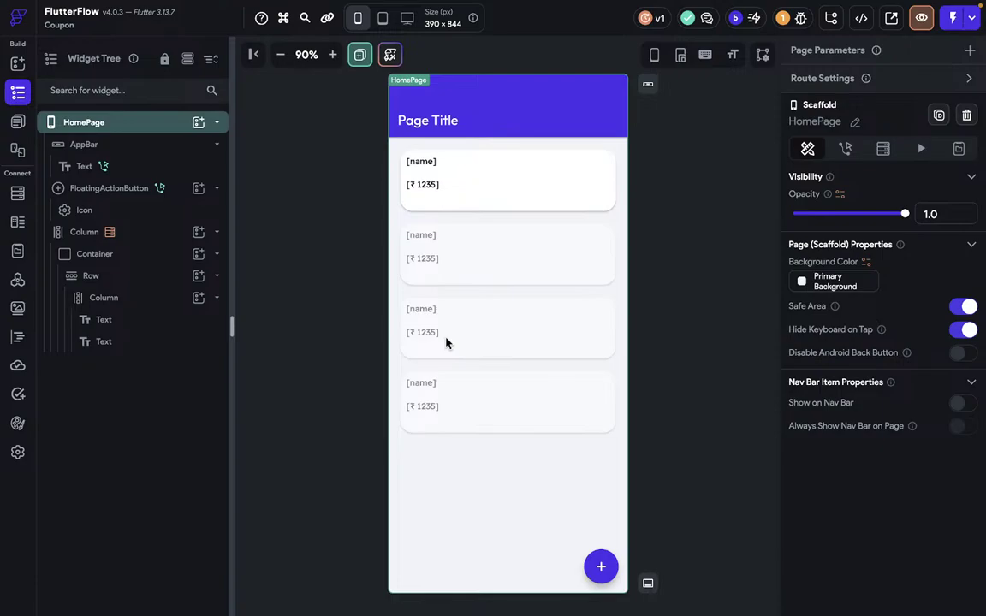
# Switch to YouTube Studio, dismiss the ad-break tip, and check the live stream's health and viewer activity.
pyautogui.press('super+Tab')
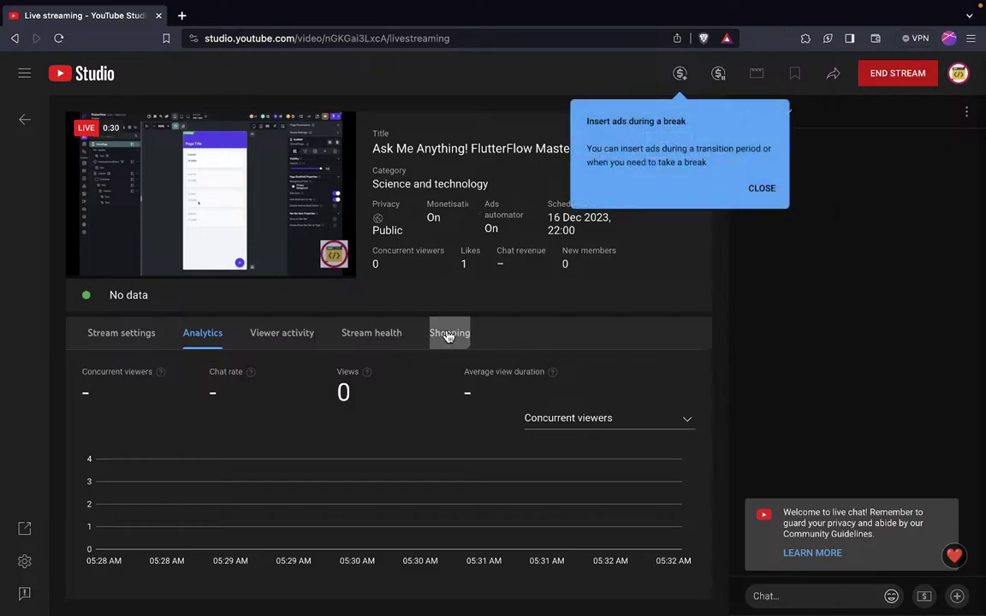
pyautogui.click(449, 333)
pyautogui.click(381, 333)
pyautogui.click(766, 195)
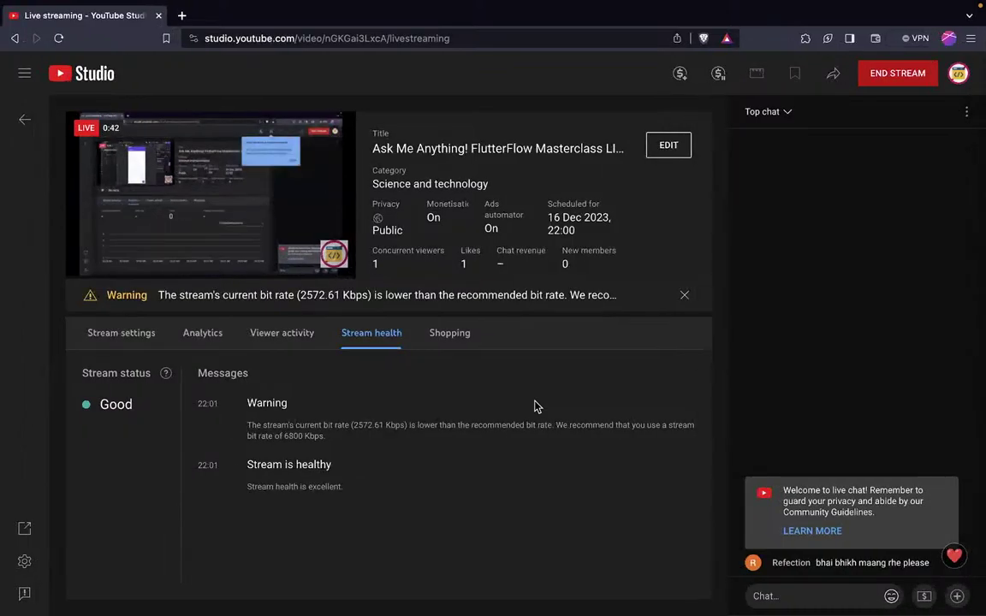
pyautogui.press('XF86AudioRaiseVolume')
pyautogui.press('XF86AudioRaiseVolume')
pyautogui.press('XF86AudioRaiseVolume')
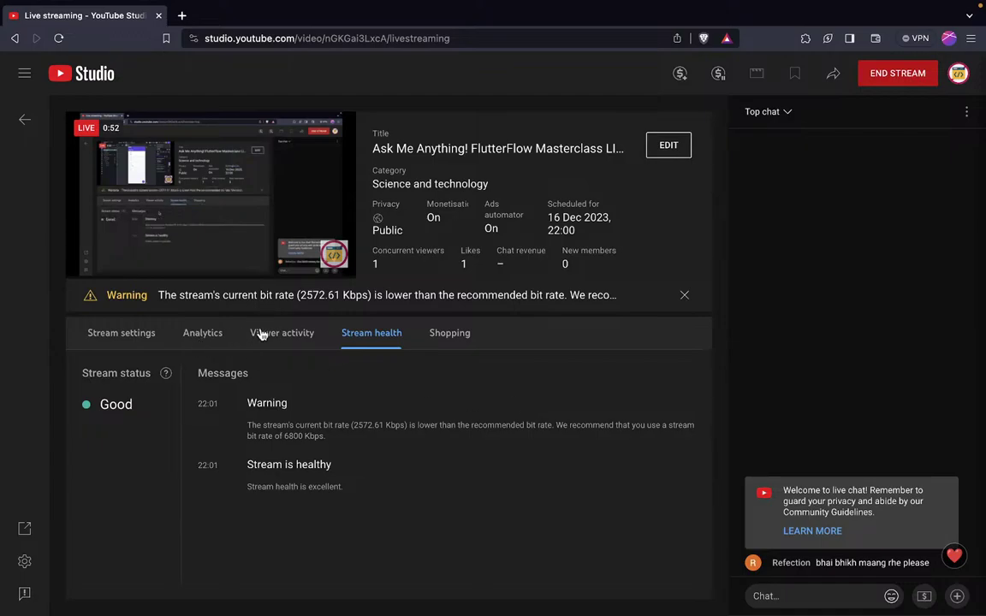
pyautogui.click(287, 334)
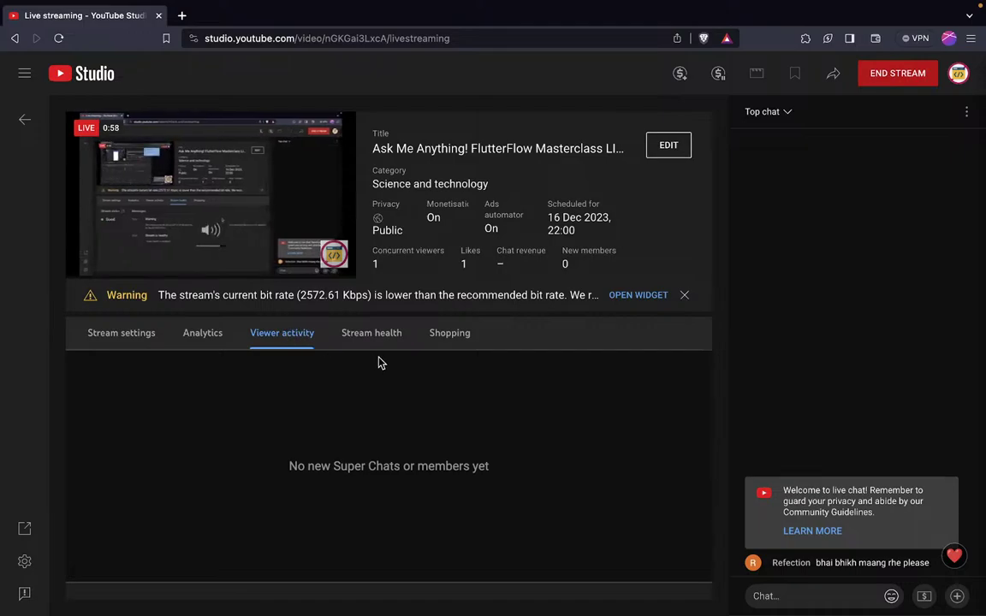
# Send the message "am i audible" in the stream's live chat.
pyautogui.click(819, 606)
pyautogui.write('Is')
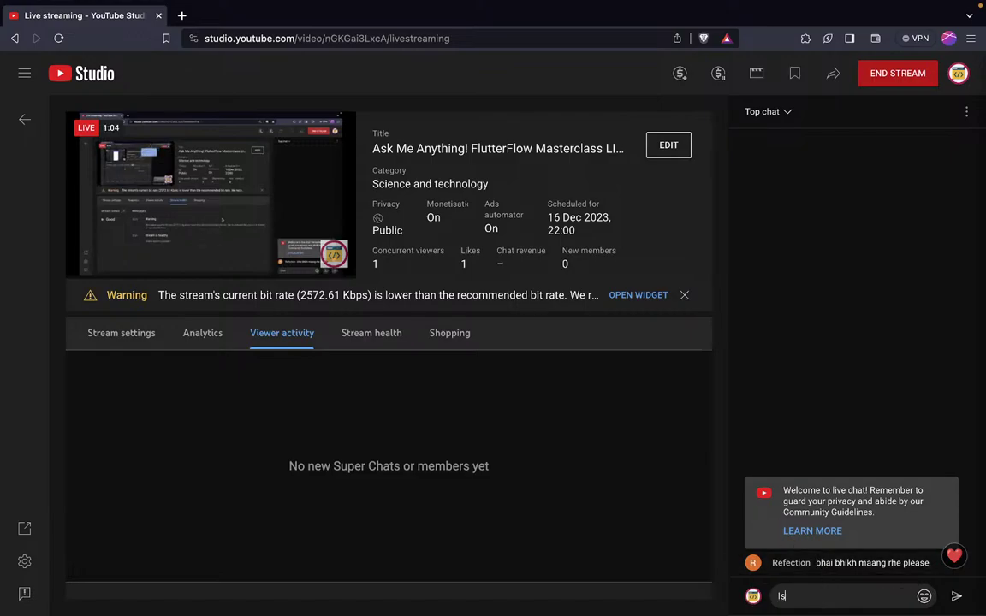
pyautogui.press('BackSpace')
pyautogui.press('BackSpace')
pyautogui.write('am i audible')
pyautogui.press('Return')
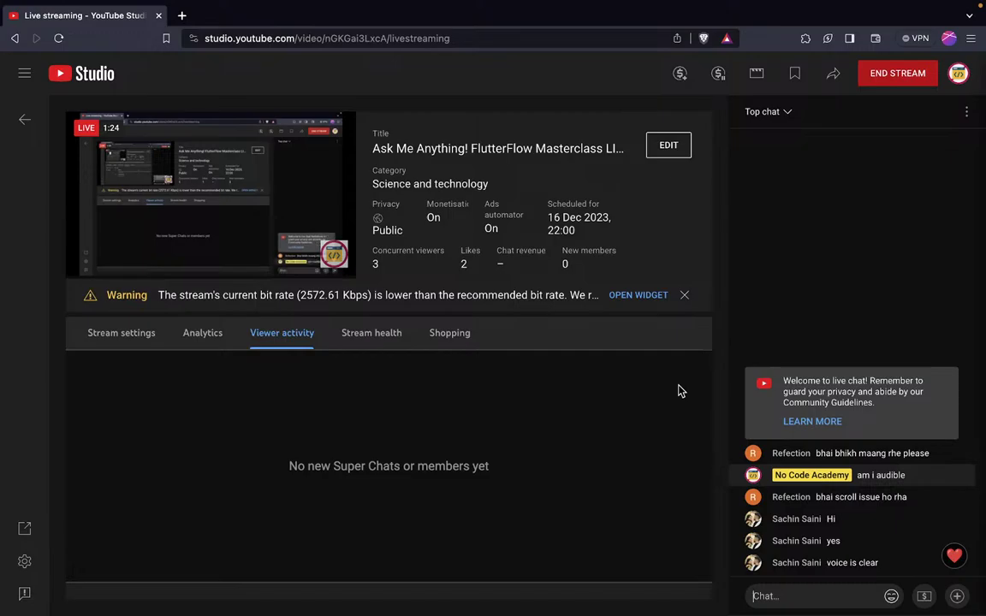
# Switch to OBS, raise the Audio Input Capture volume to -3.4 dB, and return to YouTube Studio.
pyautogui.hotkey('ctrl', 'Left')
pyautogui.hotkey('ctrl', 'Right')
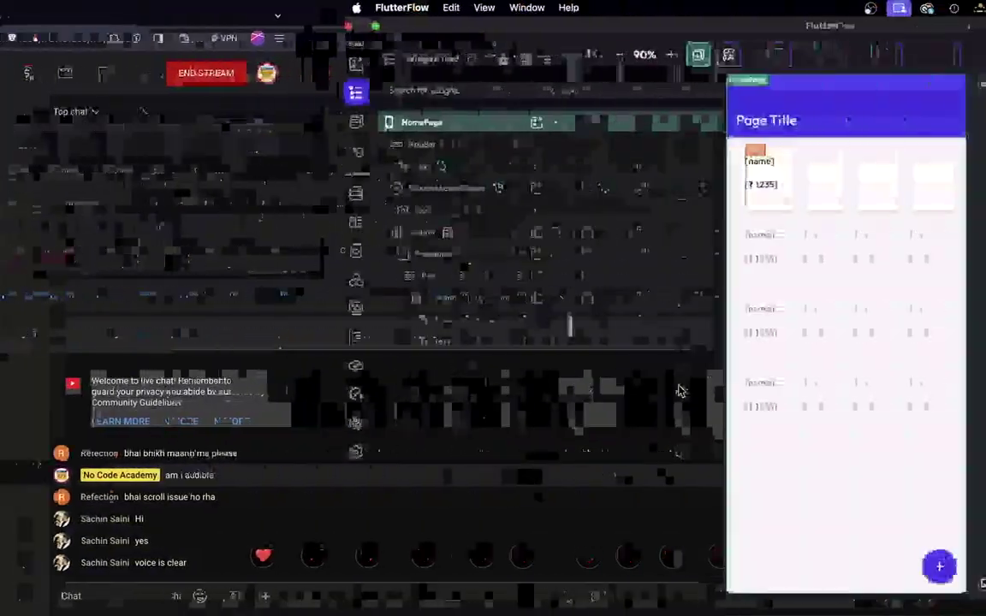
pyautogui.hotkey('ctrl', 'Right')
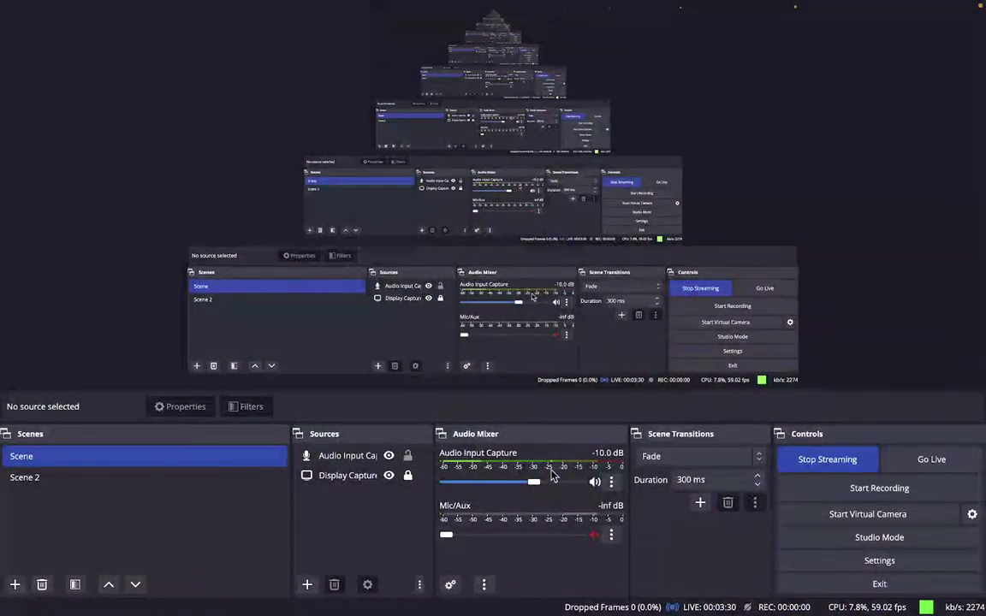
pyautogui.moveTo(538, 486); pyautogui.dragTo(560, 488)
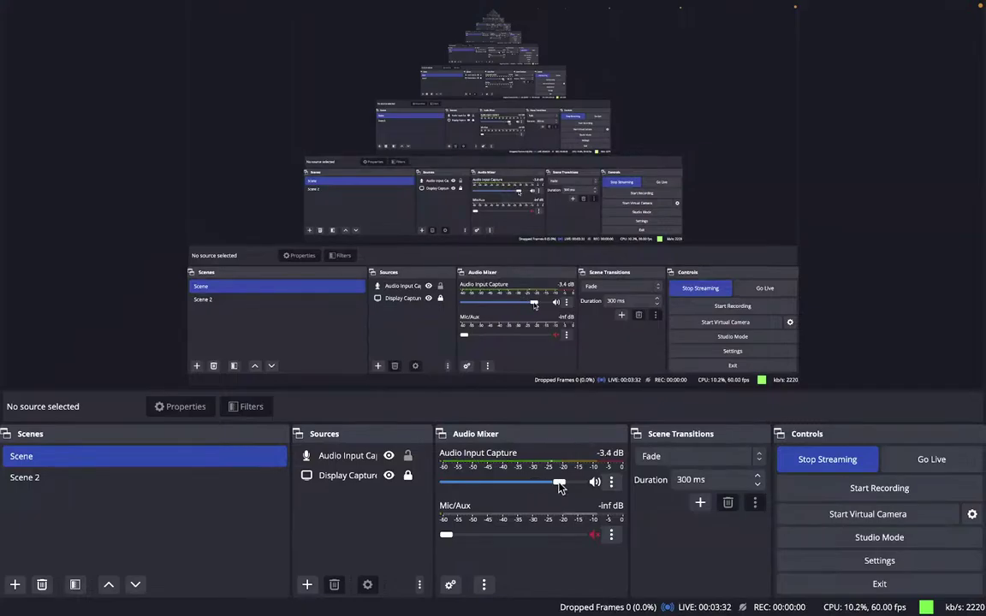
pyautogui.hotkey('ctrl', 'Left')
pyautogui.hotkey('ctrl', 'Left')
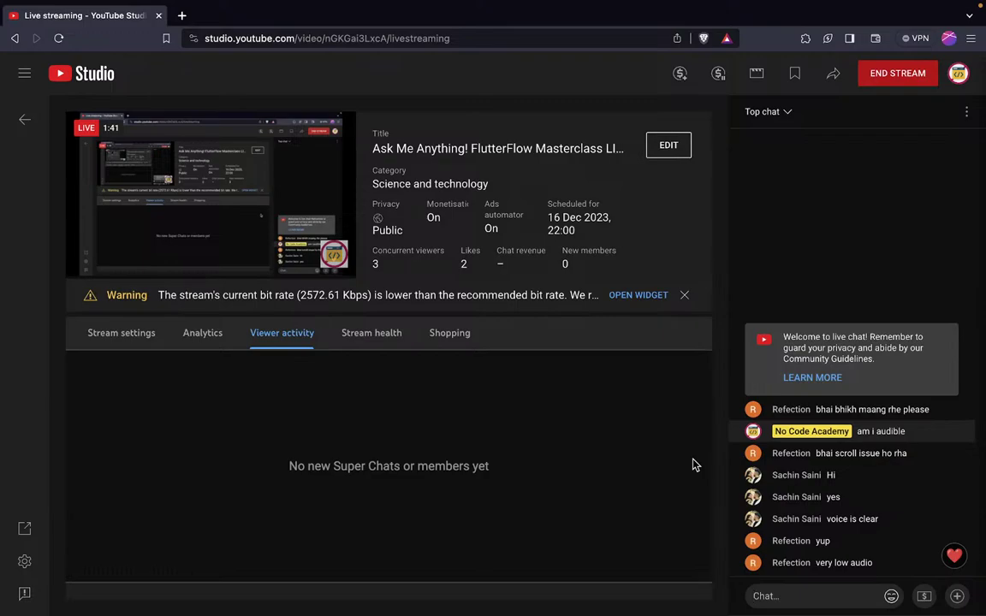
# Start a live chat poll asking "Is it perfect Now" with the options Yes and No.
pyautogui.click(862, 592)
pyautogui.write('Is it p')
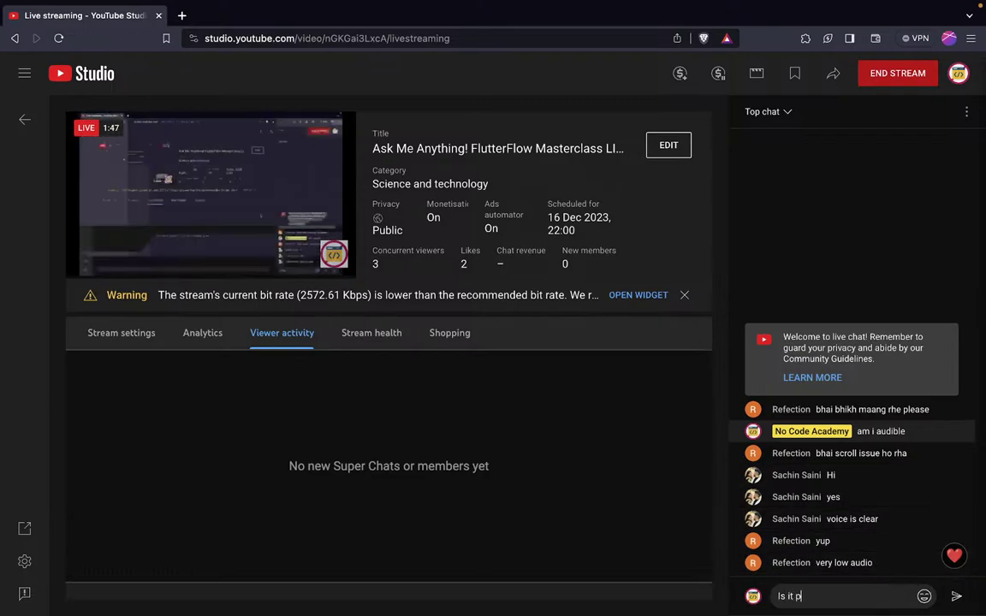
pyautogui.write('erfect Now')
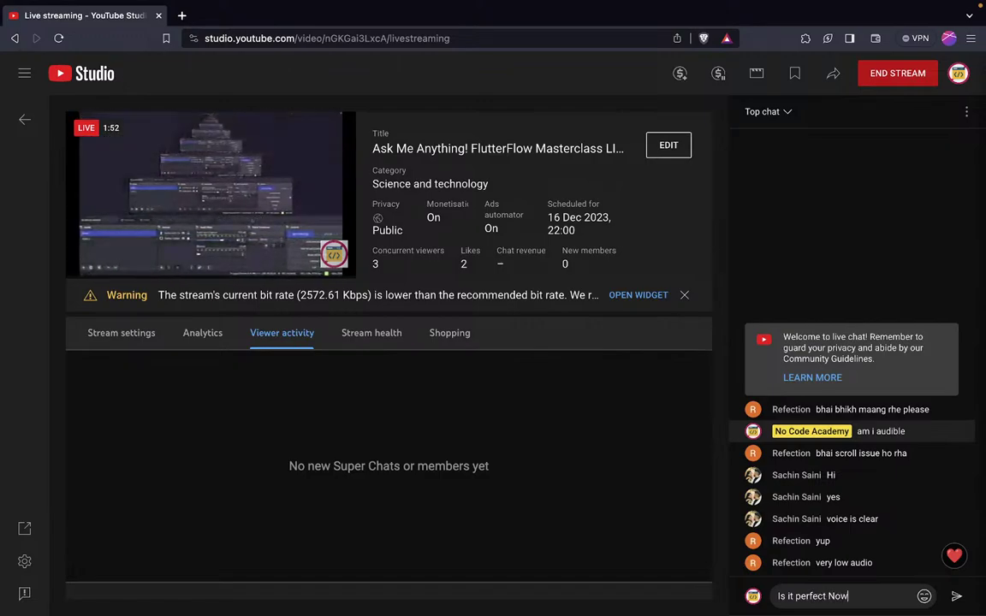
pyautogui.moveTo(850, 594); pyautogui.dragTo(717, 594)
pyautogui.press('super+c')
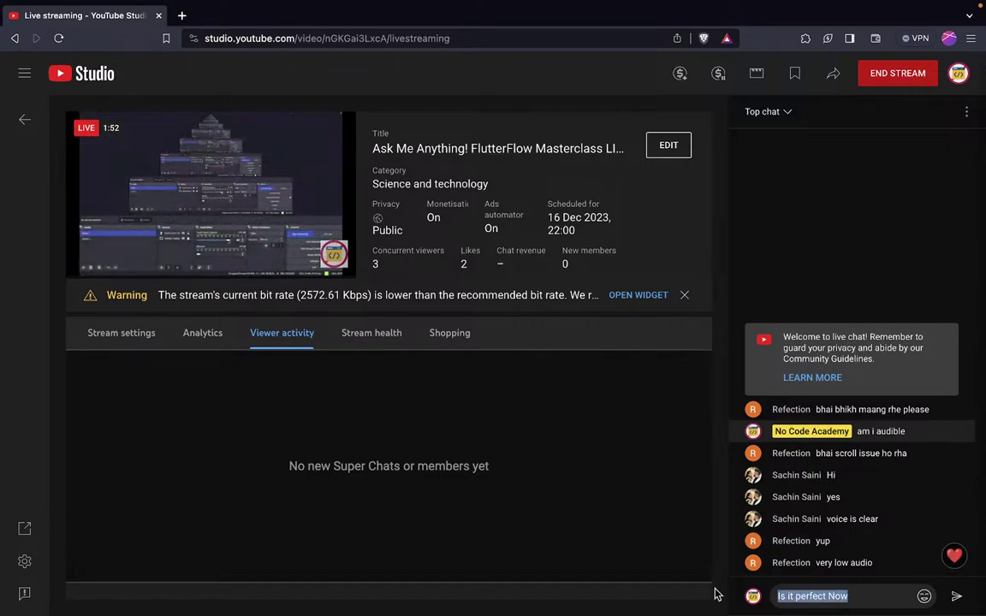
pyautogui.press('BackSpace')
pyautogui.click(956, 595)
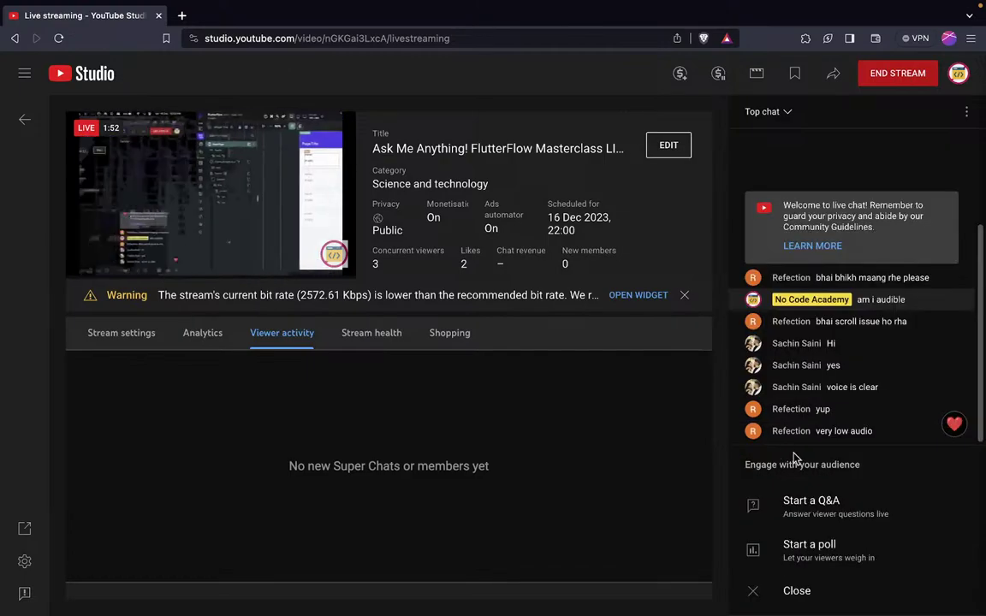
pyautogui.click(812, 546)
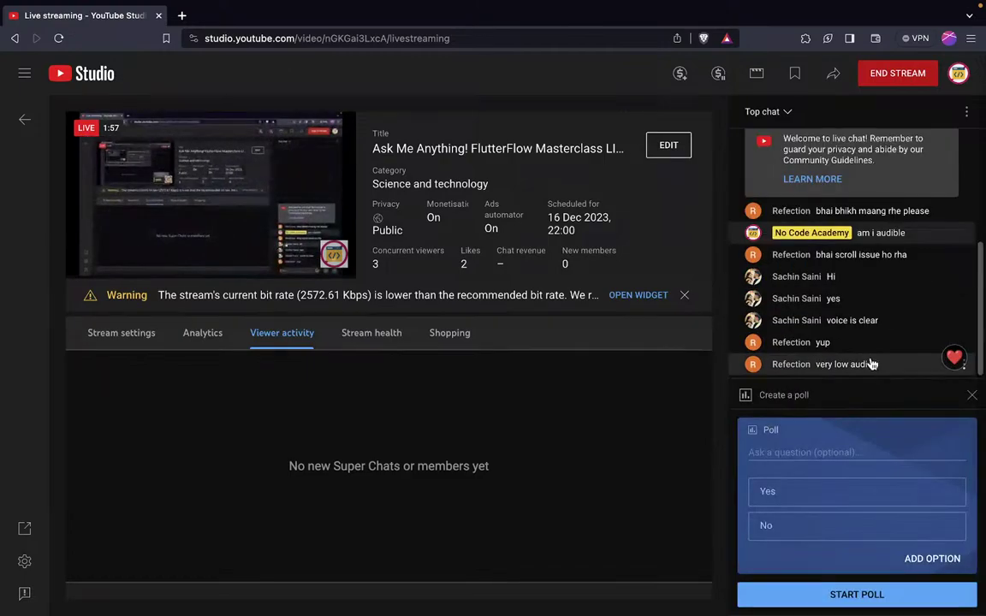
pyautogui.click(847, 447)
pyautogui.press('super+v')
pyautogui.click(856, 594)
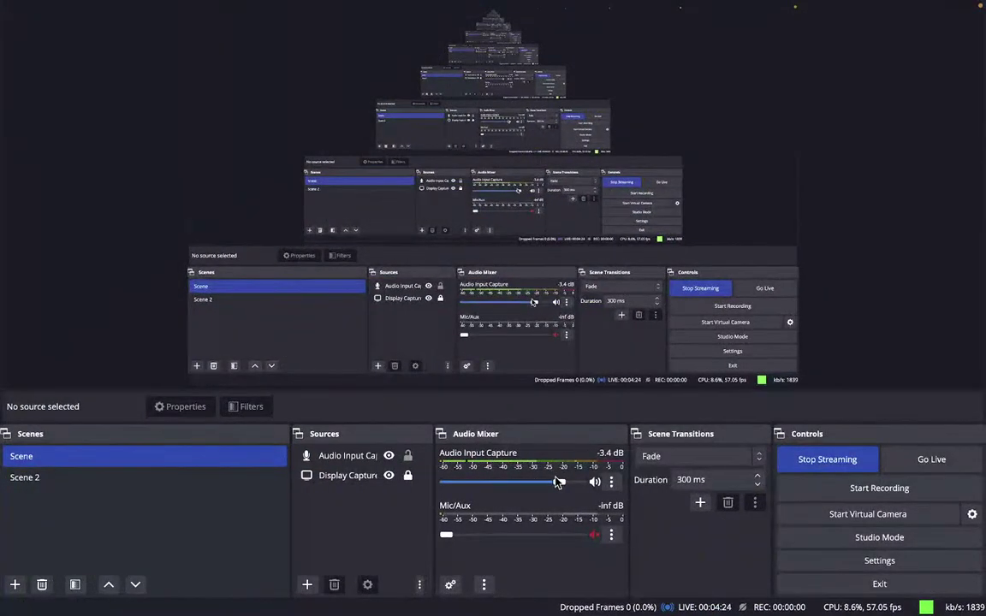
# Adjust the Audio Input Capture volume slightly in the OBS audio mixer.
pyautogui.moveTo(560, 483); pyautogui.dragTo(562, 485)
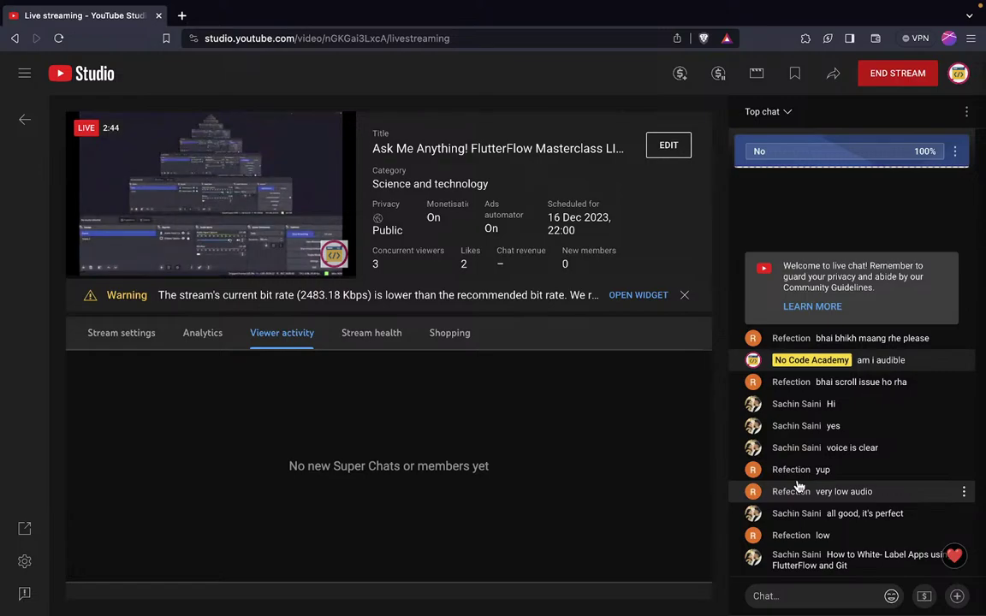
# Review the viewers' questions in the YouTube live chat, highlighting the message about using one code.
pyautogui.press('super+Tab')
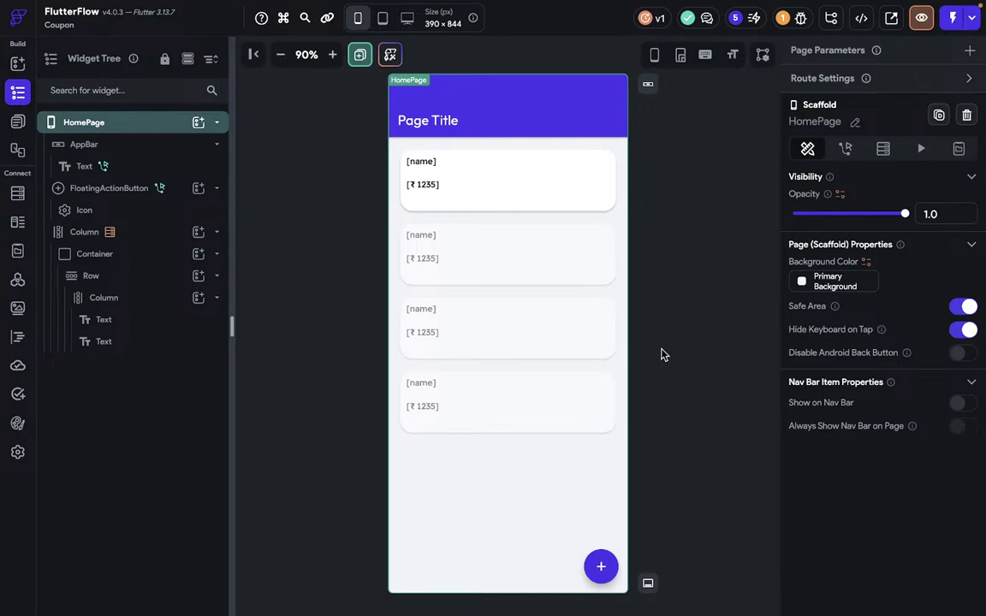
pyautogui.press('super+Tab')
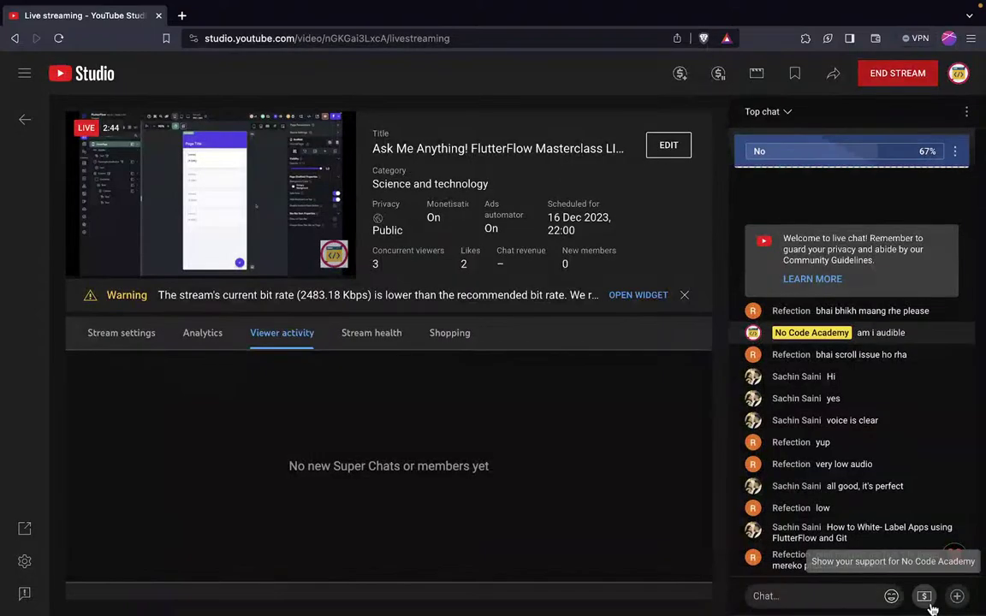
pyautogui.click(924, 596)
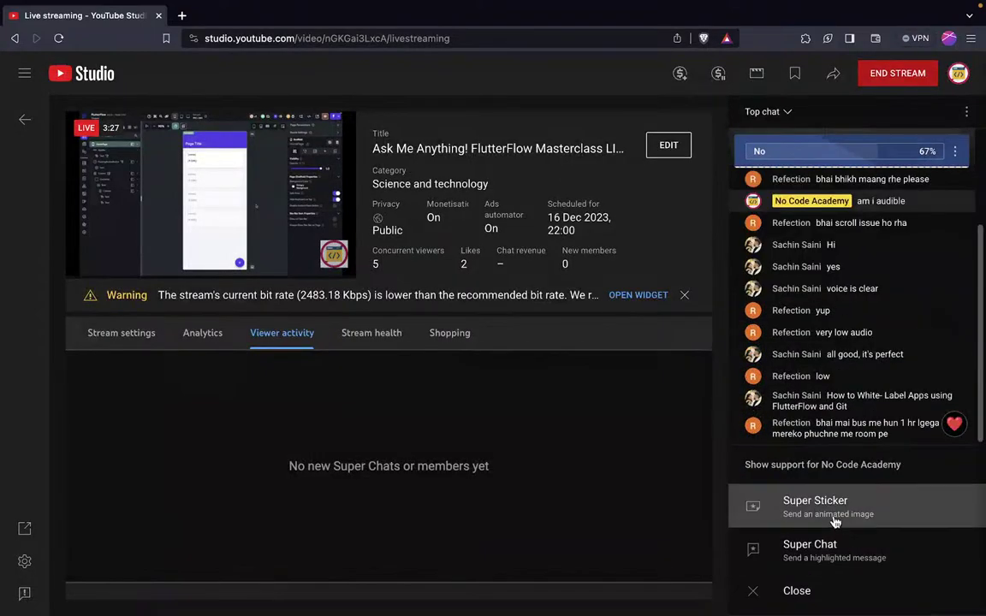
pyautogui.click(793, 591)
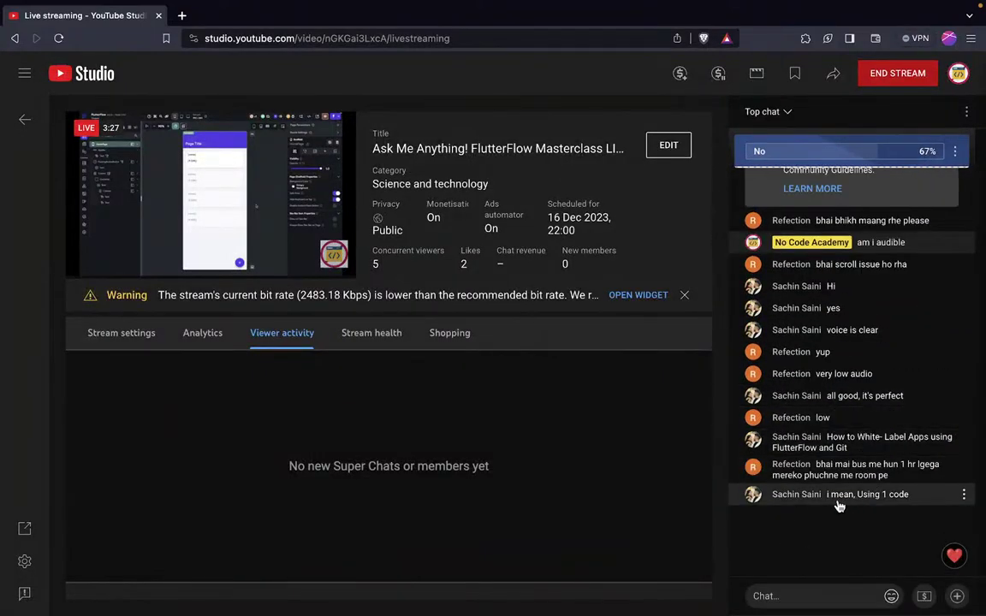
pyautogui.moveTo(825, 503); pyautogui.dragTo(909, 498)
pyautogui.hotkey('ctrl', 'Right')
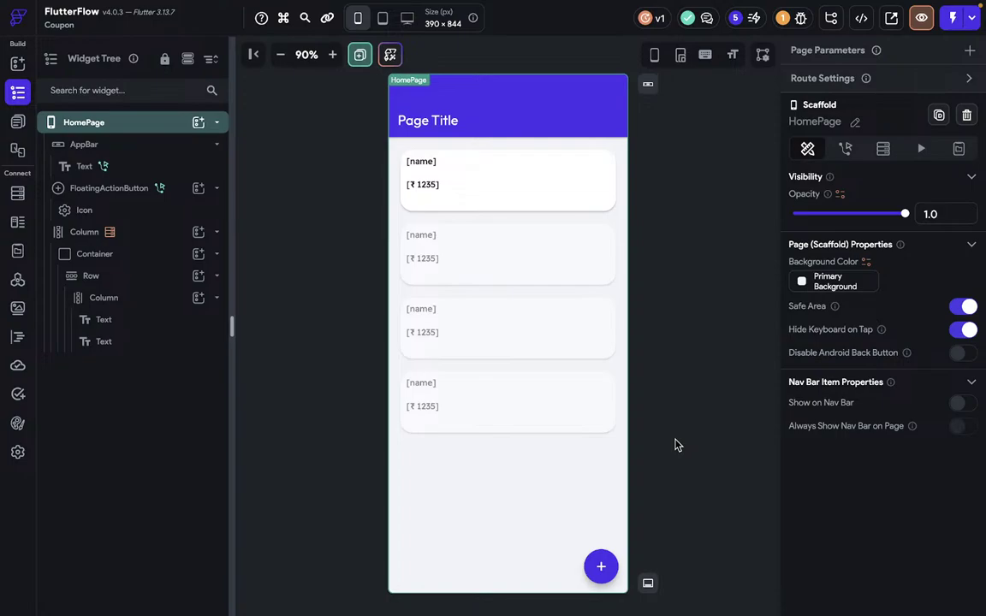
pyautogui.hotkey('ctrl', 'Left')
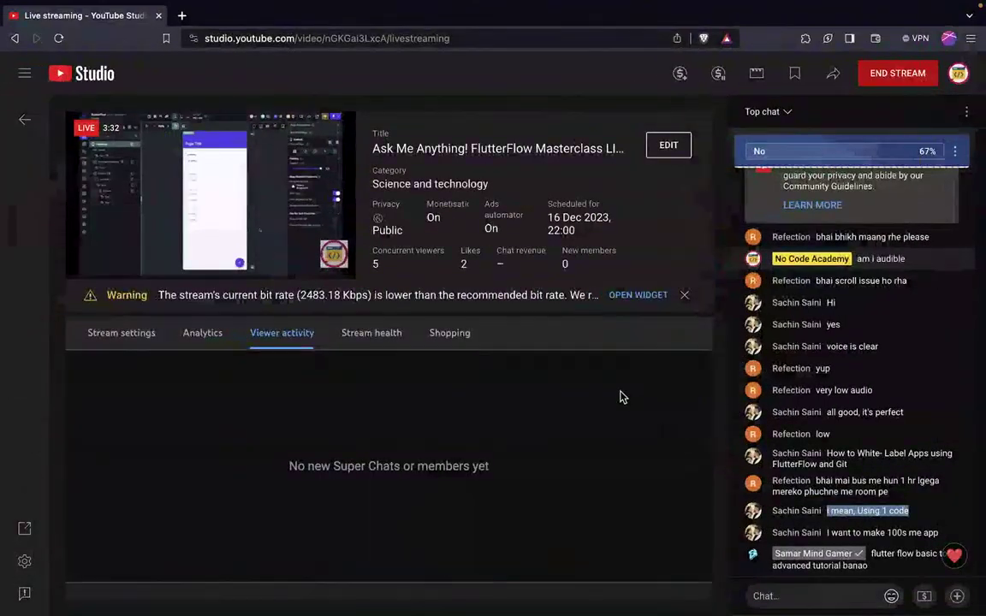
# Open GitHub in a new browser tab and go to the issues of the no_code_academy repository.
pyautogui.click(180, 15)
pyautogui.write('git')
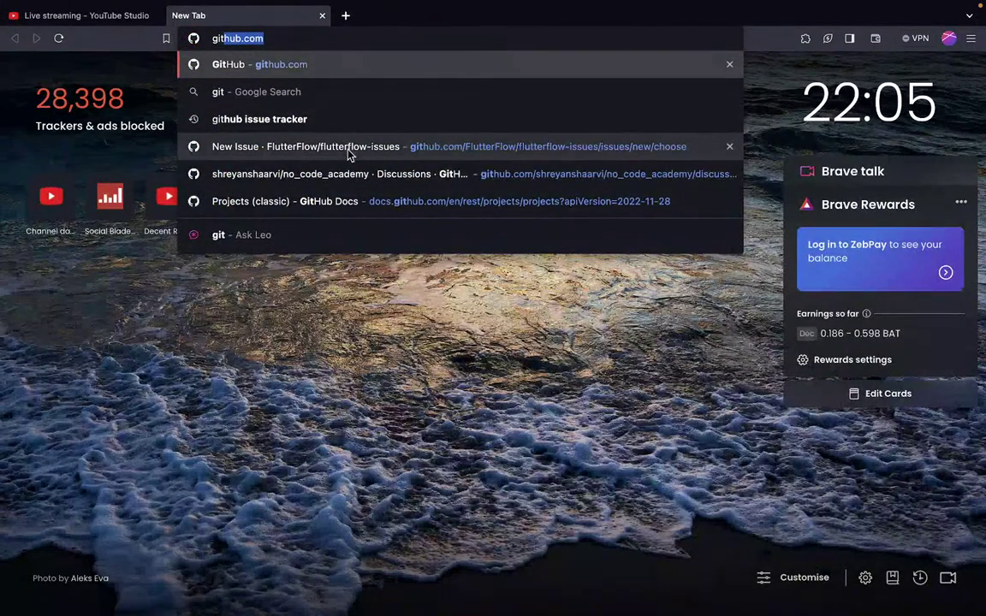
pyautogui.click(299, 67)
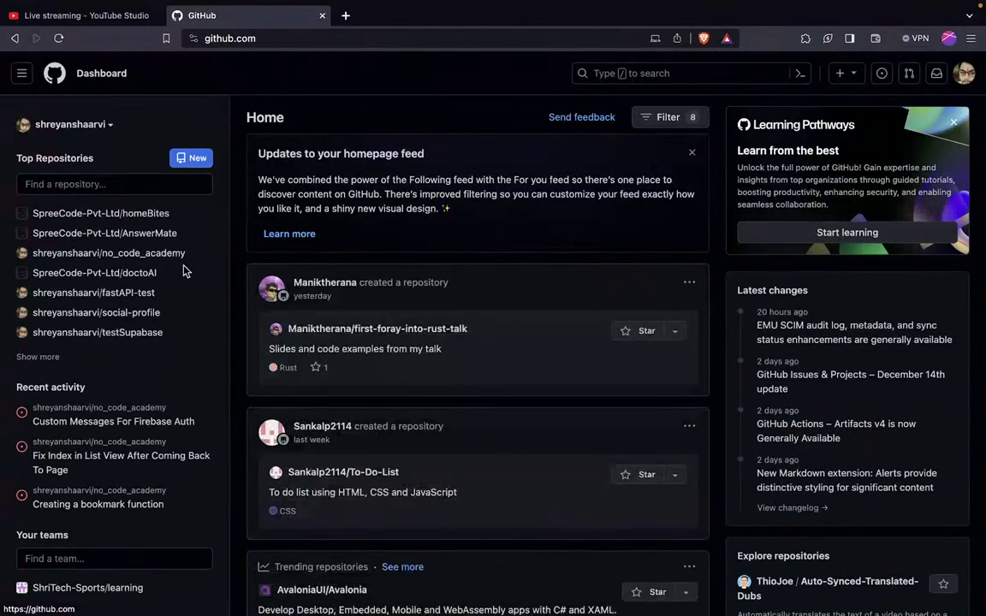
pyautogui.moveTo(109, 257)
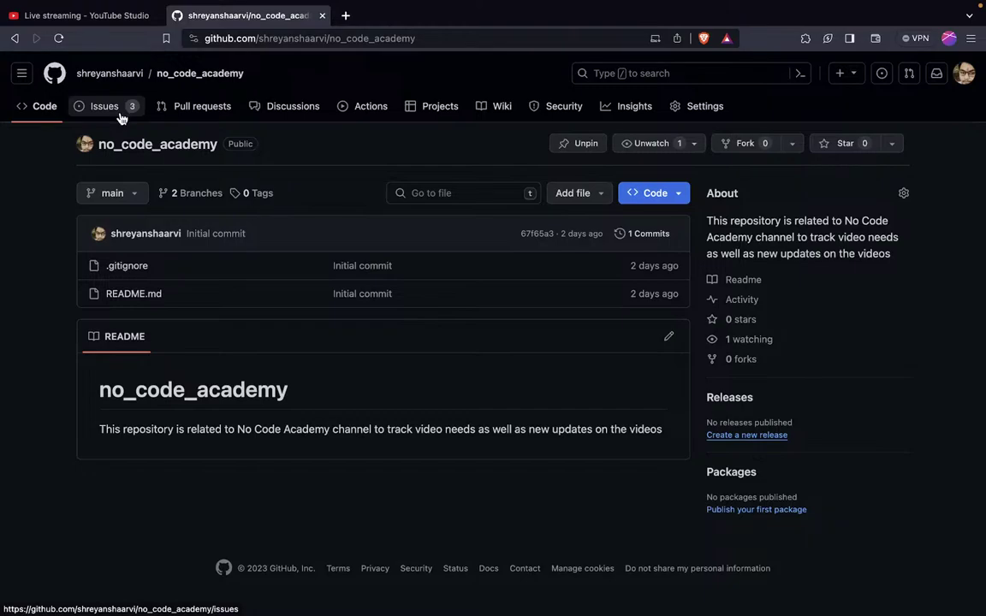
pyautogui.click(119, 115)
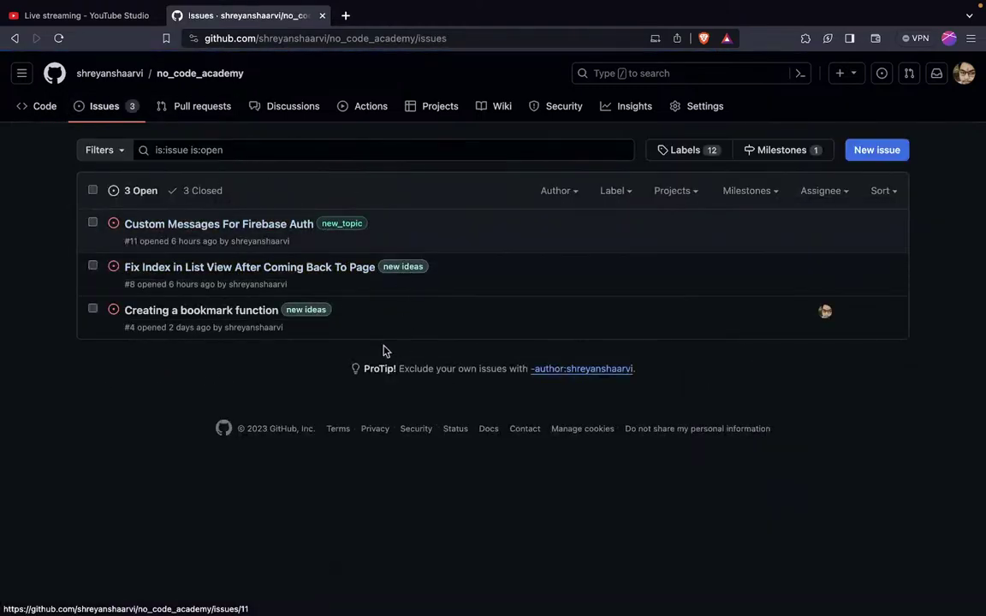
# Start a new issue titled "Firebase Complete Tutorial From Basic To Advance In Sequence".
pyautogui.click(877, 150)
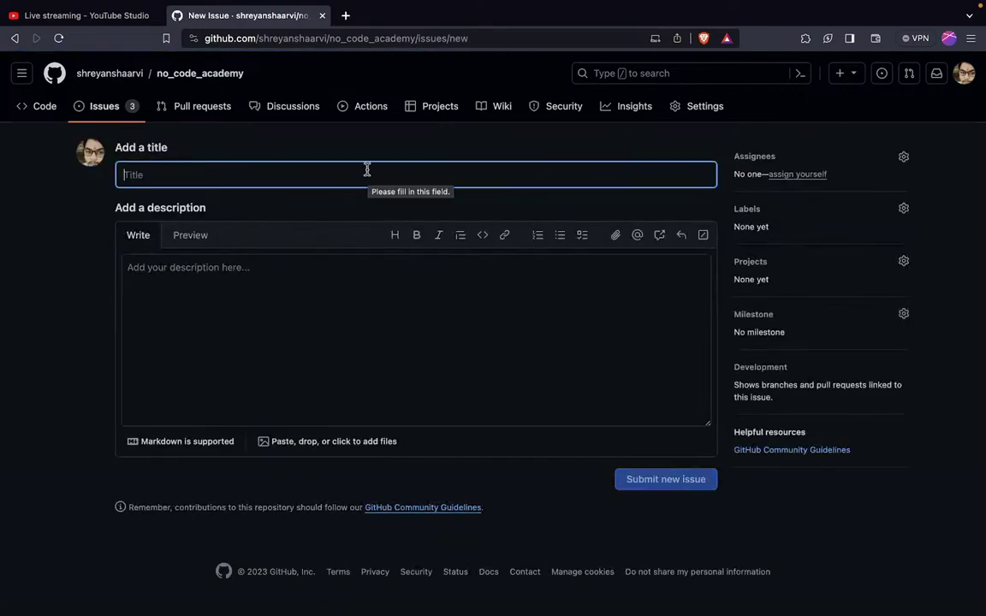
pyautogui.write('Firebase Compl')
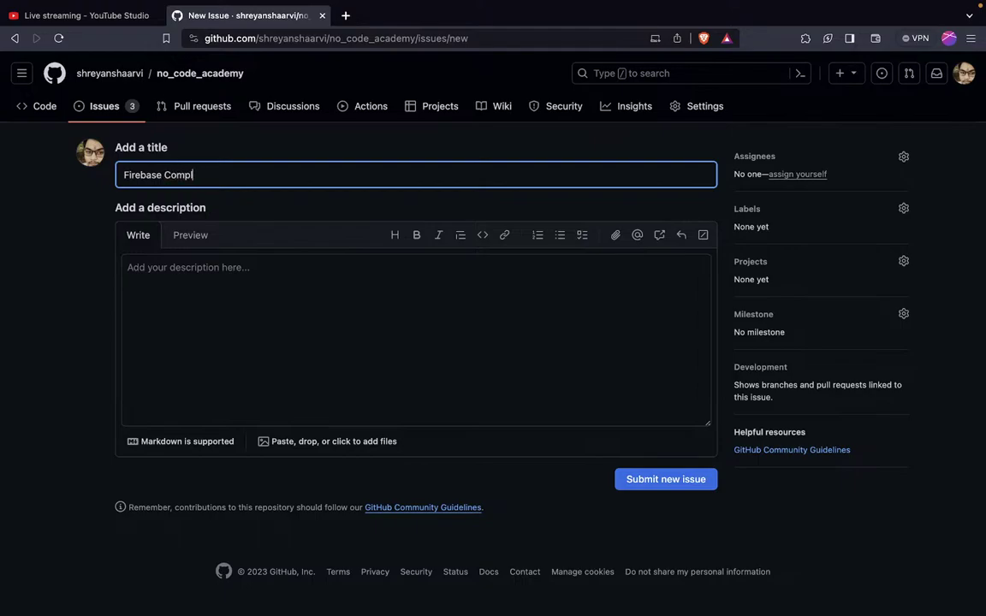
pyautogui.write('ete ')
pyautogui.write('Tutorial')
pyautogui.write(' Fo')
pyautogui.write('rm Ba')
pyautogui.write('sic')
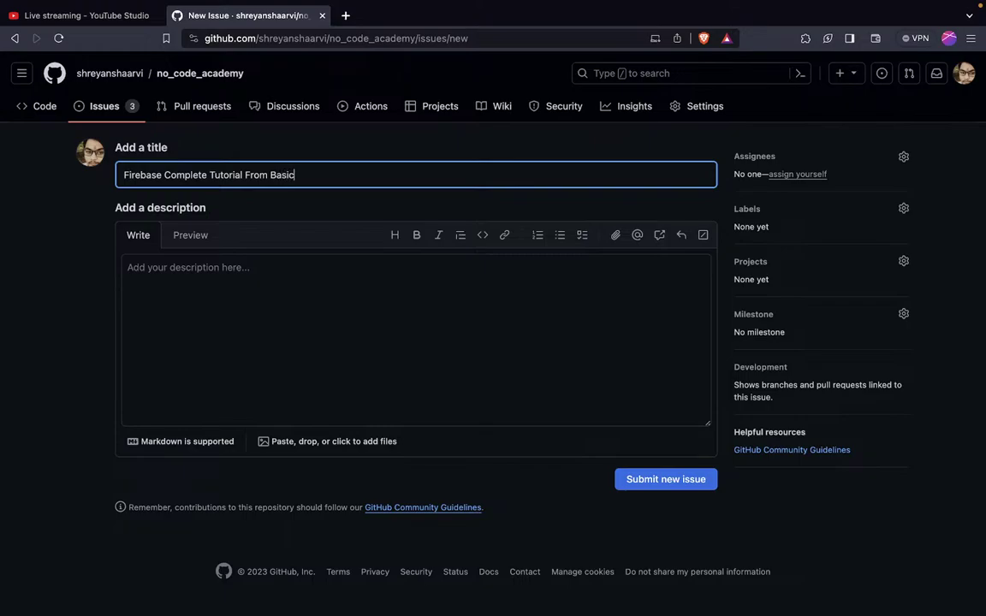
pyautogui.write(' To Advance In Sequence')
pyautogui.click(659, 476)
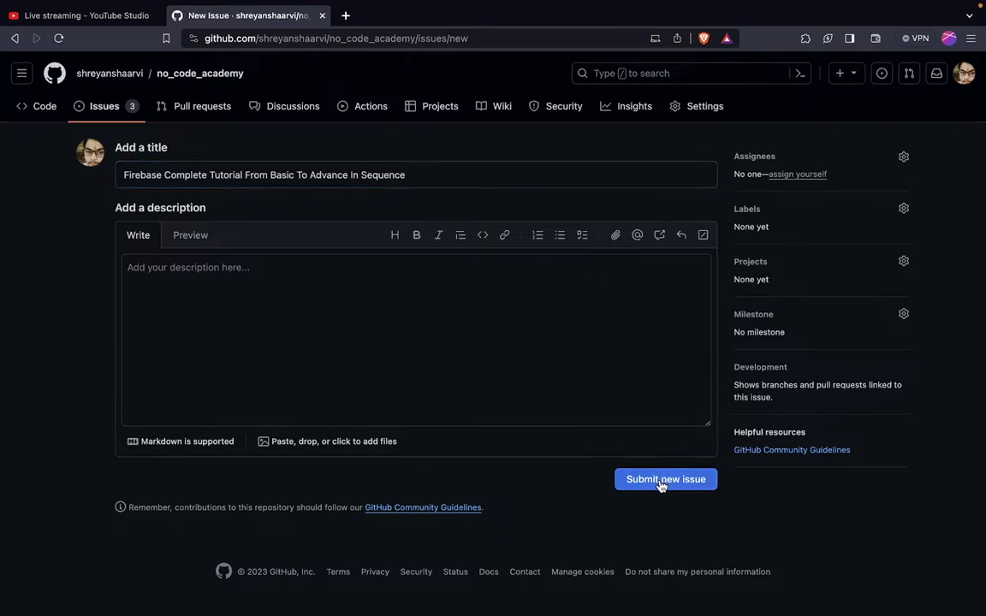
# Apply the new_topic label to the issue and submit it.
pyautogui.click(749, 208)
pyautogui.scroll(-2, 741, 430)
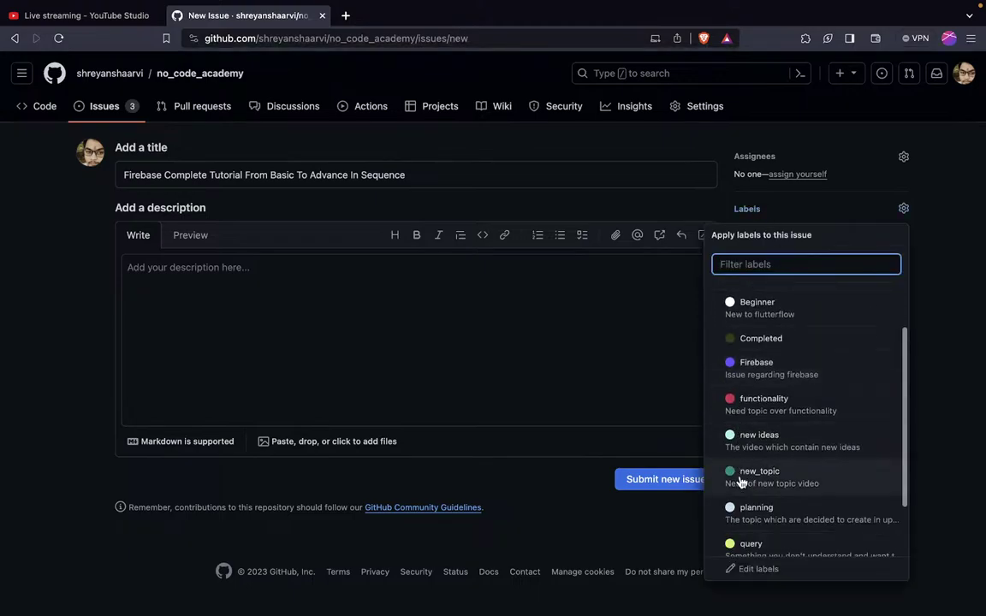
pyautogui.scroll(-2, 786, 447)
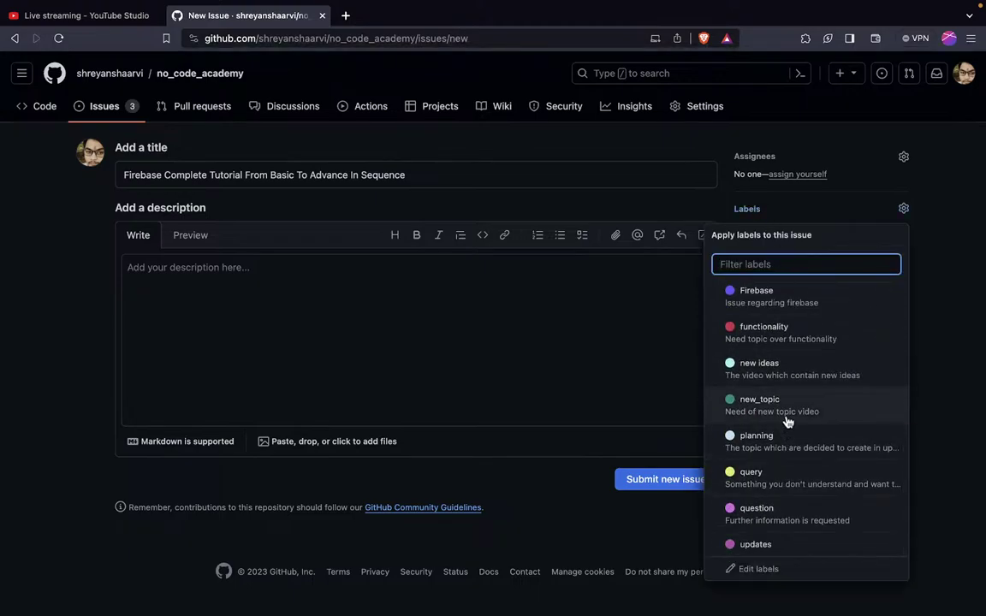
pyautogui.click(727, 407)
pyautogui.click(630, 515)
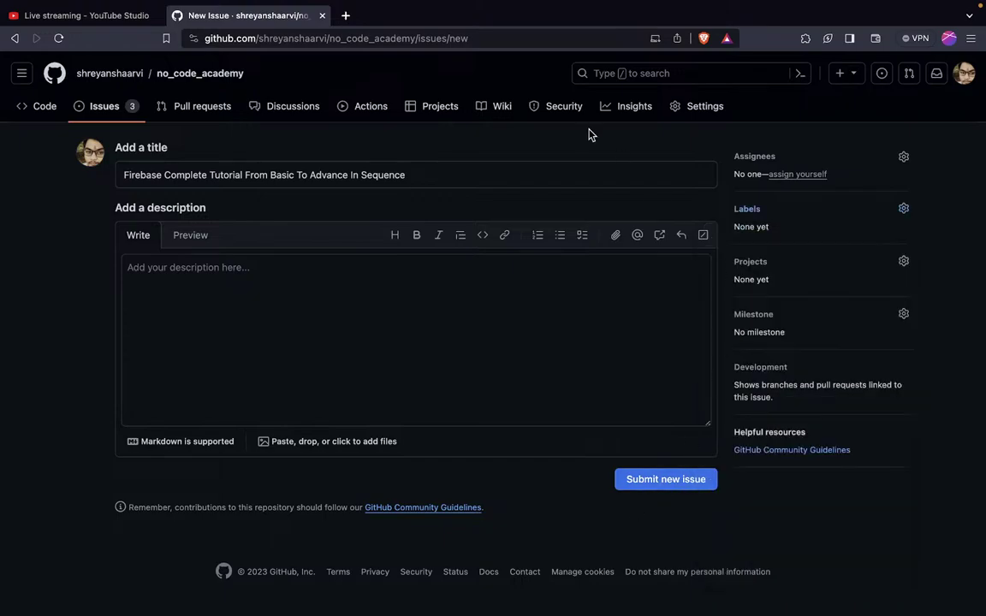
pyautogui.click(658, 484)
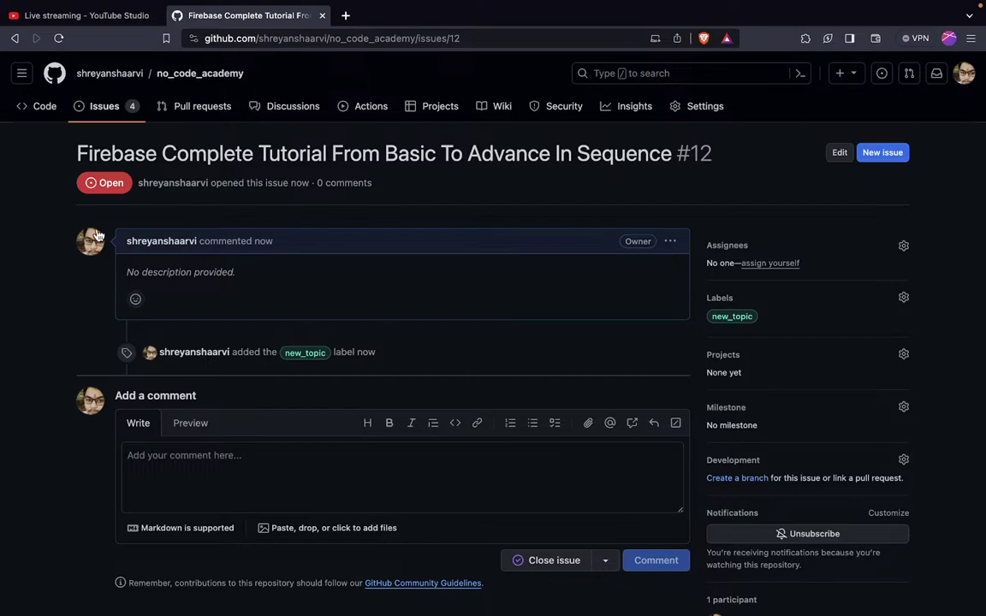
# Return to the repository's issue list and clear the search filter to list both open and closed issues.
pyautogui.click(104, 106)
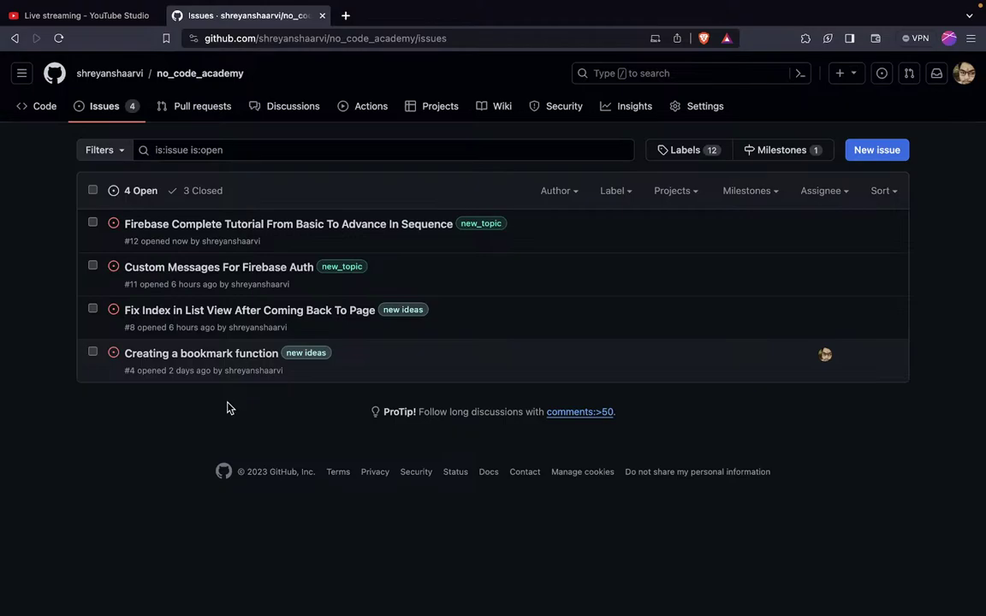
pyautogui.click(130, 191)
pyautogui.click(256, 150)
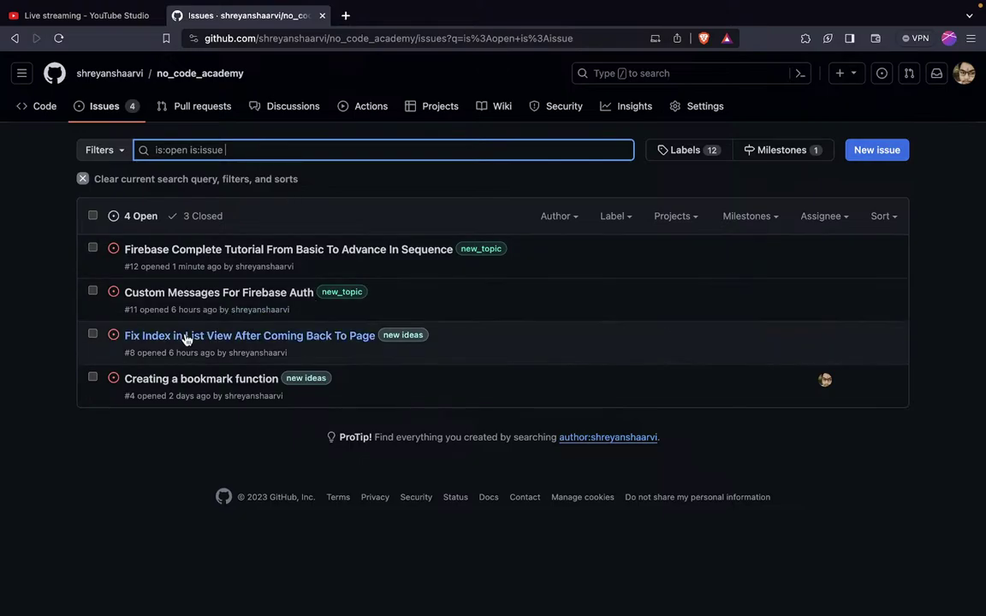
pyautogui.moveTo(261, 150); pyautogui.dragTo(129, 151)
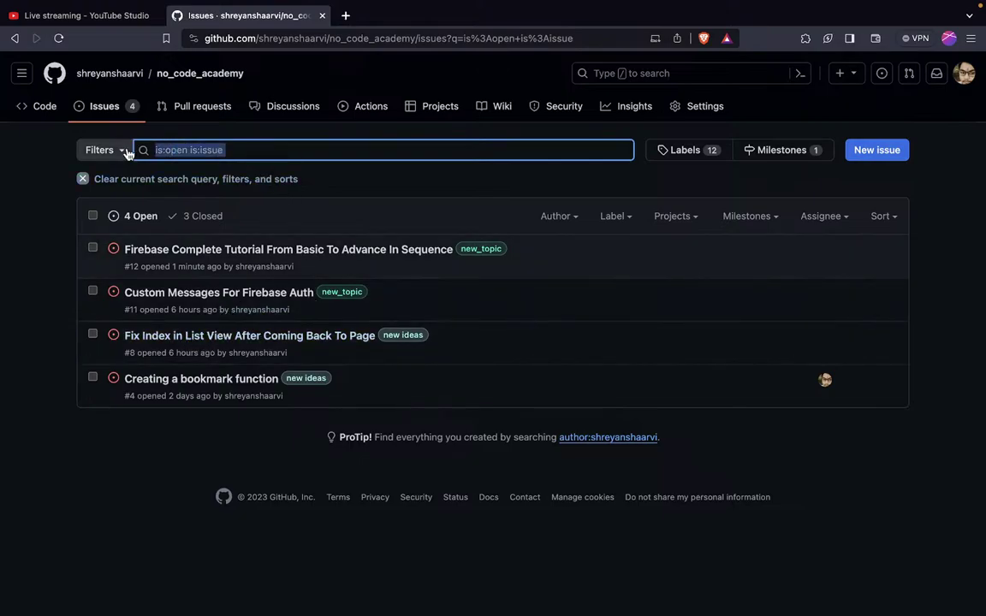
pyautogui.press('BackSpace')
pyautogui.press('Return')
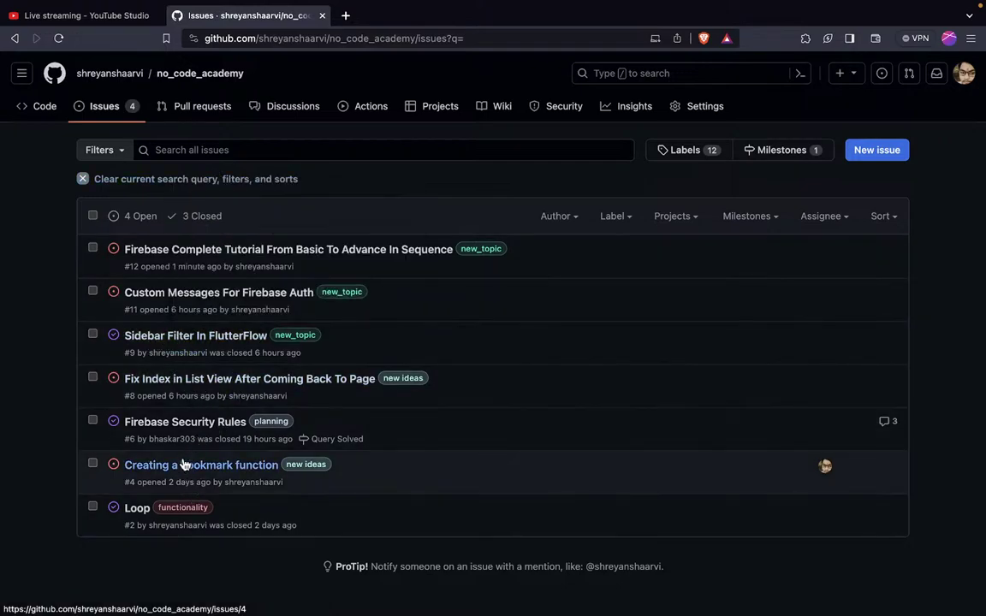
pyautogui.moveTo(203, 462)
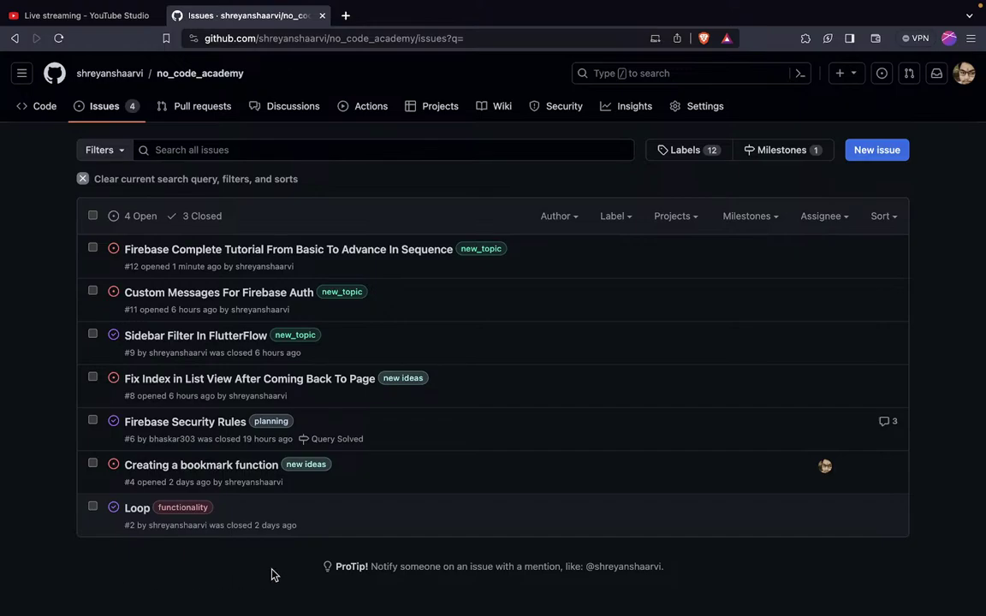
# Open the closed Firebase Security Rules issue, review its request and replies, and return to the issue list.
pyautogui.click(459, 356)
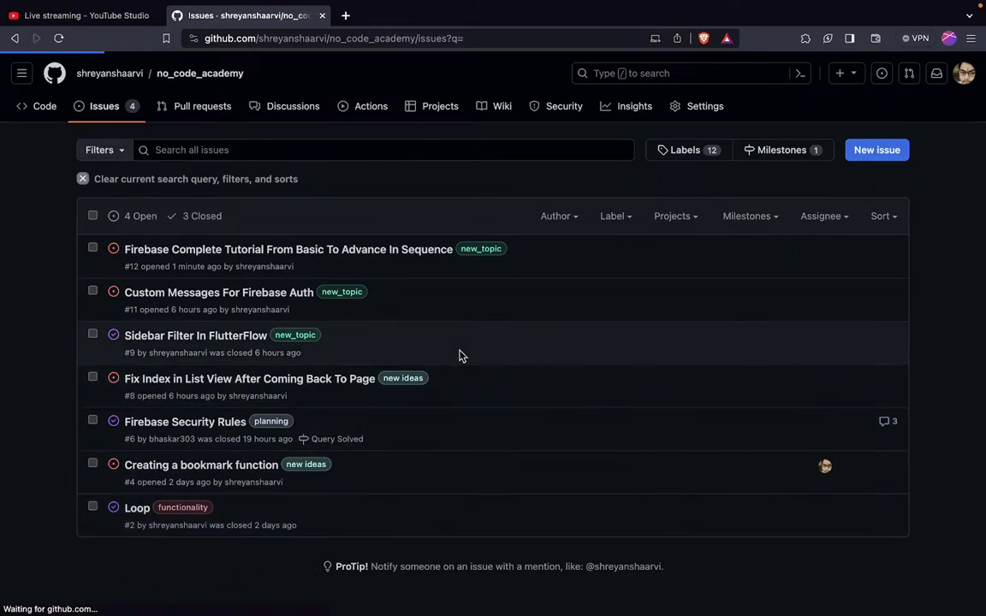
pyautogui.scroll(-3, 459, 356)
pyautogui.scroll(5, 458, 355)
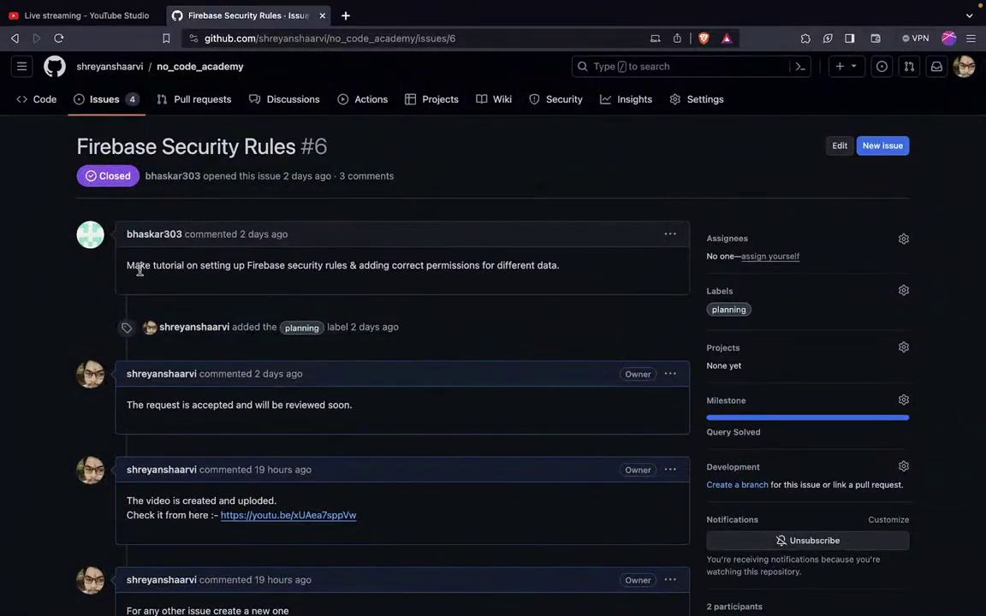
pyautogui.hscroll(-5, 139, 270)
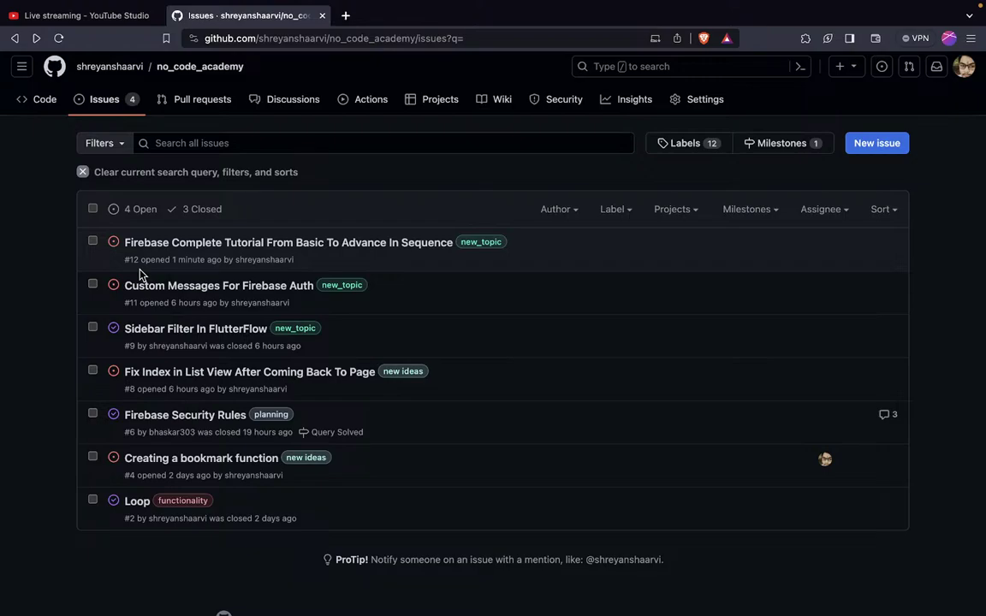
# Search Google for "apex" in a new browser tab, check the Apex Legends result, and return to the results.
pyautogui.click(346, 16)
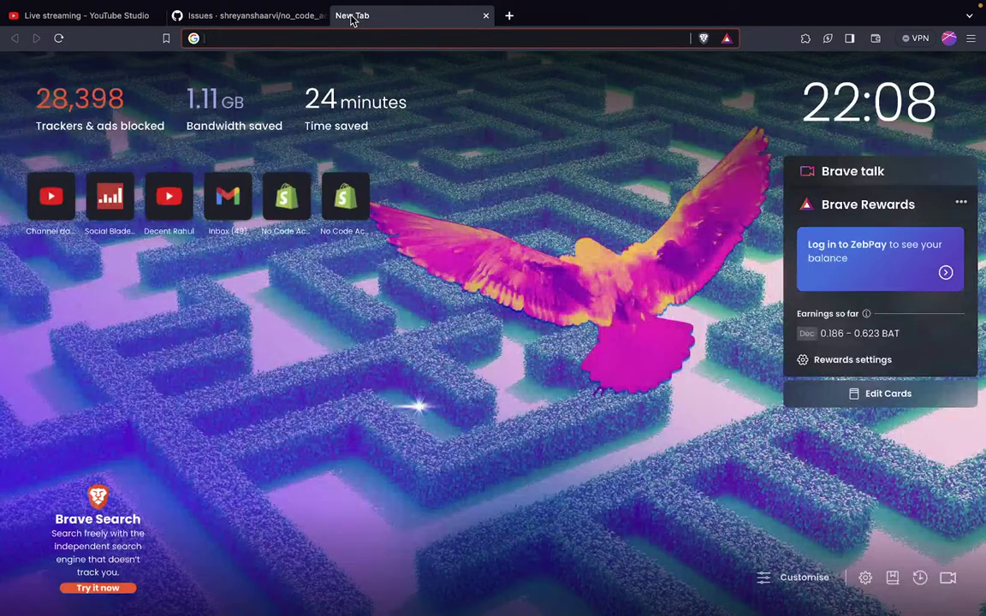
pyautogui.write('apex')
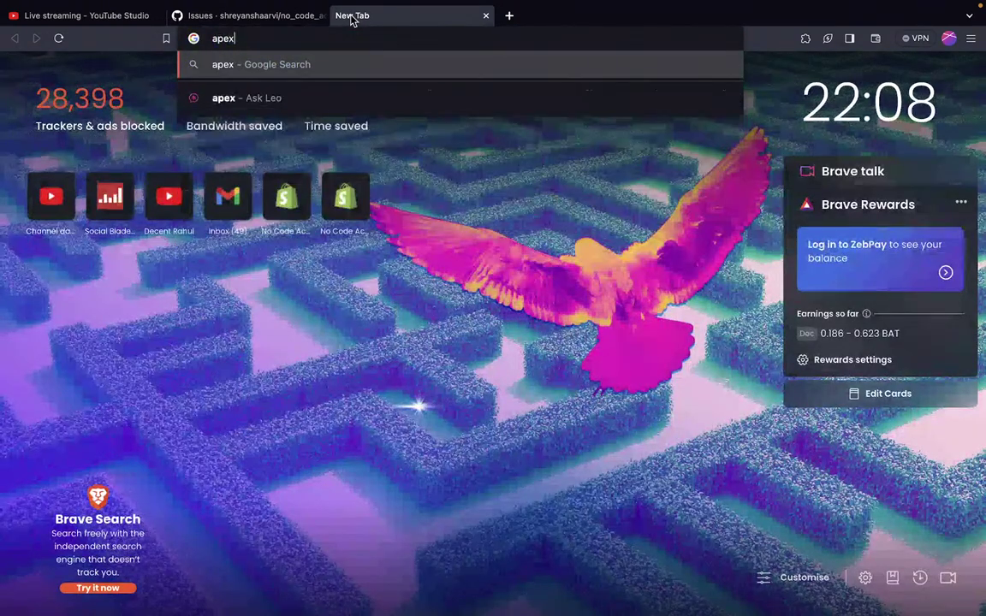
pyautogui.press('Return')
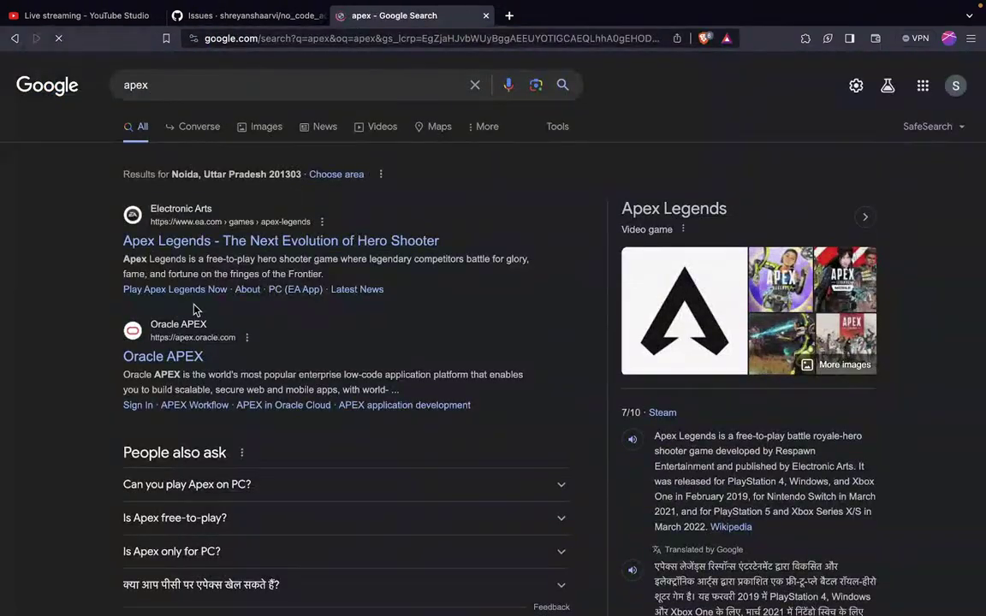
pyautogui.click(220, 242)
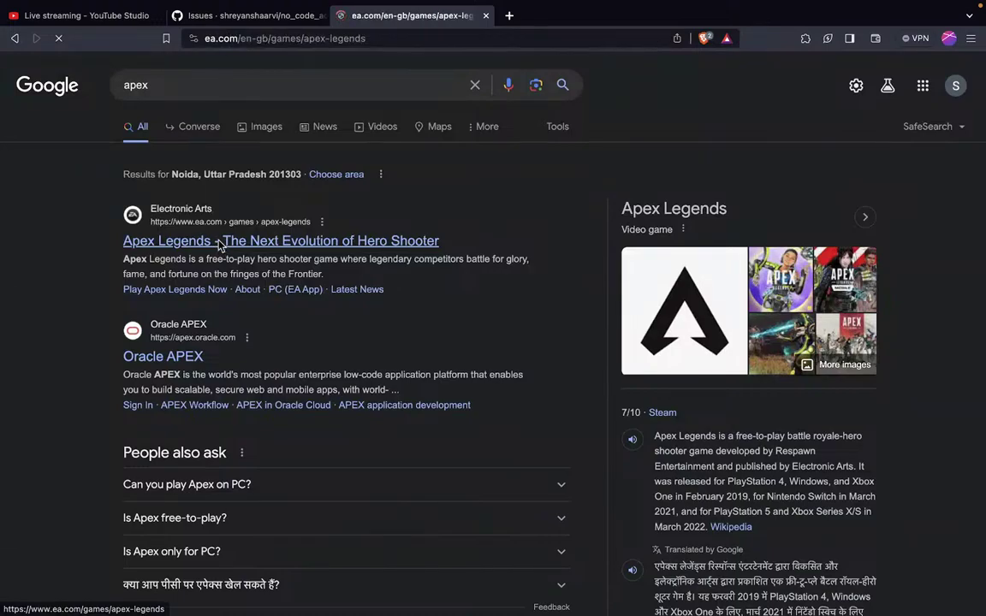
pyautogui.press('super+Left')
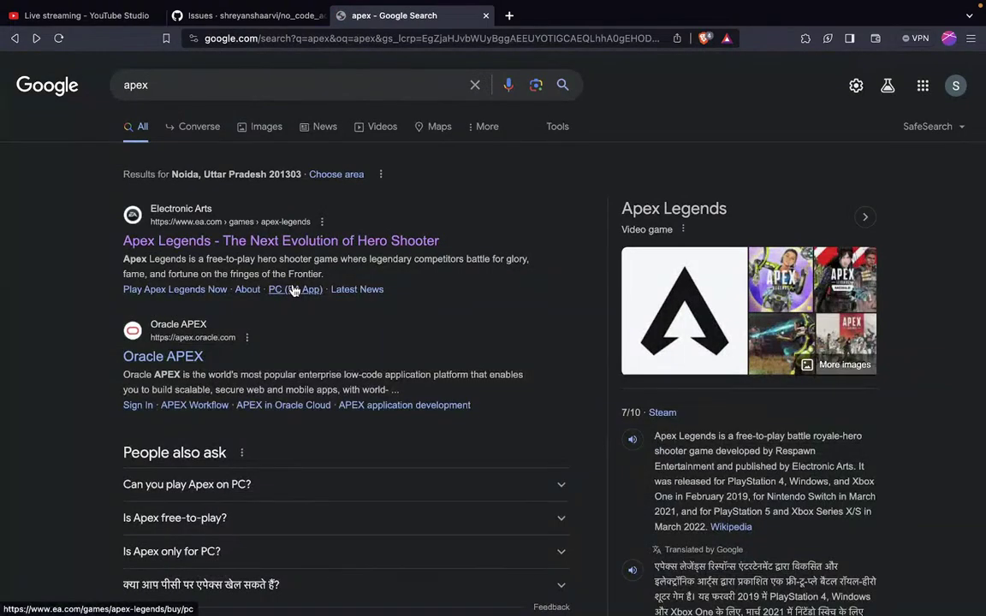
pyautogui.scroll(-2, 293, 291)
pyautogui.scroll(3, 292, 291)
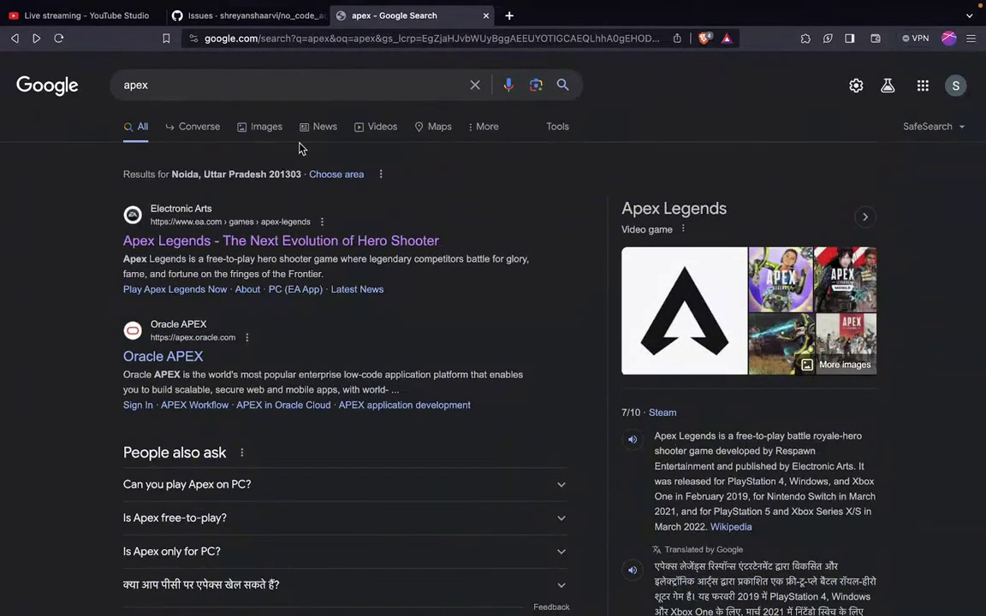
# Search Google for "classplus" and look through the results down to the official Classplus App entry.
pyautogui.click(321, 90)
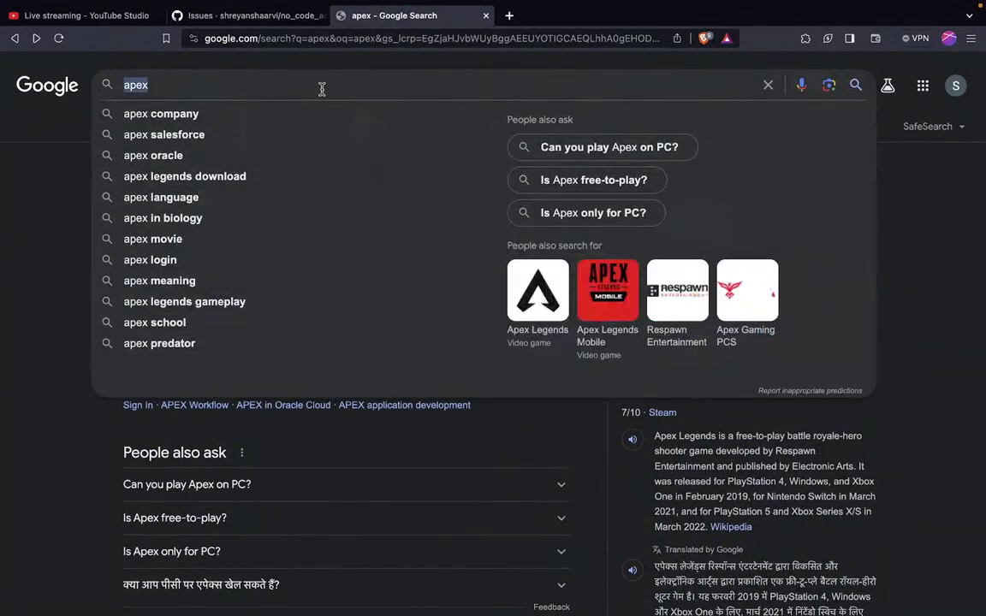
pyautogui.hotkey('ctrl', 'a')
pyautogui.write('classp')
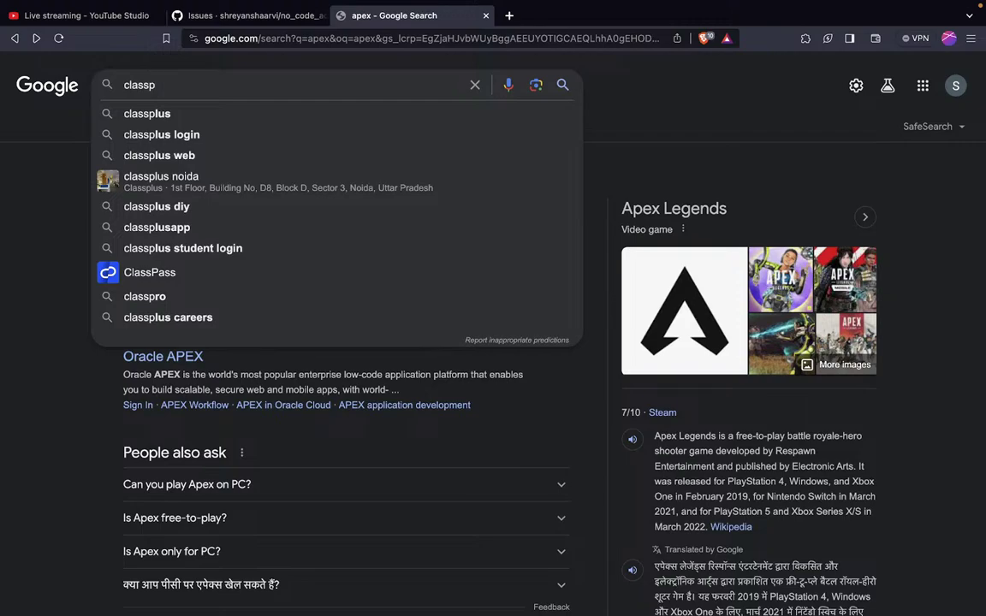
pyautogui.write('lus')
pyautogui.press('Return')
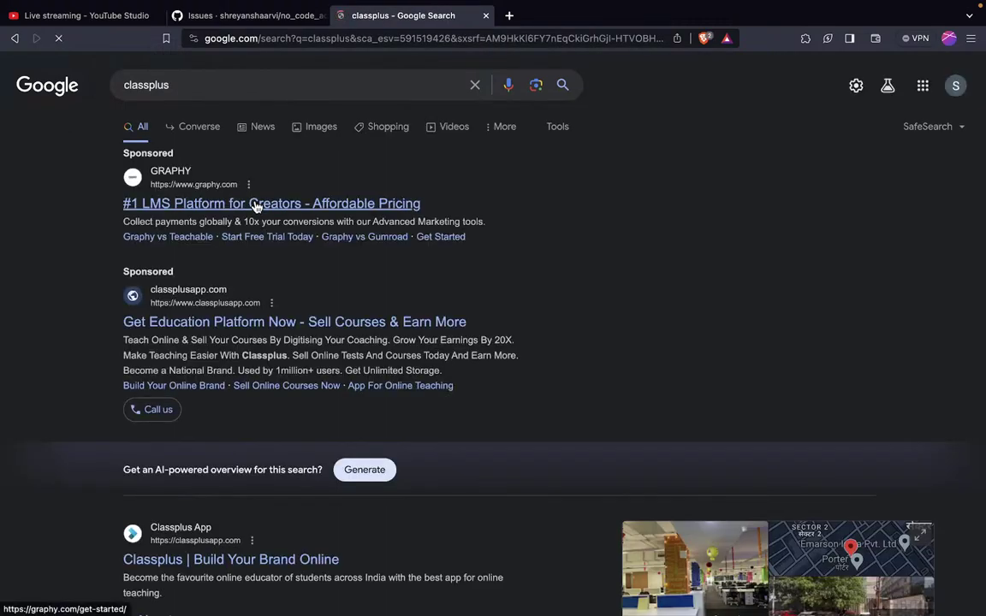
pyautogui.scroll(-5, 261, 276)
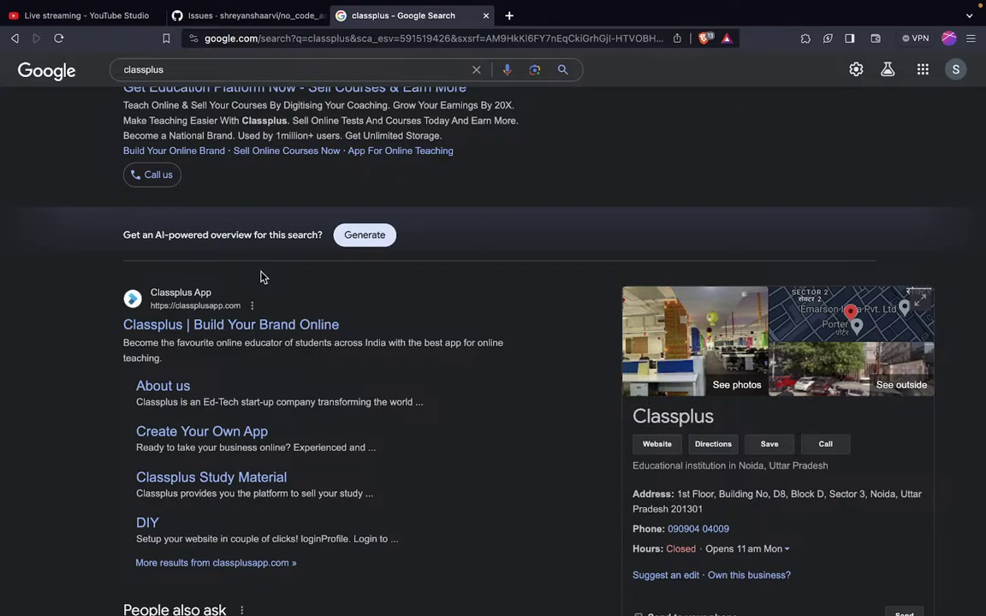
pyautogui.scroll(-2, 265, 291)
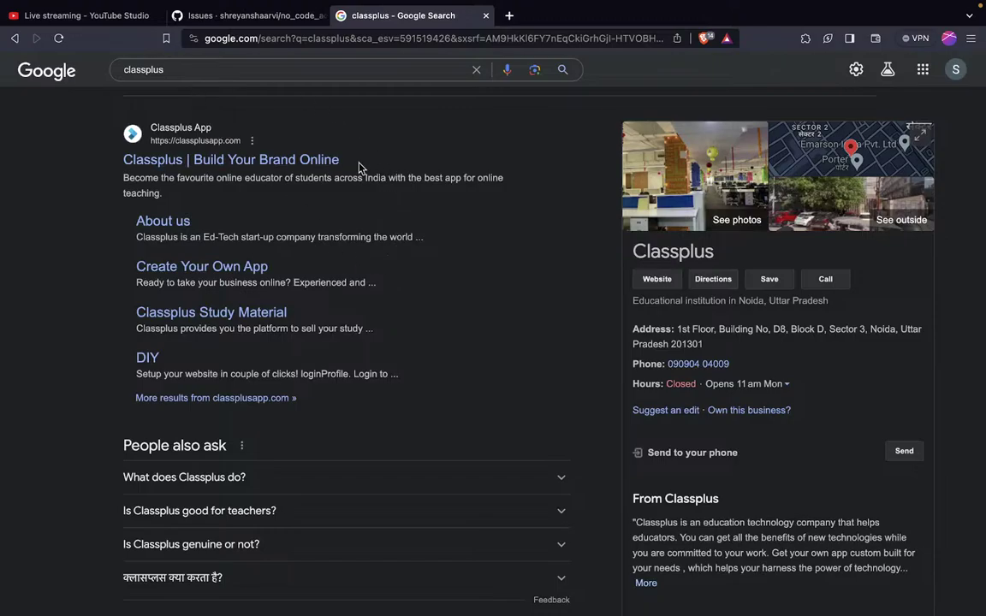
# Switch to the Coupon project in FlutterFlow and show the iOS and Android app key fields in its AdMob settings.
pyautogui.click(272, 17)
pyautogui.hotkey('ctrl', 'Left')
pyautogui.hotkey('ctrl', 'Left')
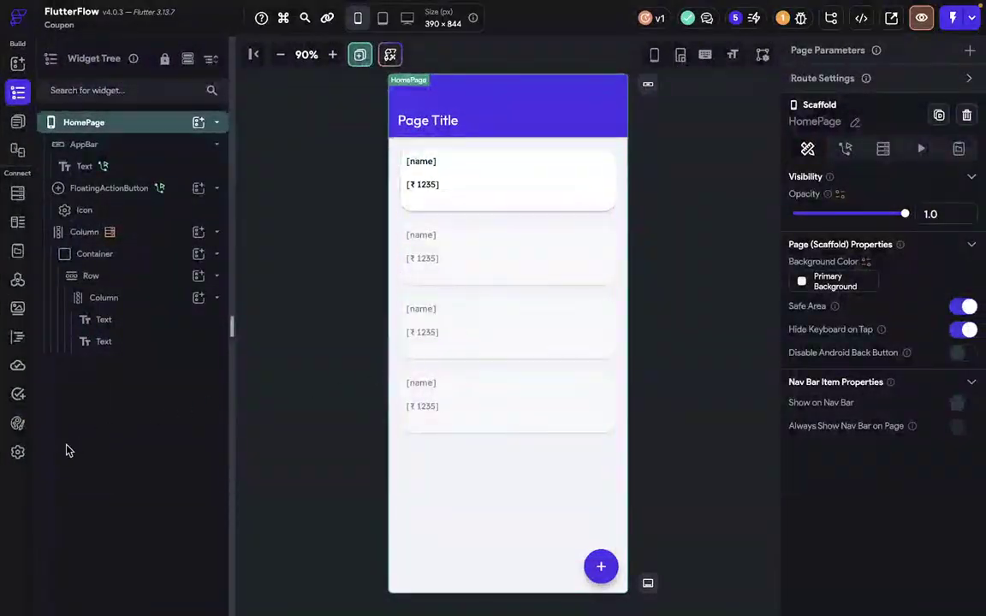
pyautogui.click(18, 452)
pyautogui.scroll(-3, 117, 494)
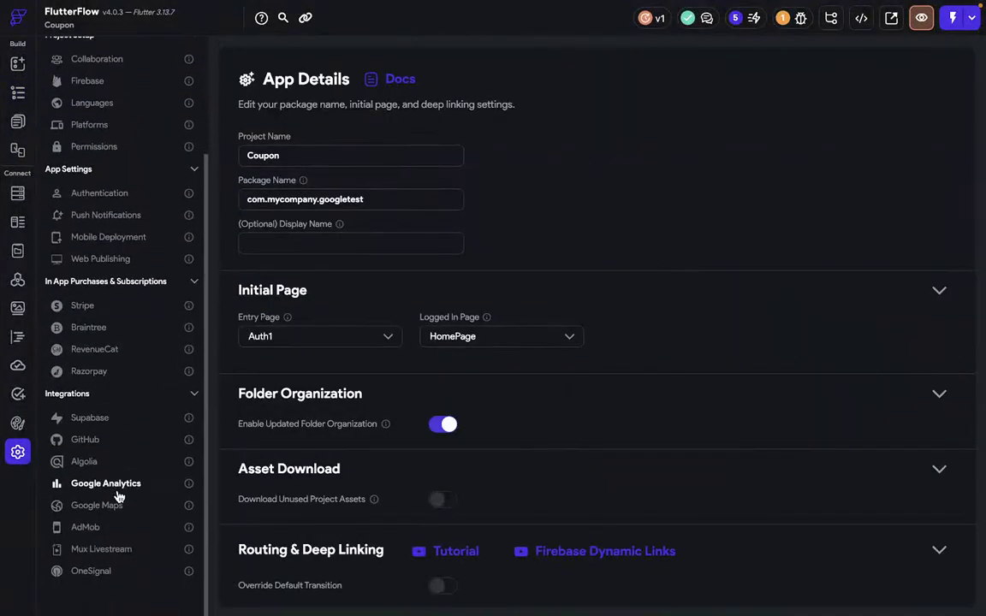
pyautogui.click(91, 532)
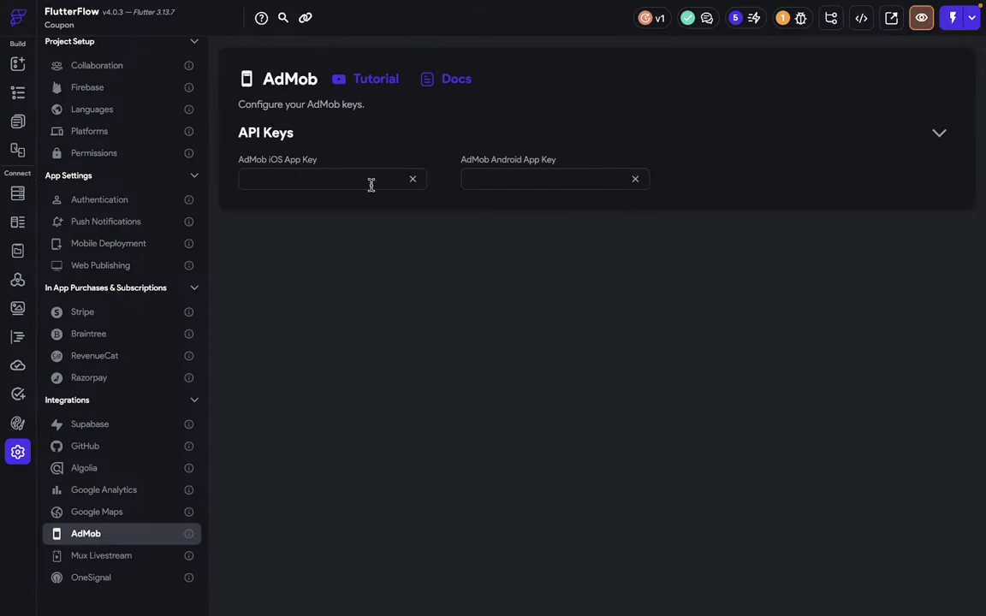
pyautogui.click(260, 173)
pyautogui.click(496, 180)
# Start an On Tap action on the HomePage floating button's icon, search for "ad", and expand the AdMob integration actions.
pyautogui.click(17, 121)
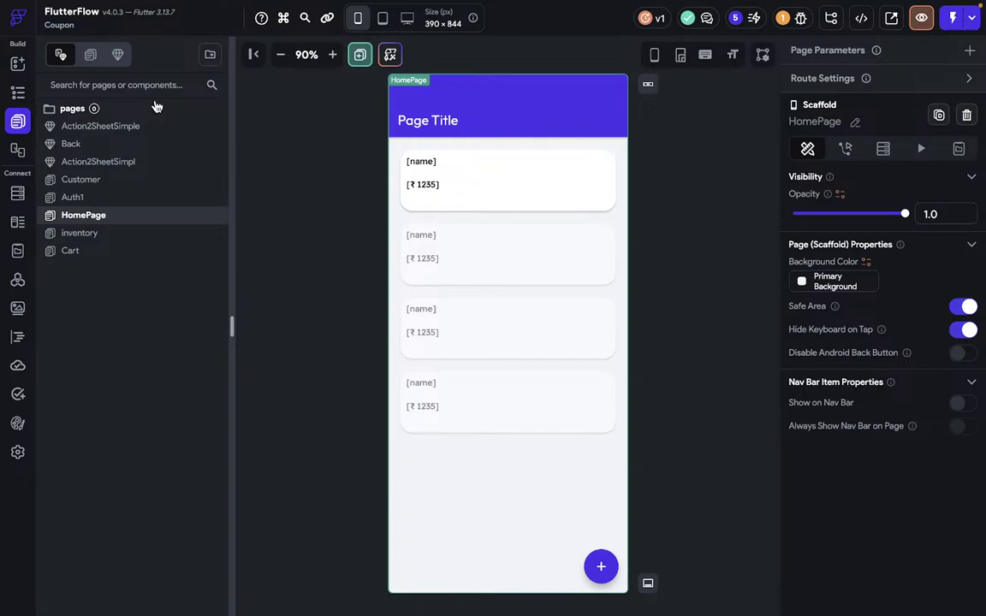
pyautogui.click(603, 568)
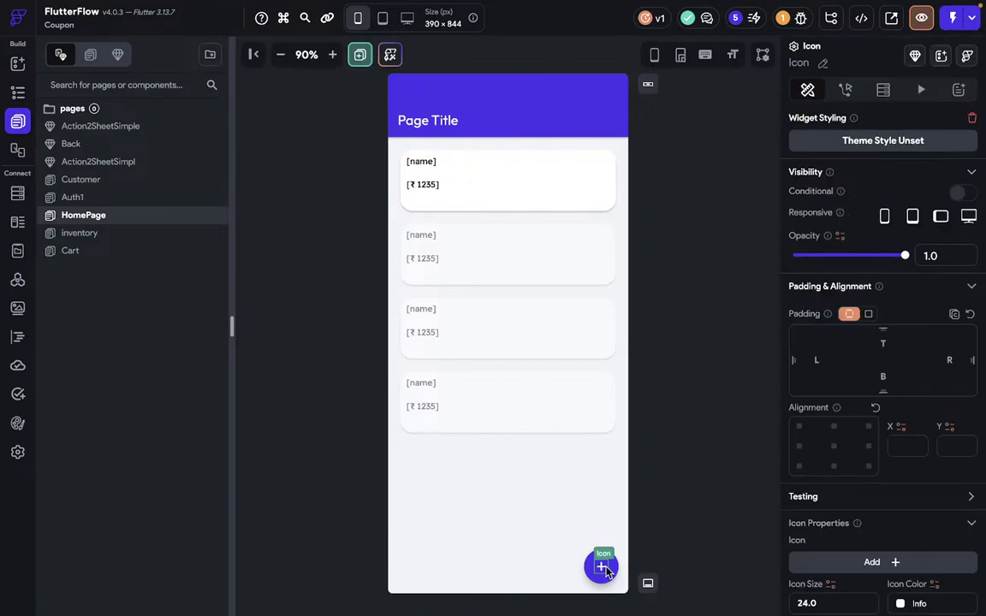
pyautogui.click(845, 91)
pyautogui.click(881, 235)
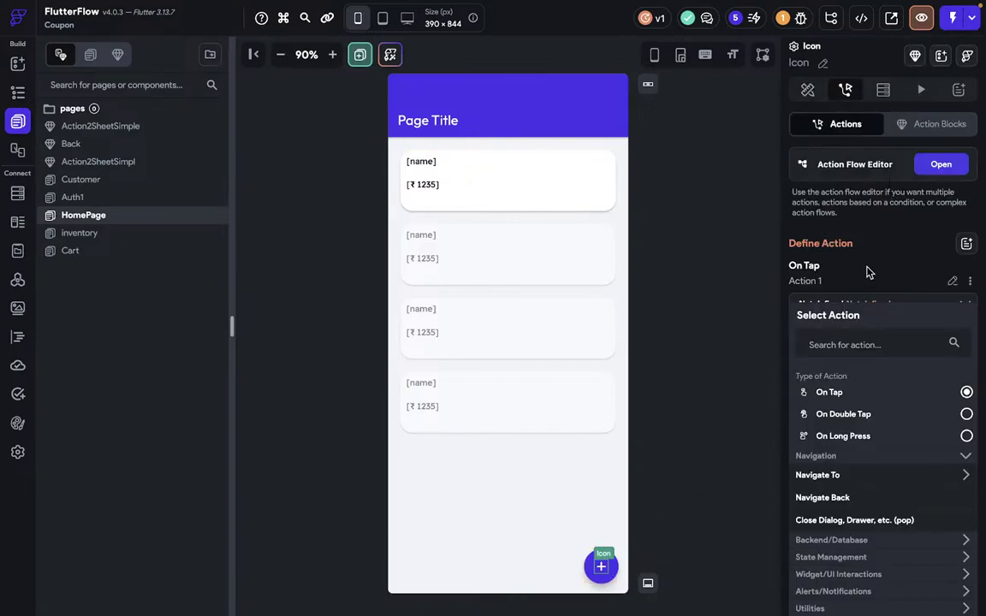
pyautogui.click(847, 338)
pyautogui.write('ad')
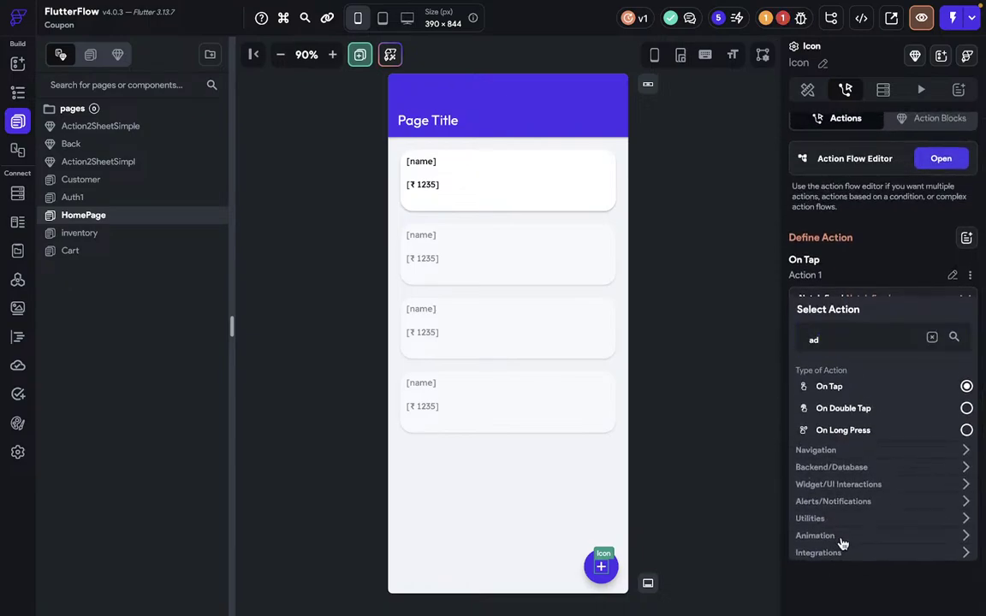
pyautogui.click(843, 553)
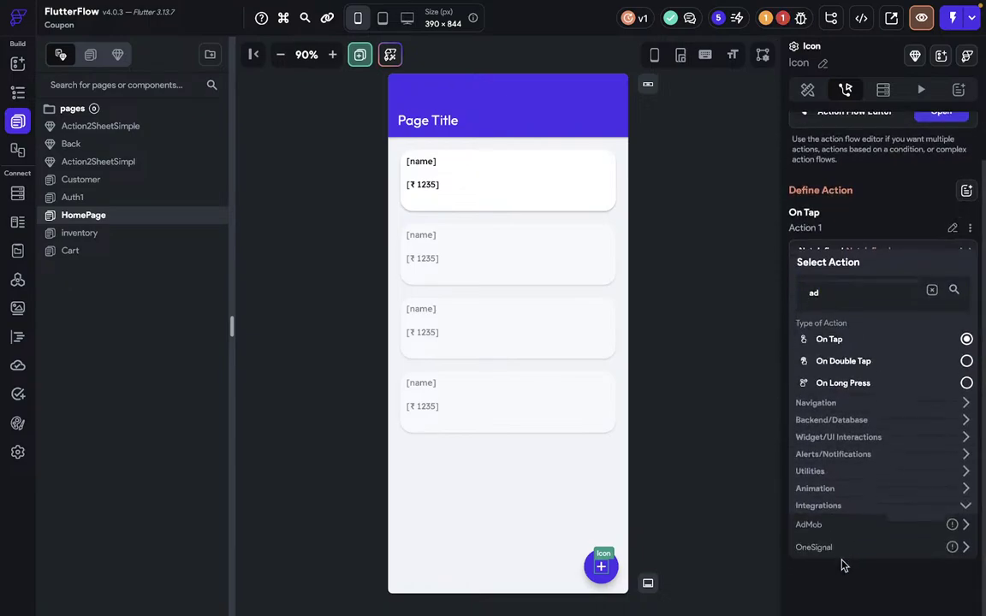
pyautogui.click(966, 529)
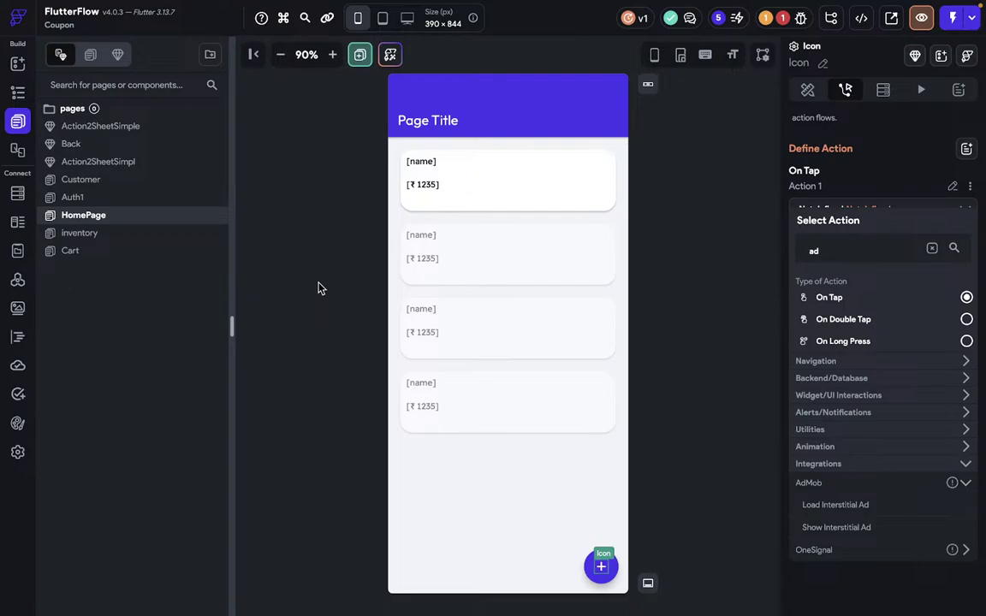
# Switch back to the browser, close the YouTube Studio tab, and bring up the classplus search results.
pyautogui.hotkey('ctrl', 'Right')
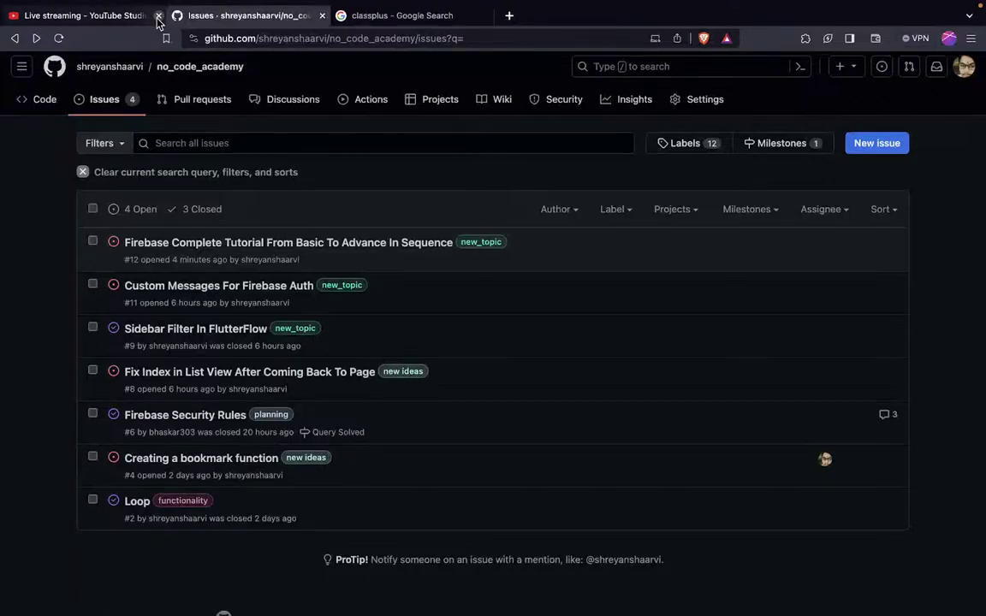
pyautogui.click(159, 16)
pyautogui.click(256, 16)
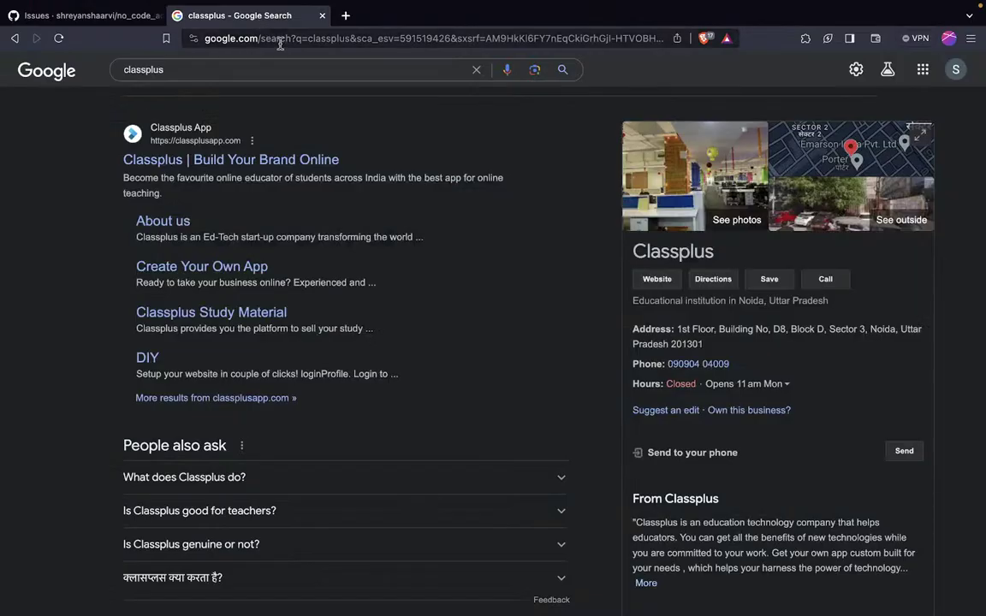
# Open the official Classplus website, choose "I am a YouTuber" to view its sign-up path, and return to the search results.
pyautogui.click(217, 160)
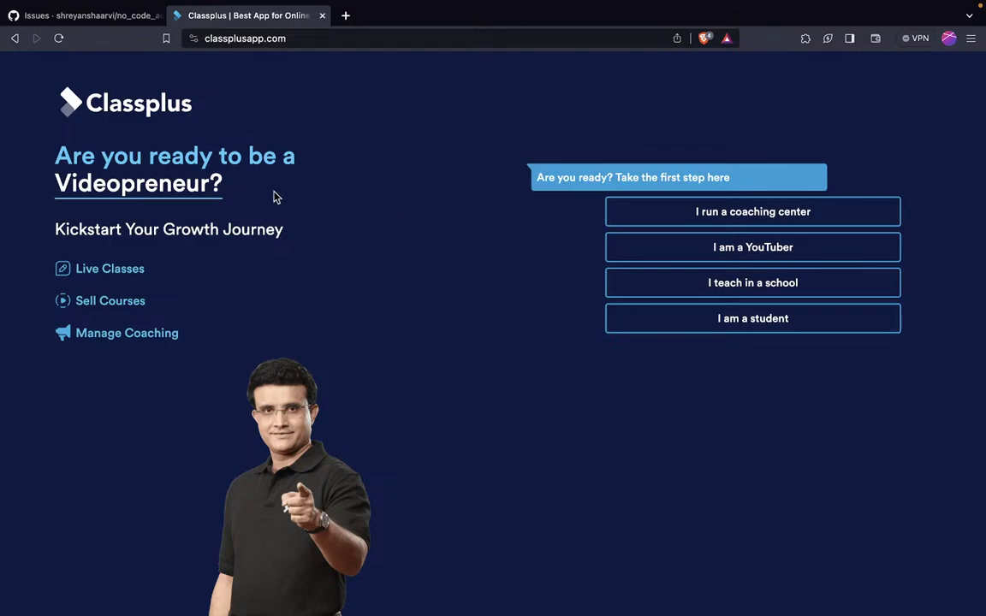
pyautogui.click(718, 250)
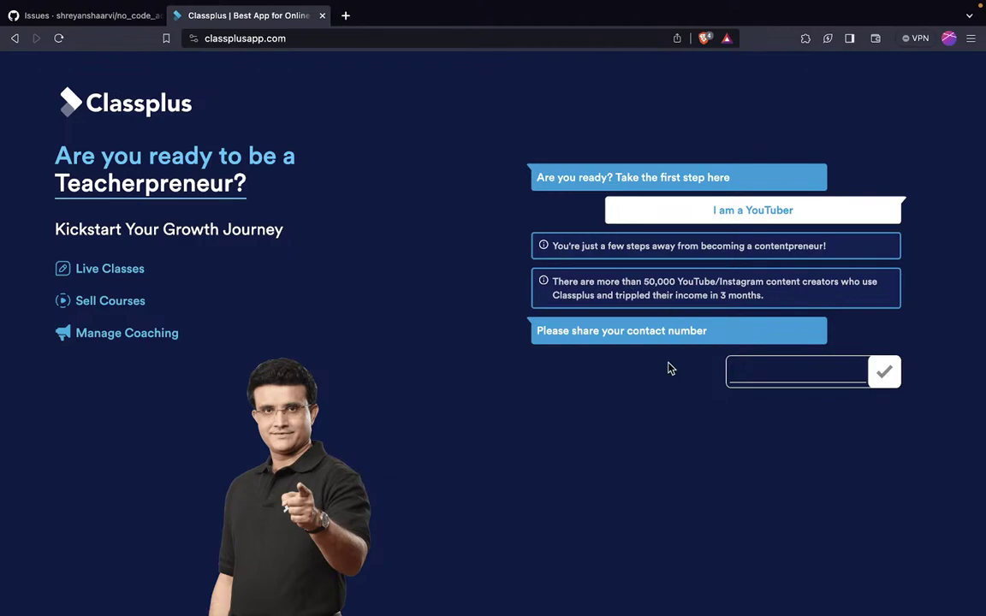
pyautogui.press('super+Left')
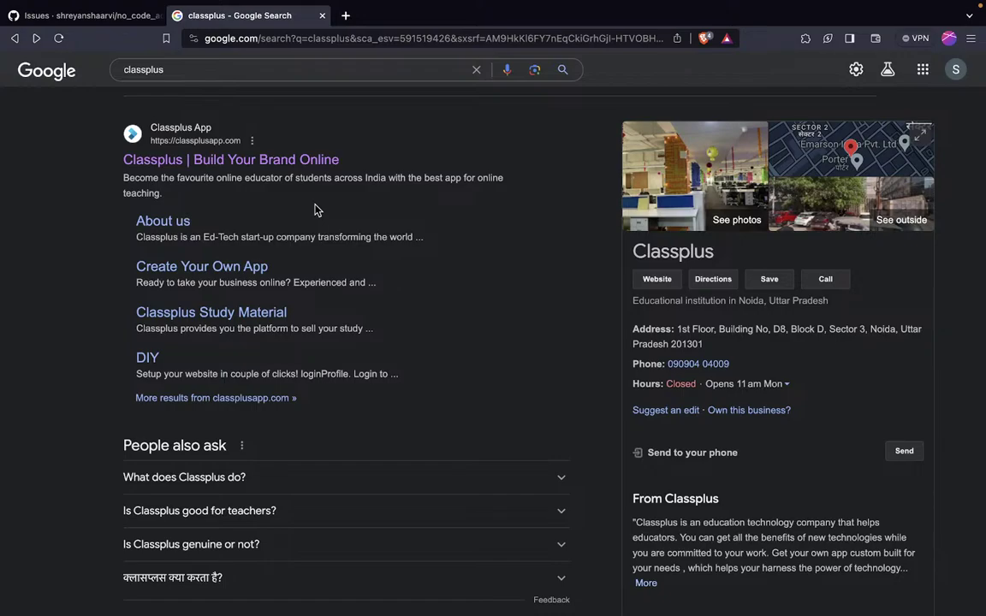
# Open the Udemy instructor site in a new browser tab.
pyautogui.click(345, 16)
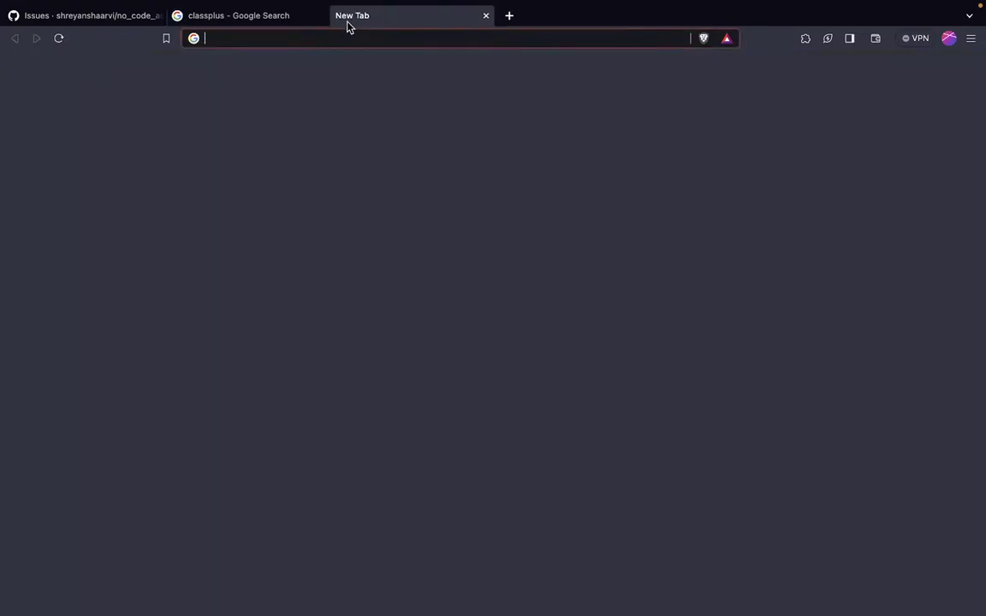
pyautogui.write('udem')
pyautogui.press('Return')
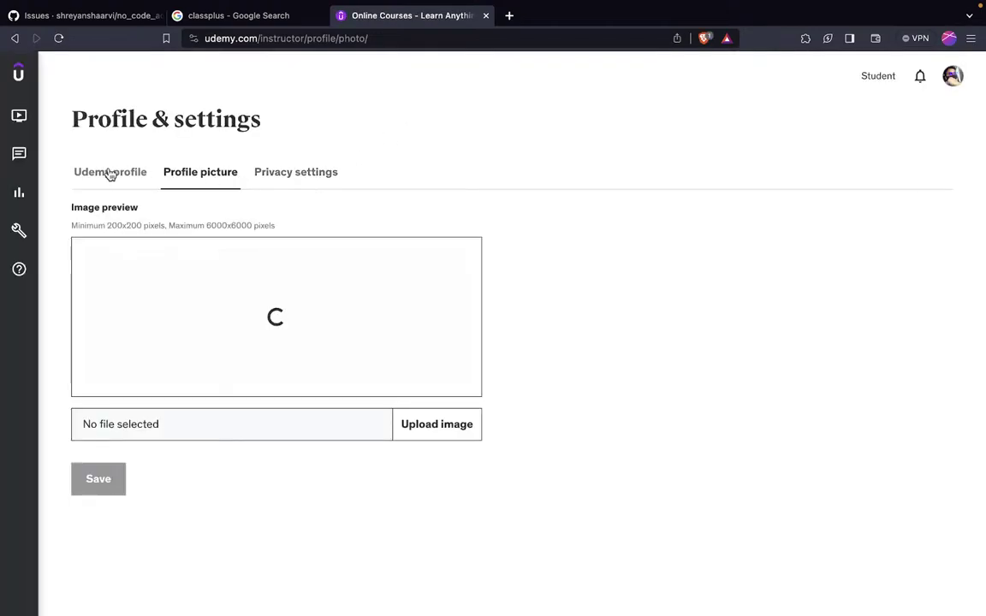
# Open the draft course "Crafting Apps Without Code: The Ultimate No-Code Guide" and review the sections and lectures in its curriculum.
pyautogui.click(19, 119)
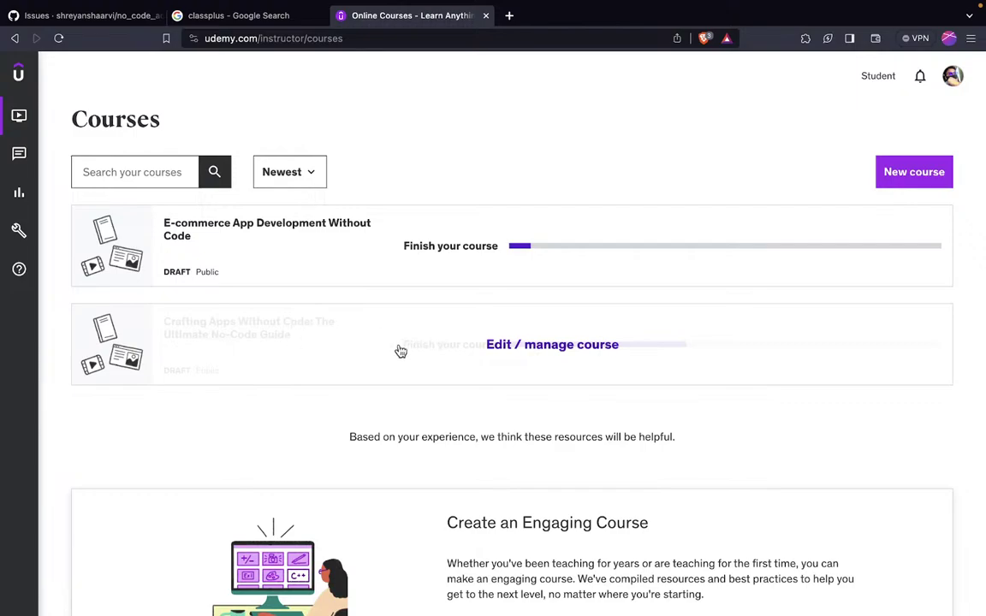
pyautogui.click(513, 354)
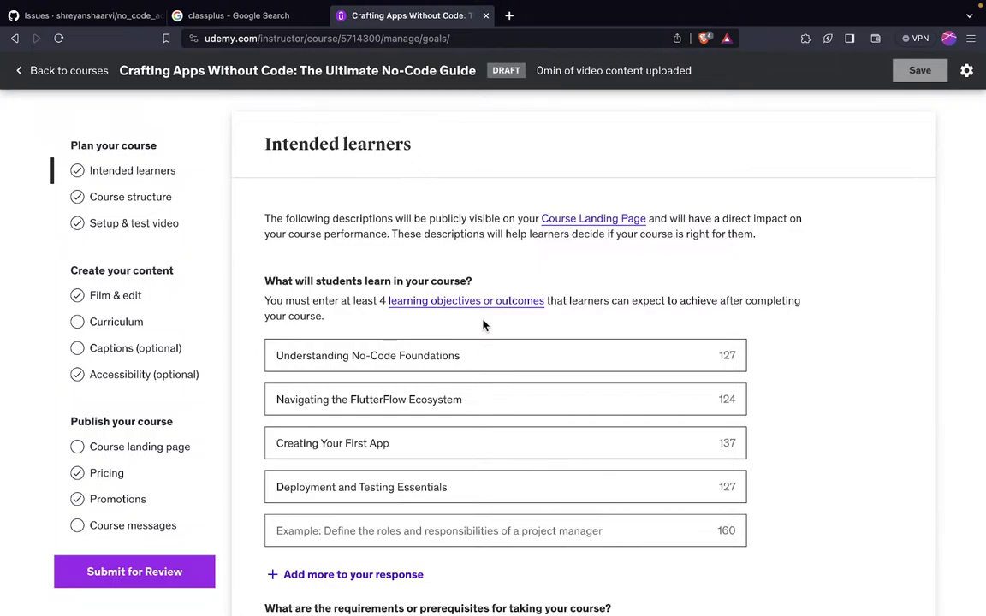
pyautogui.scroll(-5, 483, 325)
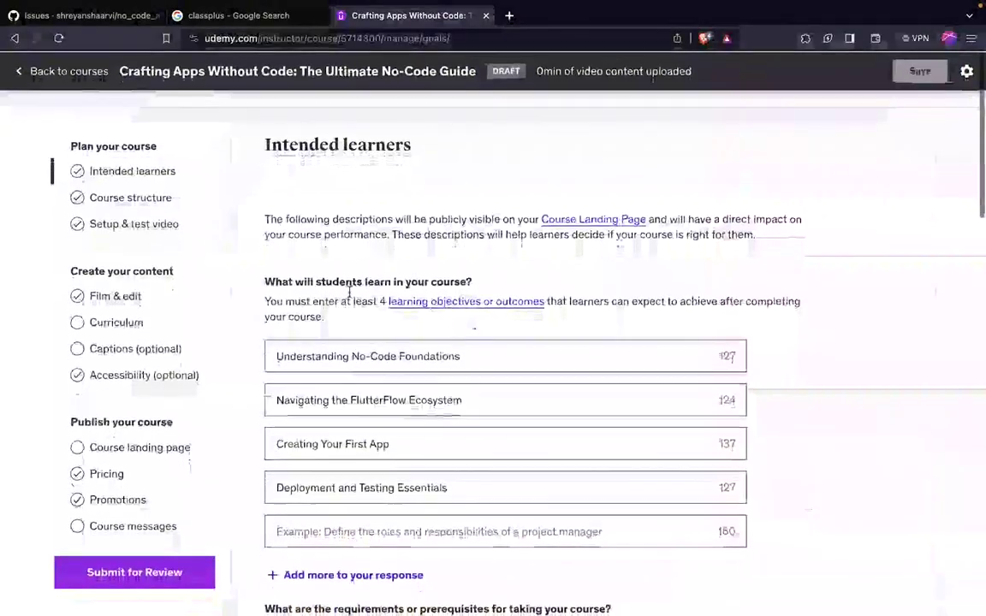
pyautogui.click(147, 322)
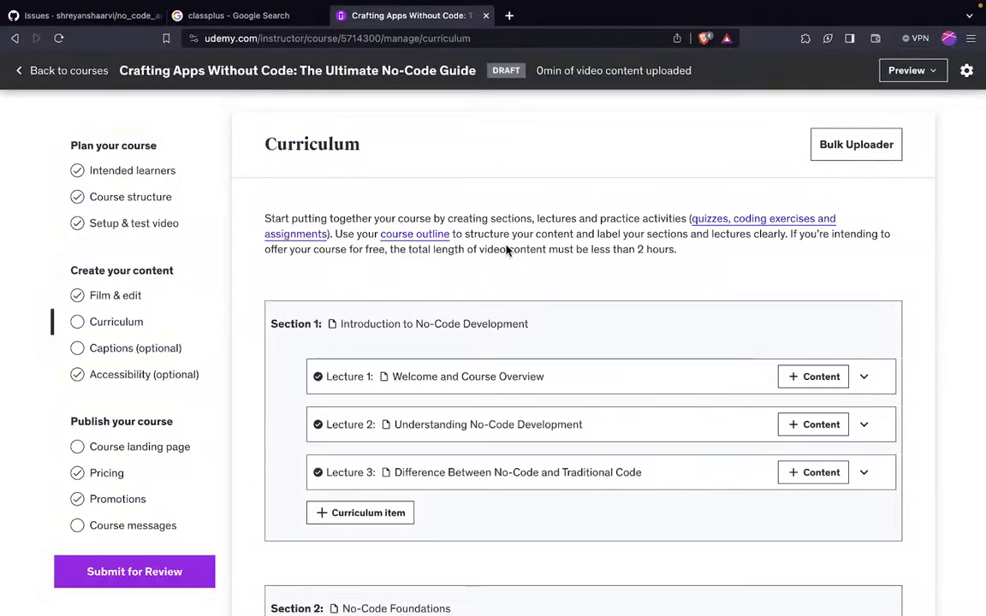
pyautogui.scroll(-3, 506, 249)
pyautogui.scroll(1, 507, 245)
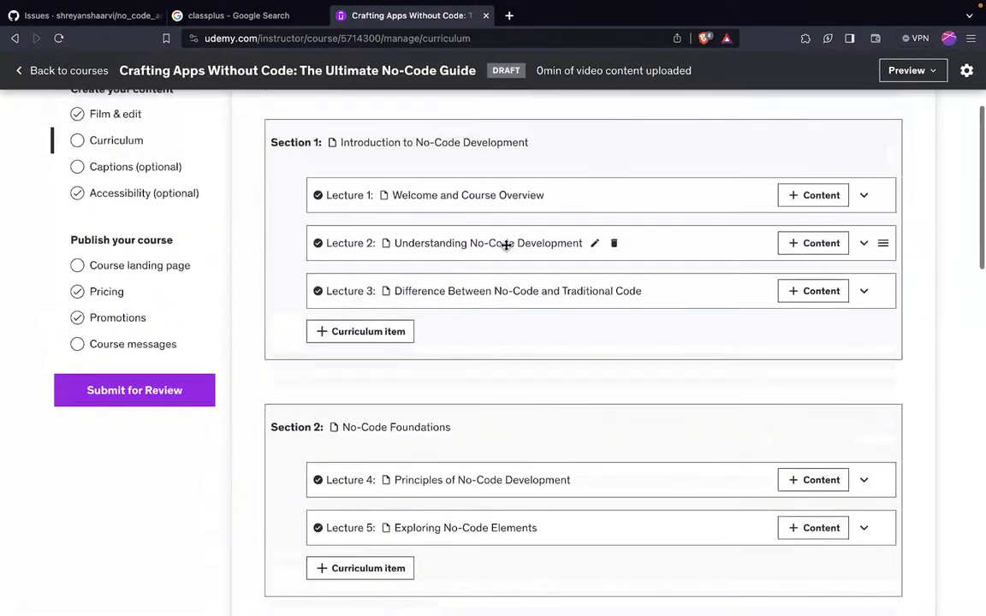
pyautogui.scroll(-7, 506, 245)
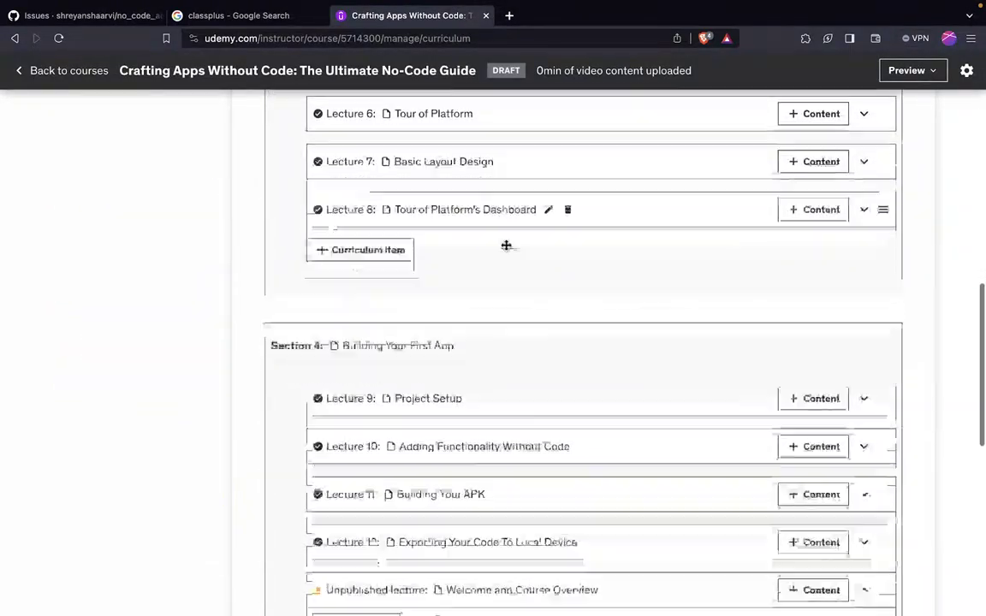
pyautogui.scroll(-3, 506, 245)
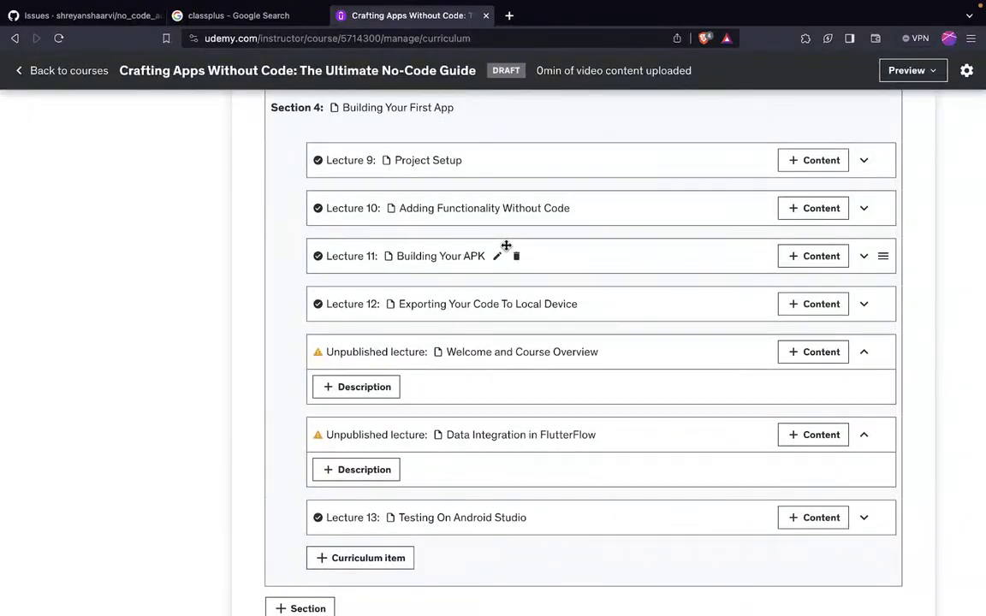
pyautogui.scroll(-4, 506, 246)
pyautogui.scroll(6, 506, 245)
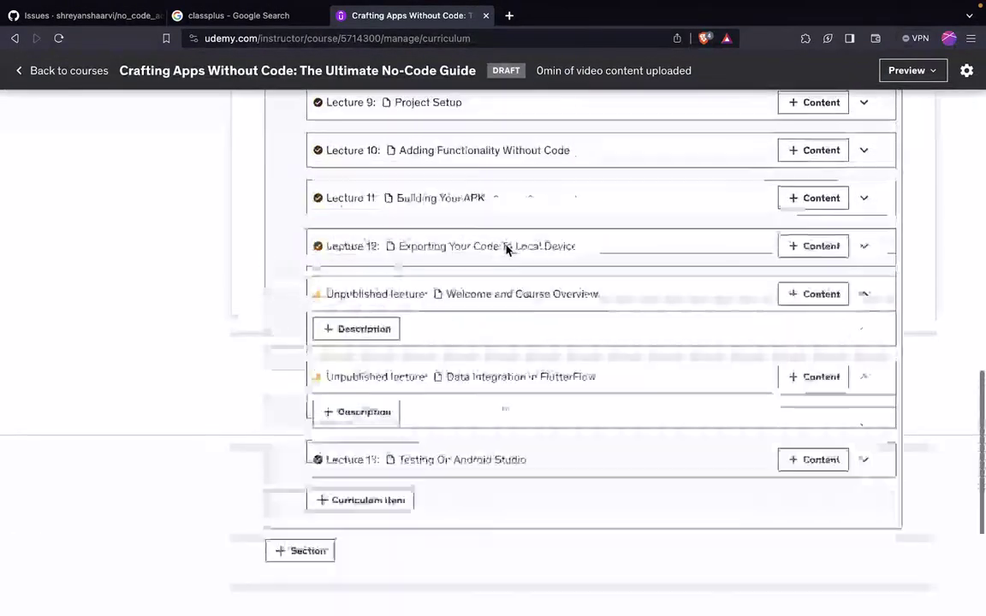
pyautogui.scroll(1, 507, 246)
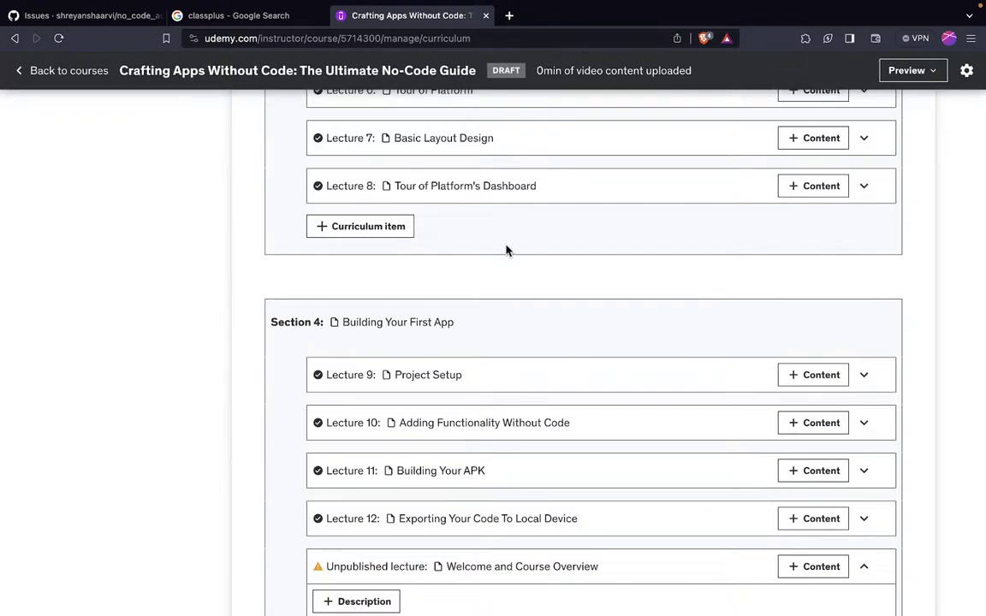
# Return to the no_code_academy issues list on GitHub and select the repository part of its web address.
pyautogui.click(142, 17)
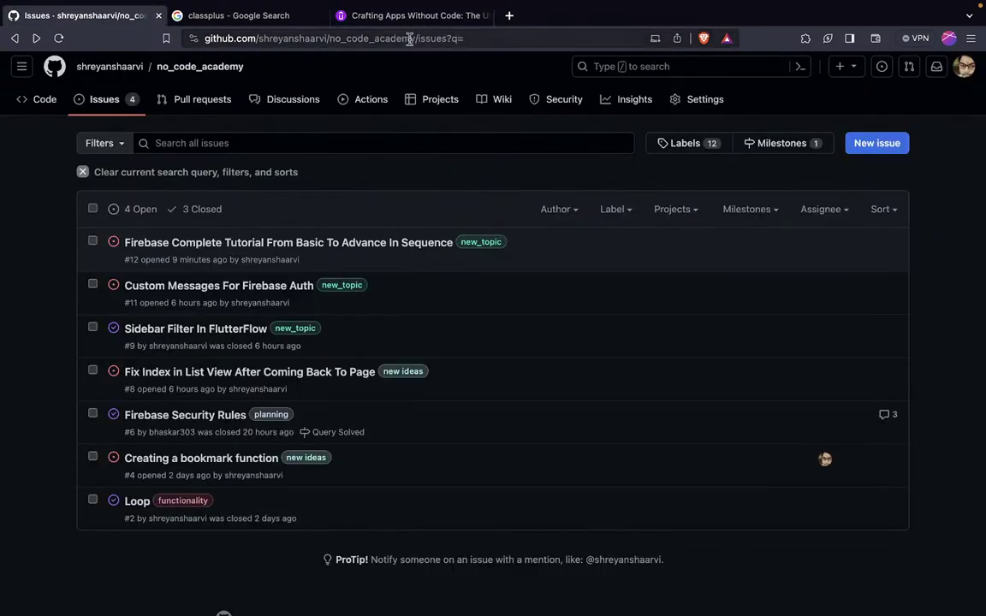
pyautogui.moveTo(416, 38); pyautogui.dragTo(192, 42)
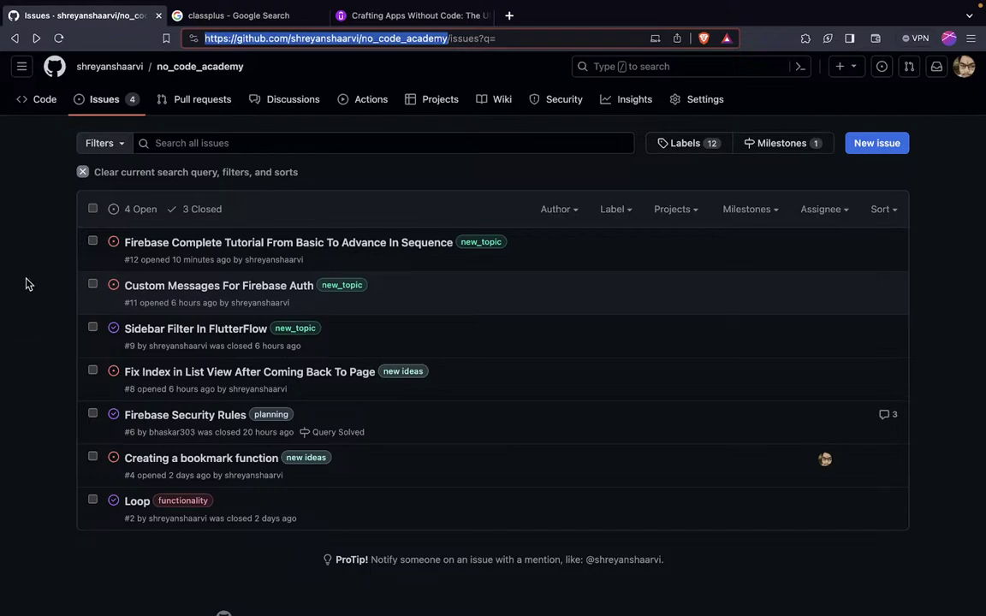
pyautogui.moveTo(547, 6)
pyautogui.click(667, 7)
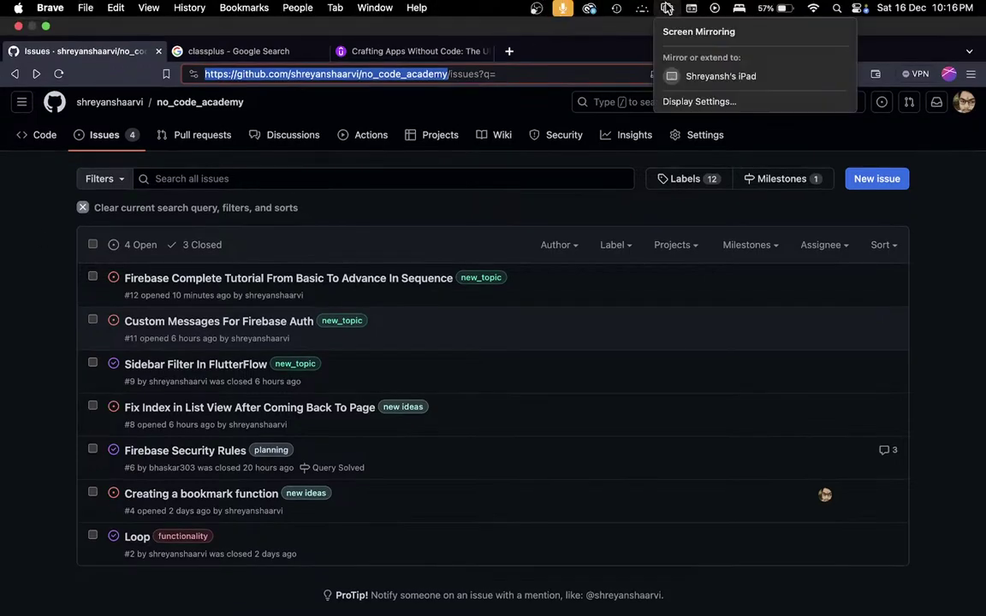
pyautogui.click(667, 8)
# Switch to FlutterFlow and look through the layout and base elements available for the HomePage.
pyautogui.click(945, 289)
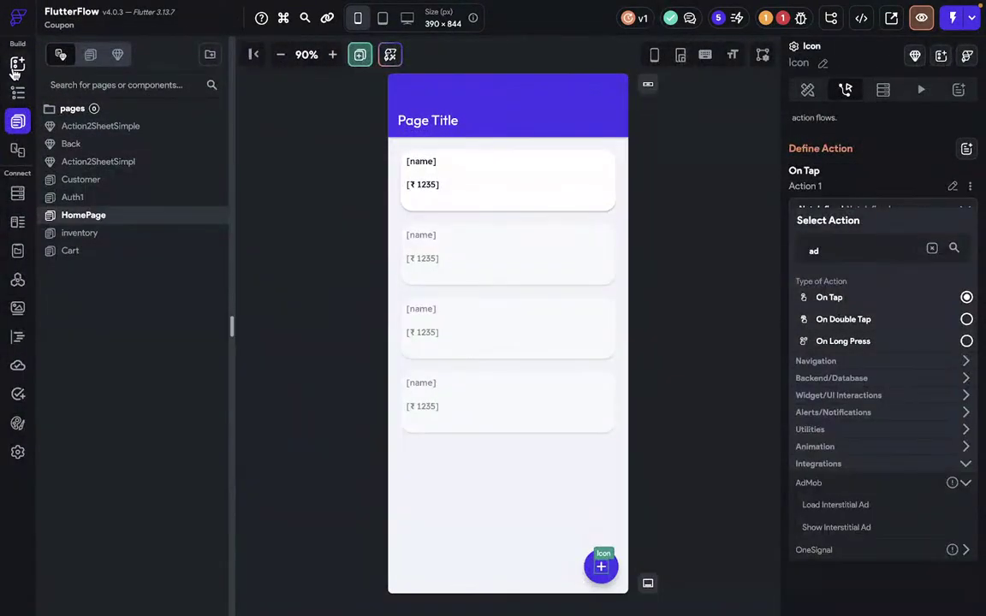
pyautogui.click(15, 68)
pyautogui.scroll(-5, 130, 341)
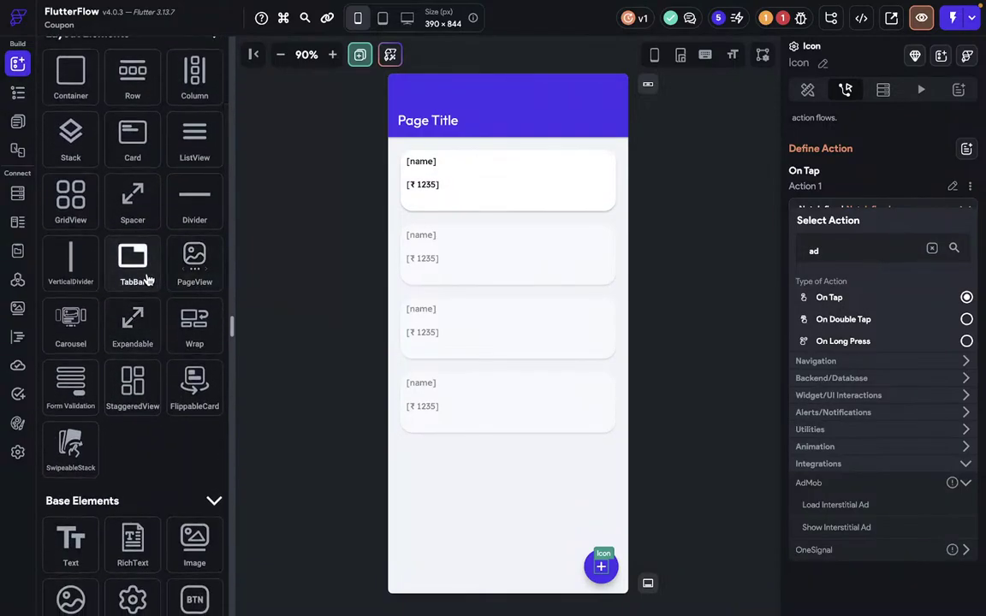
pyautogui.scroll(-5, 75, 341)
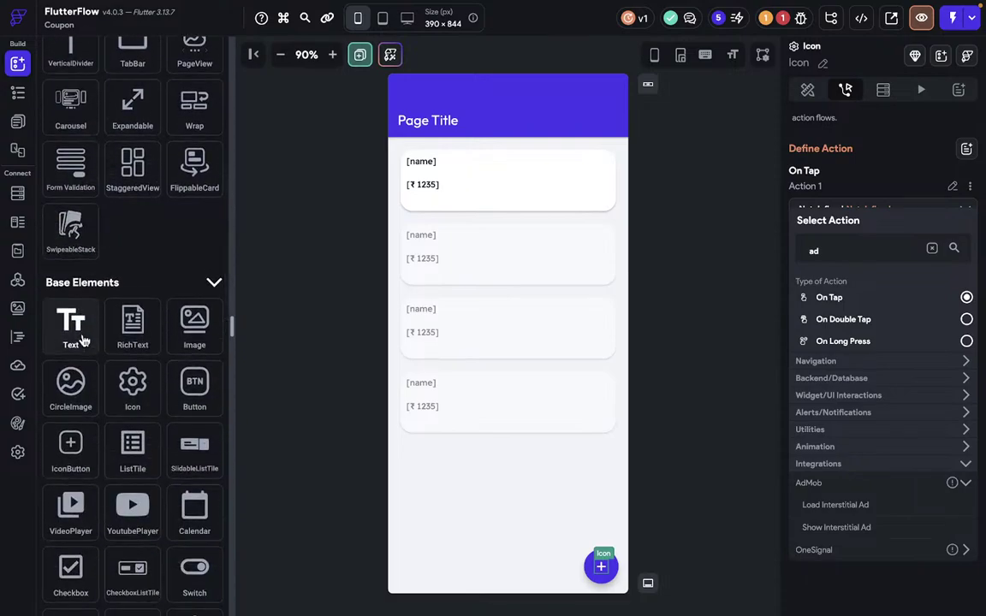
pyautogui.moveTo(83, 341); pyautogui.dragTo(528, 194)
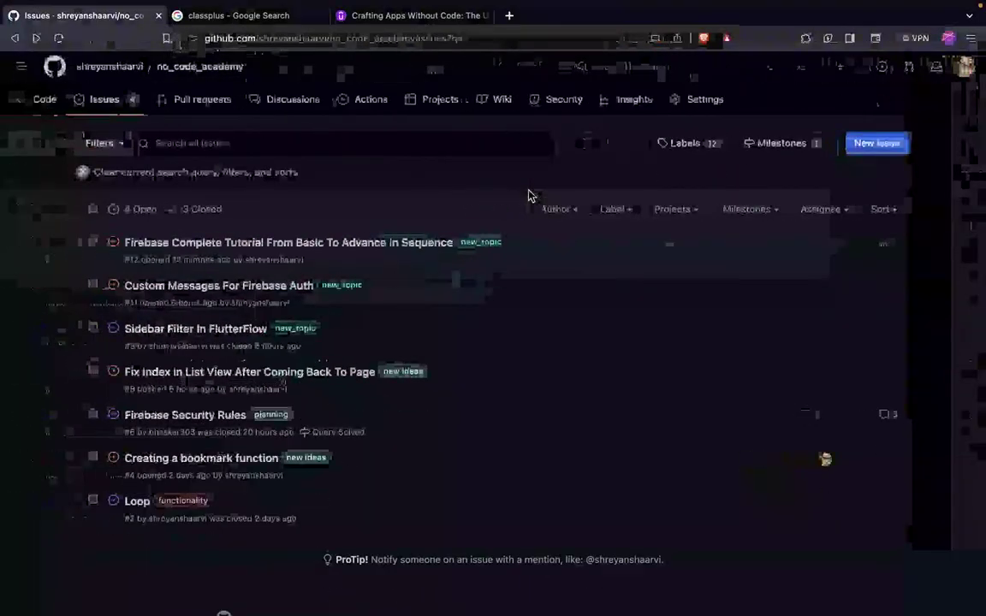
# Search the web for "flowise" in a new browser tab and open the FlowiseAI website.
pyautogui.click(508, 17)
pyautogui.write('flowise')
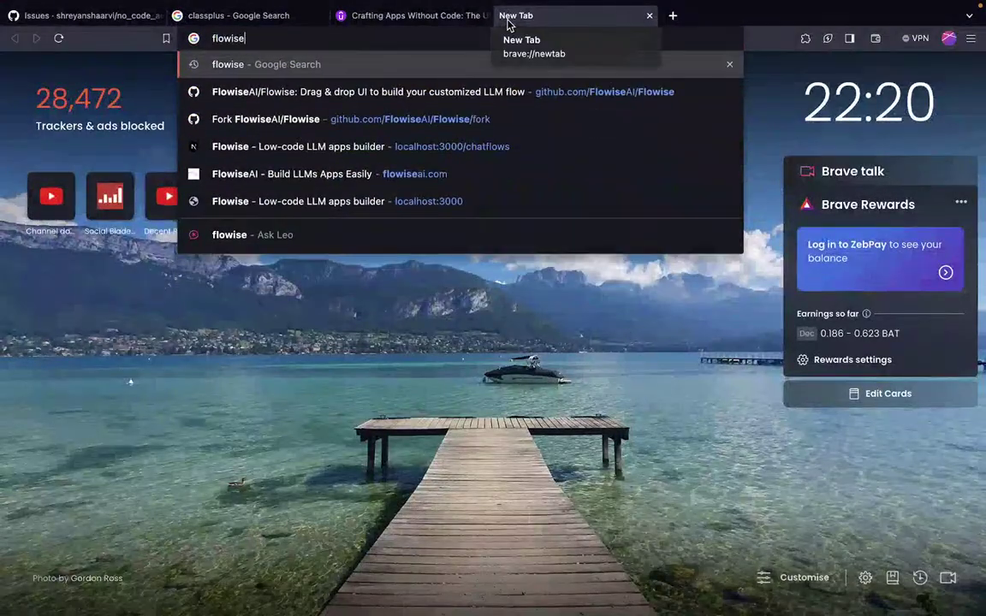
pyautogui.press('Return')
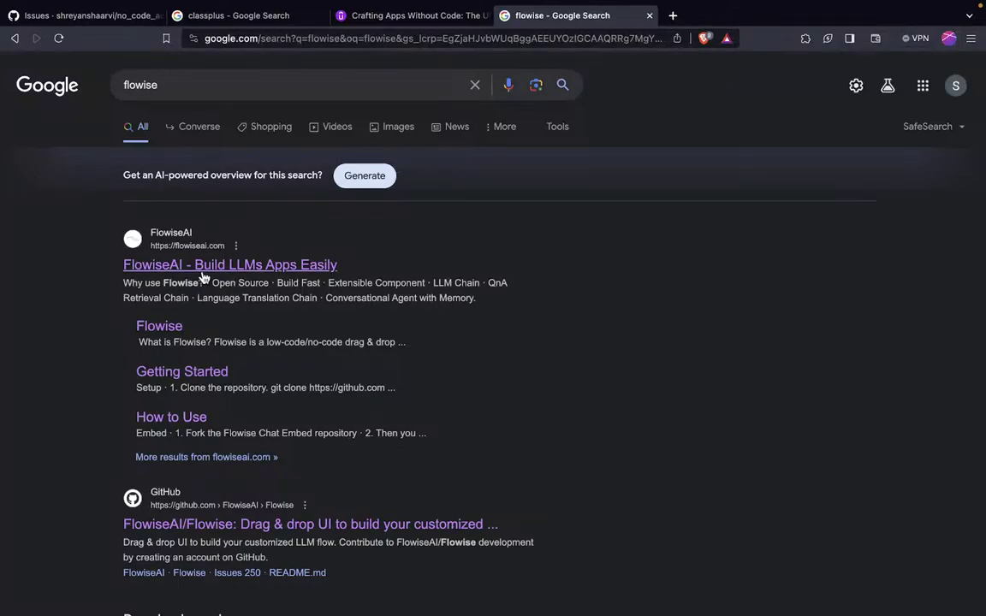
pyautogui.click(202, 270)
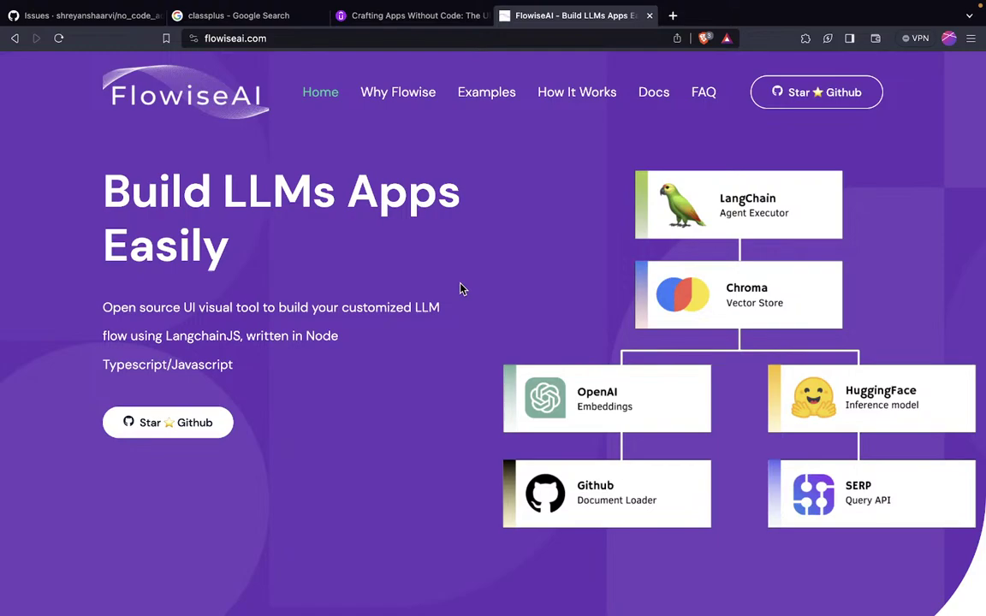
# Go back to the no_code_academy issues list, reload it, and open the "Scroll issue" entry.
pyautogui.moveTo(582, 3)
pyautogui.click(133, 17)
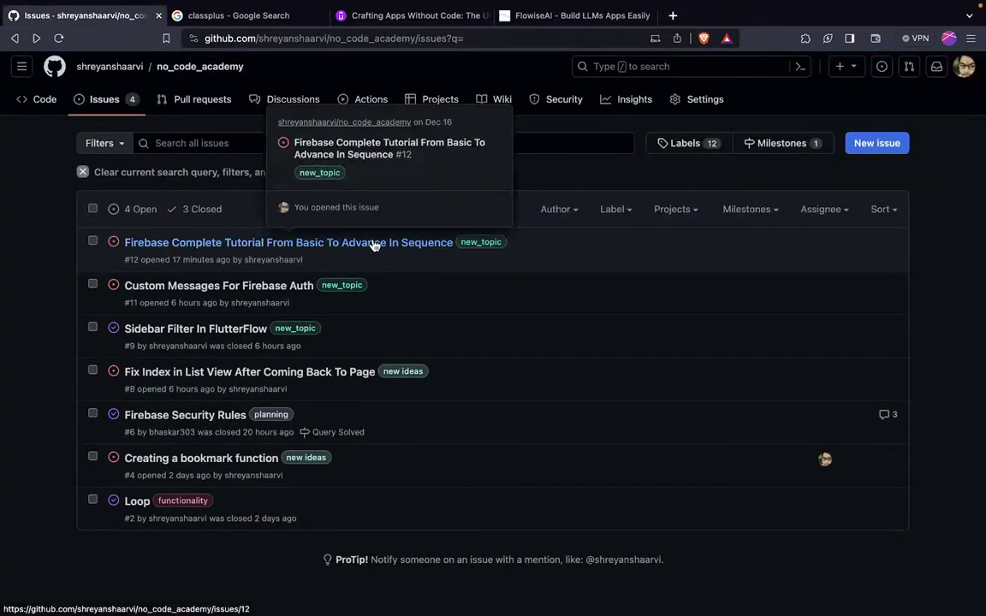
pyautogui.click(408, 34)
pyautogui.press('Return')
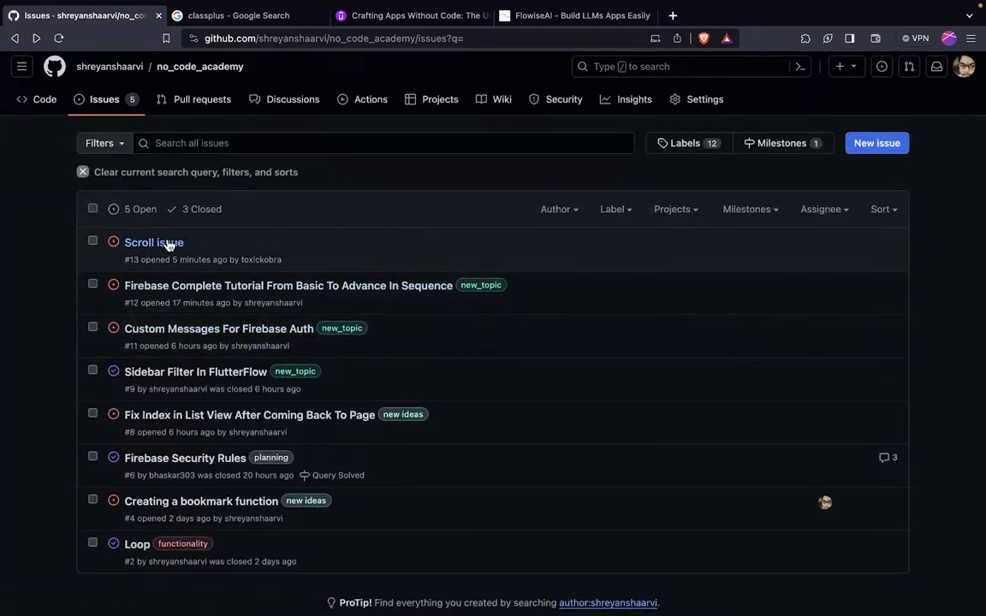
pyautogui.click(171, 244)
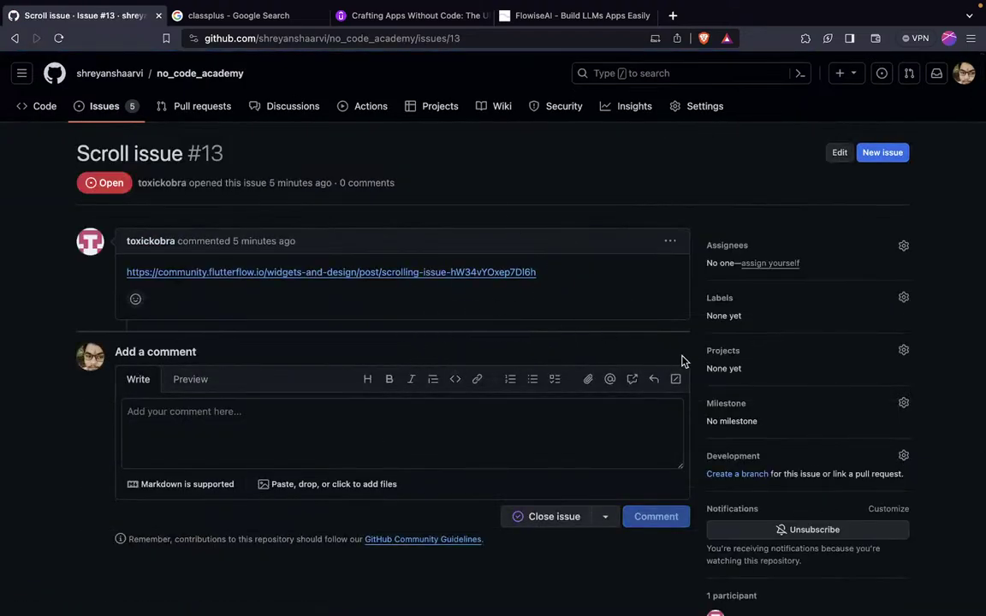
# Apply the "planning" label to the Scroll issue and return to the issues list.
pyautogui.click(722, 297)
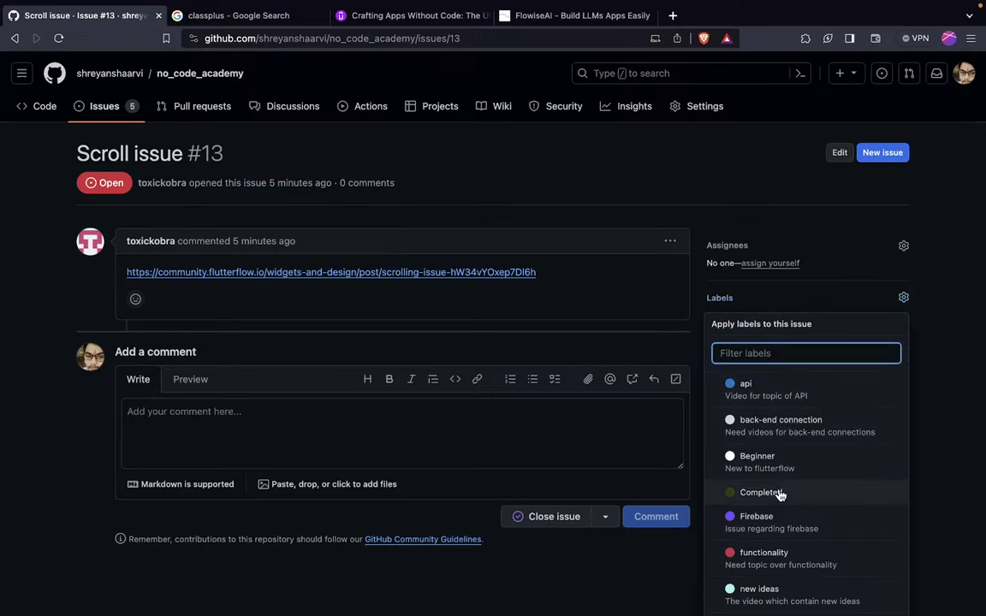
pyautogui.scroll(-2, 758, 489)
pyautogui.click(760, 526)
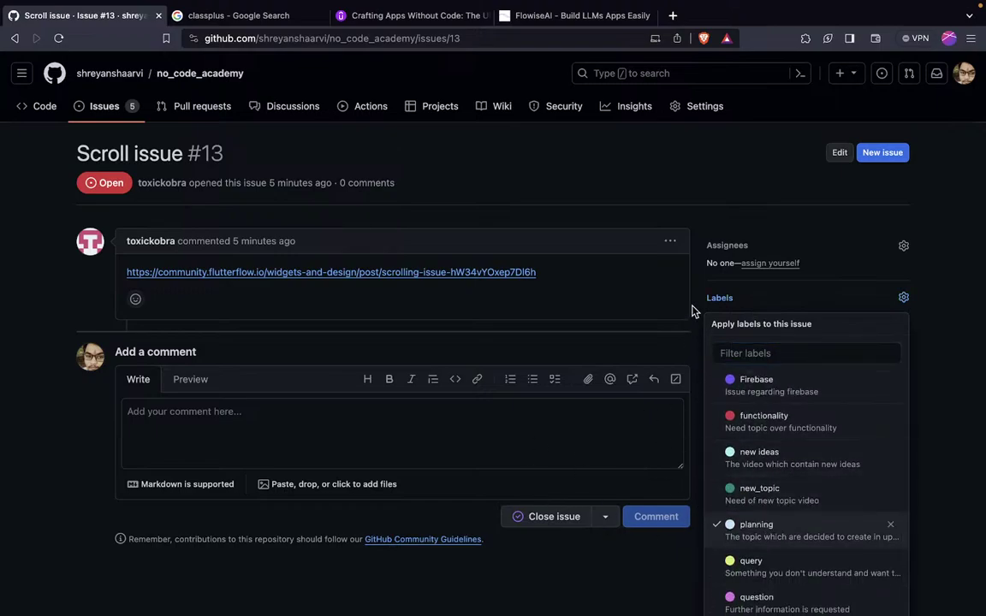
pyautogui.click(693, 201)
pyautogui.click(128, 105)
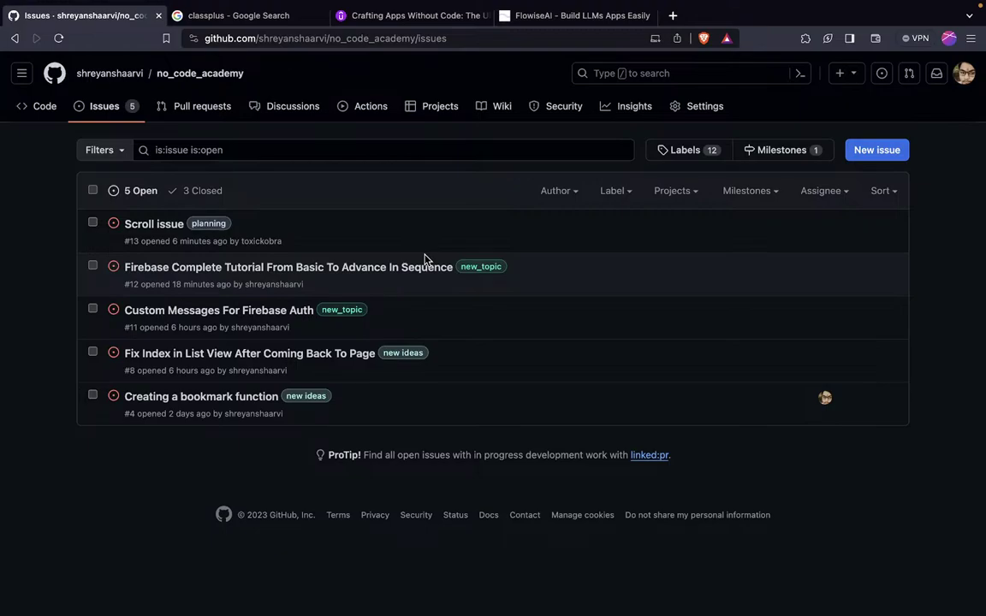
# Start a new issue titled "FlutterFlow Back-end With Wordpress API".
pyautogui.click(876, 150)
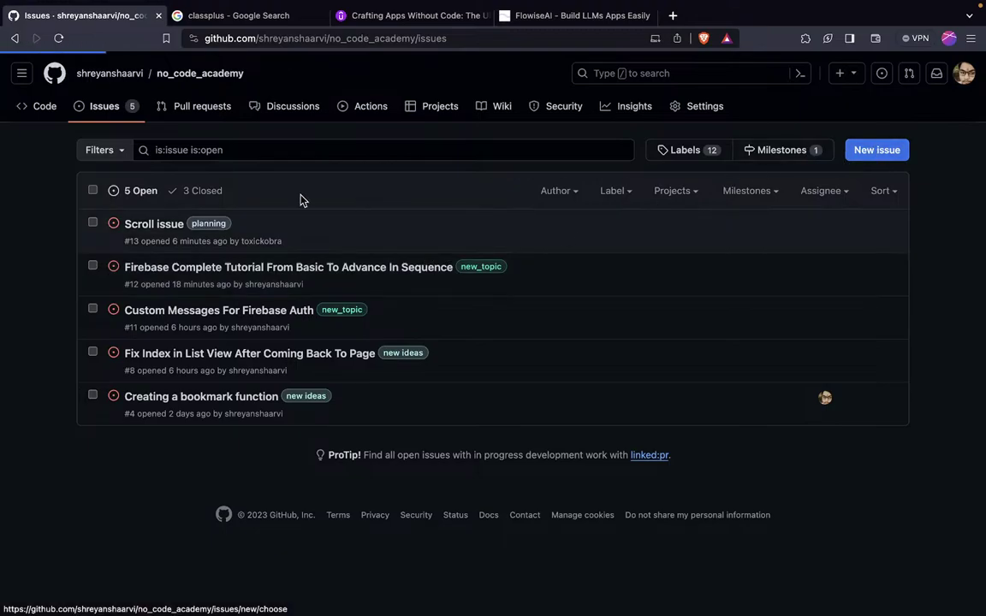
pyautogui.write('Wor')
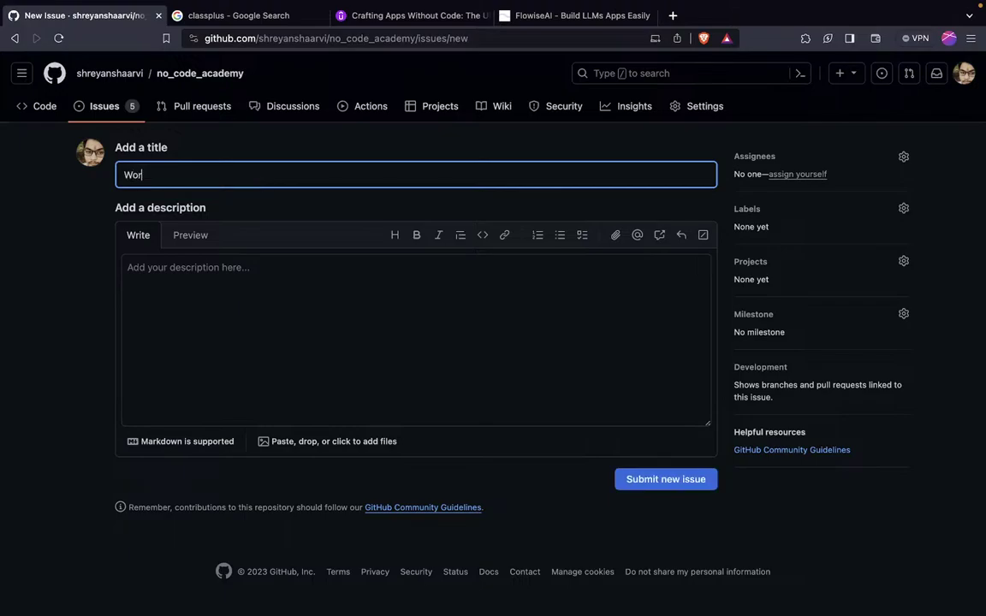
pyautogui.write('dpress API')
pyautogui.press('super+a')
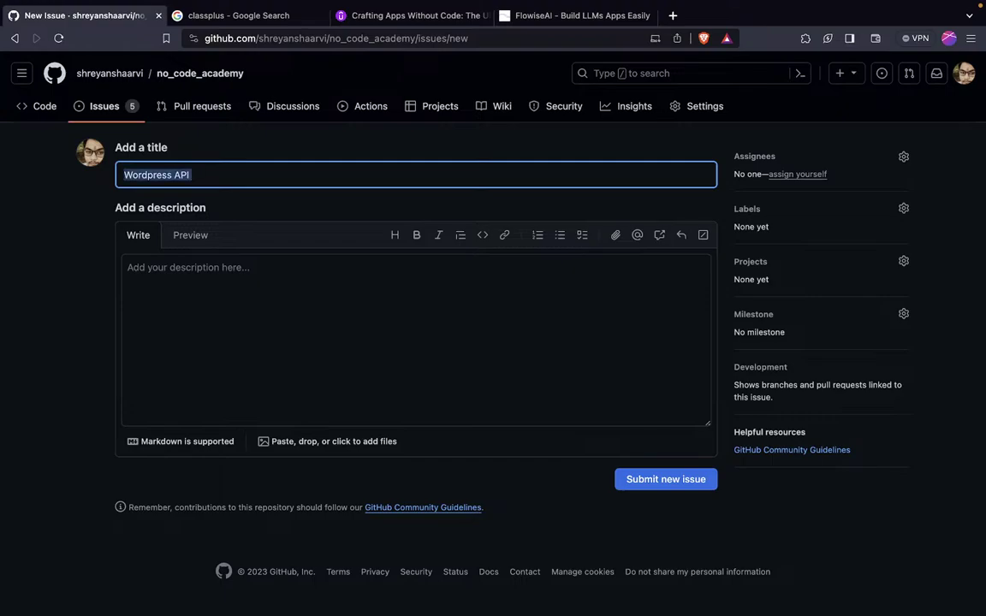
pyautogui.write('Fl')
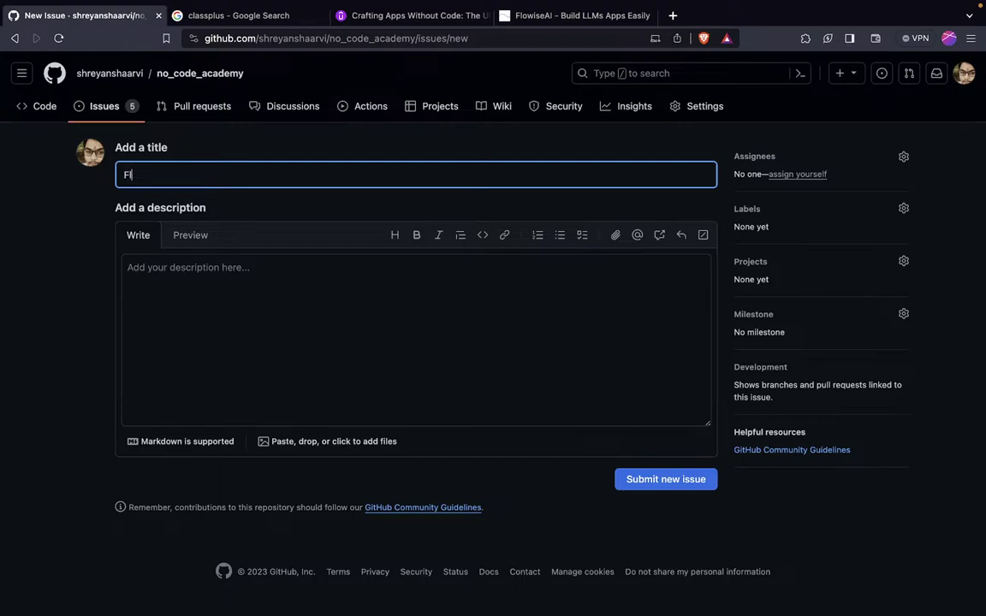
pyautogui.write('utterFlow Back-end ')
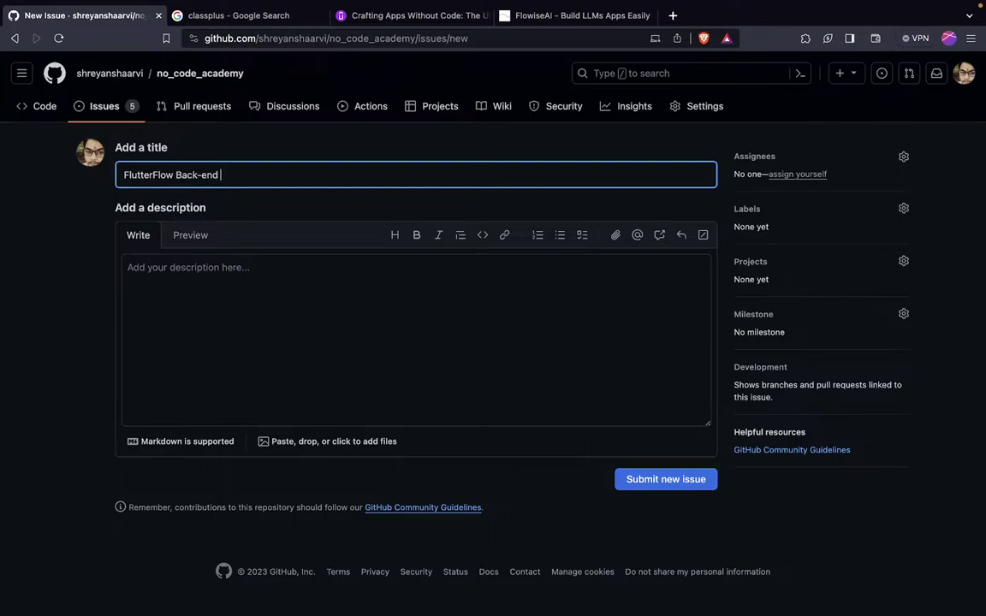
pyautogui.write('With Wordpress API')
# Assign the "new ideas" label to the WordPress API issue draft.
pyautogui.click(761, 223)
pyautogui.scroll(-2, 771, 411)
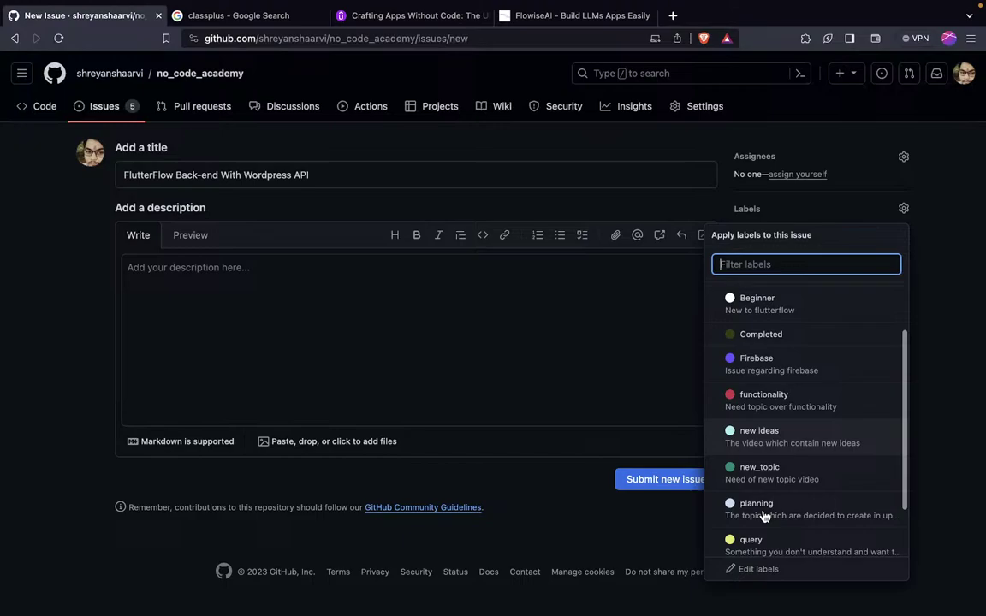
pyautogui.click(764, 428)
pyautogui.click(589, 415)
# Describe the issue as "The back-end will be designed in wordpress." and submit it.
pyautogui.click(442, 326)
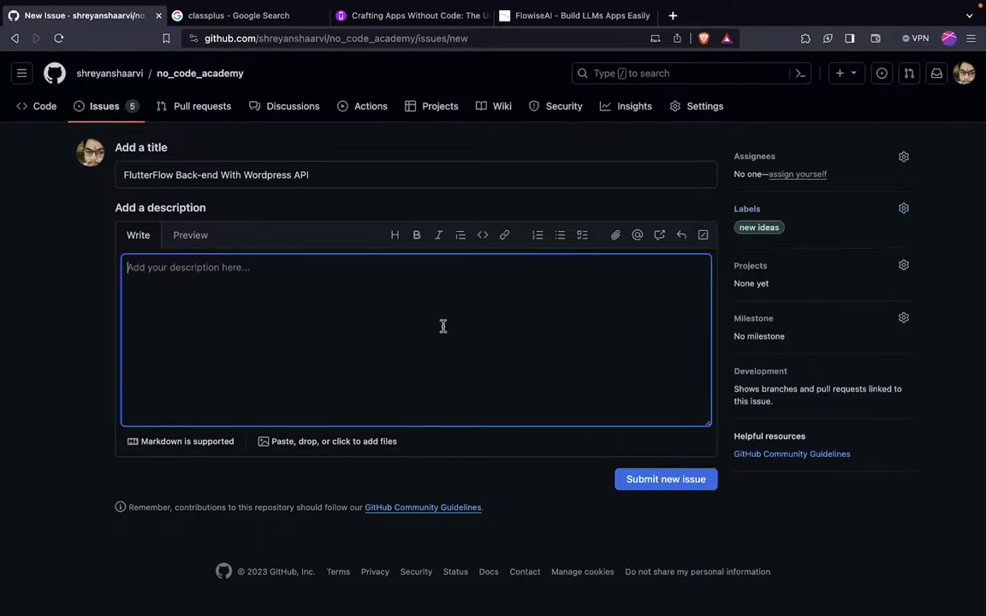
pyautogui.write('The back-e')
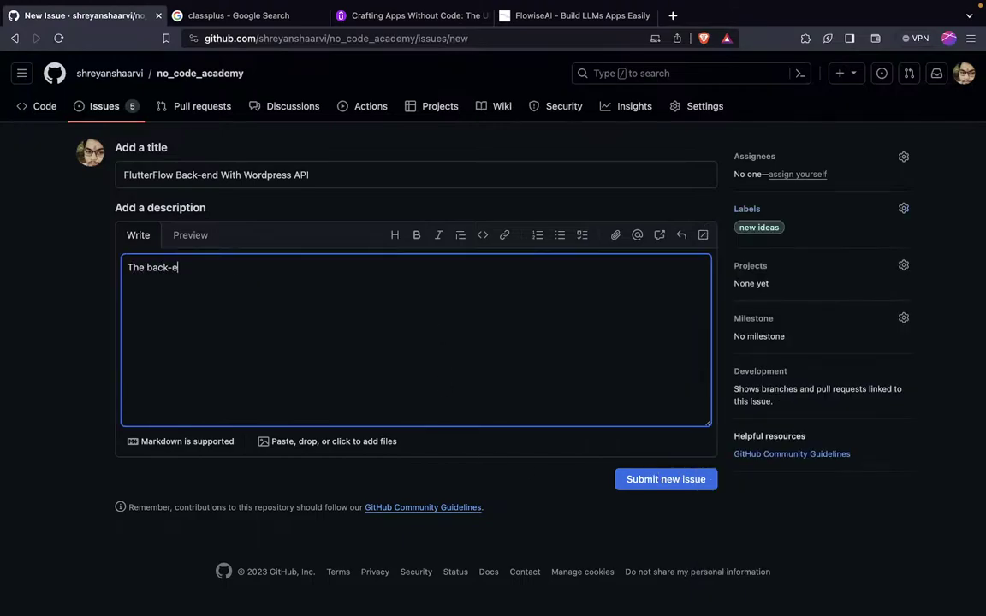
pyautogui.write('nd will be designed in ')
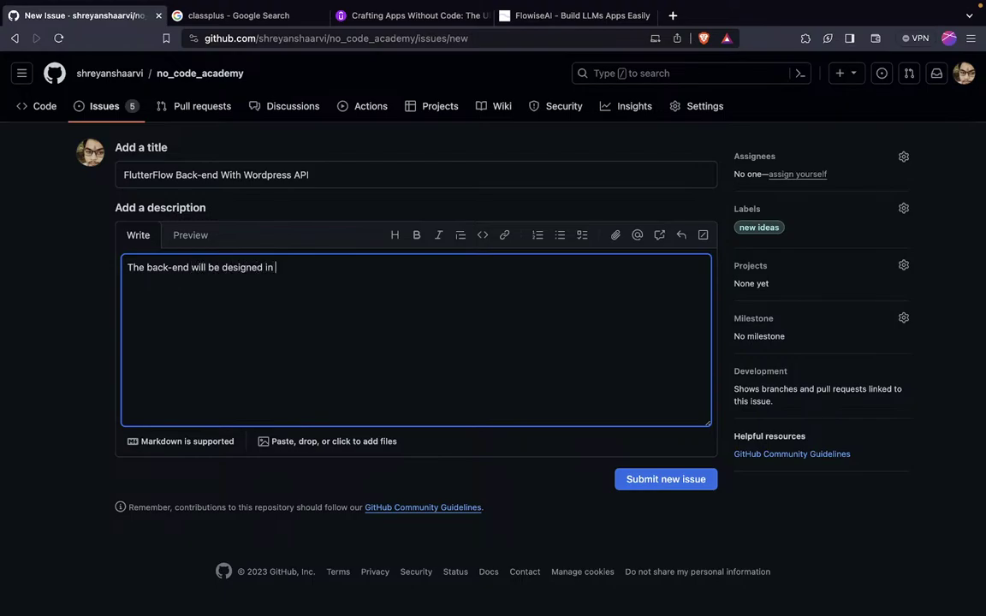
pyautogui.write('wordpress.')
pyautogui.click(669, 480)
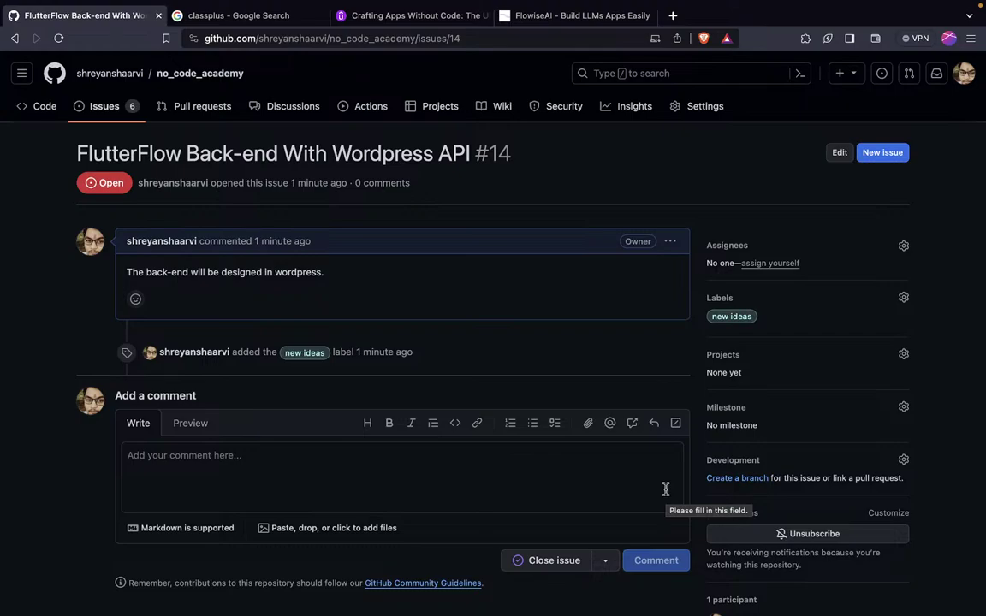
# Switch to FlutterFlow, go to the project dashboard and look through the projects tagged Shopify, clearing the tag filter when finished.
pyautogui.hotkey('ctrl', 'Right')
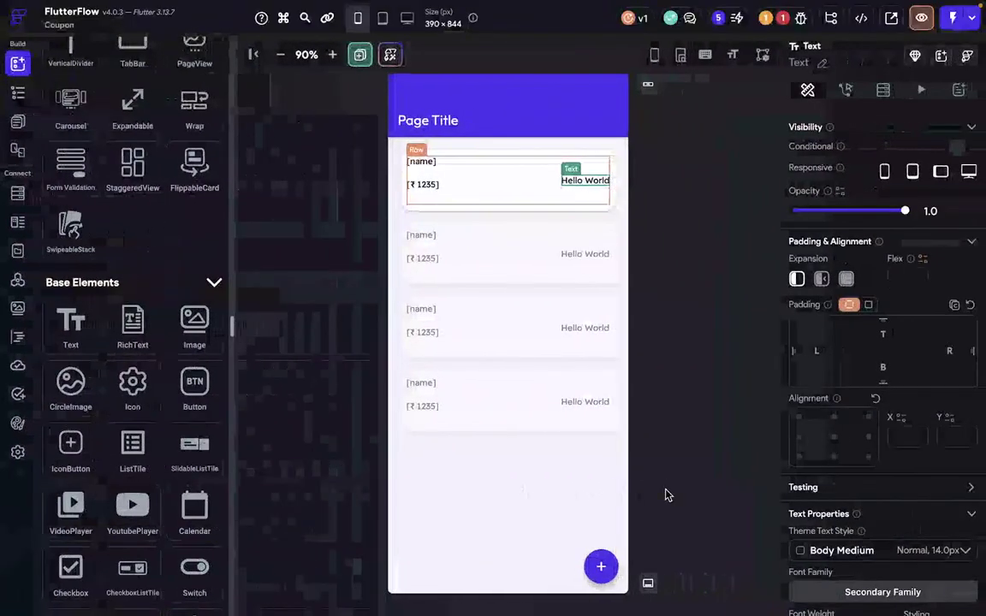
pyautogui.click(18, 17)
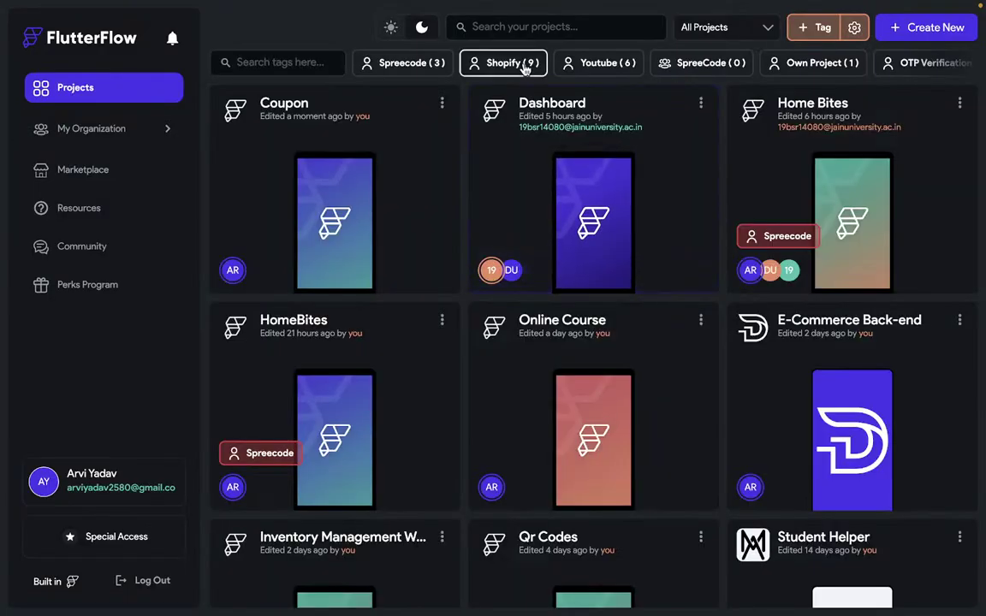
pyautogui.click(526, 66)
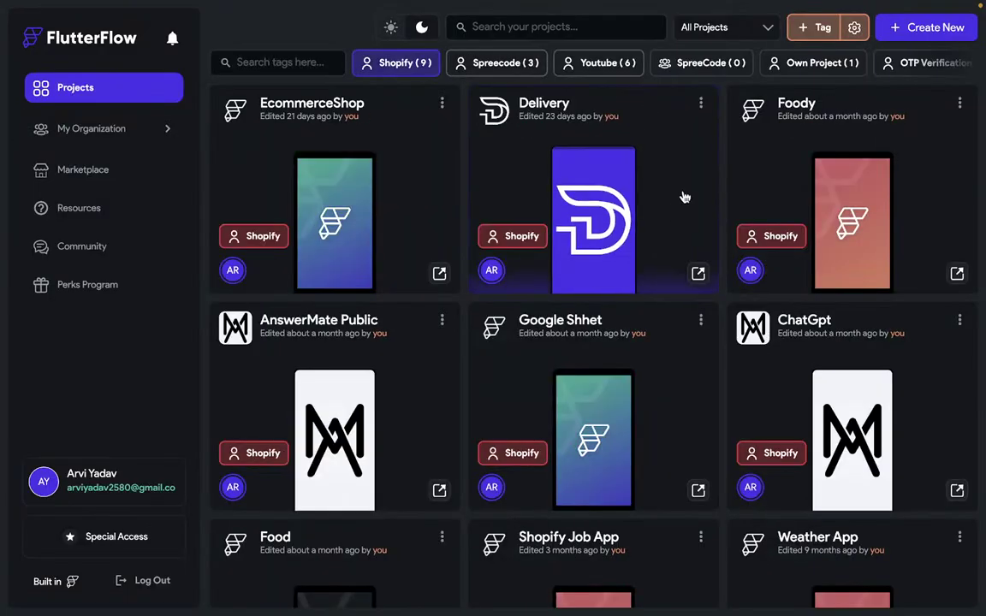
pyautogui.scroll(-2, 569, 291)
pyautogui.scroll(3, 564, 273)
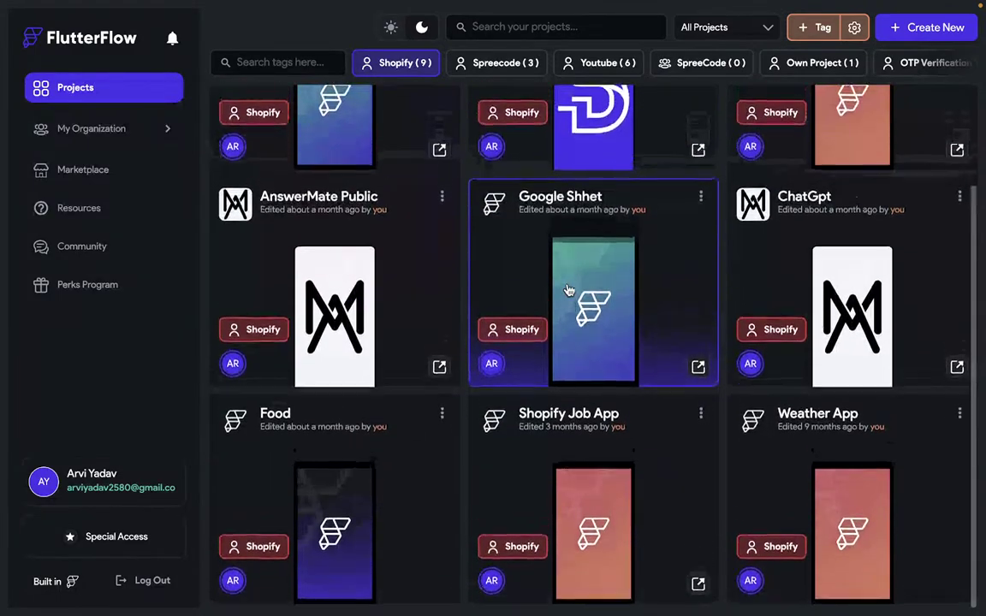
pyautogui.click(529, 67)
pyautogui.click(529, 67)
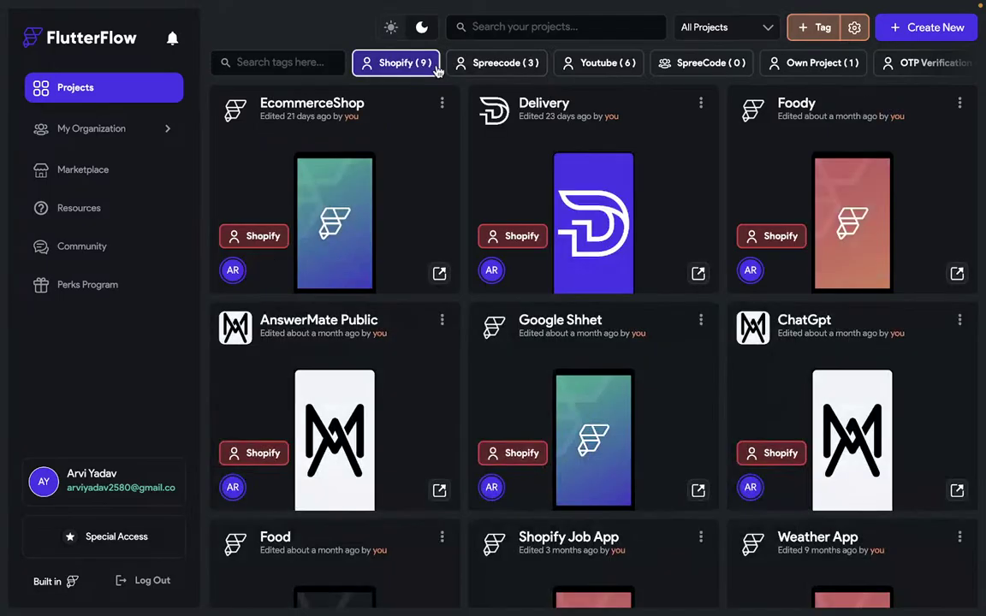
pyautogui.scroll(-3, 521, 293)
pyautogui.scroll(3, 520, 293)
pyautogui.click(399, 69)
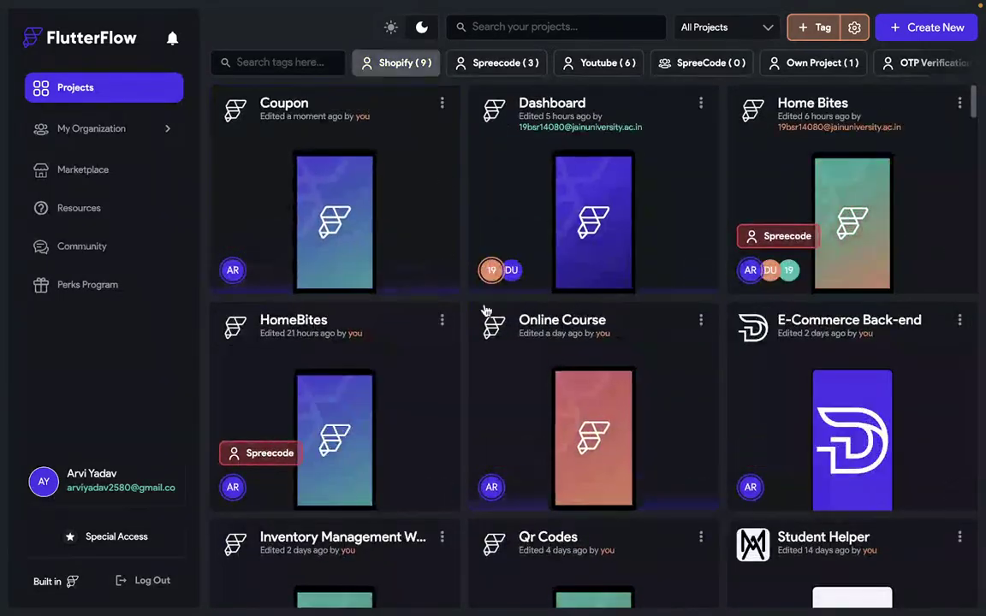
# Search the projects for "job", open the Job App project and look through its list of pages.
pyautogui.scroll(-8, 484, 308)
pyautogui.scroll(-5, 484, 308)
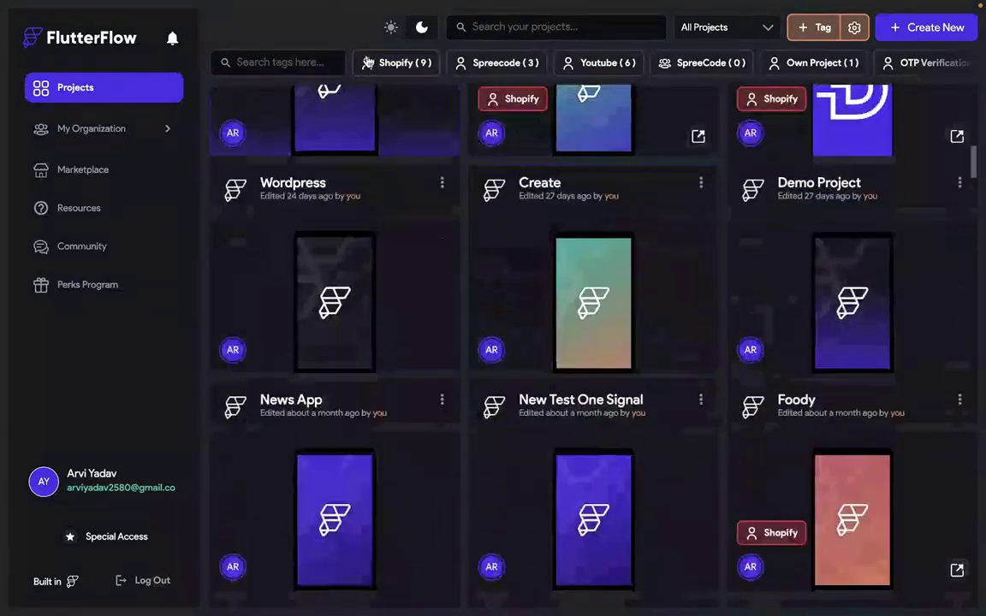
pyautogui.click(523, 24)
pyautogui.write('job')
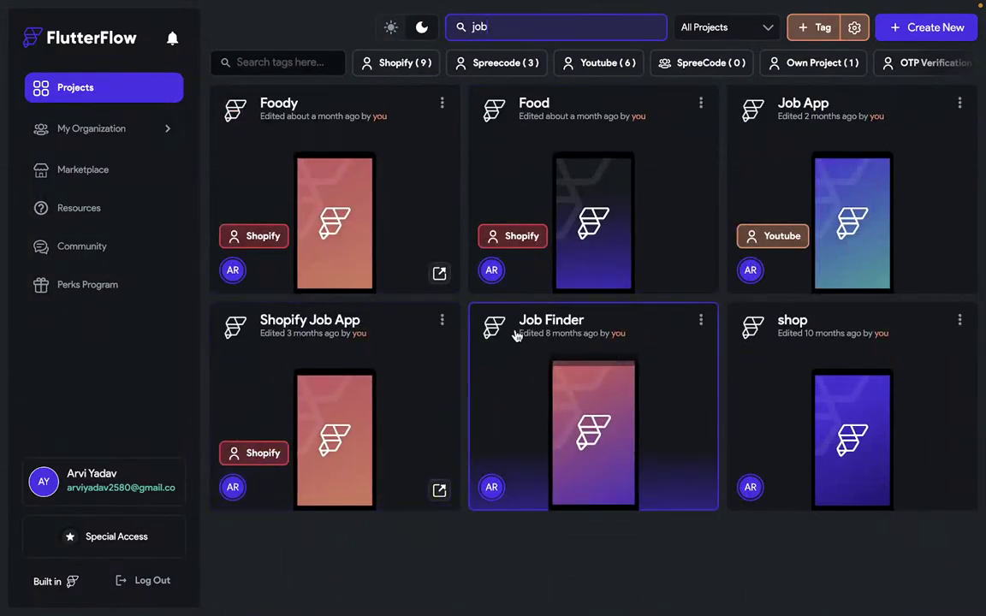
pyautogui.click(805, 120)
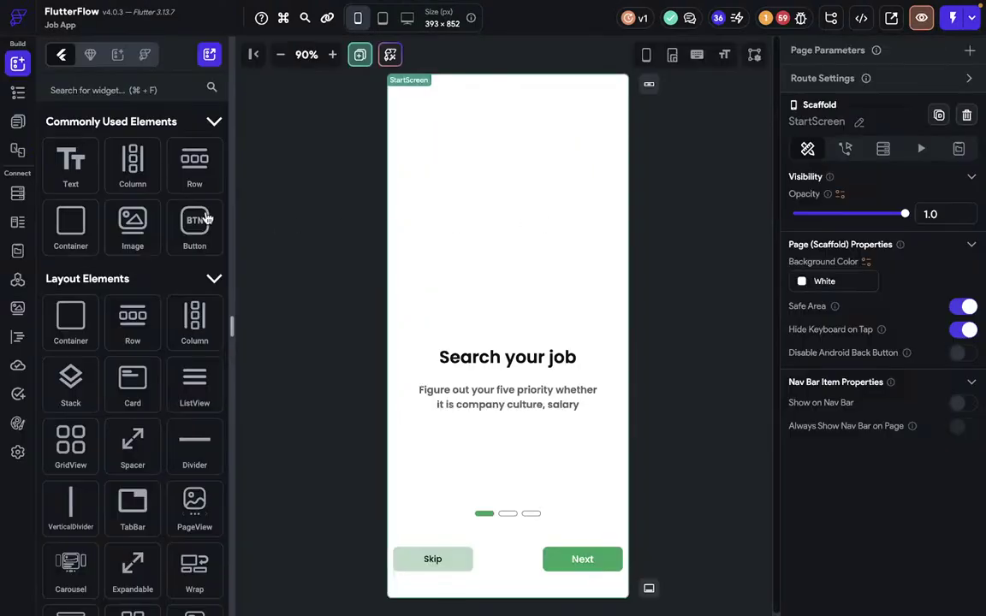
pyautogui.click(17, 120)
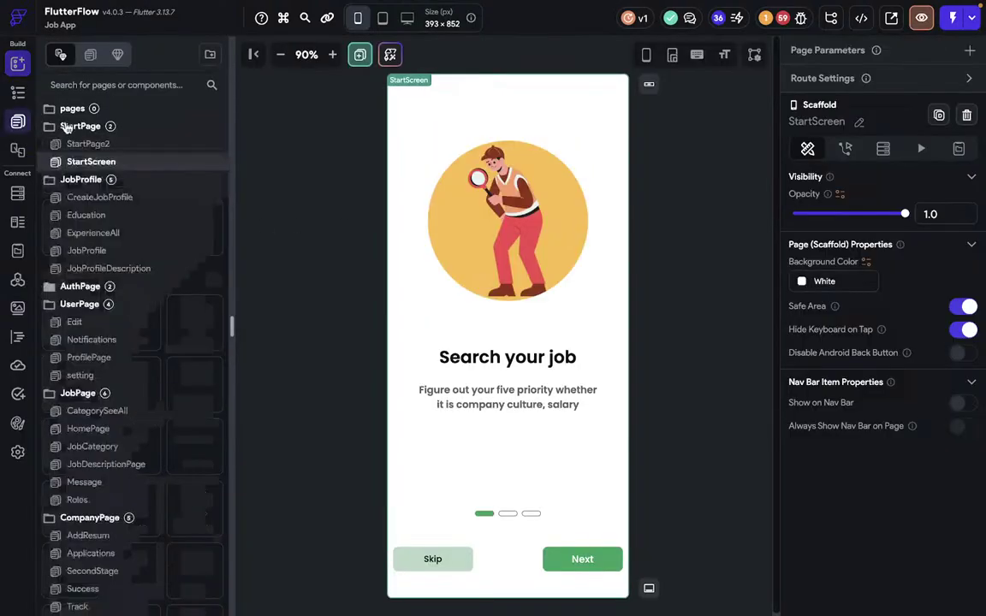
pyautogui.scroll(-3, 119, 385)
pyautogui.scroll(-1, 119, 385)
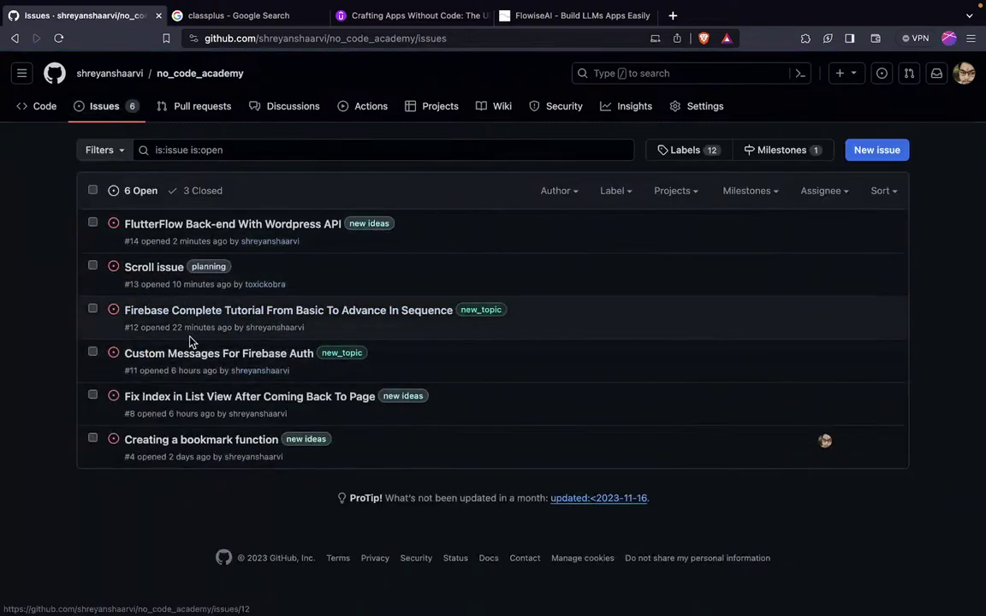
# Open the Scroll issue on GitHub, follow its FlutterFlow community link, and examine the post's description and issue.mp4 video.
pyautogui.click(154, 267)
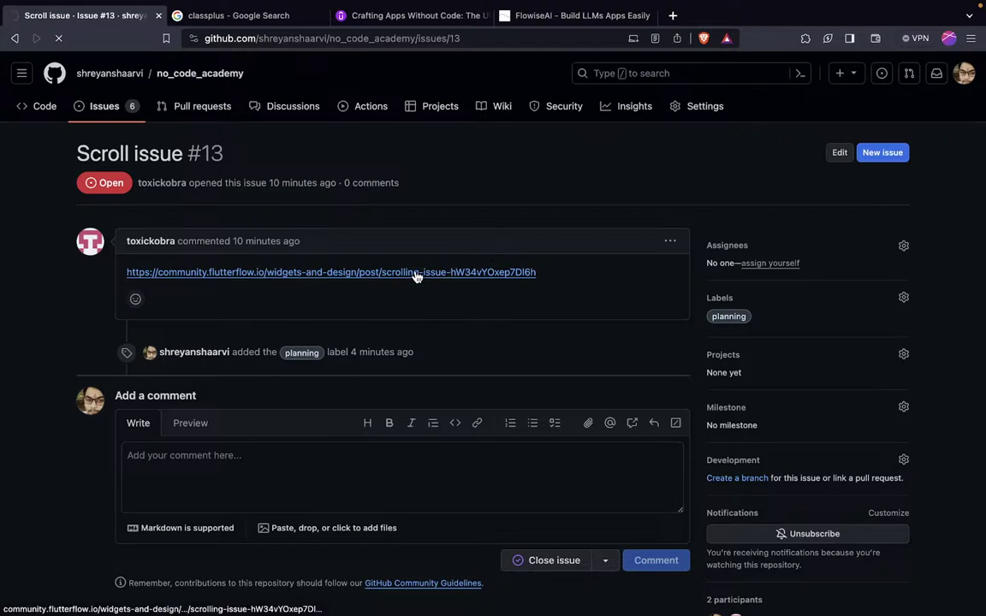
pyautogui.click(385, 271)
pyautogui.scroll(-3, 477, 304)
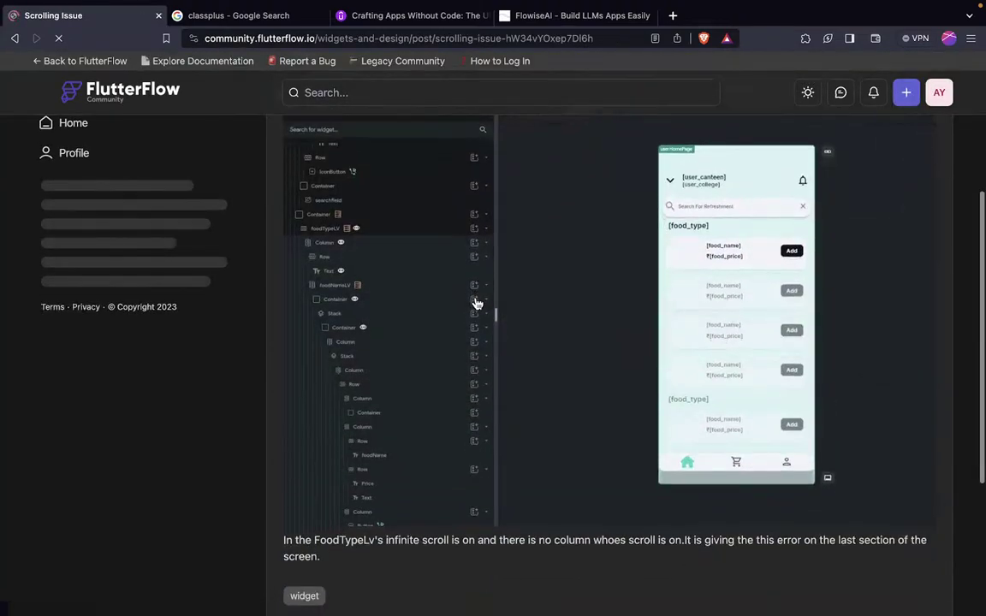
pyautogui.scroll(-3, 476, 304)
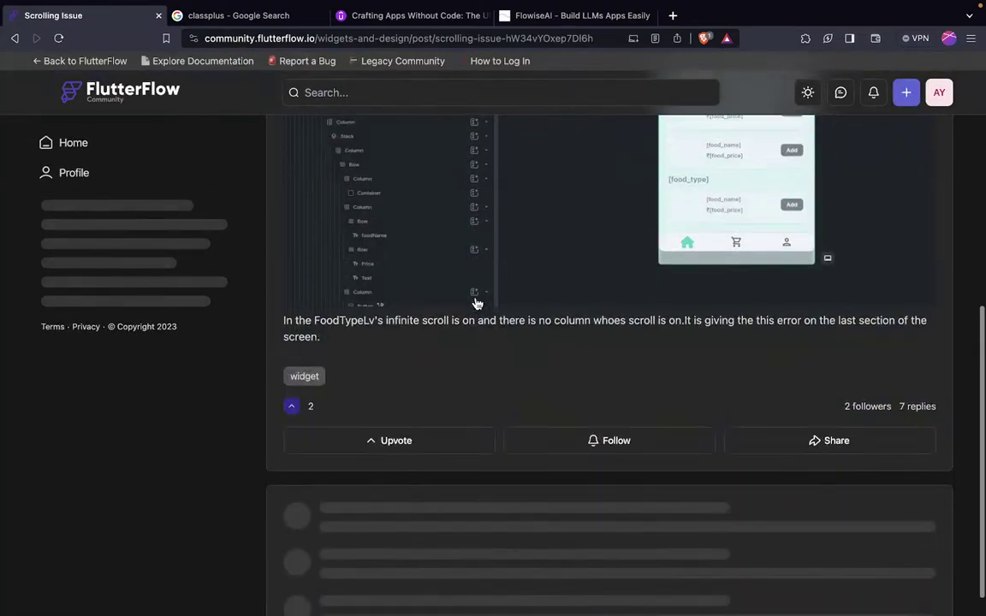
pyautogui.moveTo(365, 323); pyautogui.dragTo(690, 333)
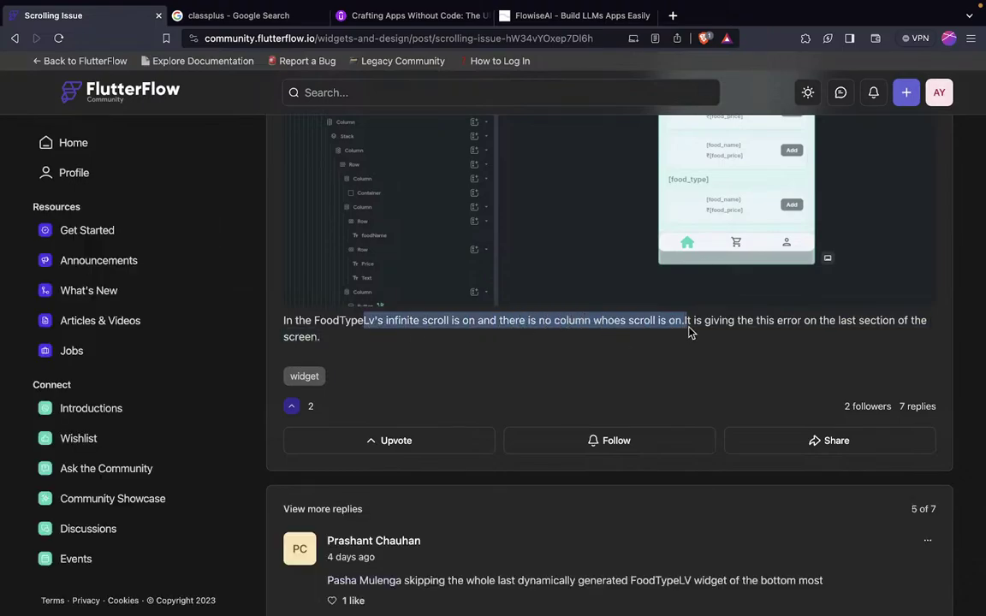
pyautogui.scroll(6, 704, 331)
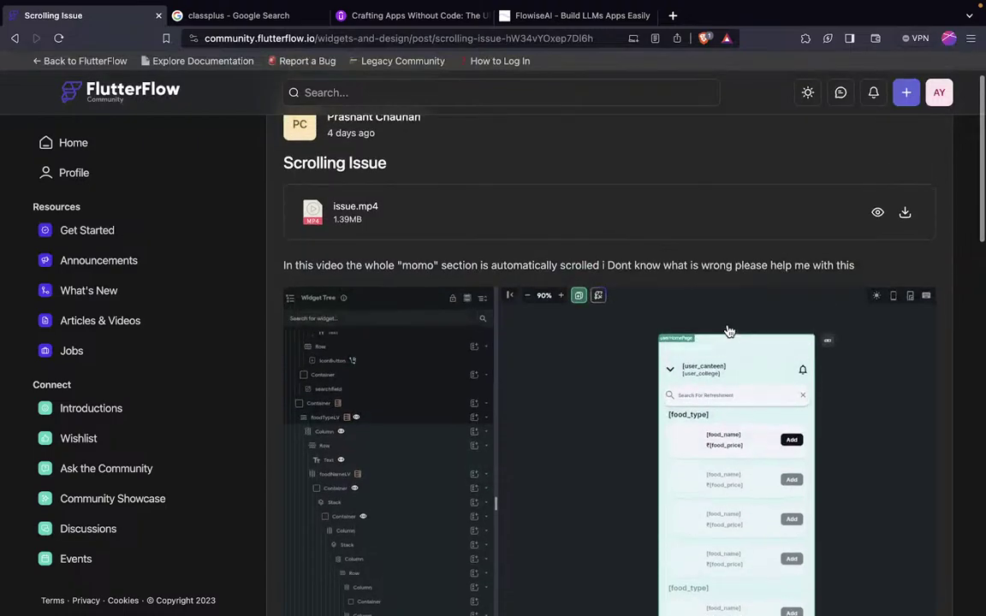
pyautogui.click(543, 218)
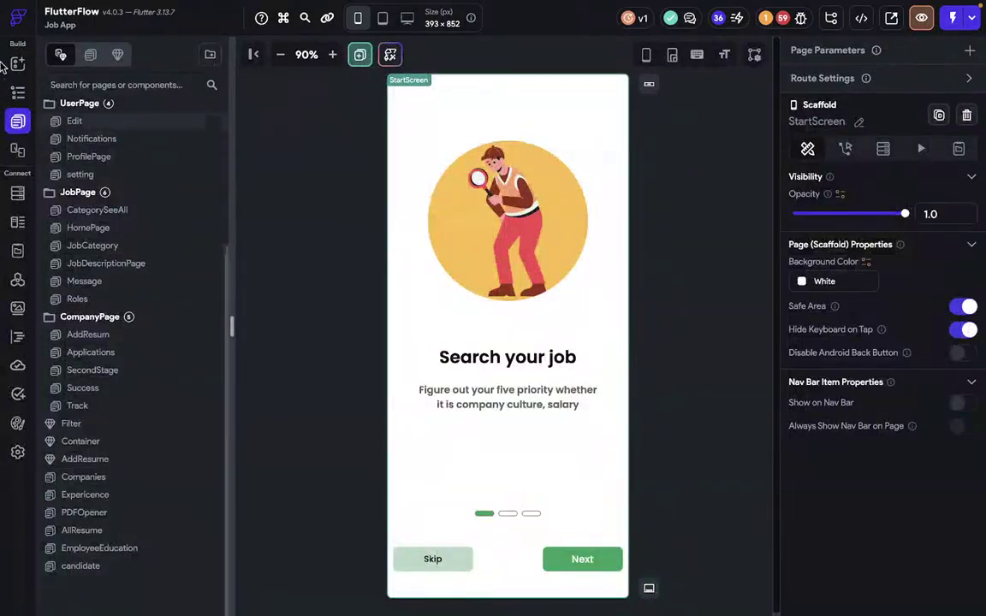
# Return to the FlutterFlow project dashboard, open the Coupon project and show its list of pages.
pyautogui.click(18, 18)
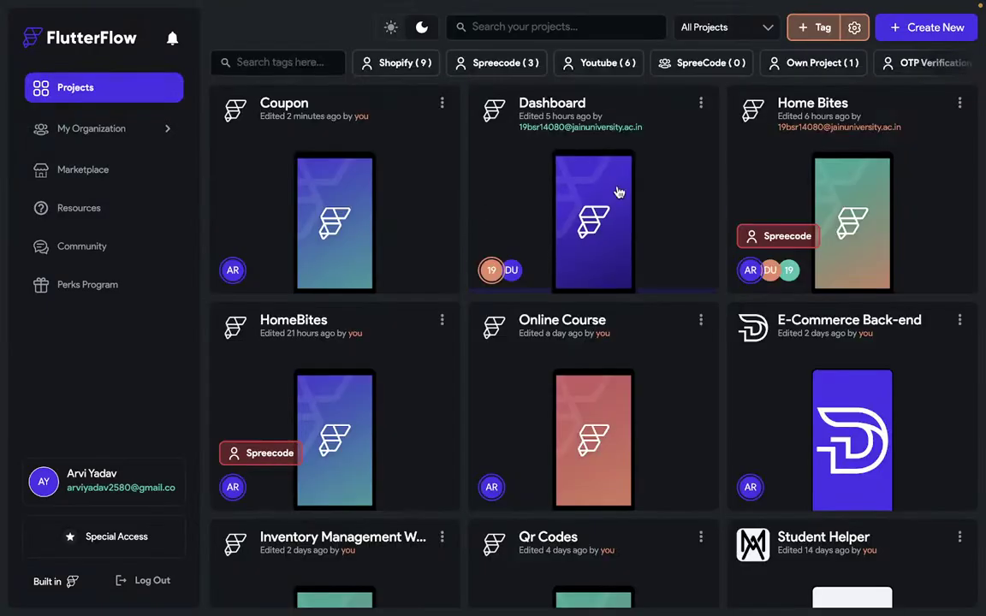
pyautogui.click(413, 212)
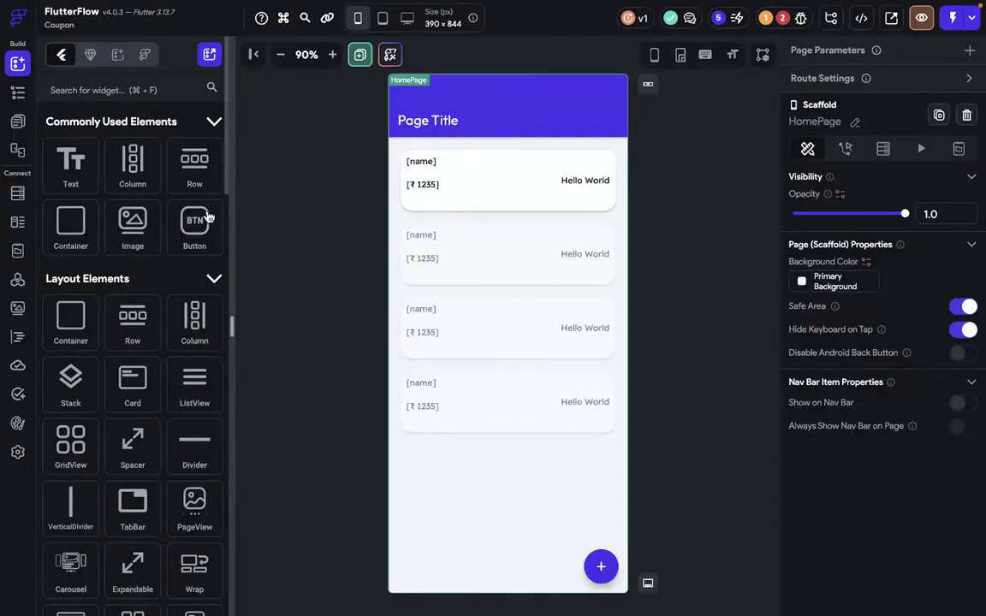
pyautogui.click(359, 54)
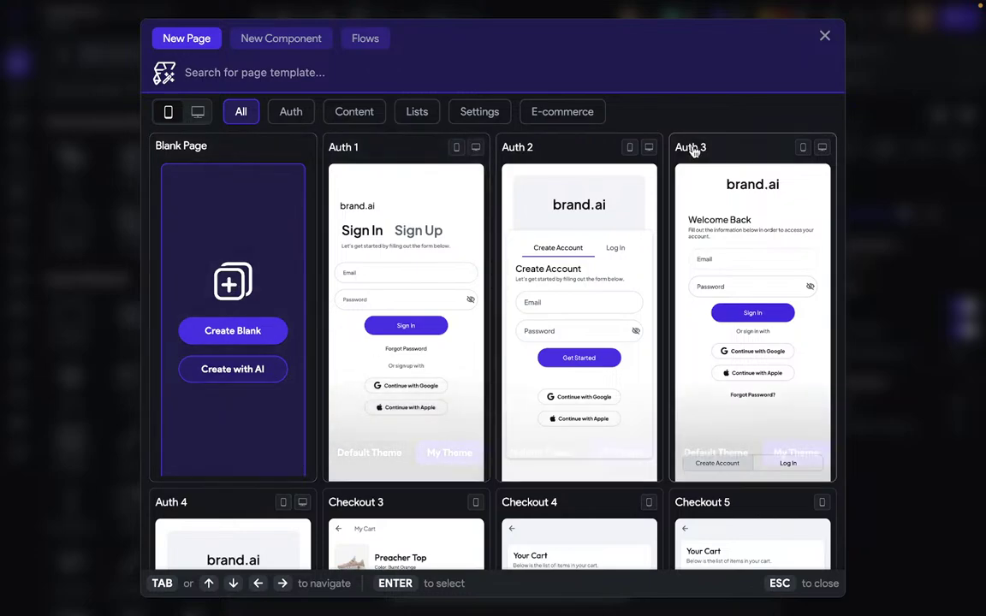
pyautogui.click(825, 36)
pyautogui.click(18, 121)
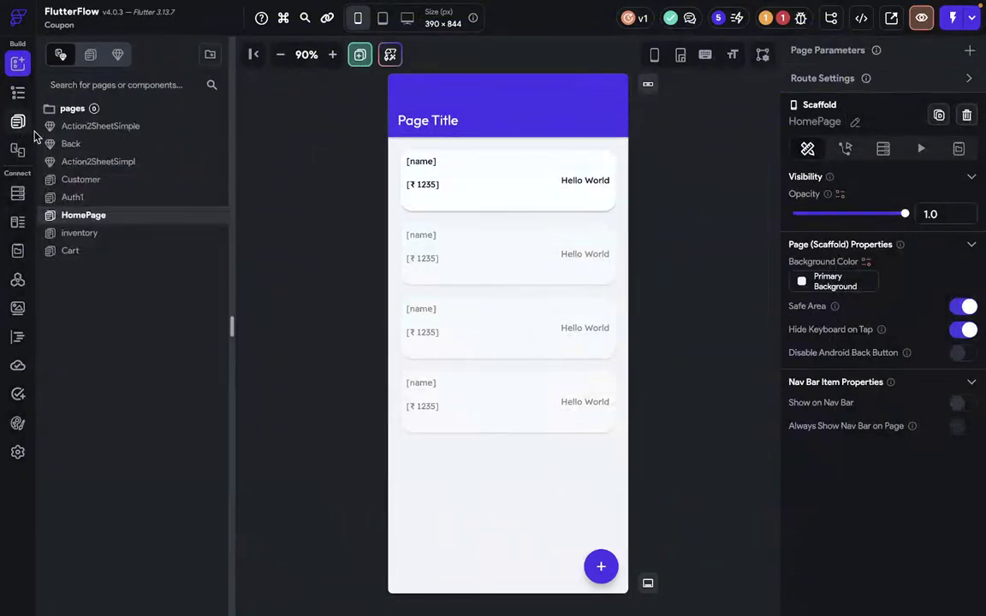
# Wrap the HomePage column that holds the product cards in another Column widget.
pyautogui.click(470, 276)
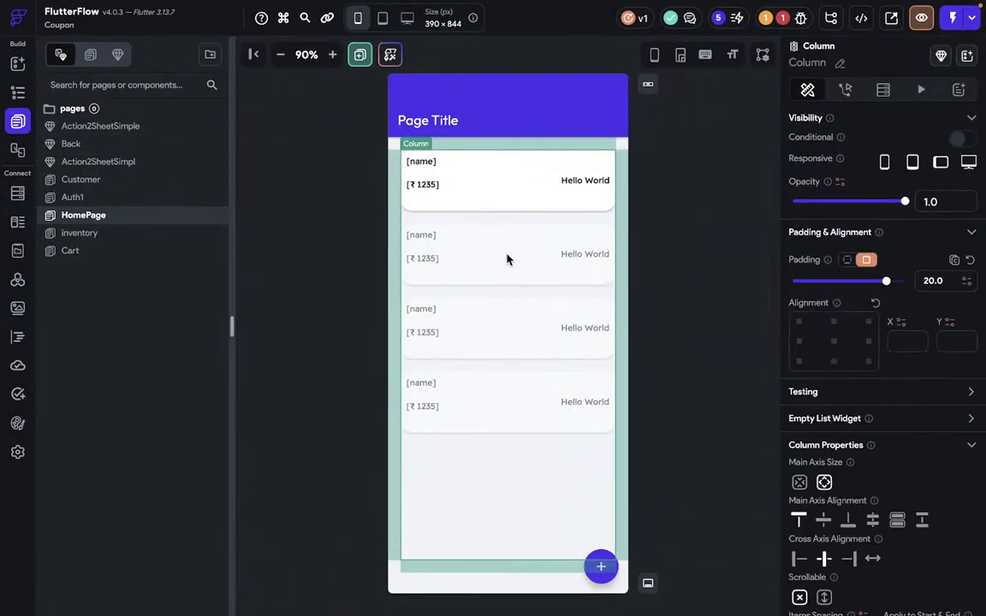
pyautogui.rightClick(504, 249)
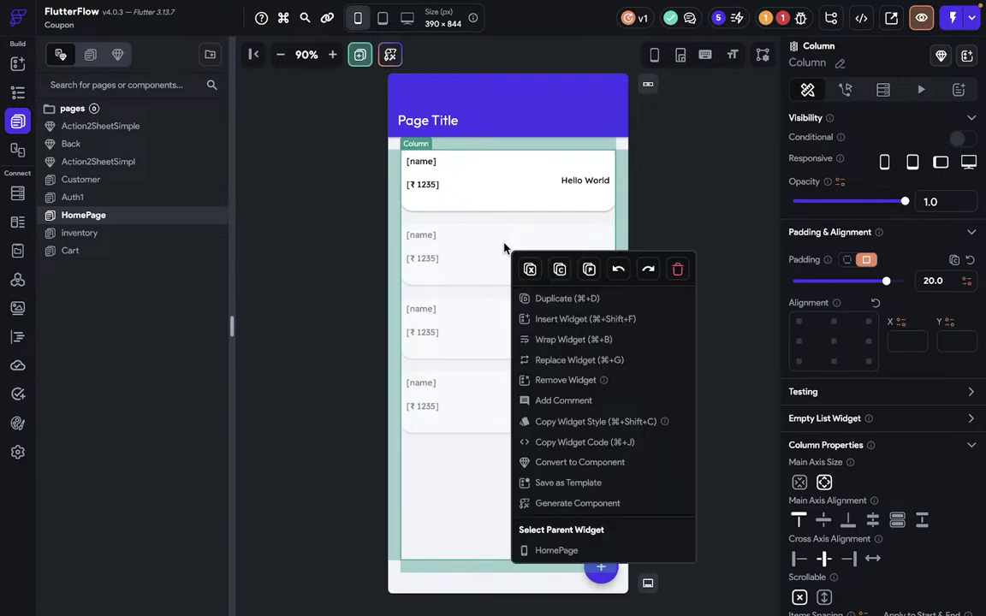
pyautogui.click(541, 339)
pyautogui.click(550, 225)
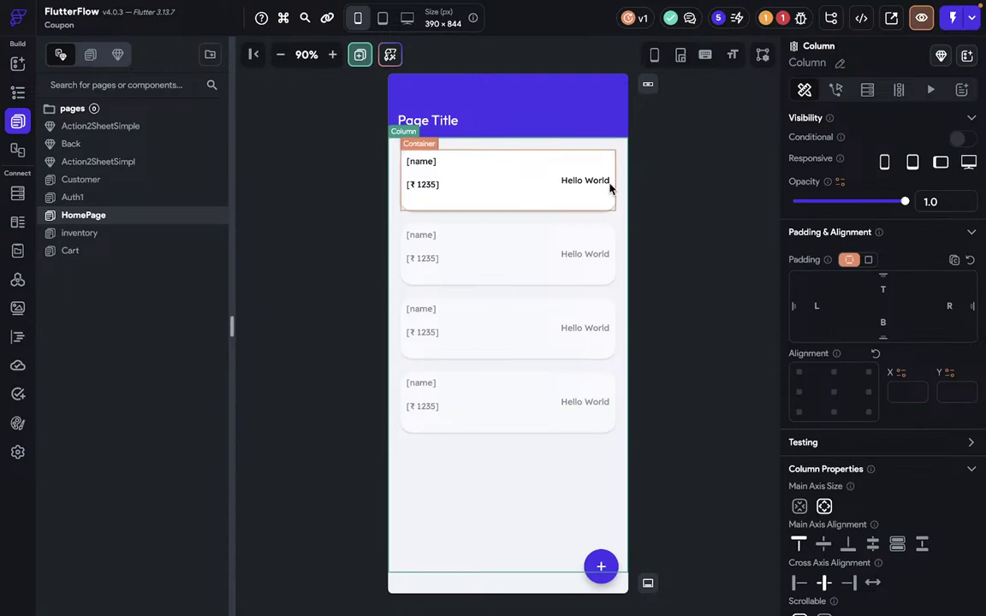
# Make the new outer column on HomePage scrollable.
pyautogui.click(576, 251)
pyautogui.scroll(-3, 811, 473)
pyautogui.click(616, 514)
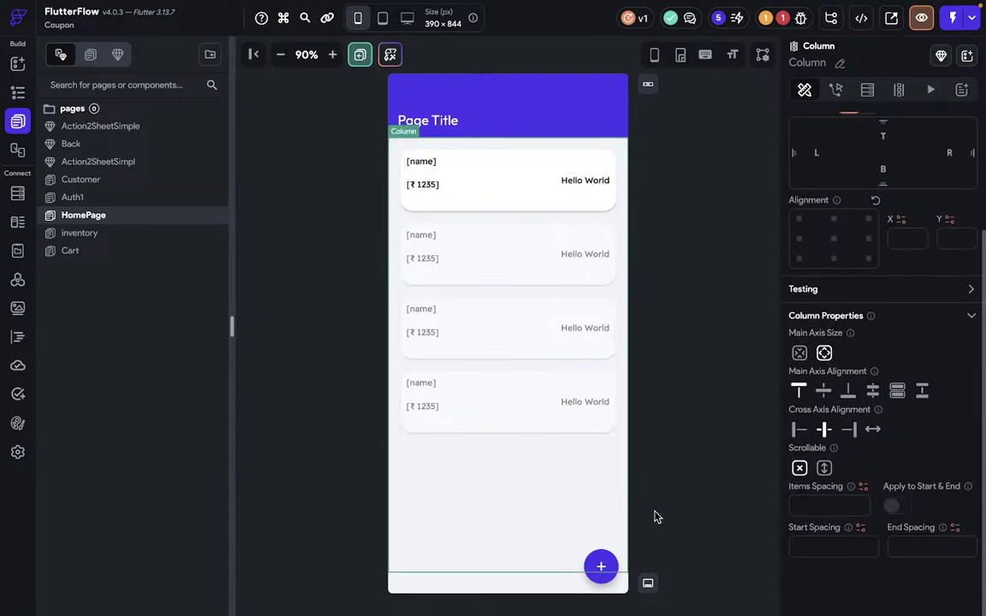
pyautogui.click(824, 472)
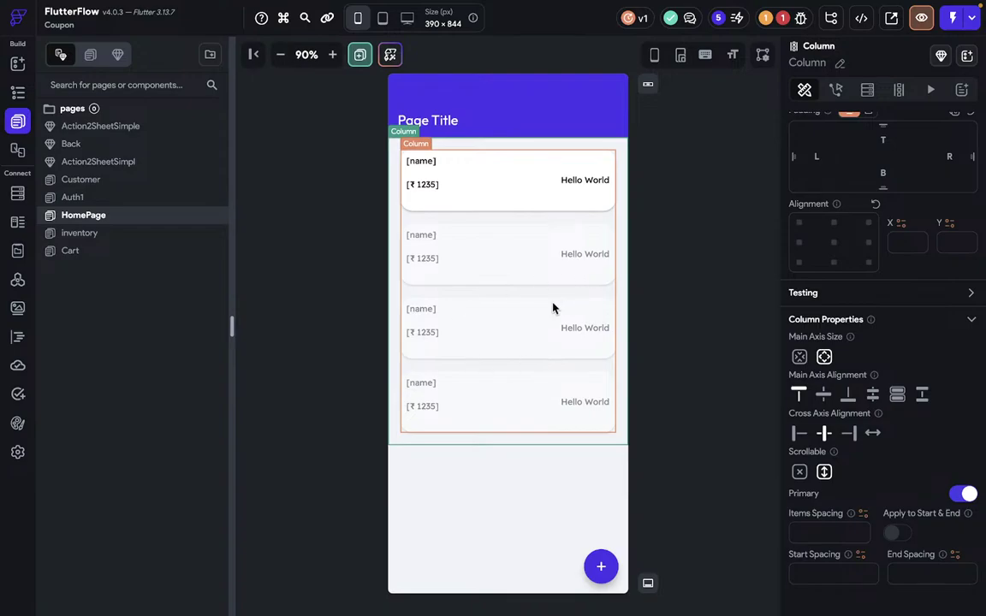
# Remove the product collection query from the inner column on HomePage.
pyautogui.click(539, 212)
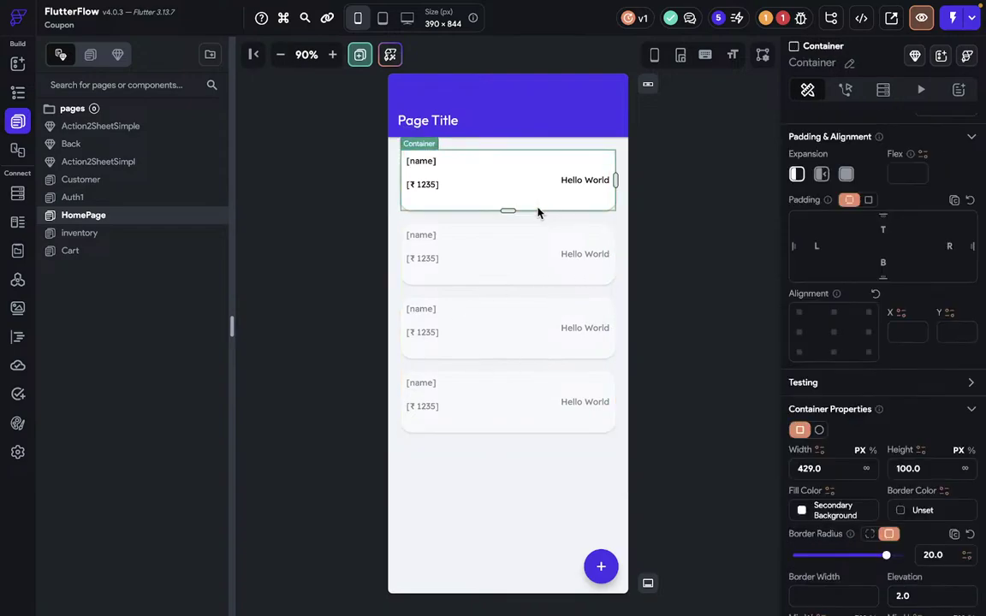
pyautogui.click(541, 217)
pyautogui.click(884, 90)
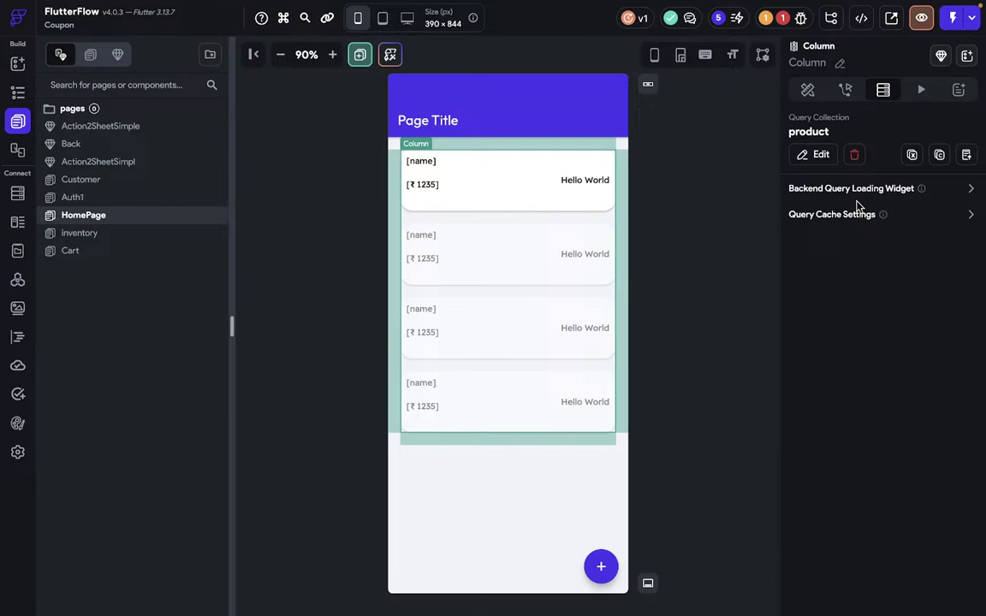
pyautogui.click(853, 155)
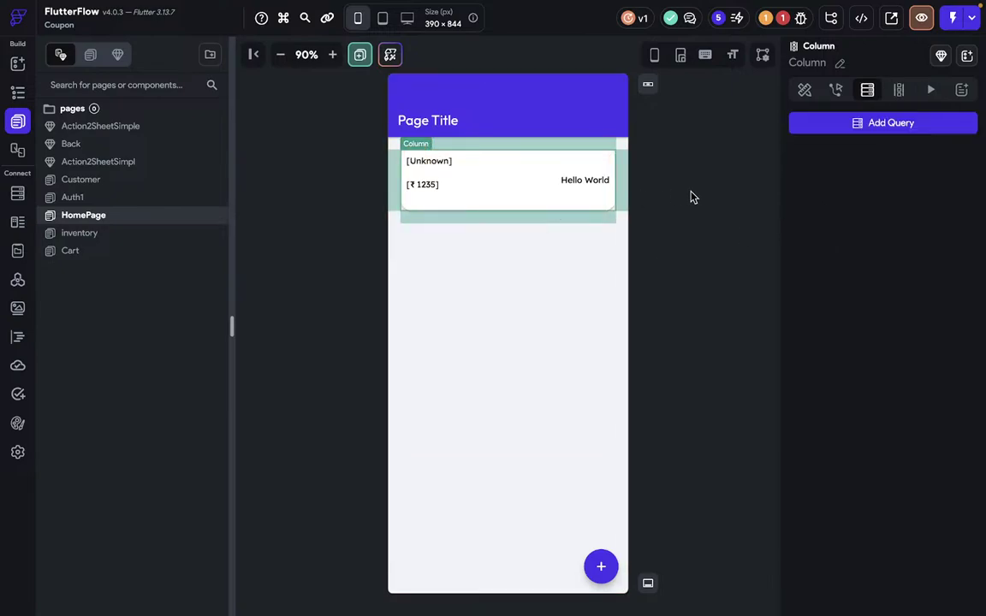
# Duplicate the card container in the inner column until the list overflows the page, check its scrolling and select the inner column.
pyautogui.rightClick(559, 211)
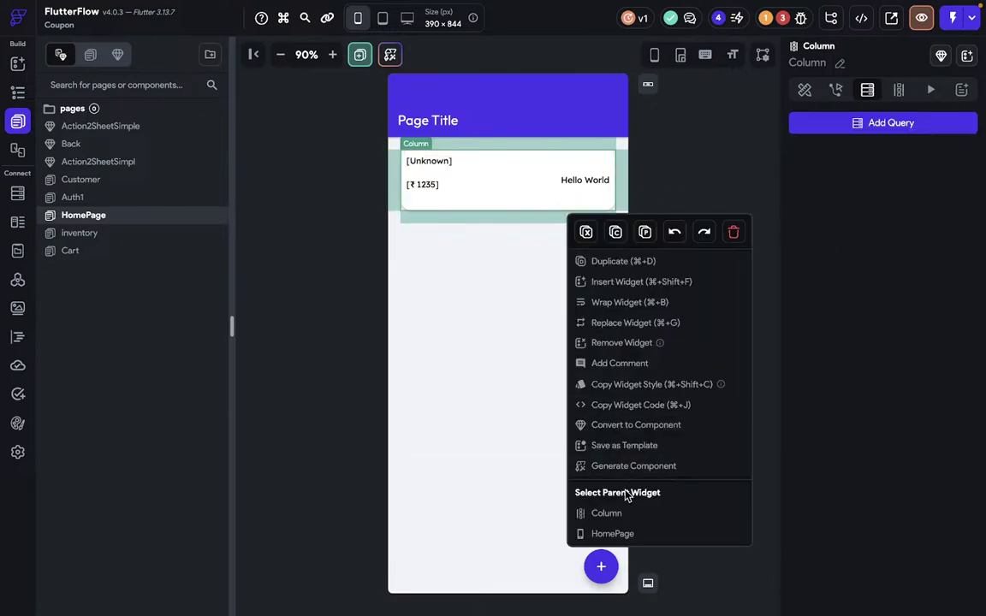
pyautogui.click(739, 213)
pyautogui.click(585, 210)
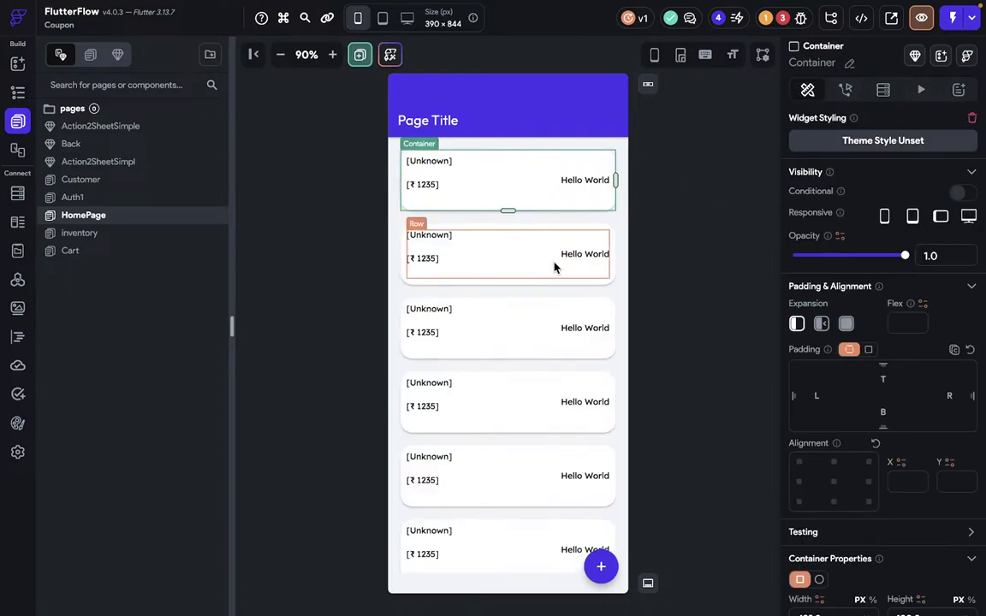
pyautogui.scroll(-5, 553, 266)
pyautogui.scroll(2, 554, 268)
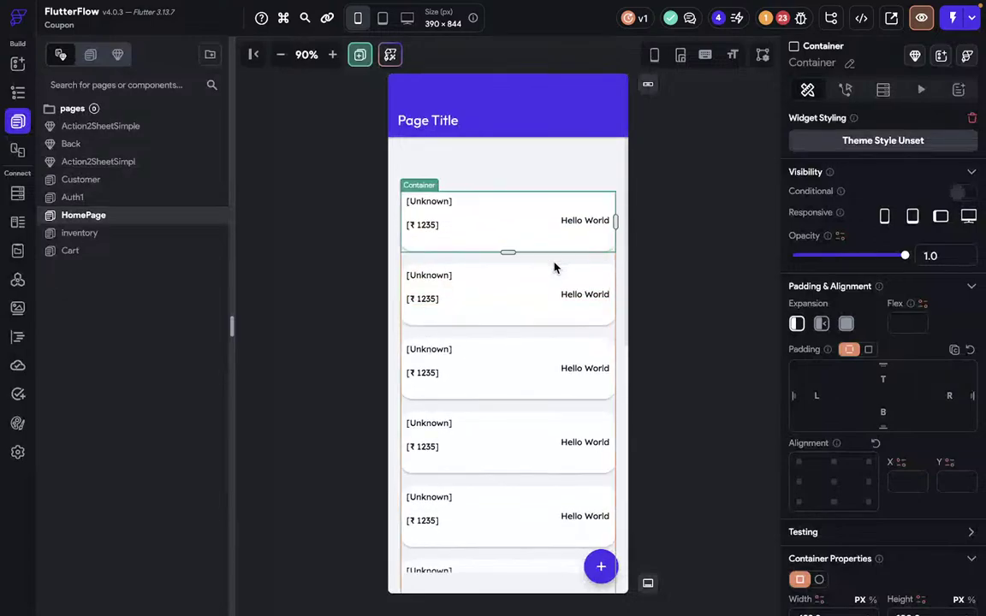
pyautogui.scroll(-3, 555, 265)
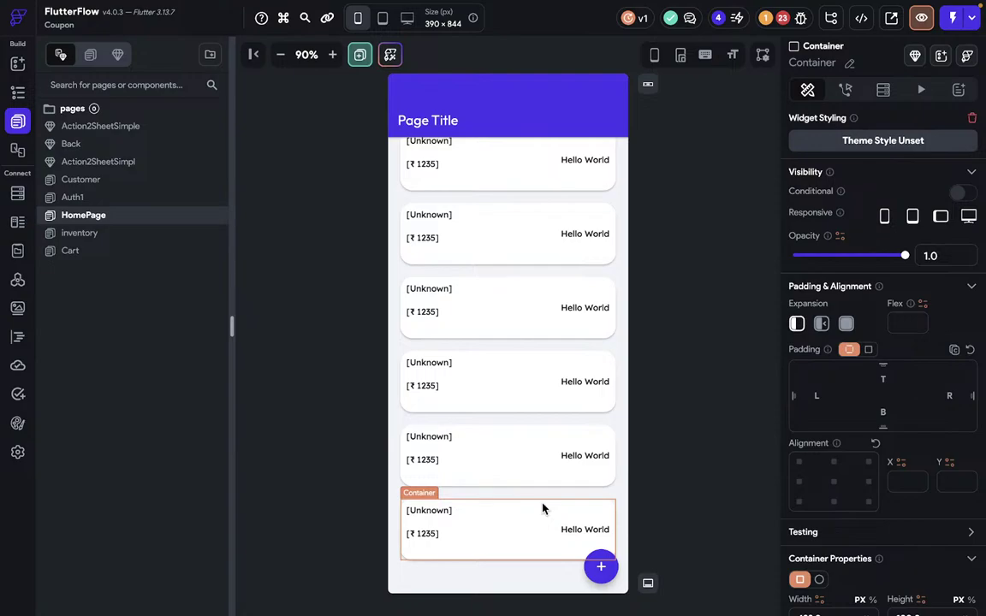
pyautogui.scroll(-8, 856, 482)
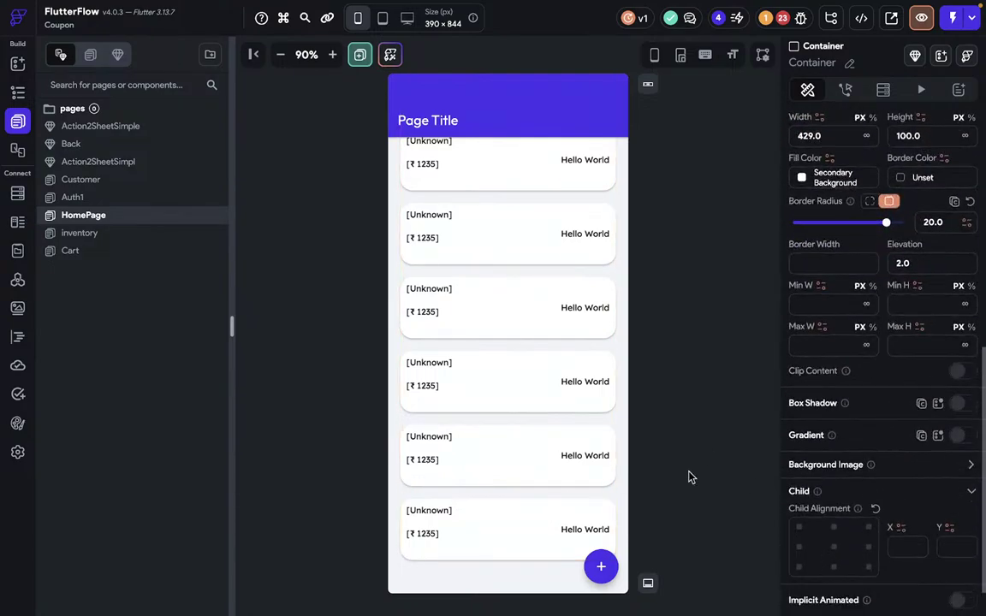
pyautogui.click(556, 422)
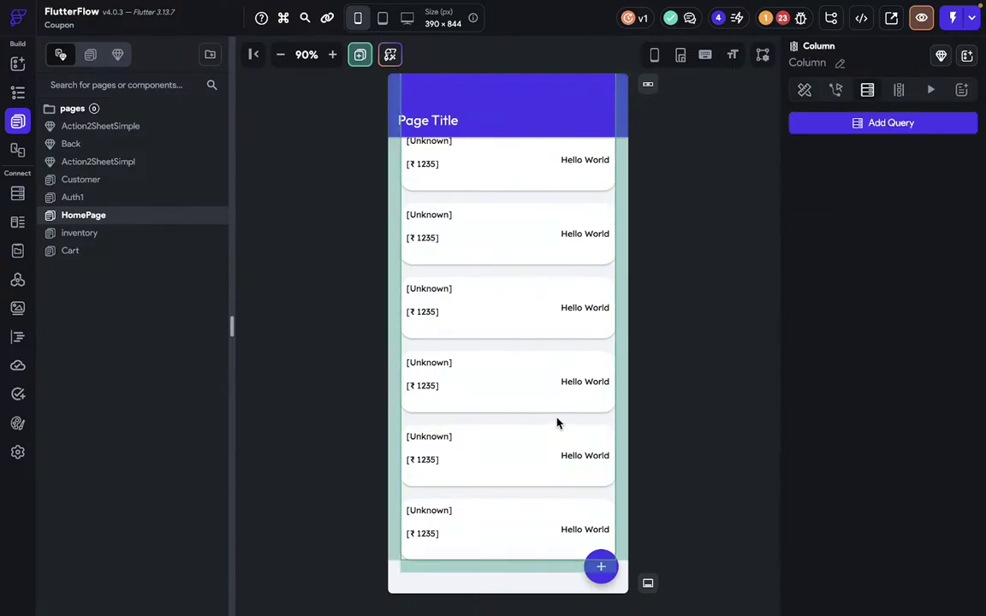
# Make the inner column on HomePage scrollable and switch off its Primary setting.
pyautogui.click(805, 91)
pyautogui.scroll(-3, 929, 458)
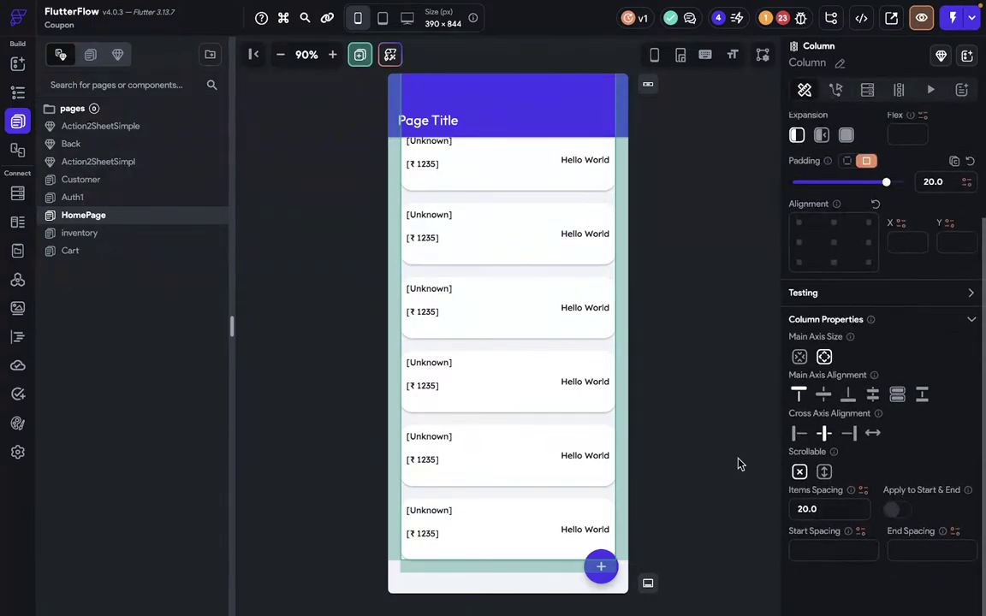
pyautogui.click(822, 473)
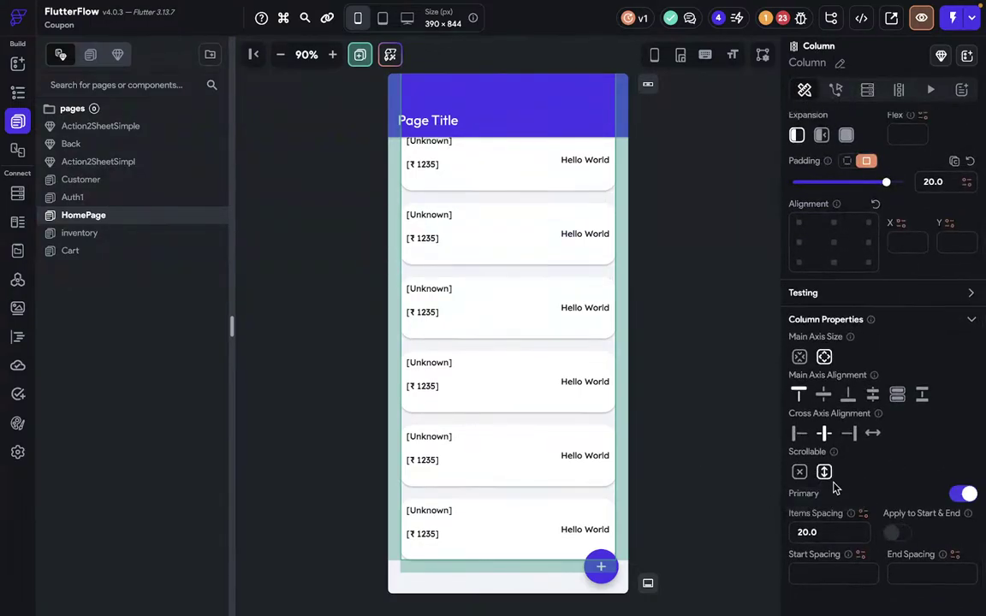
pyautogui.scroll(1, 569, 381)
pyautogui.scroll(-2, 565, 389)
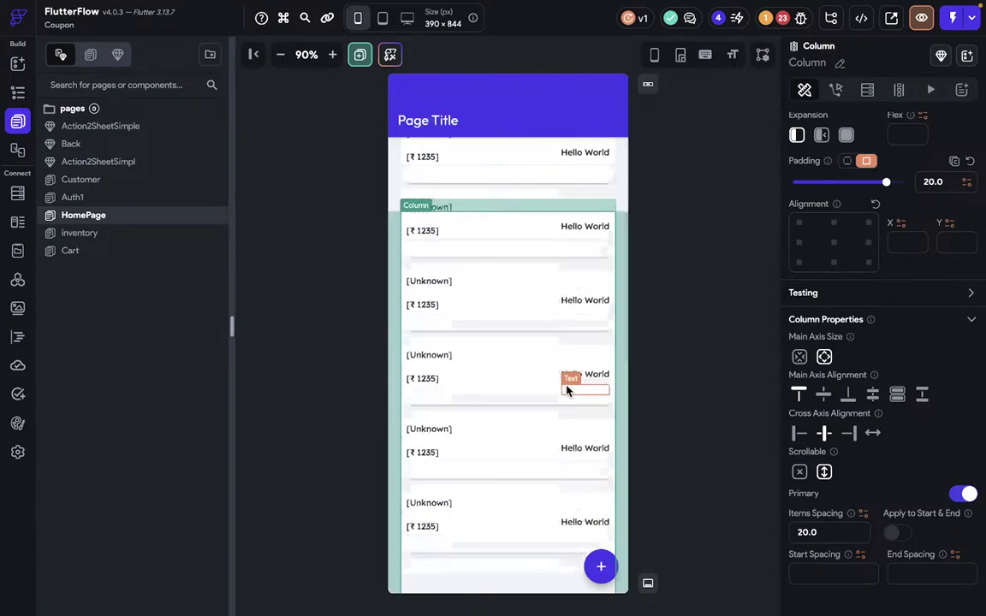
pyautogui.click(962, 495)
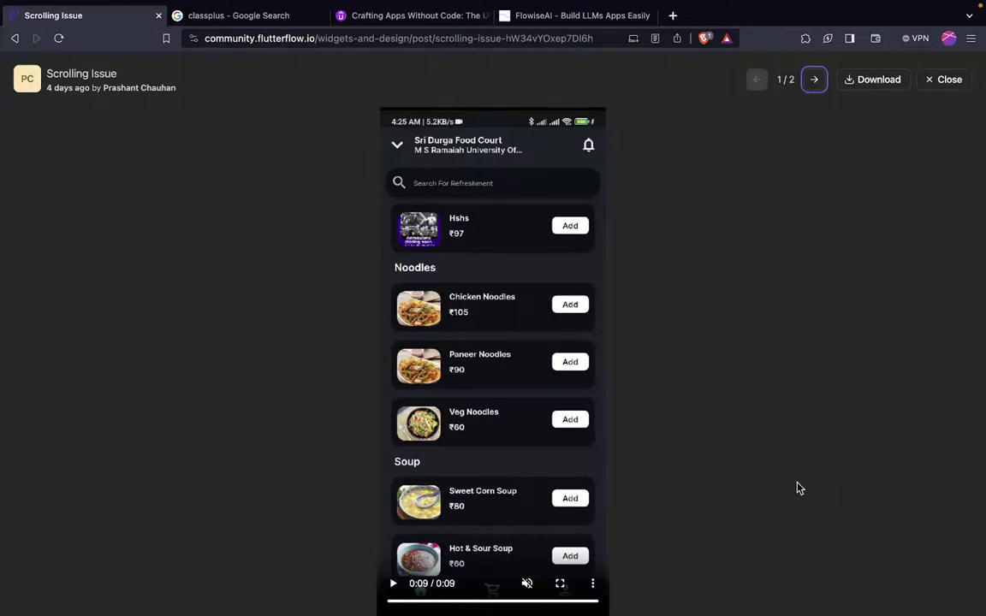
# Switch to the community post on the scrolling issue, close its video attachment and read the problem description.
pyautogui.click(948, 79)
pyautogui.scroll(-3, 607, 371)
pyautogui.scroll(1, 607, 371)
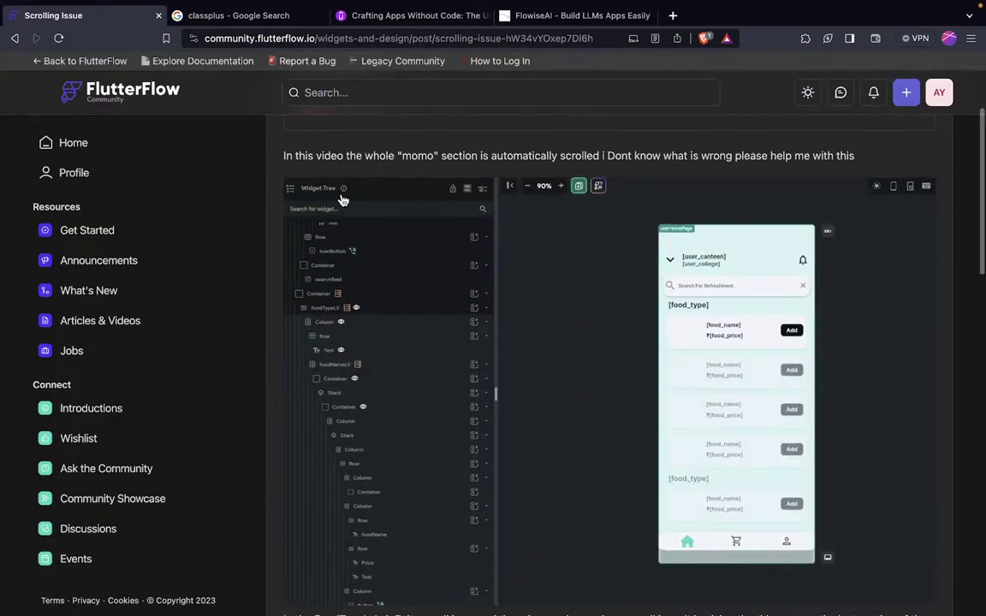
pyautogui.moveTo(481, 156); pyautogui.dragTo(607, 162)
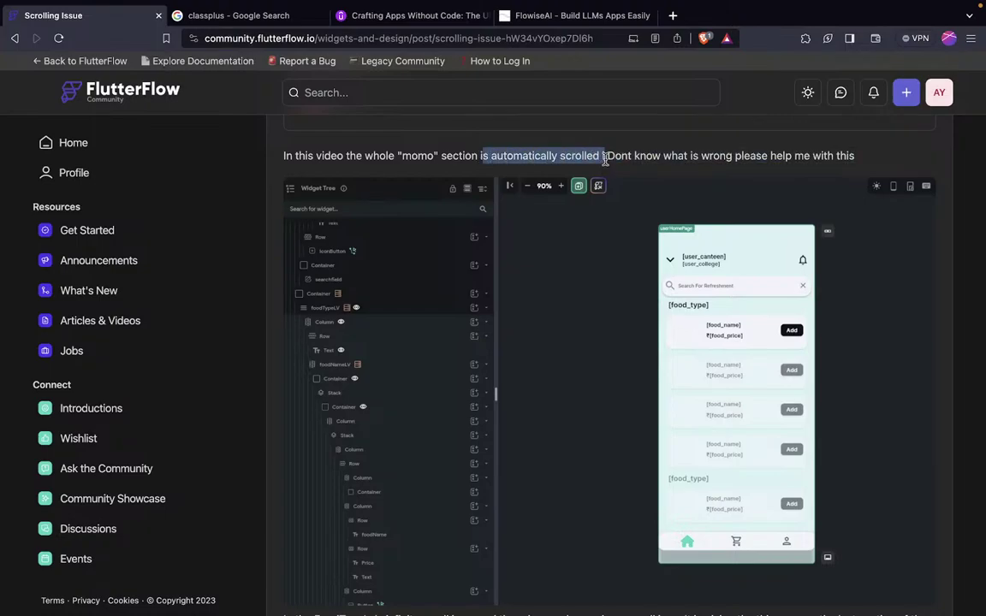
pyautogui.scroll(-5, 372, 320)
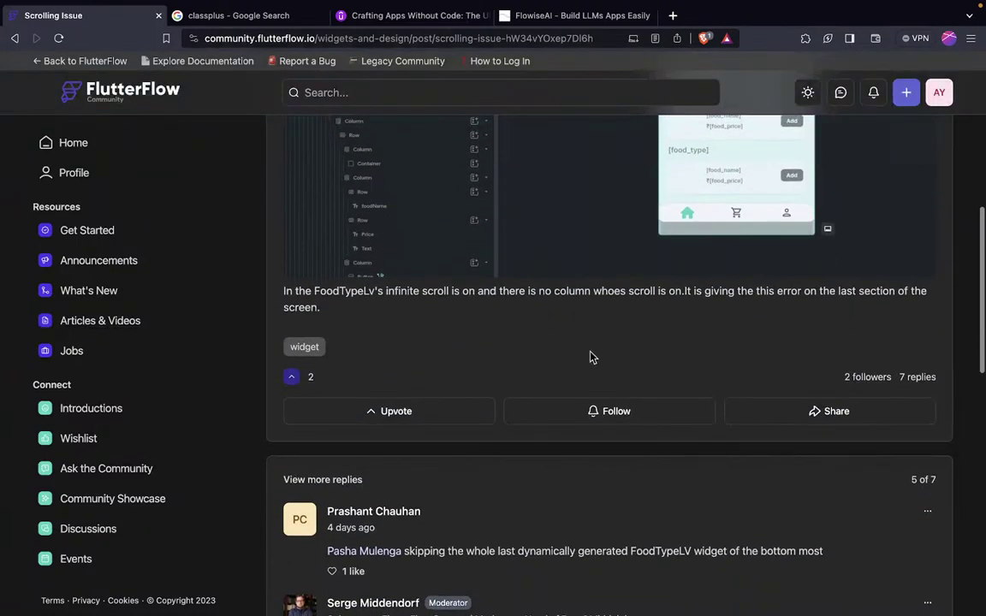
pyautogui.click(315, 346)
pyautogui.press('super+bracketleft')
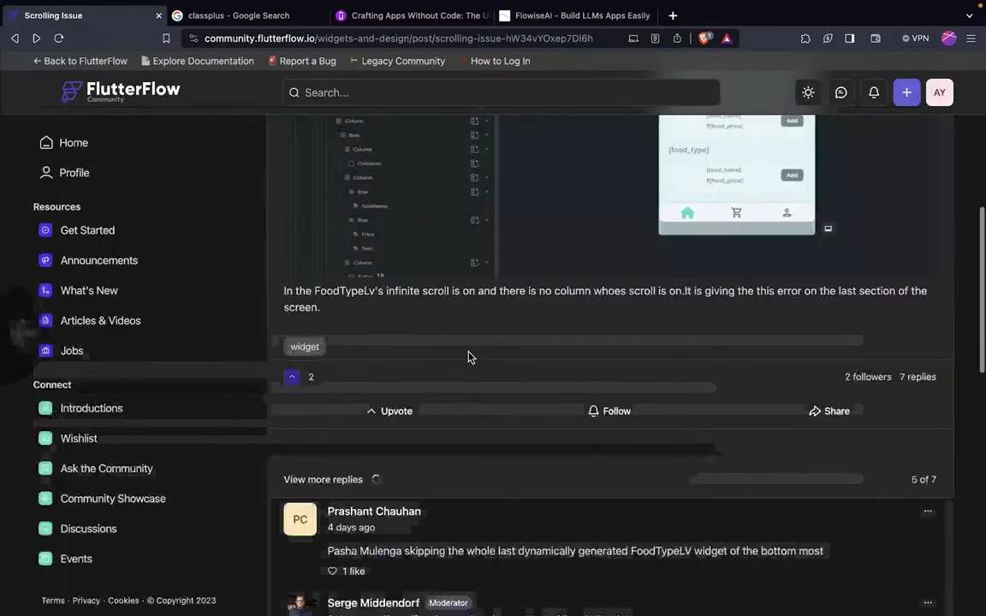
# Read the replies to the scrolling issue post and examine its attached widget tree screenshot.
pyautogui.scroll(-5, 660, 414)
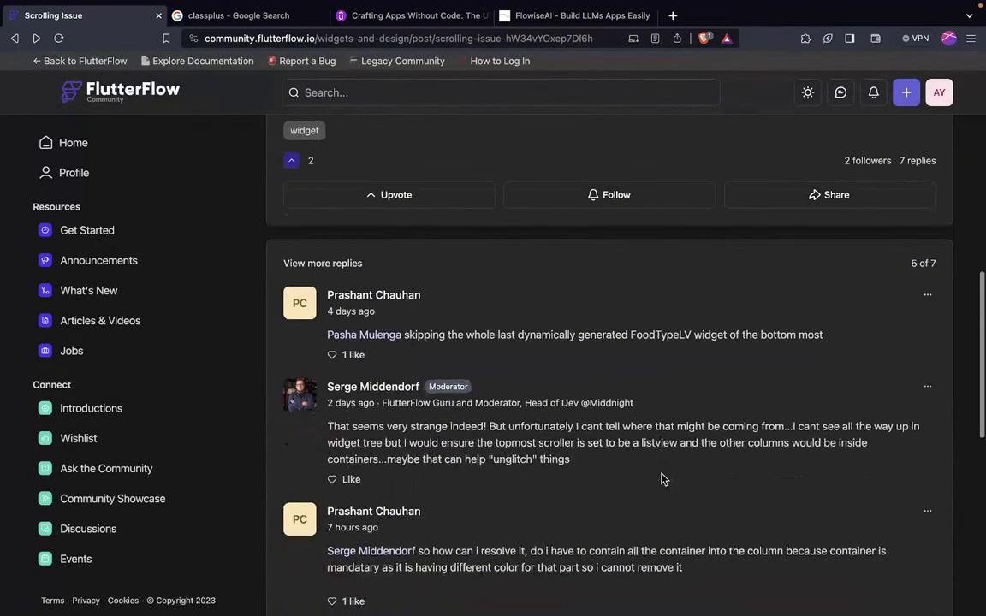
pyautogui.scroll(-3, 659, 479)
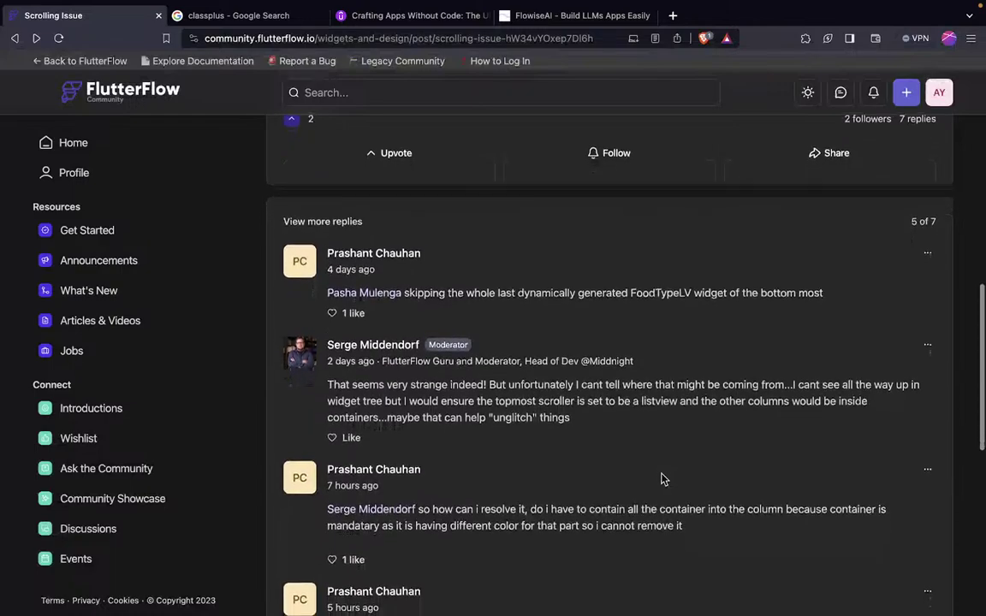
pyautogui.scroll(15, 663, 479)
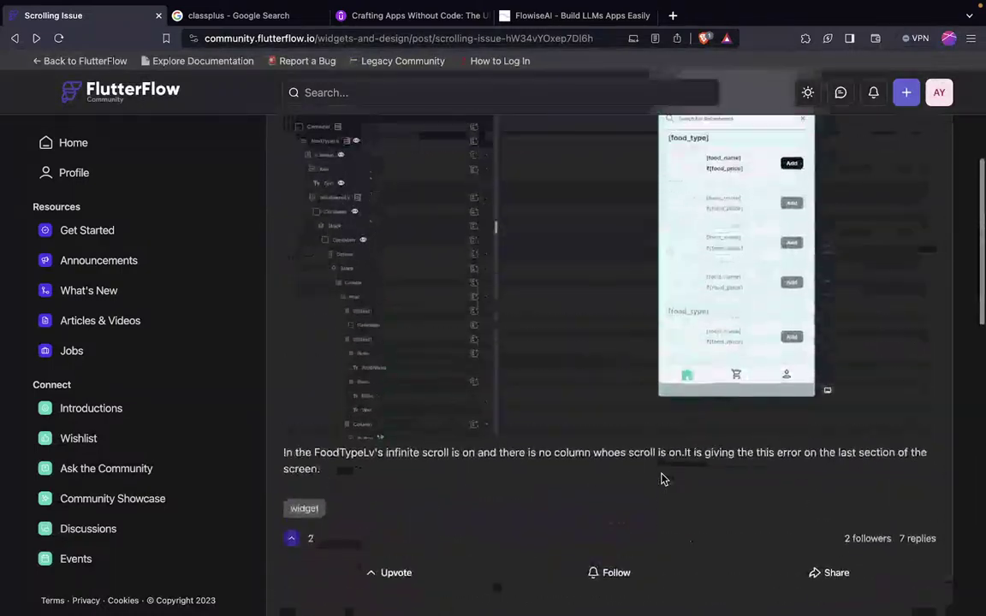
pyautogui.scroll(-3, 663, 479)
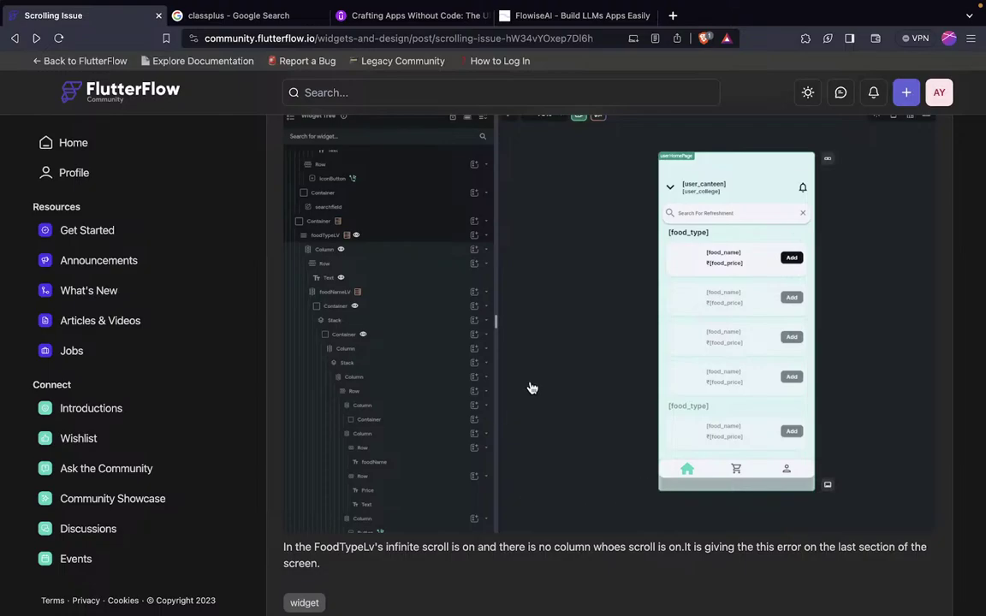
pyautogui.scroll(-1, 408, 293)
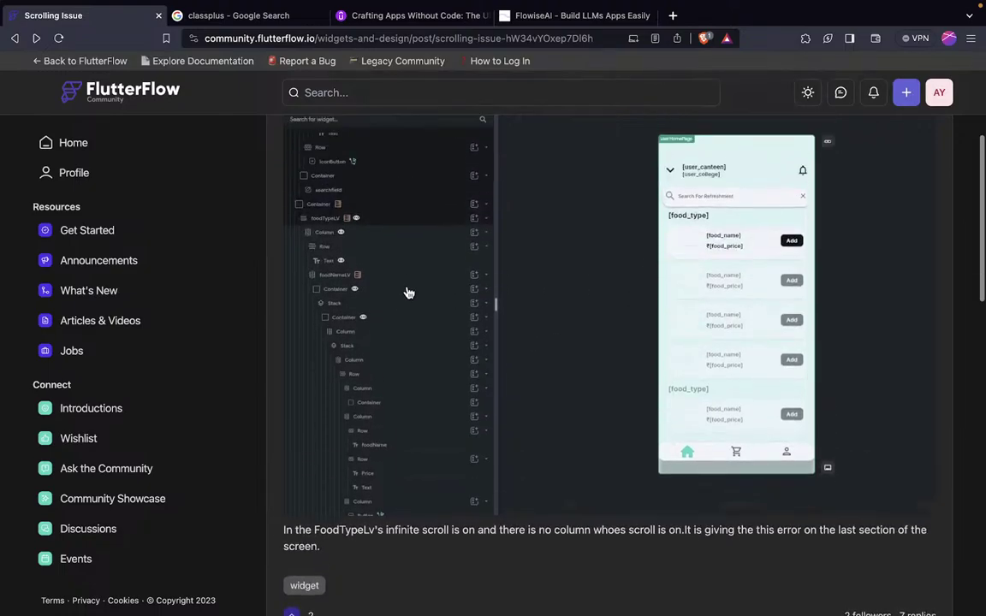
pyautogui.scroll(3, 408, 293)
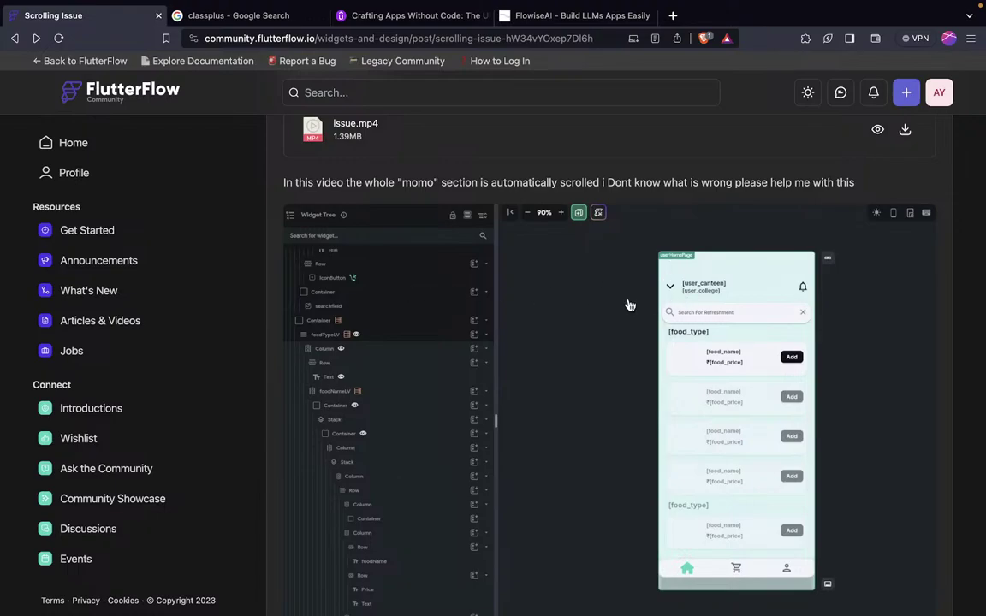
pyautogui.scroll(-1, 629, 305)
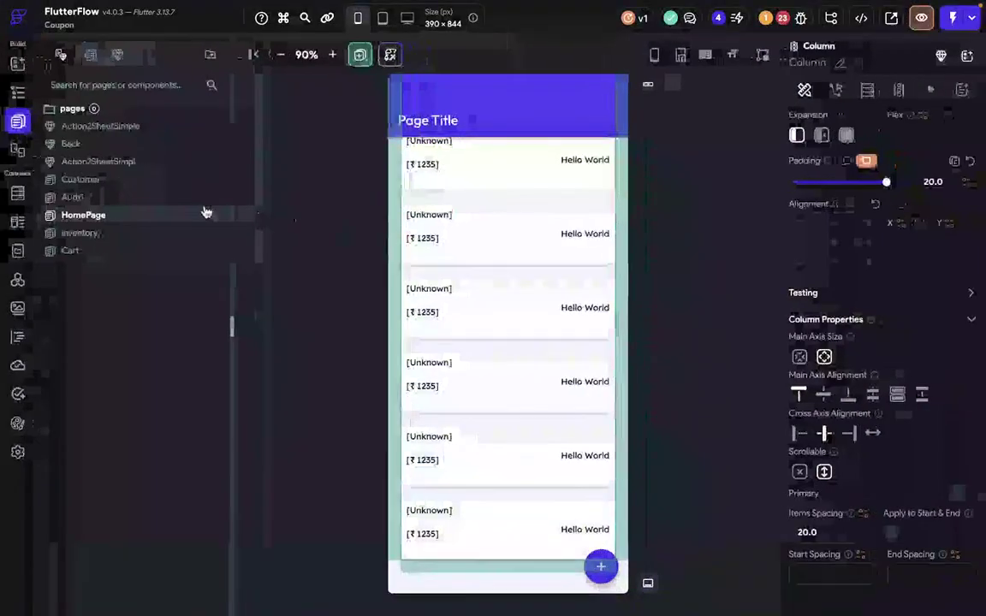
# Return to the FlutterFlow project list, search for "job" and open the Job App project.
pyautogui.click(23, 21)
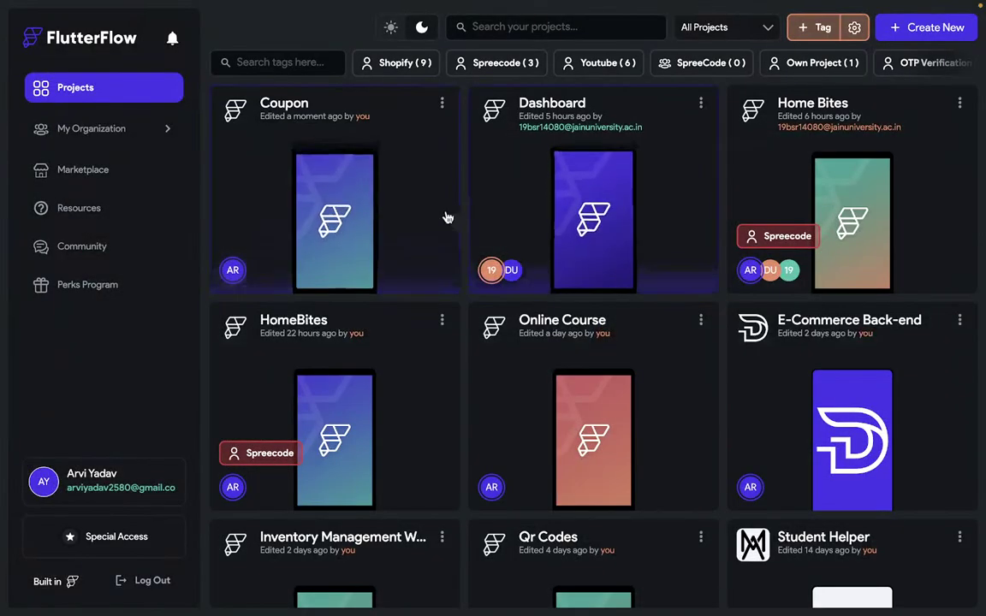
pyautogui.click(540, 26)
pyautogui.write('job')
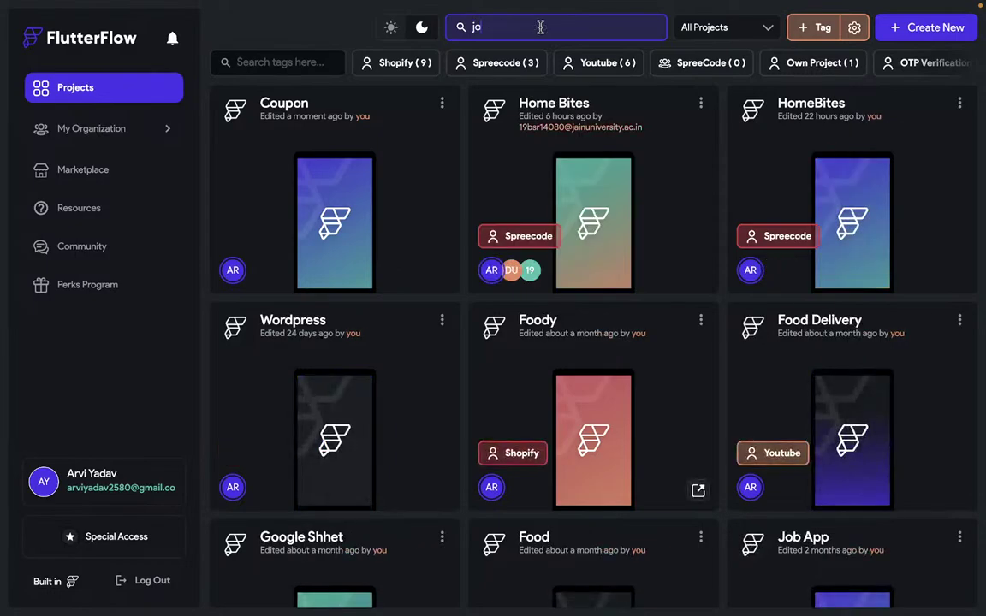
pyautogui.click(832, 115)
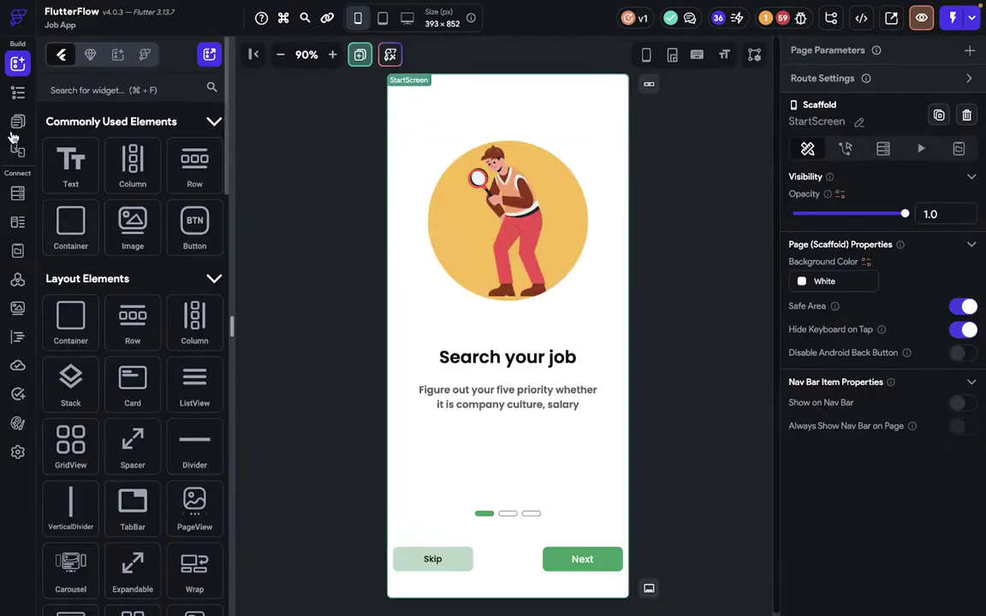
# Inspect the tap action and ref parameter of the profile card container on the JobProfile page.
pyautogui.click(17, 120)
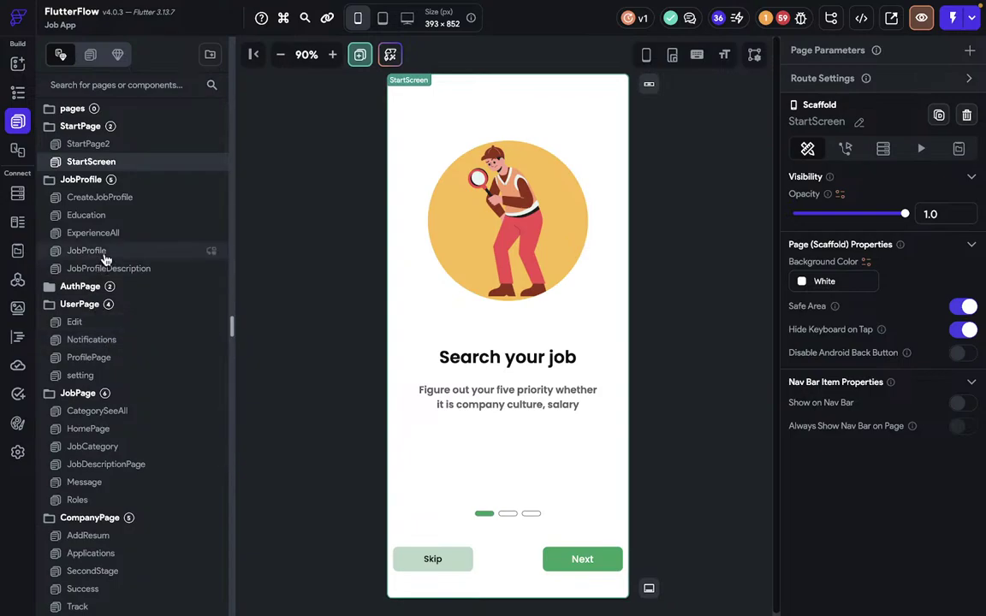
pyautogui.click(94, 251)
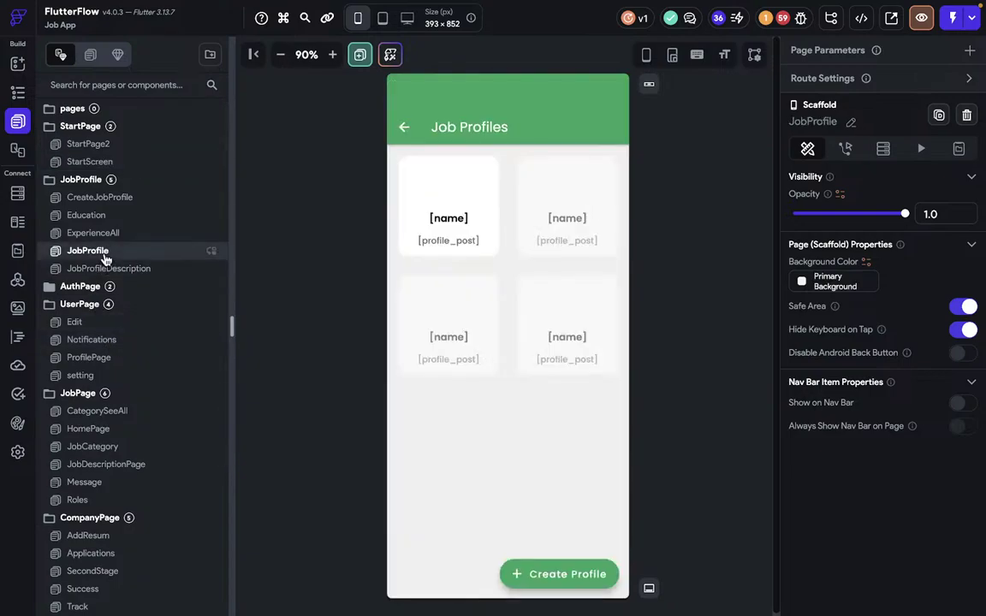
pyautogui.click(486, 256)
pyautogui.click(493, 259)
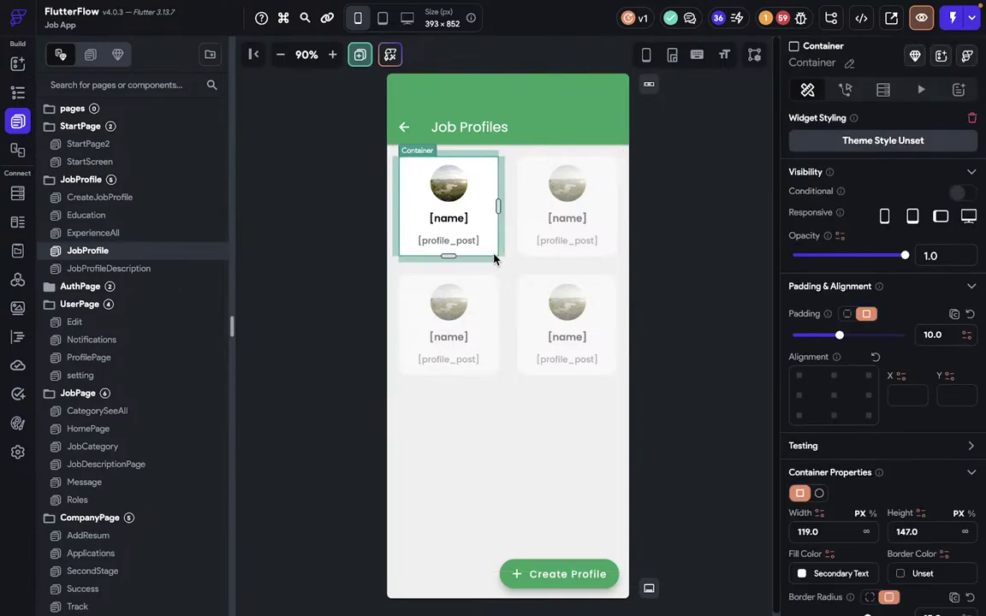
pyautogui.click(844, 89)
pyautogui.click(836, 482)
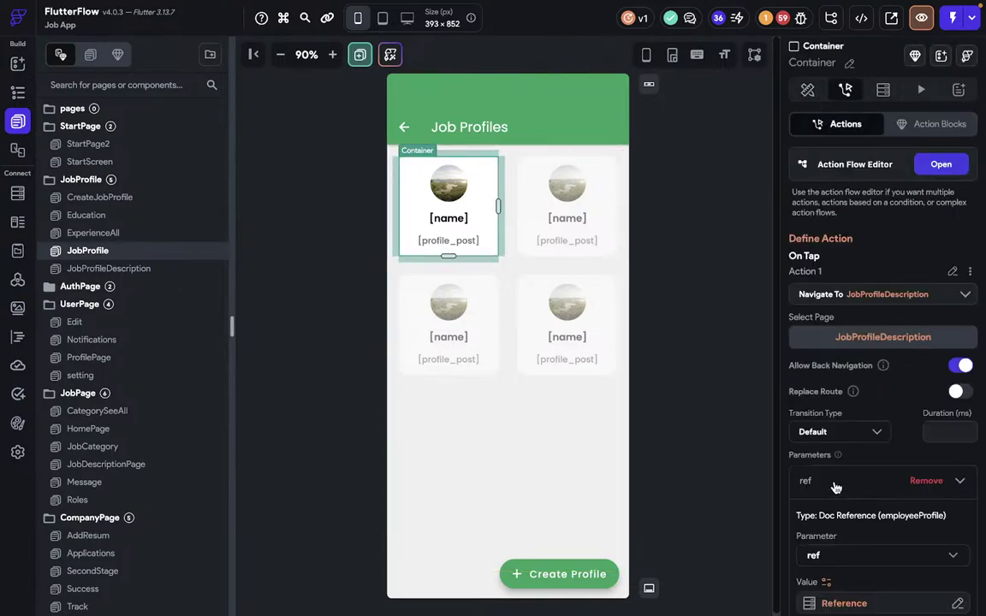
pyautogui.scroll(-2, 835, 485)
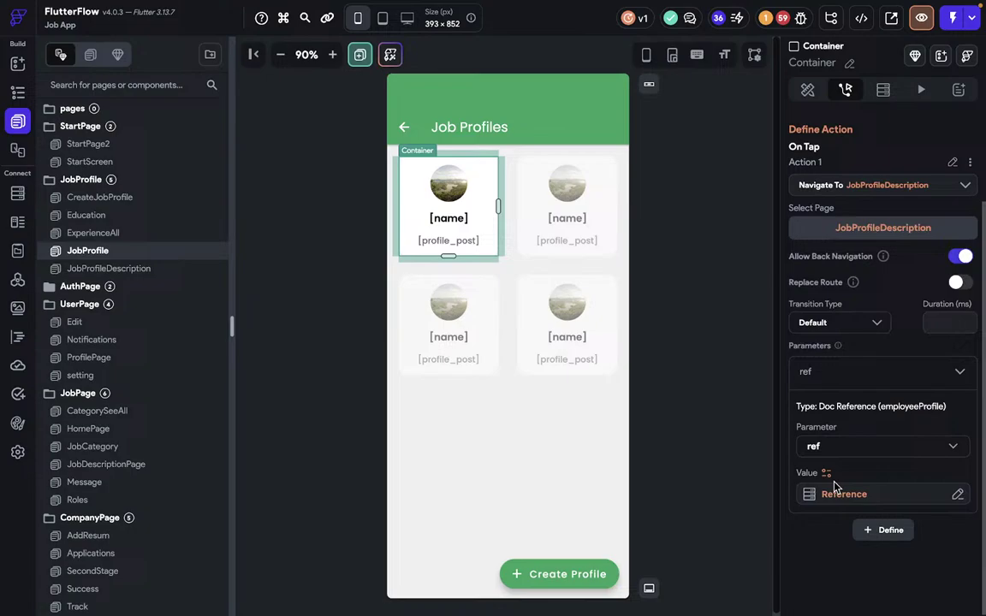
# View the Experience column on JobProfileDescription and recheck the JobProfile card's navigation action to that page.
pyautogui.click(120, 268)
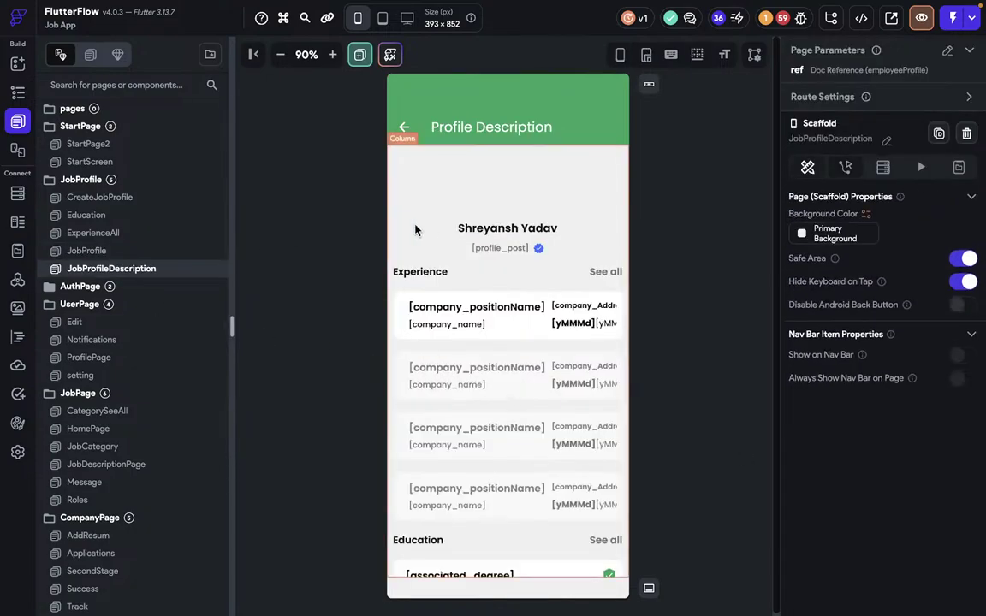
pyautogui.click(525, 350)
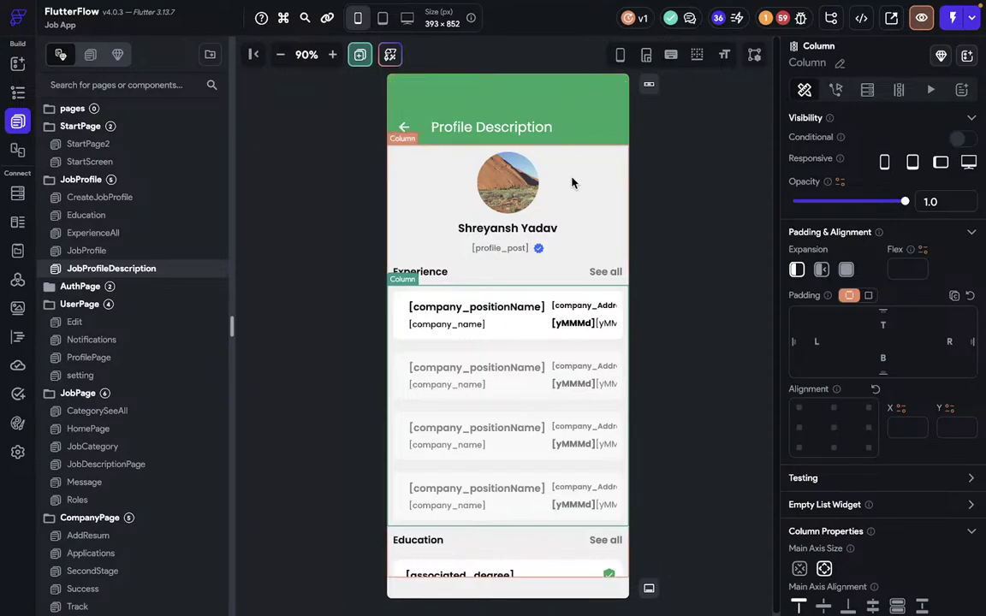
pyautogui.click(204, 249)
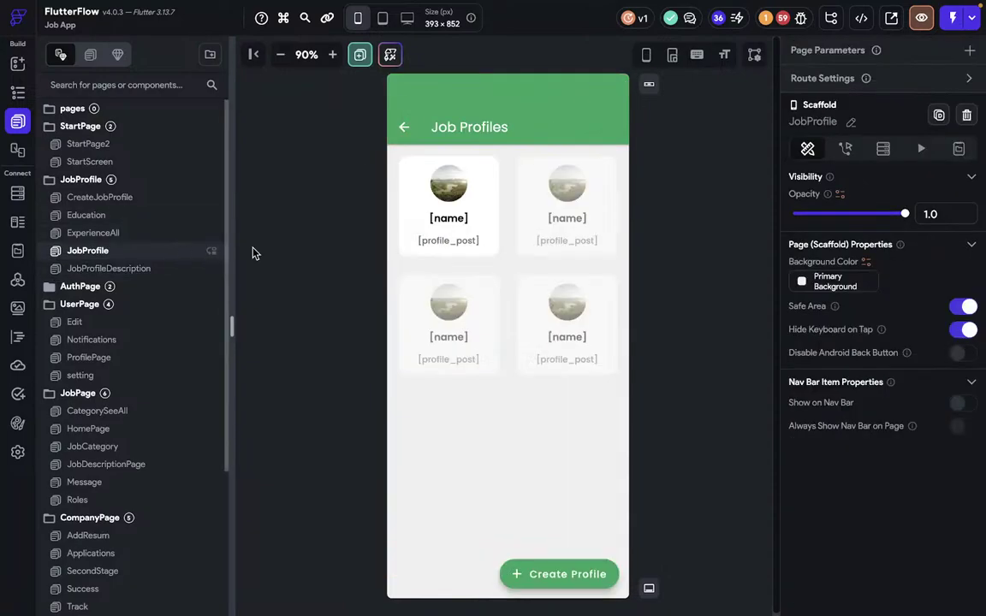
pyautogui.click(491, 253)
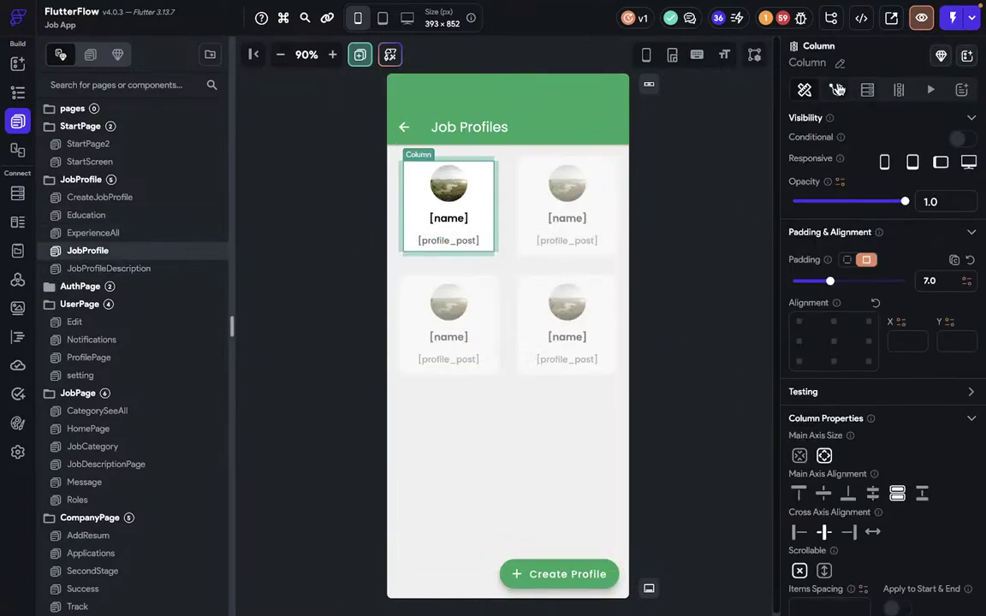
pyautogui.click(835, 89)
pyautogui.click(492, 257)
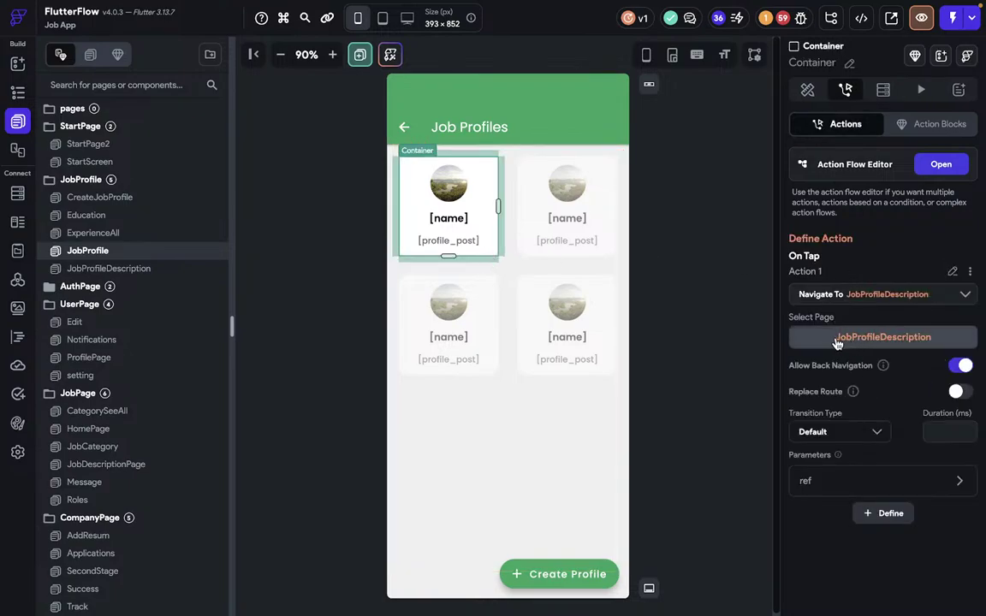
# Examine how the nested Experience and Education columns scroll together on the JobProfileDescription page.
pyautogui.click(167, 271)
pyautogui.click(574, 351)
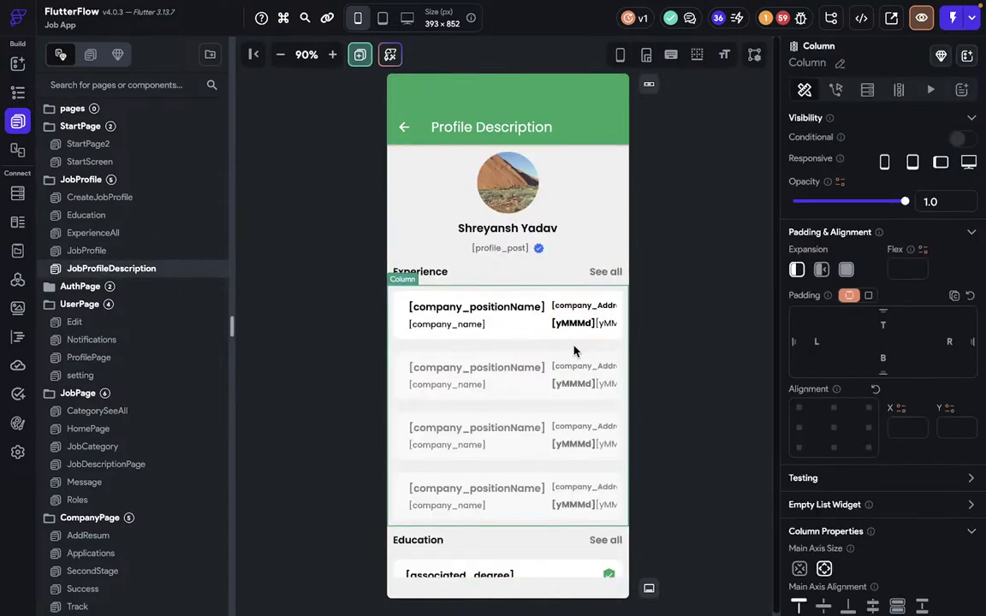
pyautogui.scroll(-1, 574, 351)
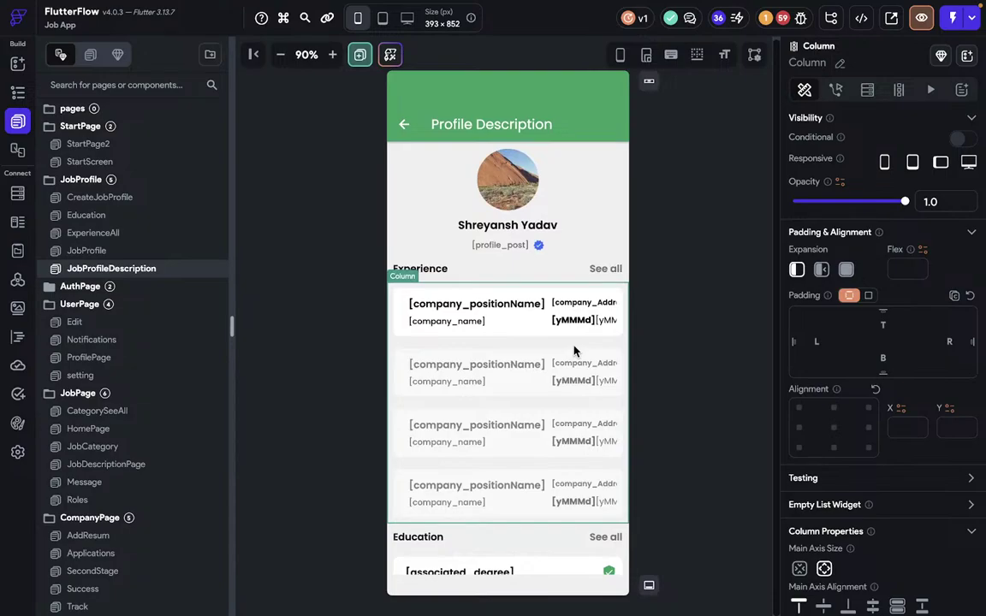
pyautogui.scroll(-5, 575, 350)
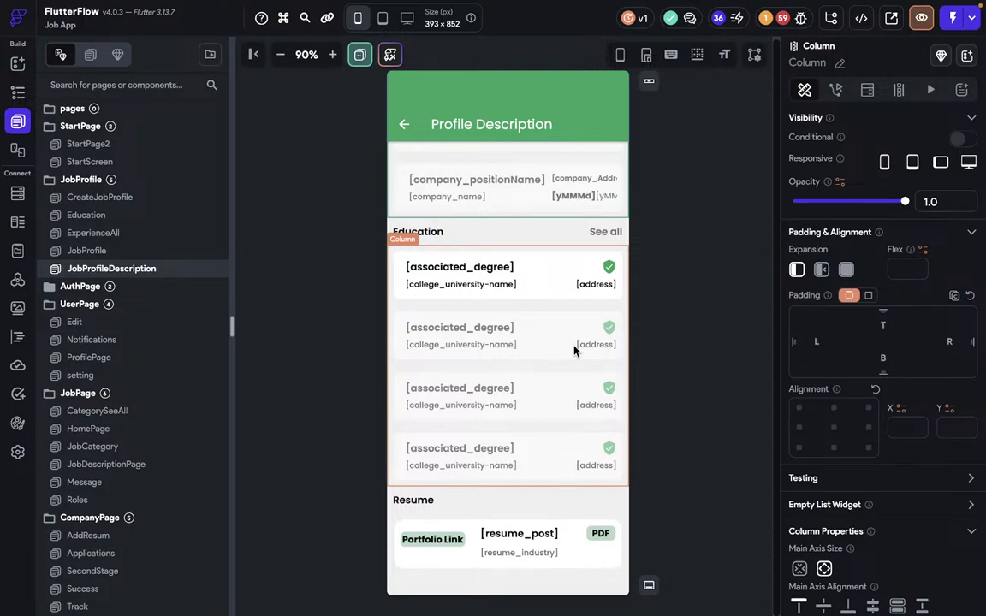
pyautogui.click(525, 262)
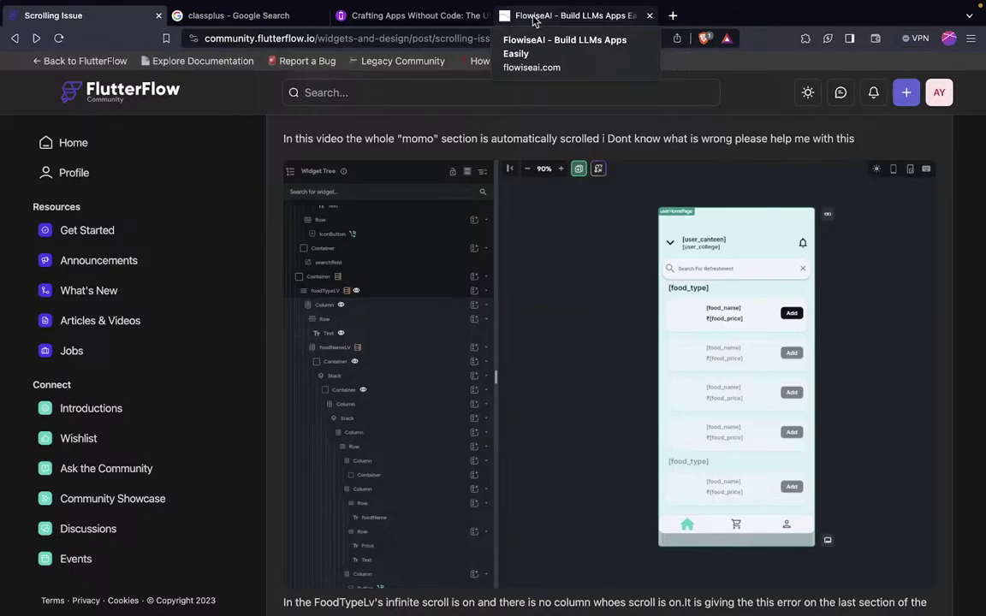
# Return to the no_code_academy issue list on GitHub and clear its filter to review both open and closed issues.
pyautogui.click(14, 39)
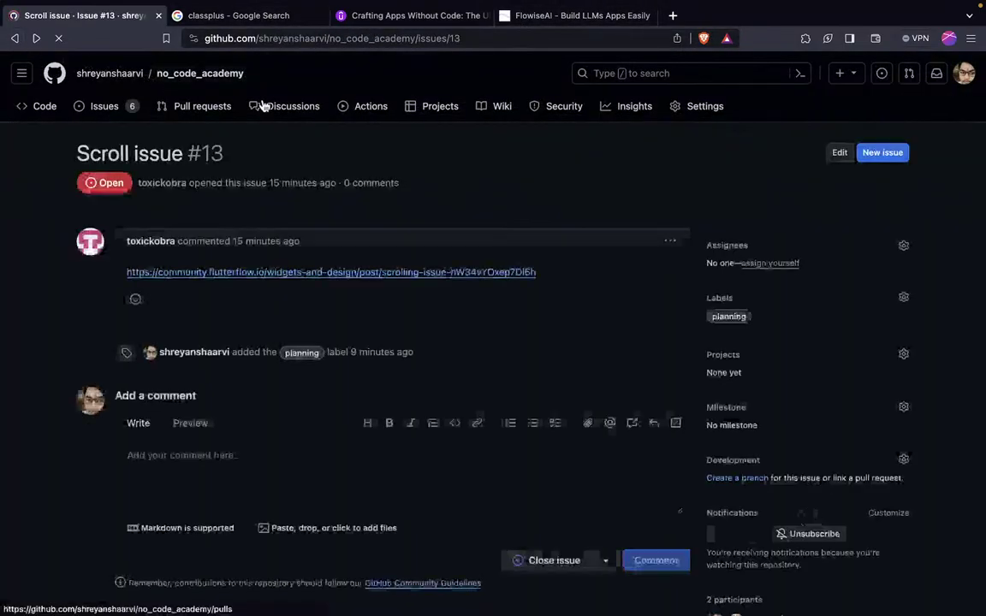
pyautogui.click(14, 38)
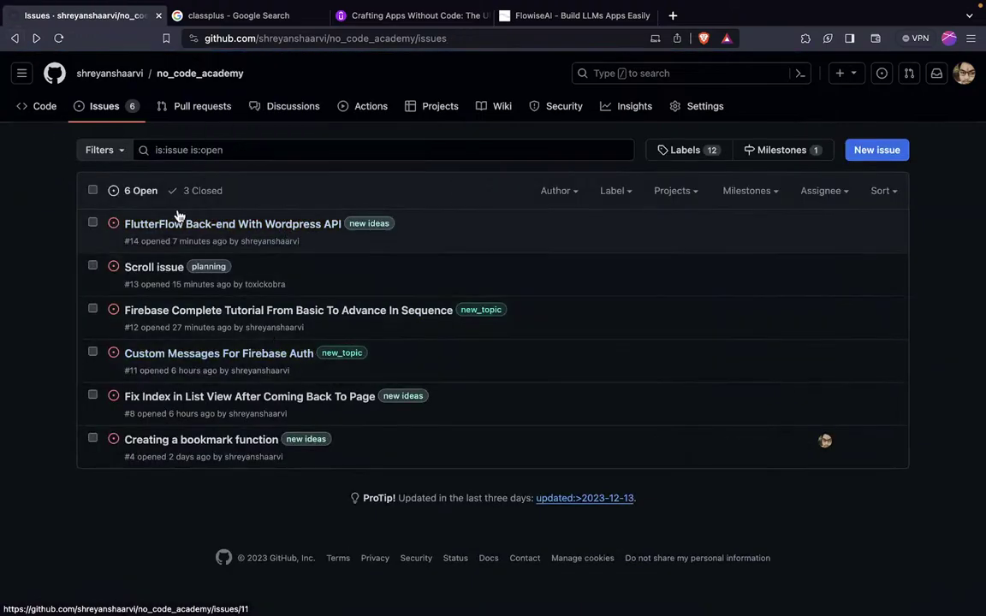
pyautogui.tripleClick(291, 148)
pyautogui.press('BackSpace')
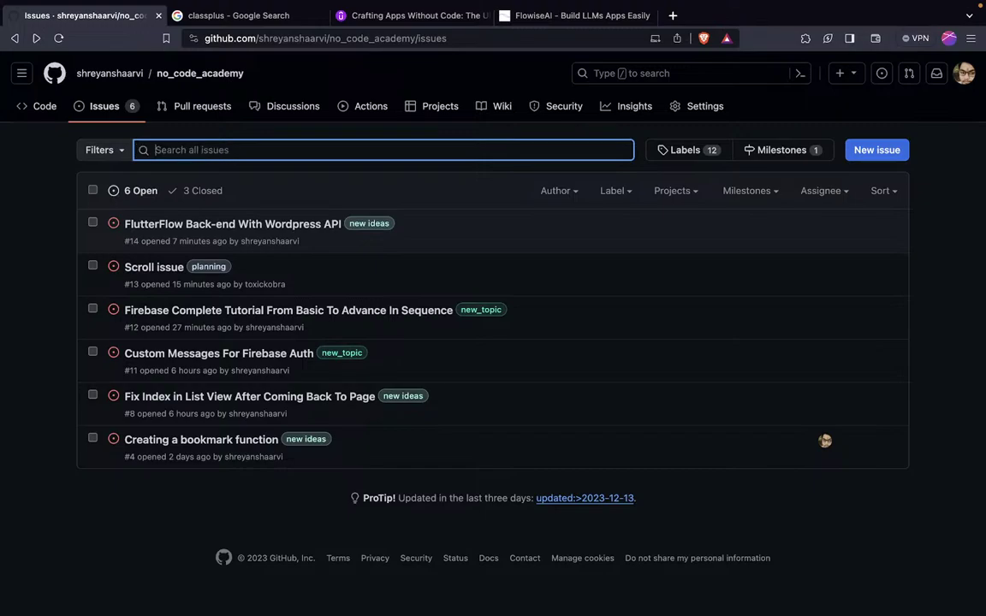
pyautogui.press('Return')
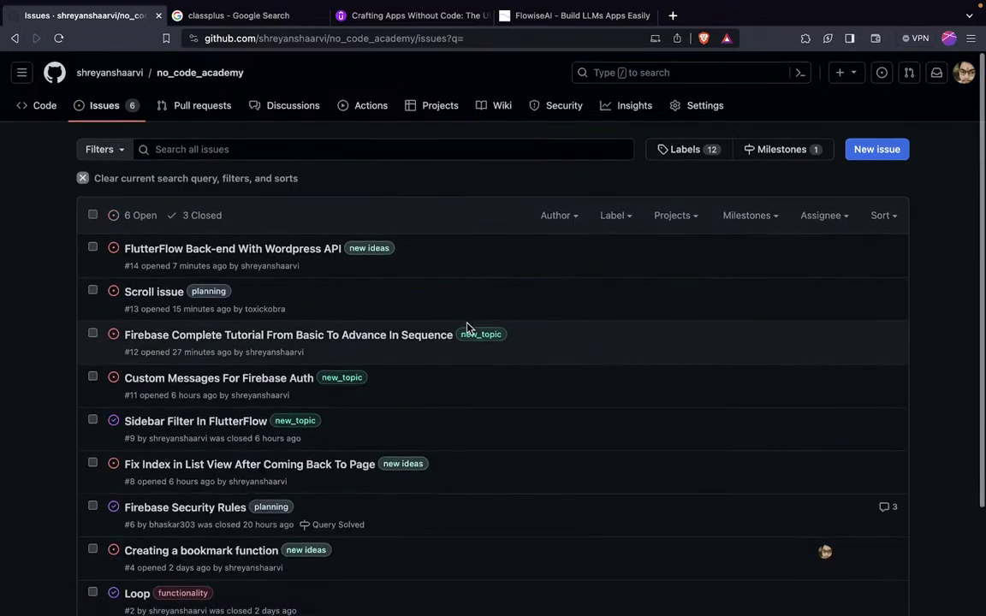
pyautogui.scroll(-2, 467, 326)
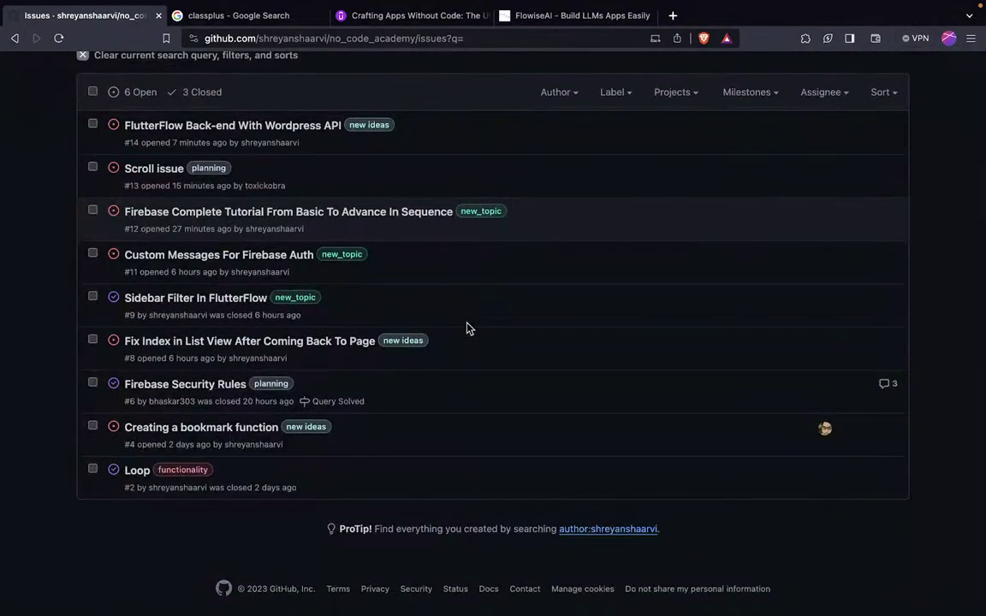
pyautogui.scroll(2, 466, 327)
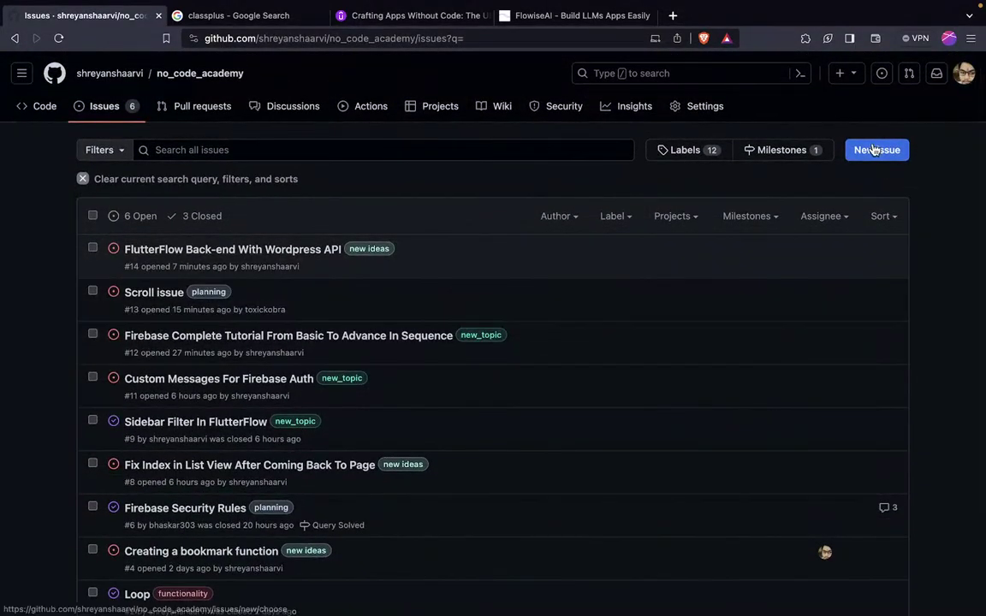
# Start a new issue titled "Admob Reward Point and based on timing".
pyautogui.click(874, 150)
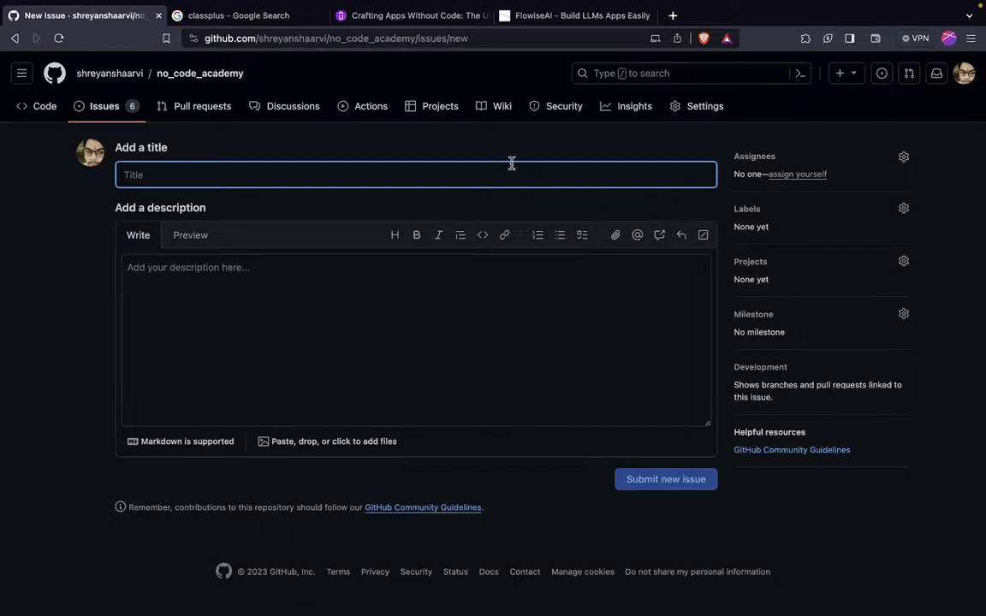
pyautogui.write('Ad')
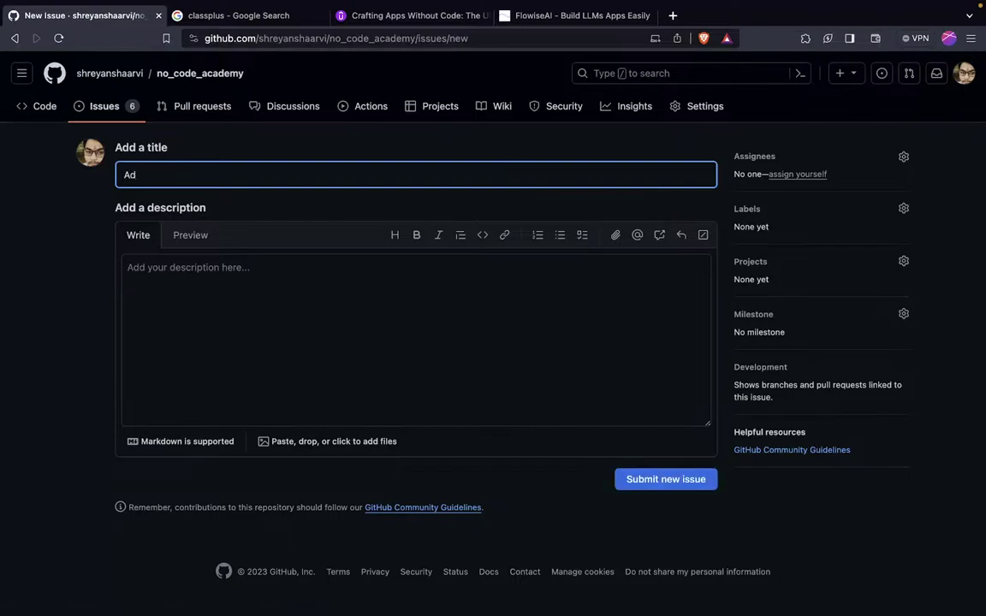
pyautogui.write('mob Req')
pyautogui.write('ard Point and')
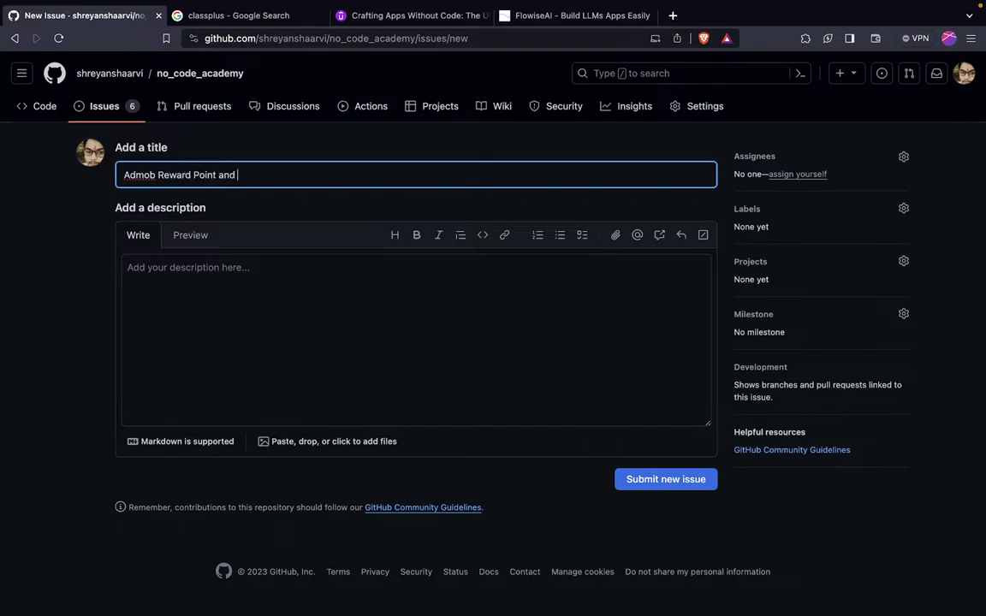
pyautogui.write(' based on timing')
# Describe the issue as "Create a function for admob where a particular user can only see limited ads per hour".
pyautogui.click(492, 322)
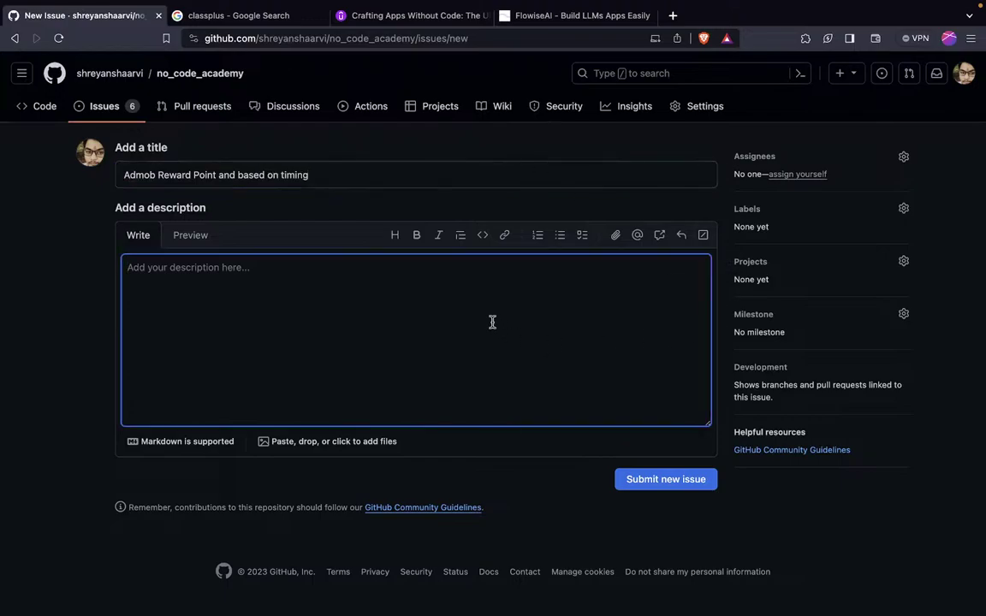
pyautogui.write('Cr')
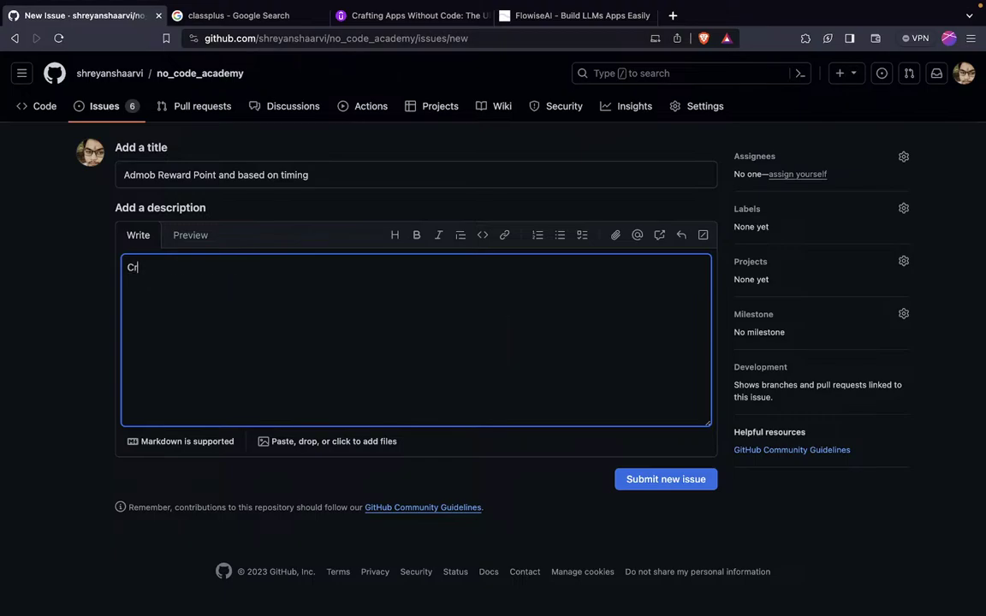
pyautogui.write('eate a fucntion for admob wh')
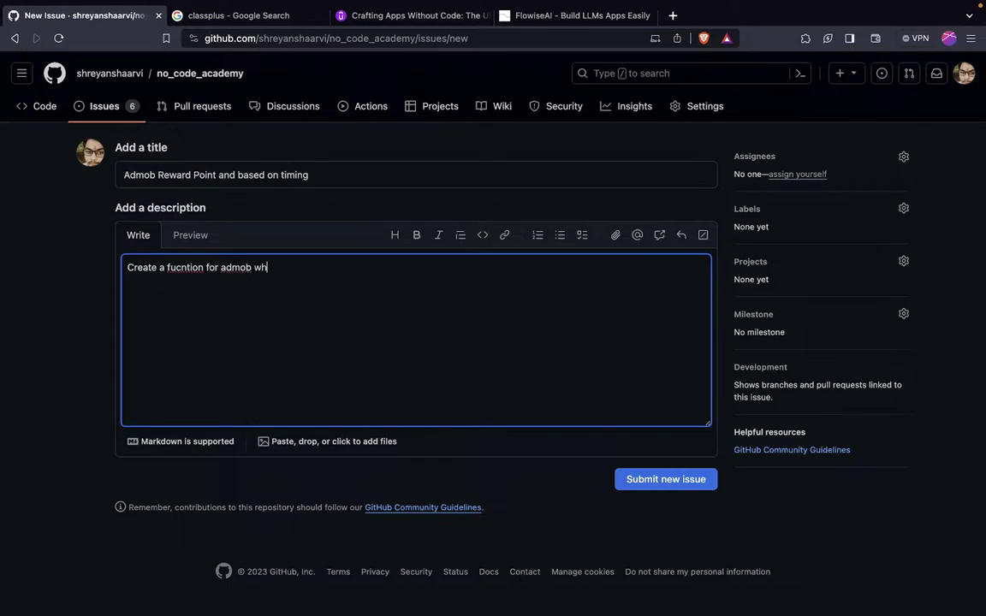
pyautogui.write('ere a particular use rca')
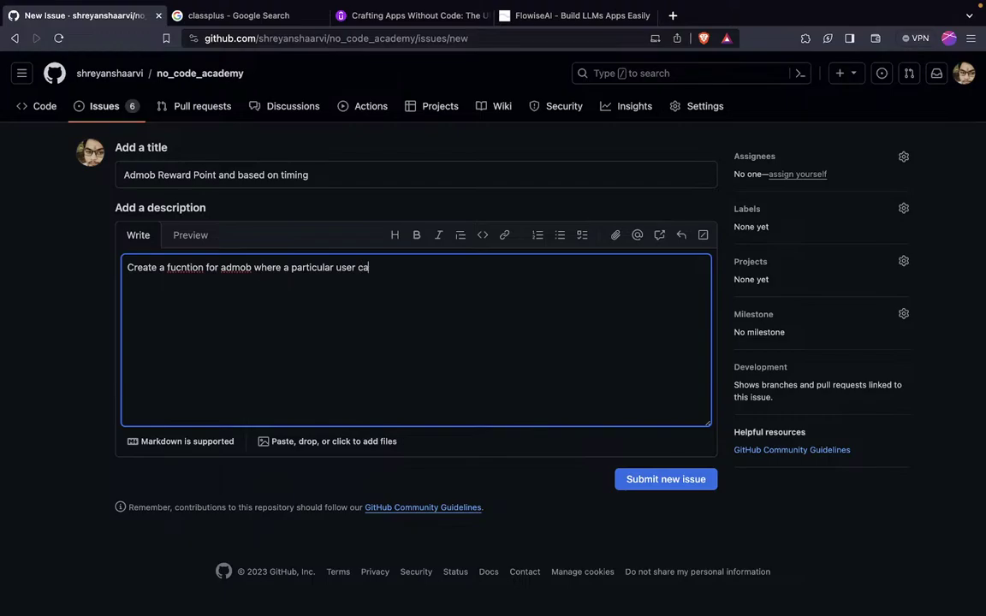
pyautogui.write('n only see limited ads per')
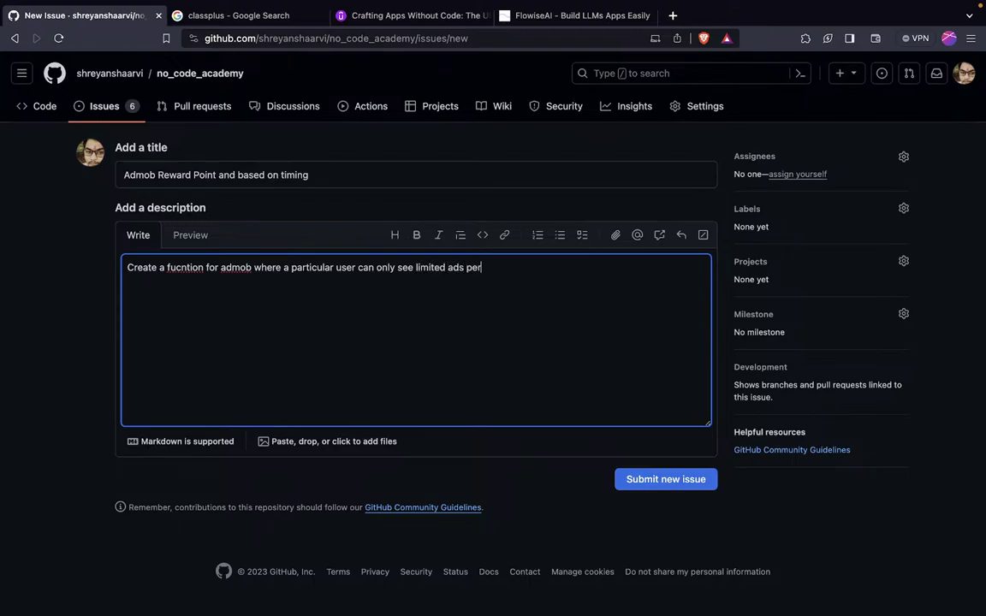
pyautogui.write('r')
pyautogui.rightClick(190, 267)
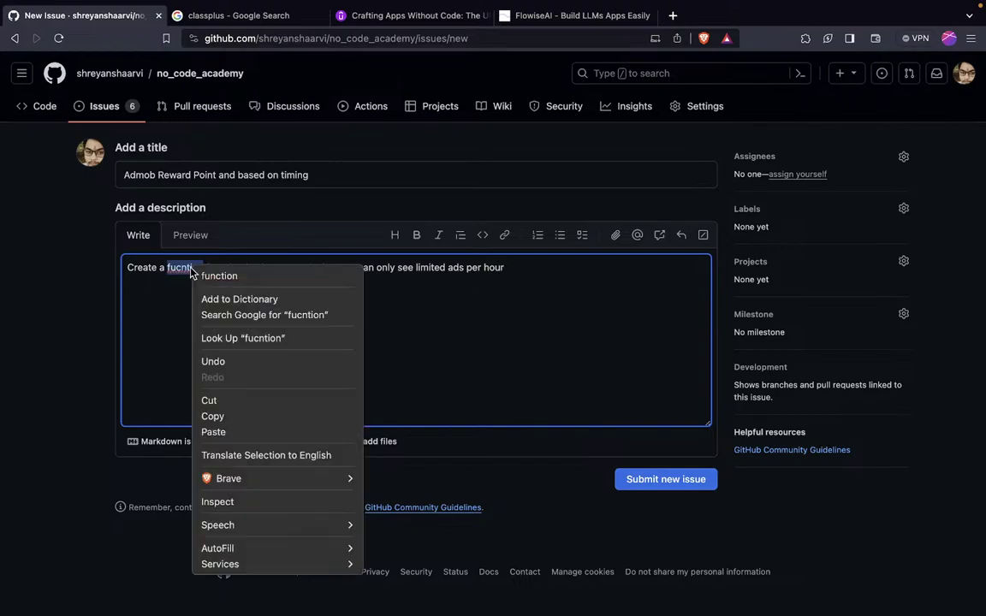
pyautogui.click(214, 274)
# Apply the new_topic label to the Admob issue and submit it.
pyautogui.click(746, 209)
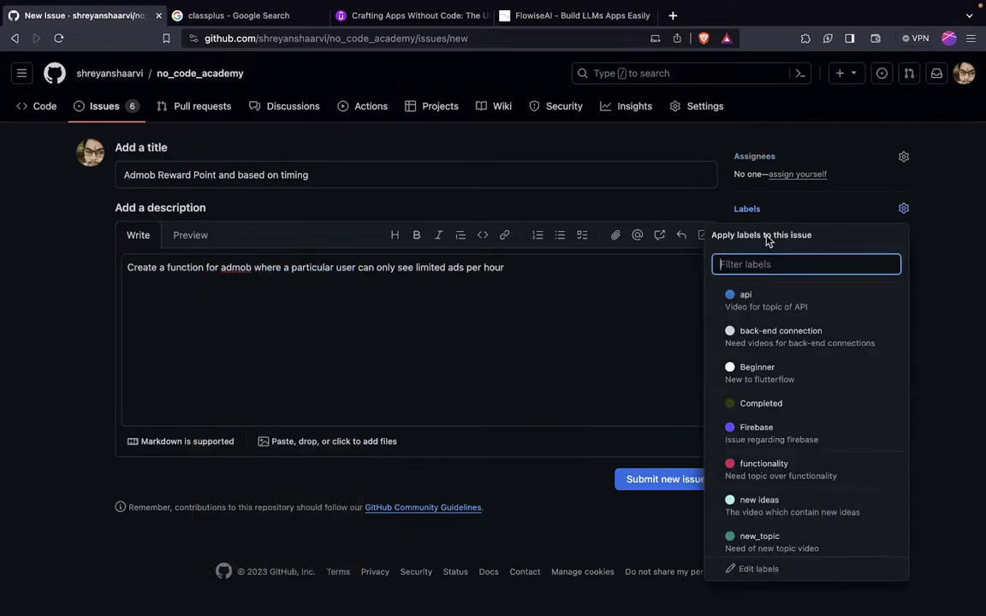
pyautogui.scroll(-3, 788, 411)
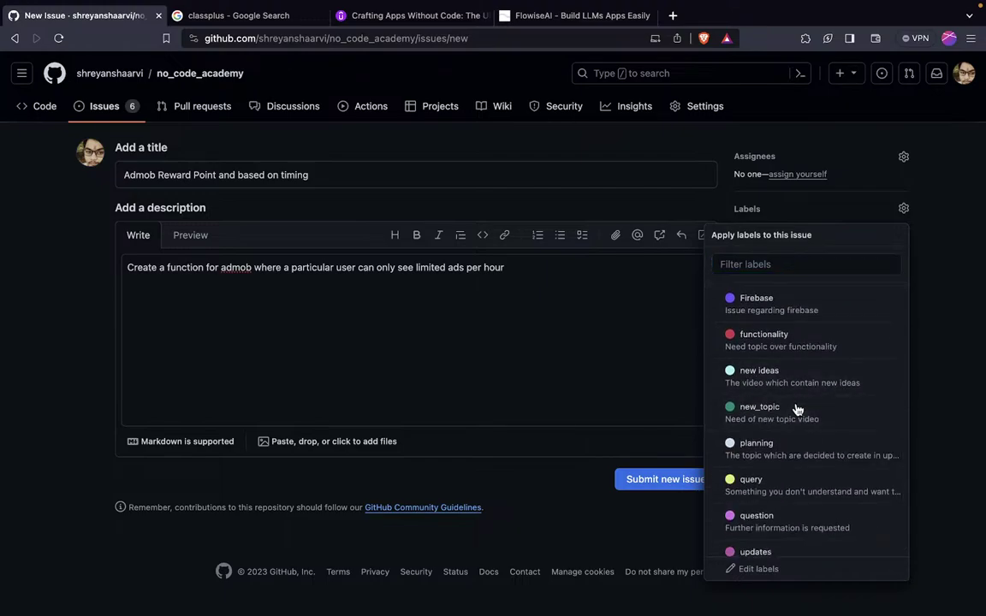
pyautogui.click(797, 409)
pyautogui.click(691, 477)
pyautogui.click(677, 489)
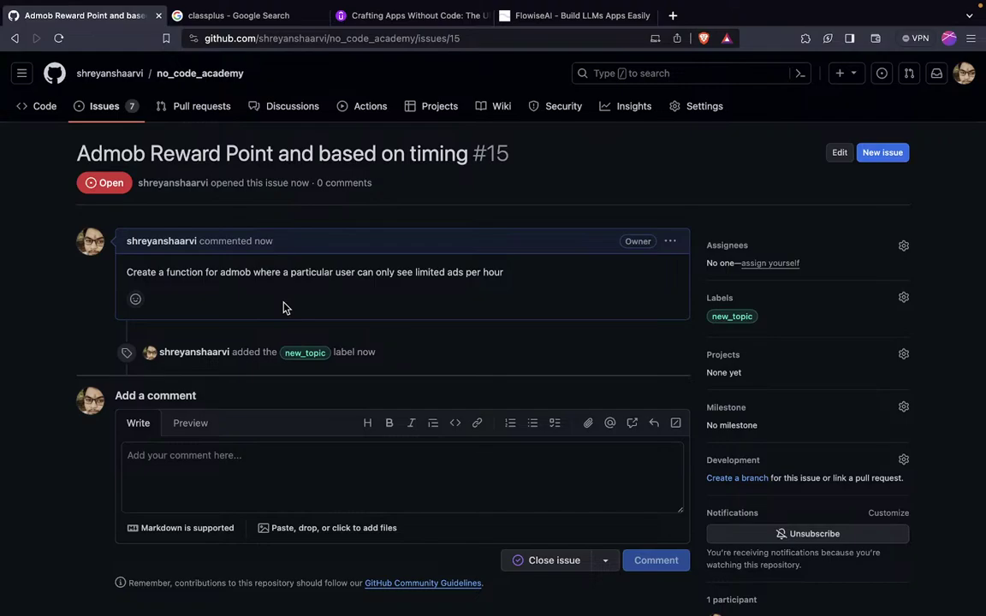
# Return to the repository's list of open issues.
pyautogui.click(101, 107)
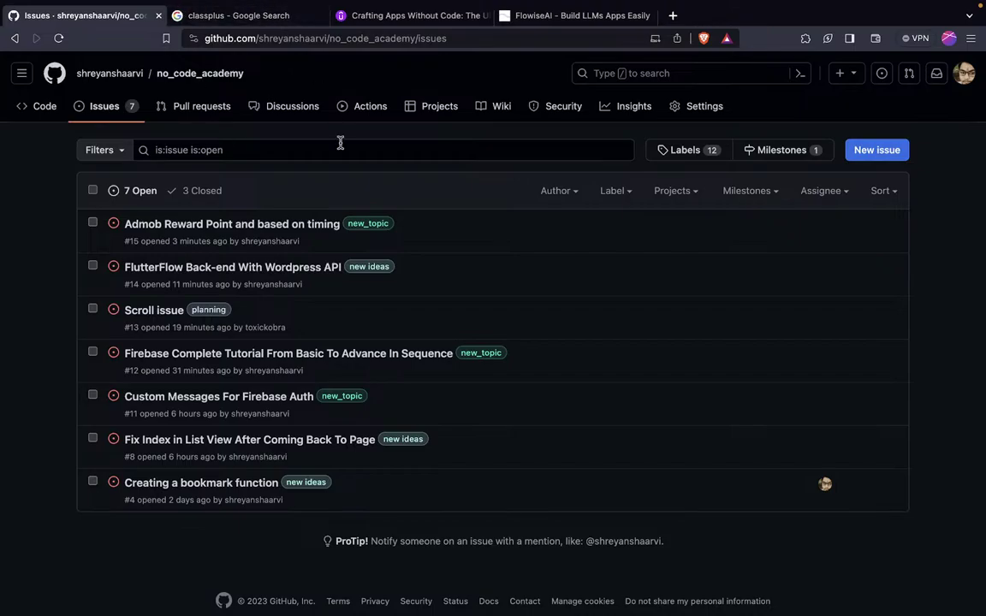
pyautogui.hotkey('ctrl', 'Left')
pyautogui.hotkey('ctrl', 'Right')
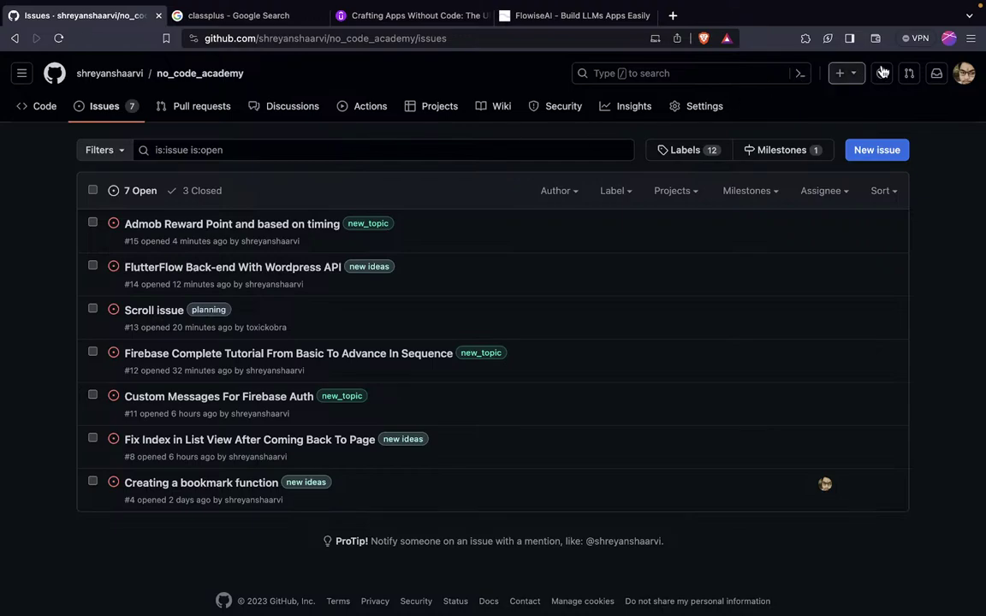
pyautogui.click(949, 37)
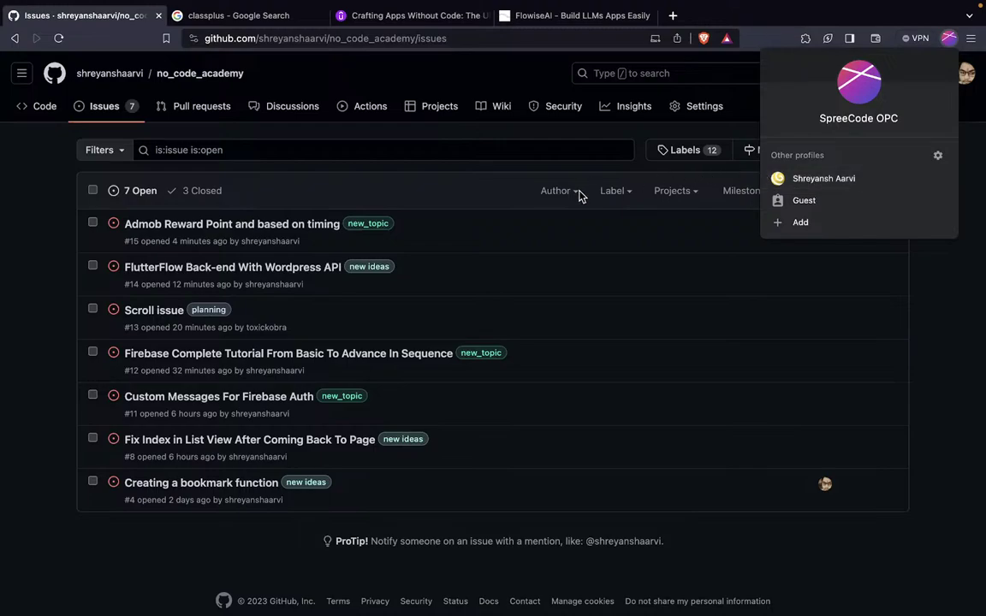
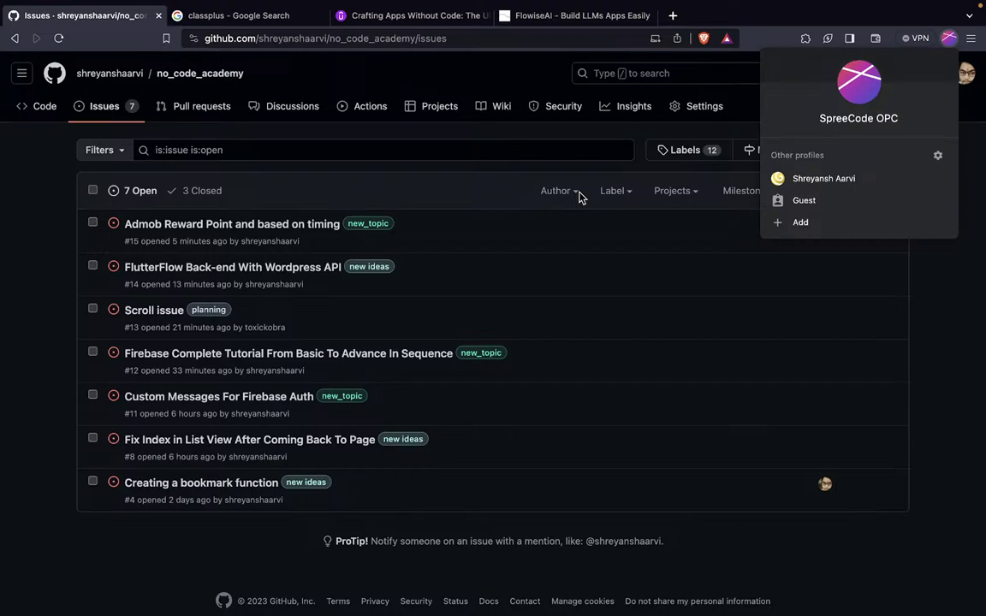
# Search Google for "bangladesh payment gateways" in a new browser tab and look through the results.
pyautogui.click(672, 15)
pyautogui.write('ba')
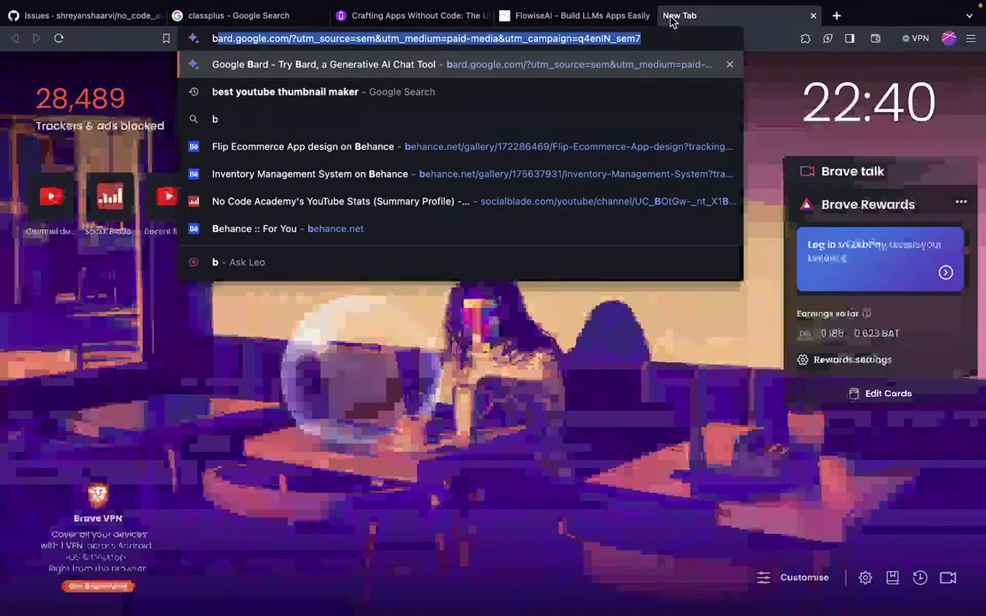
pyautogui.write('ngla')
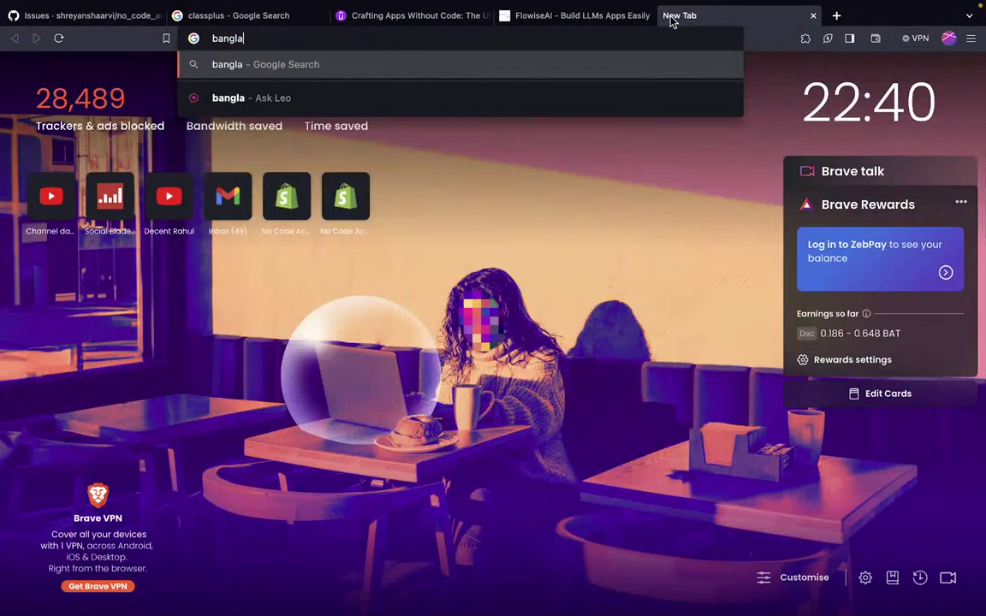
pyautogui.write('desh pa')
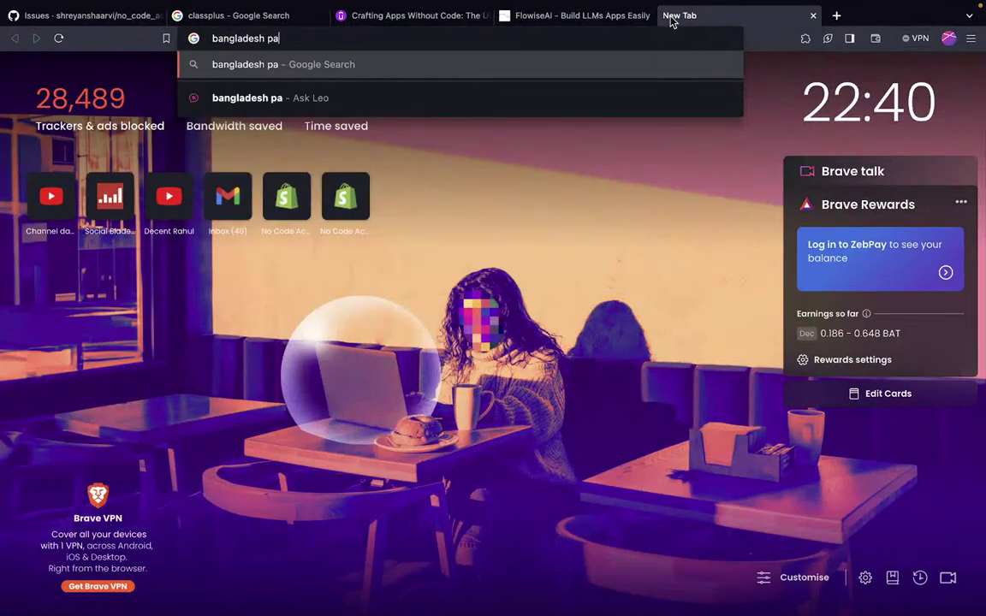
pyautogui.write('yment g')
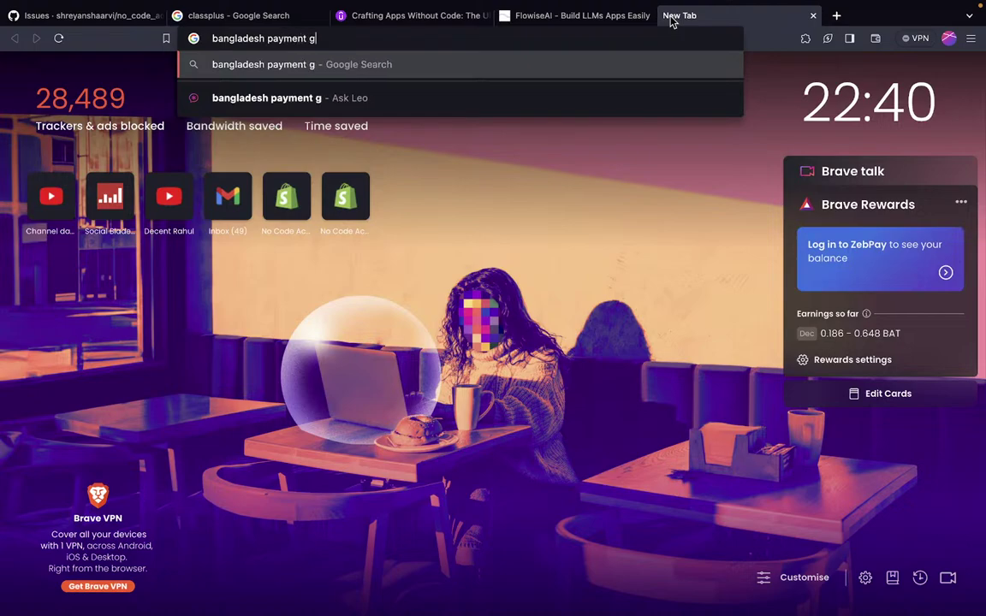
pyautogui.write('ateways')
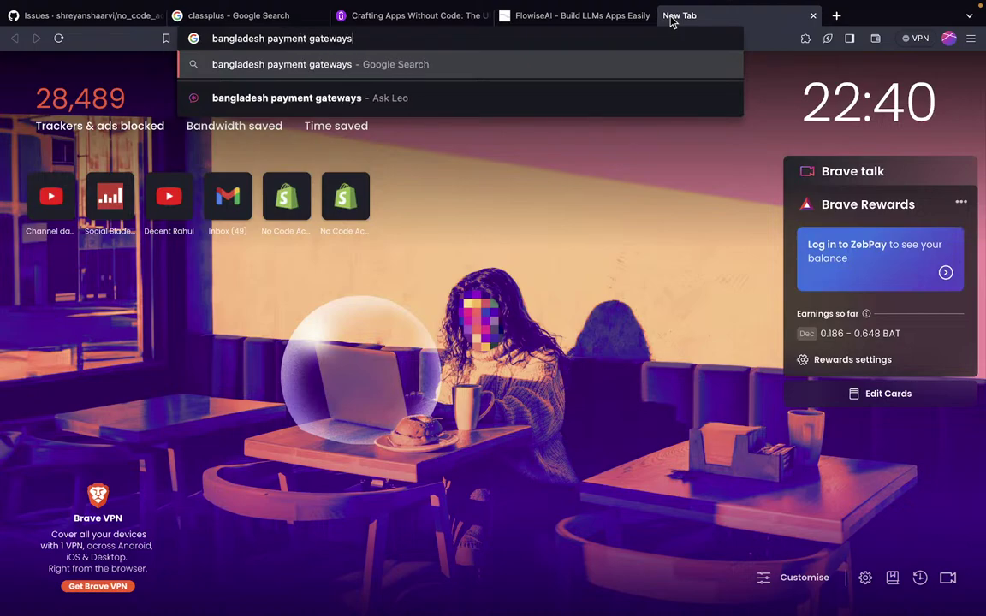
pyautogui.press('Return')
pyautogui.scroll(-3, 330, 356)
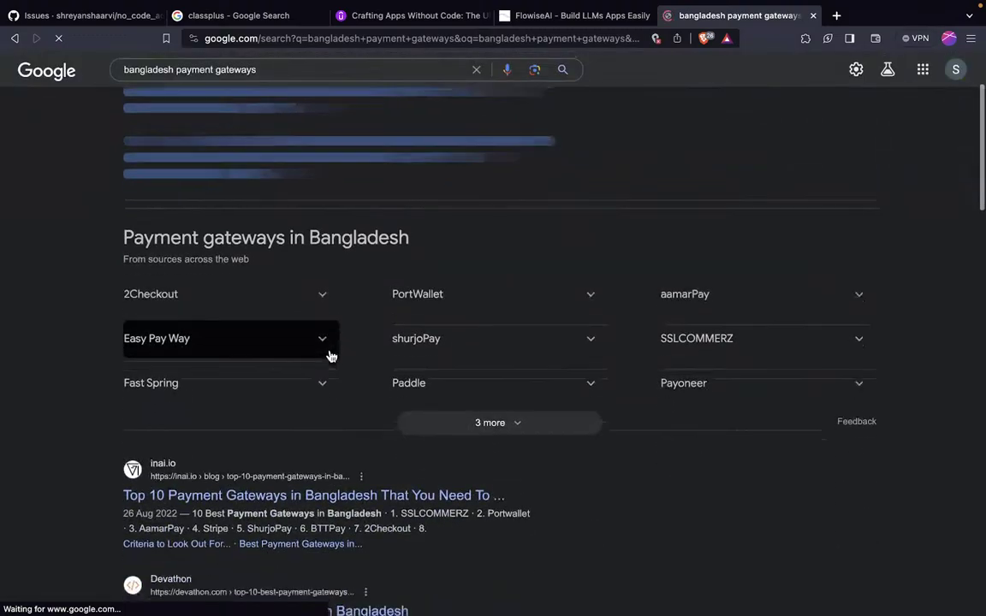
pyautogui.scroll(-1, 330, 354)
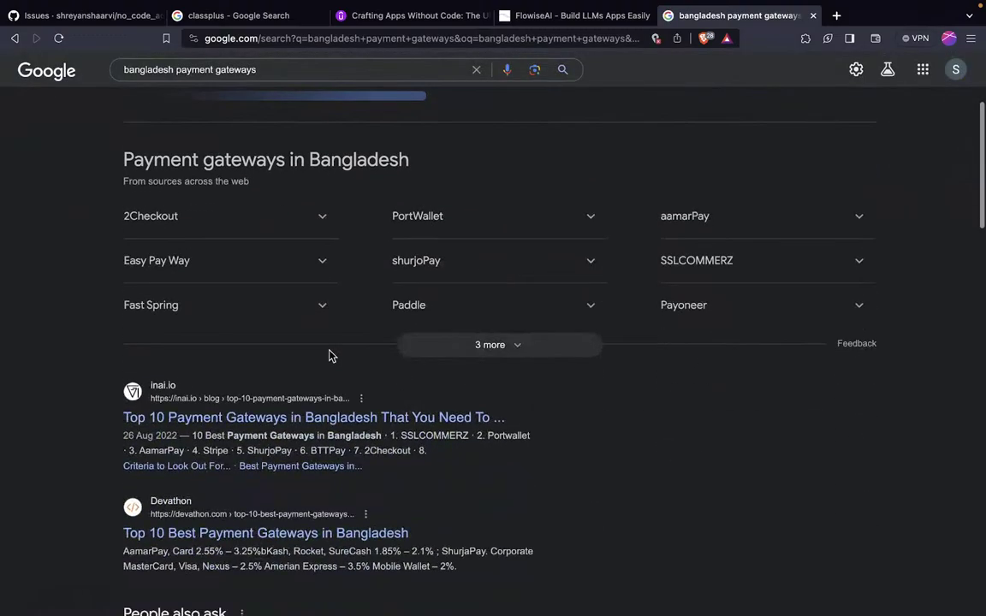
# Open the inai.io article on the top 10 payment gateways in Bangladesh and find its list of best gateways.
pyautogui.click(229, 426)
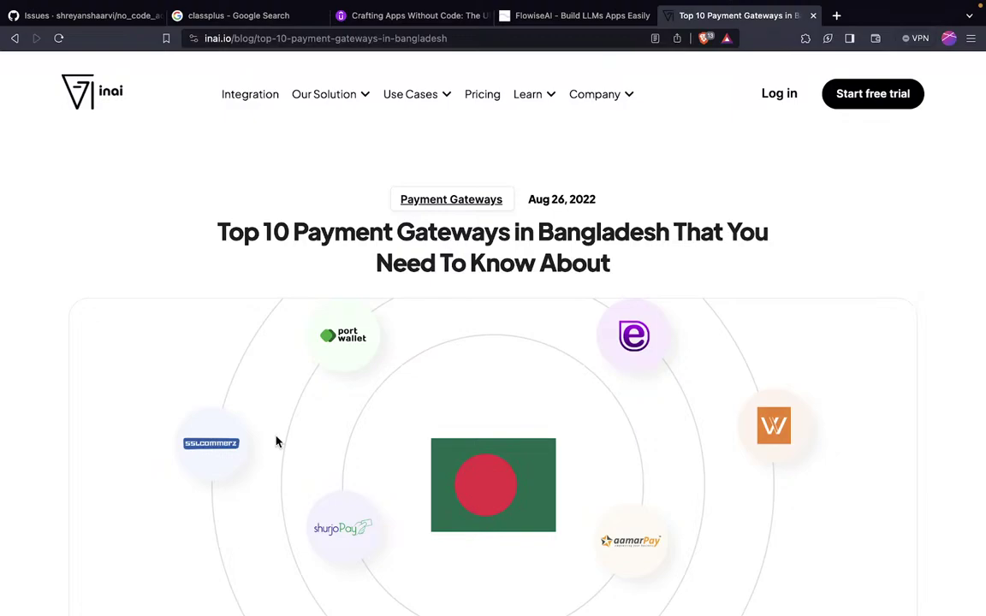
pyautogui.scroll(-10, 434, 326)
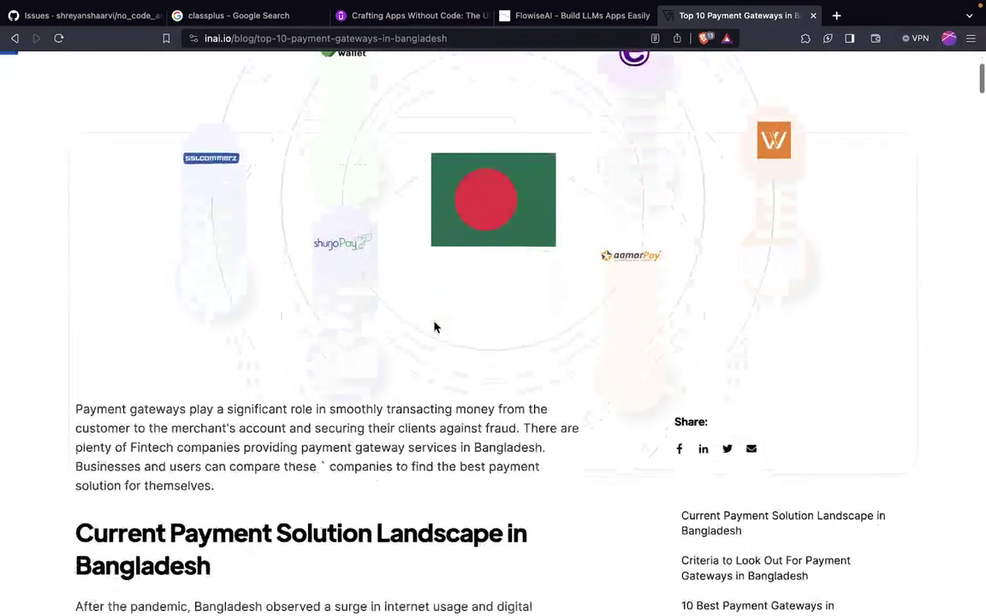
pyautogui.scroll(-15, 433, 323)
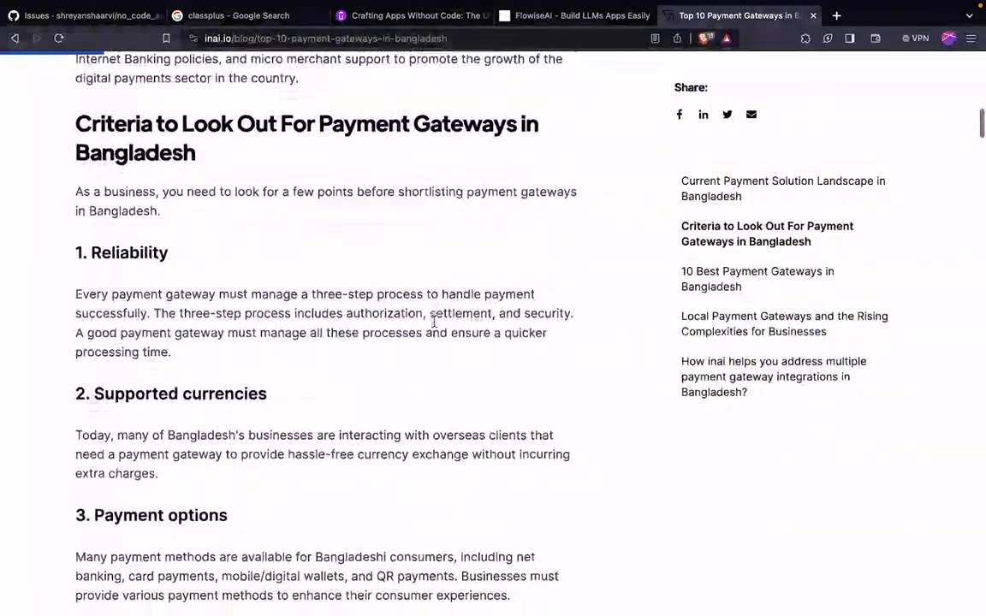
pyautogui.scroll(-3, 434, 323)
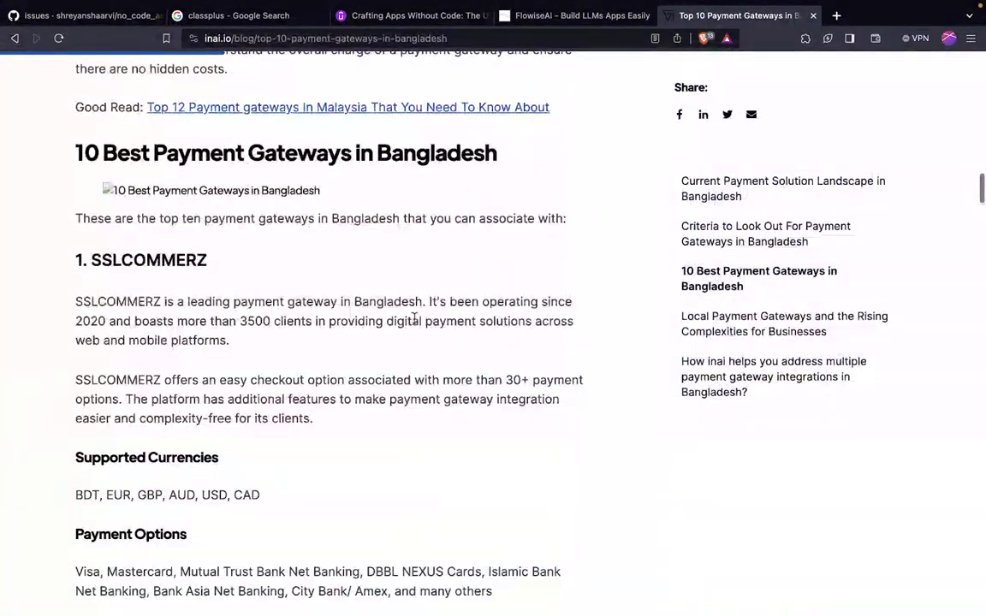
# Copy the name SSLCOMMERZ from the article's gateway list and look over that gateway's payment options, security and pricing entries.
pyautogui.moveTo(89, 260); pyautogui.dragTo(212, 271)
pyautogui.press('super+c')
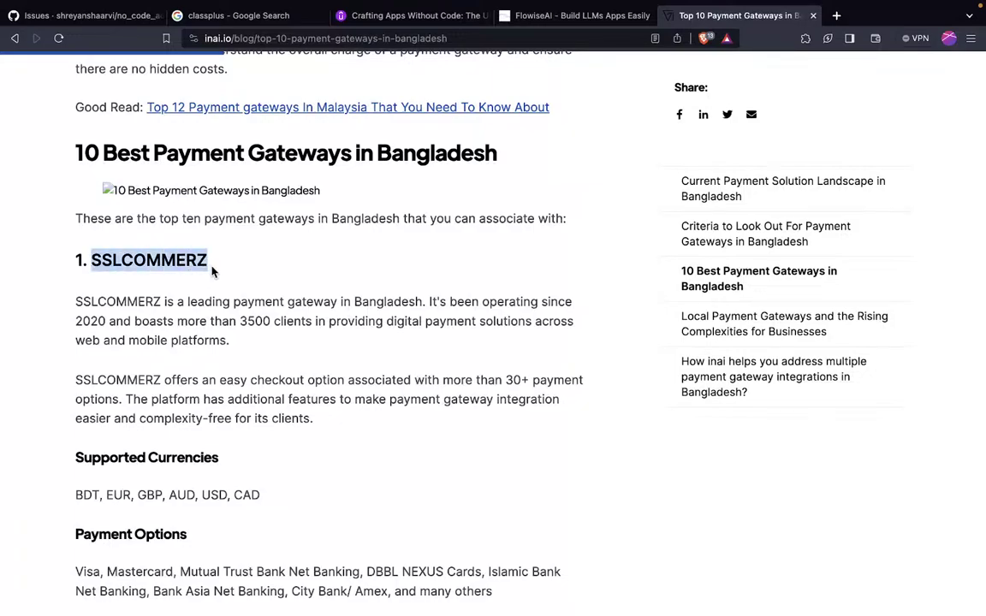
pyautogui.scroll(-5, 212, 271)
pyautogui.scroll(-3, 213, 270)
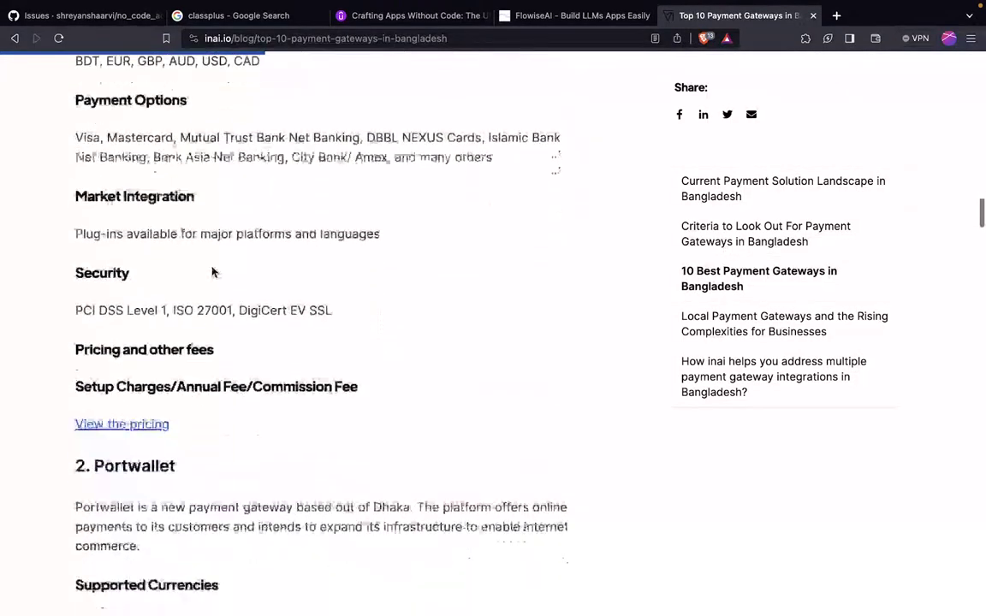
pyautogui.scroll(2, 214, 271)
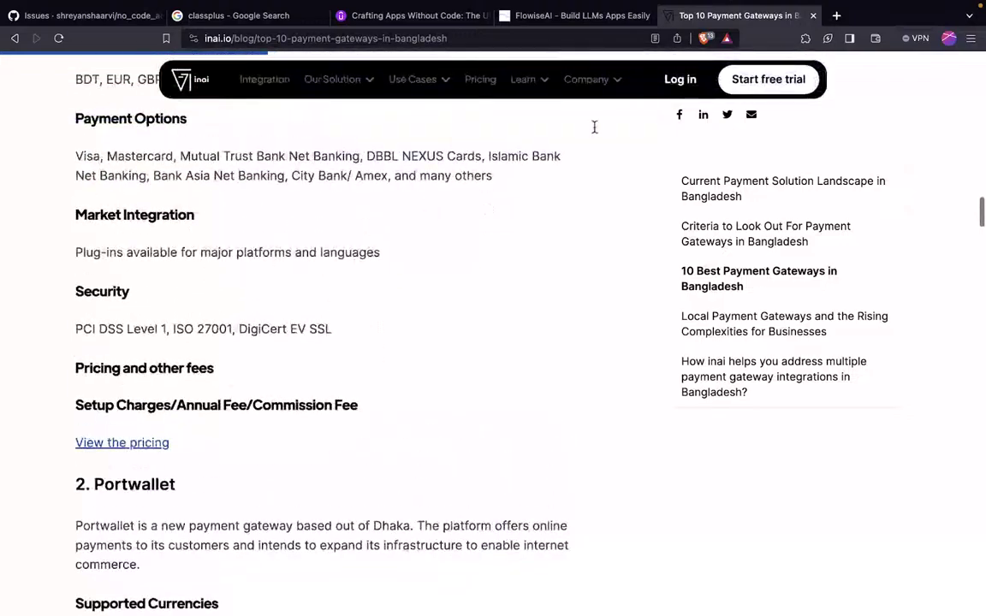
# Search Google for the copied name SSLCOMMERZ in a new tab, open the company's official website and close that tab.
pyautogui.click(836, 15)
pyautogui.press('super+v')
pyautogui.press('Return')
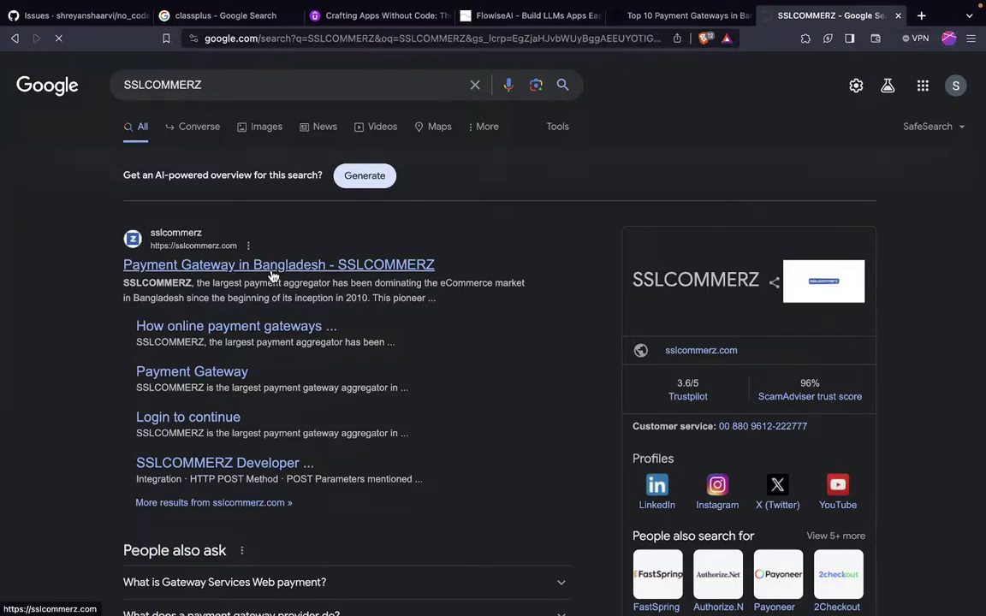
pyautogui.click(272, 269)
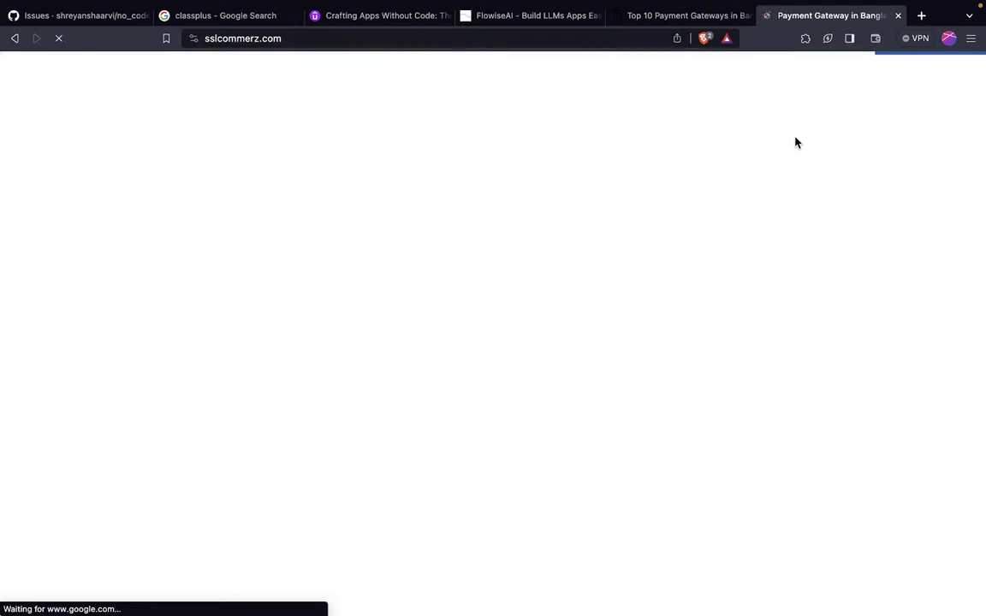
pyautogui.click(897, 15)
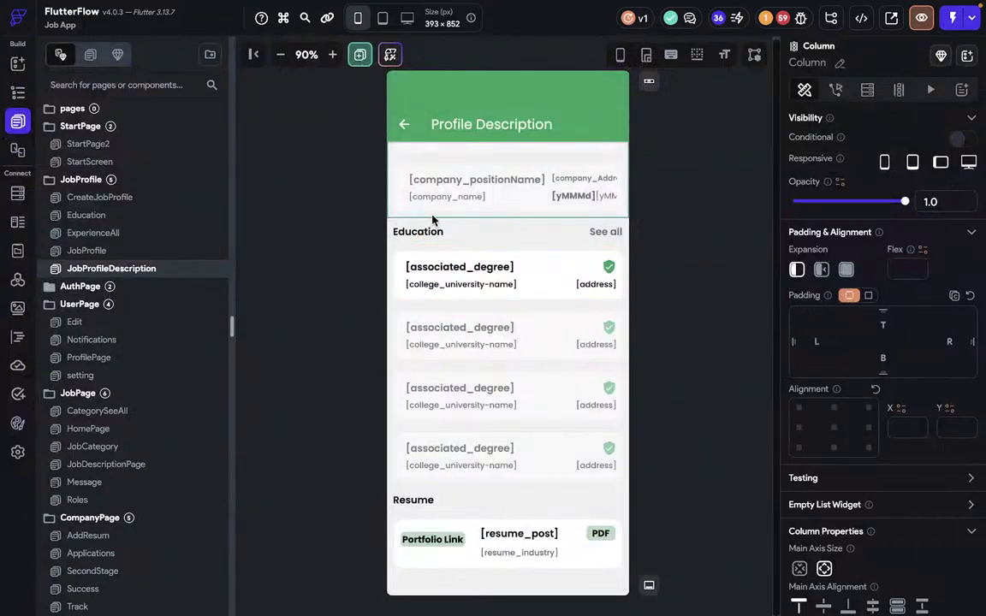
# In FlutterFlow, inspect the conditional visibility variable of the badge icon beside profile_post on the JobProfileDescription page, leaving it as is.
pyautogui.scroll(3, 432, 220)
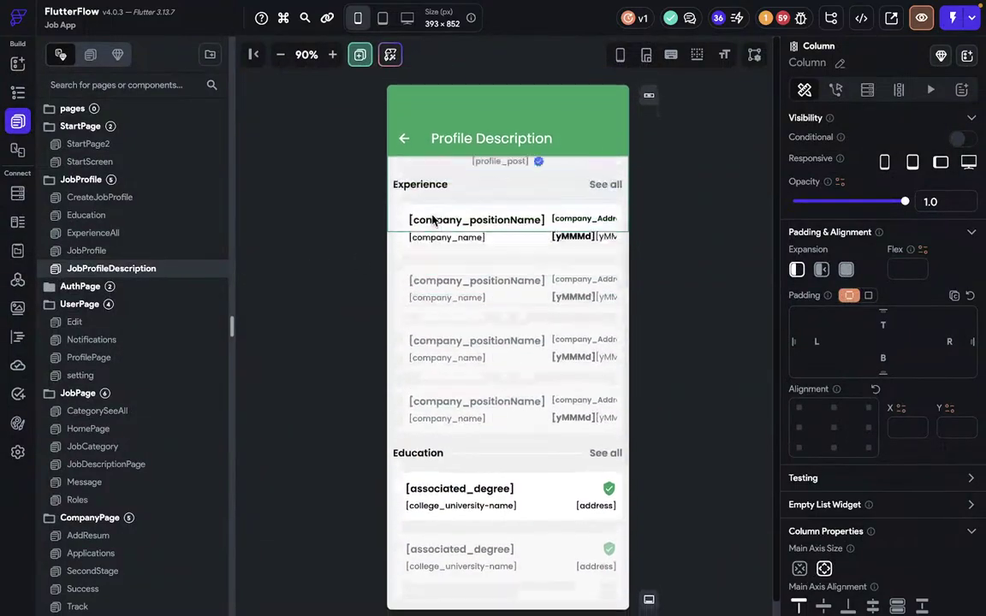
pyautogui.scroll(2, 432, 220)
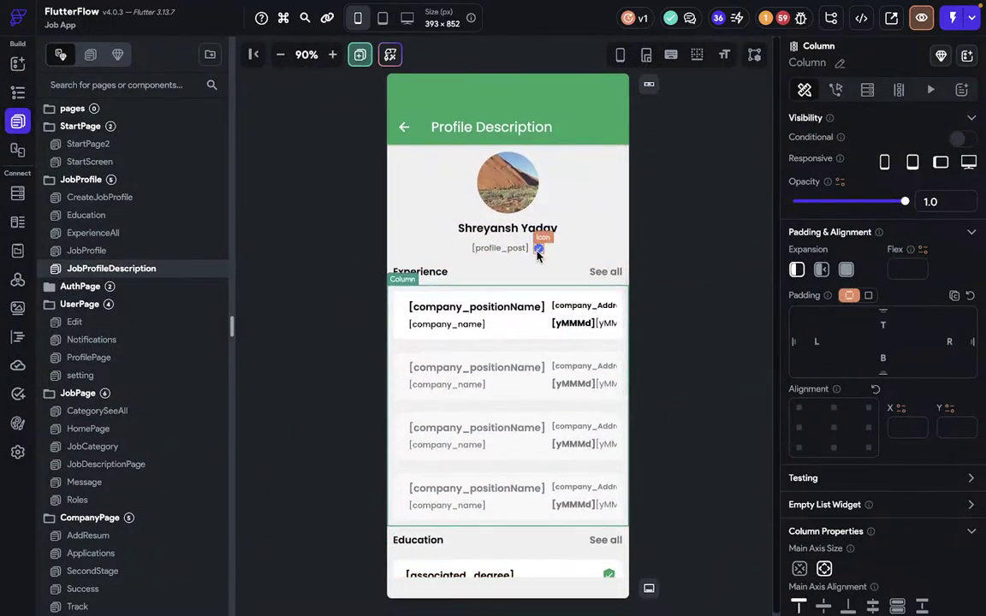
pyautogui.click(538, 249)
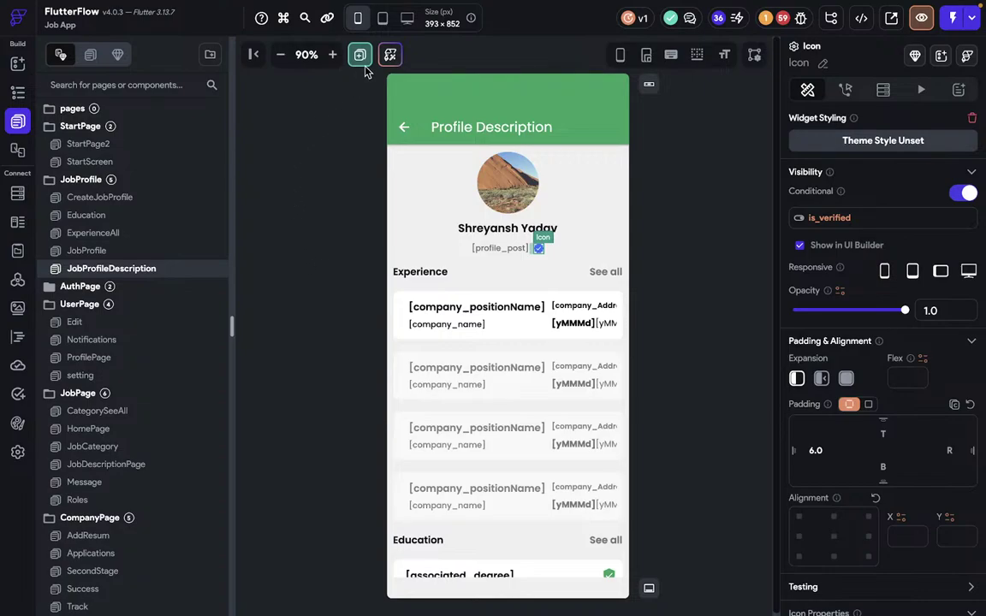
pyautogui.scroll(-2, 144, 304)
pyautogui.scroll(-1, 146, 304)
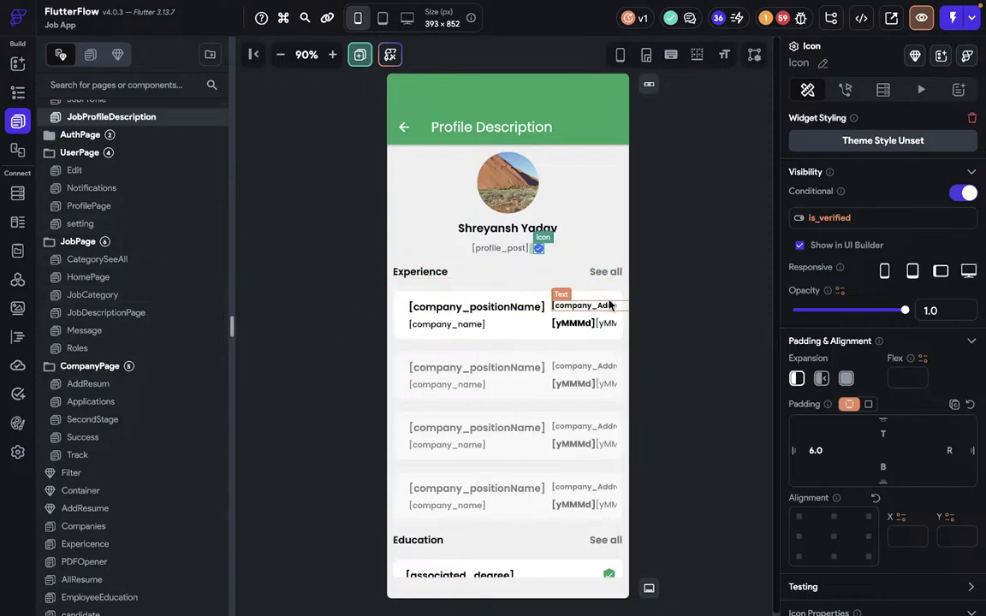
pyautogui.click(817, 217)
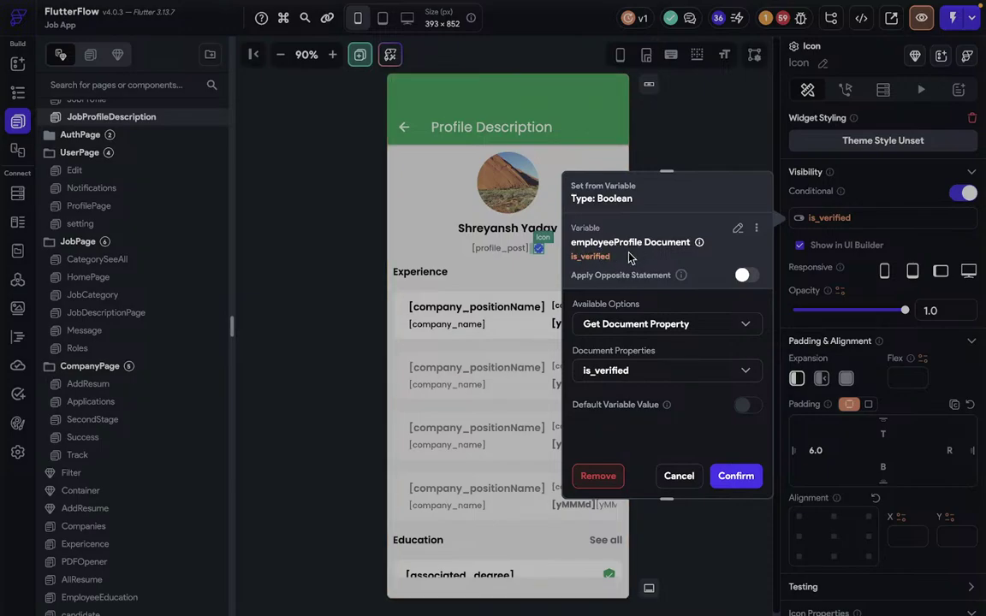
pyautogui.click(538, 253)
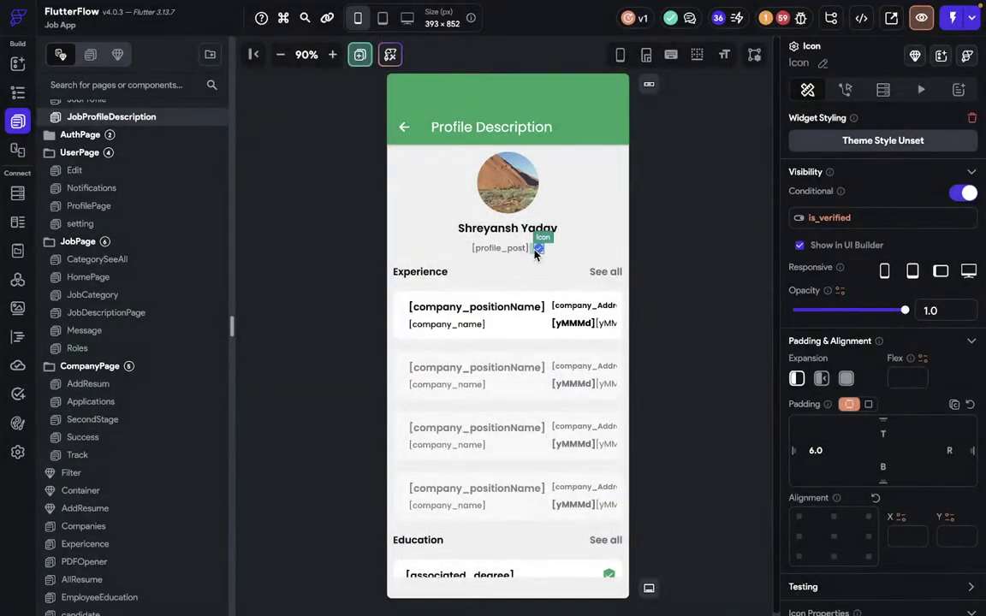
pyautogui.click(327, 205)
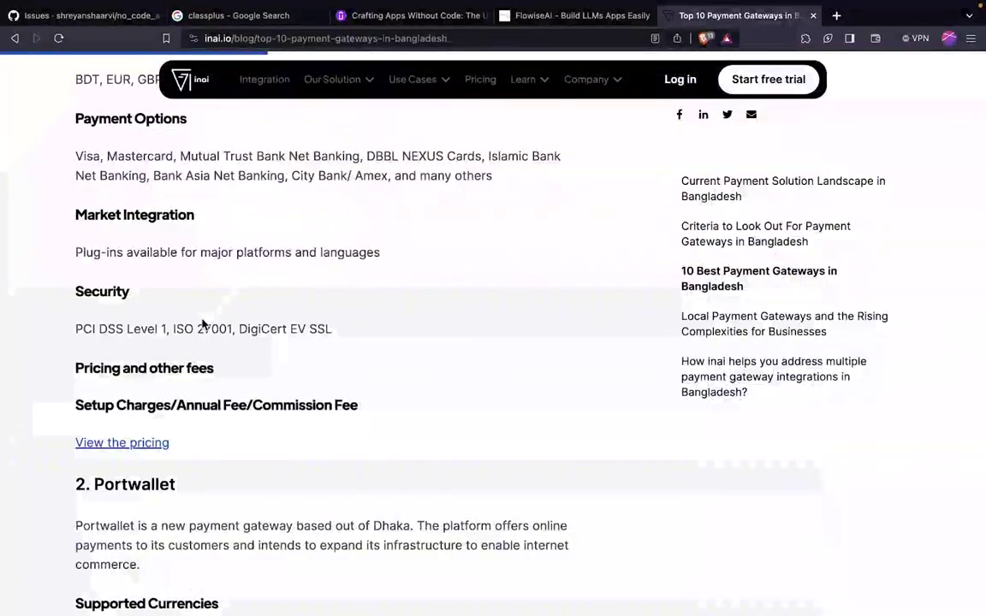
# Return to the payment gateways article in the browser, skim further entries, and search Google for "rocket payment gateway" in a new tab.
pyautogui.scroll(-5, 203, 324)
pyautogui.scroll(-10, 202, 323)
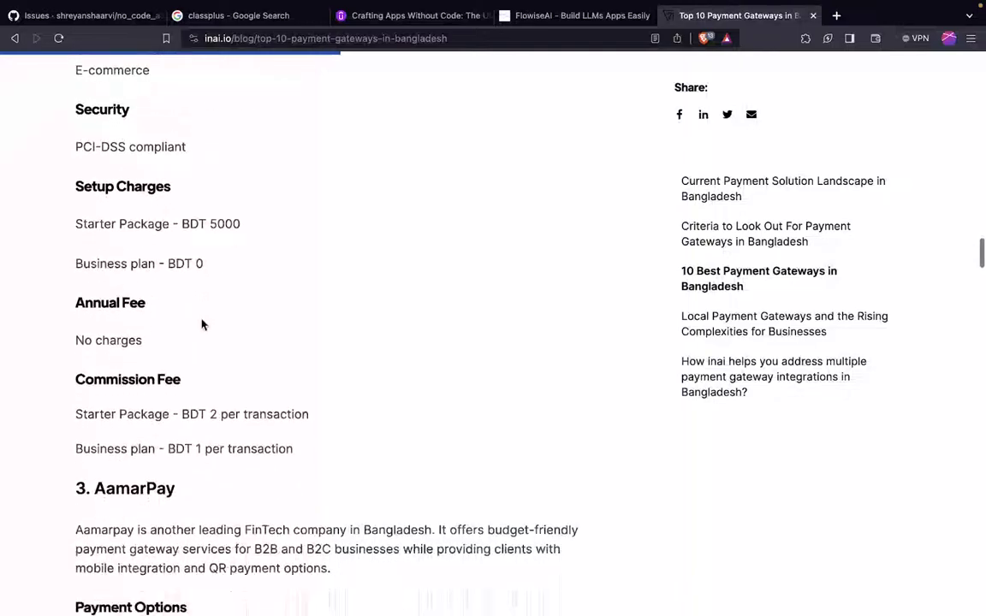
pyautogui.click(836, 16)
pyautogui.write('rocket')
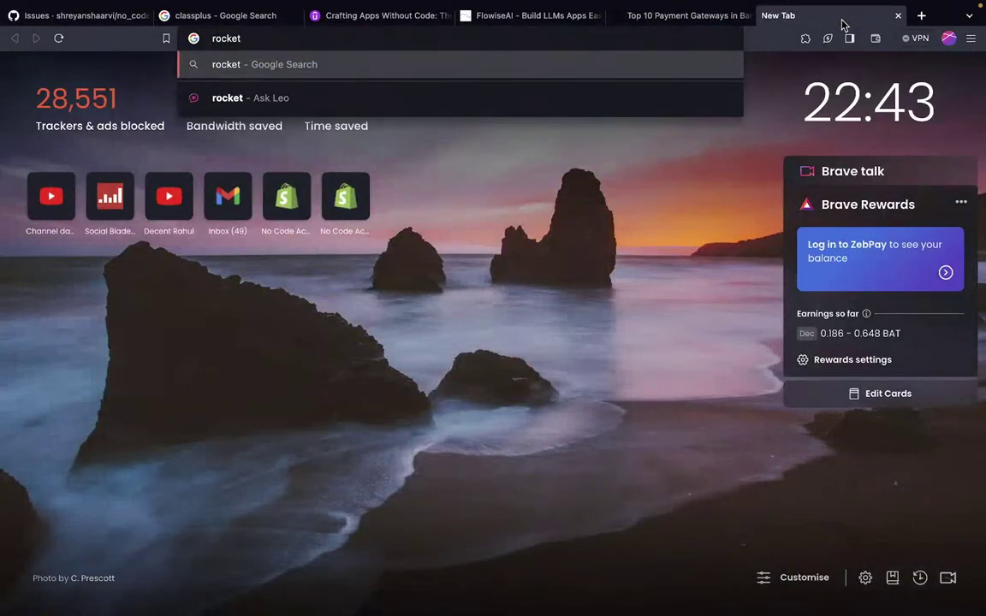
pyautogui.press('Return')
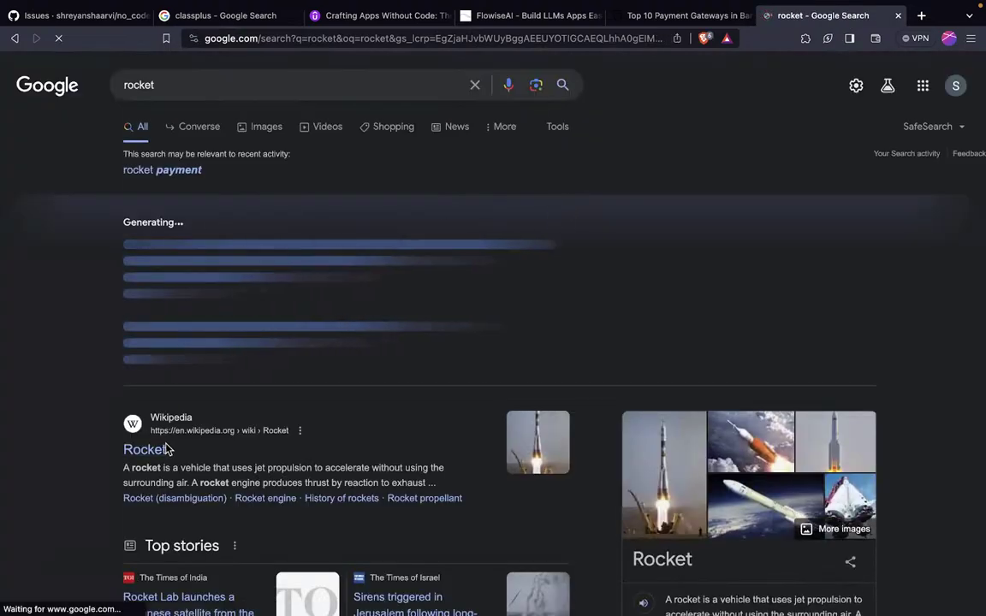
pyautogui.click(242, 89)
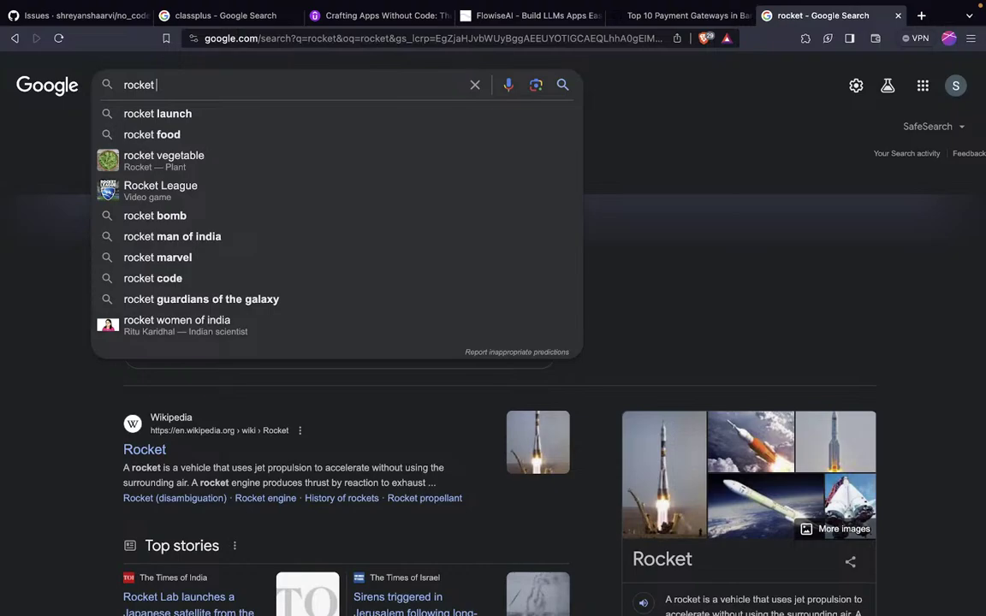
pyautogui.write('paym')
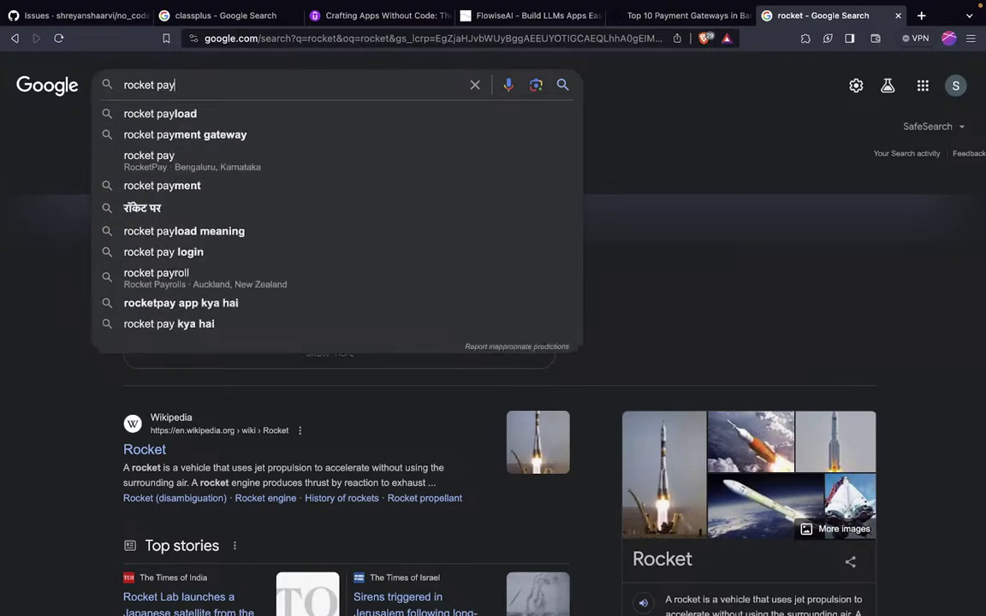
pyautogui.click(200, 120)
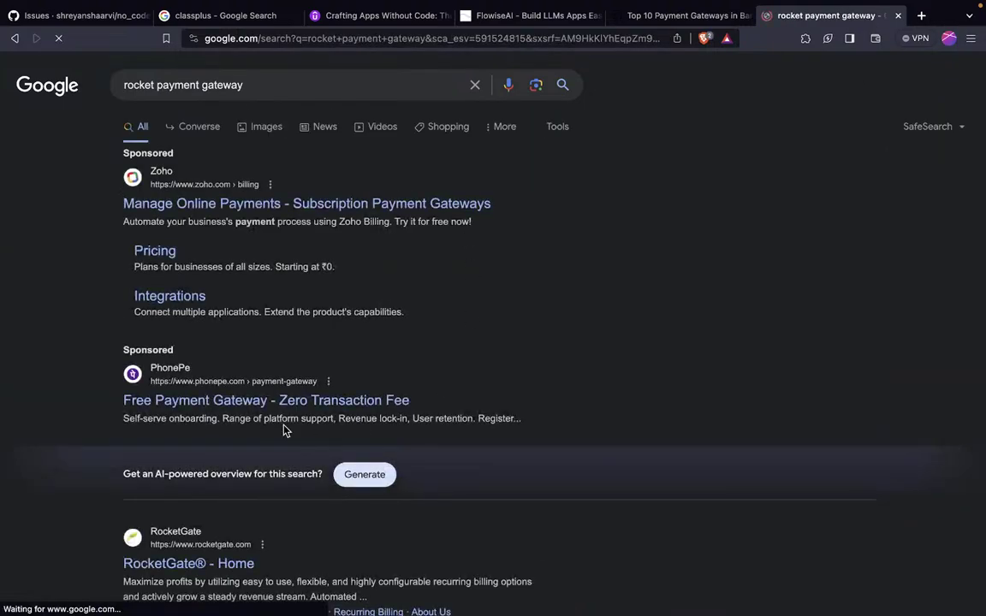
# Open the RocketGate home page from the results, return to the search and look through the remaining results.
pyautogui.scroll(-3, 273, 254)
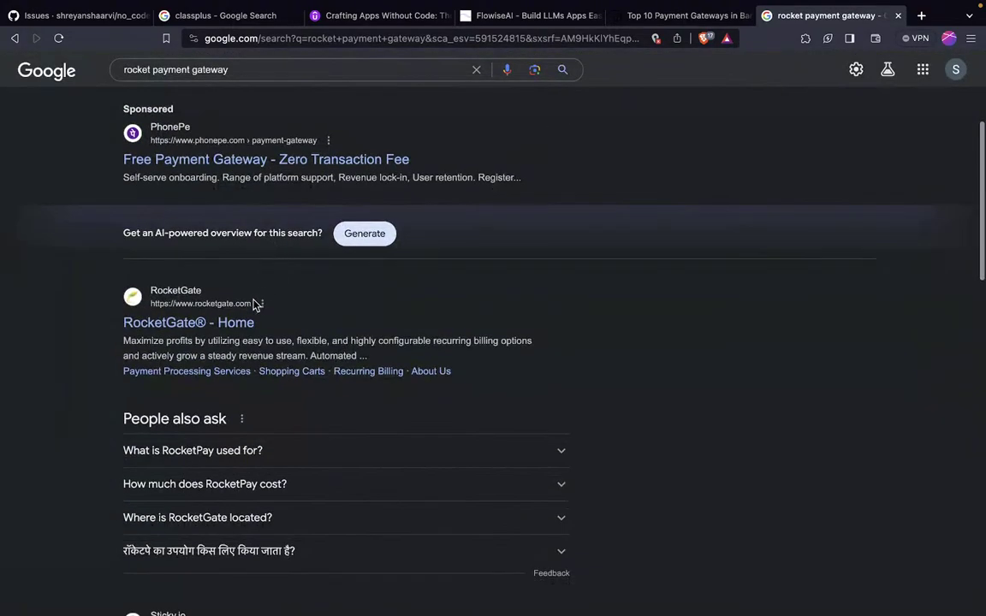
pyautogui.click(221, 326)
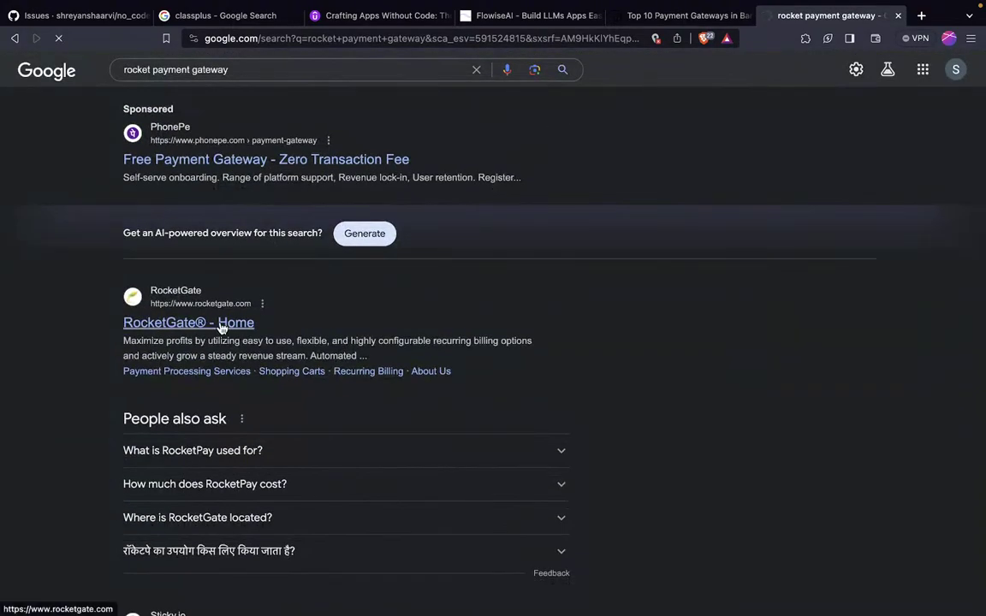
pyautogui.hscroll(-2, 158, 283)
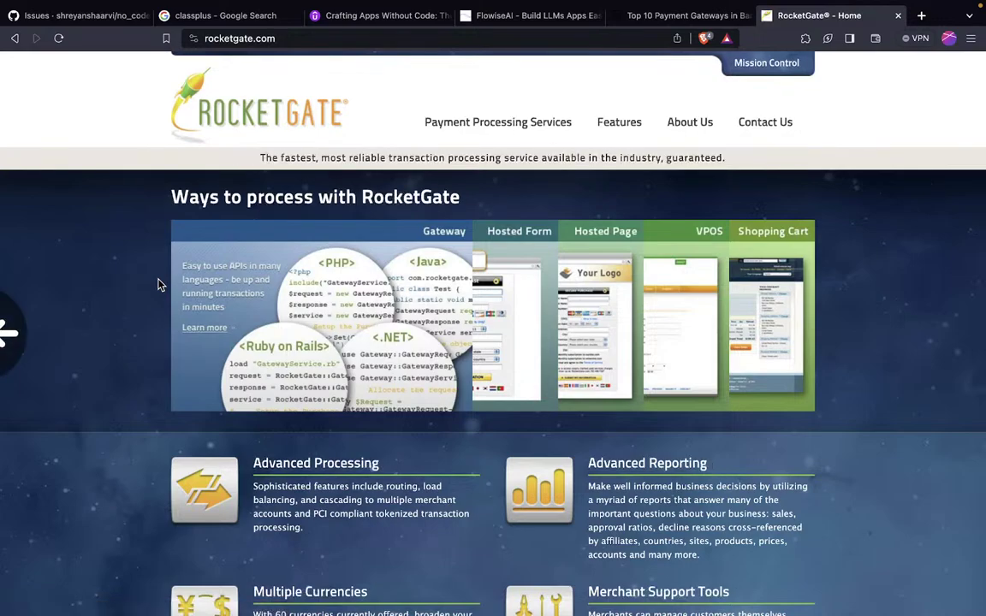
pyautogui.hscroll(-1, 158, 283)
pyautogui.scroll(-5, 158, 285)
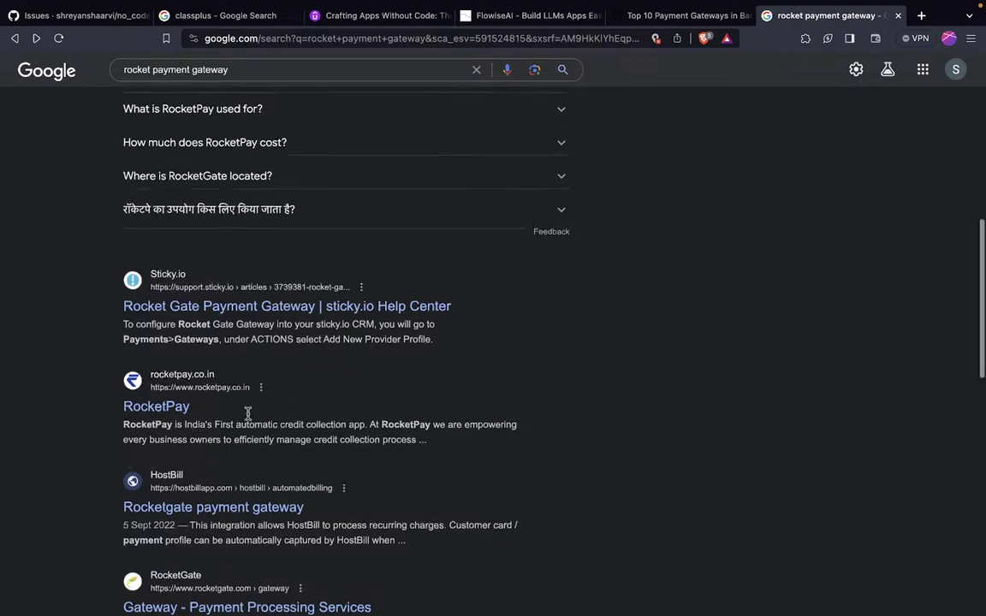
pyautogui.scroll(5, 247, 413)
# Search Google for SSLCOMMERZ and refine the query to "SSLCOMMERZ api".
pyautogui.click(347, 43)
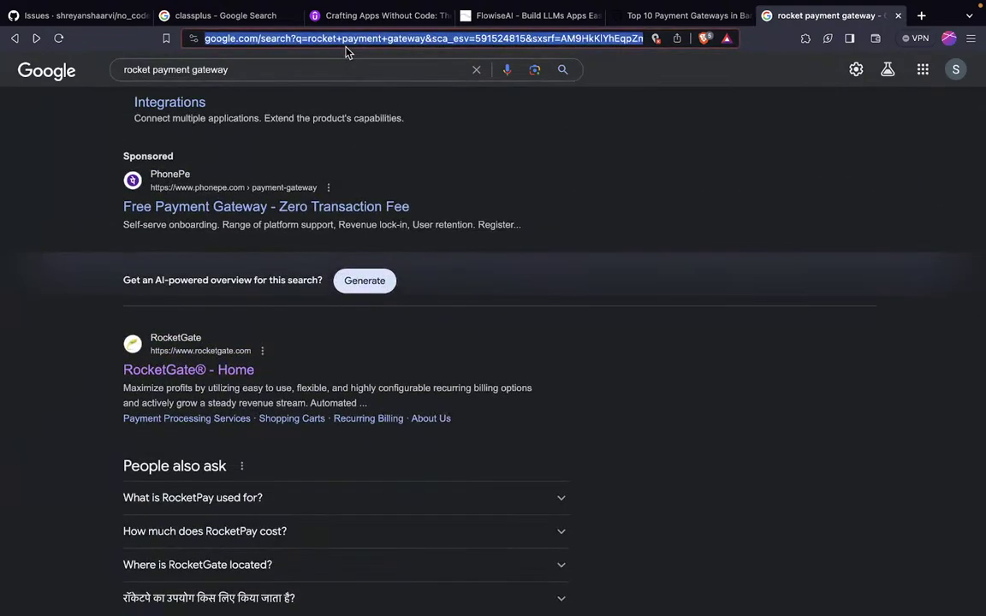
pyautogui.write('SS')
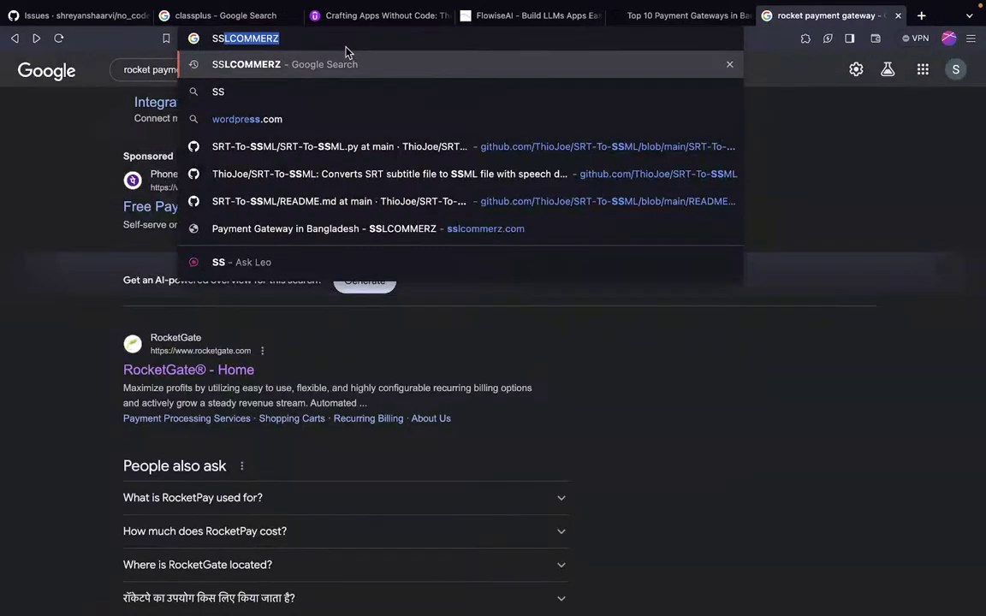
pyautogui.press('Return')
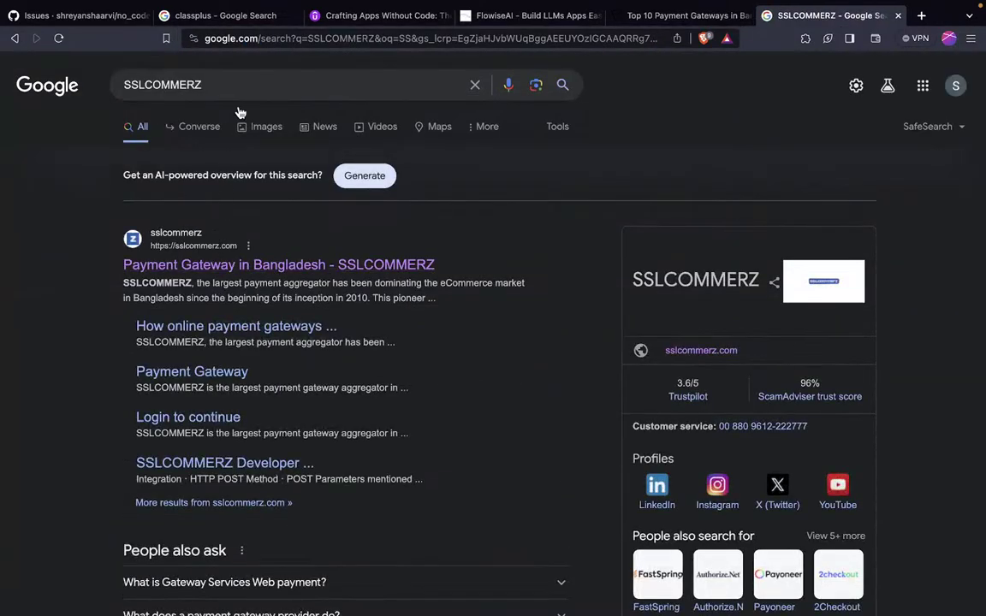
pyautogui.click(221, 84)
pyautogui.write('api')
pyautogui.press('Return')
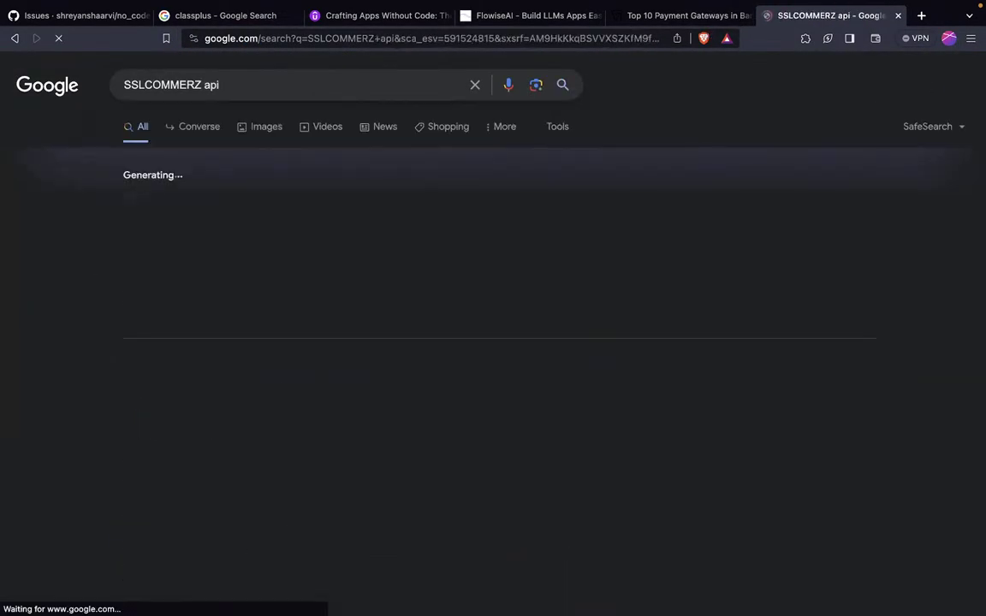
# Open the SSLCOMMERZ Developers page and read through its integration steps and SDK options.
pyautogui.click(214, 388)
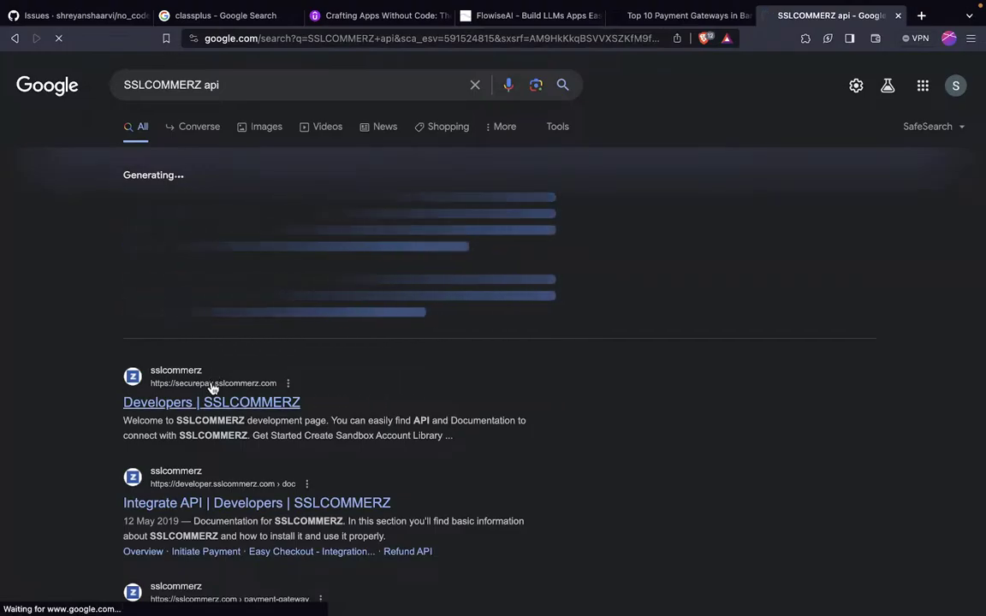
pyautogui.scroll(-10, 374, 367)
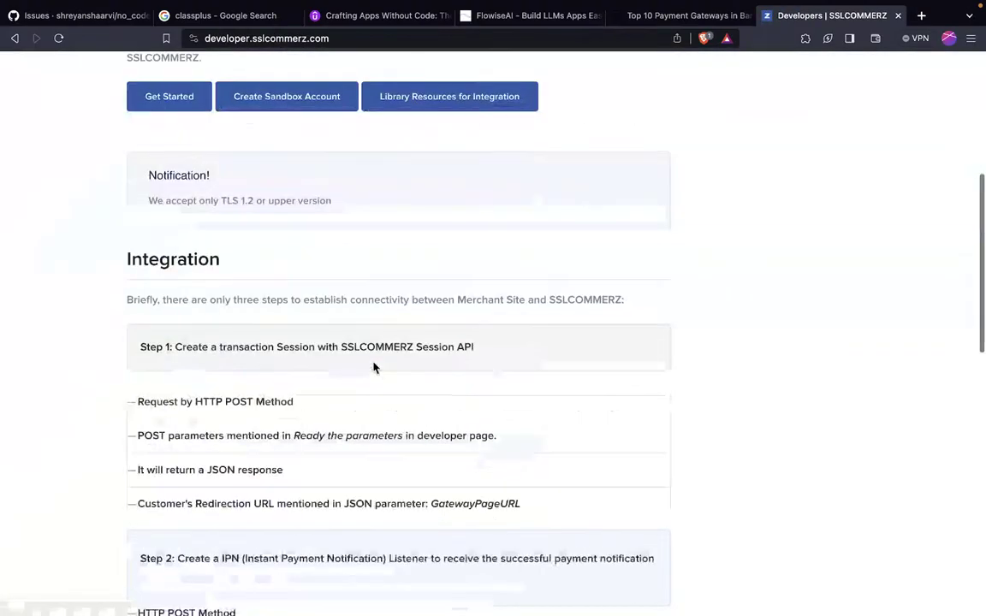
pyautogui.scroll(-5, 374, 367)
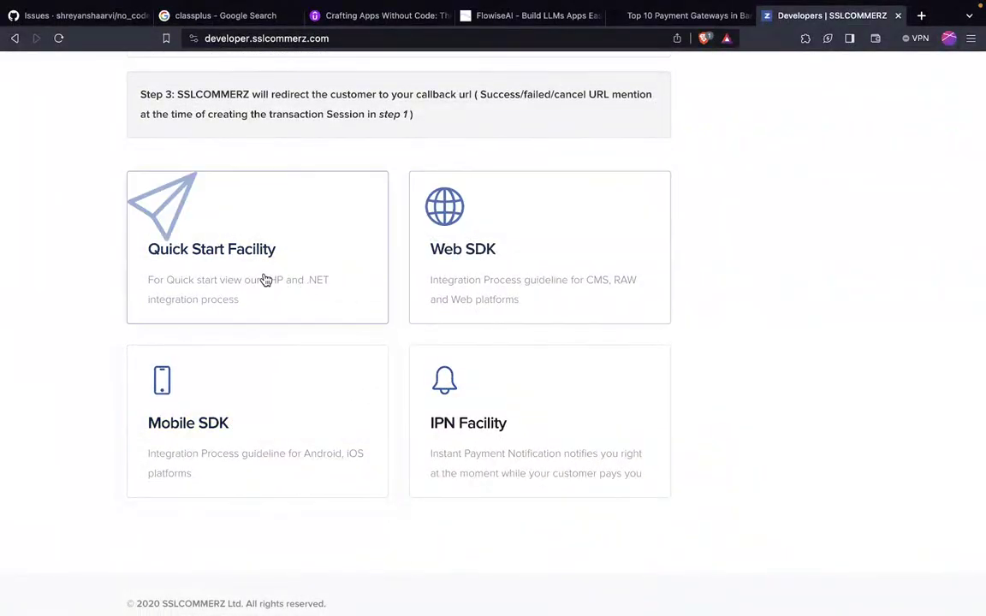
pyautogui.scroll(-1, 275, 277)
pyautogui.scroll(15, 279, 275)
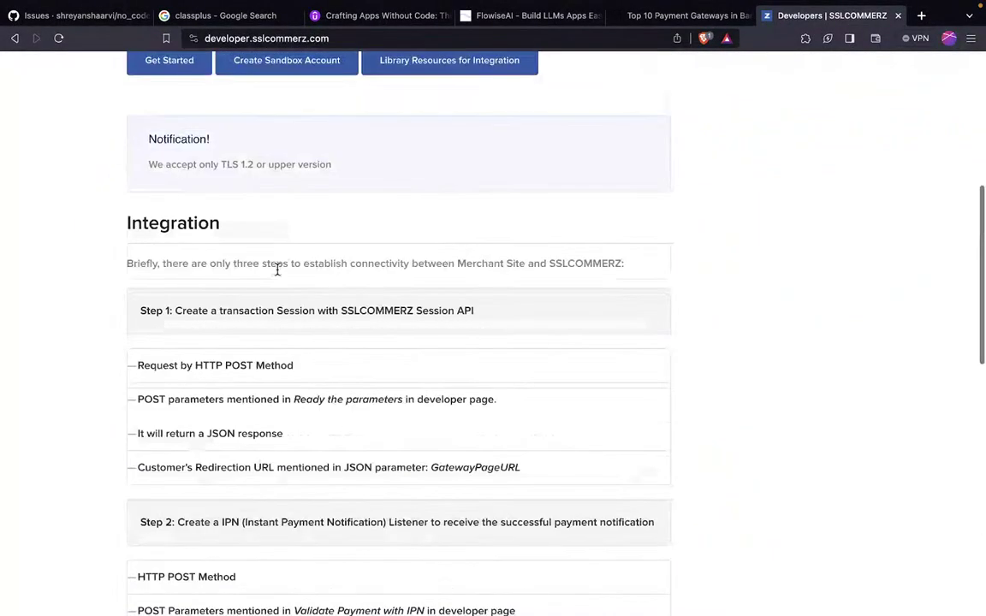
pyautogui.scroll(-3, 278, 275)
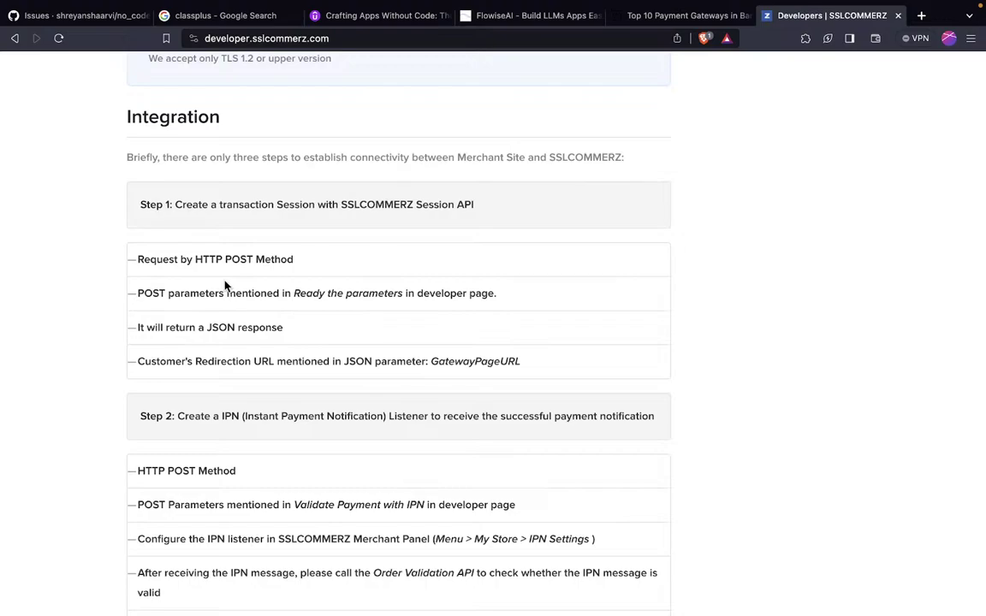
pyautogui.scroll(10, 225, 285)
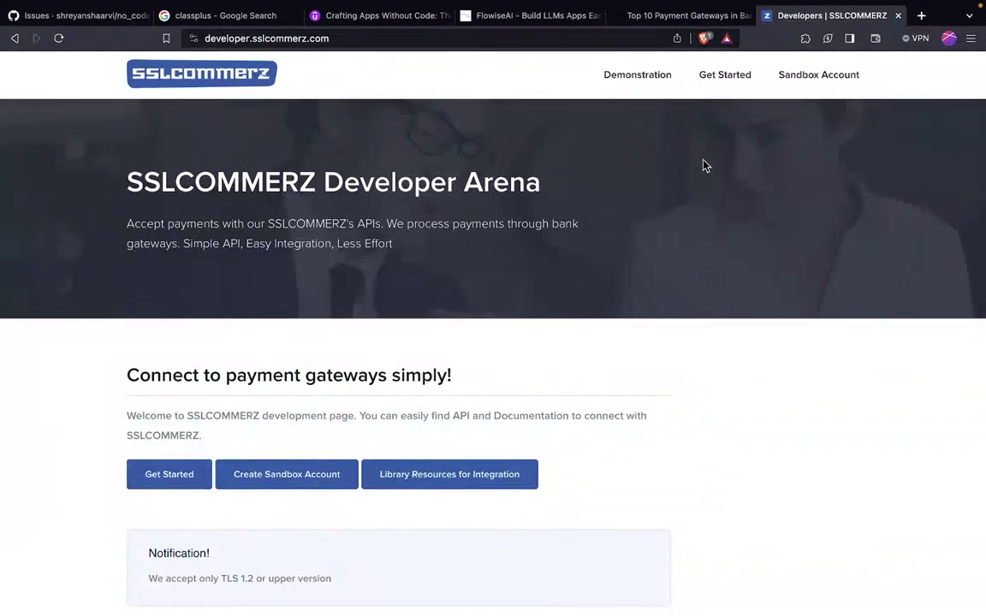
# Open the SSLCOMMERZ Sandbox Account registration page and look through the benefits of the sandbox.
pyautogui.click(819, 81)
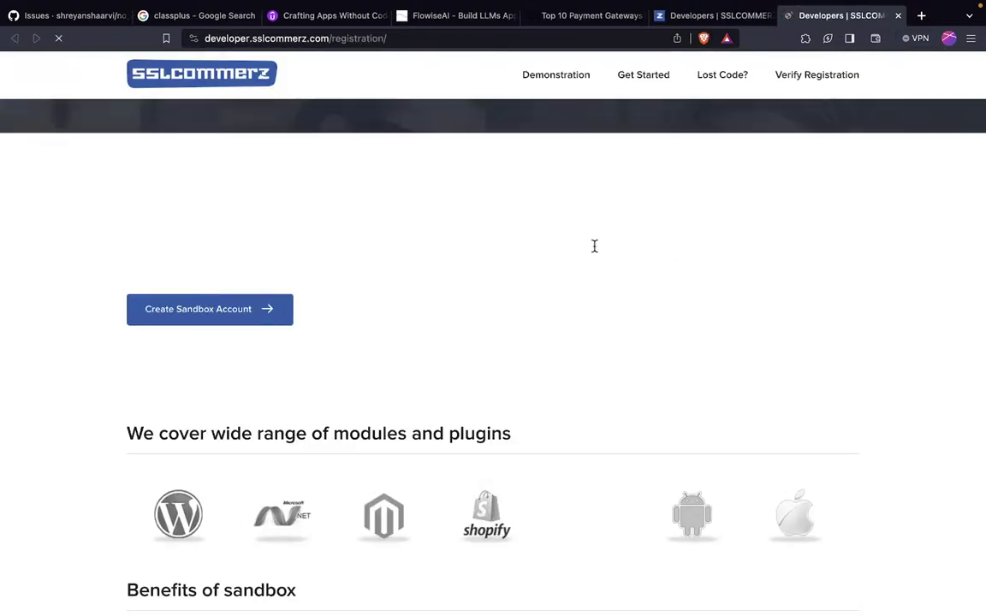
pyautogui.scroll(-5, 594, 246)
pyautogui.scroll(-6, 594, 251)
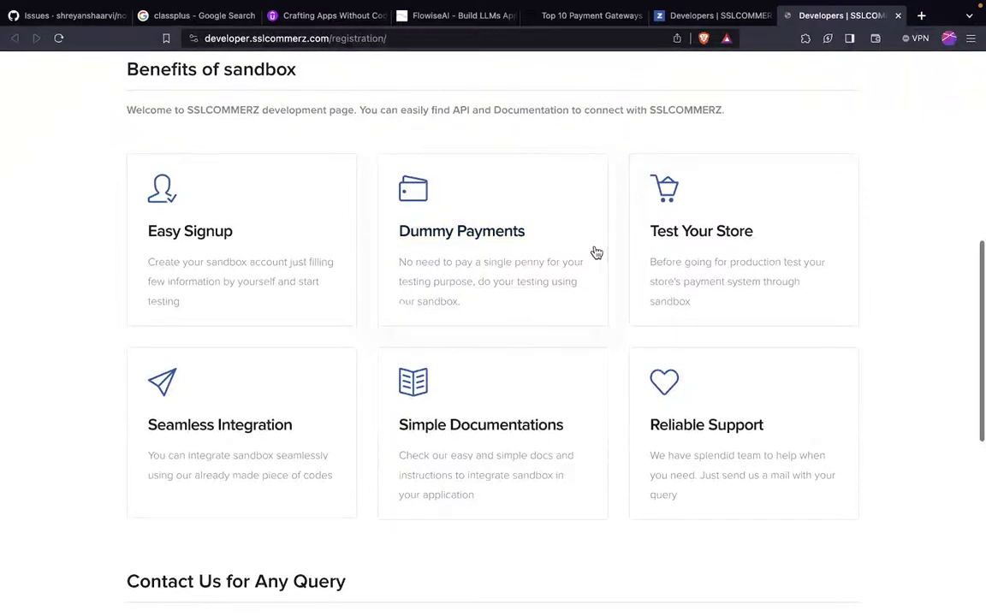
# Look through the rest of the SSLCOMMERZ sandbox page down to the contact form and return to its beginning.
pyautogui.scroll(-1, 597, 252)
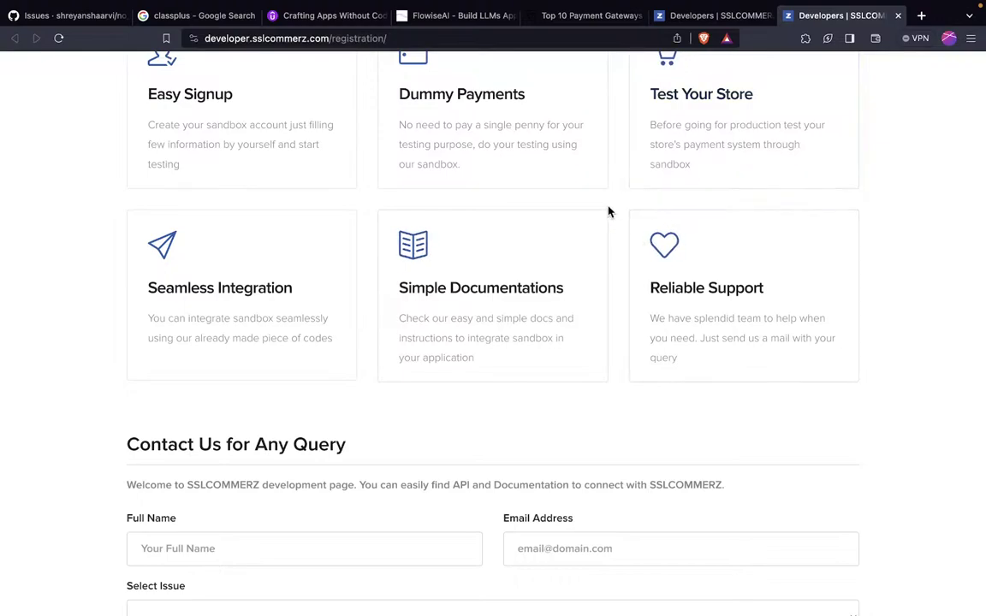
pyautogui.scroll(-5, 621, 207)
pyautogui.scroll(15, 621, 204)
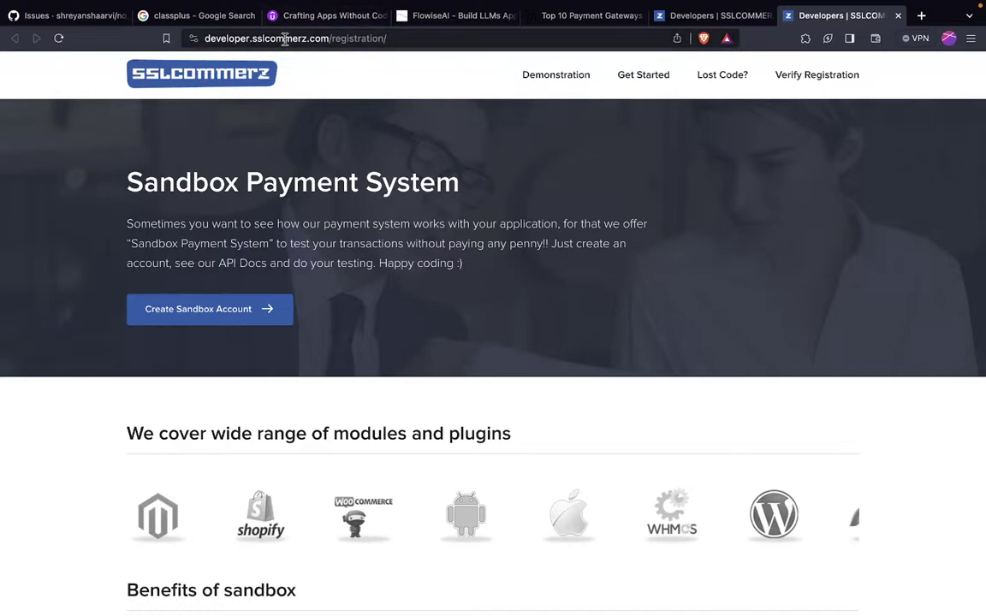
# Review the Udemy curriculum of the draft course "Crafting Apps Without Code" from Section 1 to its final lectures.
pyautogui.click(299, 17)
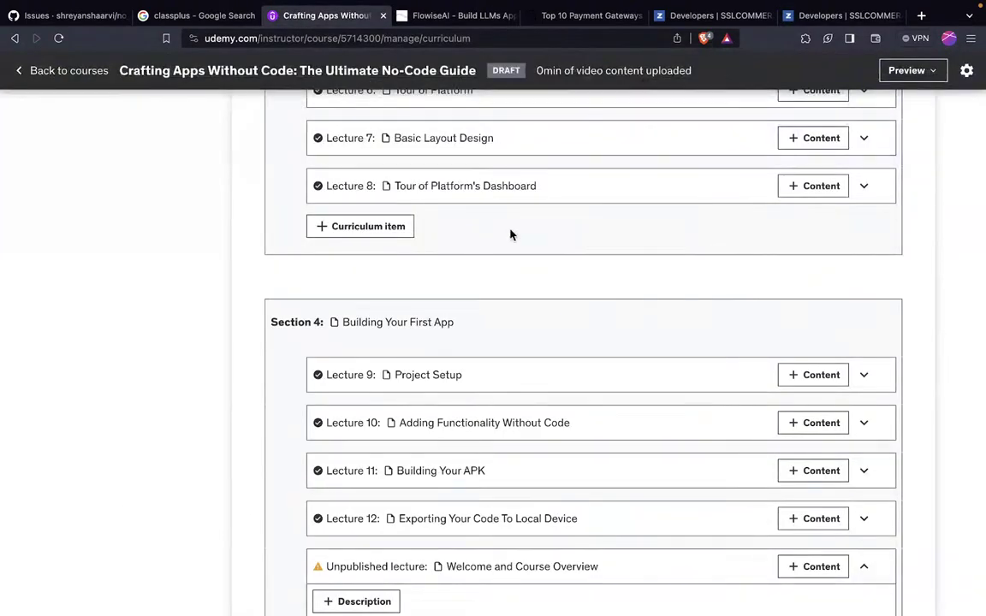
pyautogui.scroll(15, 510, 235)
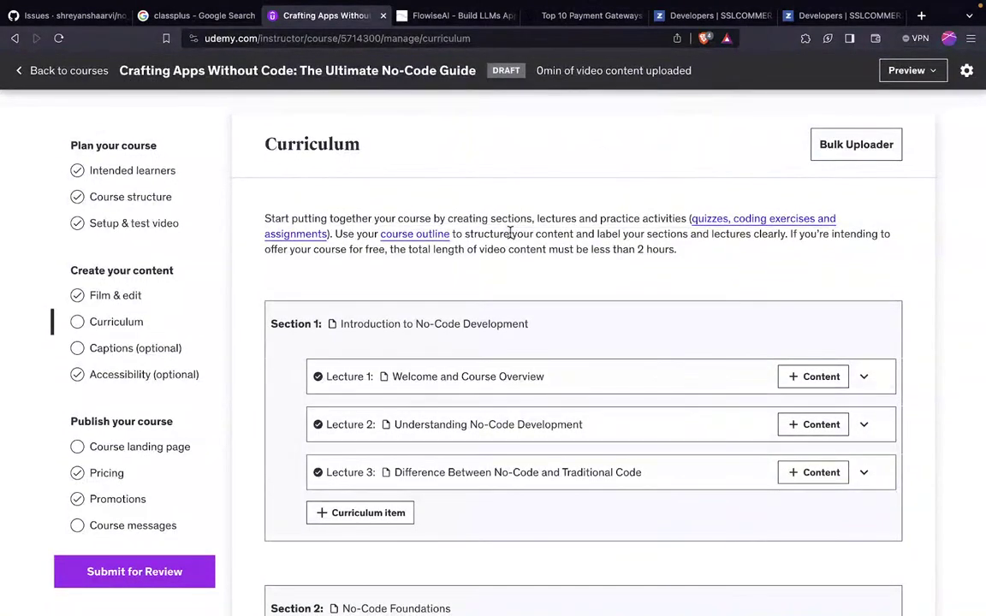
pyautogui.scroll(-10, 455, 303)
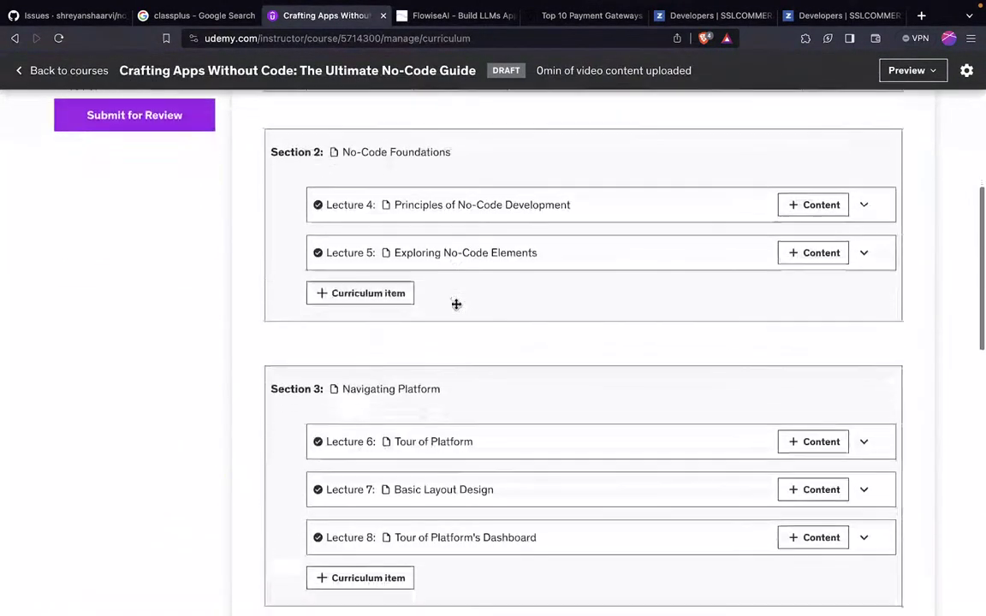
pyautogui.scroll(-8, 456, 308)
# Switch to FlutterFlow and inspect the visibility condition of the verified badge icon on JobProfileDescription, then cancel without changes.
pyautogui.hotkey('ctrl', 'Right')
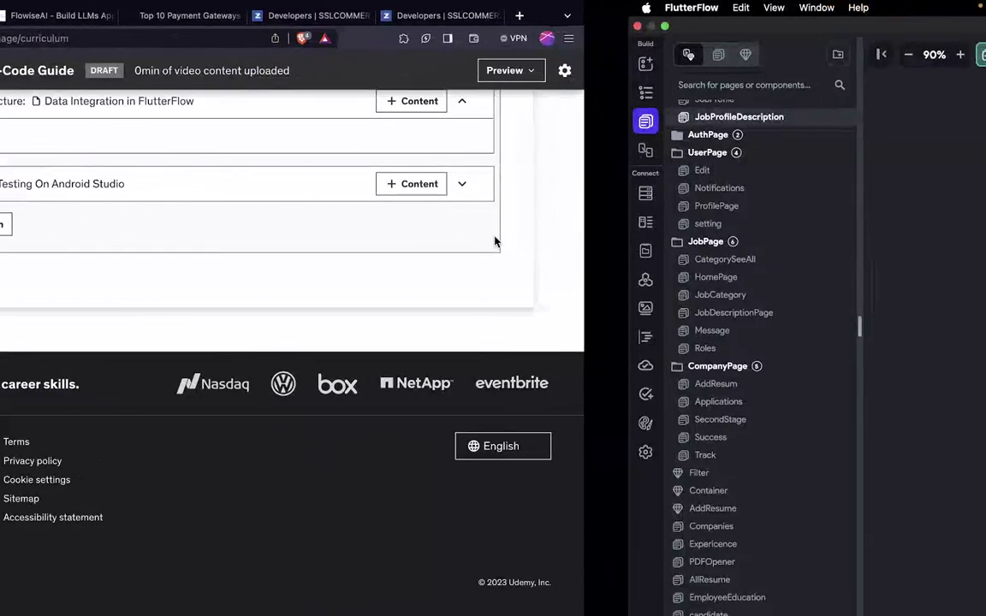
pyautogui.hotkey('ctrl', 'Right')
pyautogui.hotkey('ctrl', 'Left')
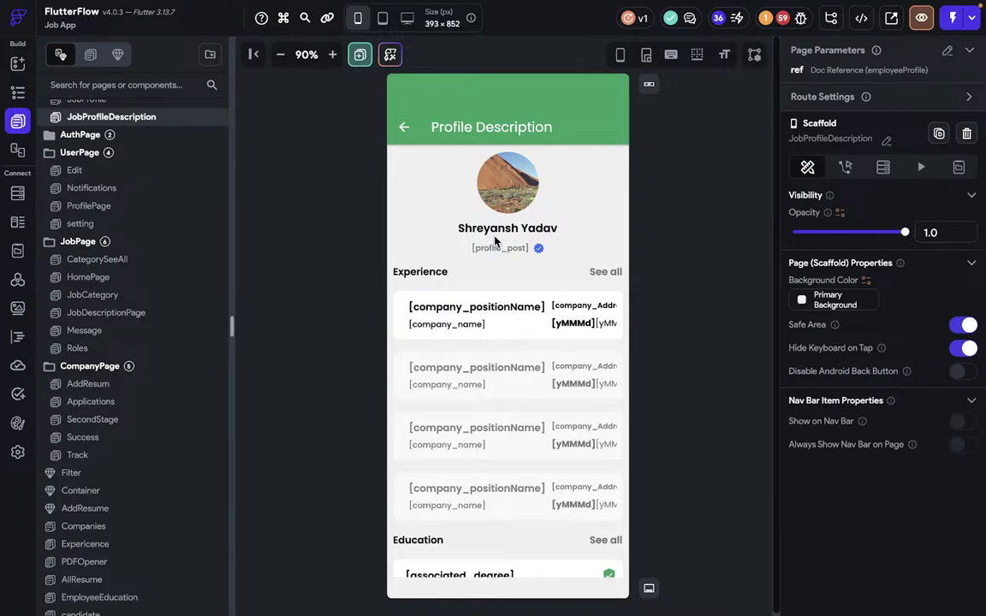
pyautogui.click(538, 247)
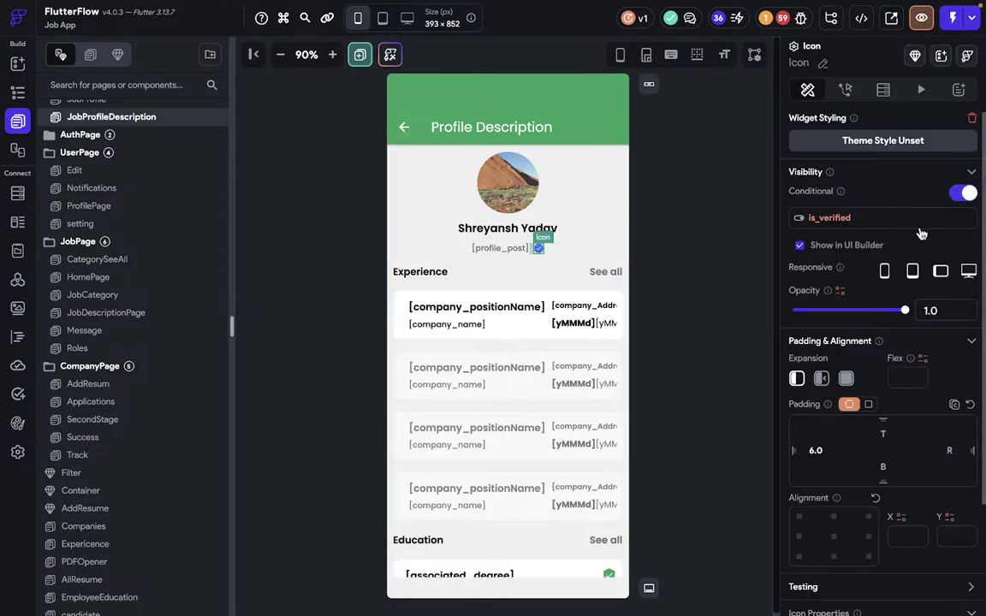
pyautogui.click(828, 217)
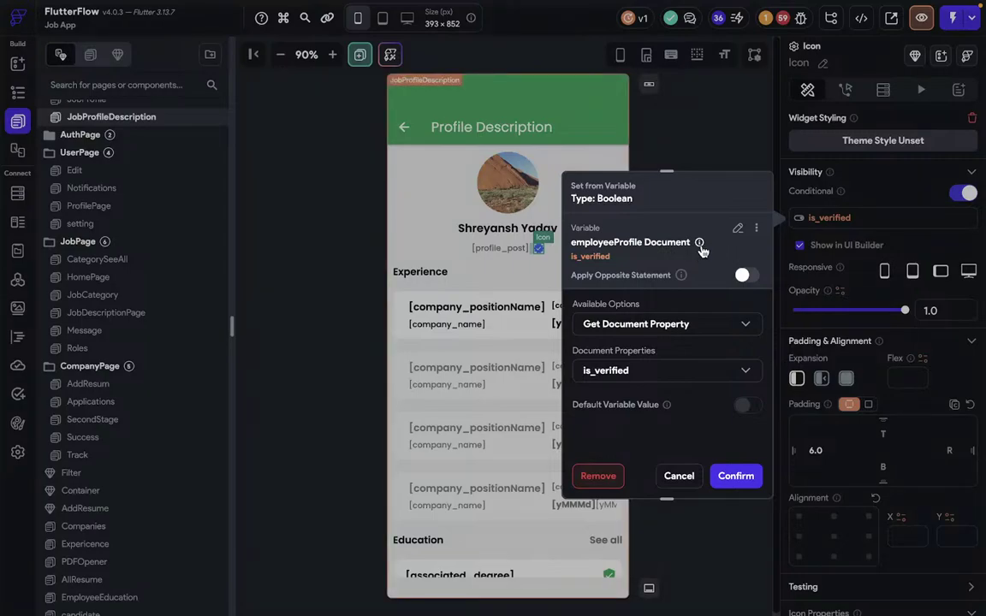
pyautogui.click(681, 477)
pyautogui.click(695, 357)
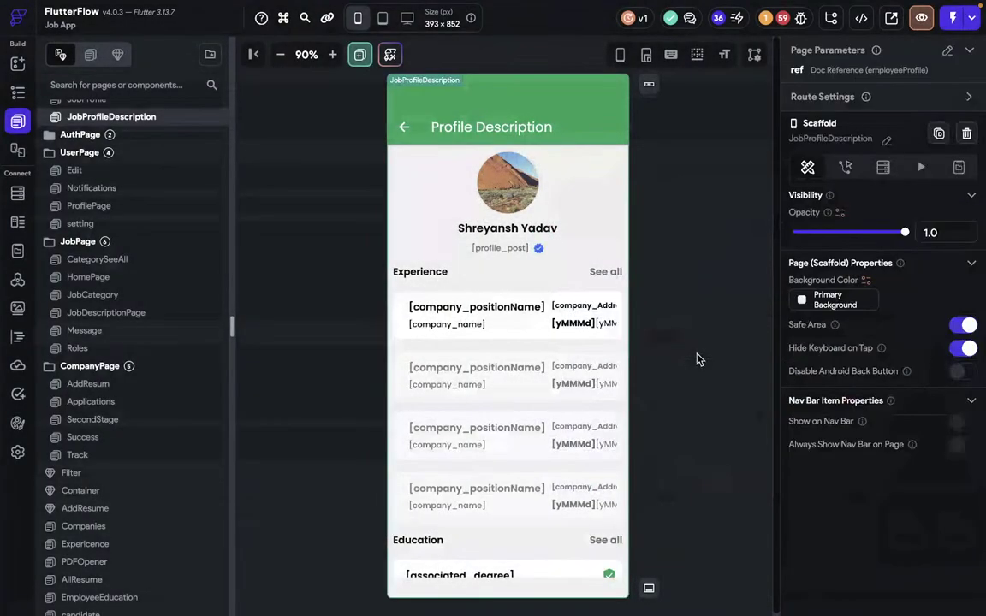
# Check the JobProfileDescription page's backend query and reopen the verified badge icon's visibility condition.
pyautogui.click(883, 167)
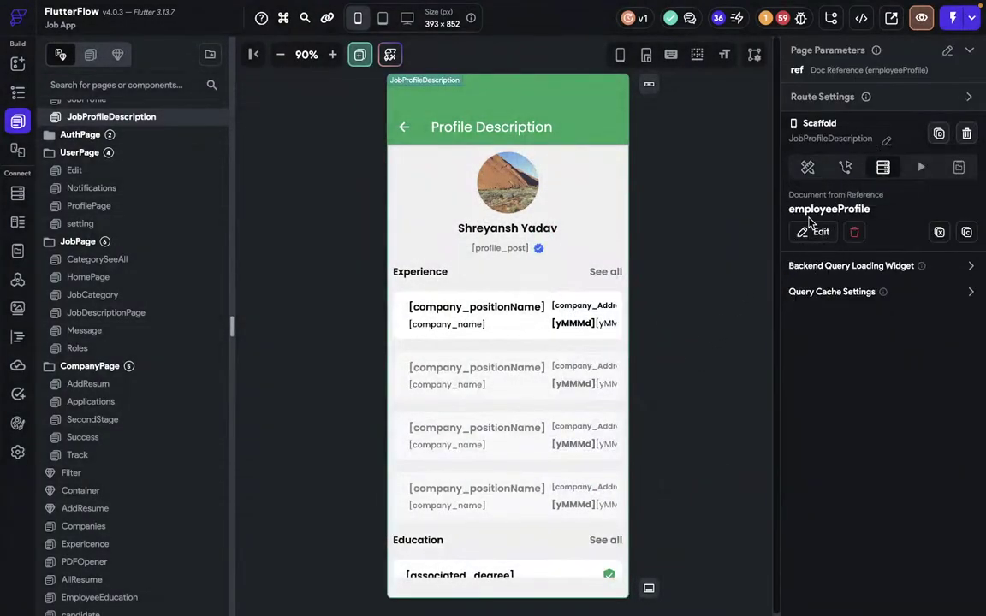
pyautogui.click(538, 248)
pyautogui.click(873, 222)
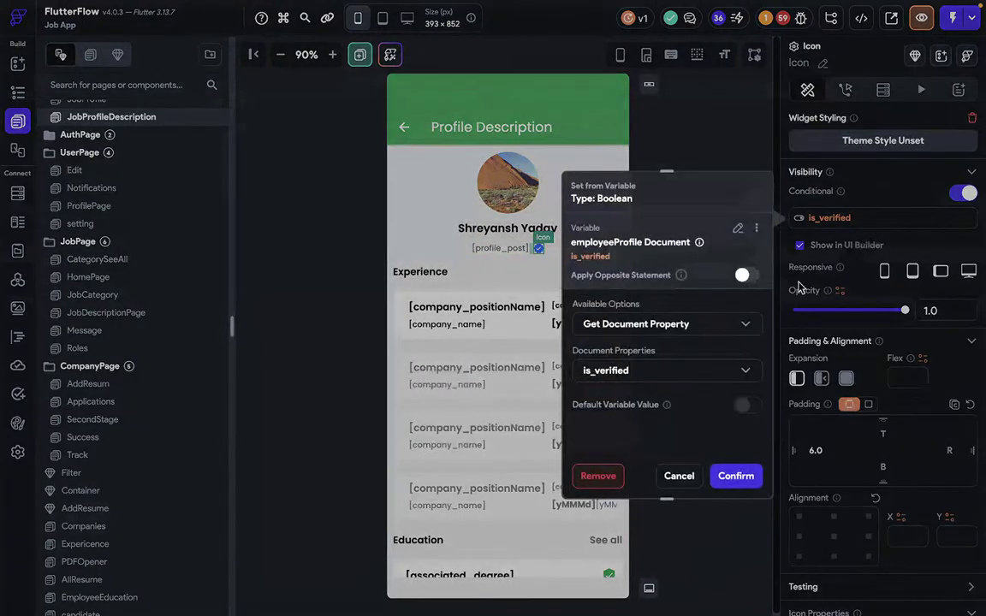
pyautogui.click(698, 175)
pyautogui.click(834, 219)
# Examine the employeeProfile document properties available for the badge's visibility condition, keep is_verified, and dismiss the dialog.
pyautogui.click(649, 378)
pyautogui.click(640, 430)
pyautogui.click(652, 376)
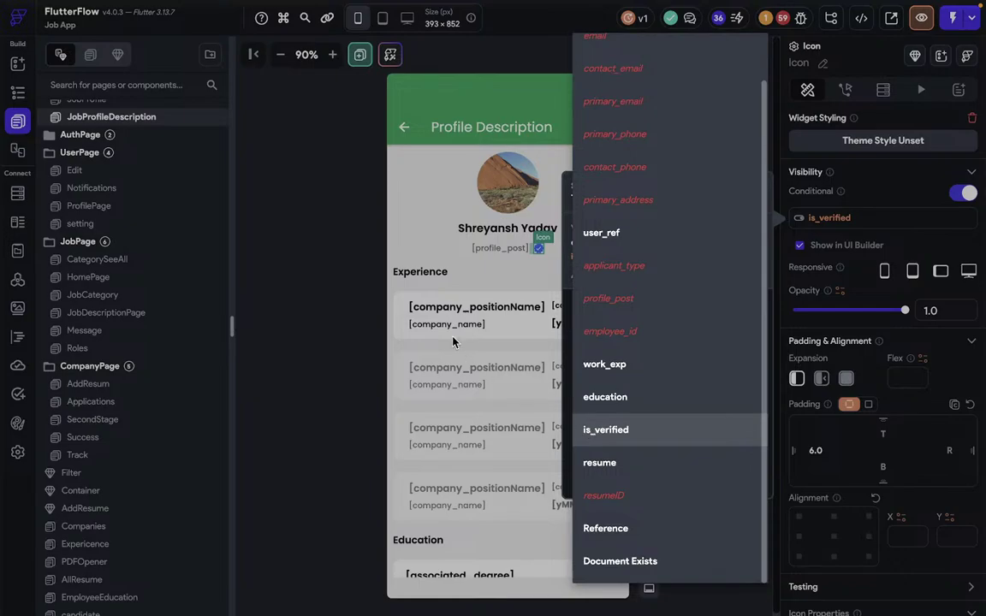
pyautogui.click(590, 431)
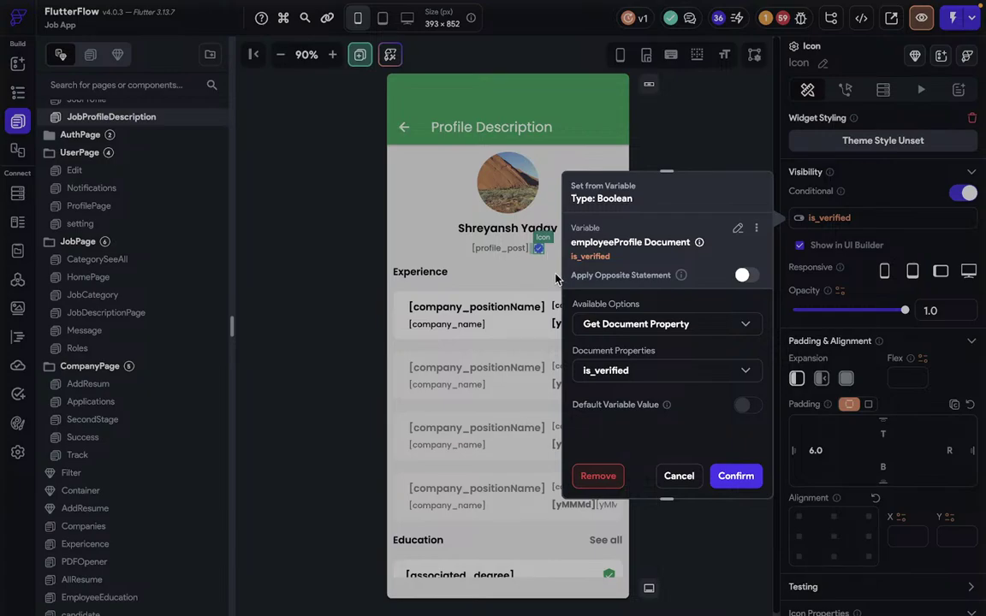
pyautogui.click(673, 370)
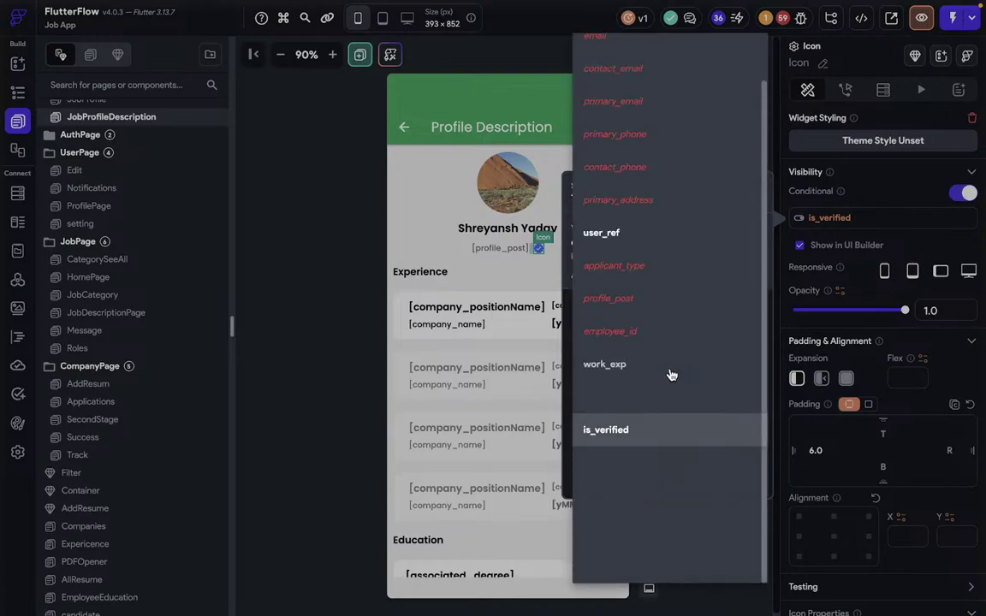
pyautogui.click(535, 346)
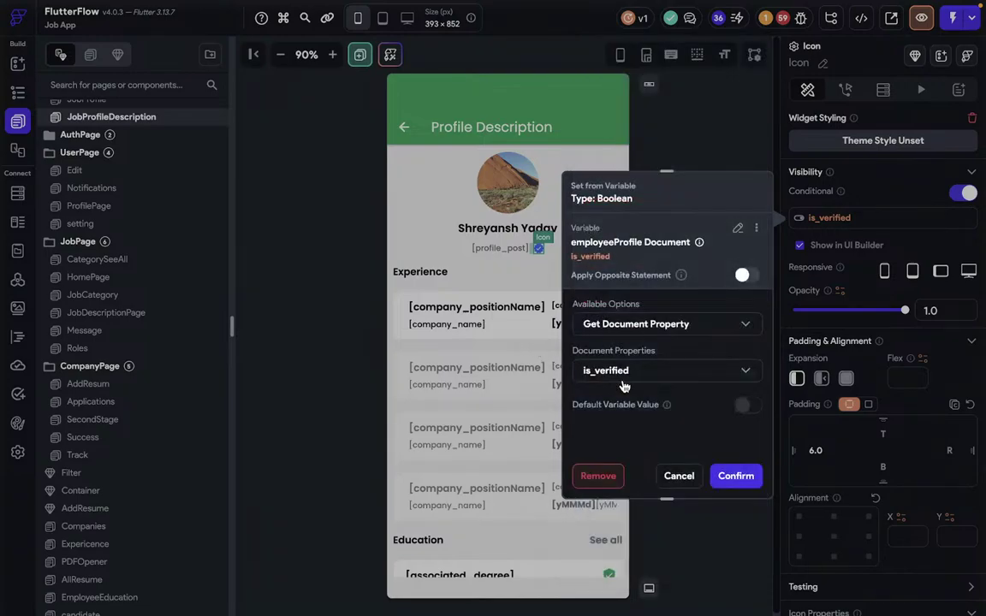
pyautogui.click(622, 384)
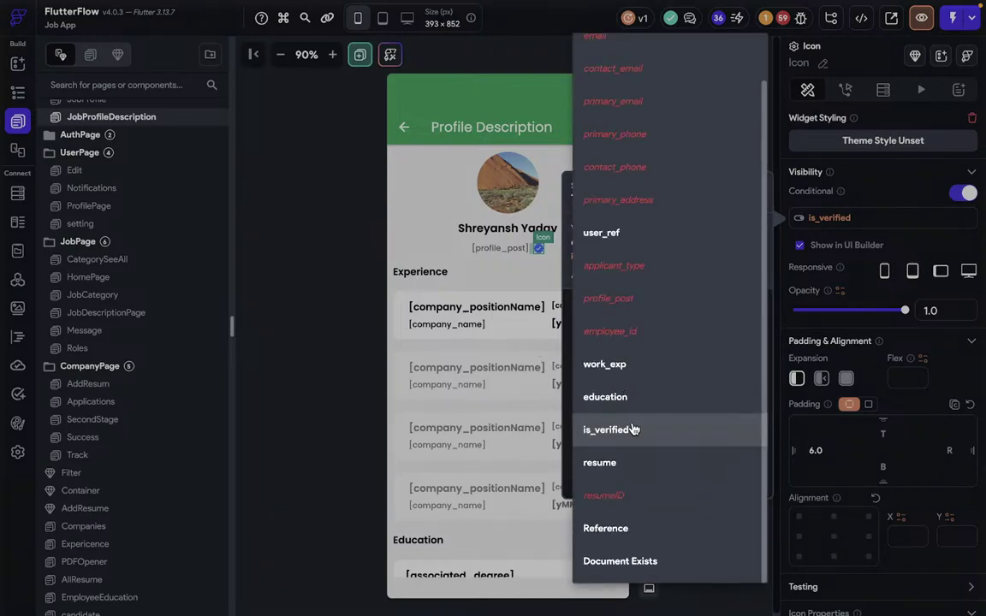
pyautogui.click(549, 390)
pyautogui.click(548, 390)
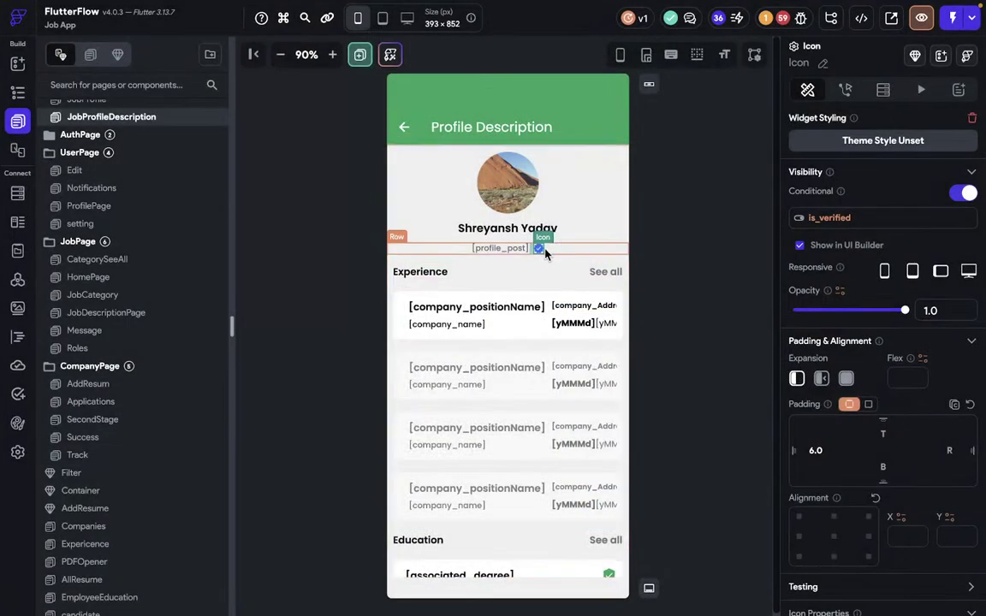
# Inspect the IconButton's Create Document action behind the first Firestore error in the project issues, then close it.
pyautogui.click(780, 18)
pyautogui.click(692, 119)
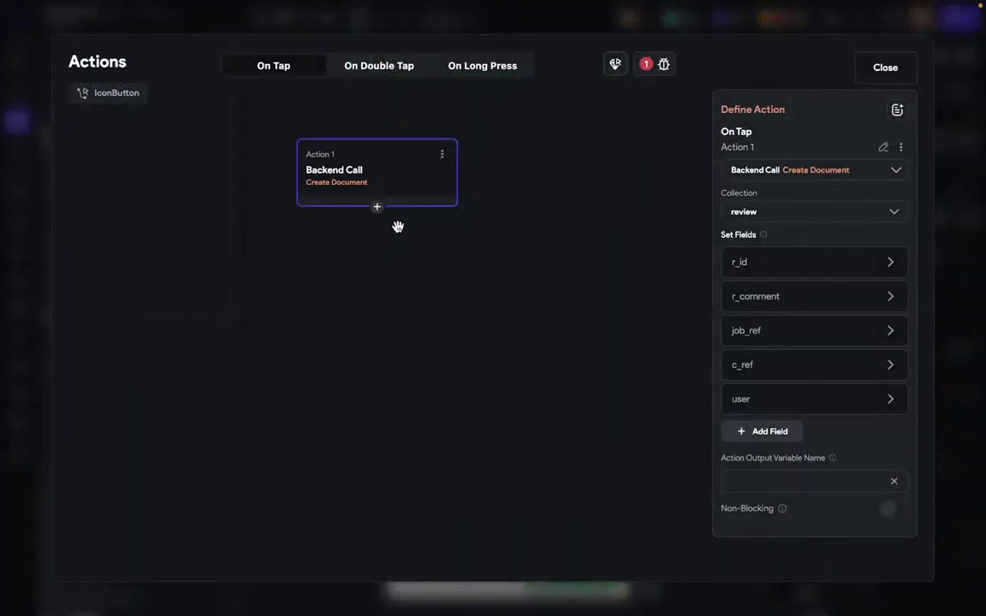
pyautogui.click(885, 68)
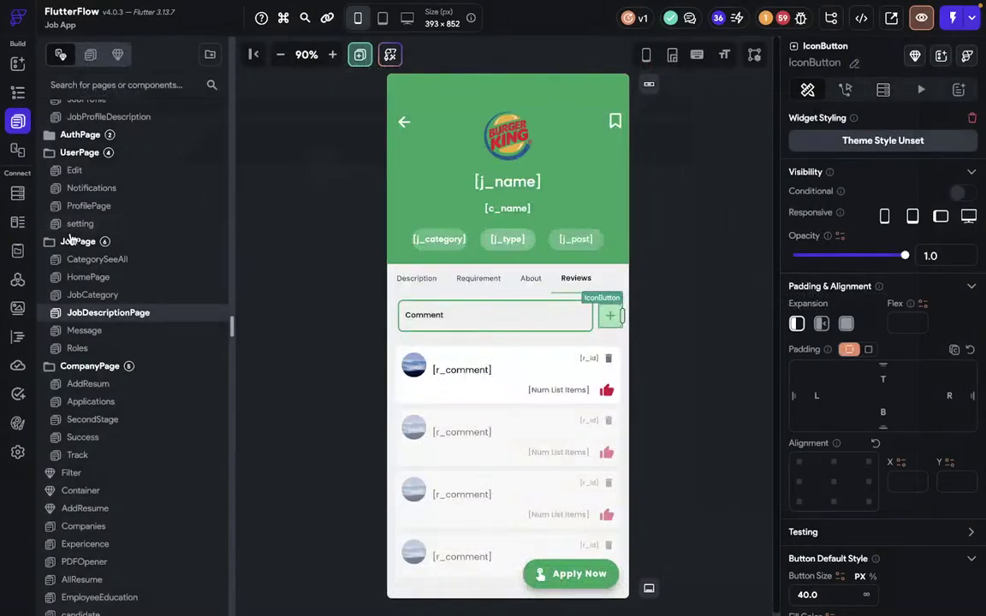
# View the project's Firestore collections and its Firebase settings.
pyautogui.click(18, 194)
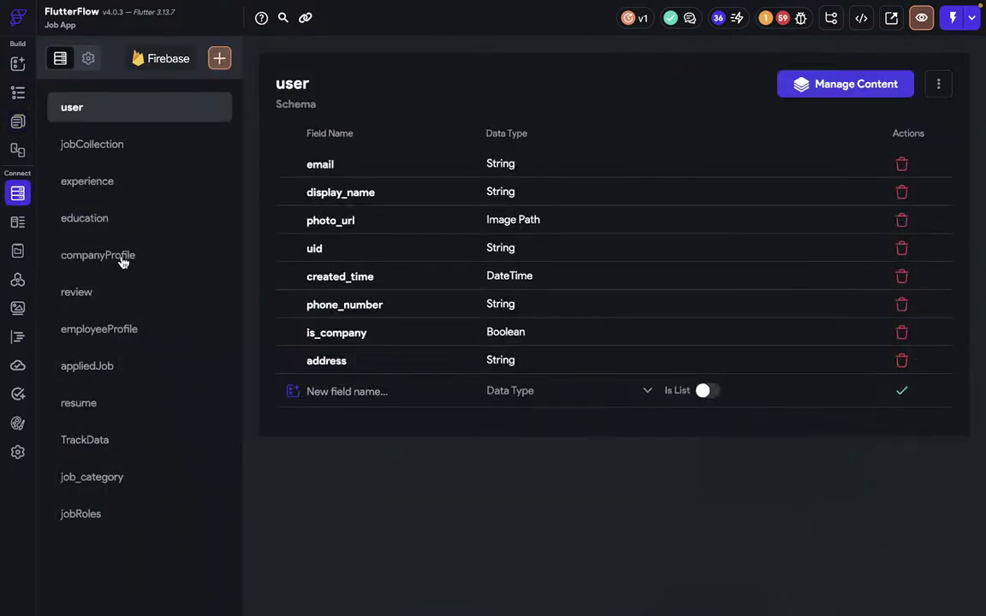
pyautogui.click(18, 452)
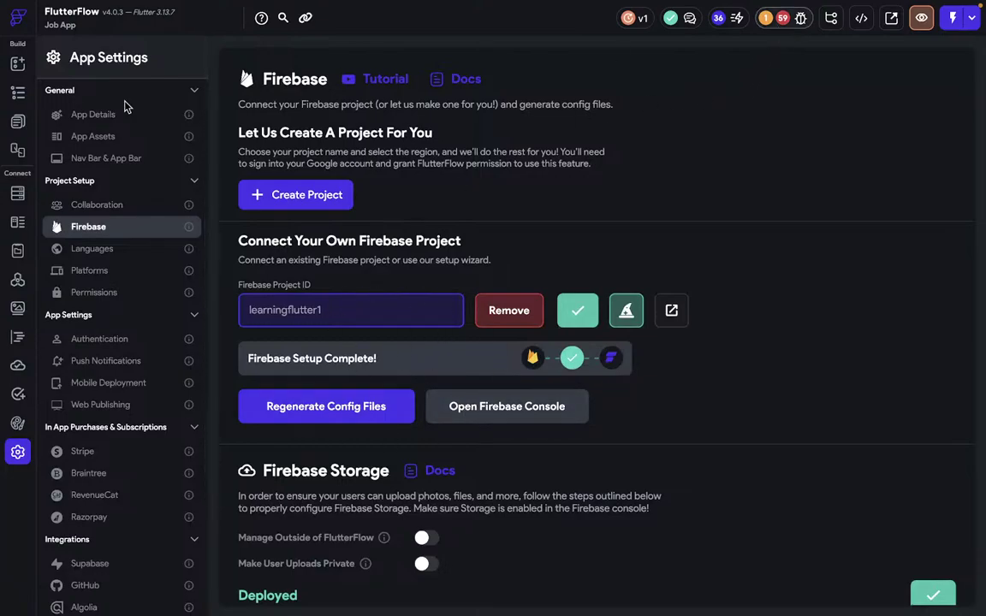
# Return to the review IconButton's action through the first error for the "user" field and close the action editor.
pyautogui.click(774, 17)
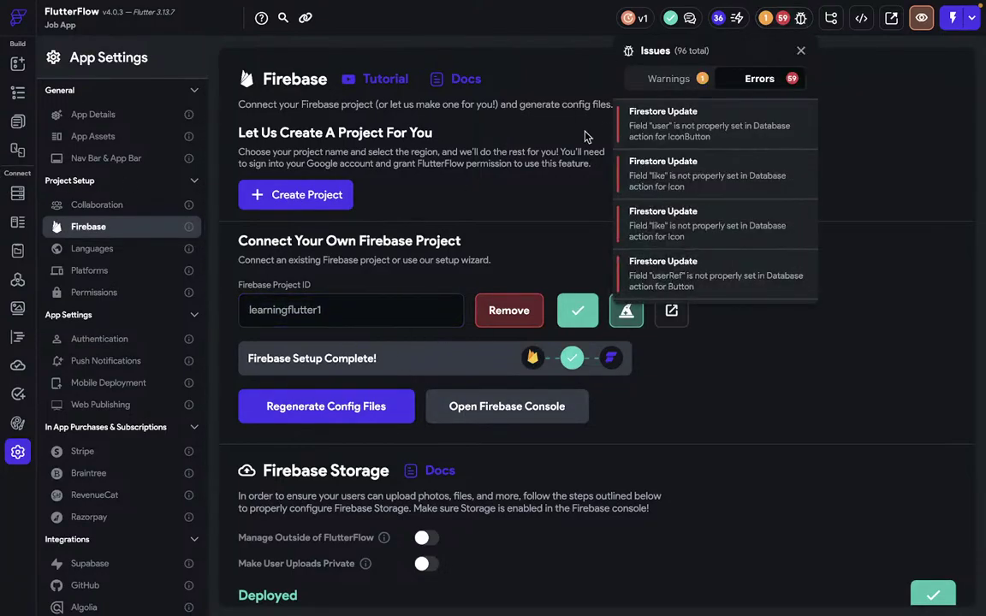
pyautogui.click(655, 130)
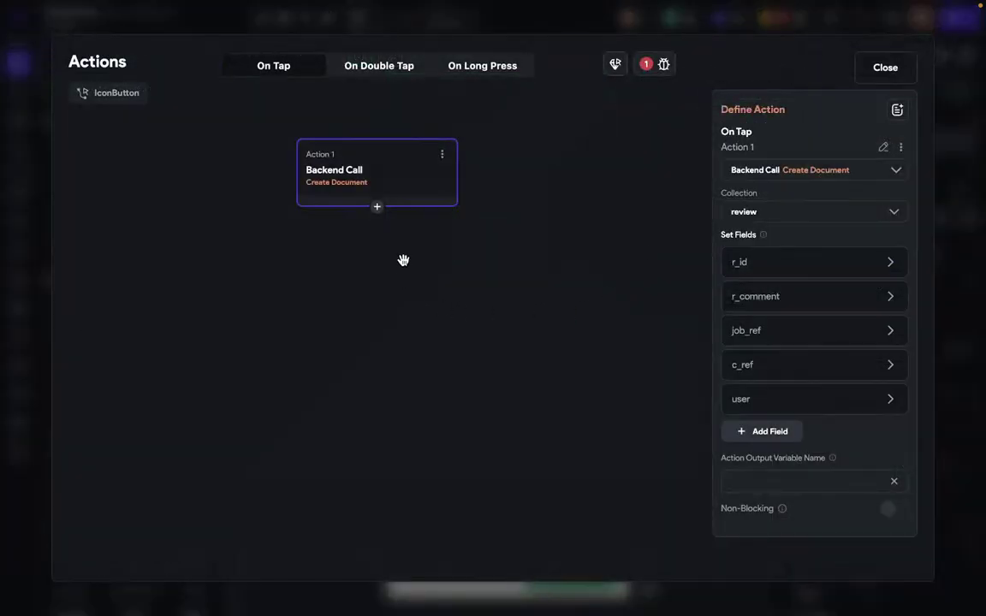
pyautogui.click(885, 68)
pyautogui.click(686, 270)
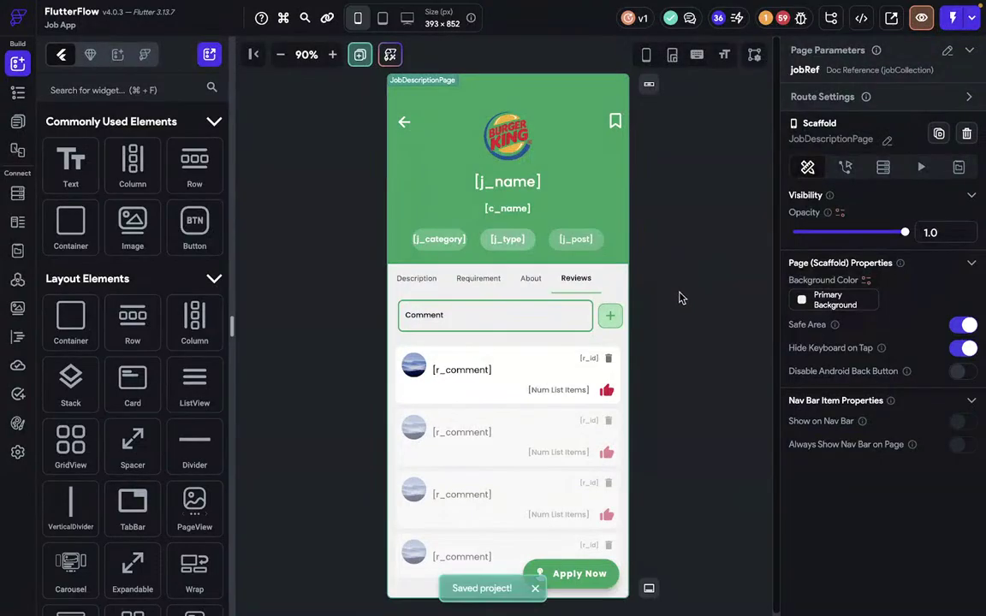
# Inspect the "like" field in the thumbs-up icon's Update Document action, then close the action flow editor and deselect the icon.
pyautogui.click(606, 390)
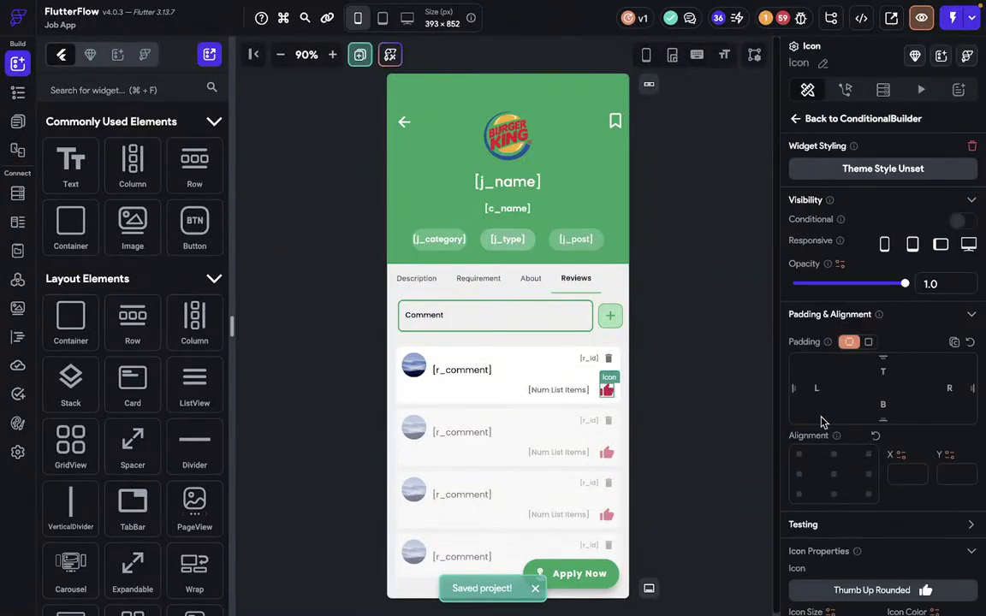
pyautogui.scroll(-2, 820, 422)
pyautogui.scroll(2, 856, 273)
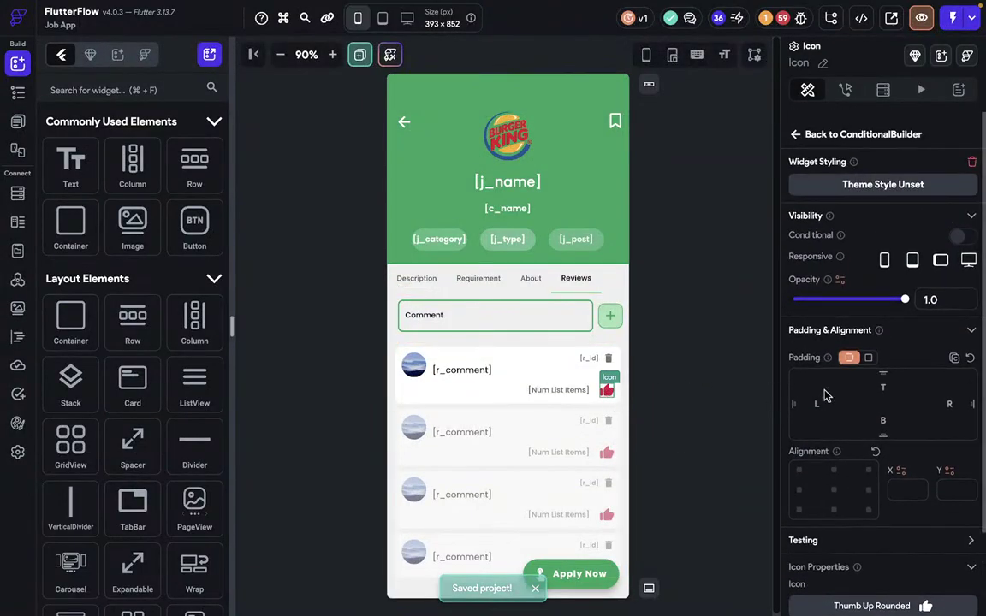
pyautogui.click(845, 91)
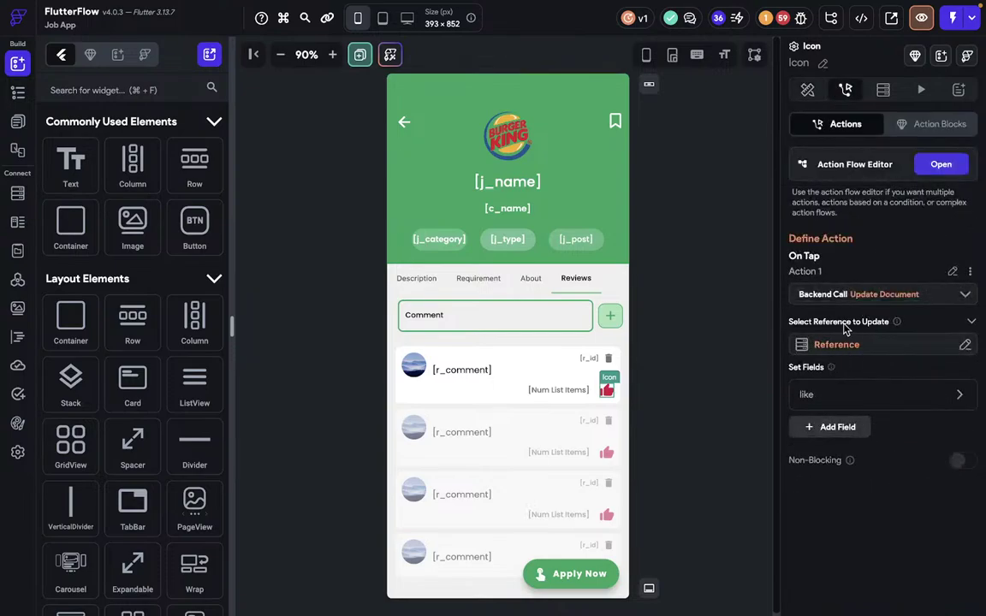
pyautogui.click(839, 295)
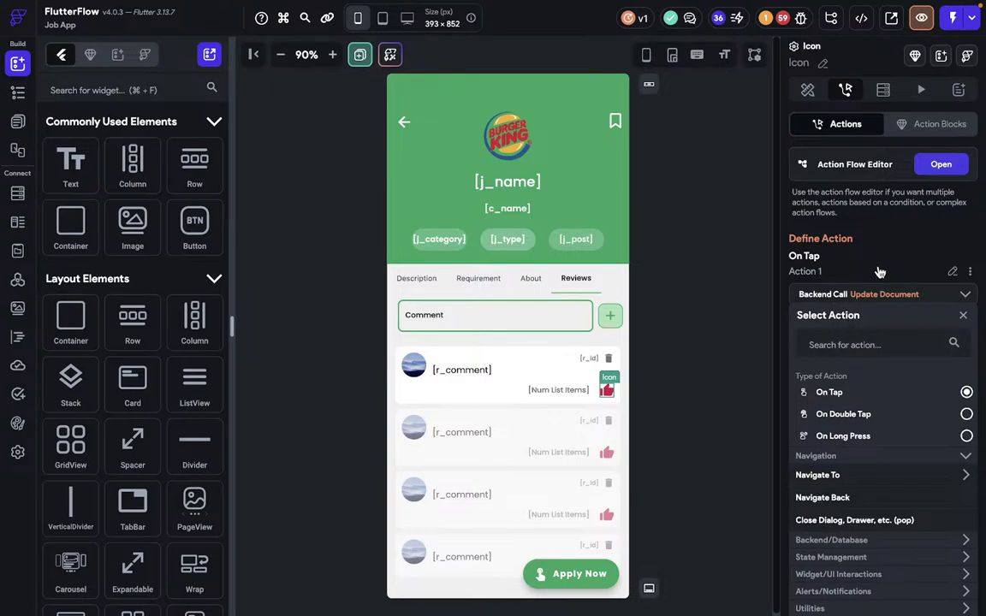
pyautogui.click(940, 164)
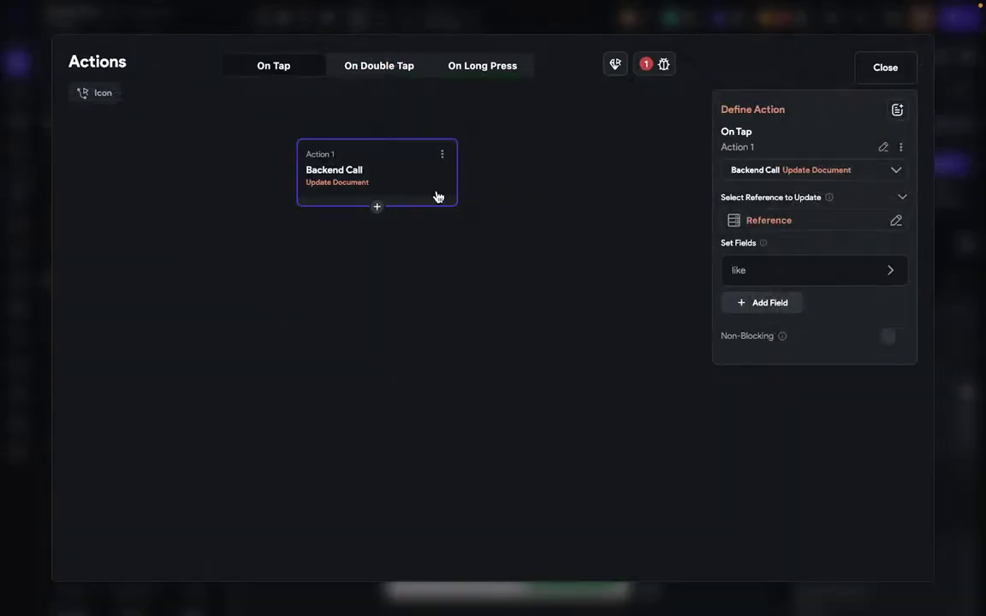
pyautogui.click(737, 271)
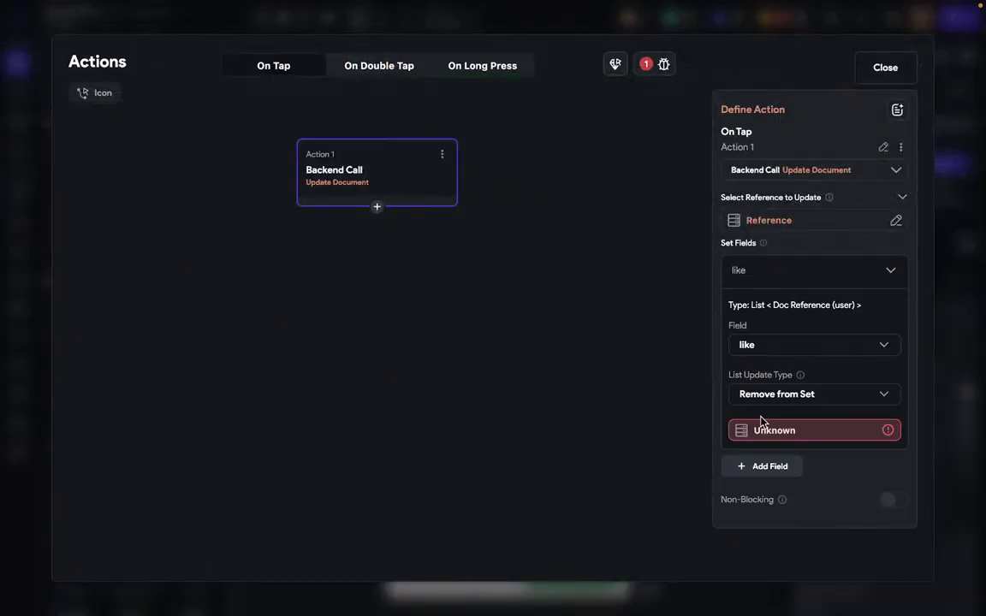
pyautogui.click(885, 67)
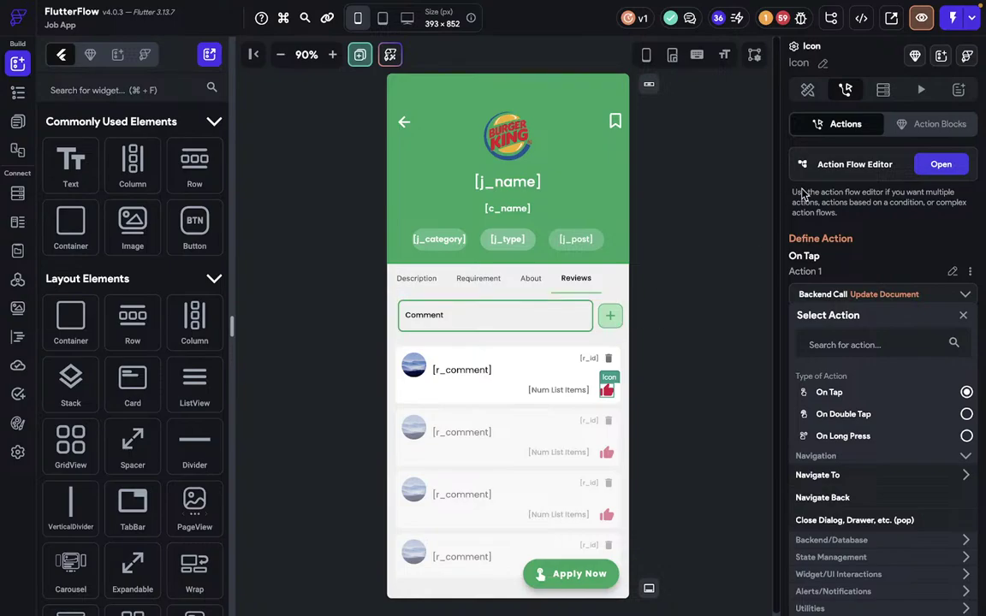
pyautogui.scroll(1, 882, 266)
pyautogui.click(723, 356)
# Set the ConditionalBuilder around the thumbs-up icon to show its Else icon in the UI builder.
pyautogui.click(616, 392)
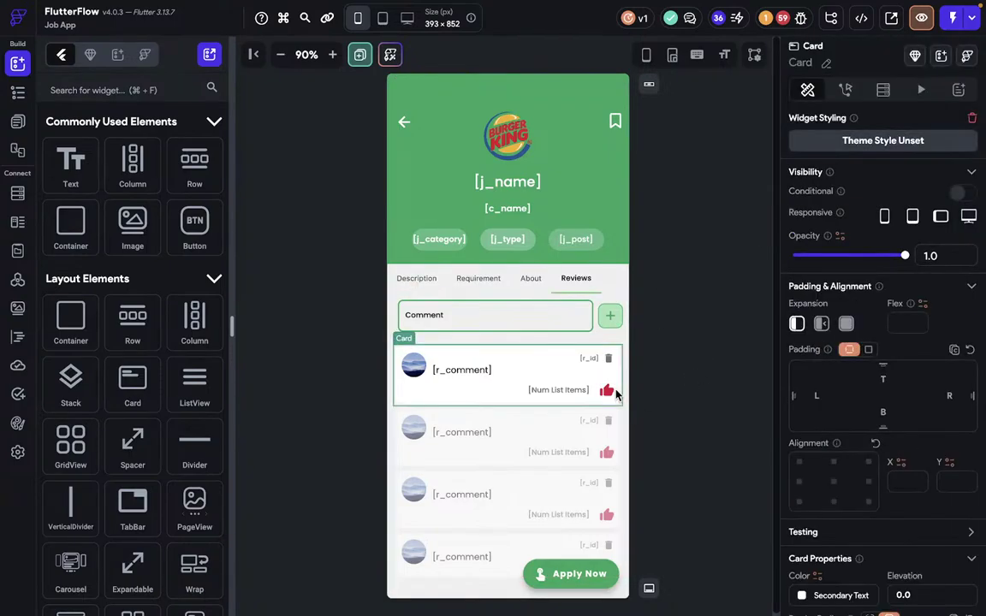
pyautogui.click(607, 389)
pyautogui.click(808, 90)
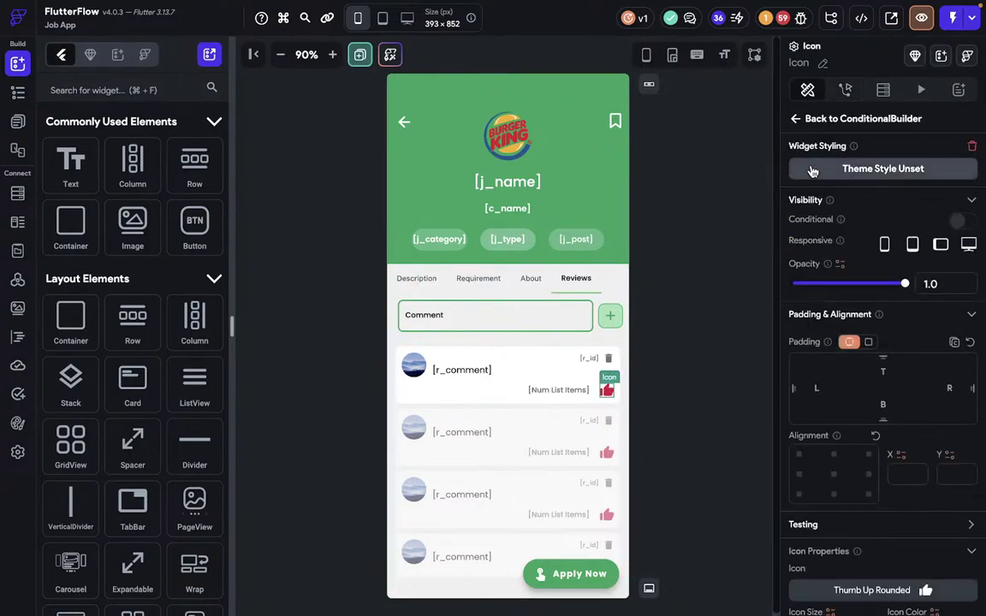
pyautogui.click(808, 116)
pyautogui.scroll(-3, 824, 381)
pyautogui.scroll(-3, 824, 380)
pyautogui.click(858, 437)
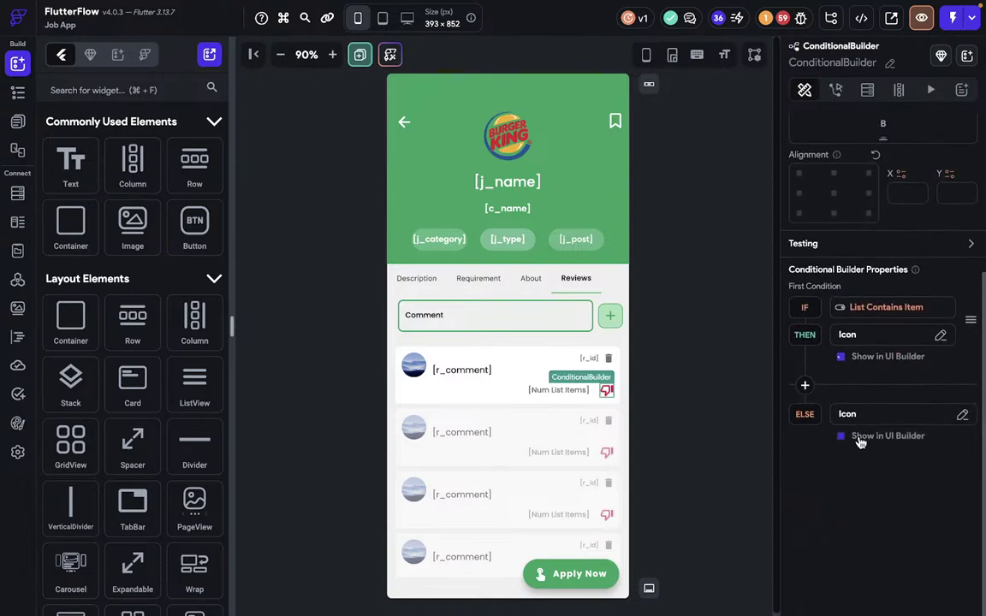
# Inspect the document reference in the Else thumbs-down icon's Update Document action, cancel without changes, and deselect the icon.
pyautogui.click(859, 414)
pyautogui.click(845, 90)
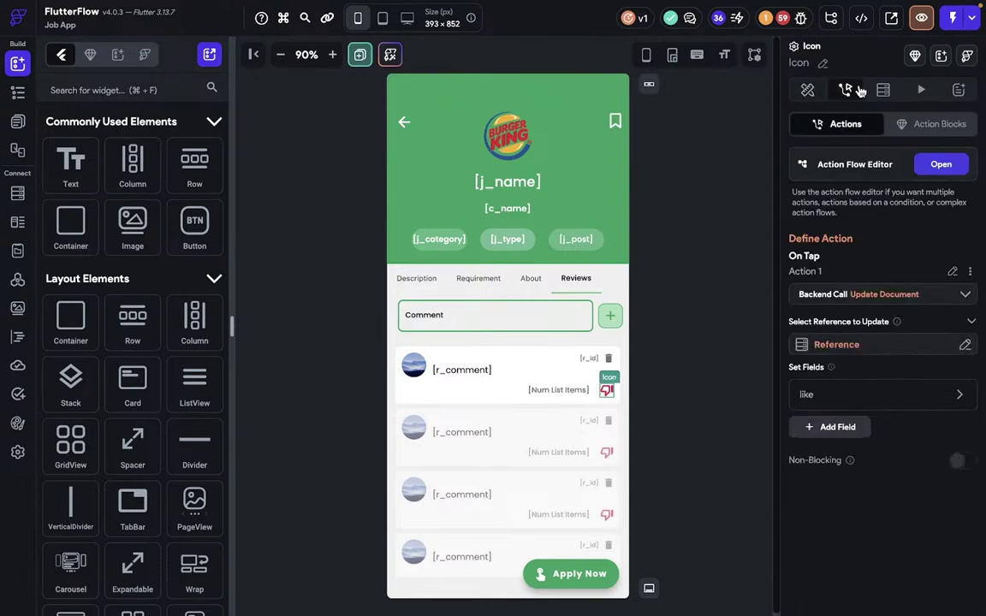
pyautogui.click(860, 345)
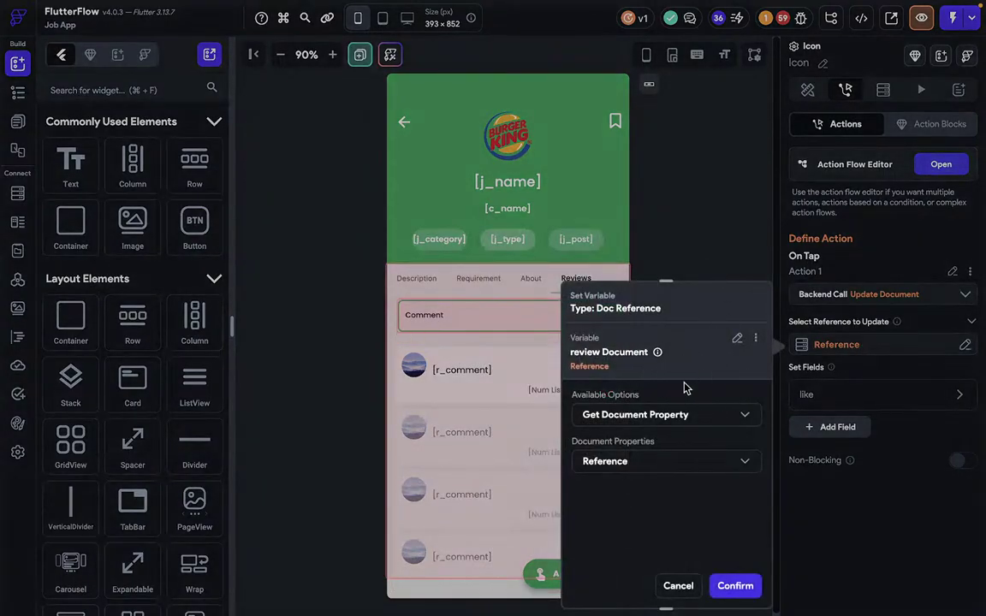
pyautogui.click(678, 585)
pyautogui.click(709, 255)
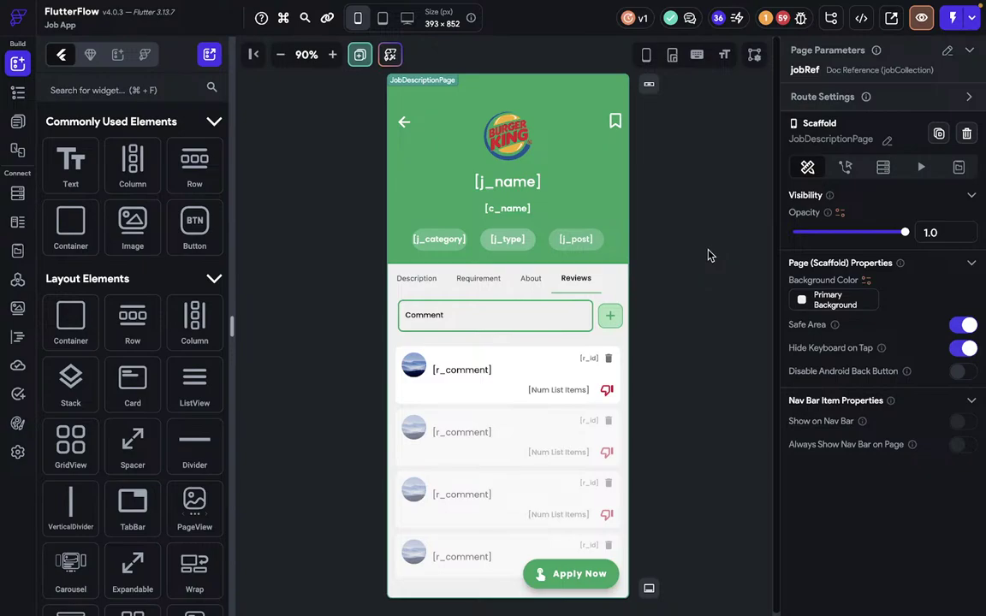
# Show the HomePage drawer and check the verified icon beside the job title for actions and visibility settings.
pyautogui.click(21, 121)
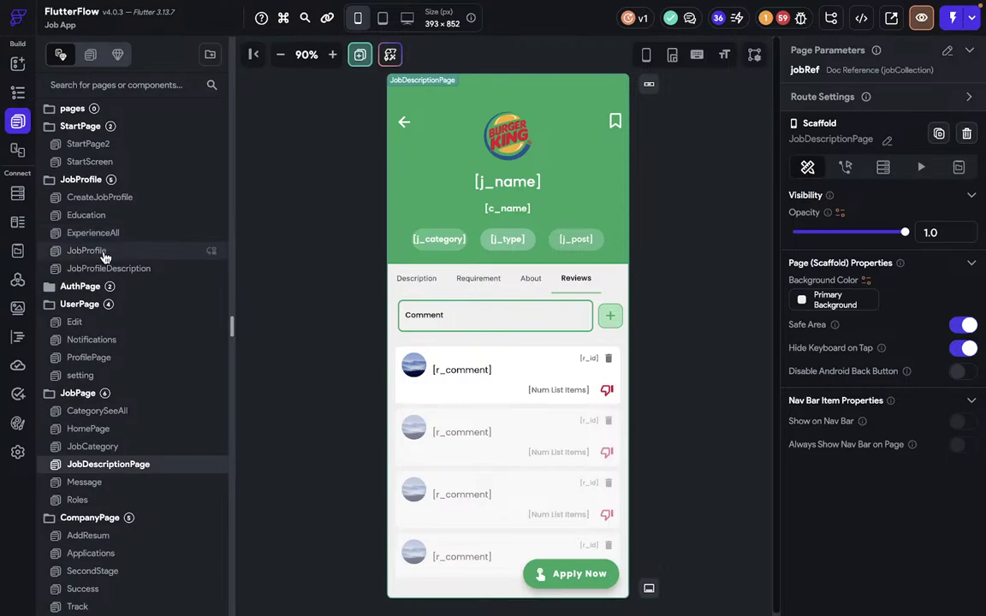
pyautogui.click(101, 252)
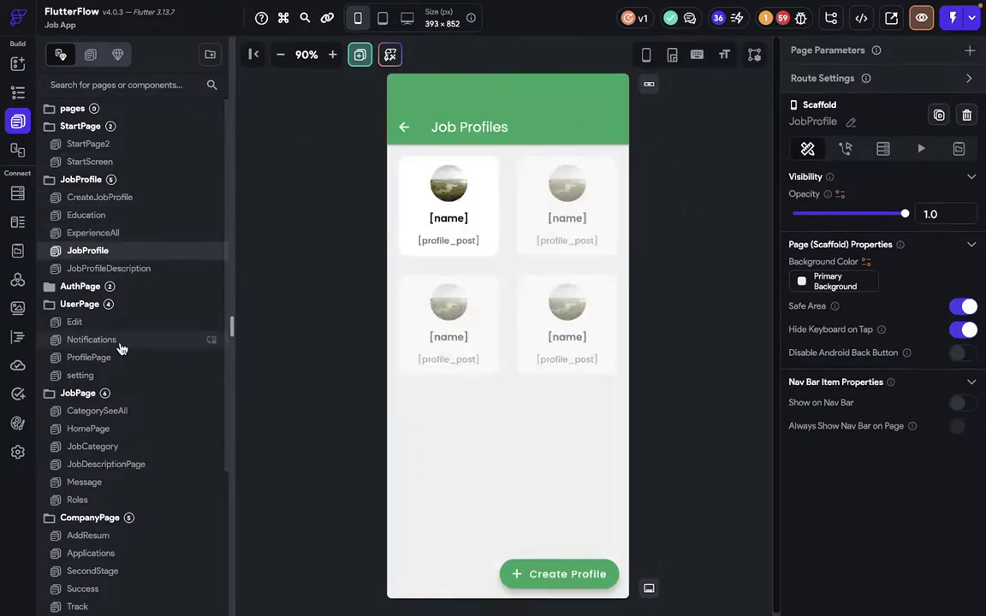
pyautogui.click(101, 432)
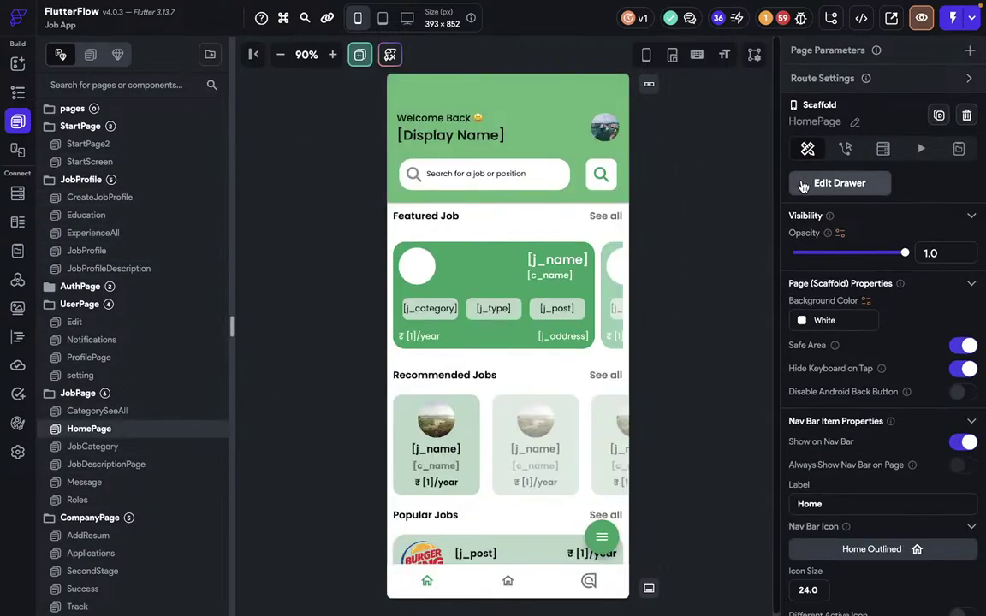
pyautogui.click(805, 183)
pyautogui.click(504, 209)
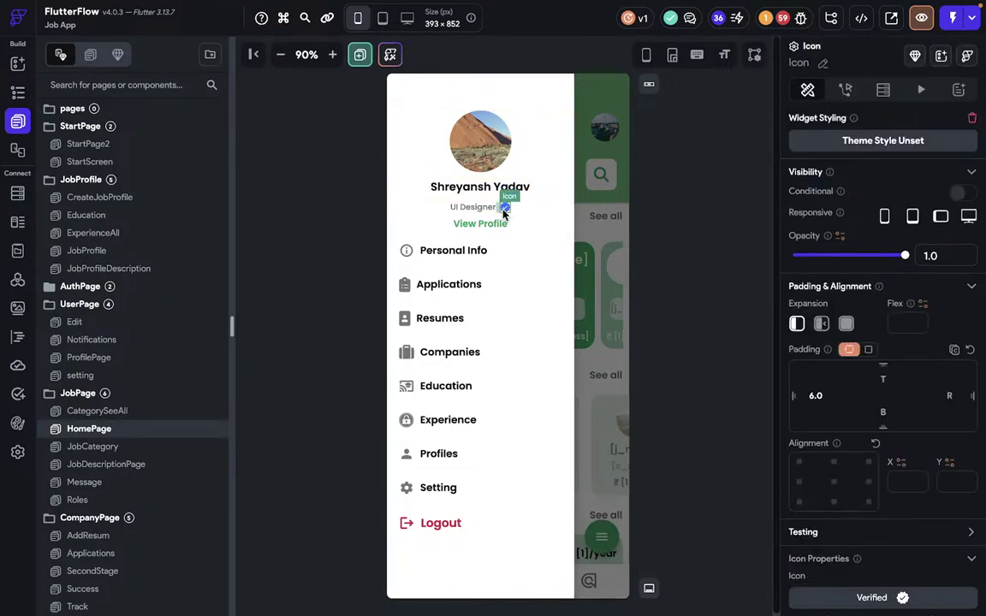
pyautogui.click(845, 90)
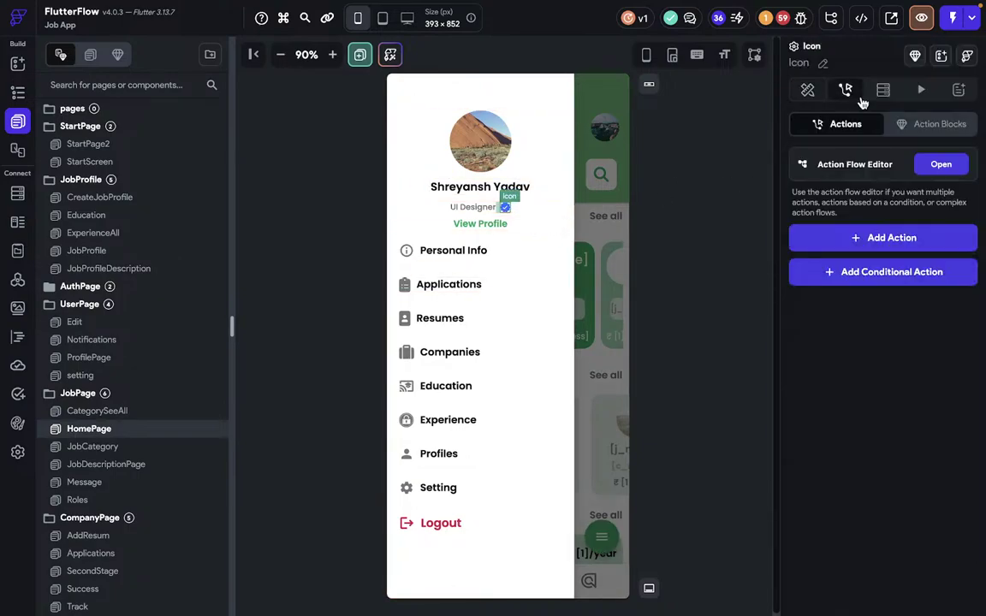
pyautogui.click(807, 90)
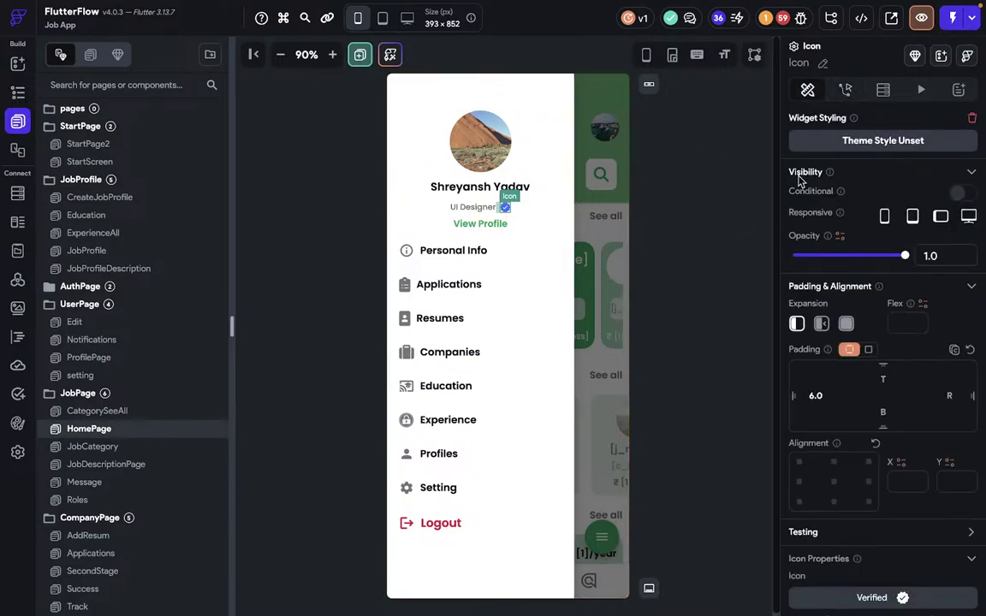
# Review the fields of the employeeProfile collection in Firestore, including is_verified.
pyautogui.click(17, 193)
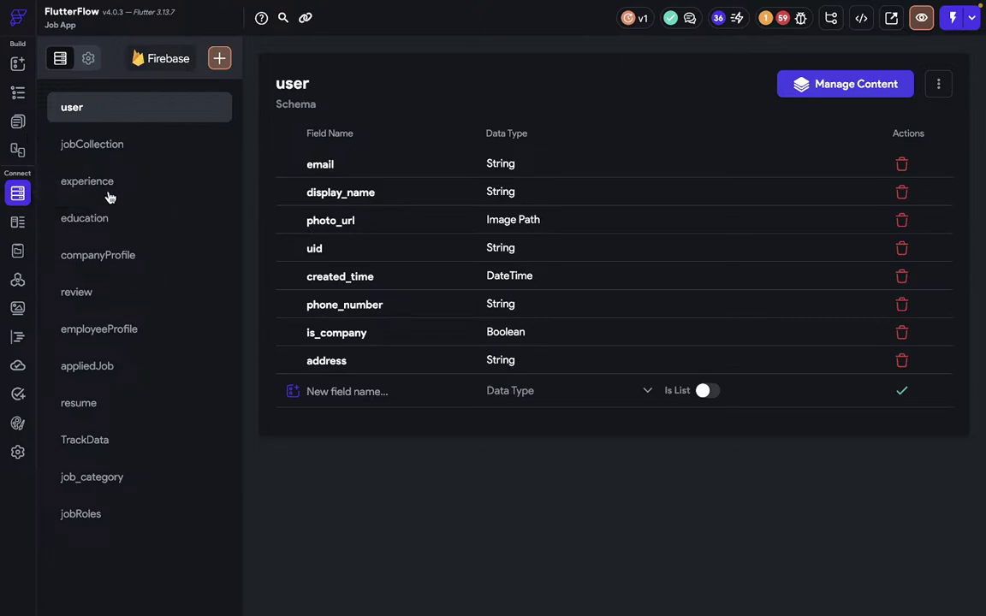
pyautogui.click(106, 334)
pyautogui.scroll(-2, 428, 317)
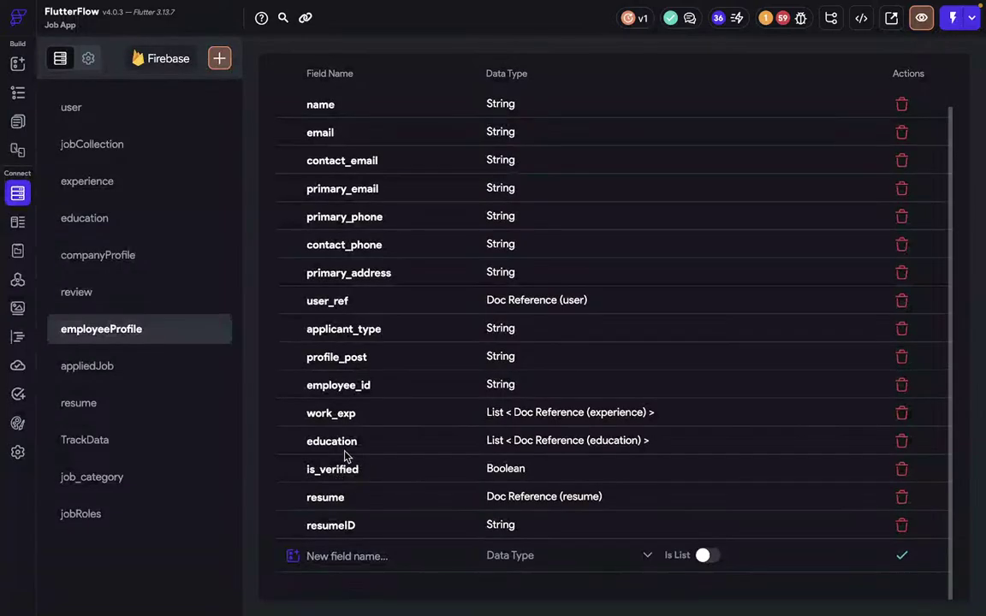
# Turn on conditional visibility for the verified icon in the HomePage drawer.
pyautogui.click(18, 123)
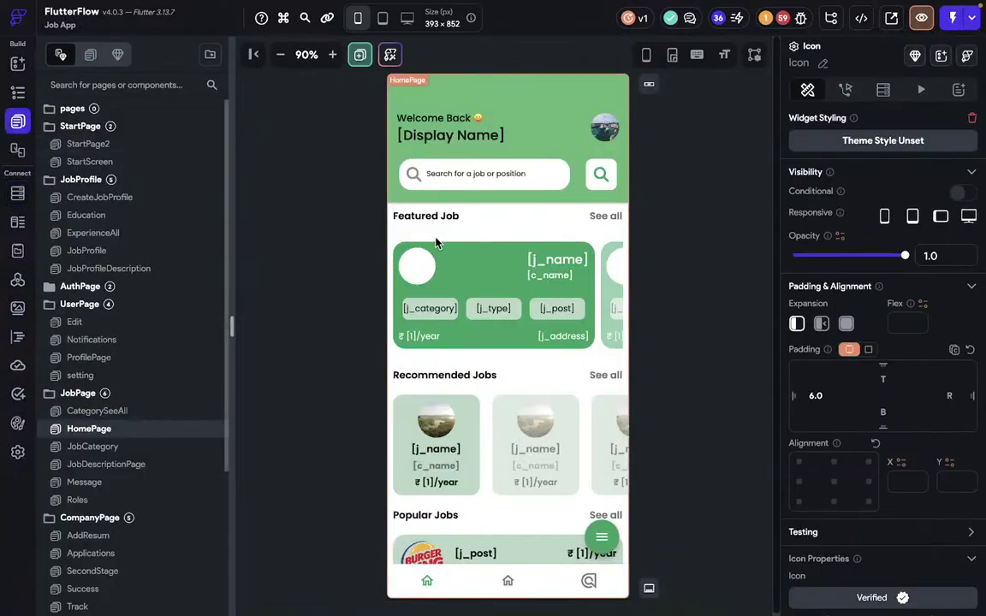
pyautogui.click(655, 214)
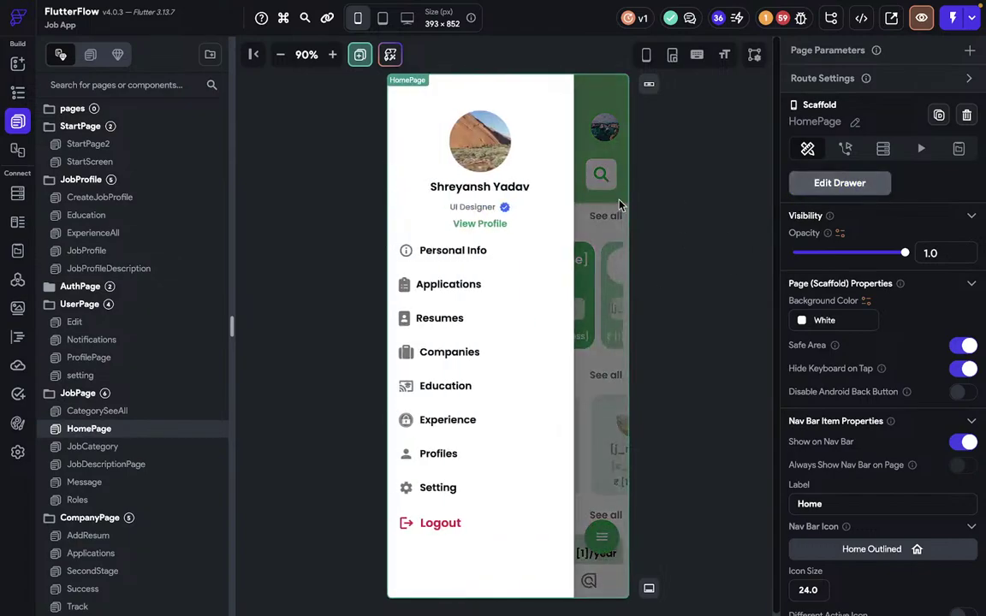
pyautogui.click(506, 207)
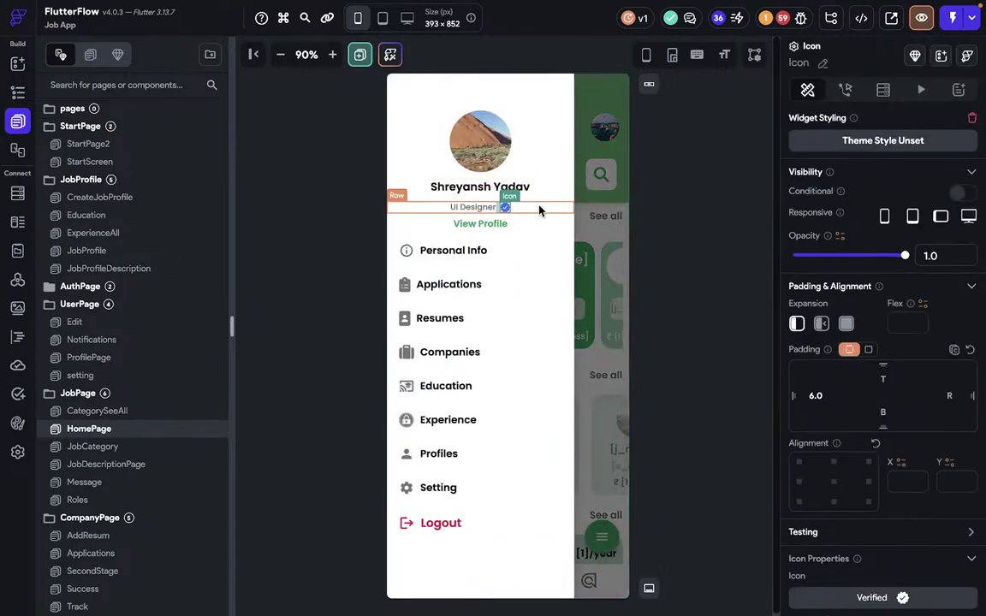
pyautogui.click(952, 195)
# Look through the Authenticated User variables for the icon's visibility condition and close the list without choosing one.
pyautogui.click(863, 221)
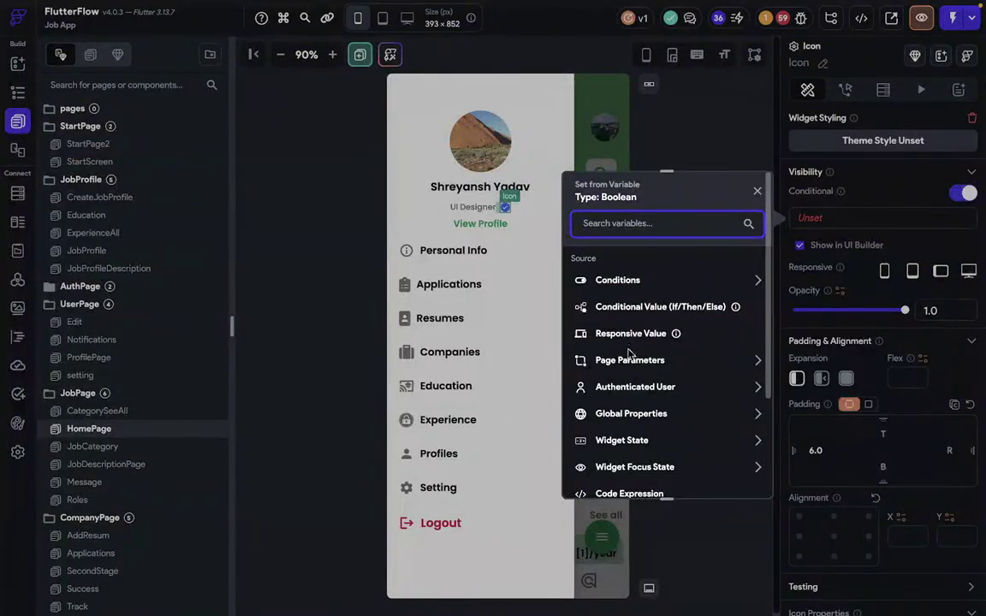
pyautogui.scroll(-1, 633, 393)
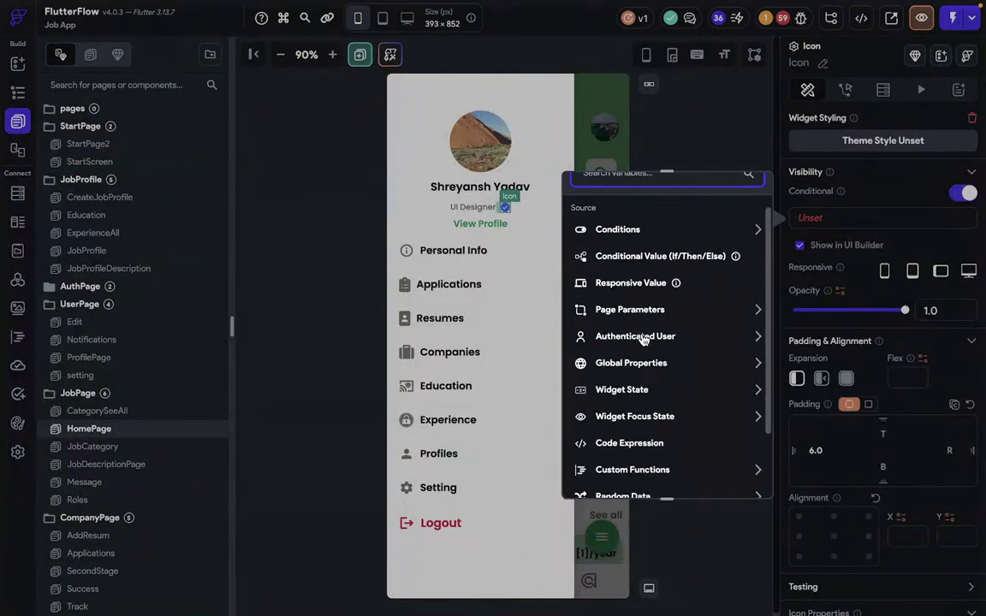
pyautogui.click(637, 335)
pyautogui.scroll(-2, 642, 377)
pyautogui.scroll(2, 642, 398)
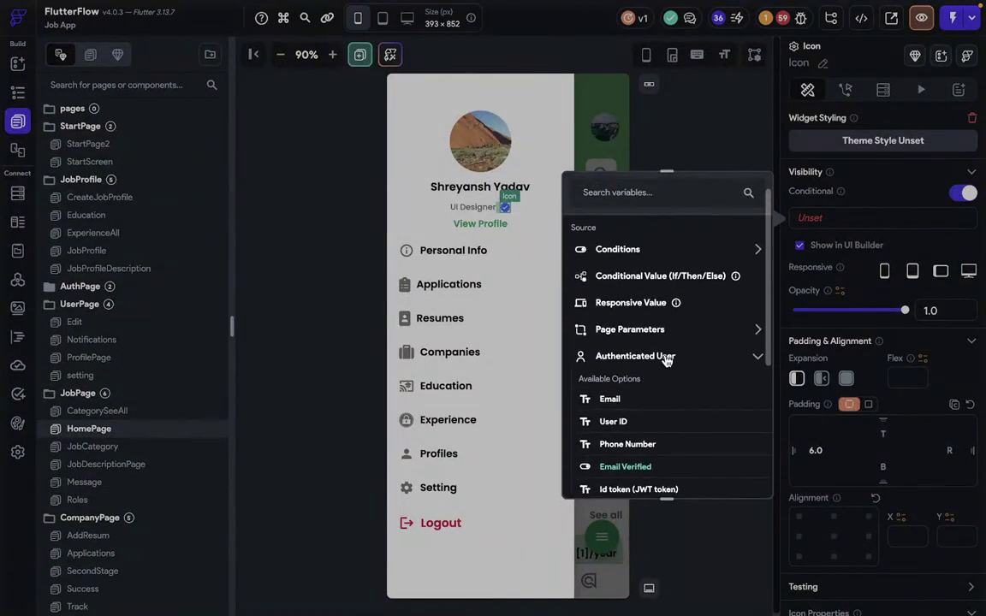
pyautogui.click(751, 168)
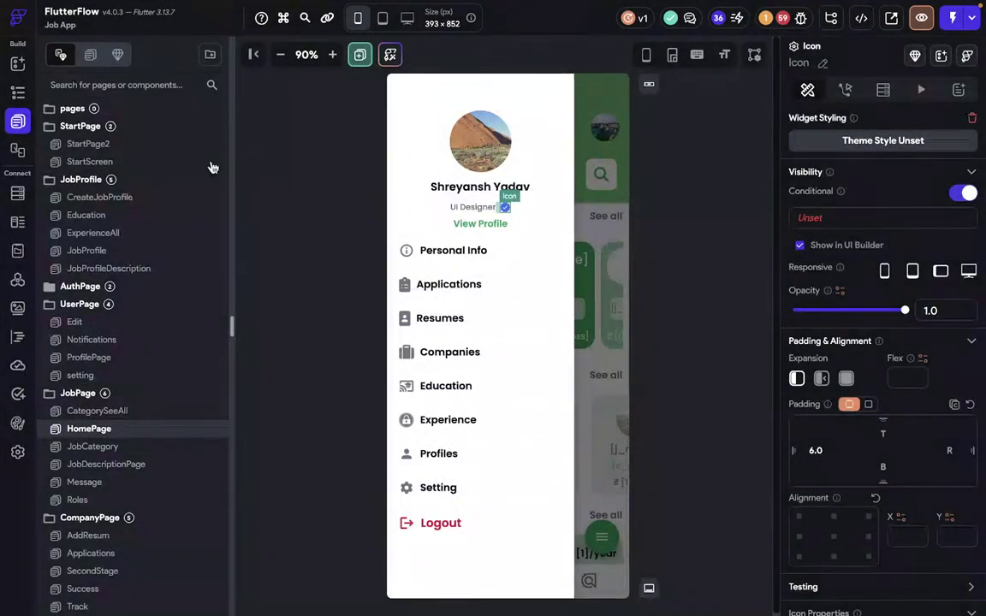
# Add a Boolean field named is_verified to the user collection's schema.
pyautogui.click(17, 192)
pyautogui.click(320, 390)
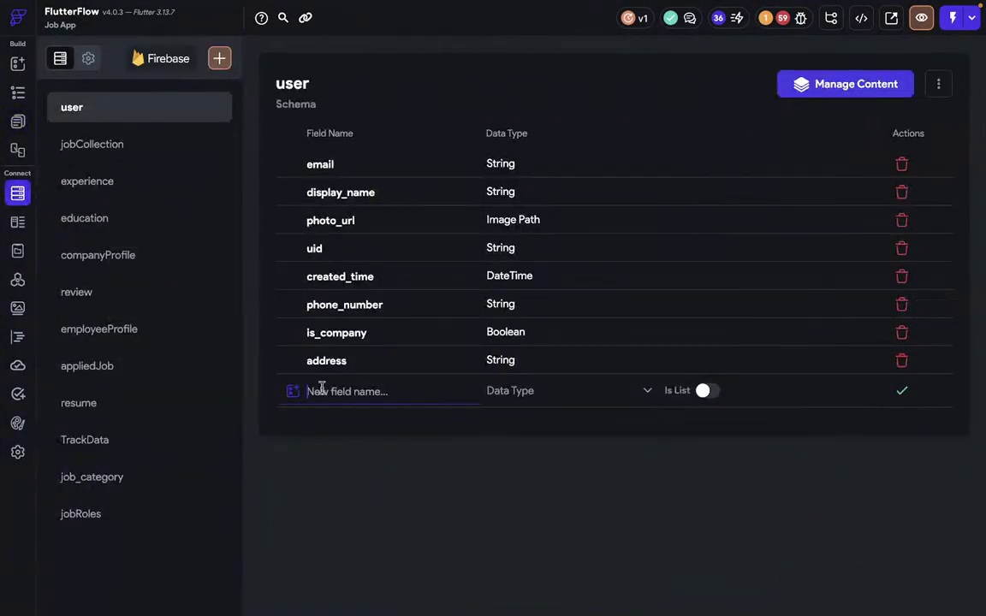
pyautogui.write('is_verified')
pyautogui.click(517, 387)
pyautogui.click(522, 265)
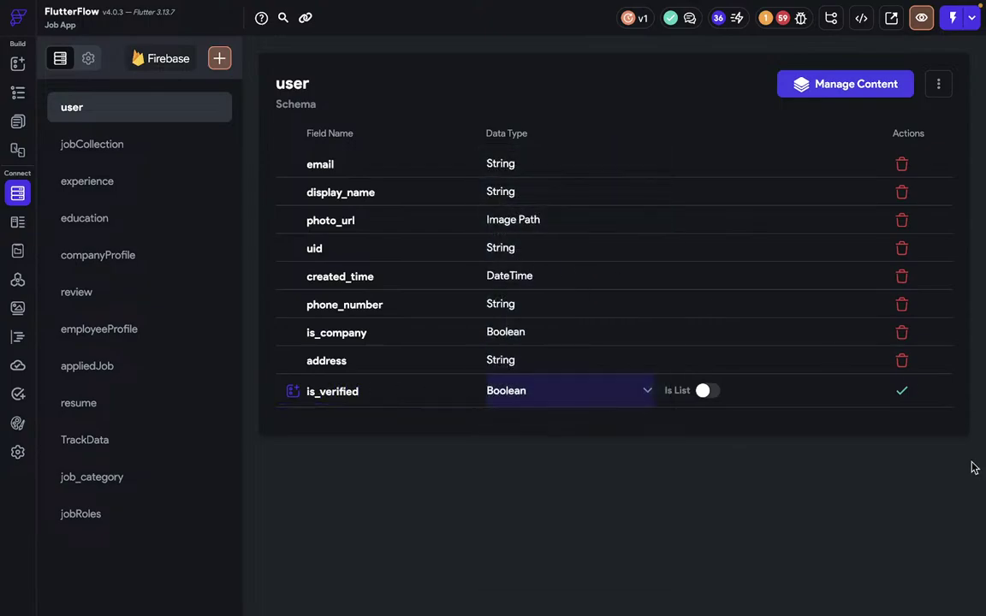
pyautogui.click(901, 390)
# Check the Authenticated User variables for the drawer's verified icon visibility for the is_verified field, and close the list.
pyautogui.click(18, 121)
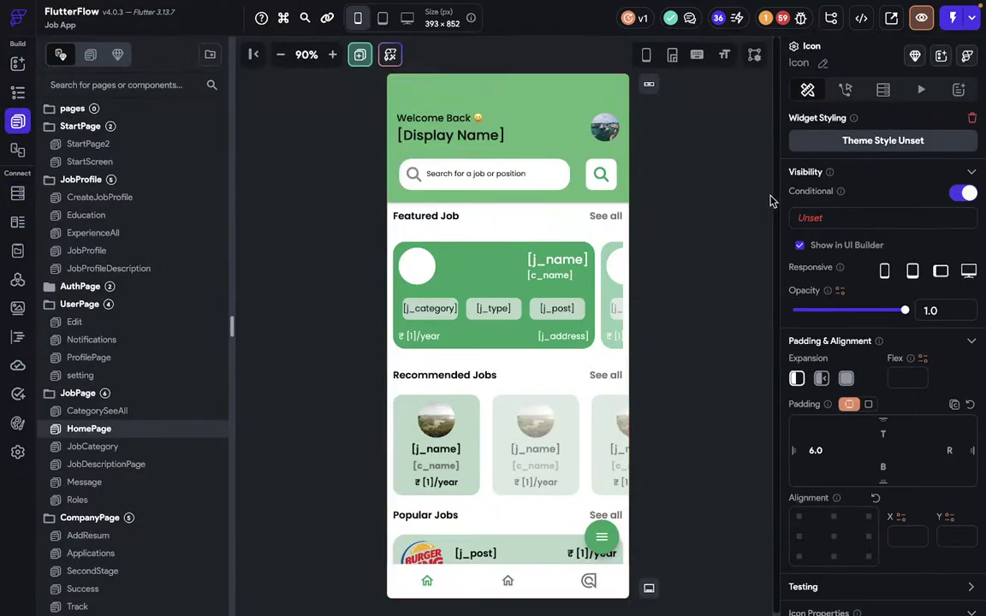
pyautogui.click(677, 171)
pyautogui.click(819, 182)
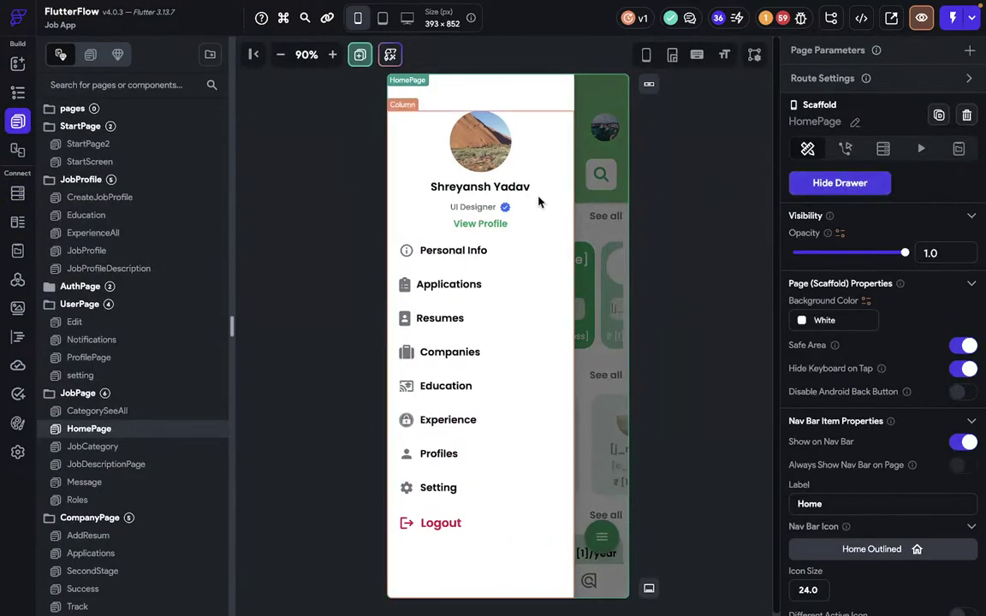
pyautogui.click(505, 206)
pyautogui.click(900, 220)
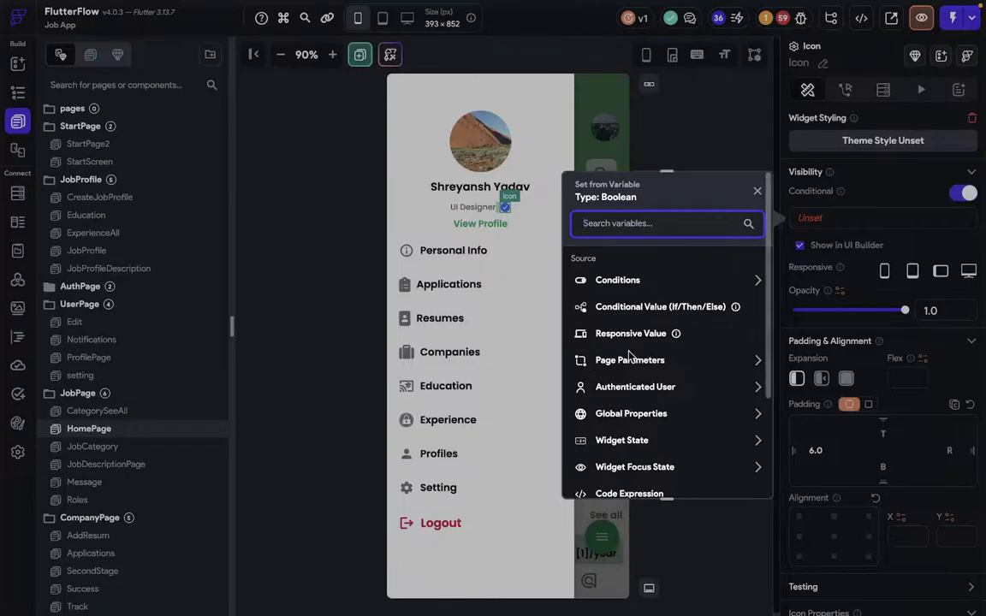
pyautogui.click(638, 387)
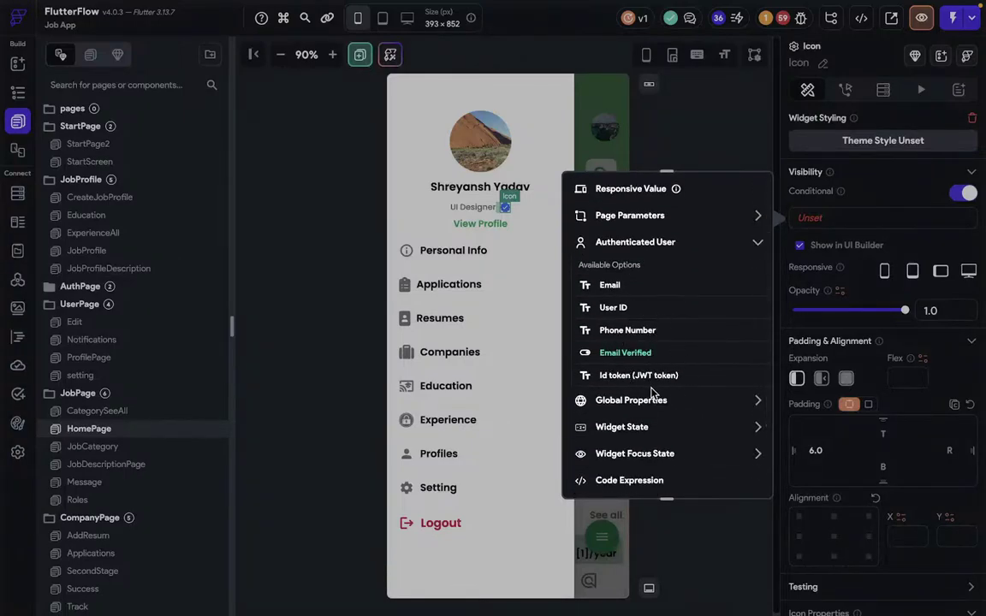
pyautogui.click(365, 307)
# Review the Firestore rules of all collections and return to the user collection's schema.
pyautogui.click(18, 194)
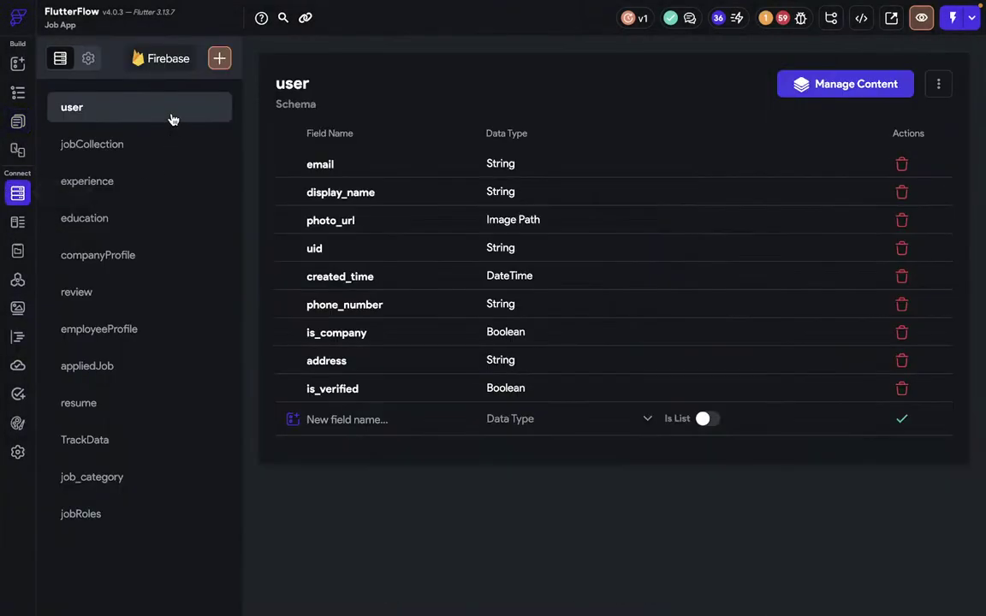
pyautogui.click(88, 58)
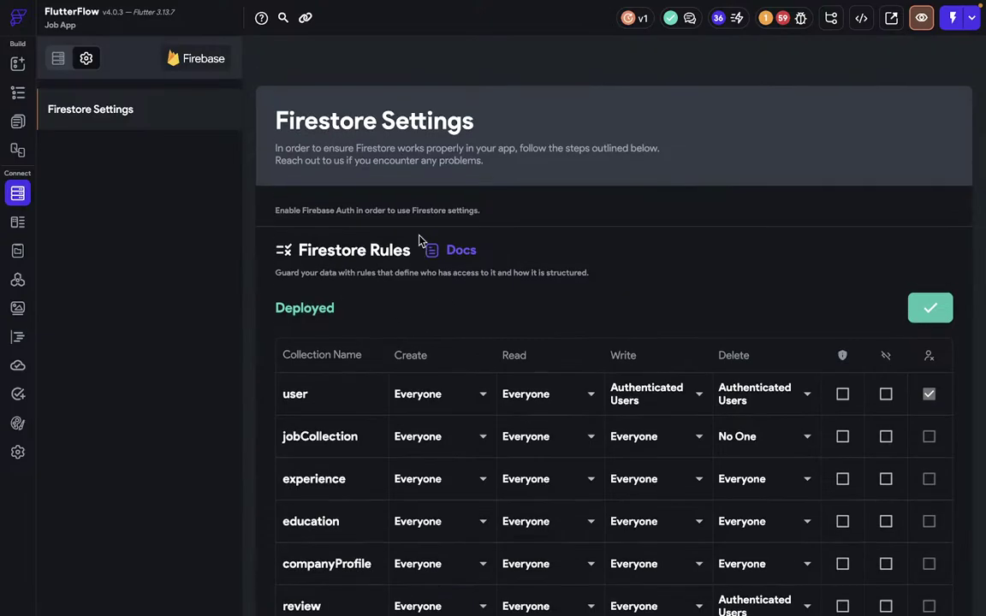
pyautogui.scroll(-1, 419, 241)
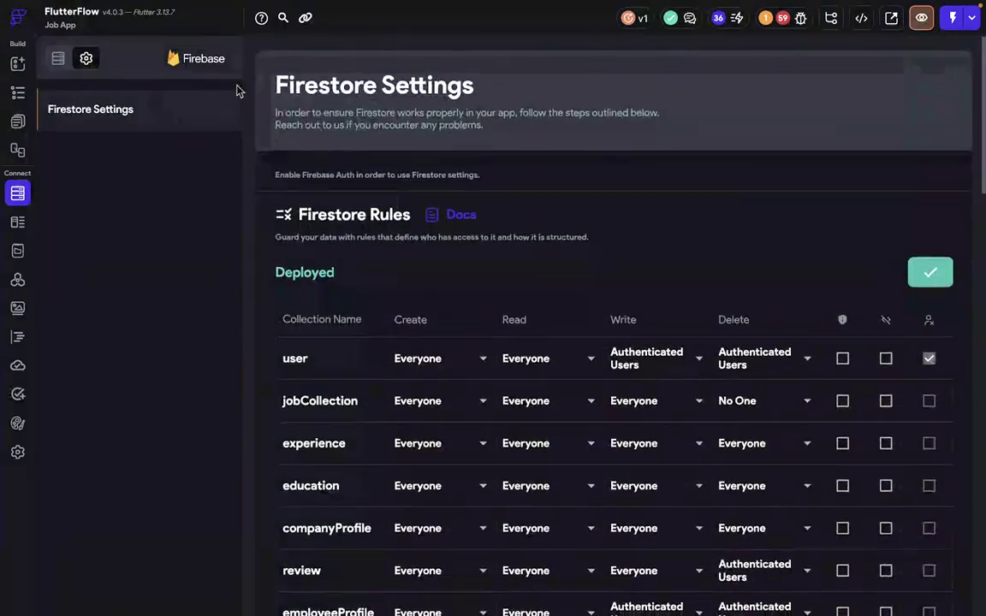
pyautogui.scroll(-10, 324, 304)
pyautogui.scroll(8, 321, 288)
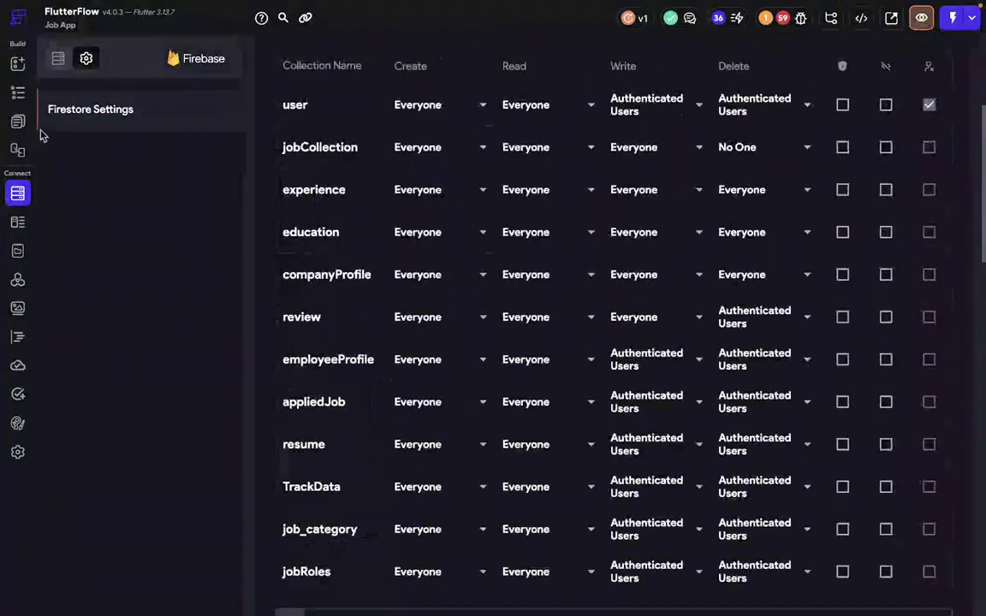
pyautogui.click(59, 58)
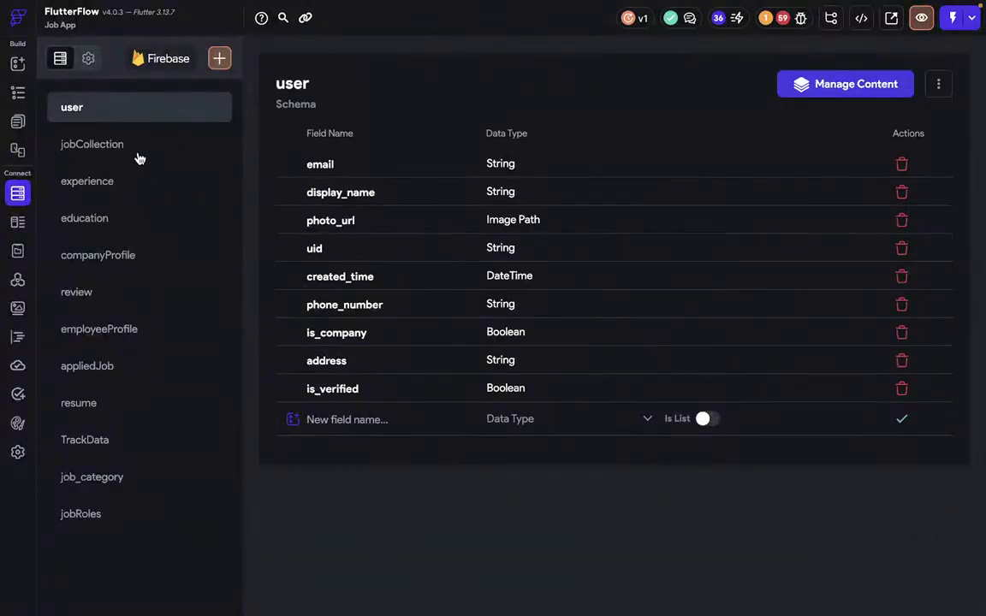
# Open the HomePage drawer for editing and start a condition for the conditional visibility of the verified icon beside UI Designer.
pyautogui.click(18, 121)
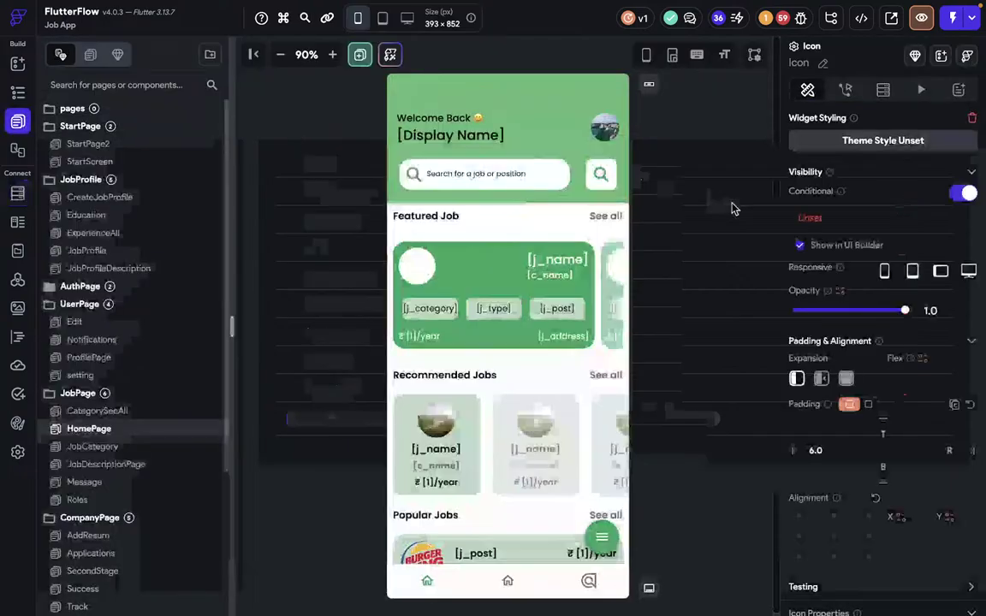
pyautogui.click(849, 183)
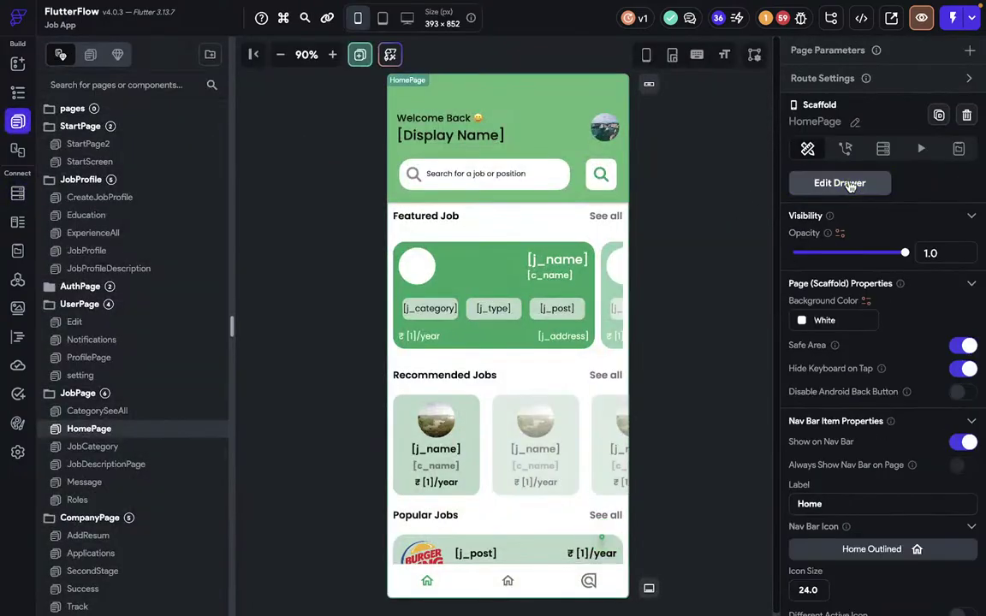
pyautogui.click(505, 207)
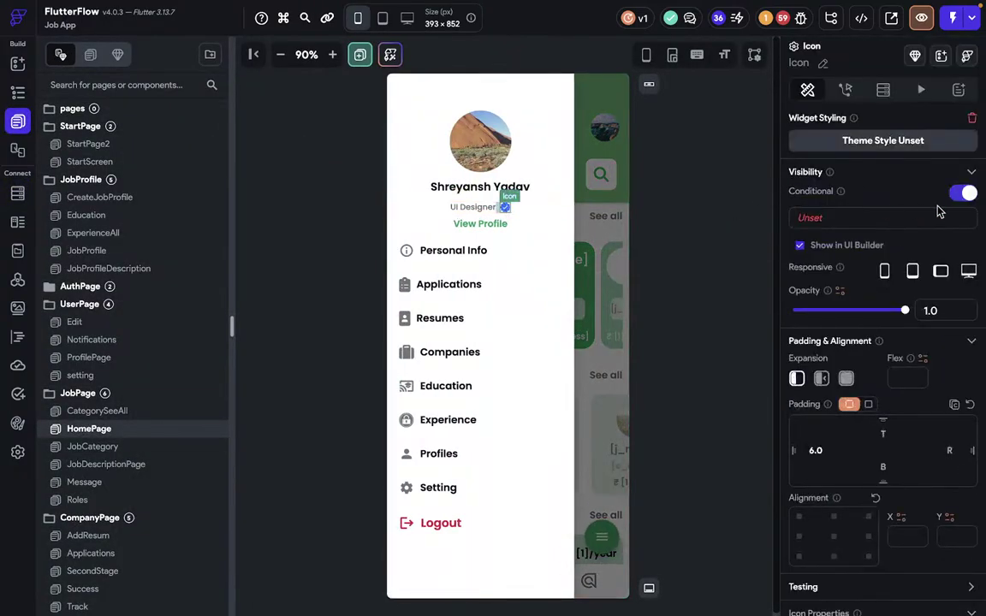
pyautogui.click(935, 219)
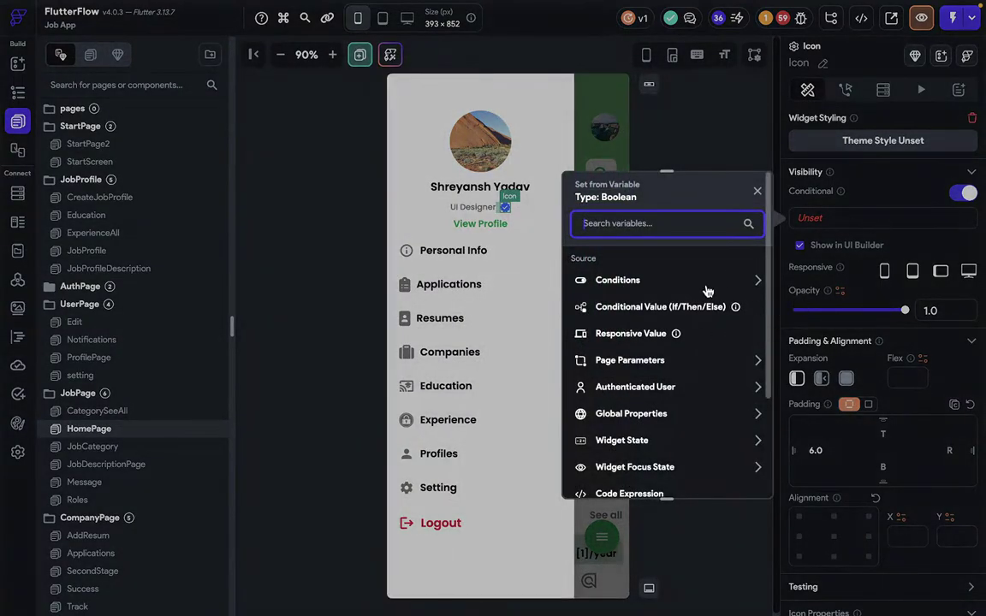
pyautogui.click(654, 284)
pyautogui.click(627, 324)
pyautogui.click(624, 298)
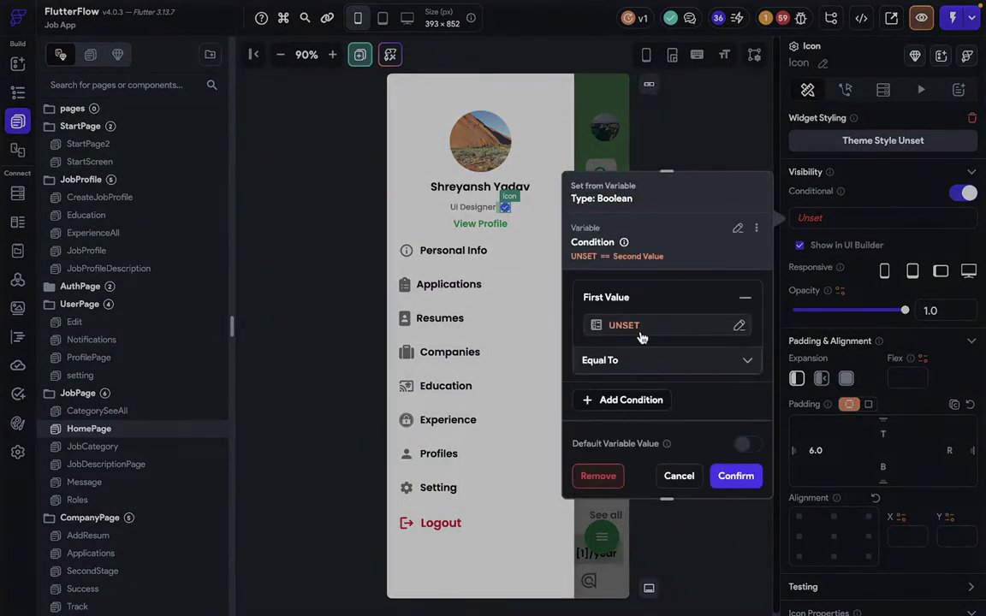
# Set the condition's first value to the authenticated user's Email Verified property.
pyautogui.click(640, 329)
pyautogui.click(405, 417)
pyautogui.scroll(-2, 436, 462)
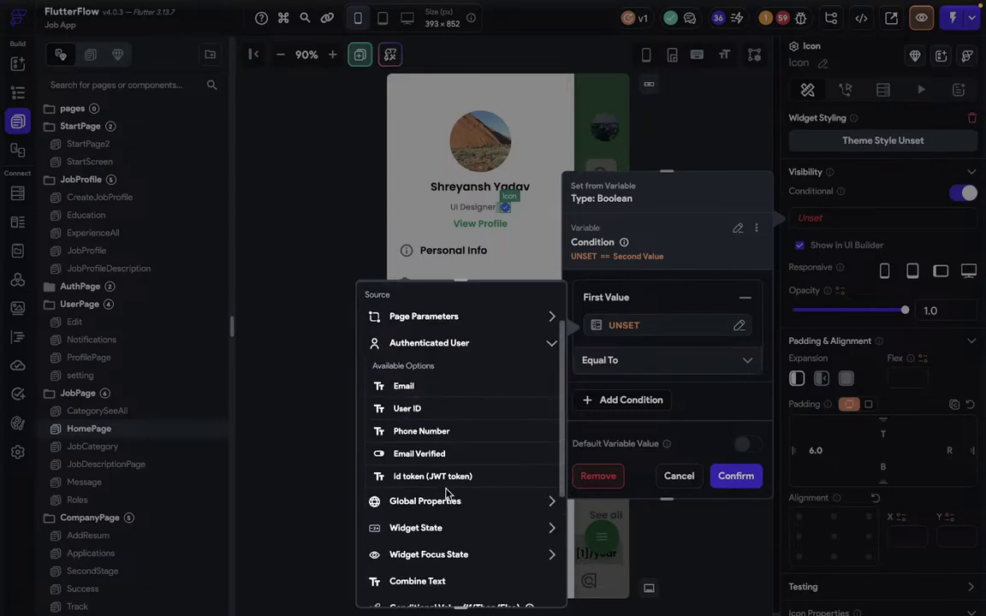
pyautogui.click(419, 443)
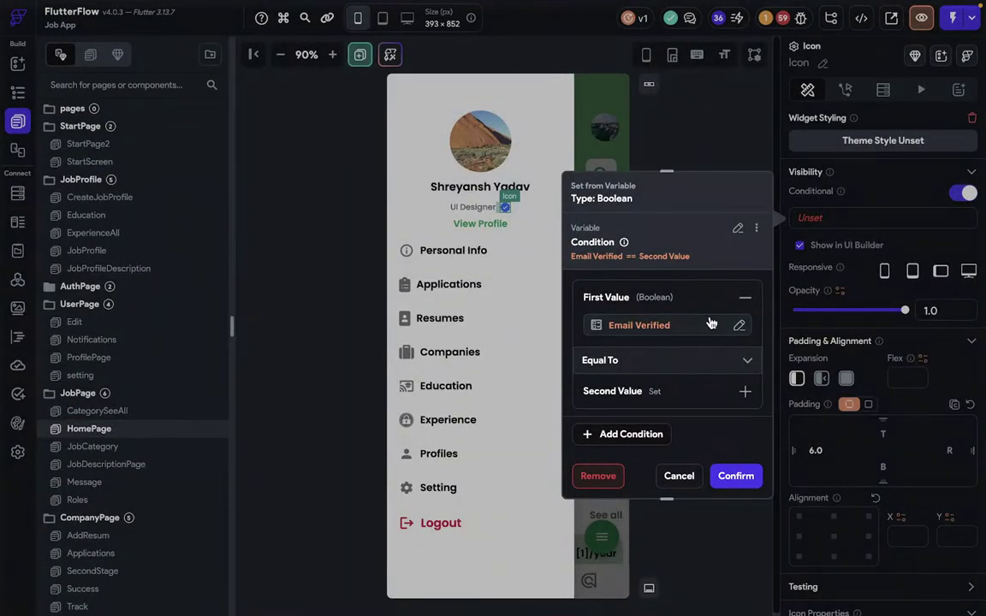
# Choose the second value for the Email Verified Equal To comparison and confirm the icon's visibility condition.
pyautogui.click(671, 389)
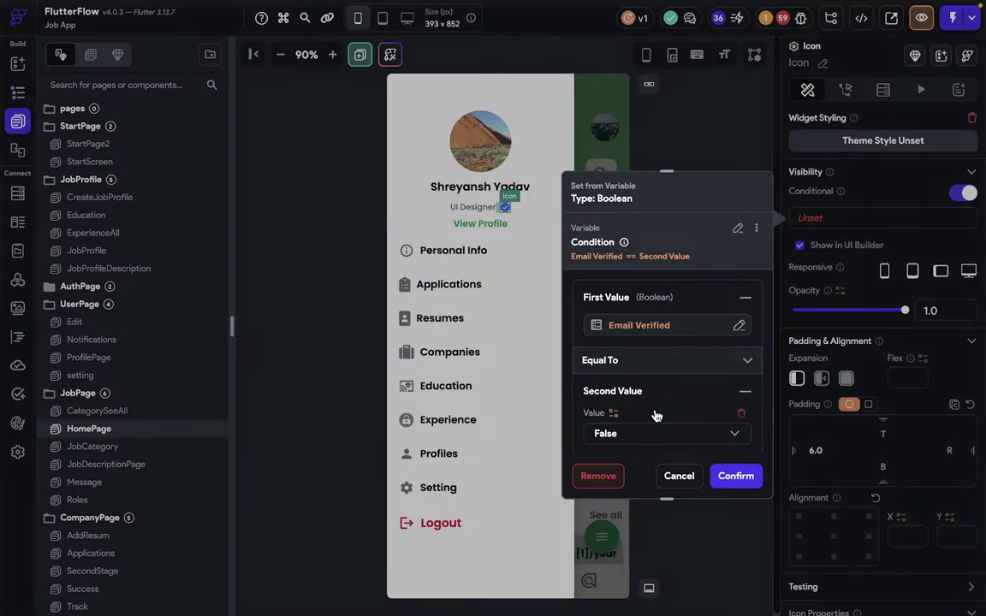
pyautogui.click(649, 435)
pyautogui.click(650, 402)
pyautogui.click(736, 476)
pyautogui.click(675, 335)
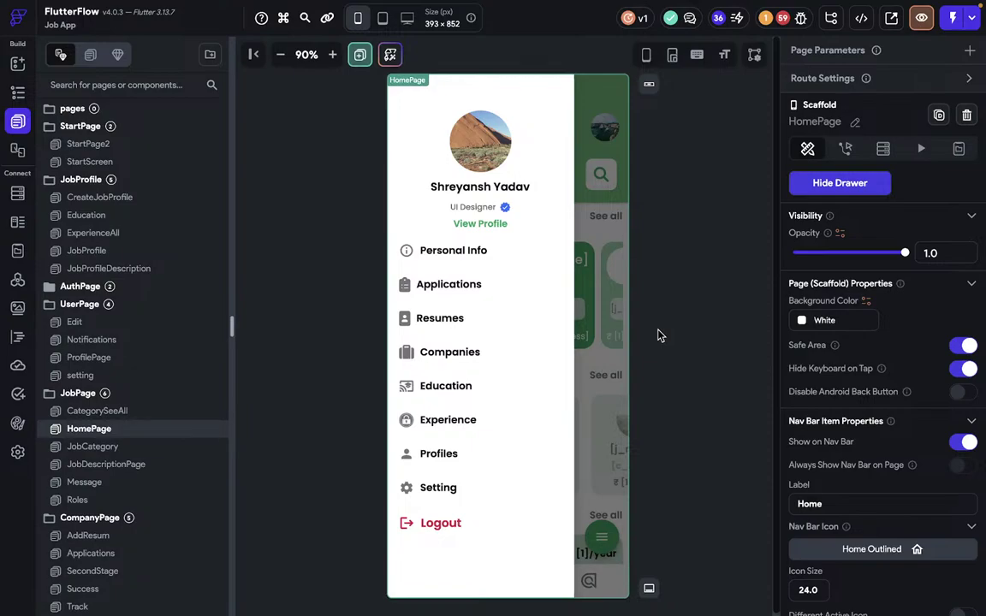
# Browse the widget library, search it for "mux", and leave the project for the projects page.
pyautogui.click(17, 64)
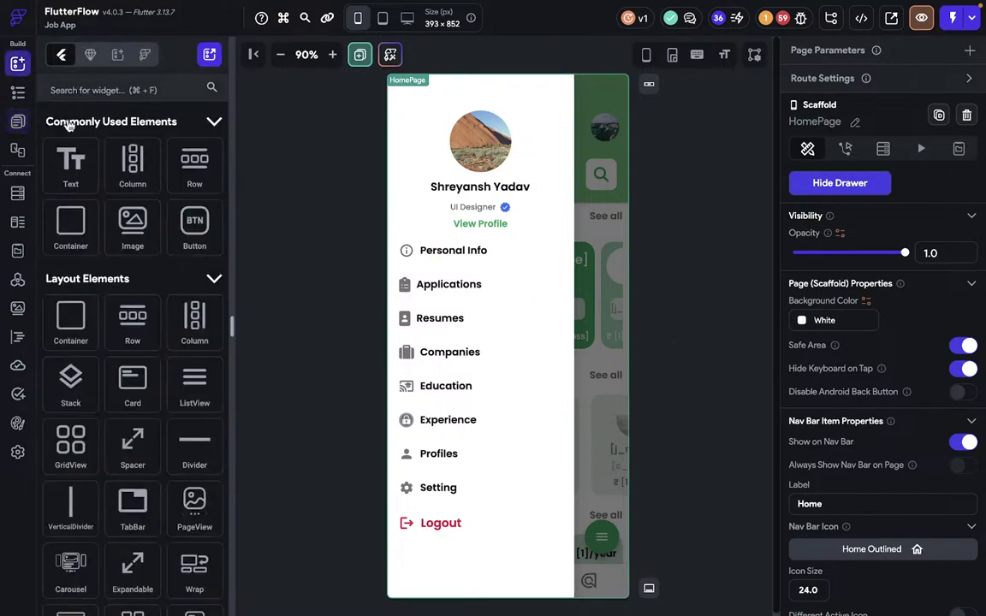
pyautogui.scroll(-10, 111, 379)
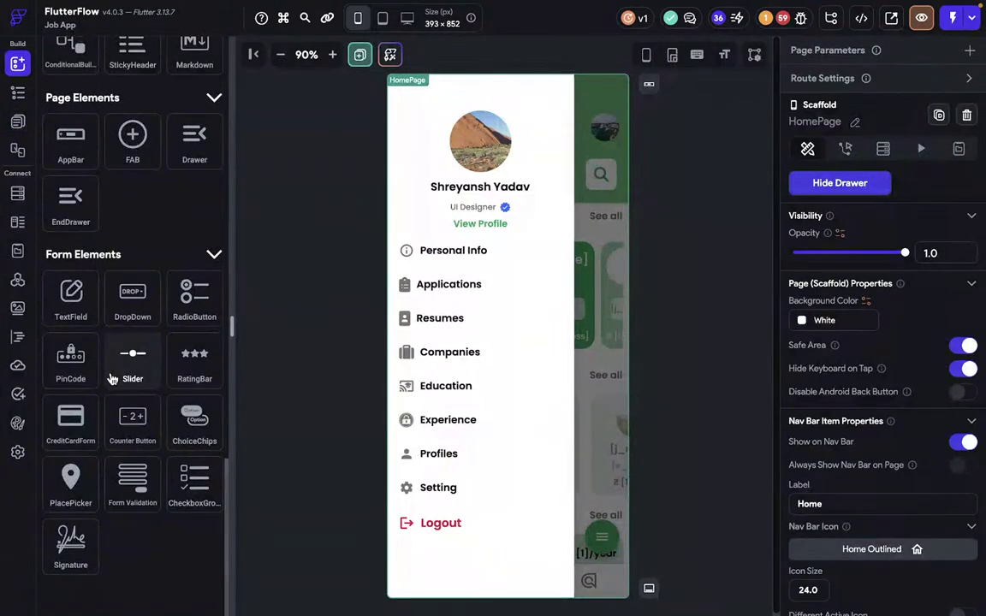
pyautogui.scroll(8, 111, 379)
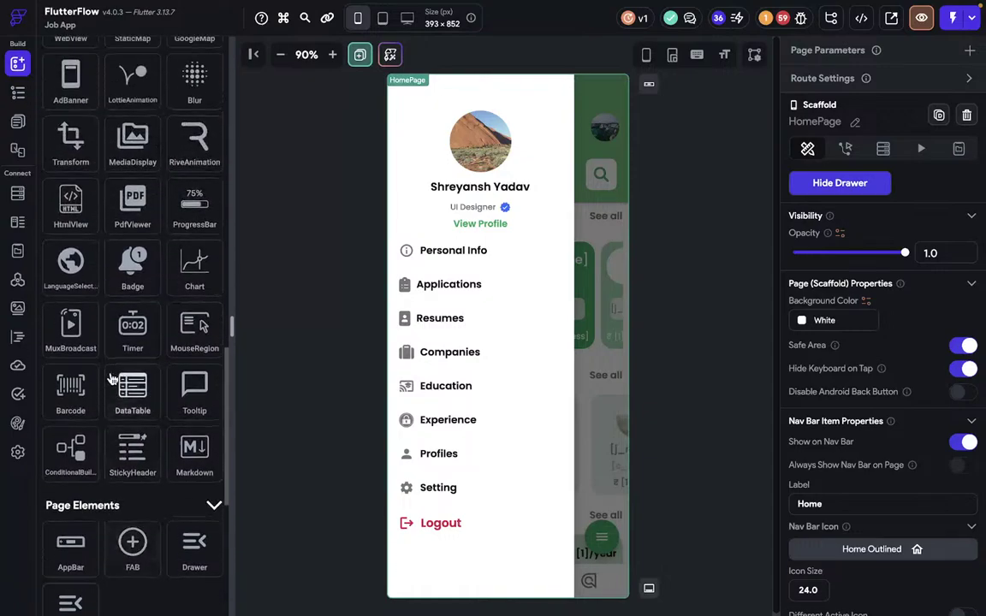
pyautogui.scroll(8, 111, 380)
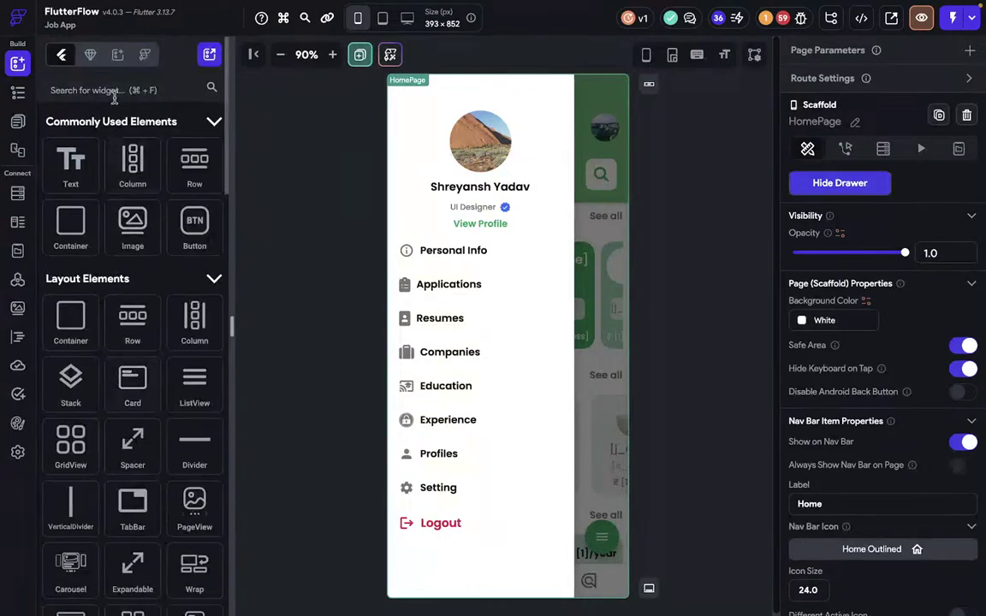
pyautogui.click(123, 78)
pyautogui.write('mux')
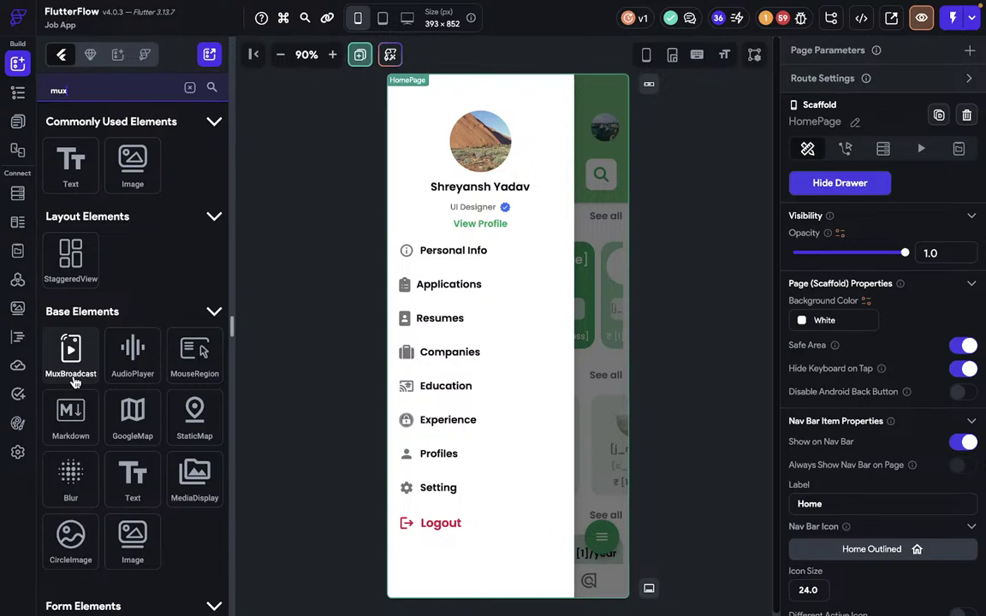
pyautogui.click(16, 19)
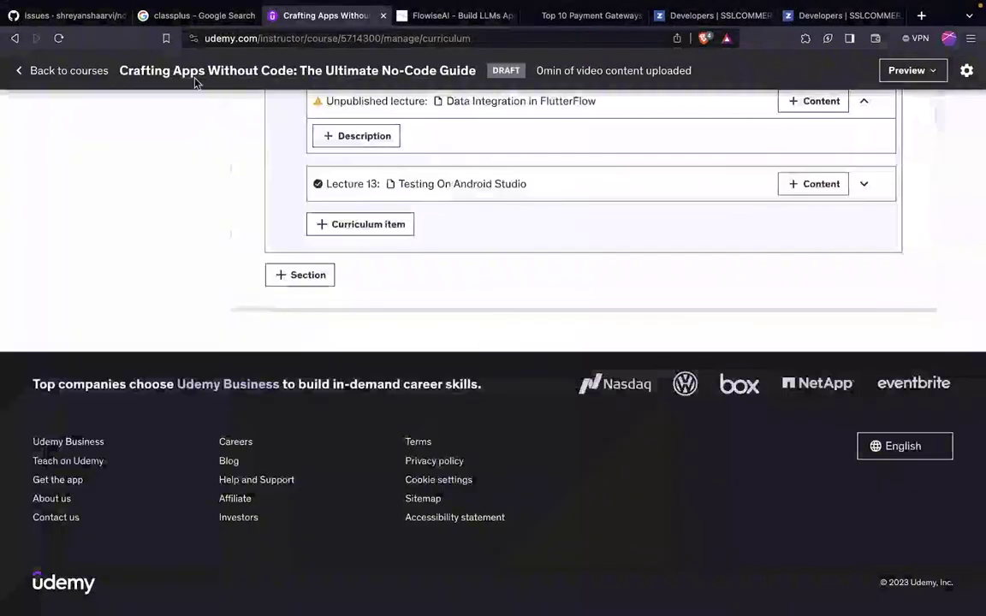
# Switch to the no_code_academy issues on GitHub in the browser and start a new issue titled "Mux ntegration In FlutterFlow".
pyautogui.click(73, 16)
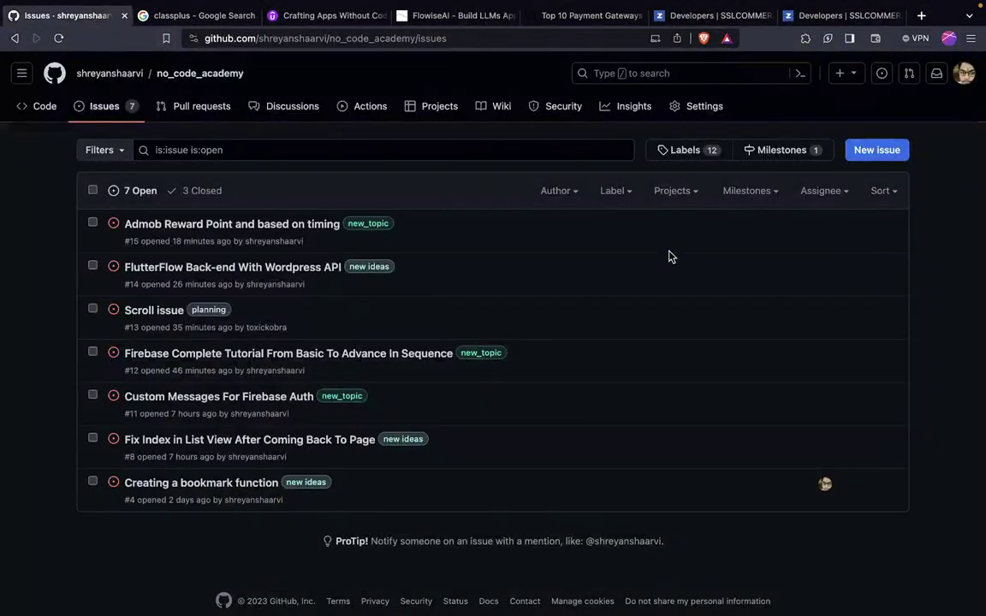
pyautogui.click(895, 159)
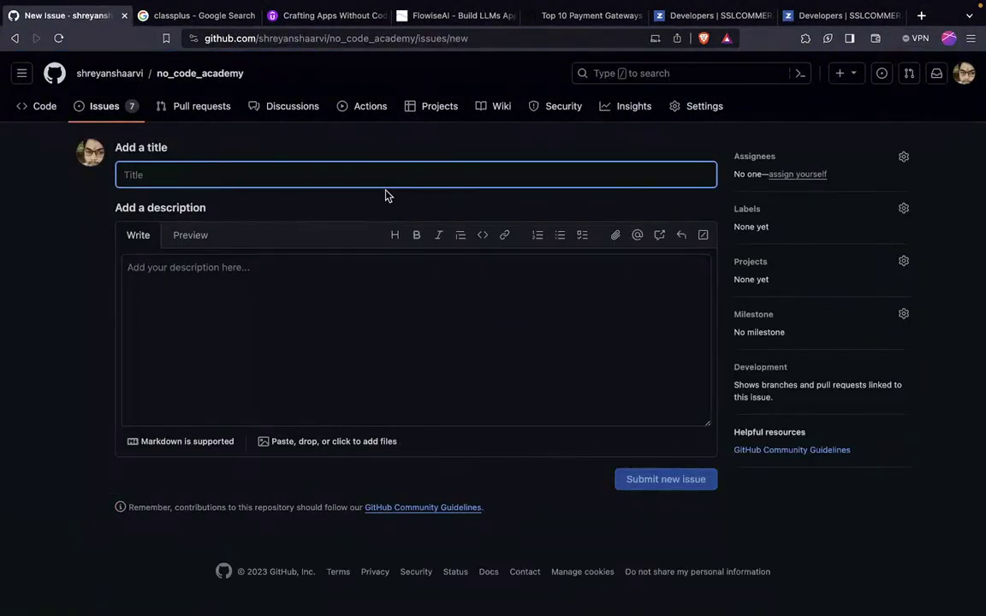
pyautogui.write('Mux')
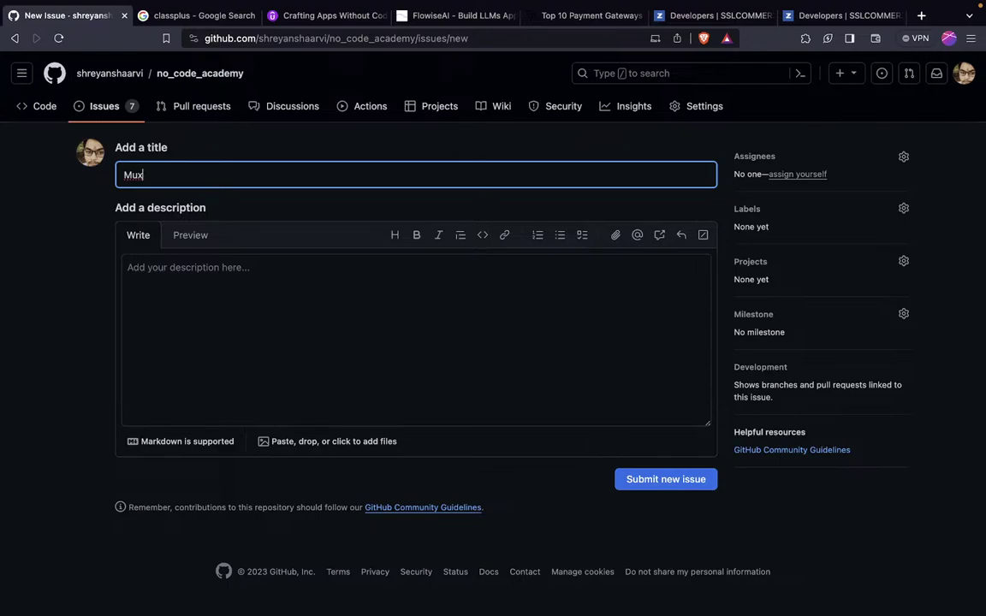
pyautogui.write('ntegration In Flutter')
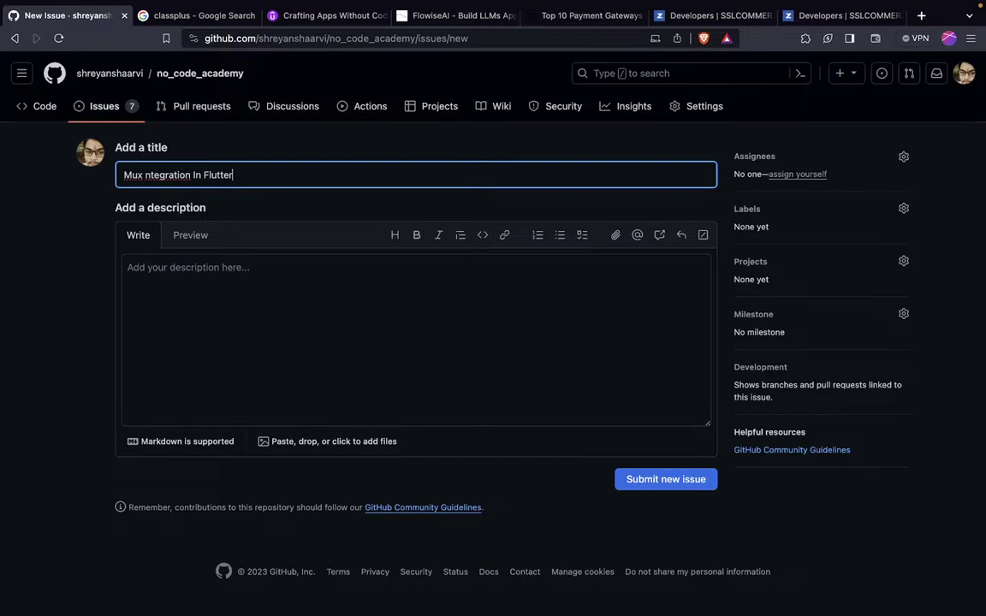
pyautogui.write('Flow')
# Apply the new_topic label to the new issue and submit it.
pyautogui.click(749, 209)
pyautogui.scroll(-3, 762, 428)
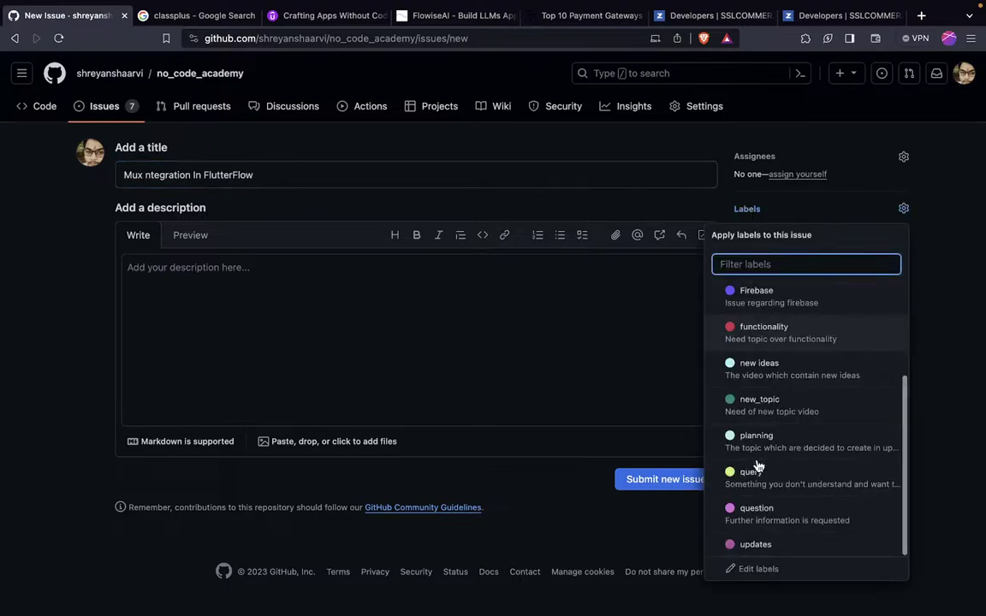
pyautogui.click(762, 400)
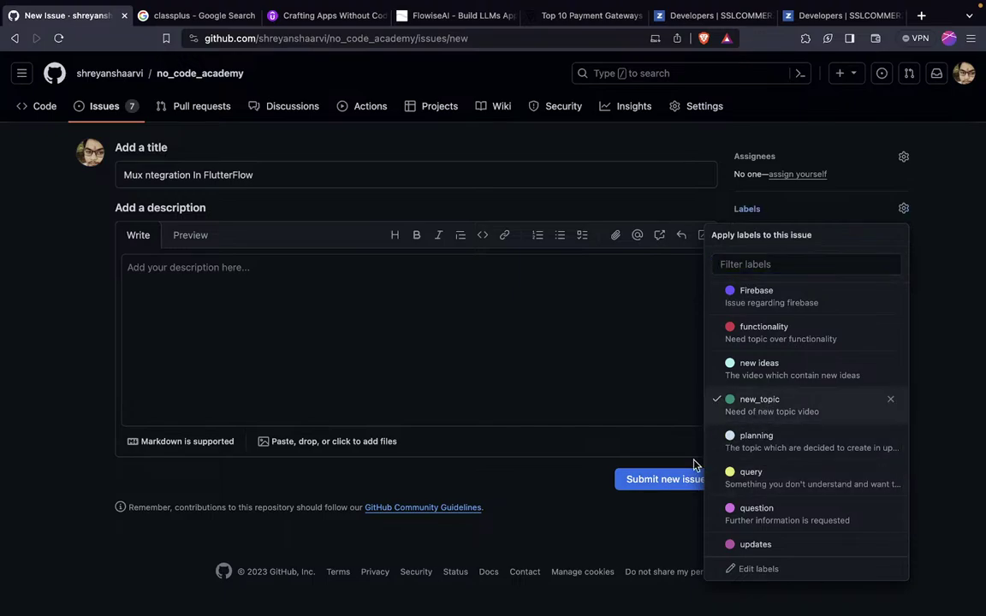
pyautogui.click(665, 478)
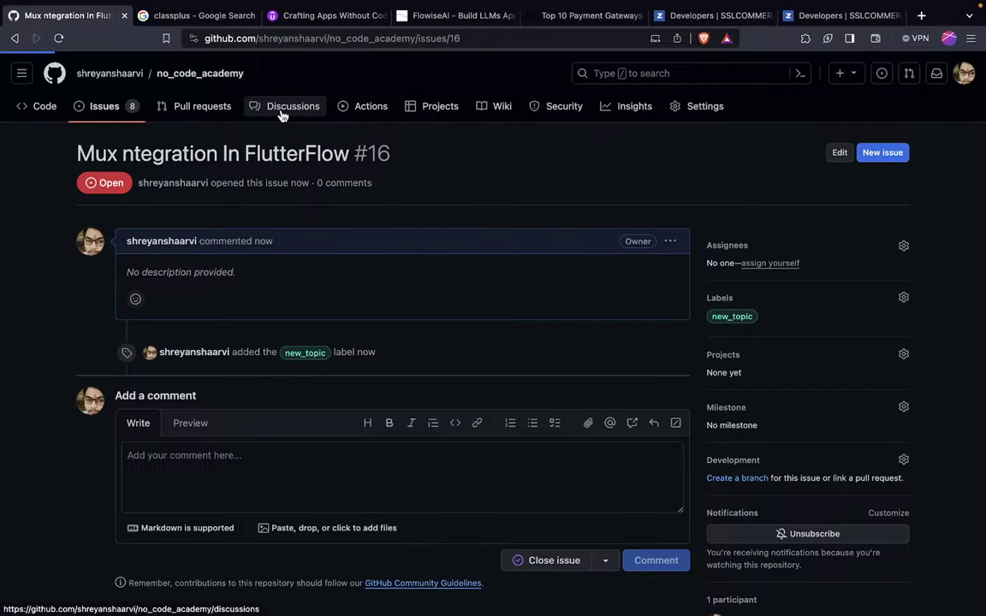
# Look through the repository's discussions and open issues, and switch back to the FlutterFlow projects page.
pyautogui.click(283, 106)
pyautogui.scroll(-2, 552, 393)
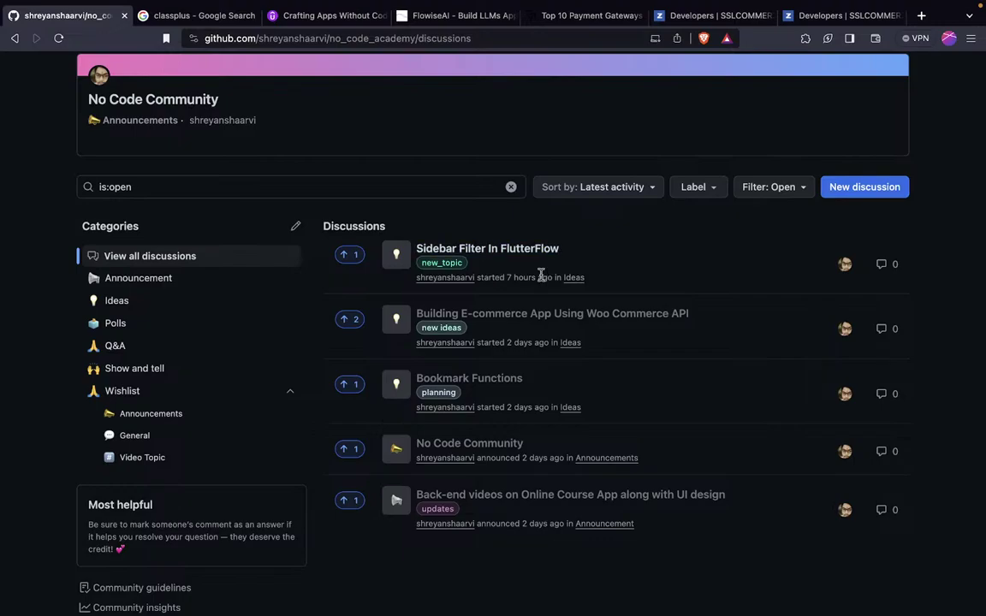
pyautogui.scroll(3, 539, 274)
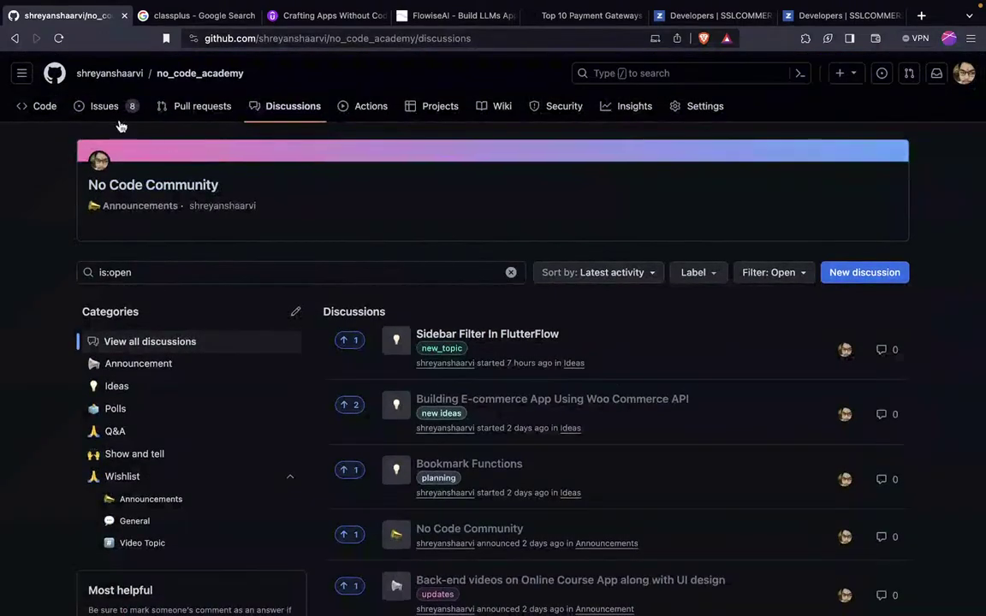
pyautogui.click(116, 117)
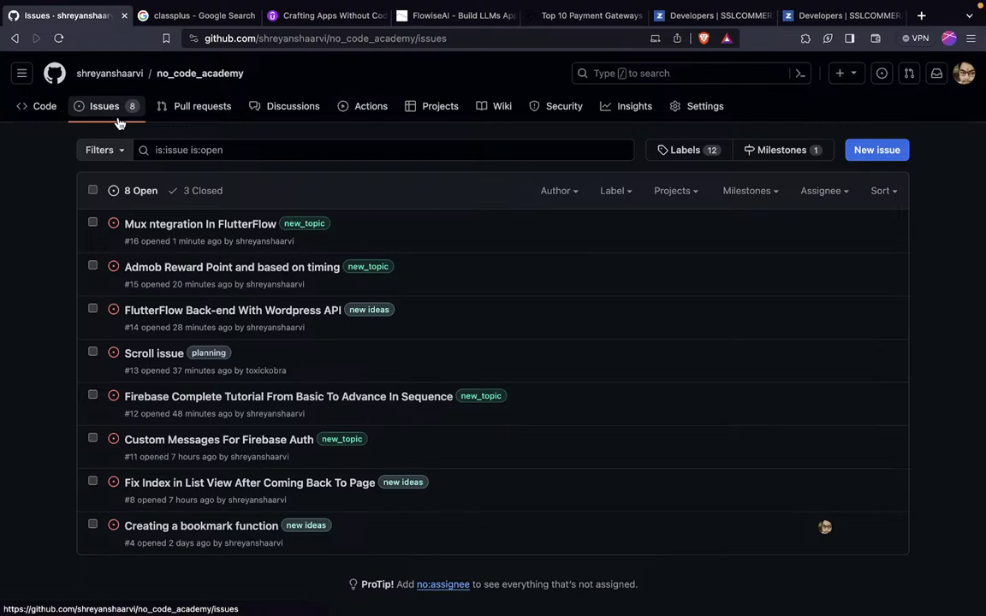
pyautogui.hotkey('ctrl', 'Right')
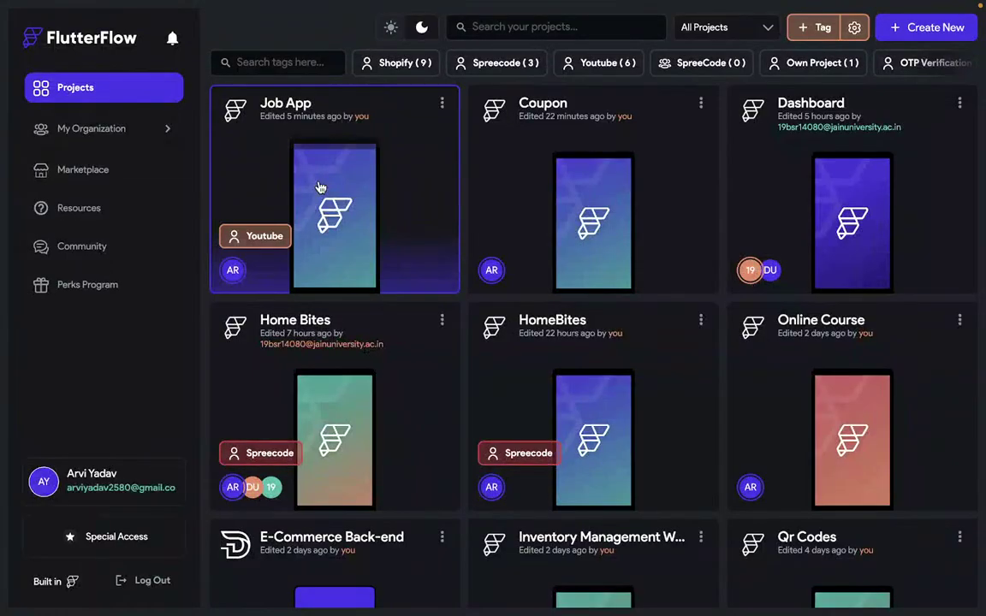
# Open the Coupon project.
pyautogui.click(565, 197)
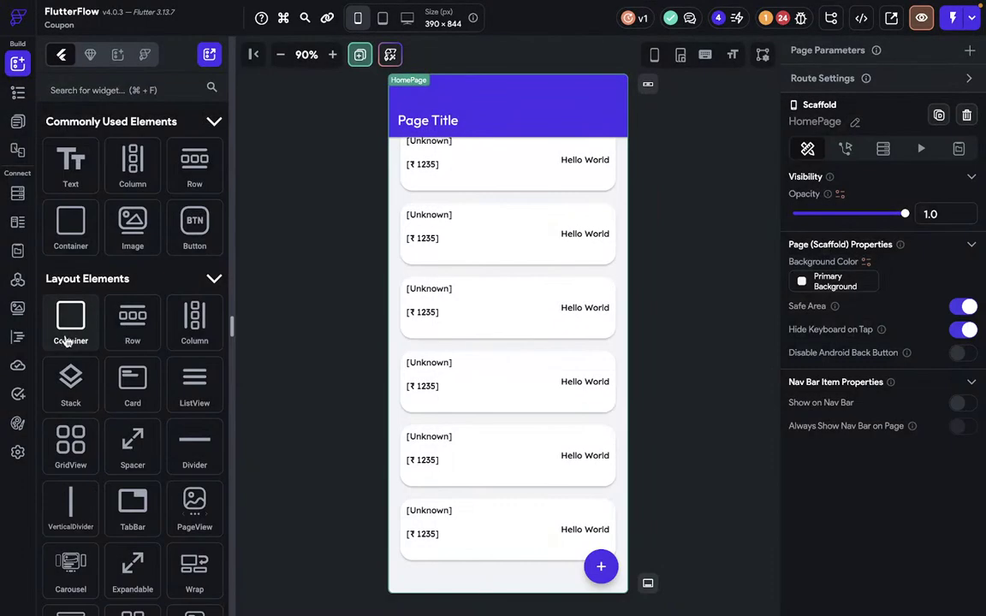
# Start a new API call definition and view its query parameter settings.
pyautogui.click(17, 279)
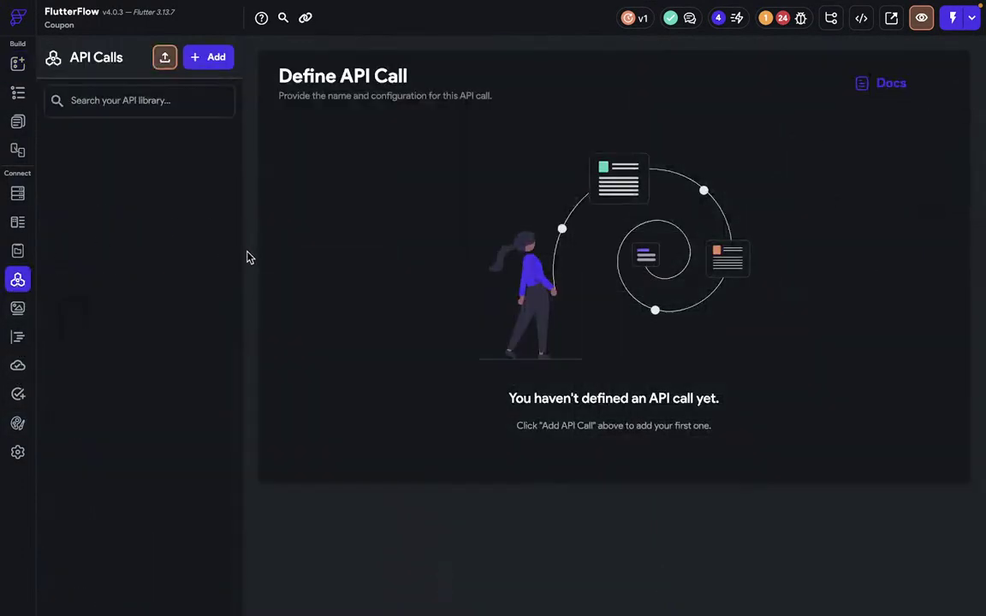
pyautogui.click(214, 58)
pyautogui.click(137, 119)
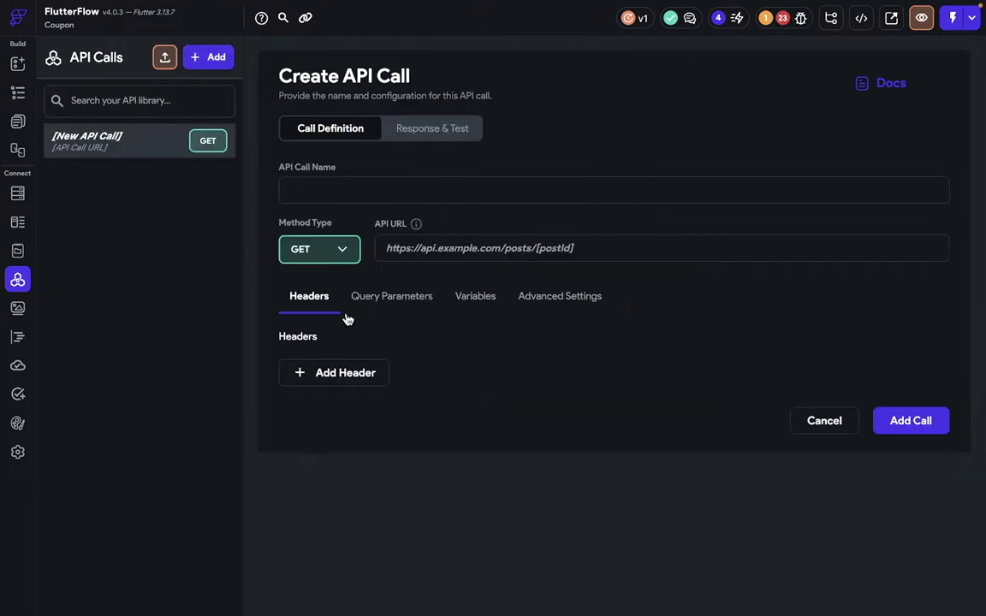
pyautogui.click(391, 299)
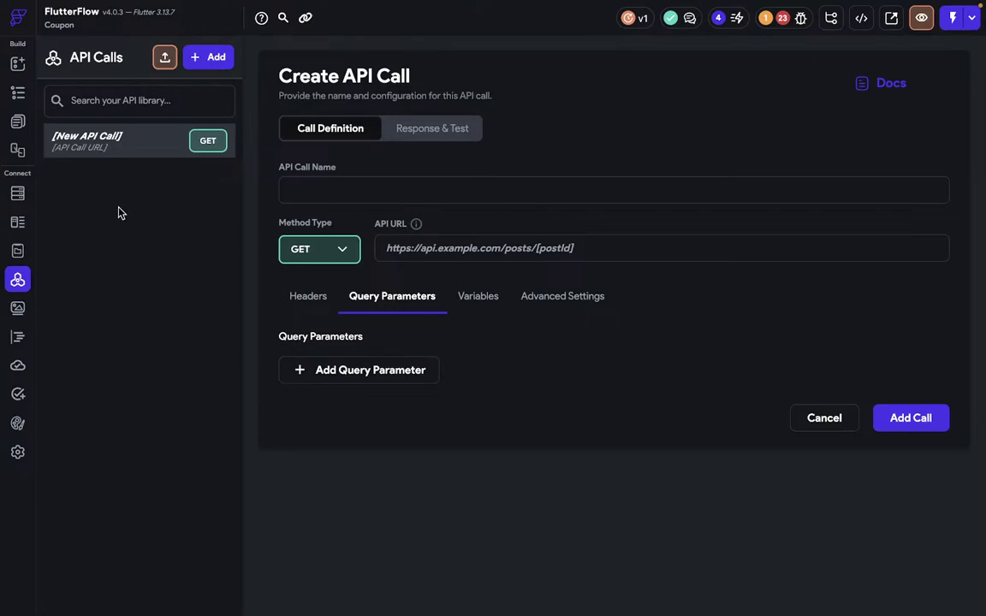
# Open the Customer page and delete the column containing the name rows and Add Product buttons.
pyautogui.click(17, 121)
pyautogui.click(86, 179)
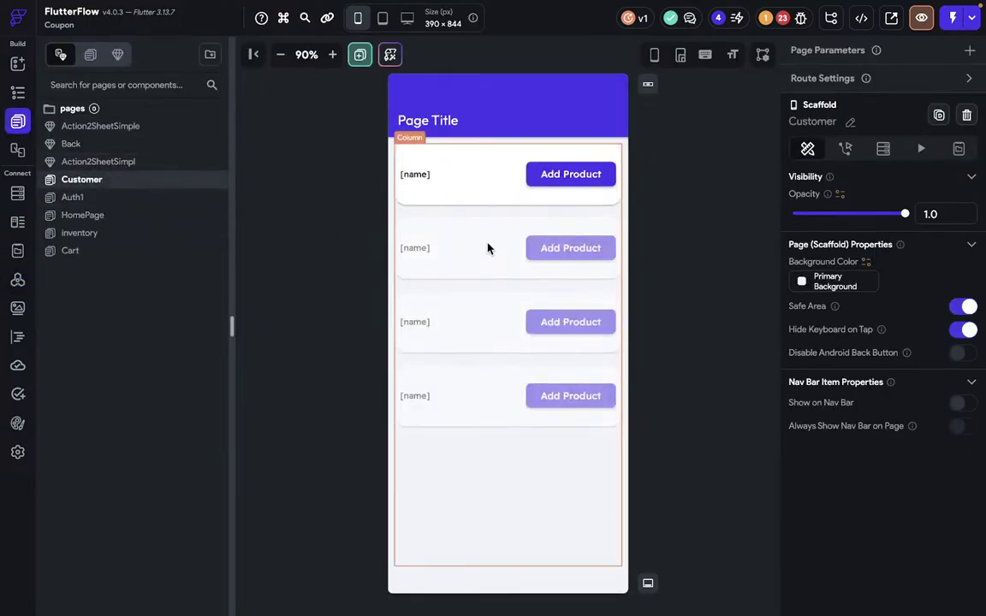
pyautogui.click(467, 224)
pyautogui.press('Delete')
pyautogui.click(17, 92)
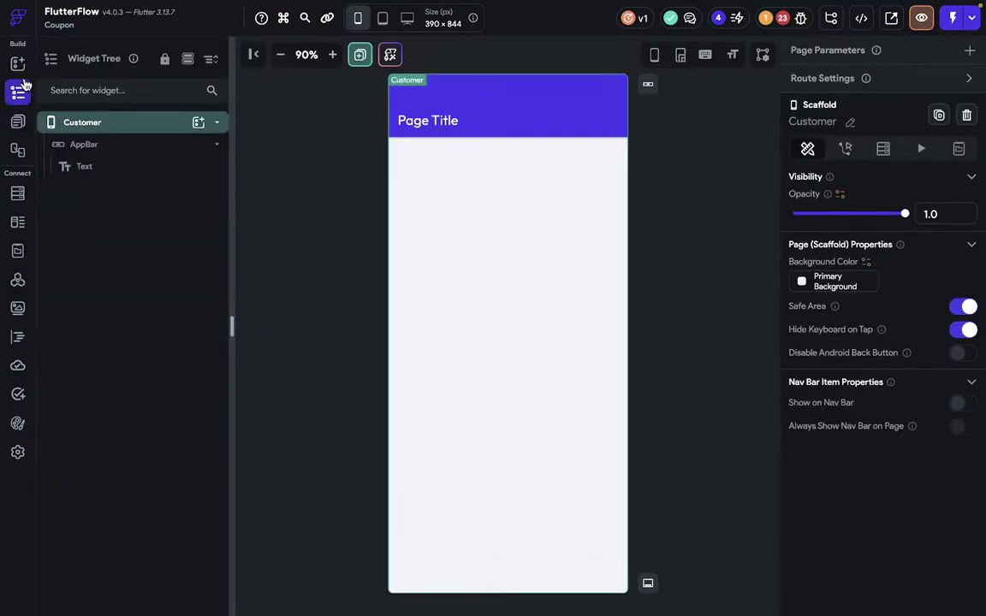
# Search the widget library for "pdf" and place a PdfViewer in the empty body of the Customer page.
pyautogui.click(17, 63)
pyautogui.click(91, 85)
pyautogui.write('u')
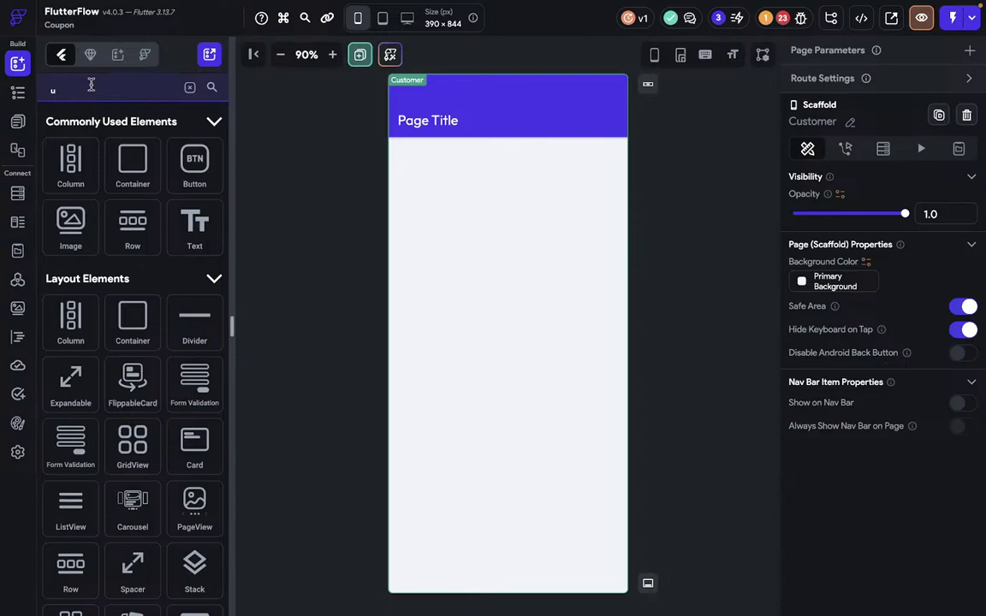
pyautogui.press('BackSpace')
pyautogui.write('pdf')
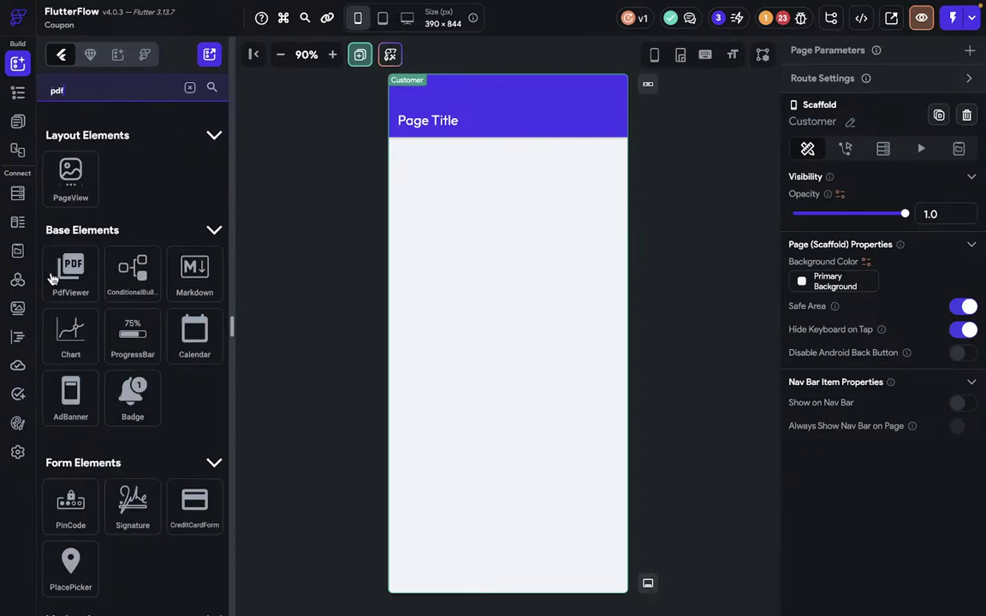
pyautogui.moveTo(58, 282); pyautogui.dragTo(515, 570)
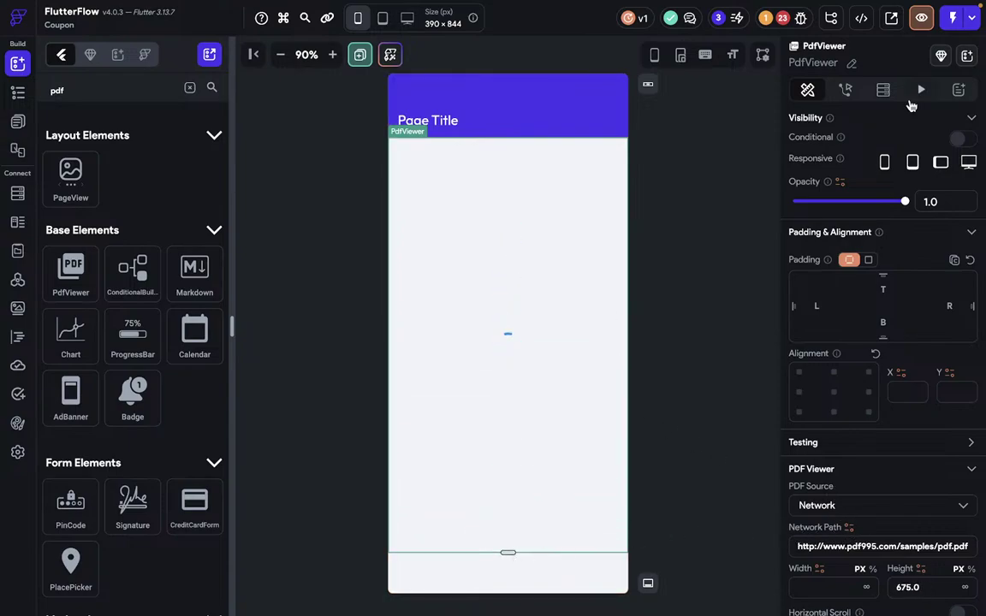
# Add a single-document Query Collection query on the customer collection to the PdfViewer.
pyautogui.click(883, 89)
pyautogui.click(801, 124)
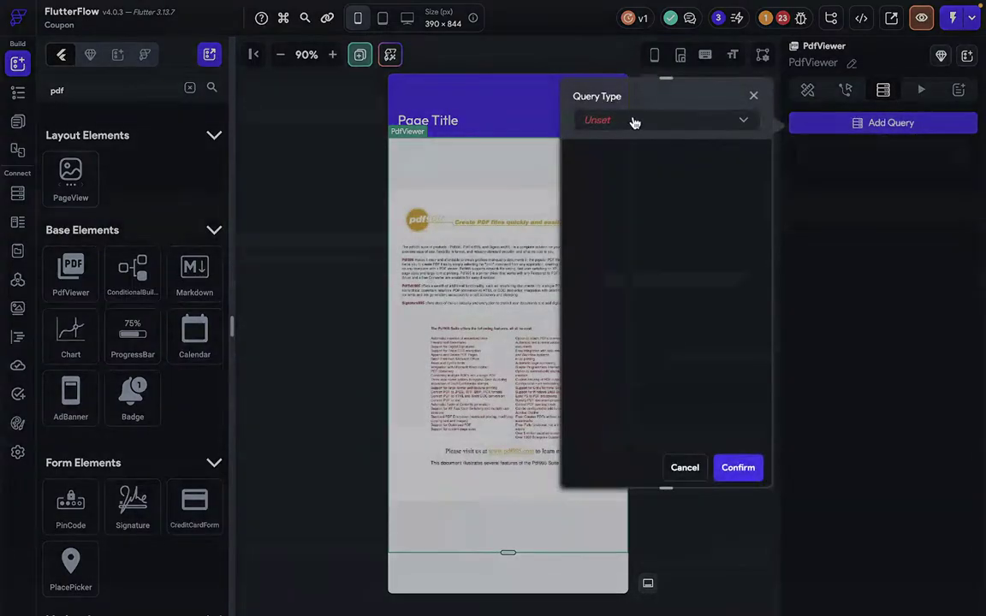
pyautogui.click(634, 122)
pyautogui.click(635, 122)
pyautogui.click(630, 210)
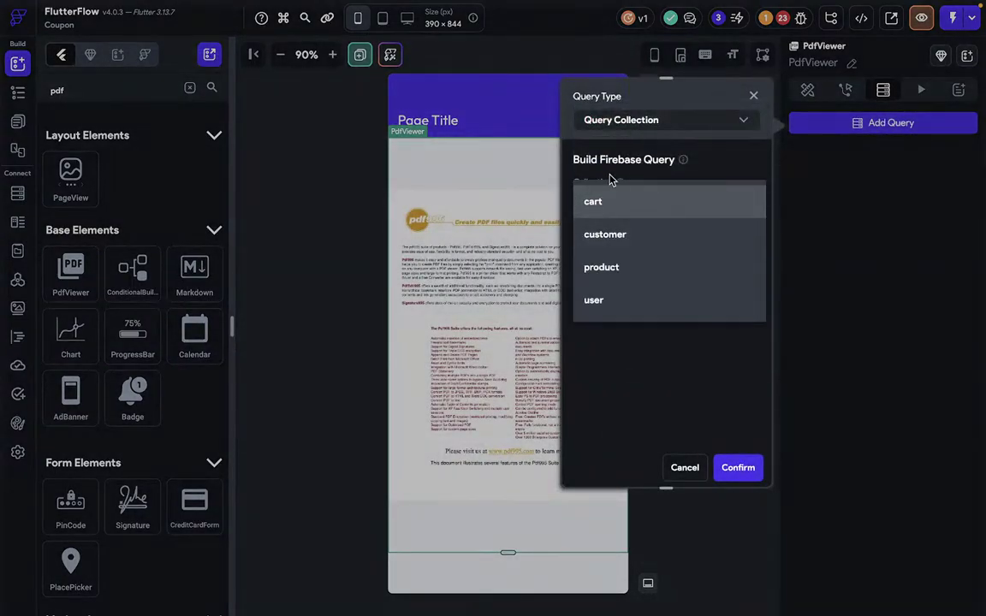
pyautogui.click(622, 242)
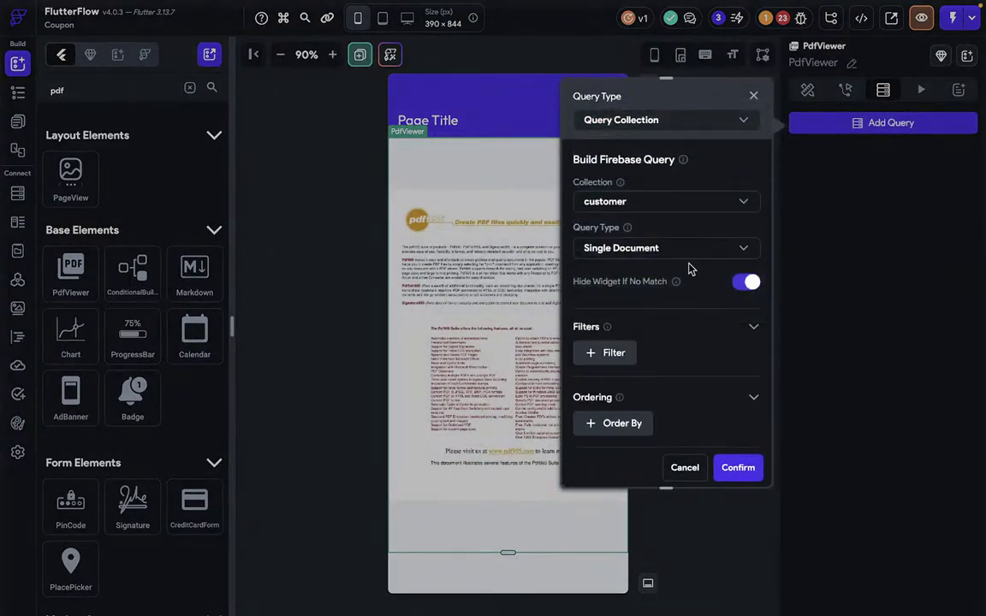
pyautogui.click(737, 467)
# Examine the customer Document fields available as a variable source for the PdfViewer's network path.
pyautogui.click(807, 90)
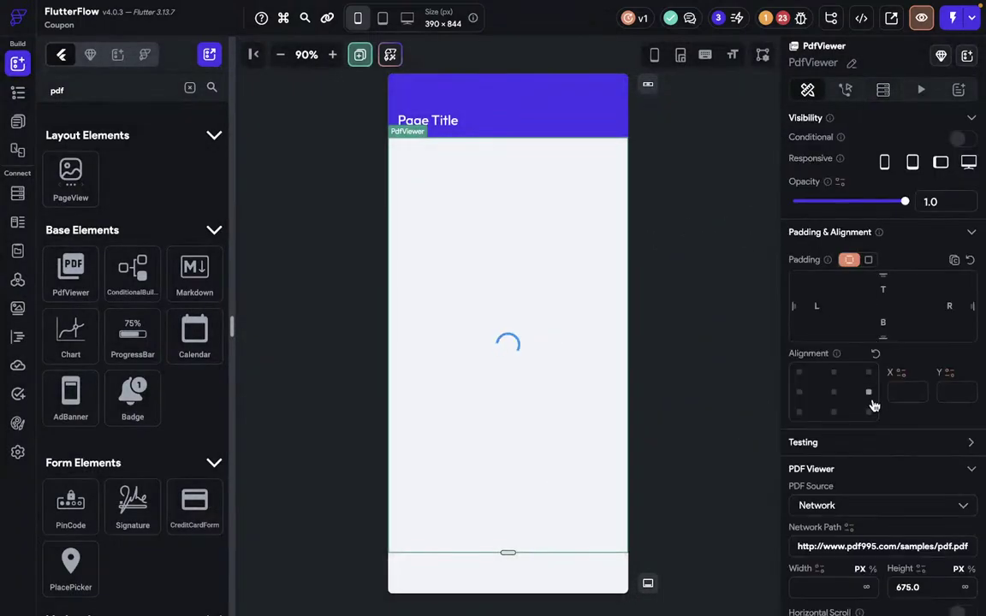
pyautogui.scroll(-3, 869, 420)
pyautogui.click(848, 393)
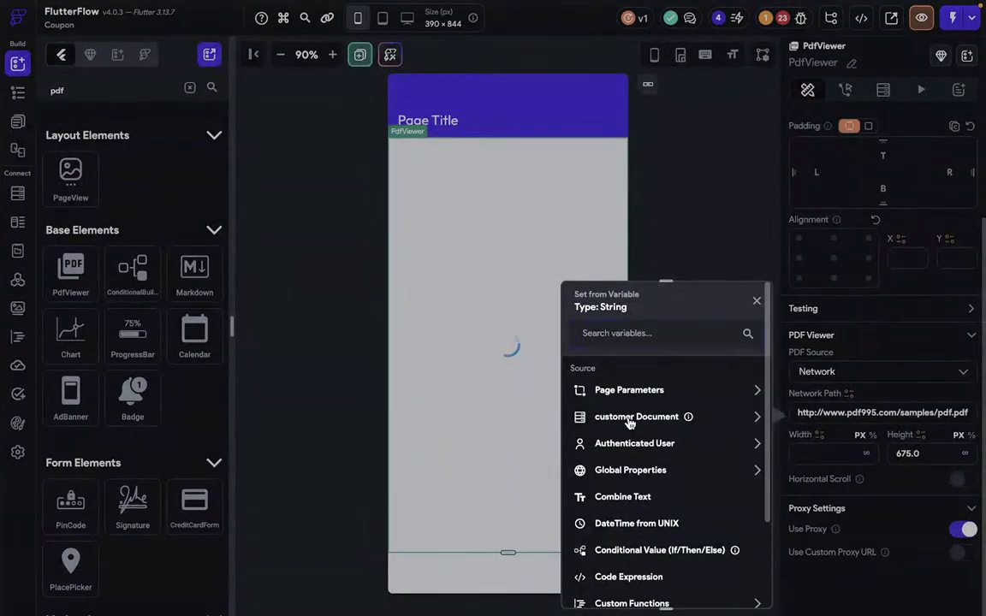
pyautogui.click(601, 416)
pyautogui.scroll(-2, 642, 479)
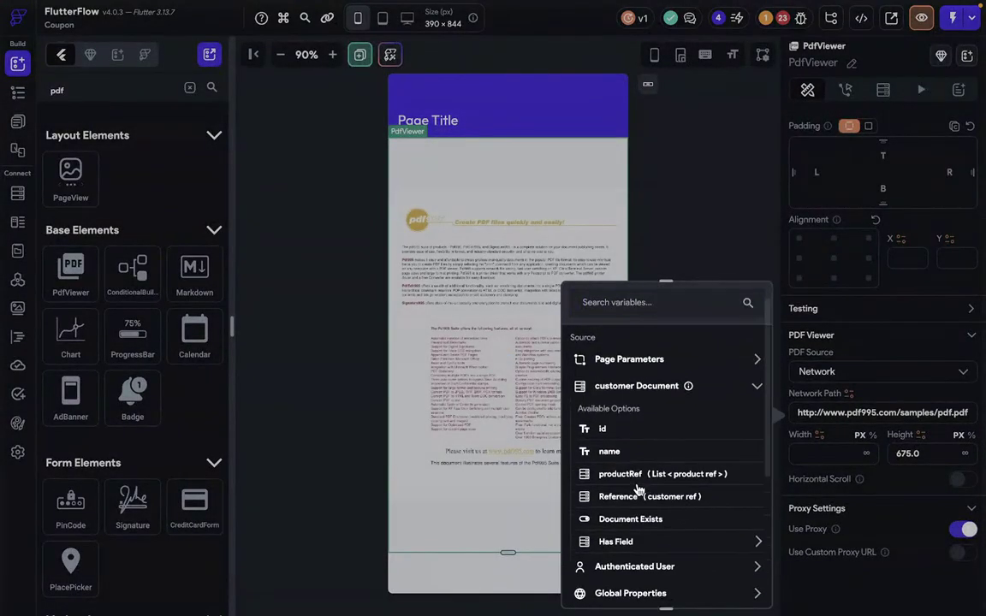
pyautogui.click(672, 230)
pyautogui.click(659, 254)
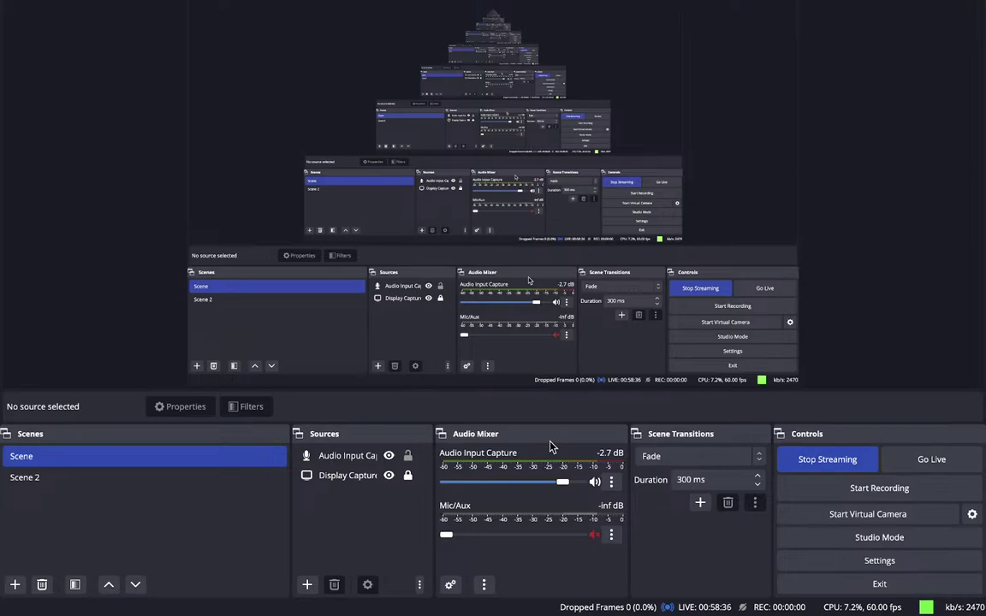
# Switch to OBS and remove the Audio Input Capture source from the scene.
pyautogui.click(344, 460)
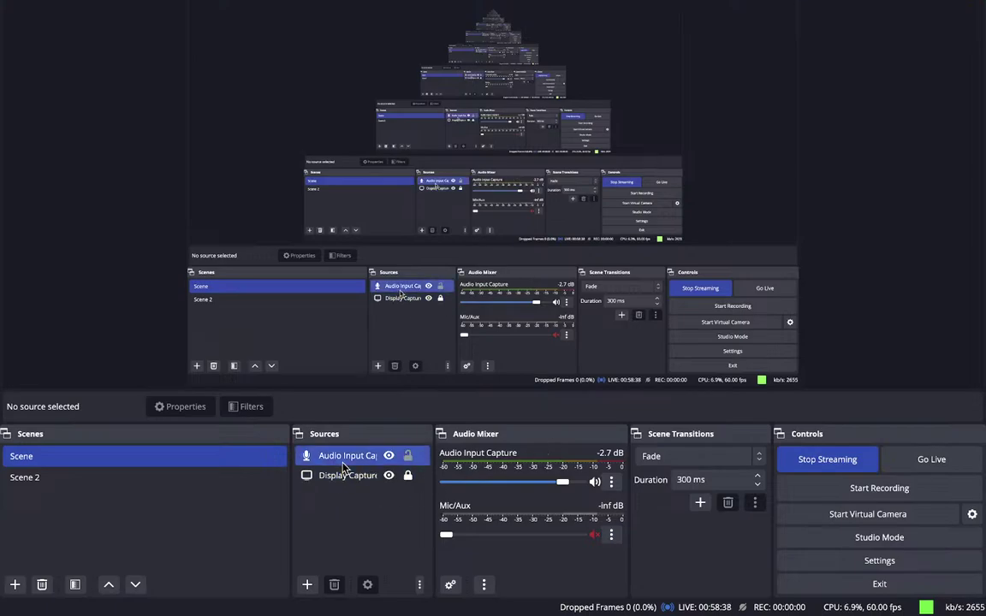
pyautogui.press('Delete')
pyautogui.press('Return')
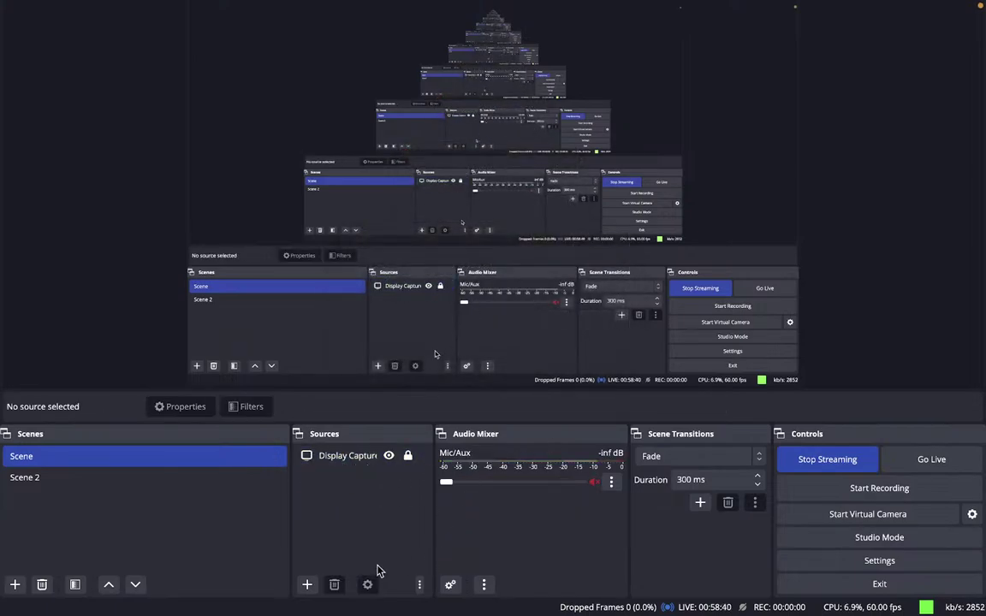
# Add a new Audio Input Capture source using the USB Condenser Microphone as its device.
pyautogui.click(307, 585)
pyautogui.click(376, 309)
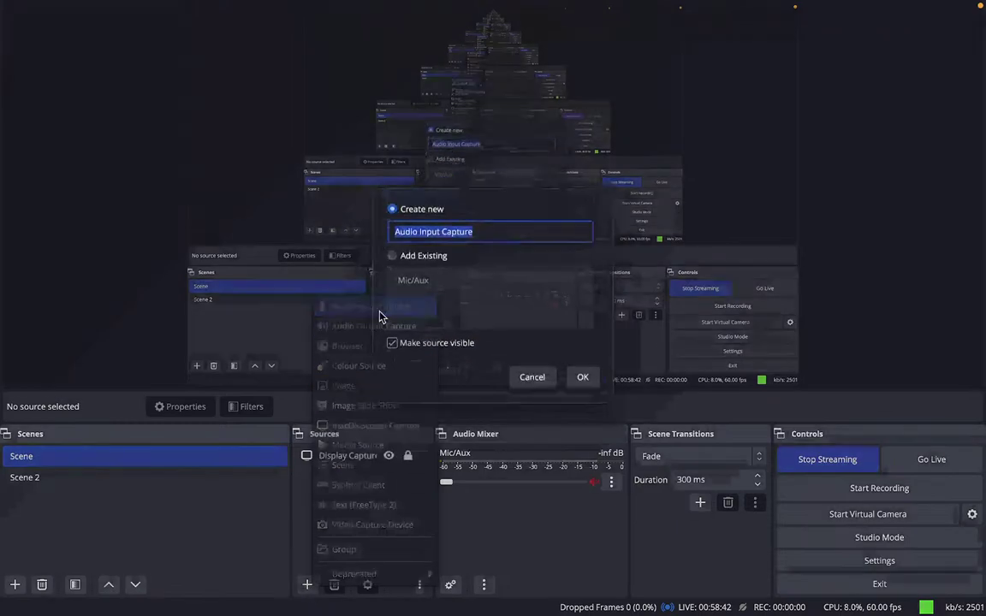
pyautogui.click(583, 390)
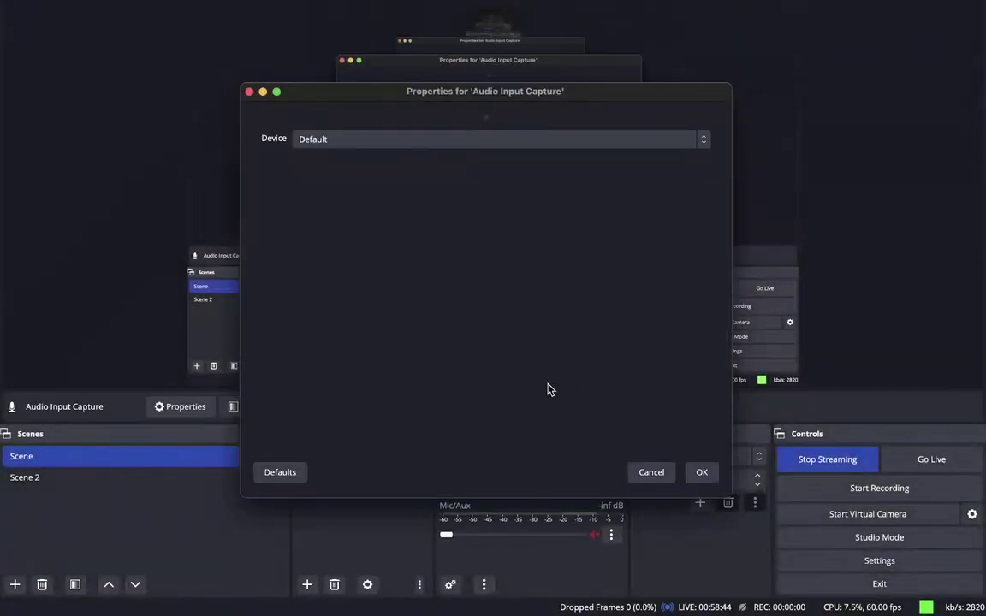
pyautogui.click(504, 140)
pyautogui.click(495, 156)
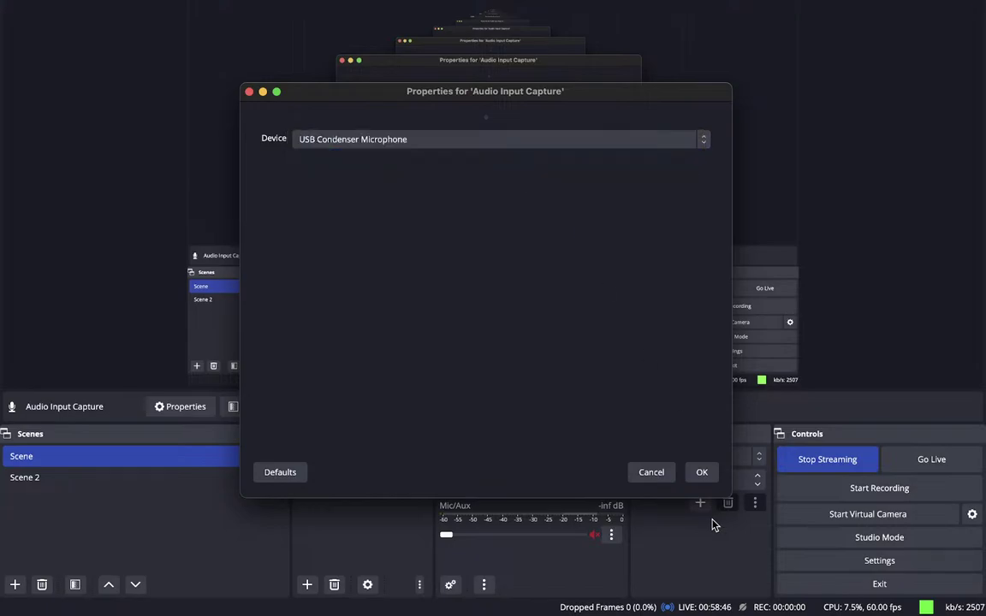
pyautogui.click(703, 473)
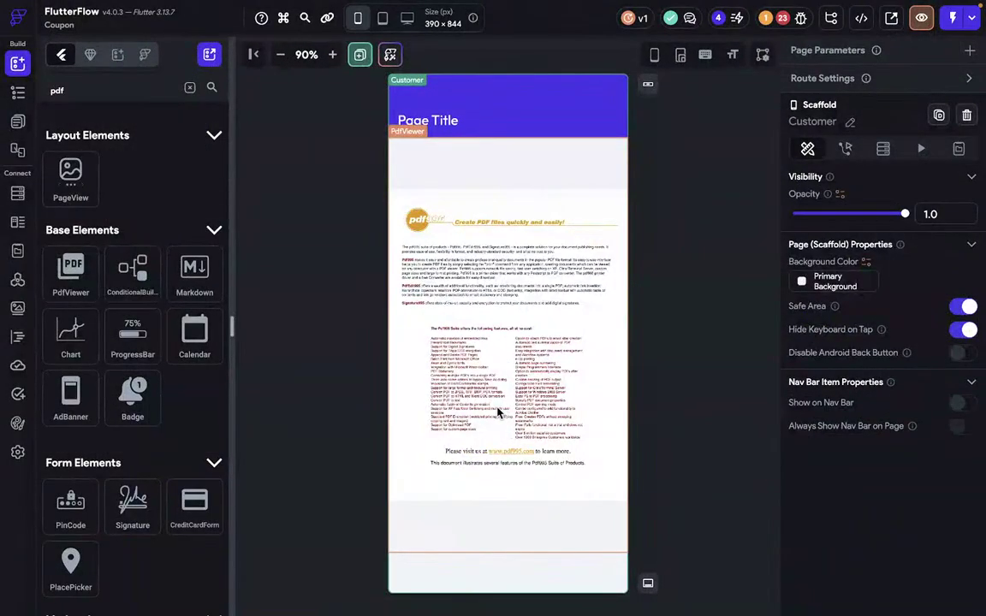
# Switch back to FlutterFlow and replace the PdfViewer on the Customer page with a newly placed one.
pyautogui.click(488, 265)
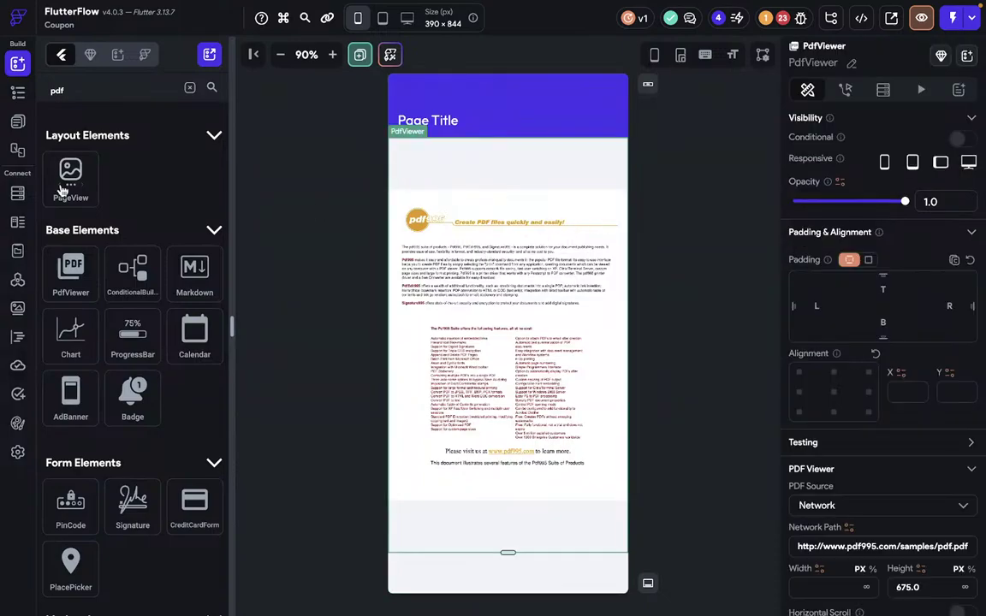
pyautogui.press('Delete')
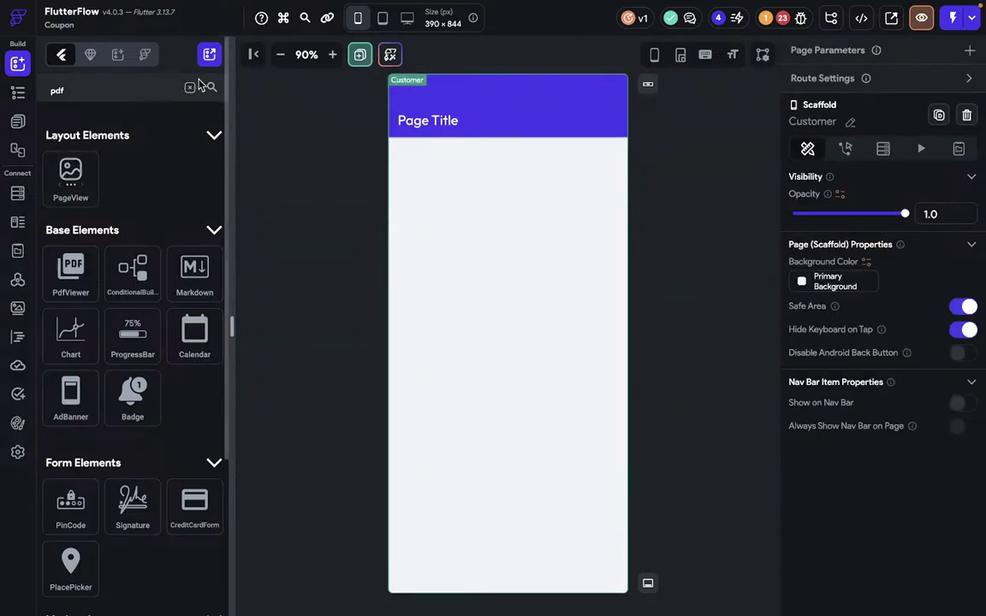
pyautogui.moveTo(70, 269); pyautogui.dragTo(515, 279)
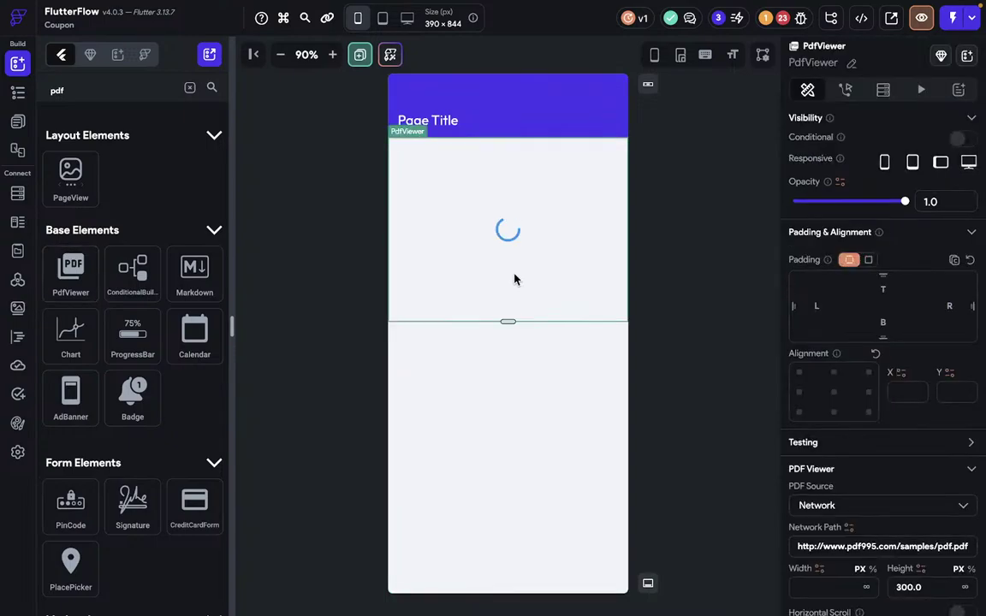
# Add a Query Collection backend query on the cart collection to the new PdfViewer.
pyautogui.click(882, 90)
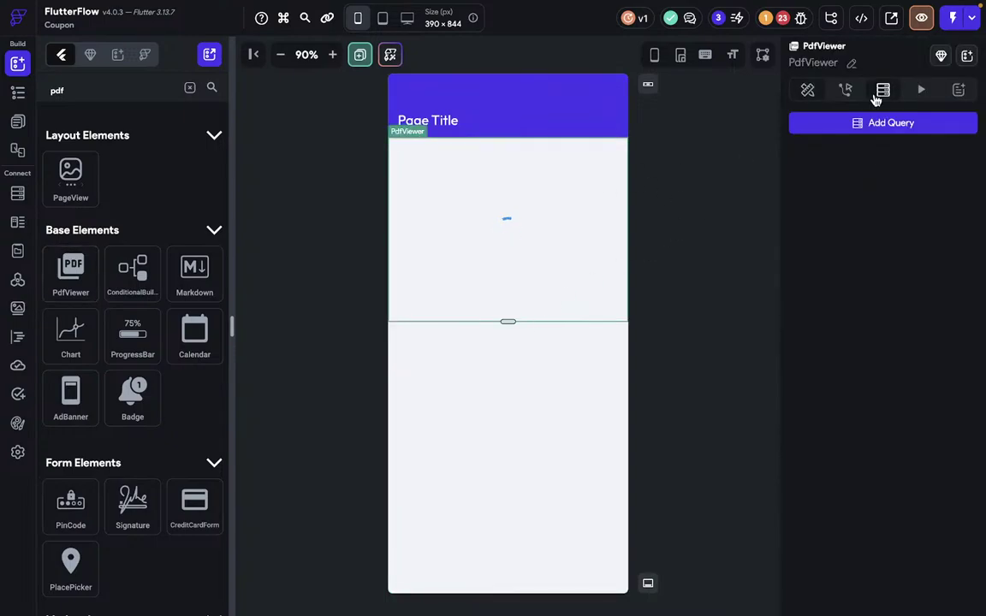
pyautogui.click(836, 126)
pyautogui.click(689, 124)
pyautogui.click(689, 124)
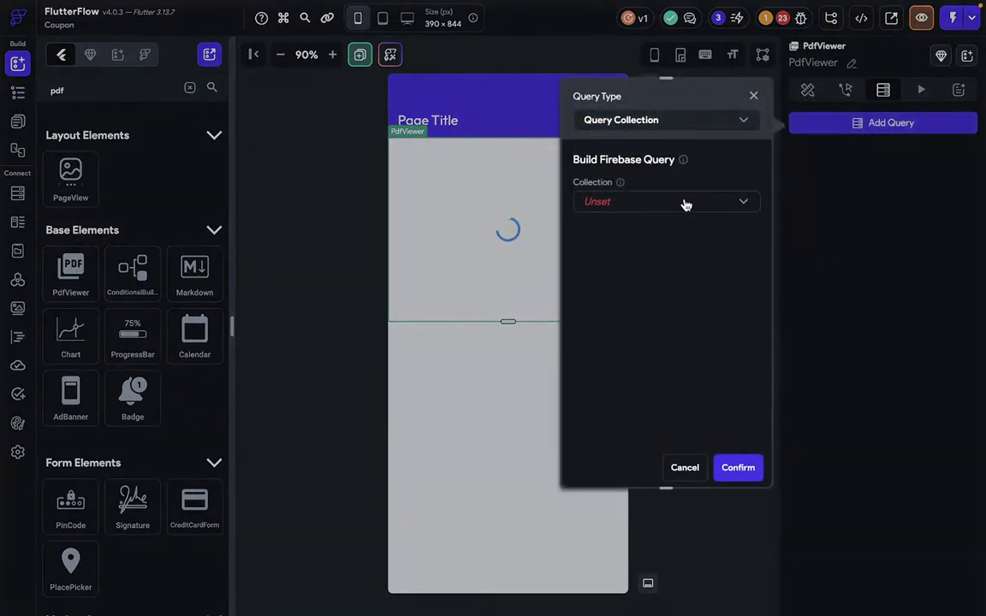
pyautogui.click(680, 203)
pyautogui.click(653, 203)
pyautogui.click(735, 467)
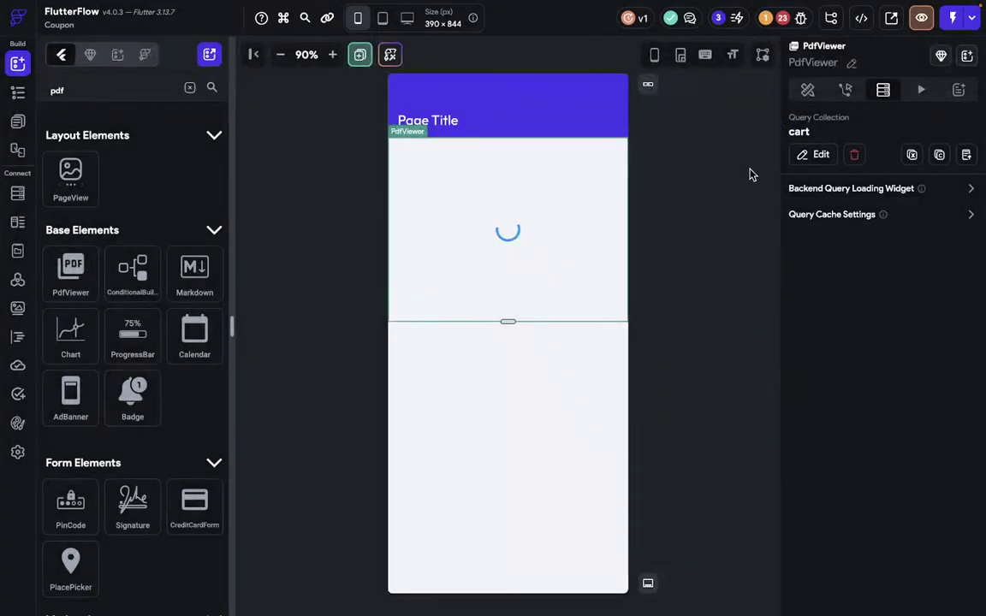
# Set the PdfViewer's network path from the cart Document's product_id field.
pyautogui.click(807, 90)
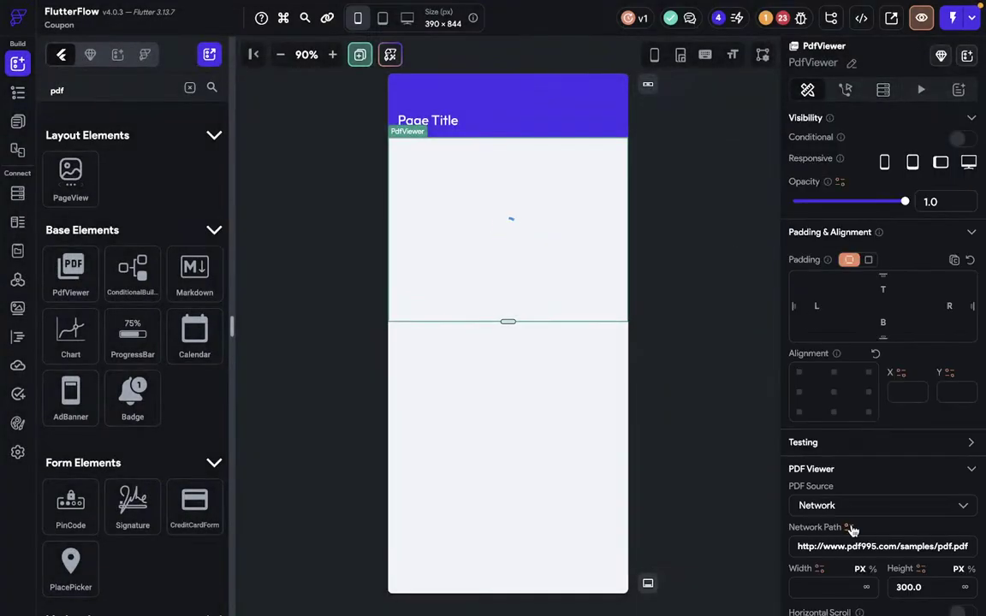
pyautogui.click(848, 527)
pyautogui.click(633, 416)
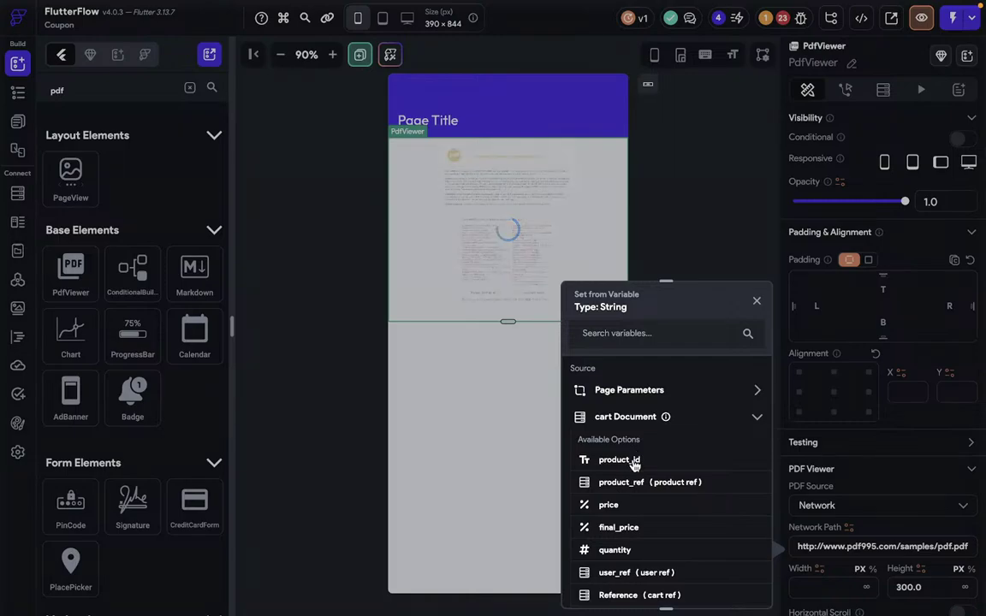
pyautogui.click(616, 458)
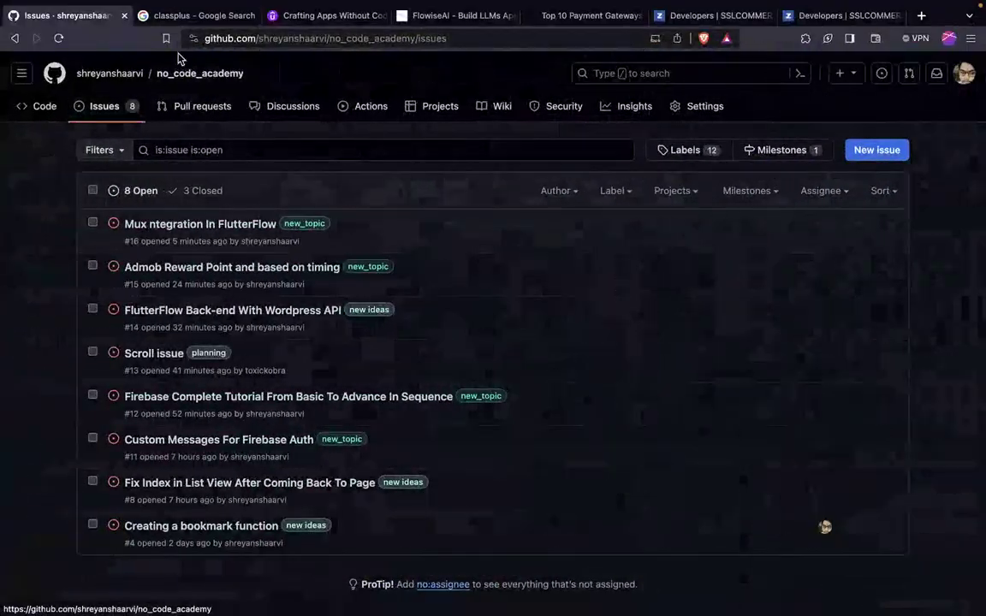
# Switch to Brave, select the no_code_academy issues page address, and open nocodevidya.tech in a new tab.
pyautogui.click(420, 39)
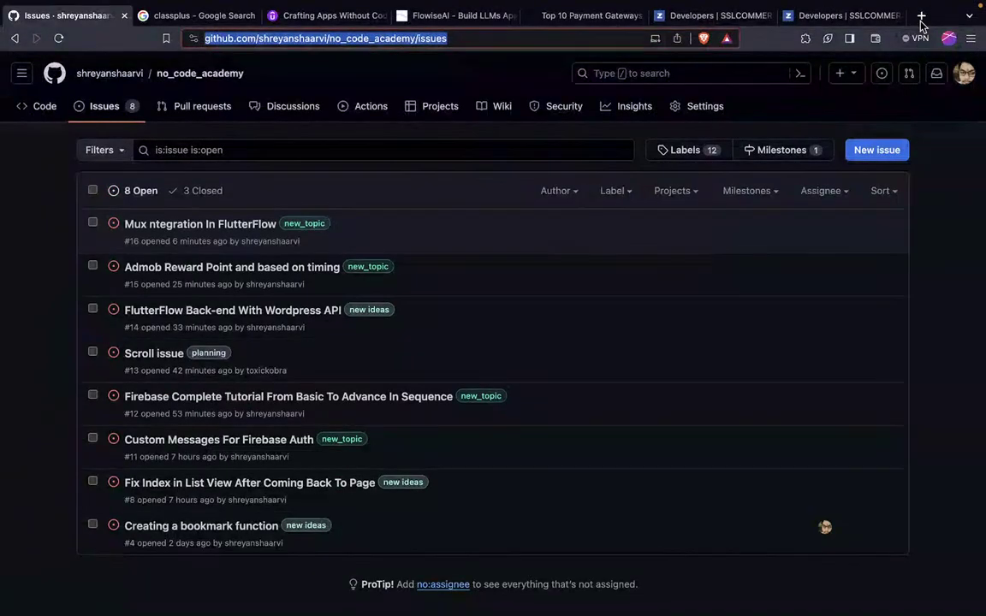
pyautogui.click(921, 16)
pyautogui.write('nocodevidya.tech')
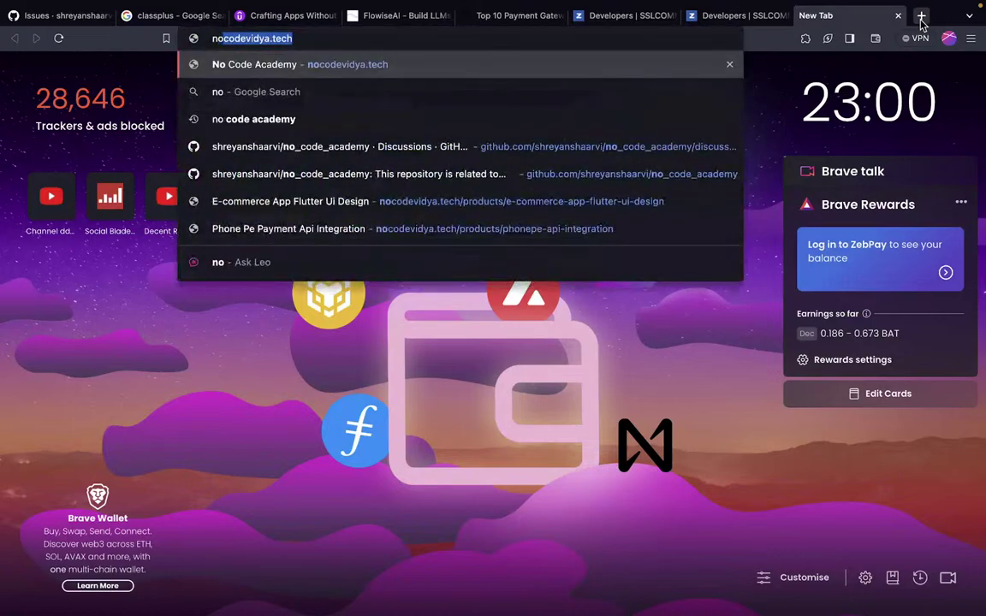
pyautogui.press('Return')
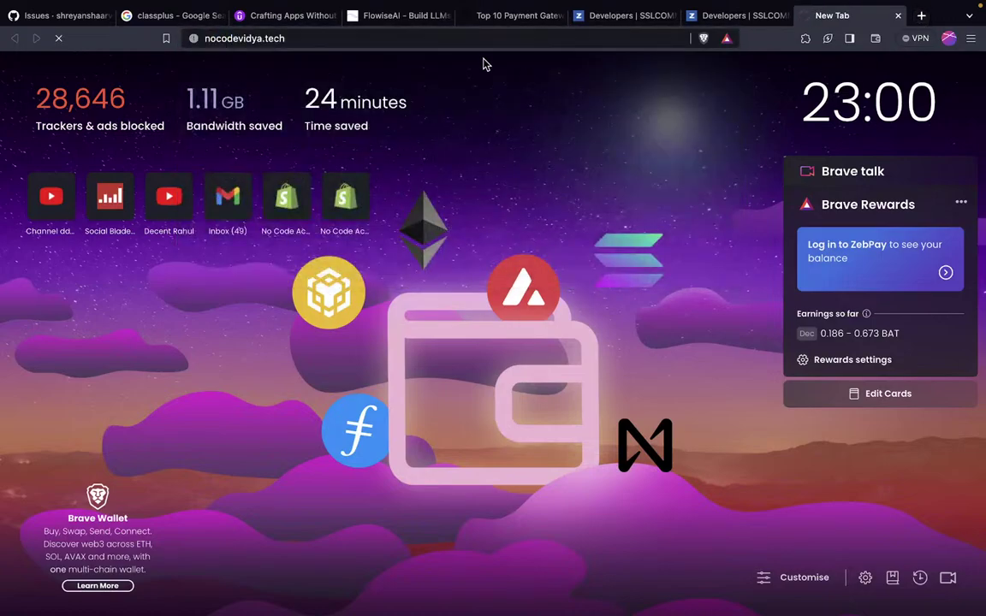
pyautogui.click(461, 38)
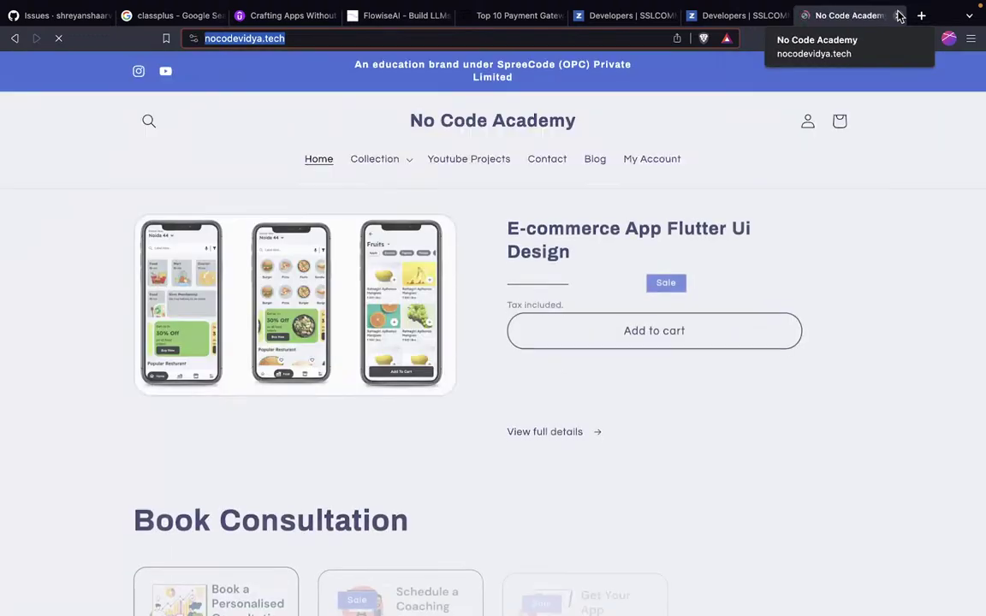
# Look over the Book Consultation offers on the No Code Academy site and close its tab.
pyautogui.scroll(-3, 585, 289)
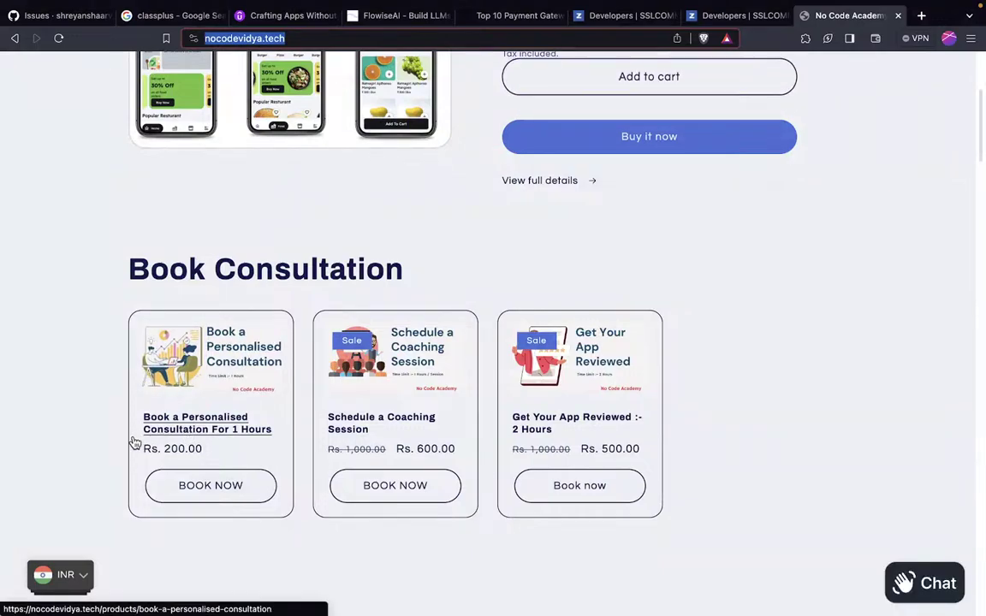
pyautogui.click(897, 15)
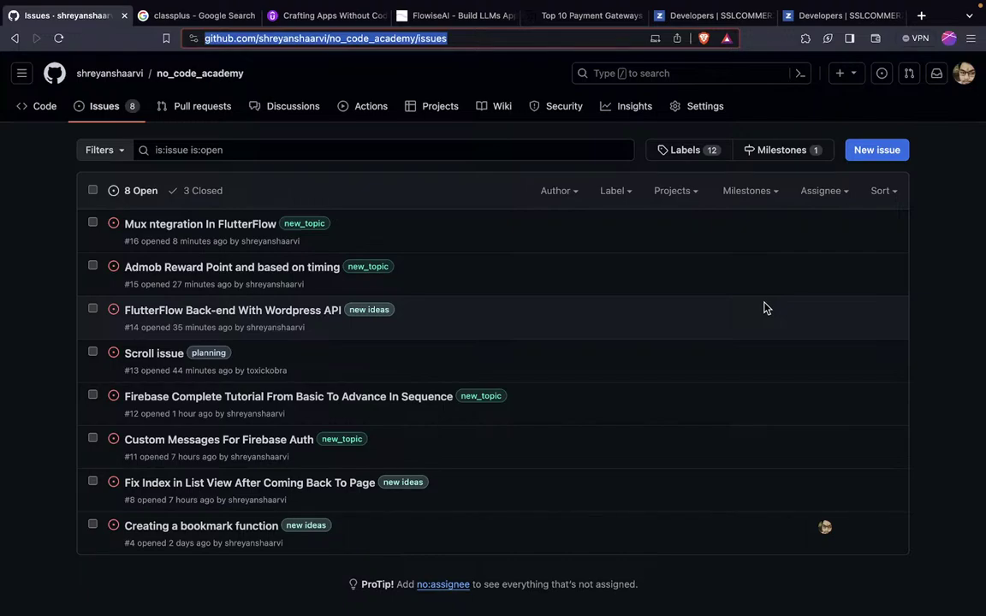
# Open Bard in a new tab and ask "how to convert pdf file of first page into image format in dart".
pyautogui.click(921, 16)
pyautogui.write('bard')
pyautogui.press('Return')
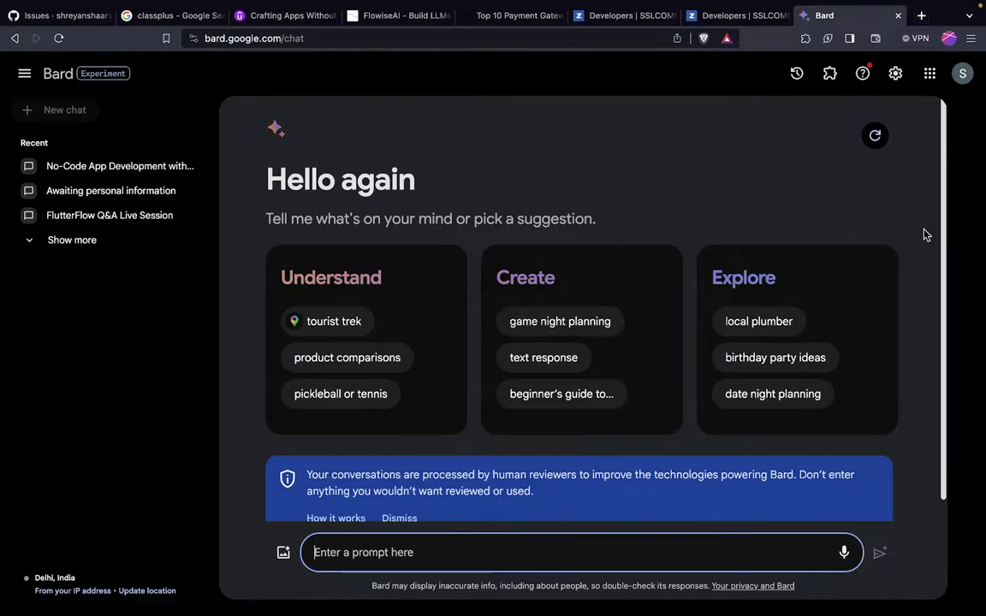
pyautogui.press('super+v')
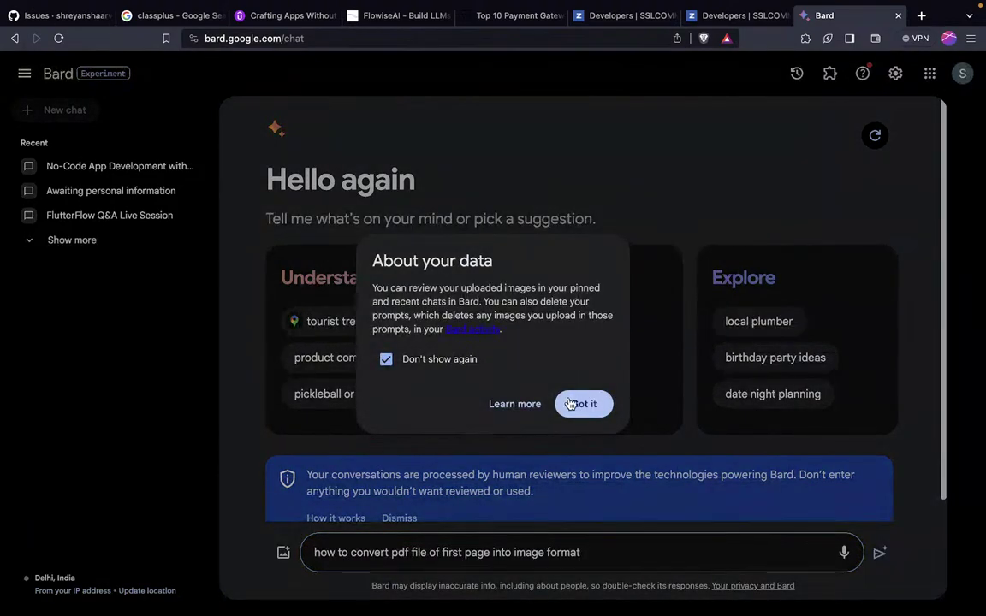
pyautogui.click(580, 404)
pyautogui.write('in dart')
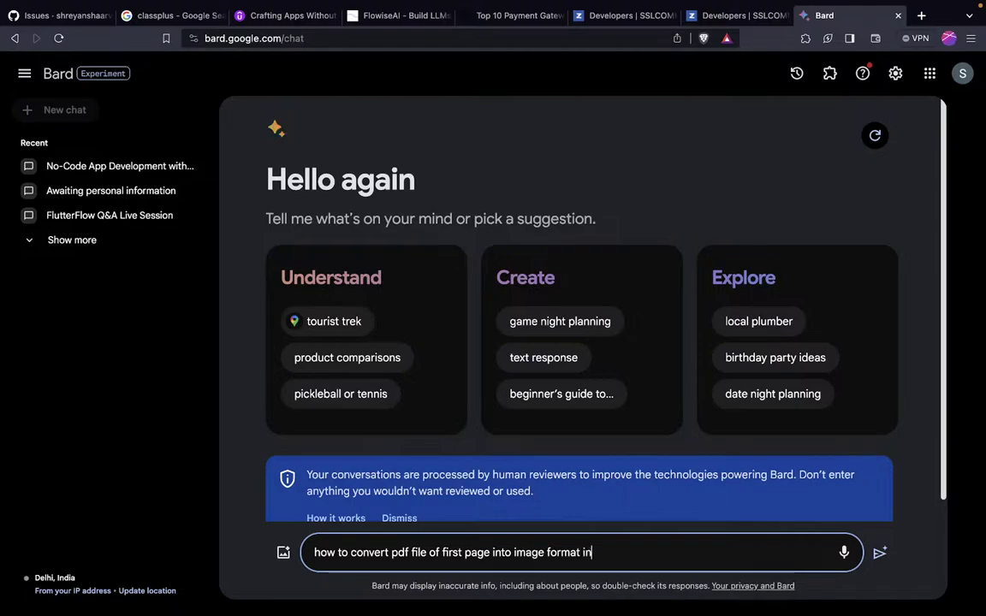
pyautogui.press('Return')
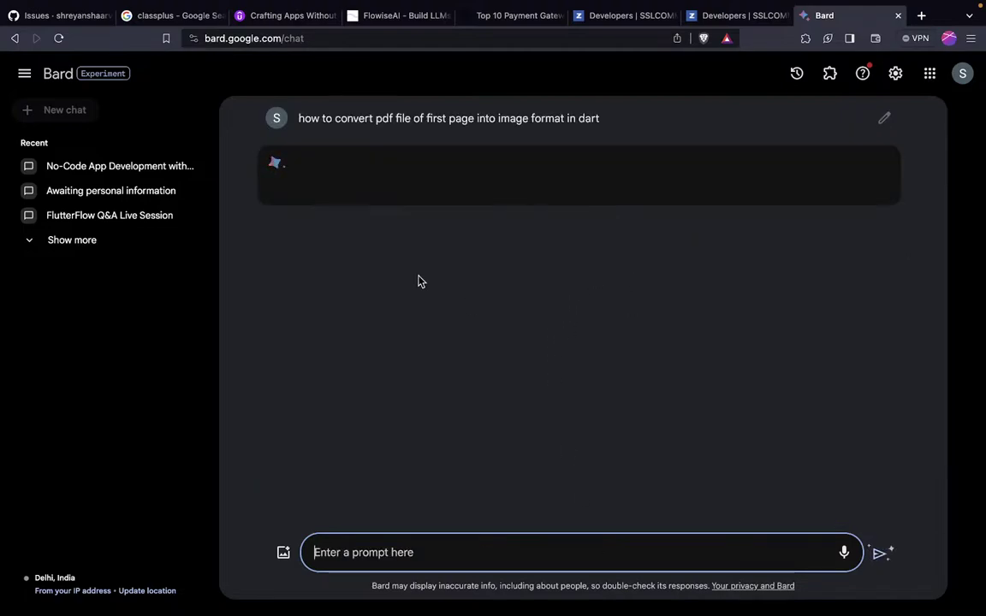
# Examine Bard's answer, comparing the printing and native_pdf_renderer packages and their Dart code examples.
pyautogui.moveTo(375, 118); pyautogui.dragTo(501, 119)
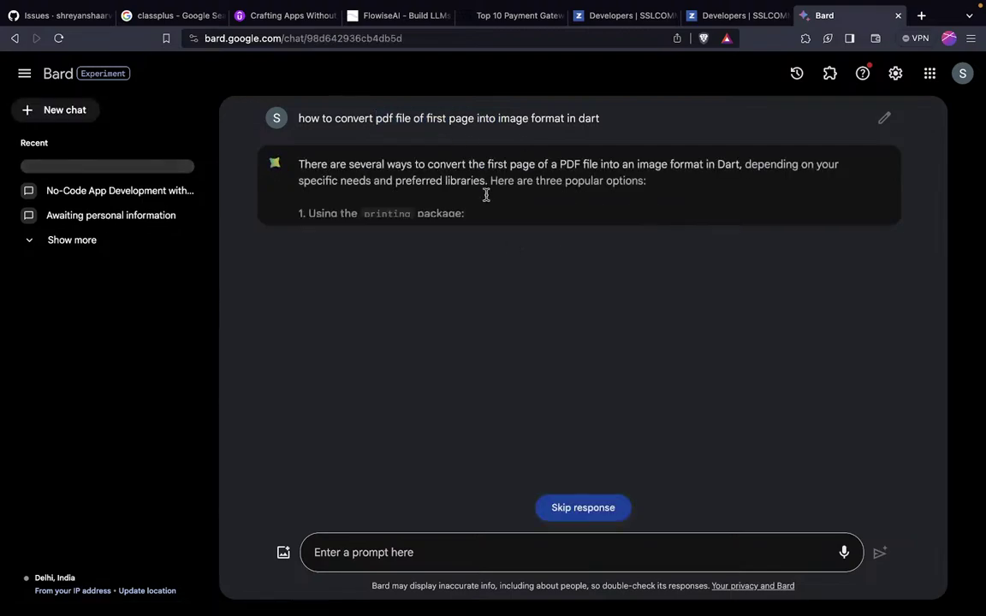
pyautogui.scroll(-2, 426, 218)
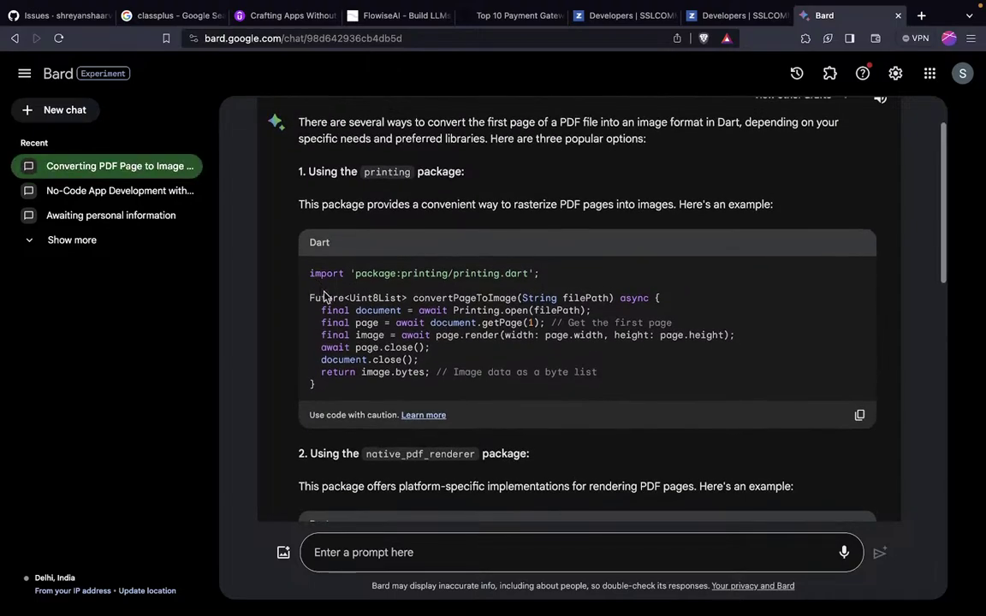
pyautogui.moveTo(312, 297); pyautogui.dragTo(424, 299)
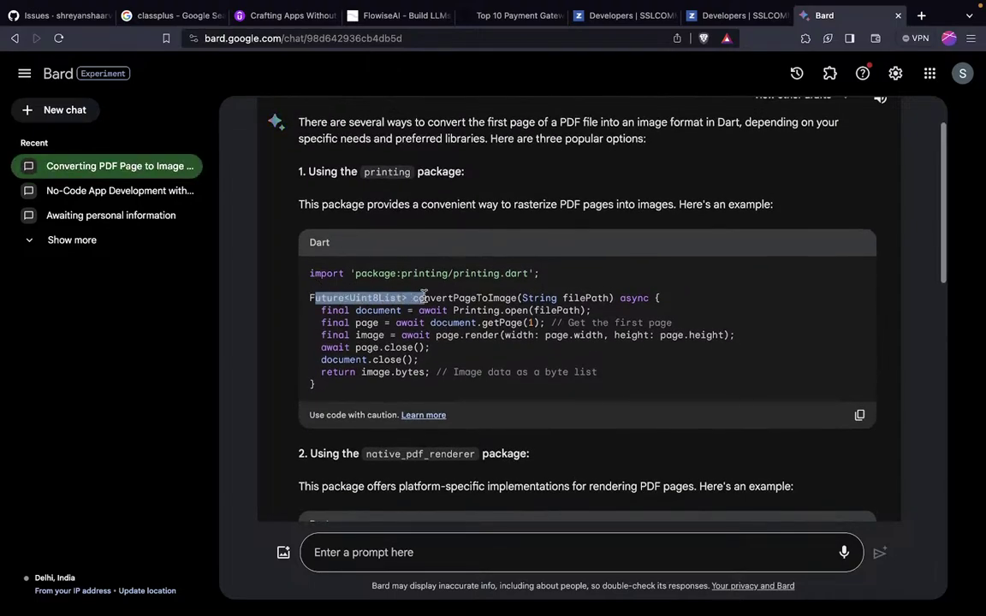
pyautogui.scroll(-5, 424, 299)
pyautogui.scroll(-3, 424, 299)
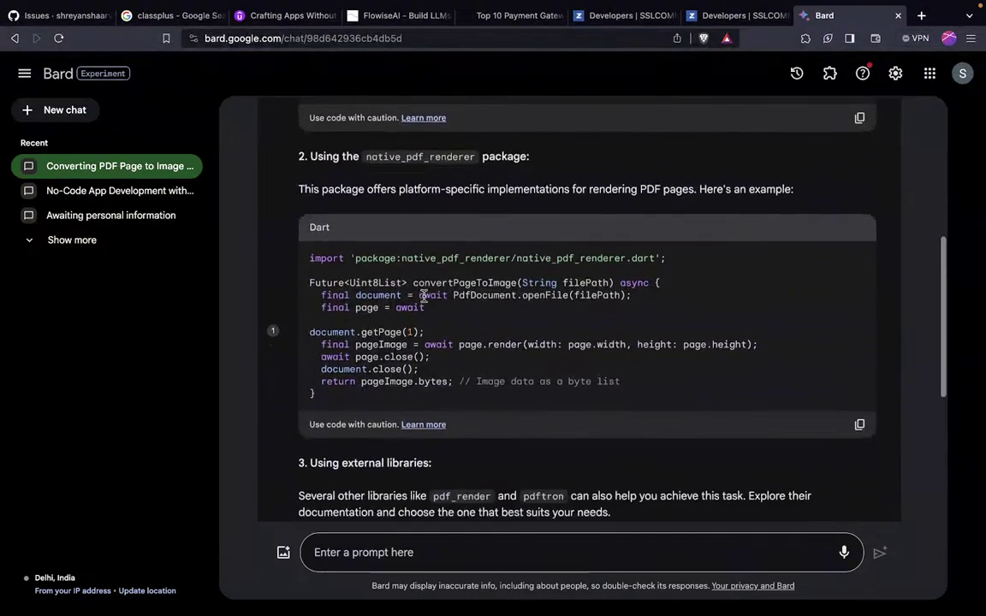
pyautogui.scroll(10, 423, 297)
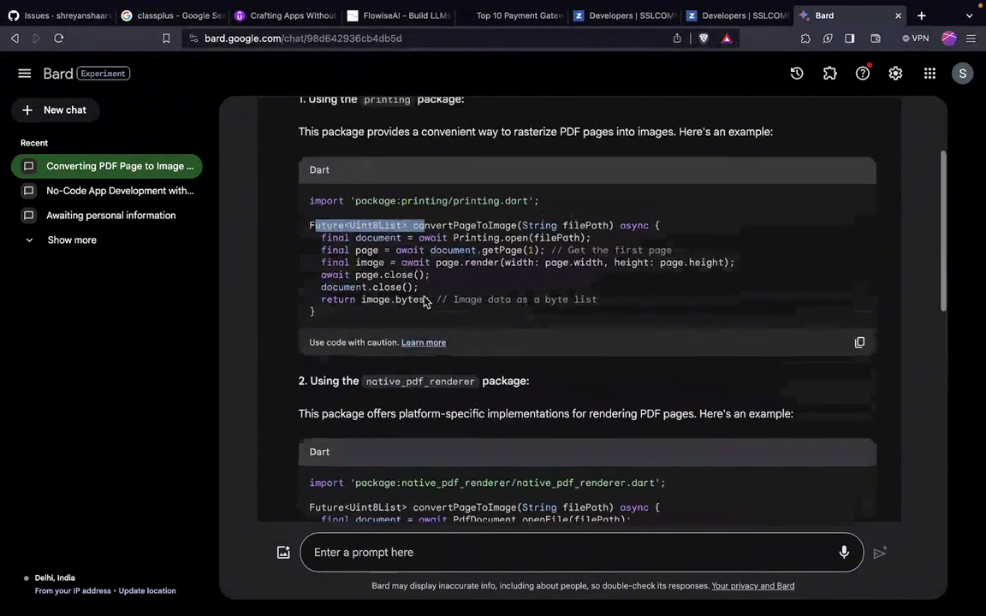
pyautogui.tripleClick(377, 239)
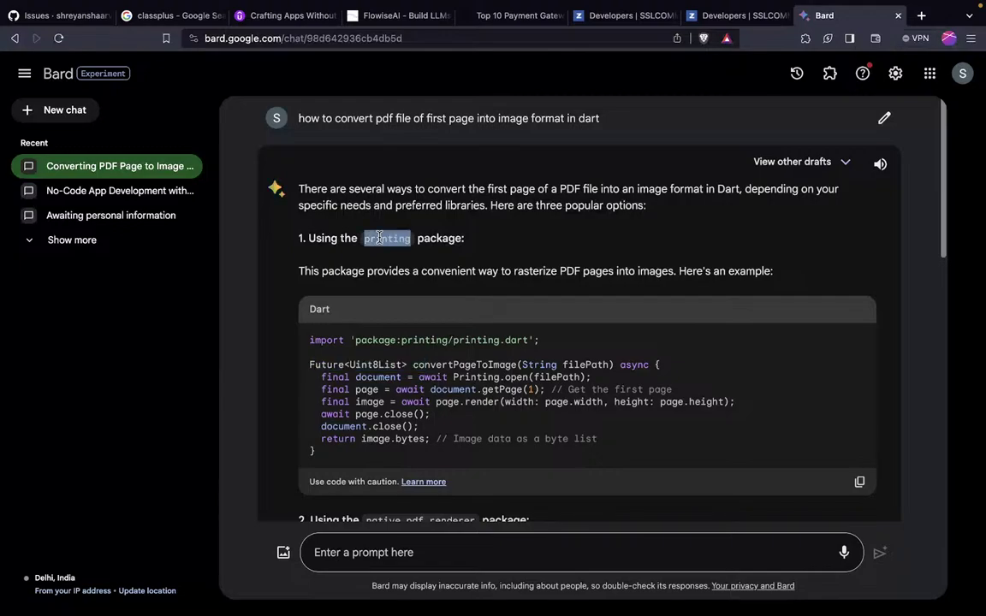
pyautogui.scroll(-4, 376, 373)
pyautogui.moveTo(366, 376); pyautogui.dragTo(480, 376)
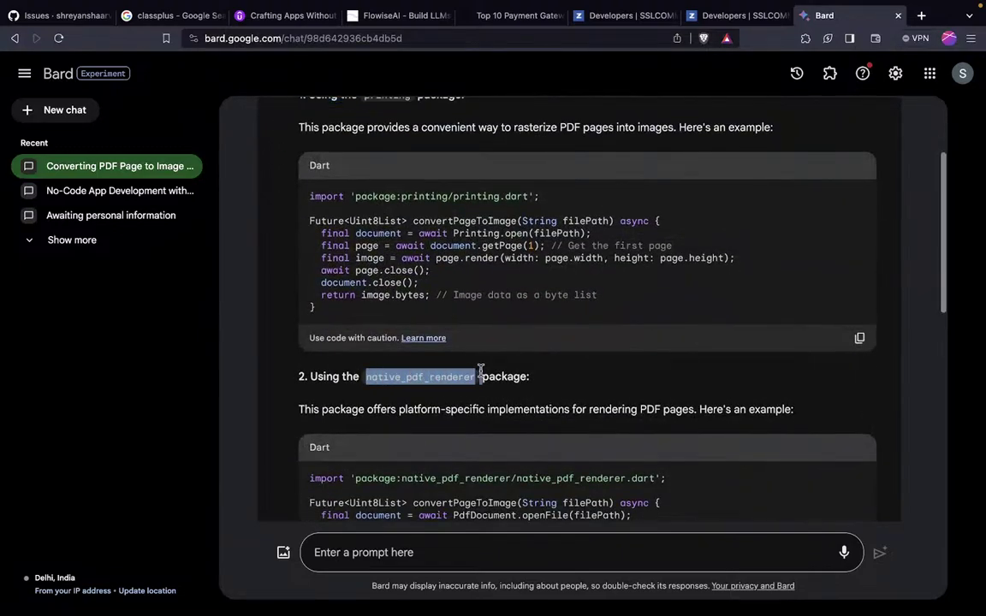
pyautogui.scroll(-5, 476, 381)
pyautogui.scroll(5, 478, 377)
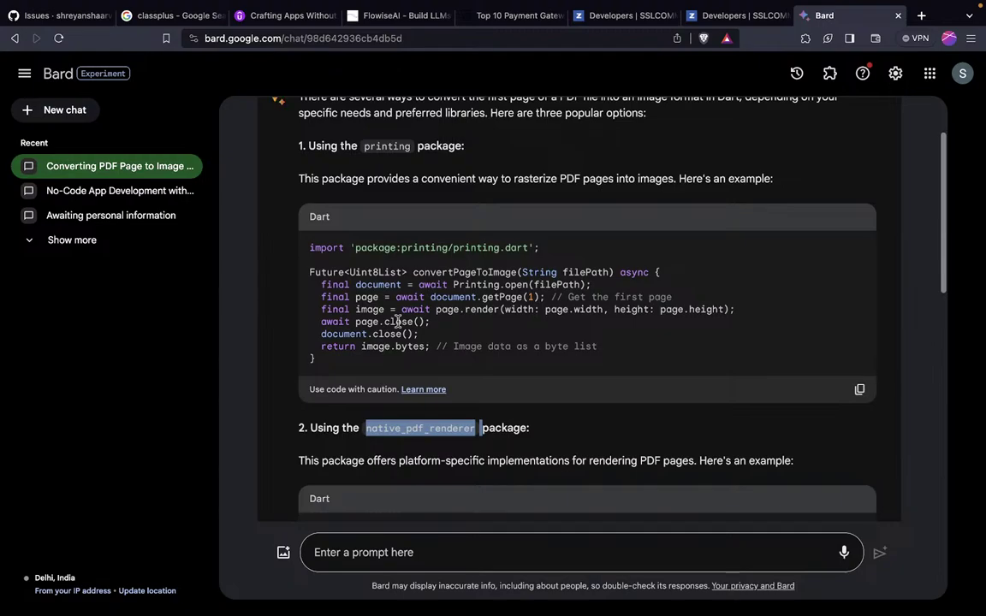
pyautogui.scroll(-1, 398, 322)
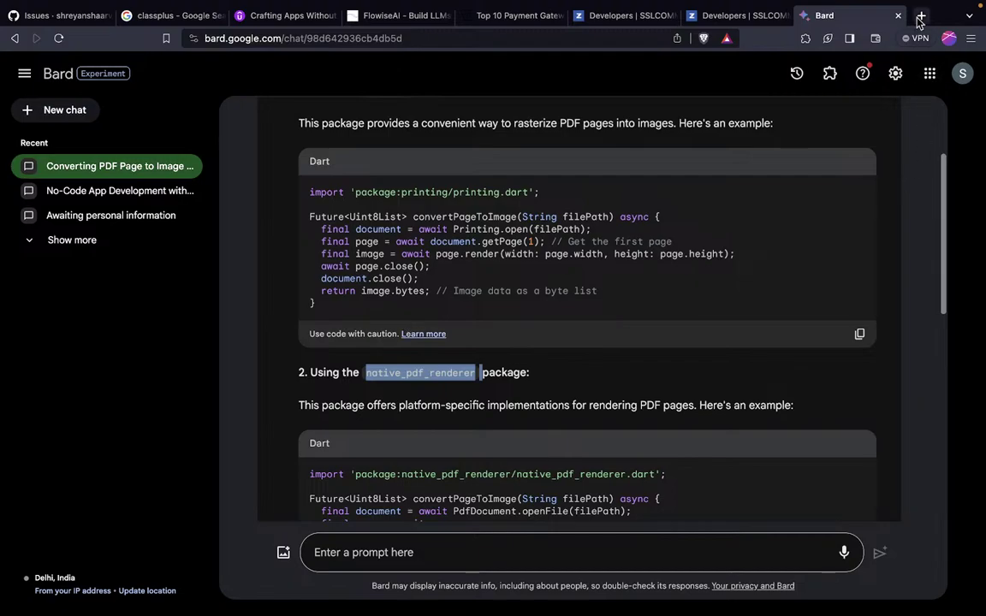
# Switch to FlutterFlow, leave the Coupon project and open the Refection project.
pyautogui.press('super+Tab')
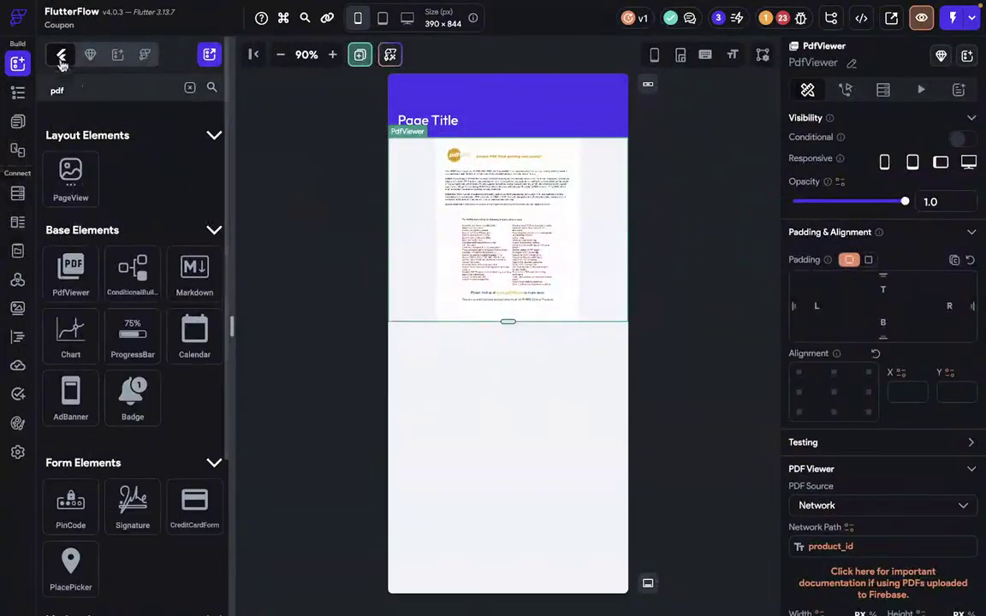
pyautogui.click(28, 32)
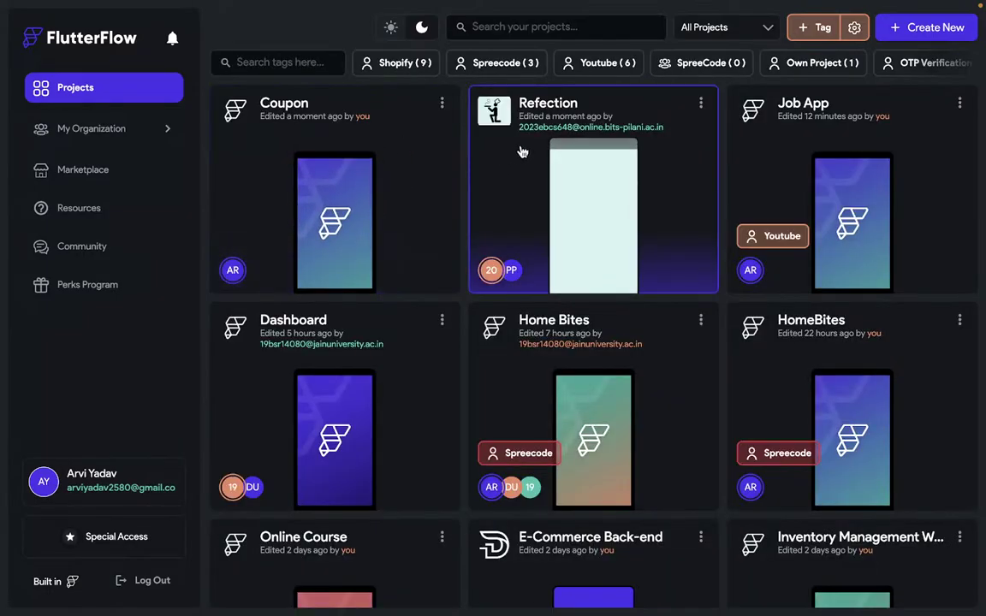
pyautogui.click(475, 154)
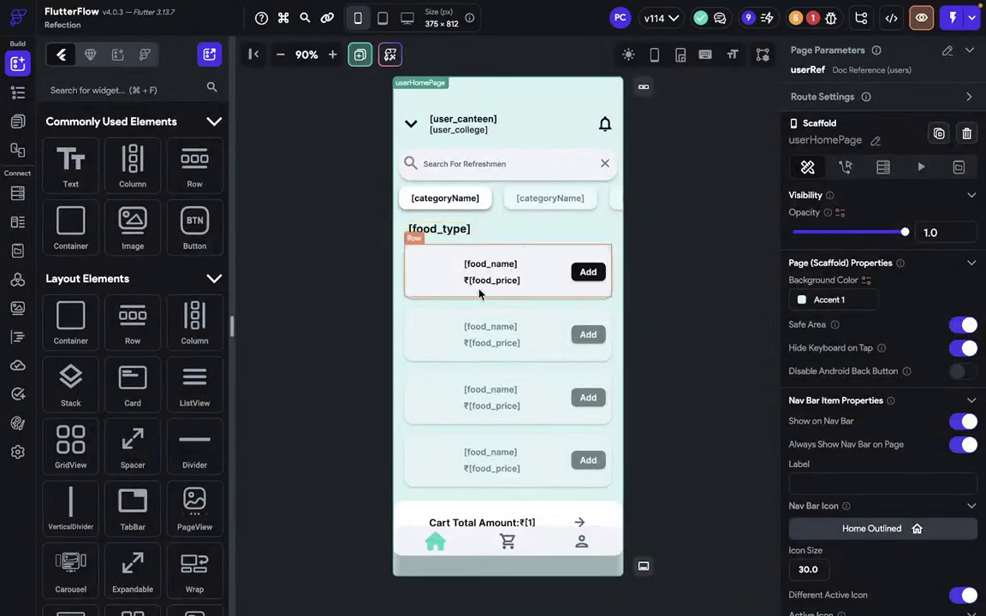
# Inspect the foodTypeLV list on userHomePage with the device frame shown, checking how its food items scroll.
pyautogui.click(393, 312)
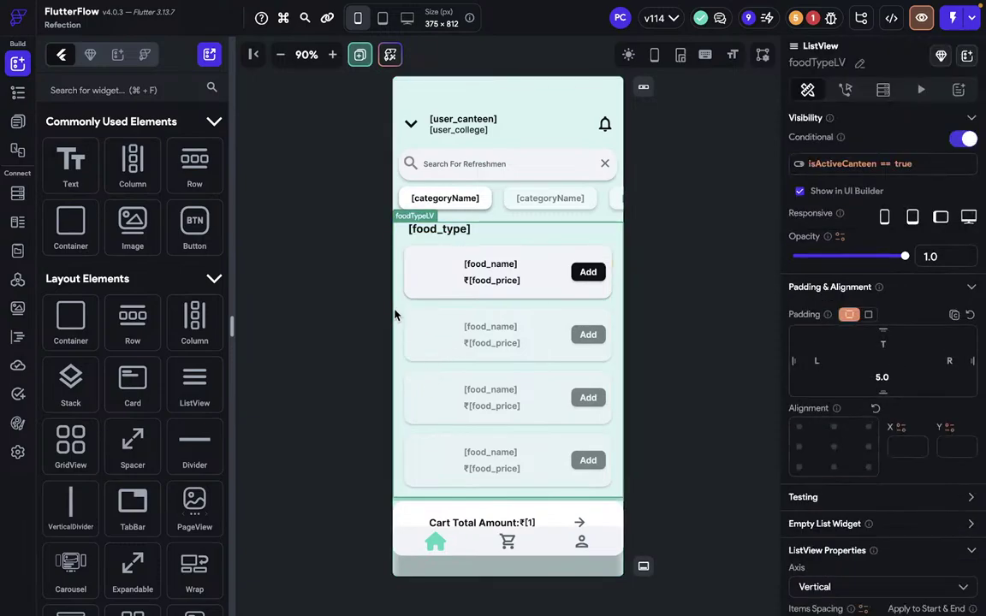
pyautogui.scroll(-4, 395, 315)
pyautogui.scroll(-5, 395, 315)
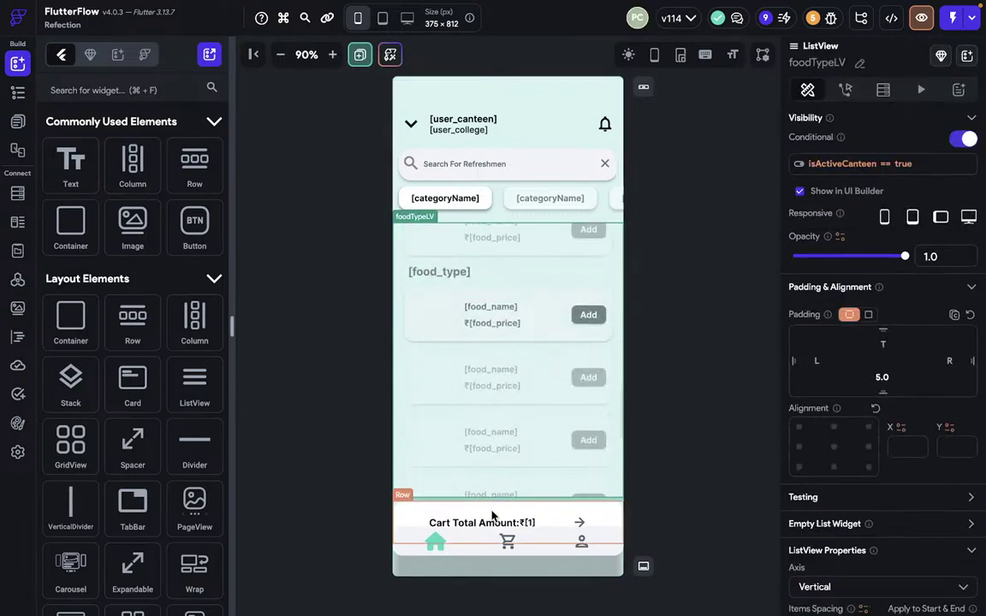
pyautogui.click(654, 54)
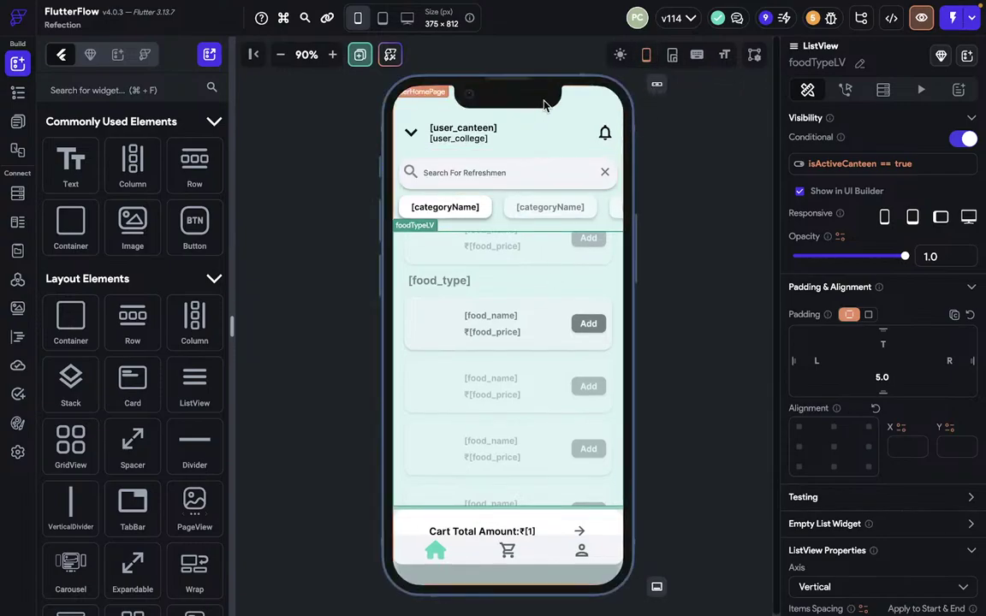
pyautogui.click(587, 113)
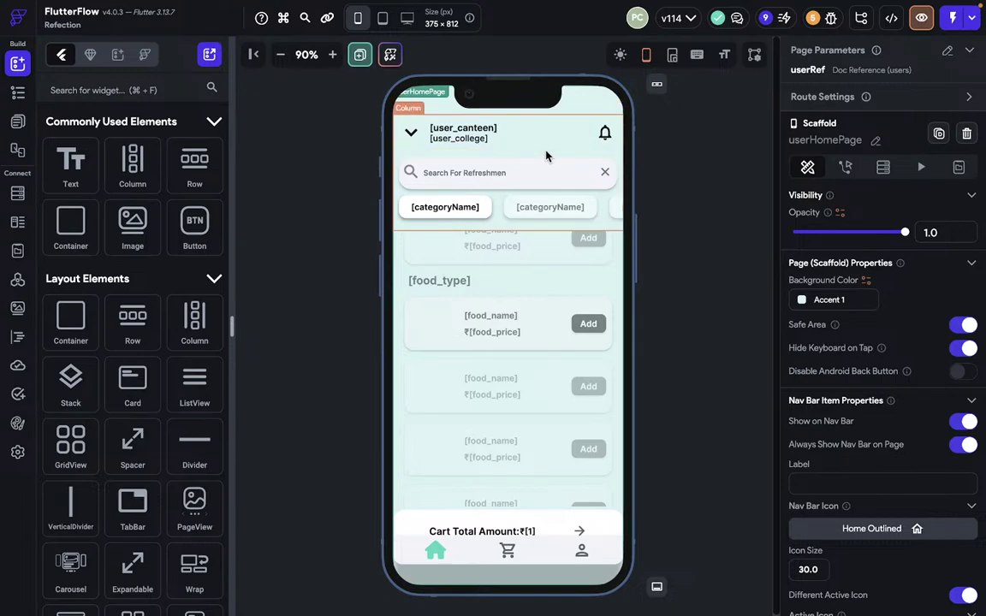
pyautogui.scroll(5, 520, 337)
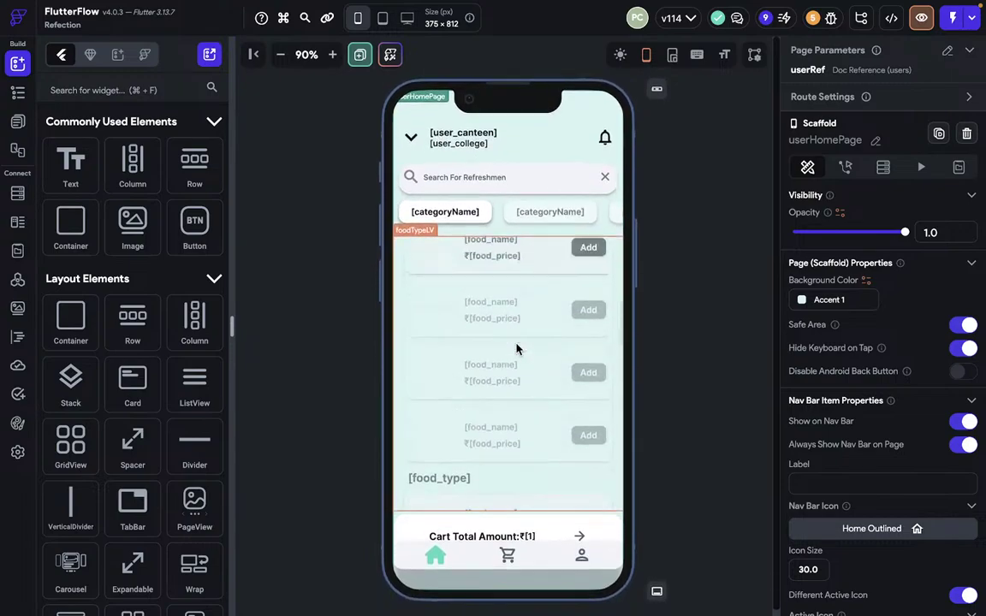
pyautogui.scroll(5, 517, 348)
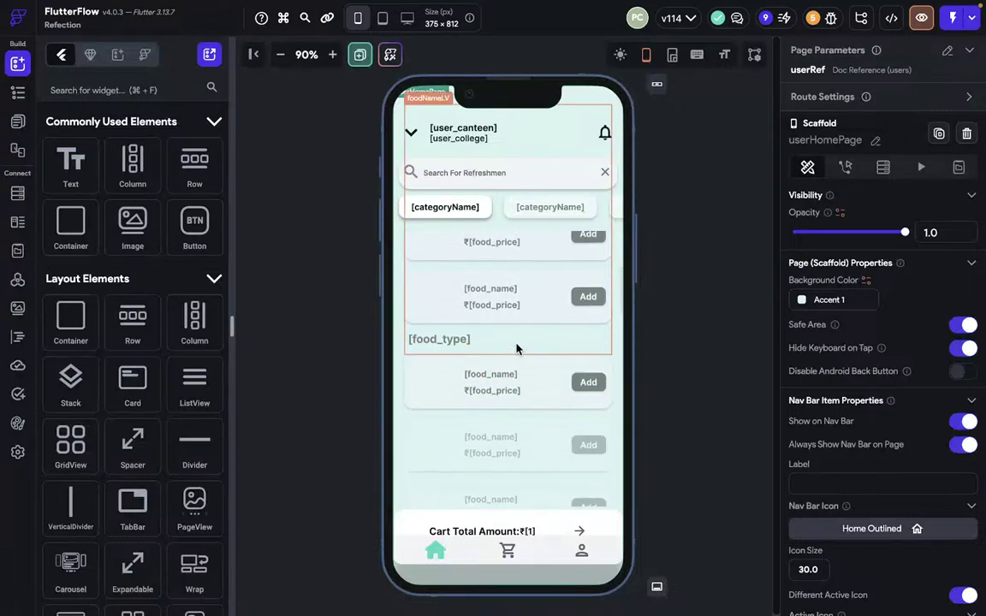
pyautogui.click(516, 350)
pyautogui.scroll(-4, 516, 350)
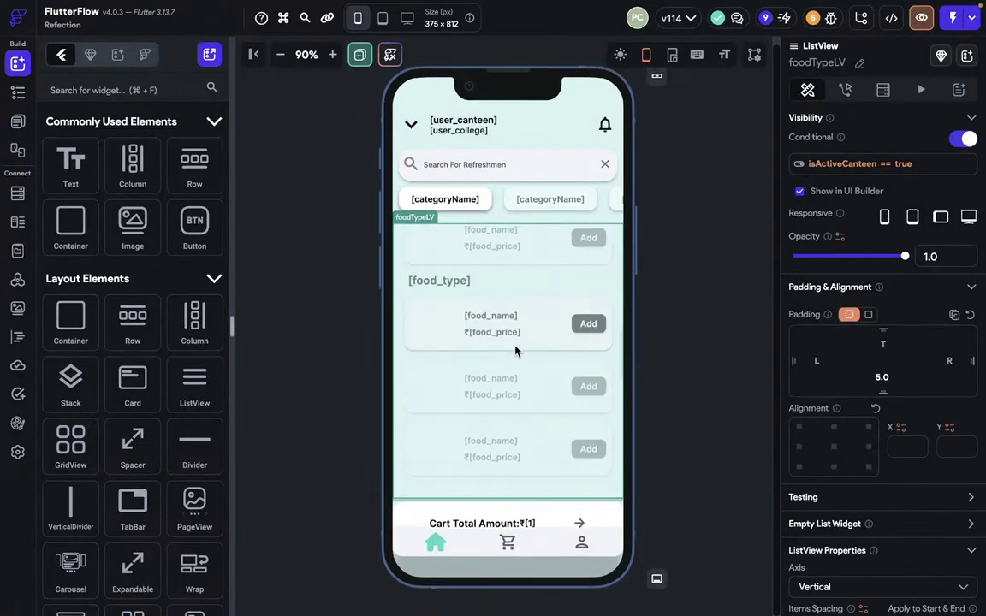
pyautogui.scroll(-2, 516, 350)
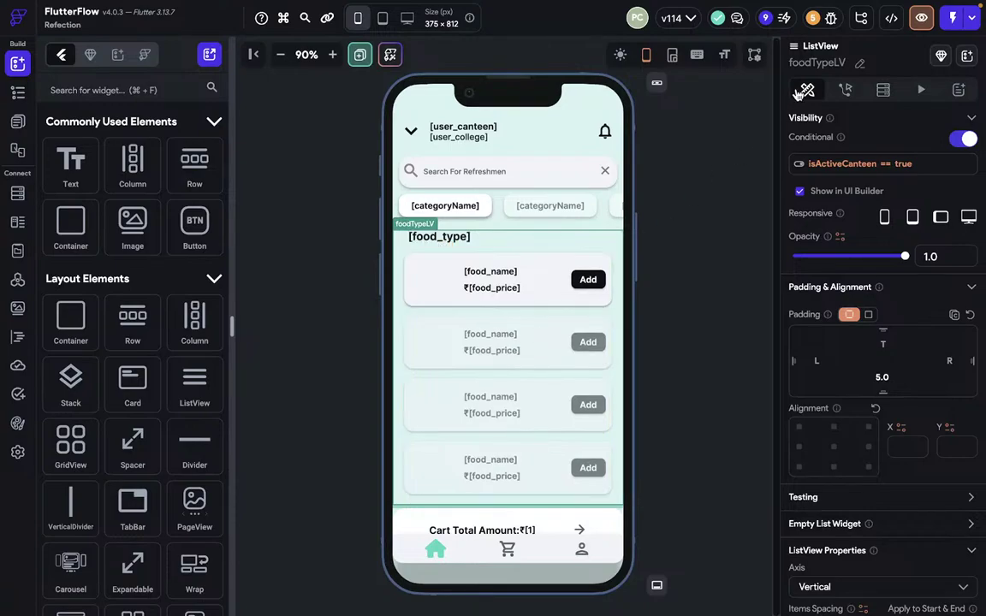
# Preview the Refection app, examine scrolling of the category row and food list, and return to the builder.
pyautogui.click(921, 17)
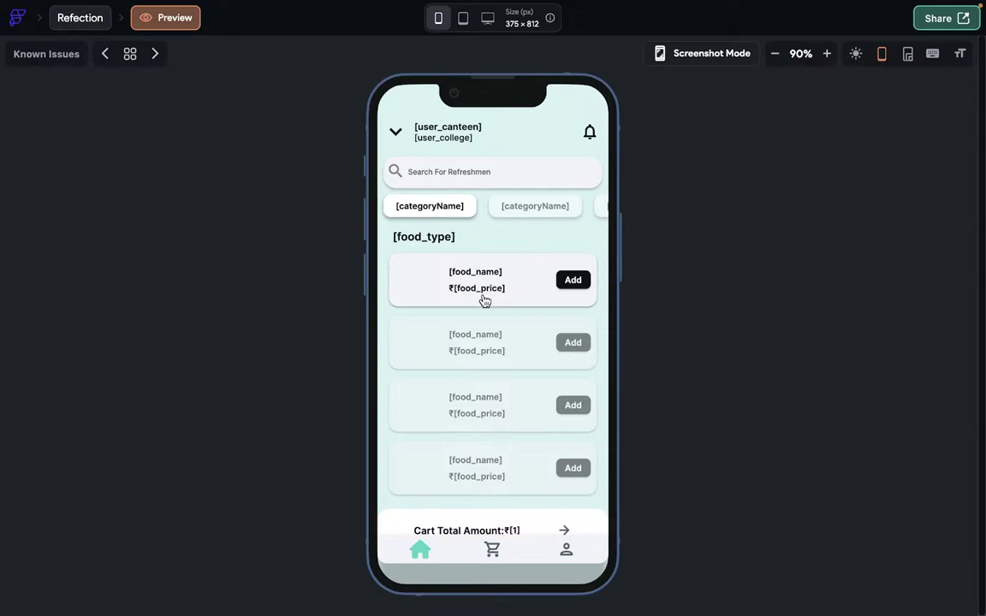
pyautogui.scroll(-2, 482, 301)
pyautogui.moveTo(482, 301); pyautogui.dragTo(537, 268)
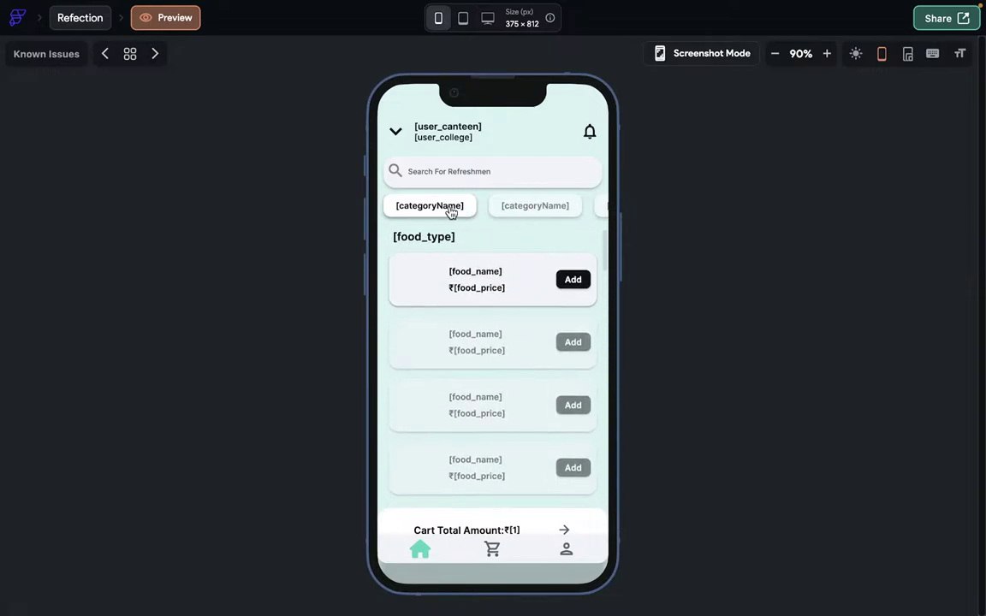
pyautogui.moveTo(545, 214); pyautogui.dragTo(449, 213)
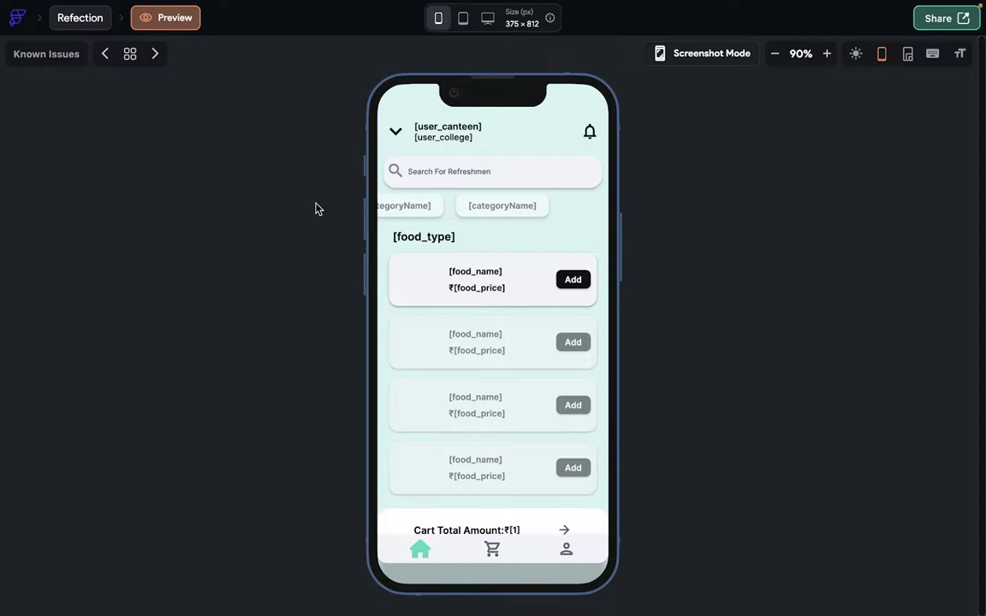
pyautogui.moveTo(449, 336); pyautogui.dragTo(449, 168)
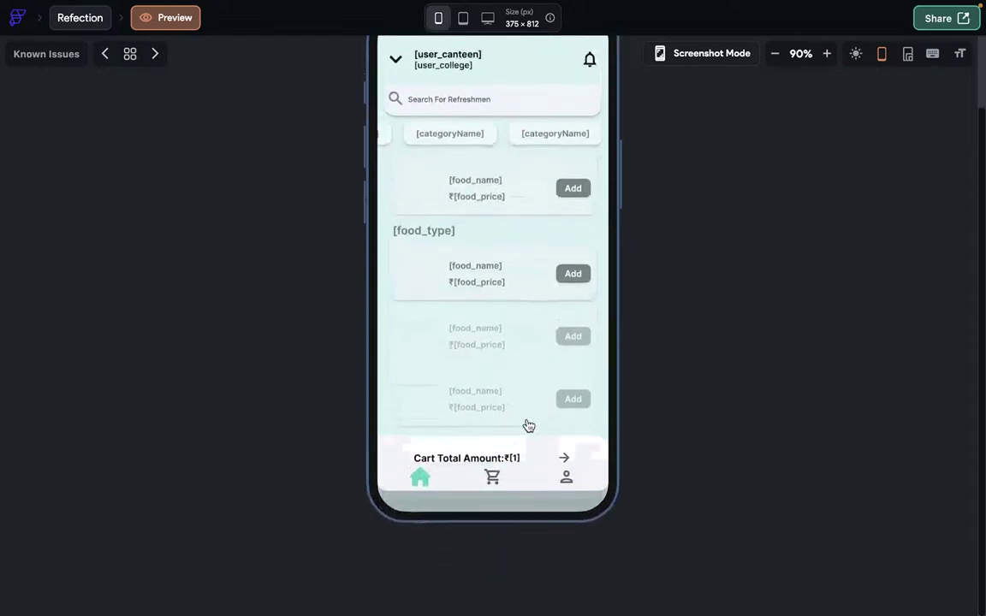
pyautogui.moveTo(528, 423); pyautogui.dragTo(521, 287)
pyautogui.scroll(-2, 531, 402)
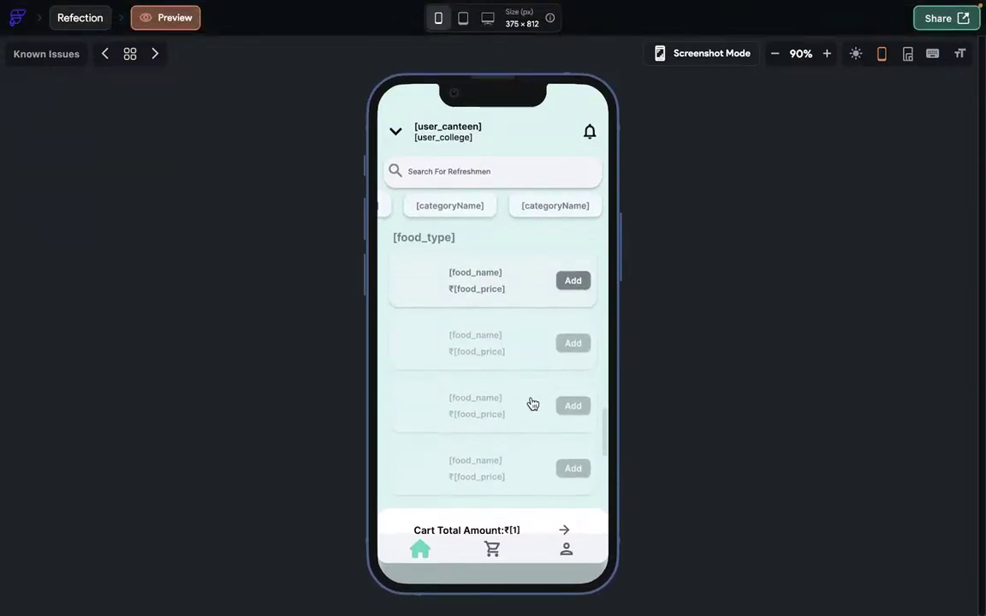
pyautogui.scroll(3, 488, 343)
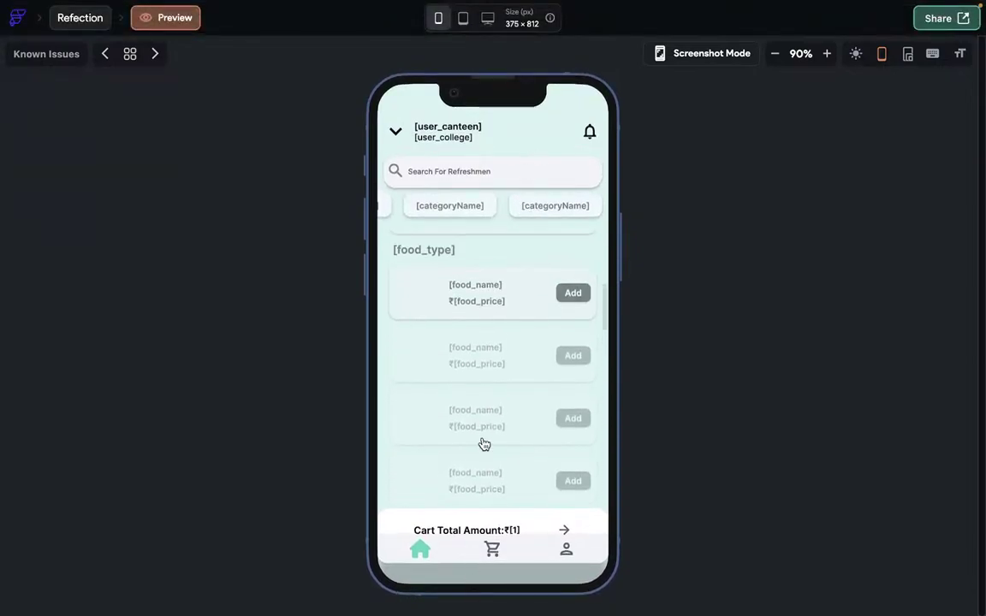
pyautogui.scroll(-2, 493, 486)
pyautogui.scroll(3, 500, 469)
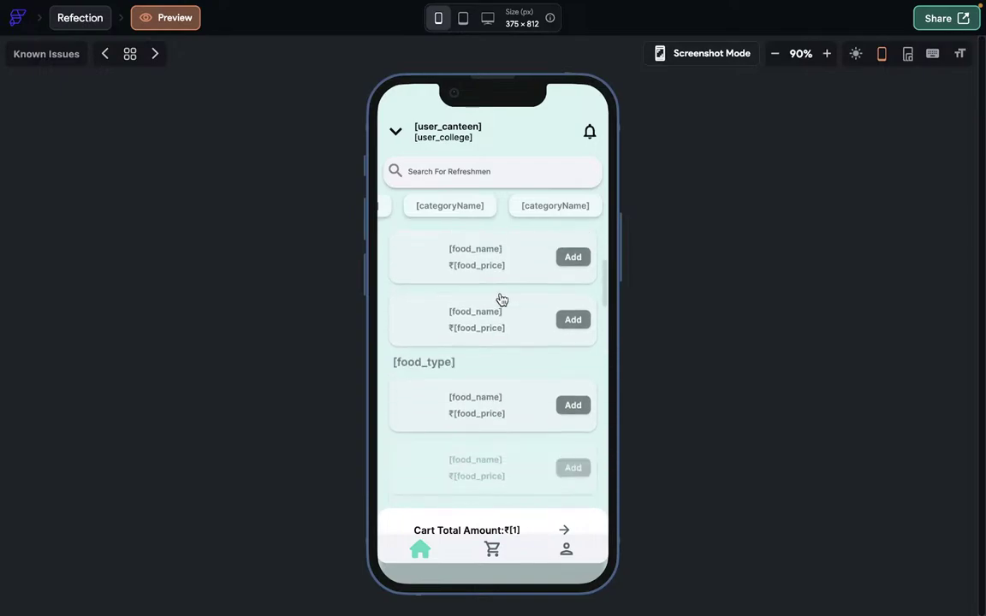
pyautogui.scroll(-2, 509, 343)
pyautogui.scroll(1, 509, 381)
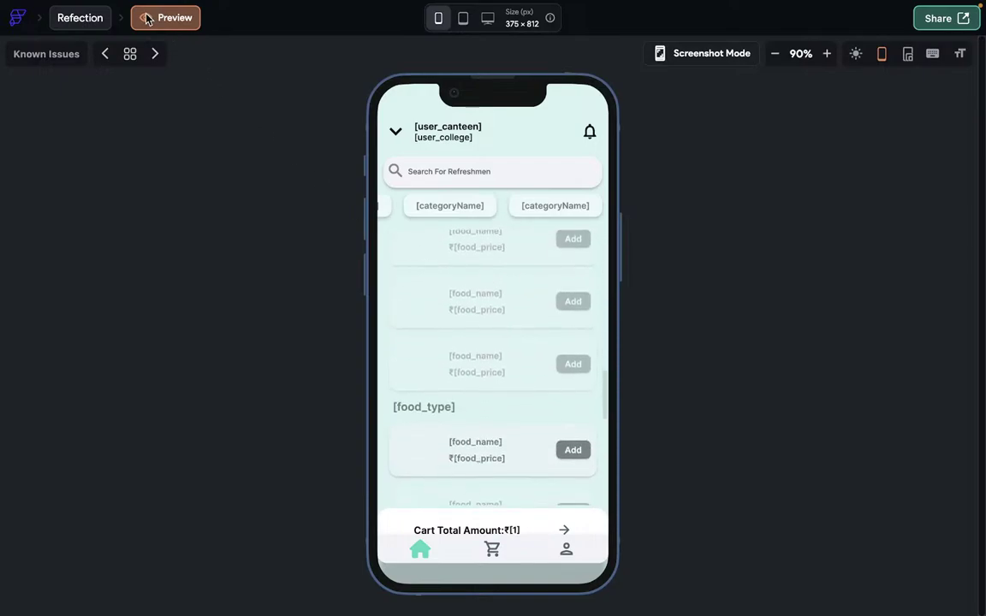
pyautogui.click(107, 19)
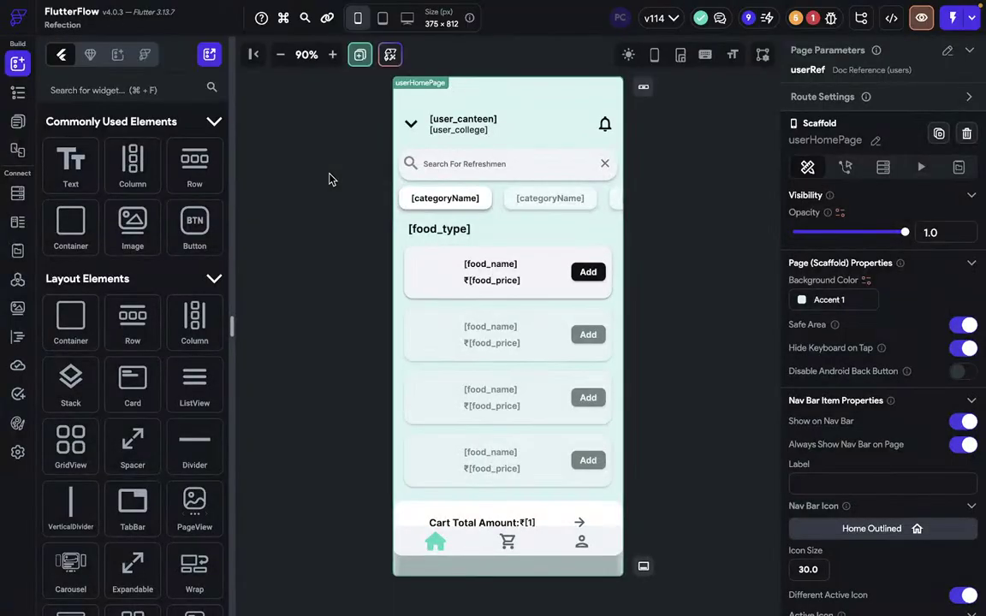
# Inspect the list properties of foodTypeLV and the column properties of foodNameLV on userHomePage, checking how the food items scroll.
pyautogui.scroll(-2, 565, 402)
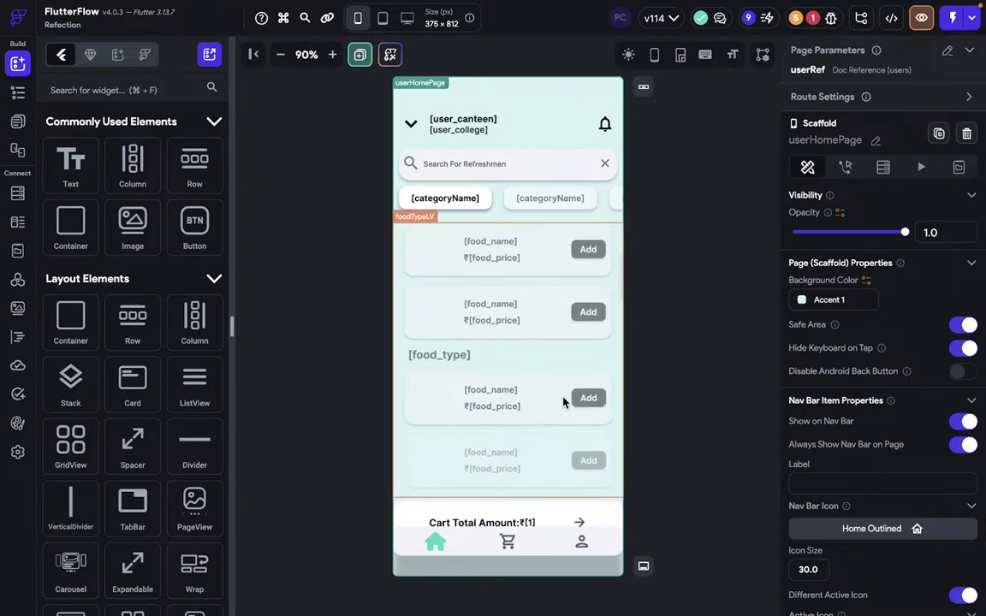
pyautogui.scroll(2, 563, 402)
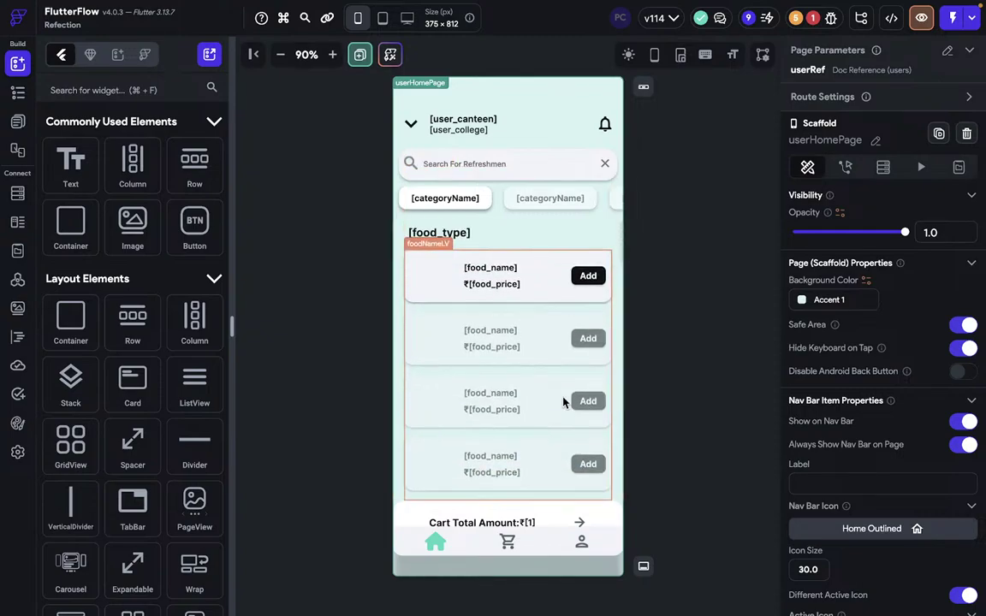
pyautogui.click(397, 307)
pyautogui.scroll(-5, 891, 494)
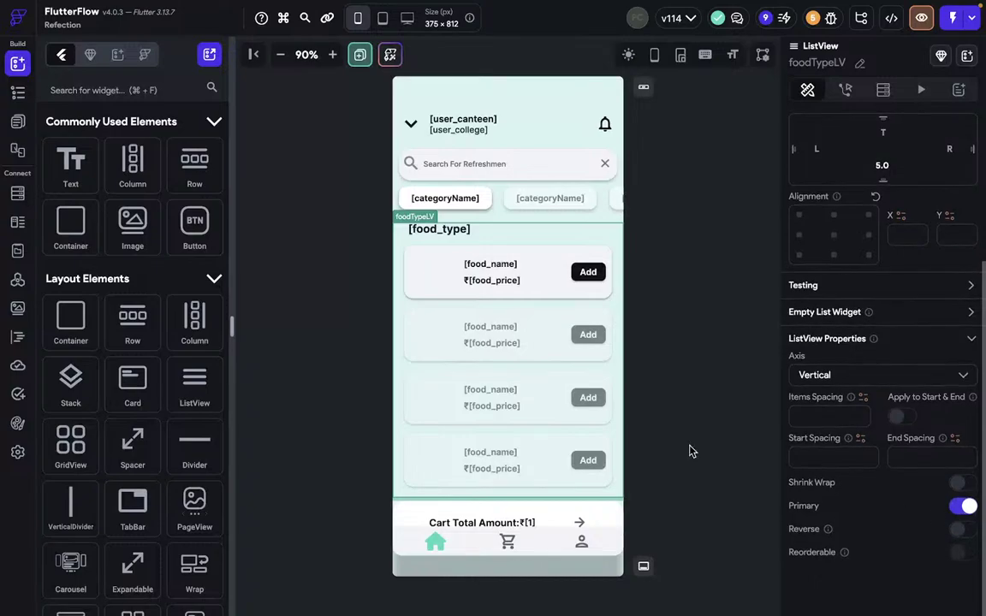
pyautogui.click(529, 370)
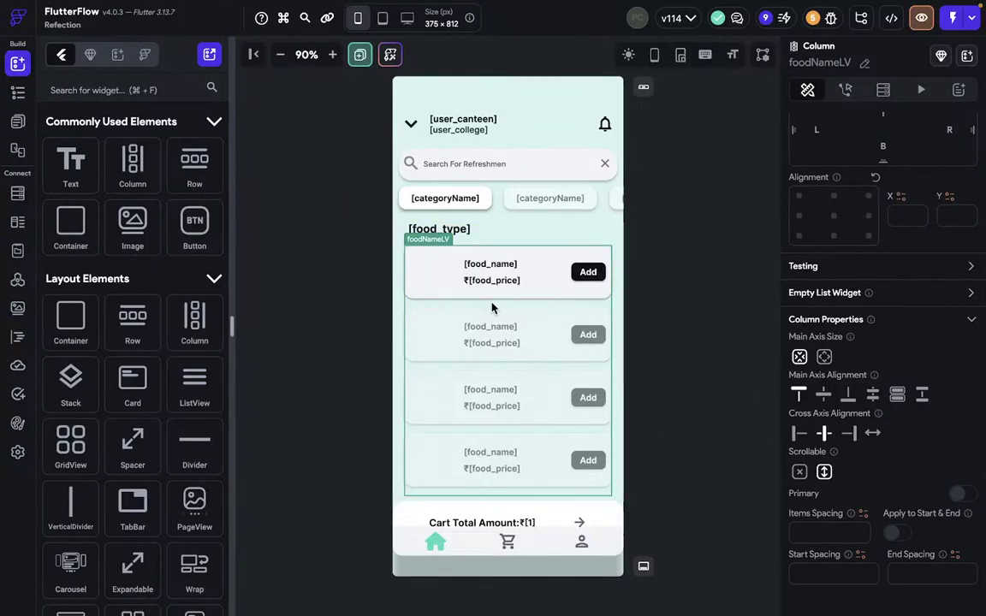
pyautogui.scroll(-3, 493, 308)
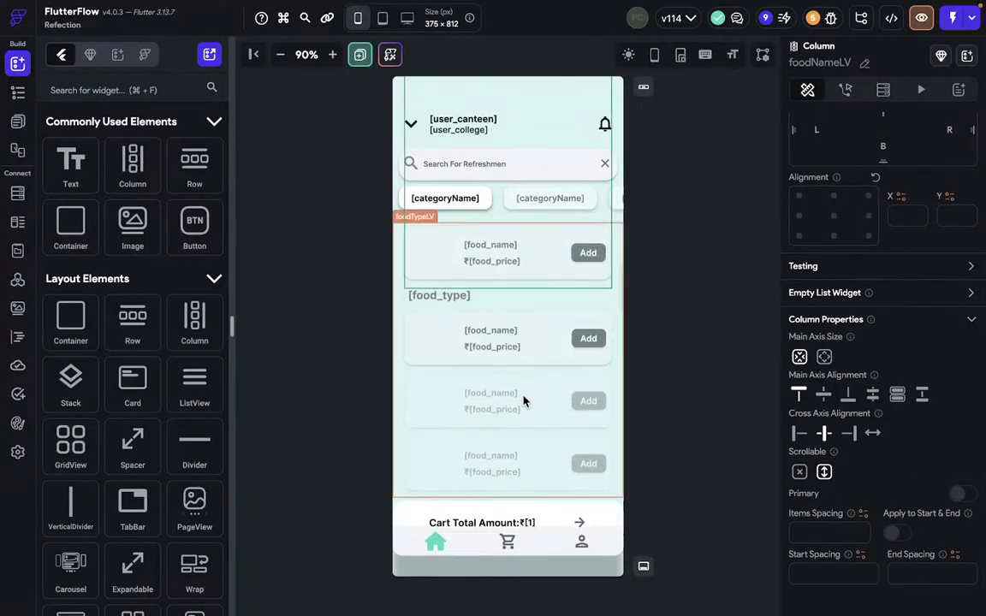
pyautogui.click(520, 401)
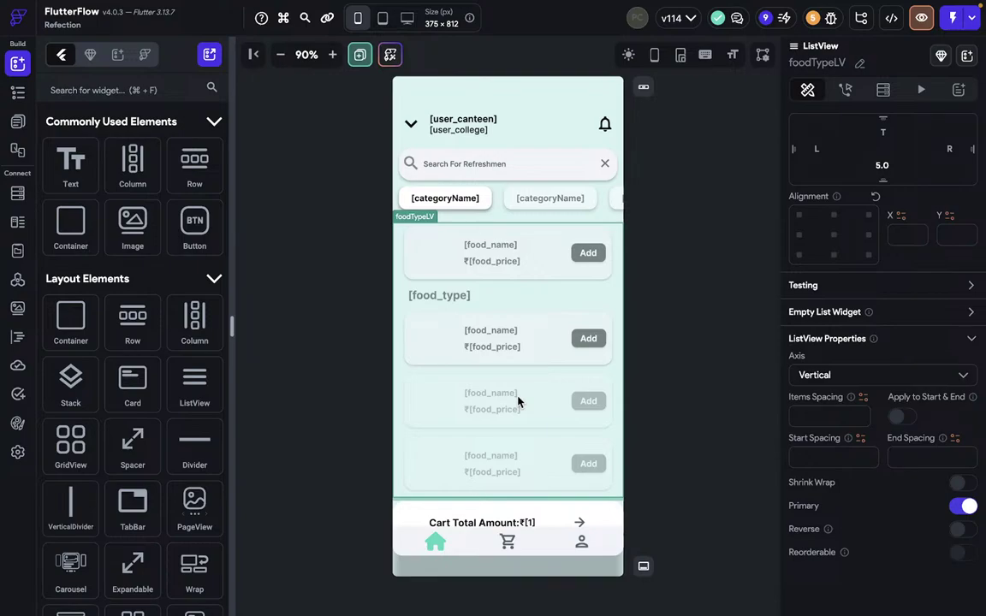
# Switch to OBS, lower the Audio Input Capture volume slightly, and return to FlutterFlow.
pyautogui.hotkey('ctrl', 'Right')
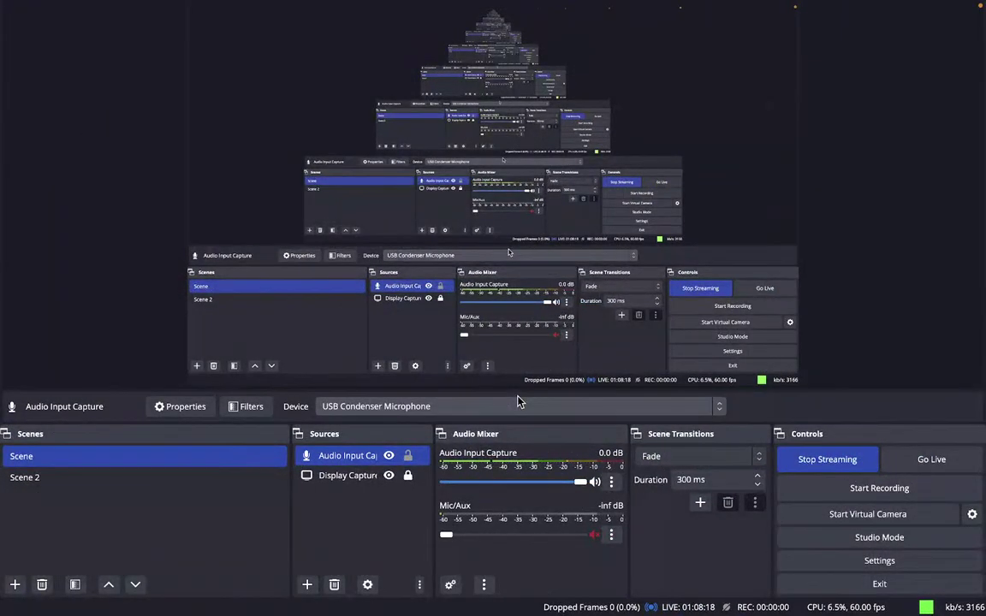
pyautogui.hotkey('ctrl', 'Left')
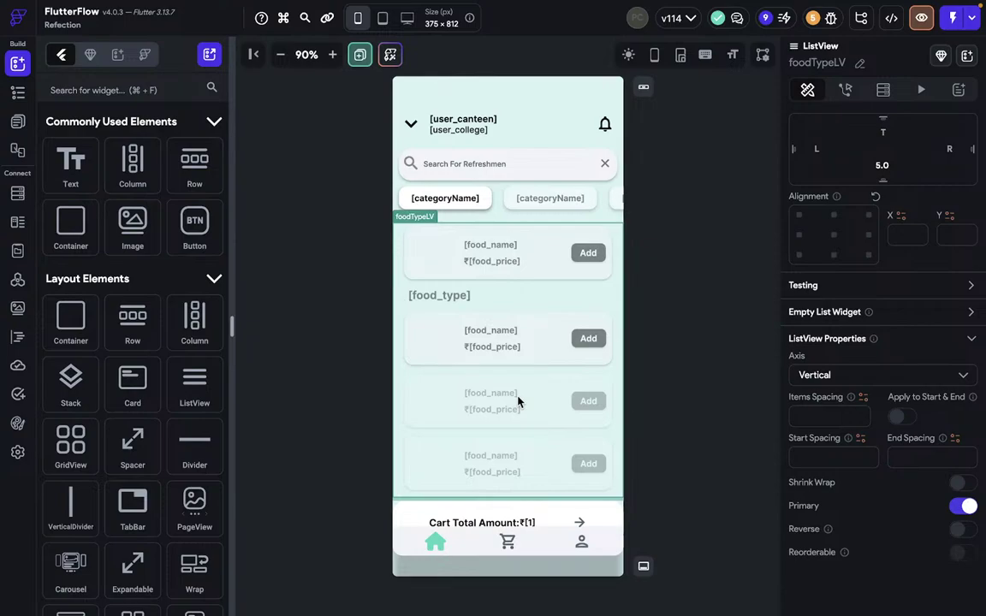
pyautogui.hotkey('ctrl', 'Right')
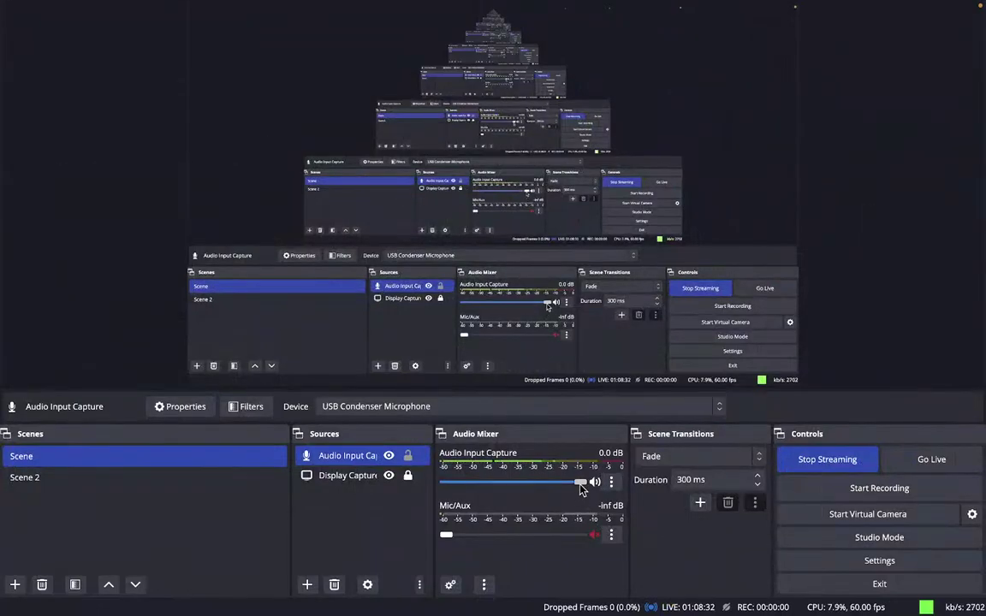
pyautogui.moveTo(582, 488); pyautogui.dragTo(561, 489)
pyautogui.hotkey('ctrl', 'Left')
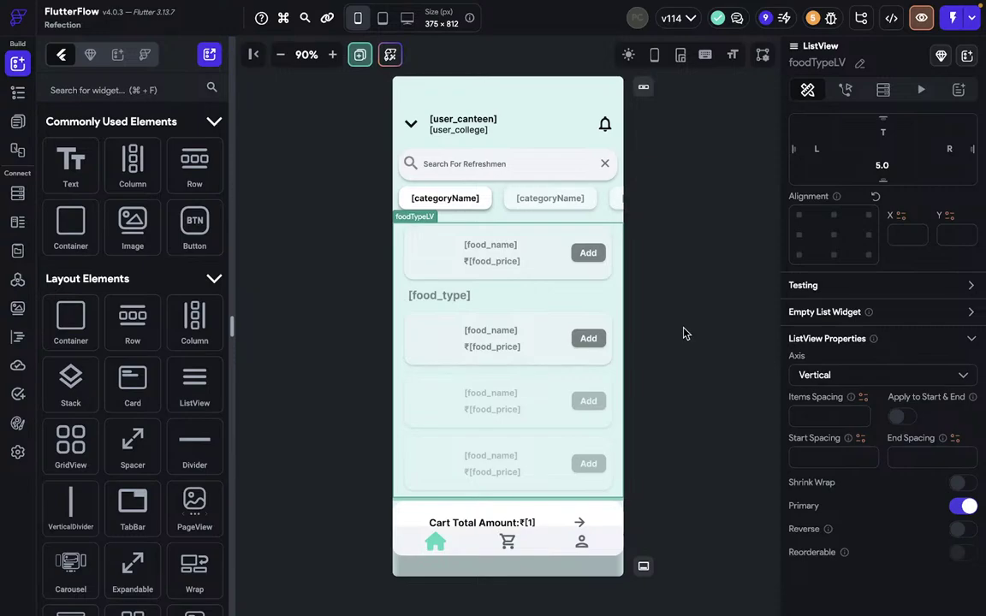
# Preview the Refection app again, examine how the food list scrolls through its food types, and return to the builder.
pyautogui.click(921, 17)
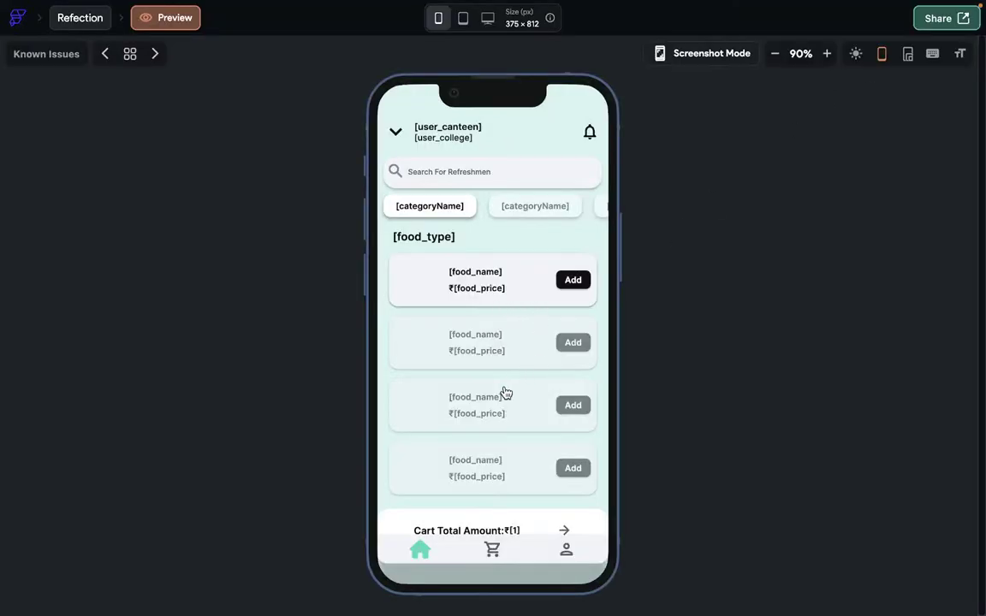
pyautogui.scroll(-10, 505, 392)
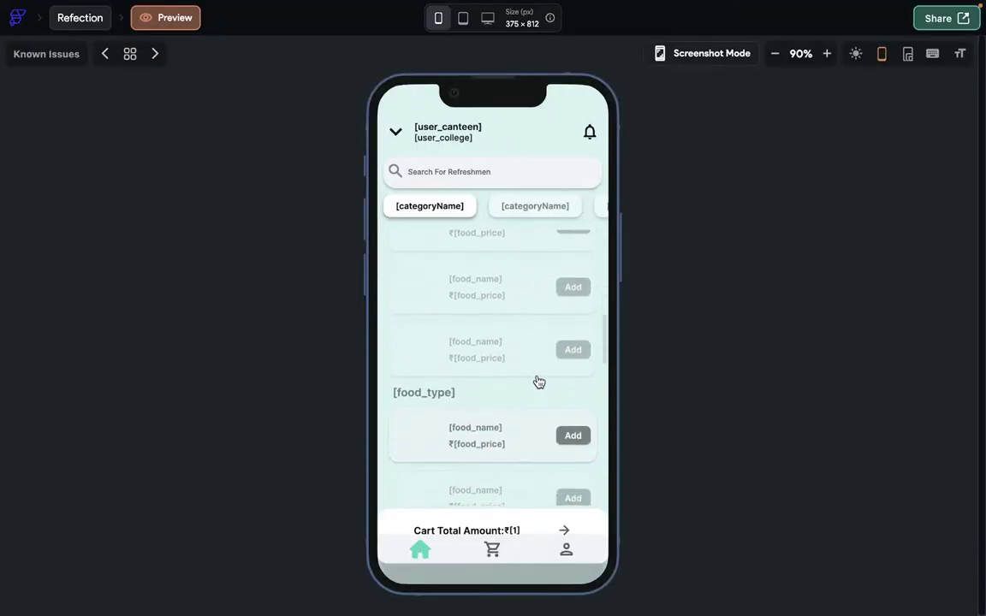
pyautogui.scroll(-3, 544, 111)
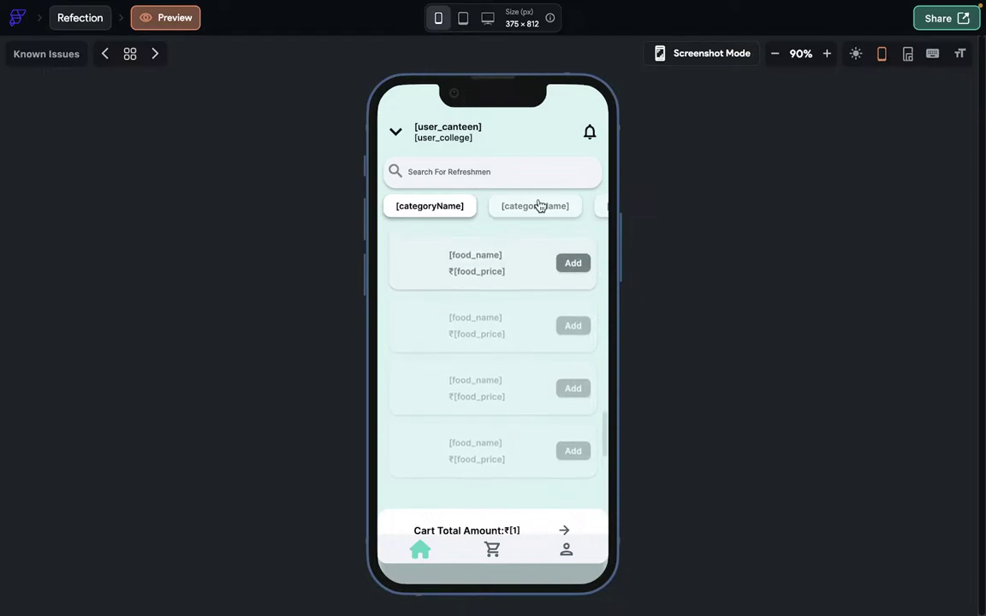
pyautogui.scroll(-4, 535, 391)
pyautogui.scroll(-5, 544, 462)
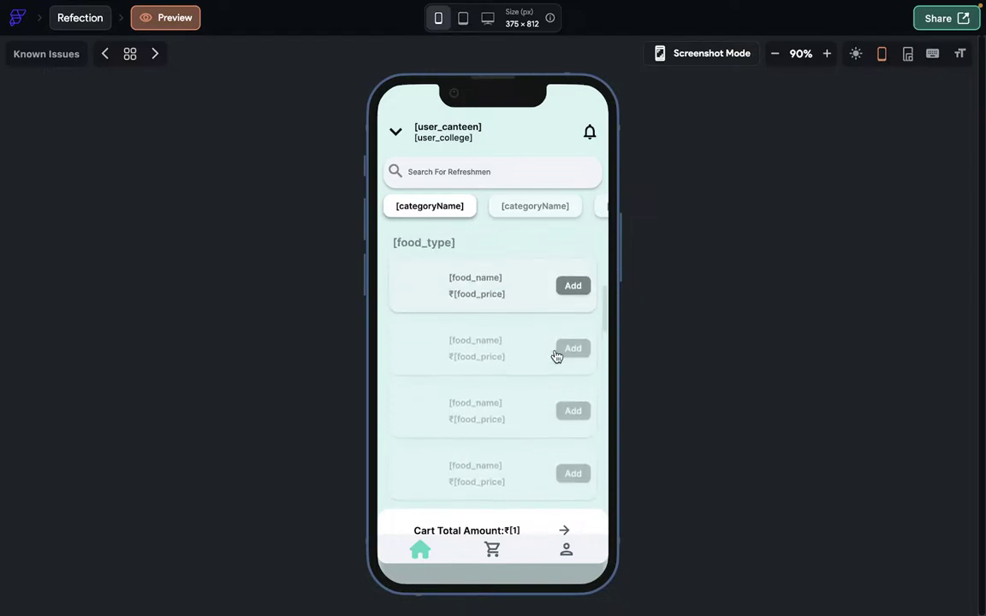
pyautogui.scroll(-5, 551, 308)
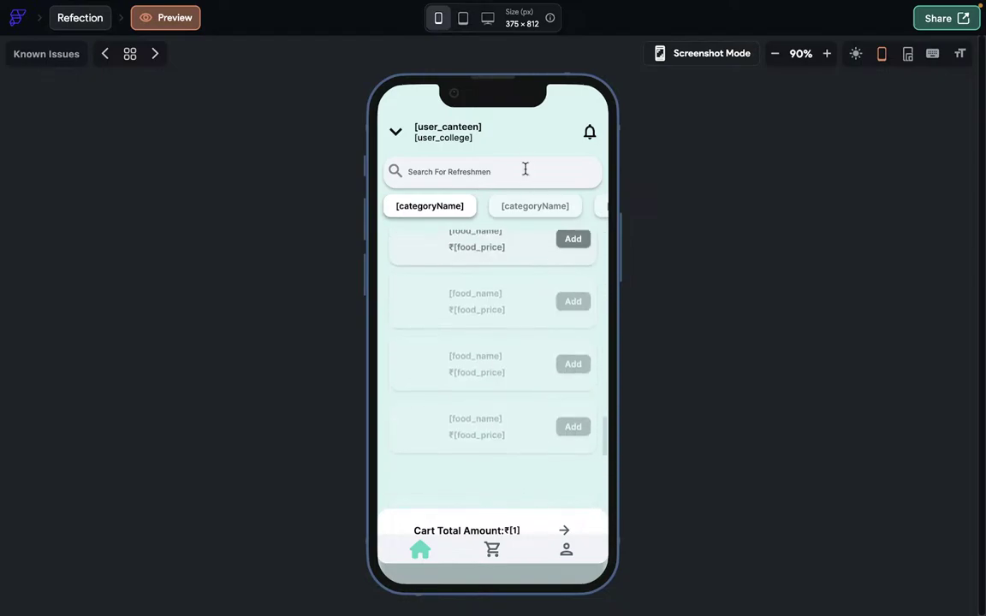
pyautogui.scroll(-5, 505, 445)
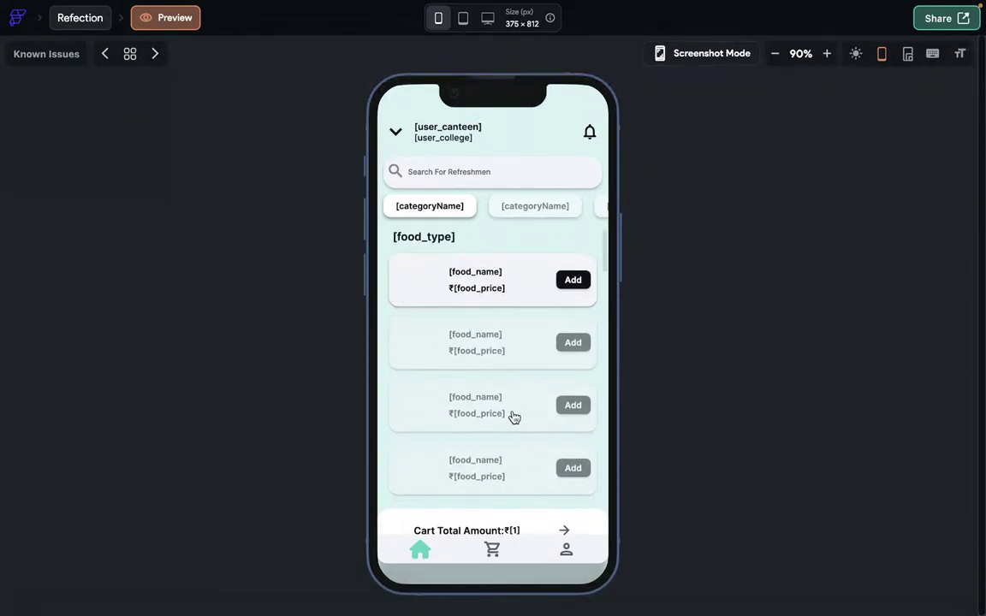
pyautogui.scroll(-5, 507, 455)
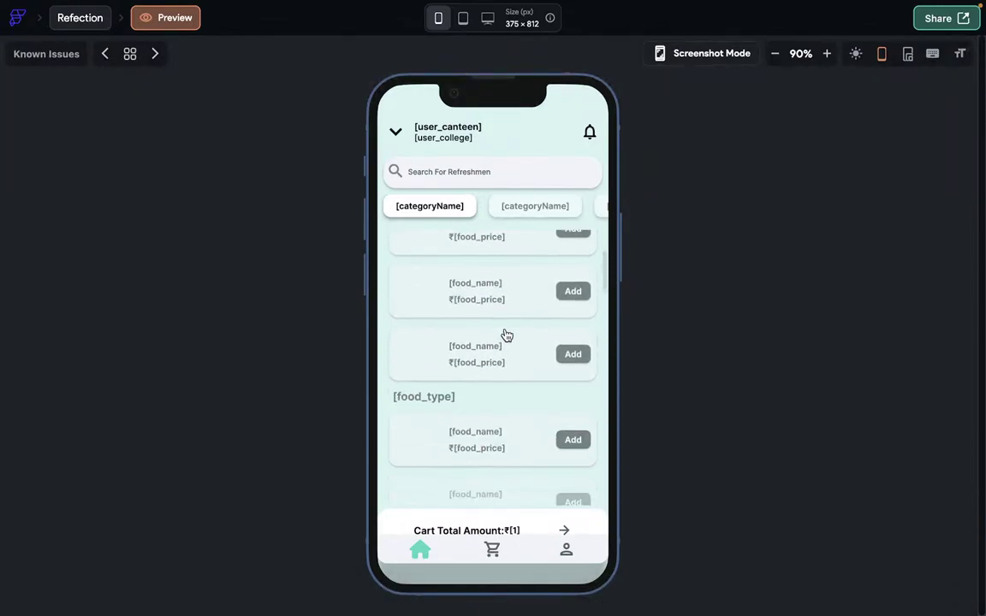
pyautogui.scroll(-5, 492, 364)
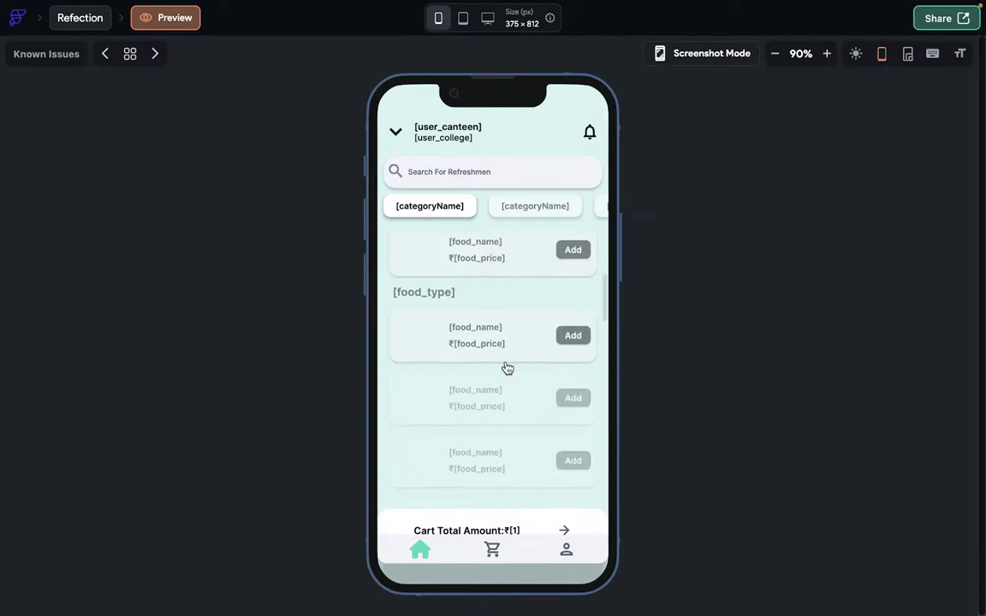
pyautogui.scroll(2, 506, 369)
pyautogui.click(93, 22)
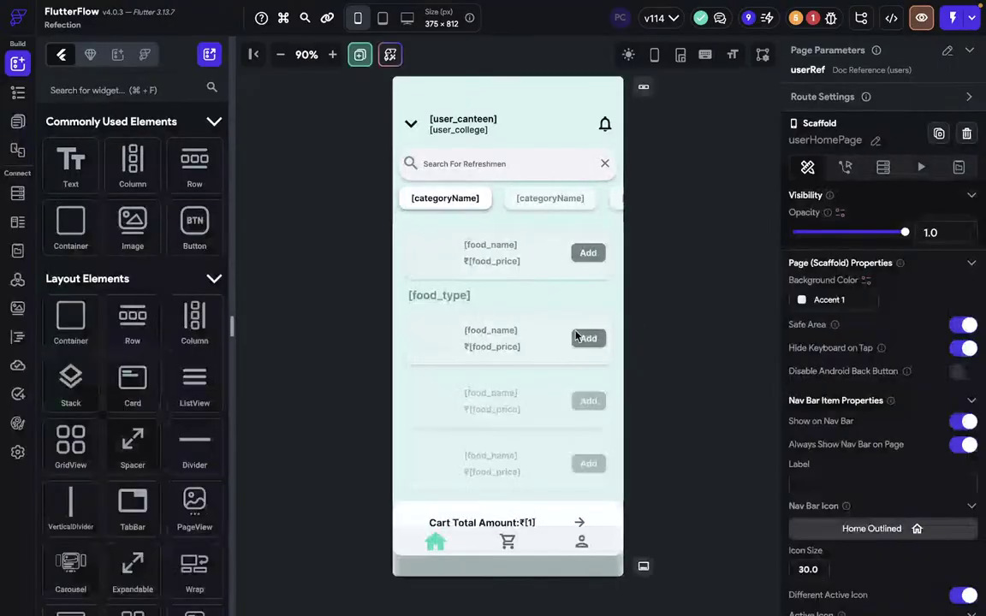
# Compare the scroll settings of the outer foodTypeLV list and the nested foodNameLV column while testing scrolling on the canvas.
pyautogui.click(603, 339)
pyautogui.scroll(-5, 835, 374)
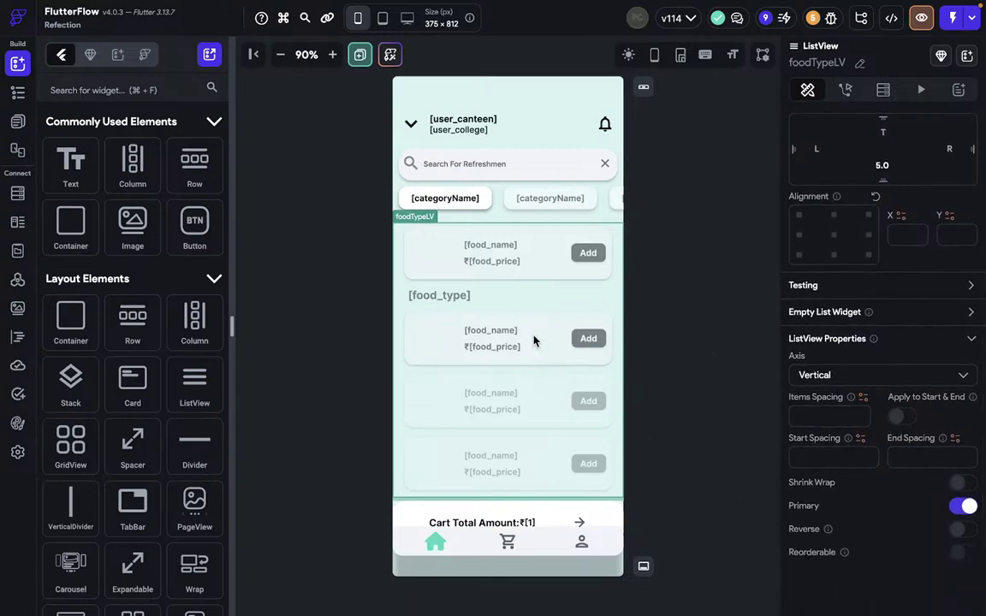
pyautogui.scroll(2, 535, 342)
pyautogui.scroll(-3, 535, 342)
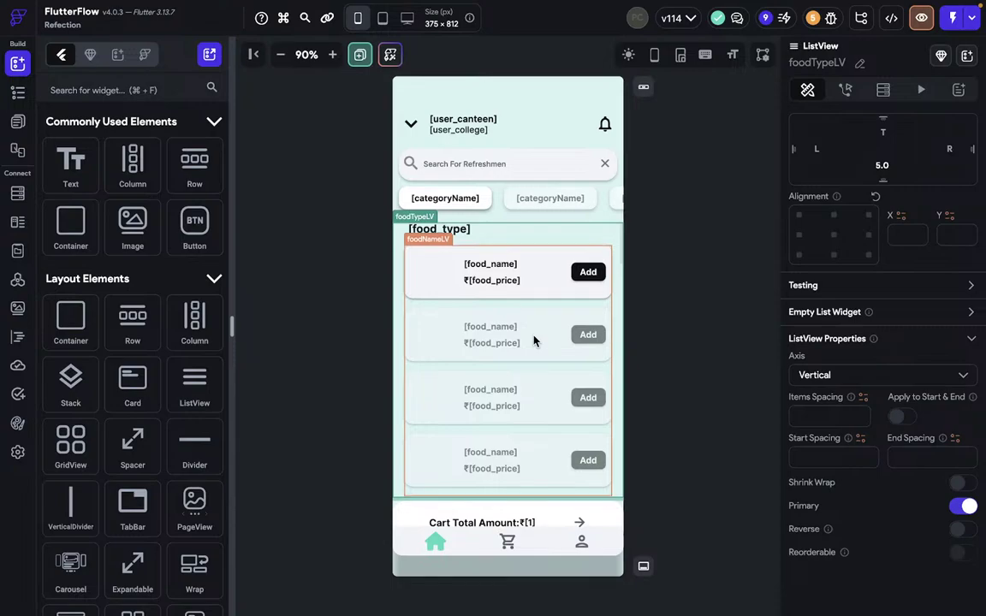
pyautogui.click(516, 327)
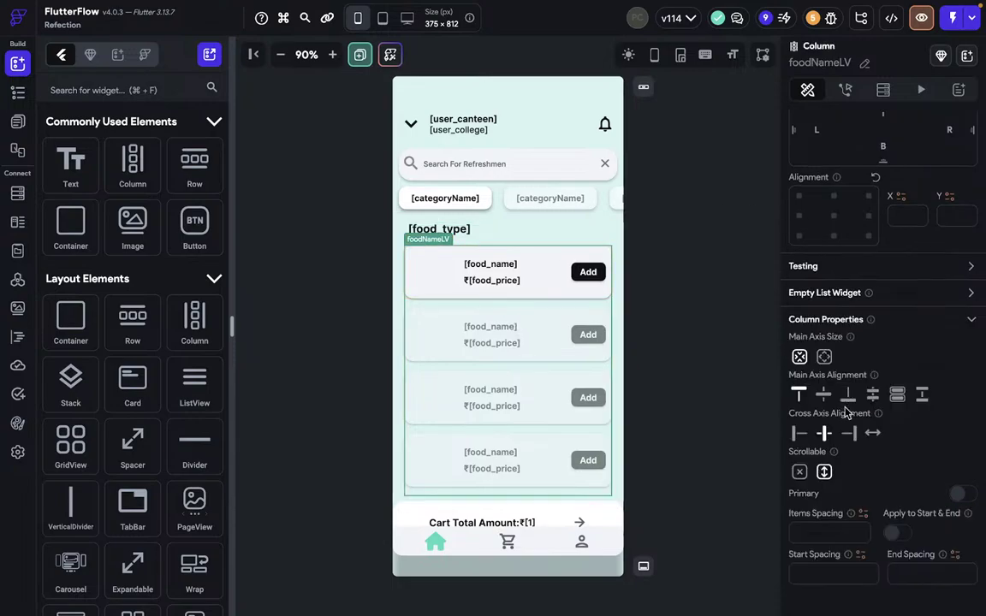
pyautogui.scroll(-5, 527, 397)
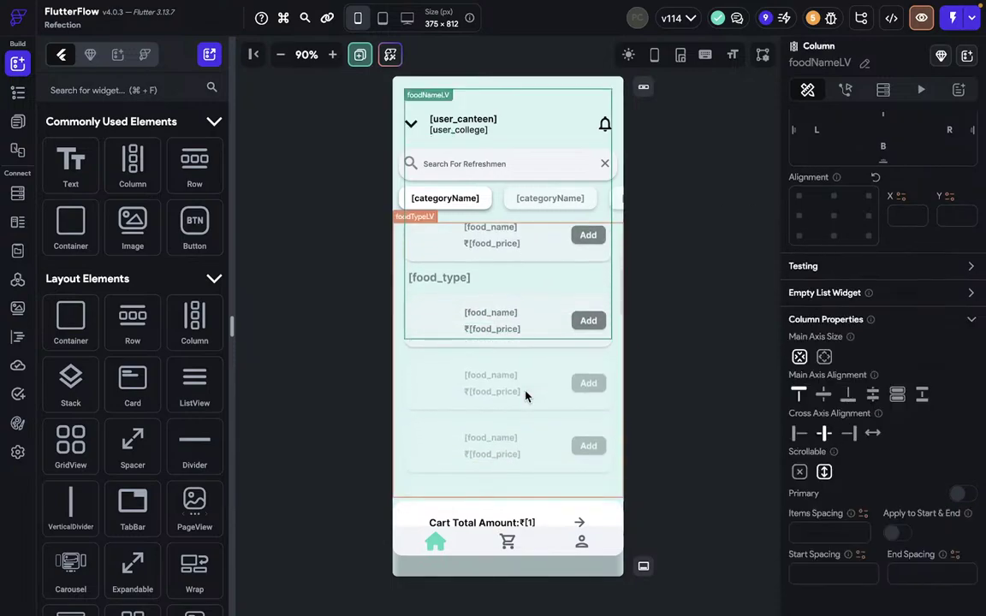
pyautogui.click(505, 319)
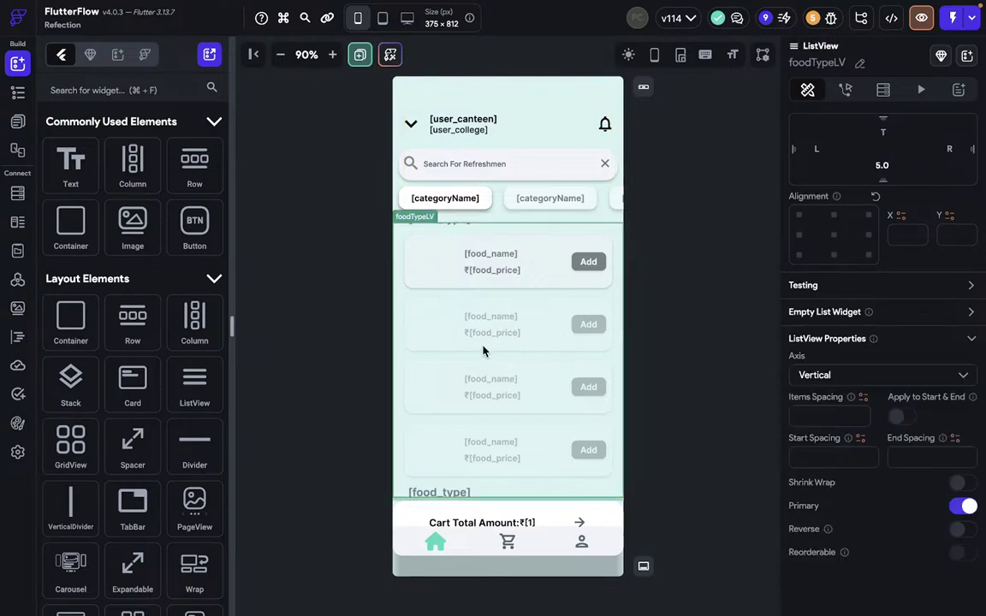
pyautogui.scroll(-3, 484, 347)
pyautogui.scroll(-5, 484, 348)
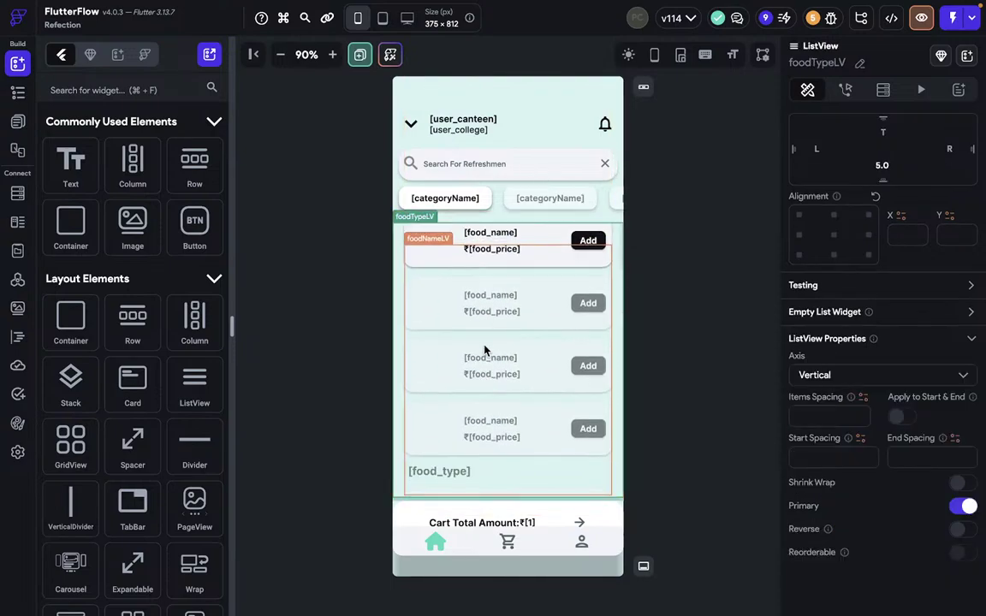
pyautogui.click(493, 312)
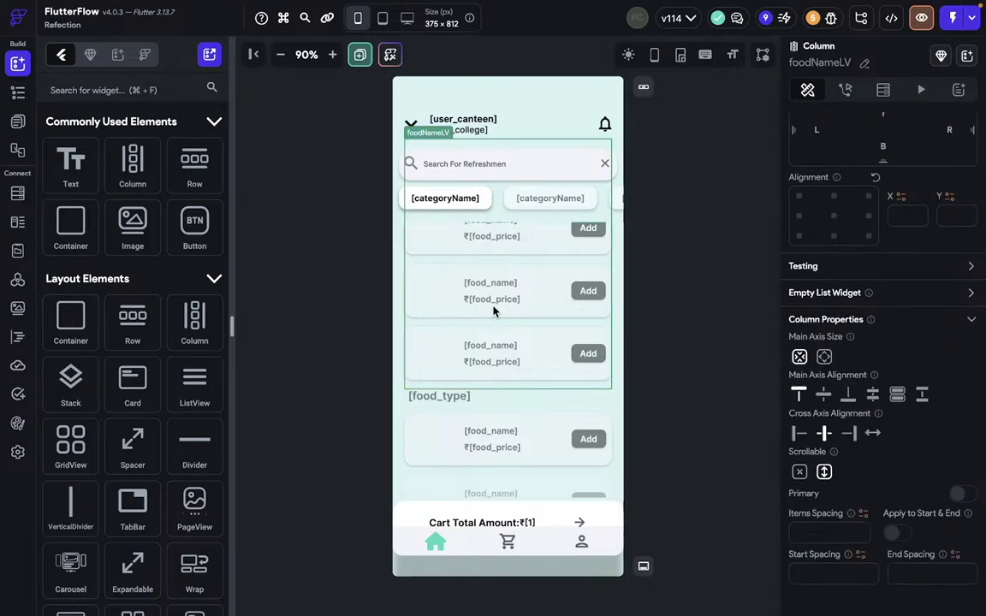
# Review foodTypeLV's backend query and the text properties of the food_type heading.
pyautogui.click(501, 406)
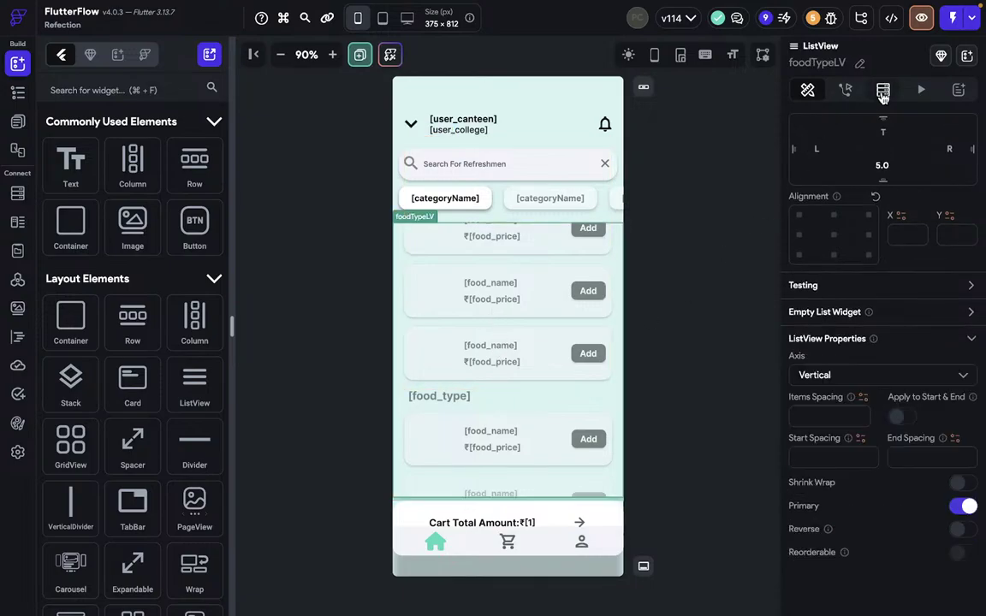
pyautogui.click(883, 90)
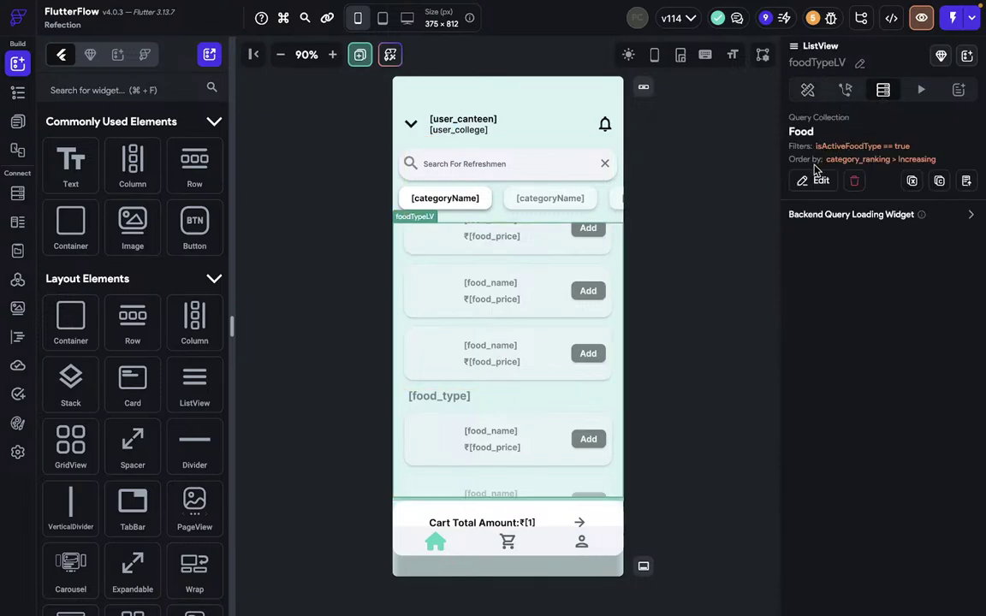
pyautogui.scroll(-4, 512, 323)
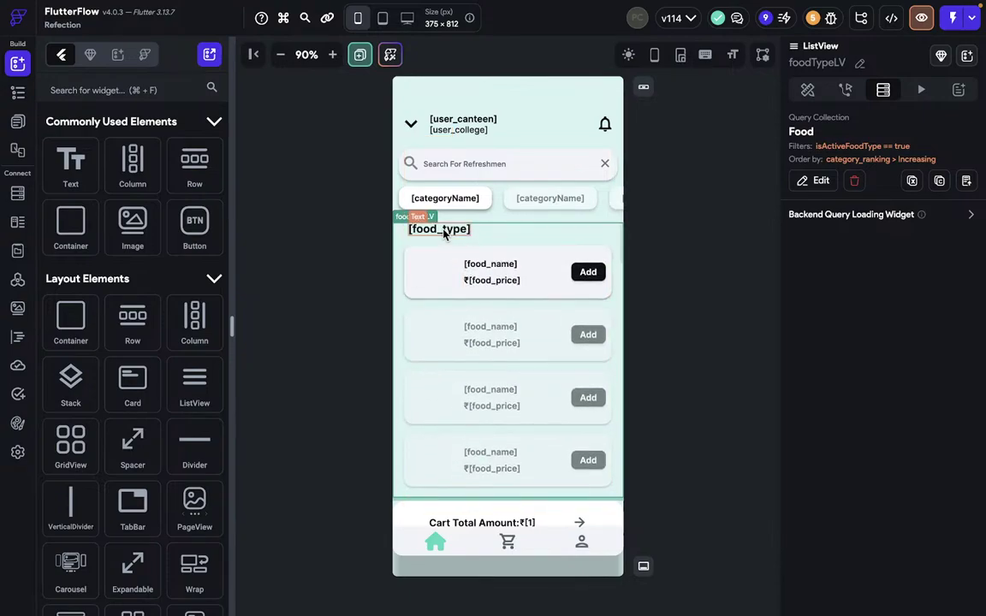
pyautogui.click(442, 230)
pyautogui.scroll(-5, 924, 315)
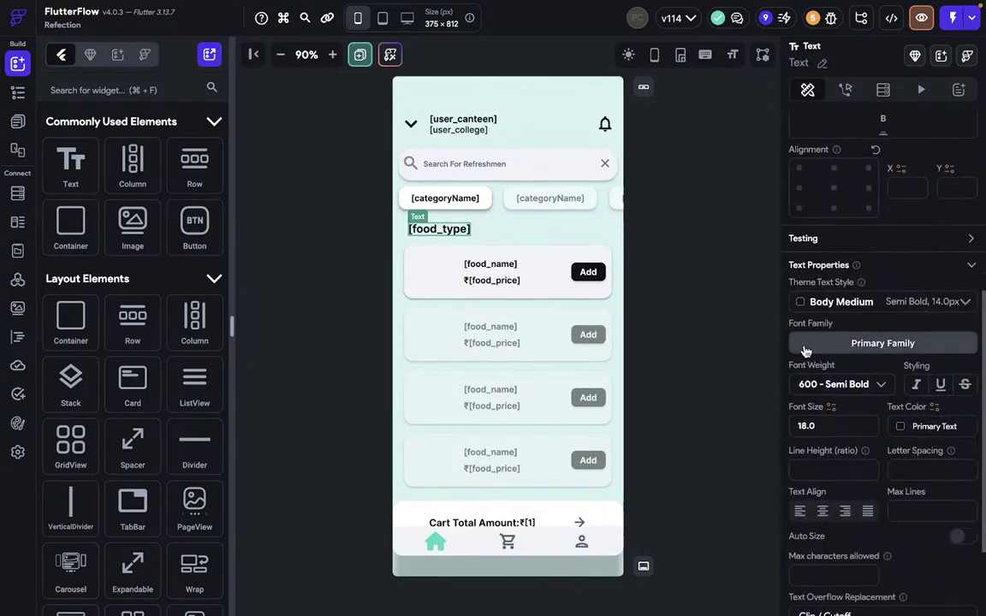
# Check the foodNameLV column's scrollable and primary settings and how its items move within the outer list.
pyautogui.click(529, 339)
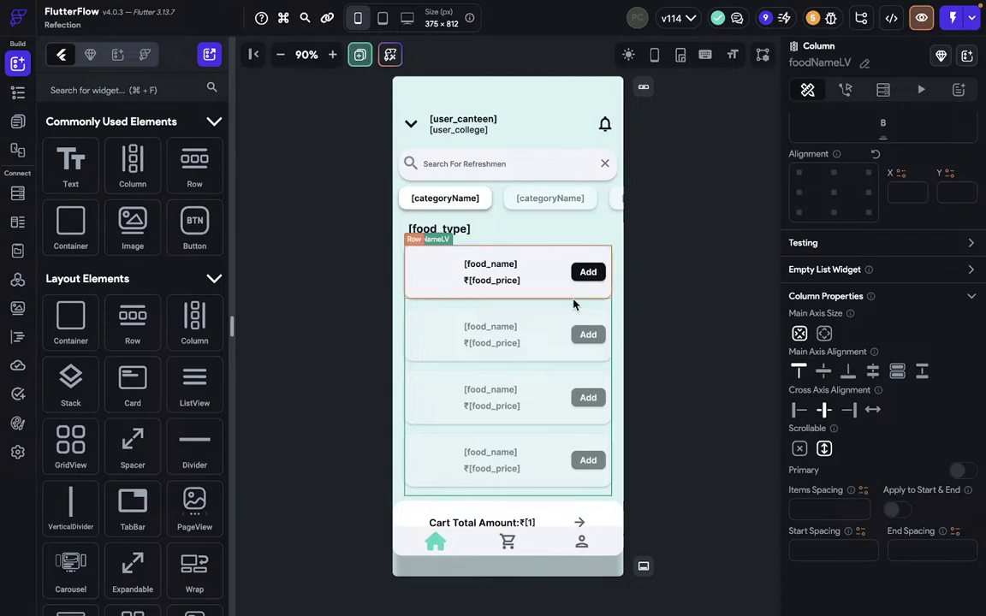
pyautogui.scroll(-3, 496, 366)
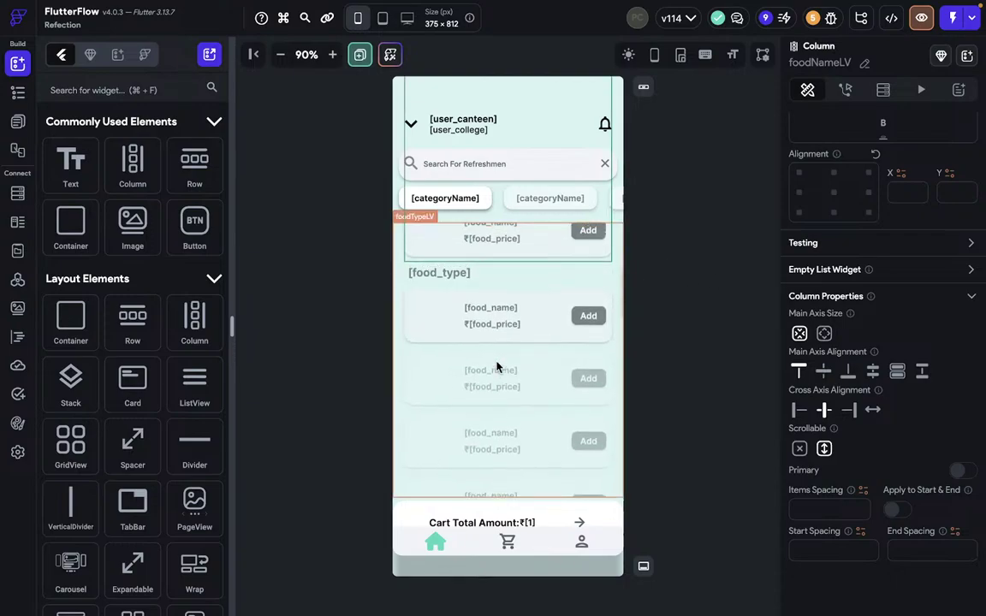
pyautogui.scroll(3, 499, 357)
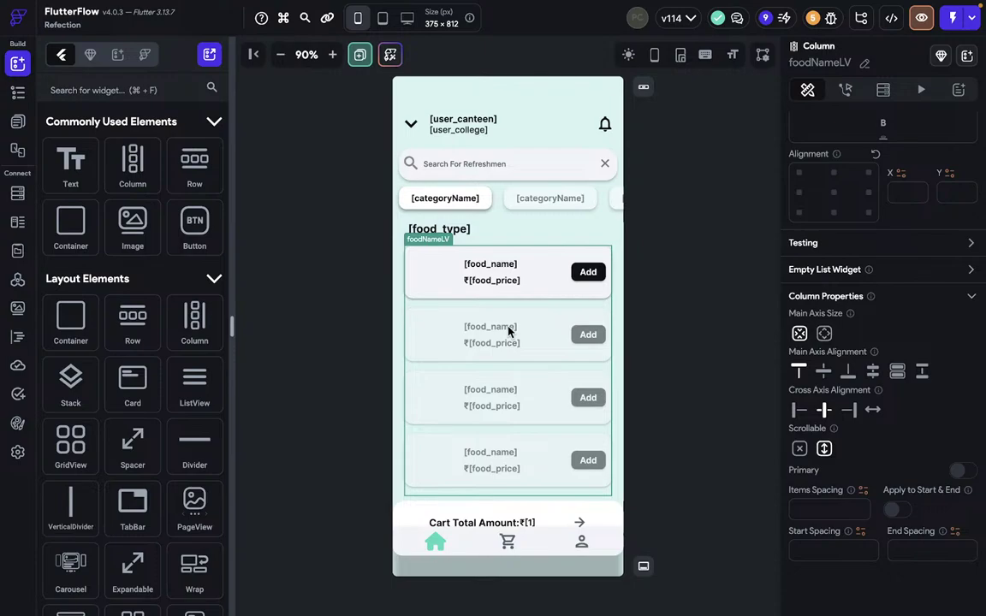
# Look over the project's Firestore collections and settings, and open the list of pages.
pyautogui.click(17, 193)
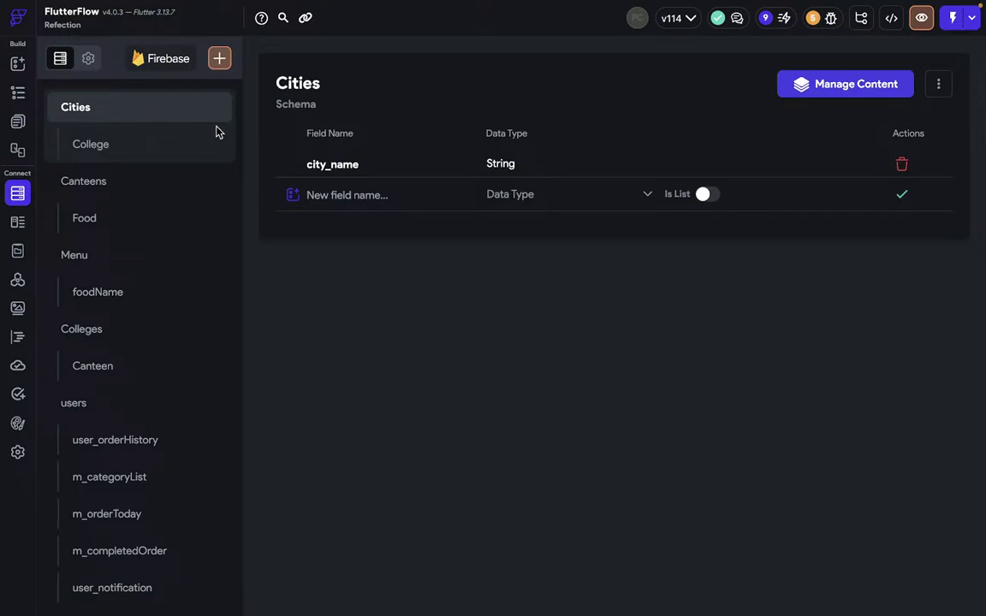
pyautogui.click(88, 58)
pyautogui.click(60, 58)
pyautogui.click(17, 121)
pyautogui.click(88, 54)
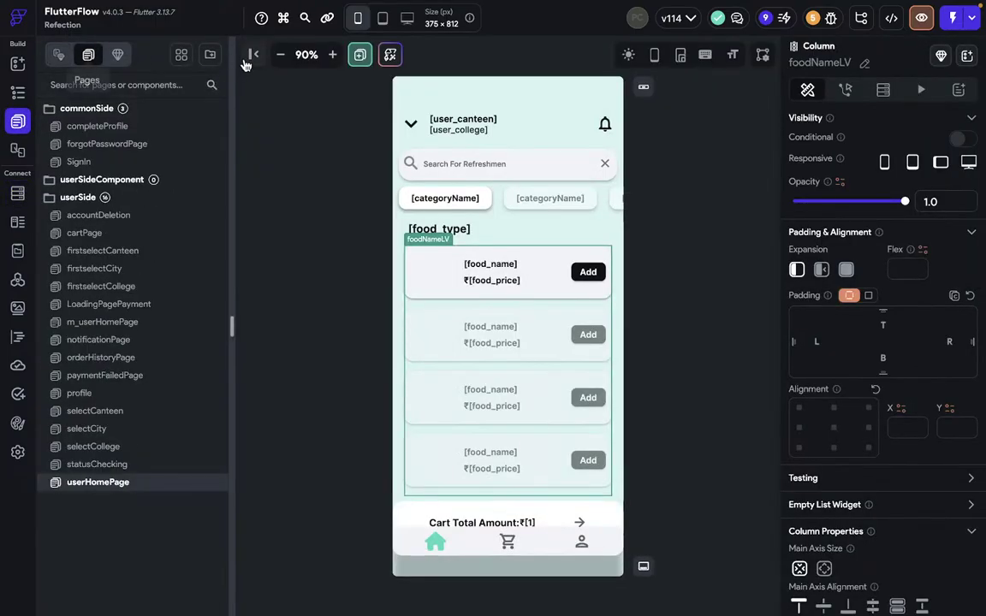
# Look through the overview of all Refection pages, and return to userHomePage.
pyautogui.click(181, 55)
pyautogui.scroll(-10, 496, 352)
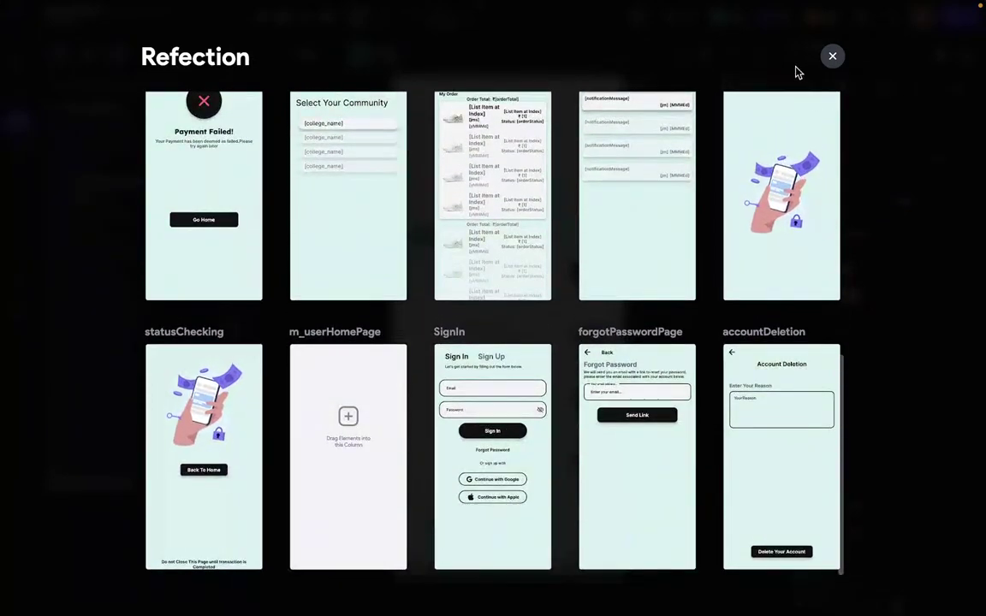
pyautogui.click(831, 57)
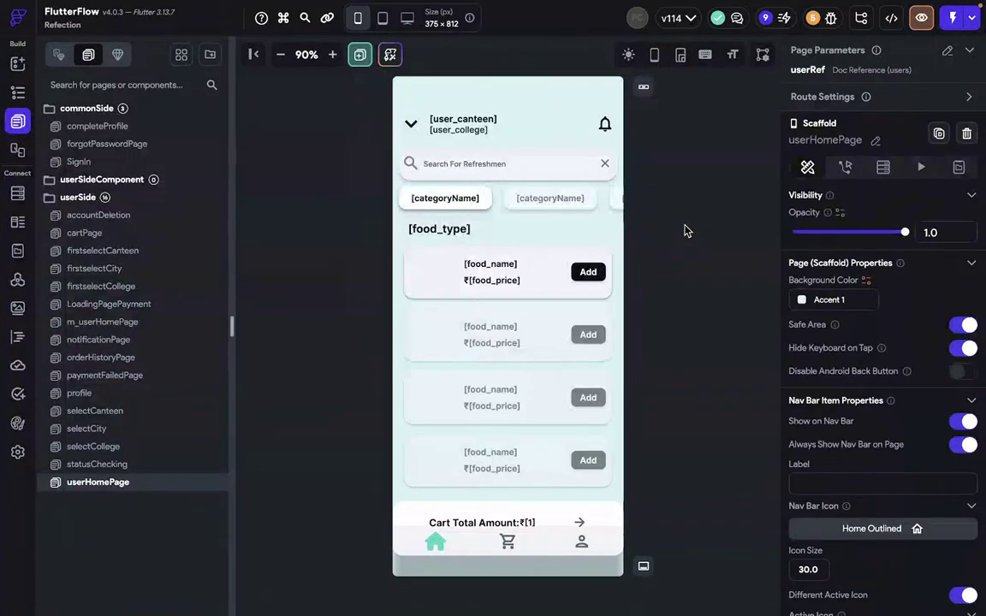
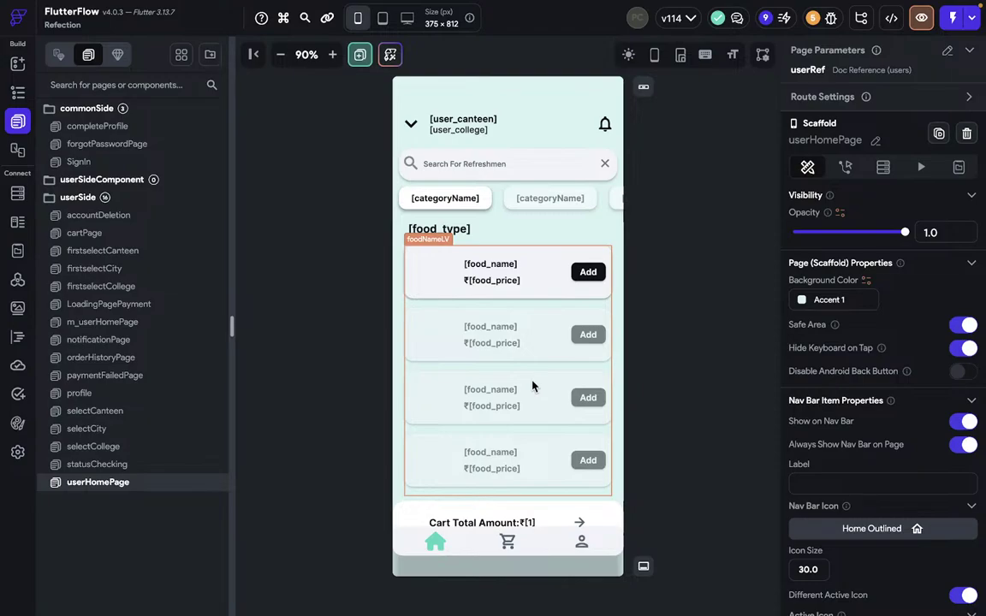
# Review the foodNameLV column's scrollable and primary settings on userHomePage after testing the list's scrolling.
pyautogui.scroll(-3, 532, 387)
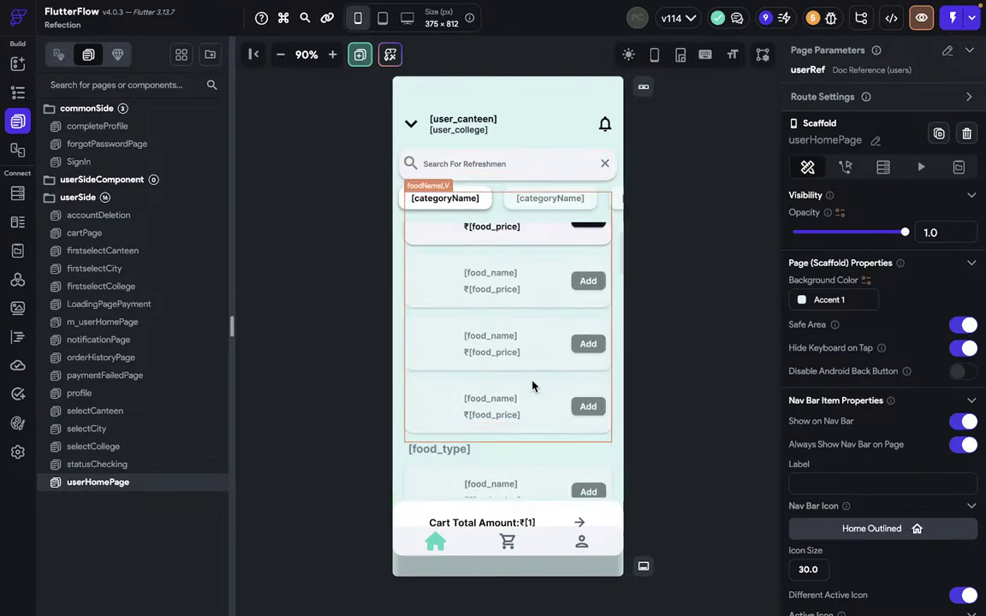
pyautogui.click(532, 385)
pyautogui.scroll(-5, 887, 413)
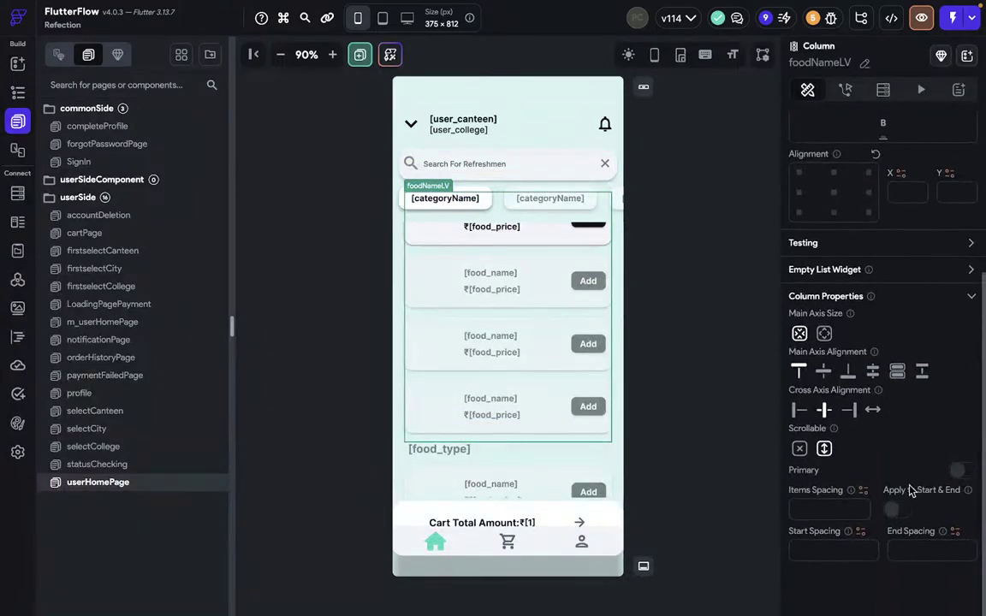
pyautogui.scroll(-3, 535, 435)
# Enable Shrink Wrap on the foodTypeLV ListView and test how the nested food lists scroll on the canvas.
pyautogui.click(497, 387)
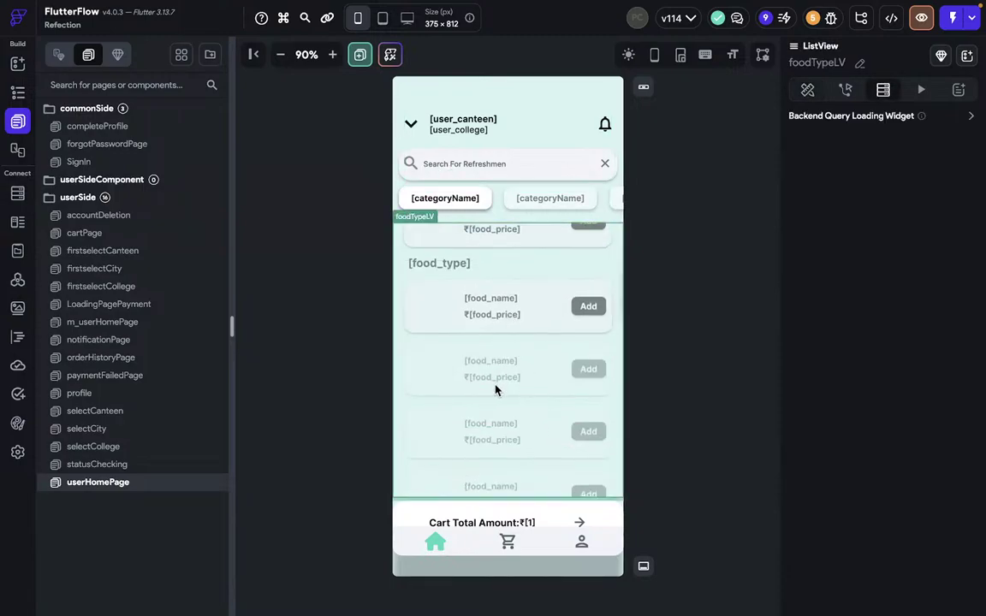
pyautogui.click(805, 90)
pyautogui.scroll(-5, 942, 471)
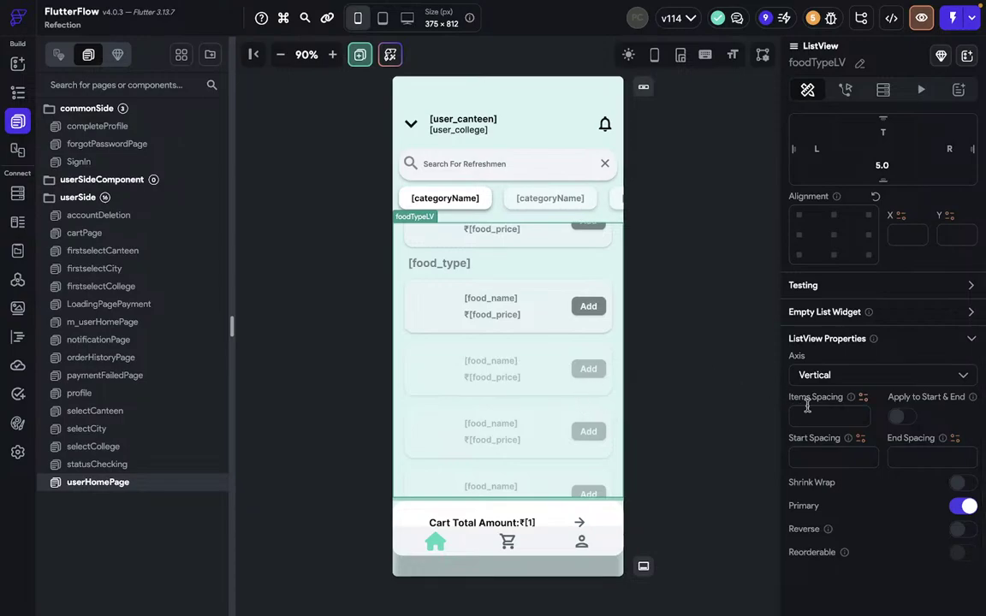
pyautogui.click(960, 481)
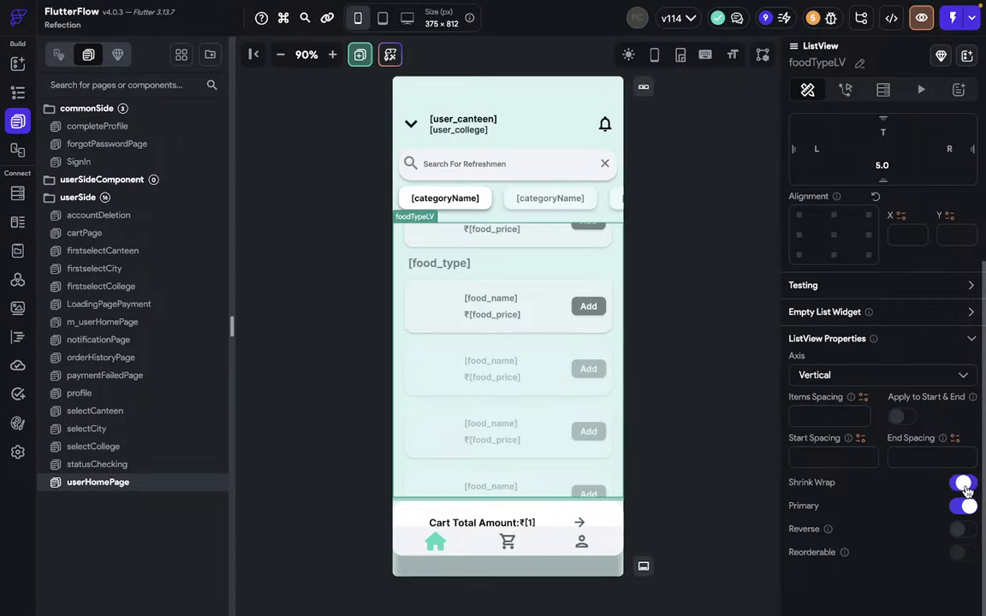
pyautogui.scroll(-10, 423, 346)
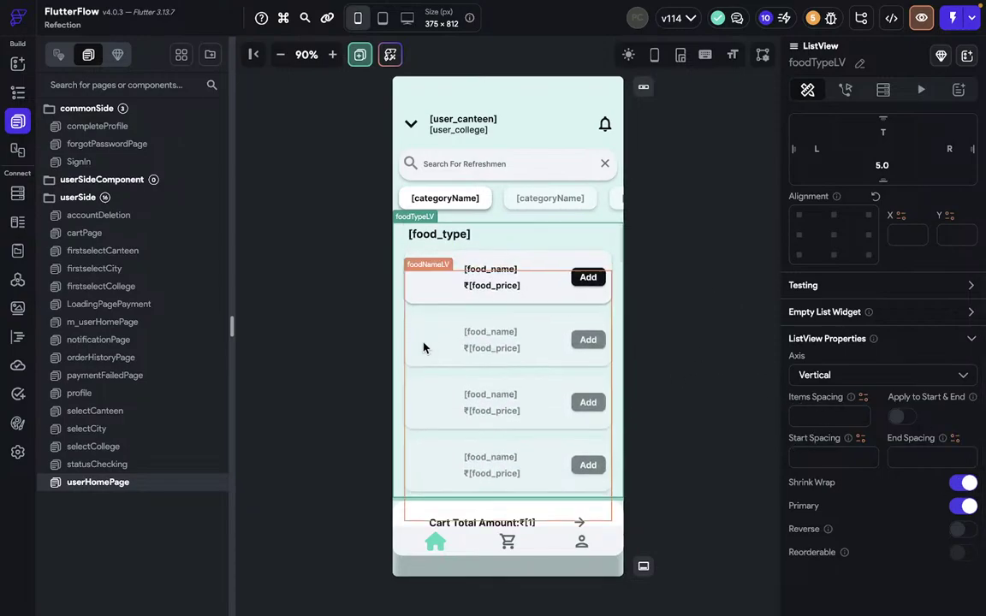
pyautogui.scroll(-5, 423, 347)
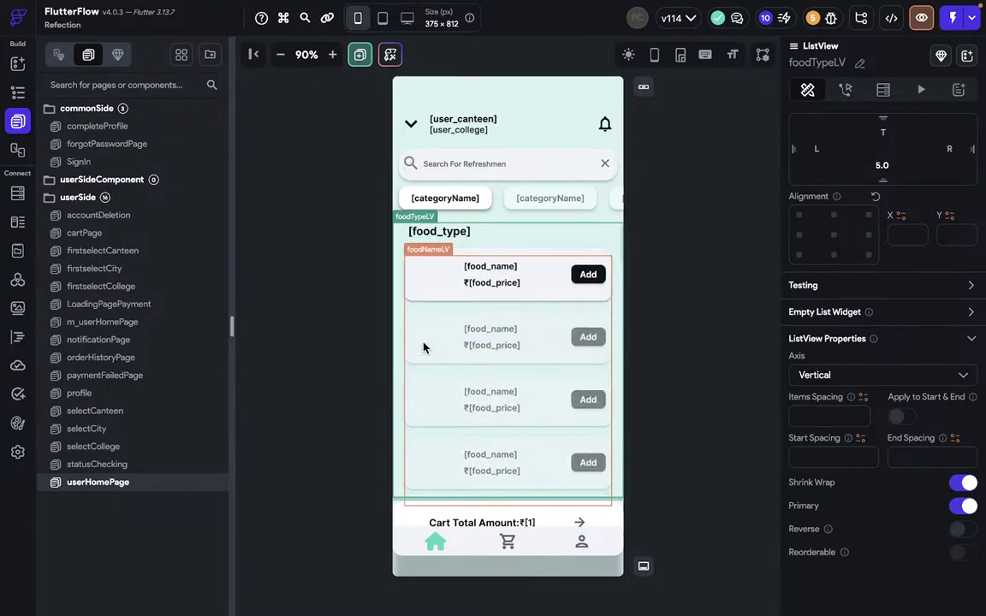
pyautogui.scroll(-5, 423, 347)
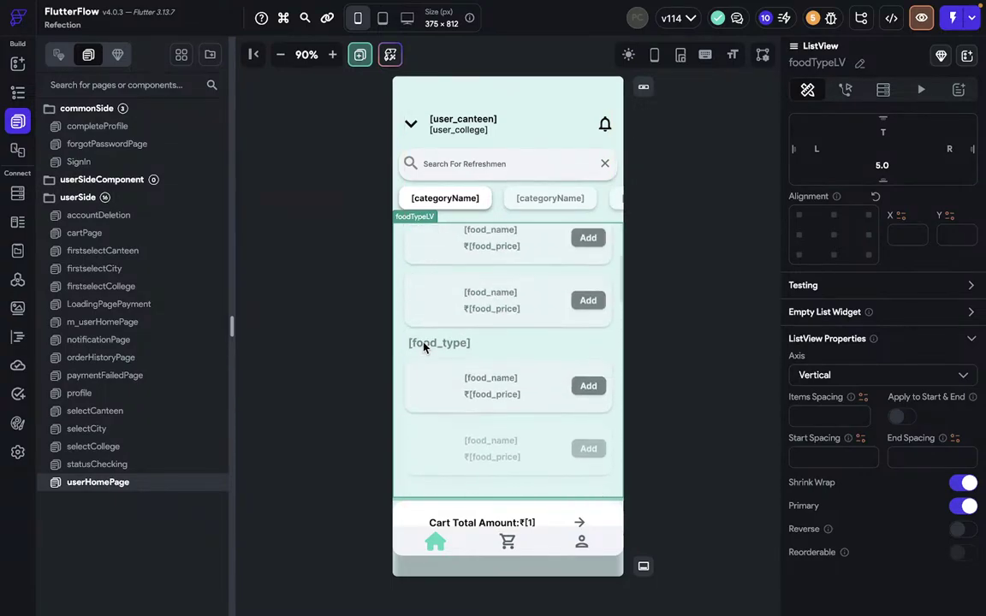
pyautogui.scroll(1, 423, 347)
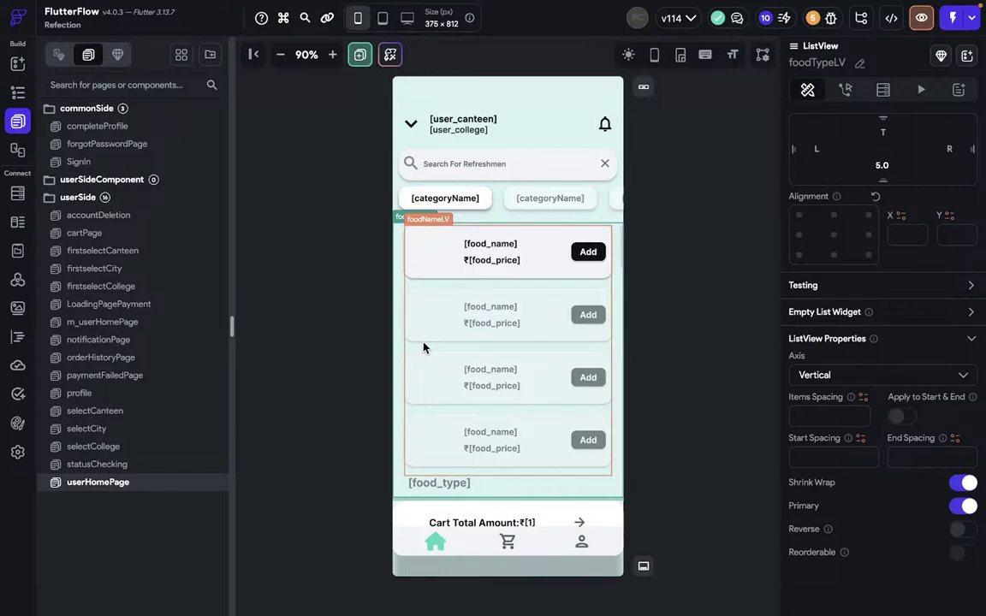
# Select the nested foodNameLV column and check how its items move with the outer list against its column properties.
pyautogui.click(678, 266)
pyautogui.click(504, 287)
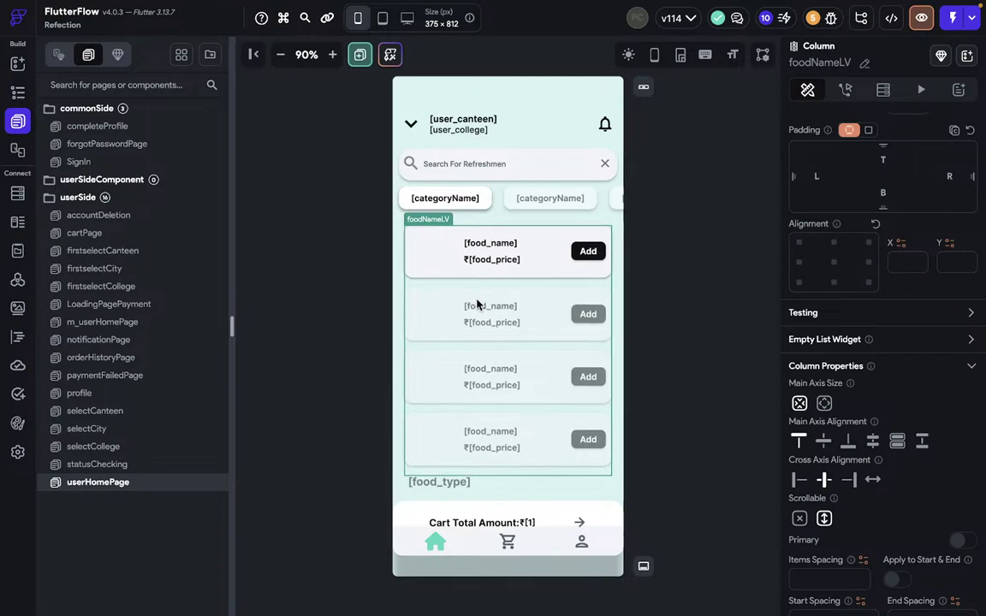
pyautogui.scroll(-2, 477, 303)
pyautogui.scroll(3, 478, 304)
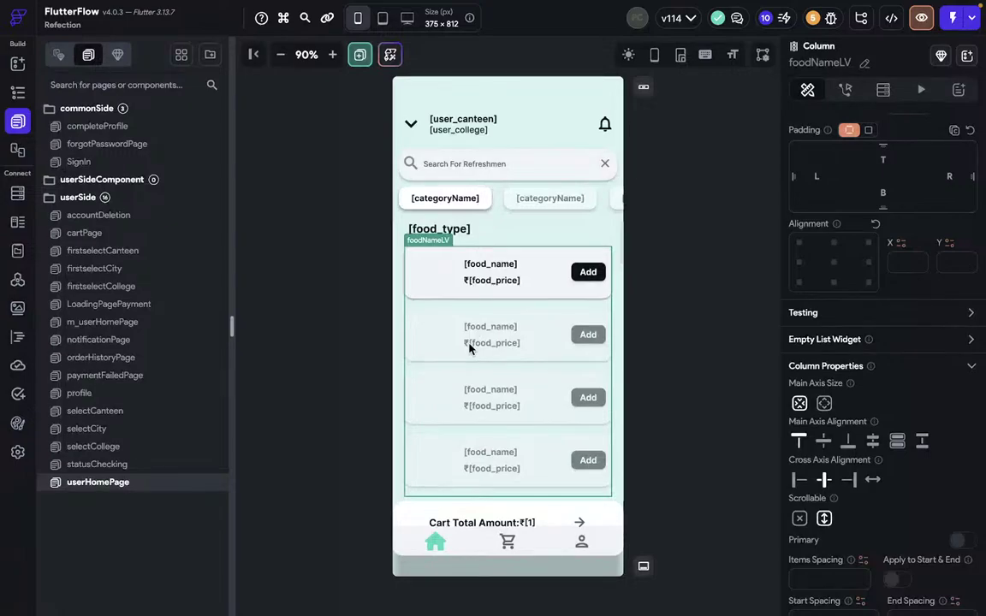
pyautogui.scroll(-3, 469, 343)
pyautogui.scroll(-3, 469, 347)
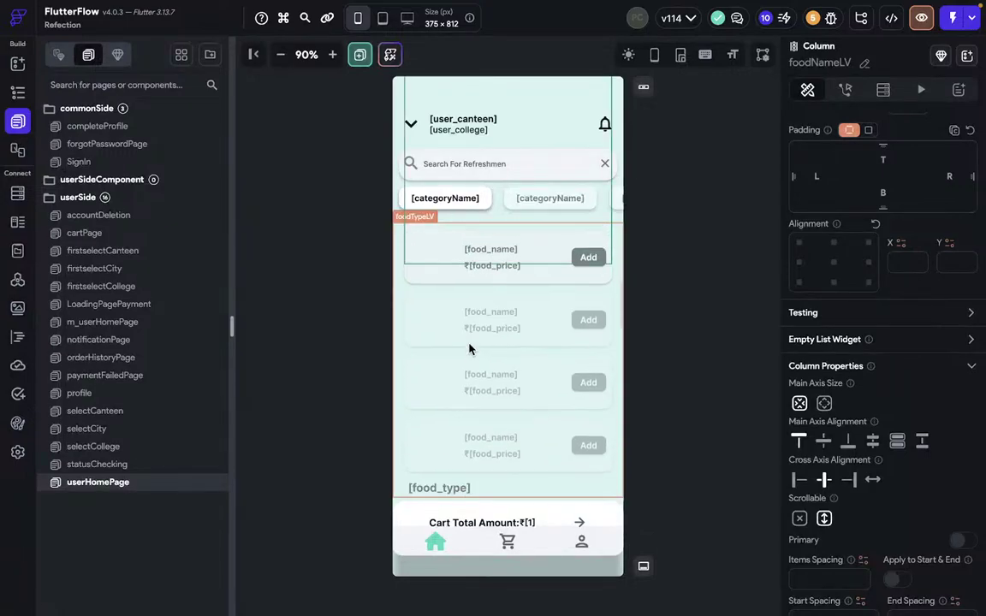
# Open the Refection app preview and test scrolling through the food types and their items.
pyautogui.click(922, 18)
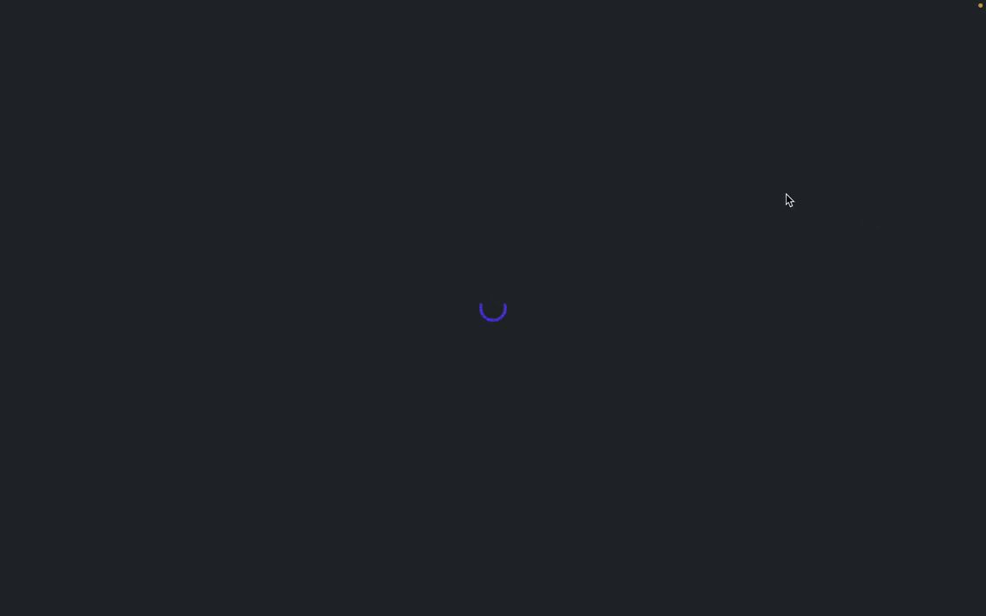
pyautogui.scroll(-5, 512, 427)
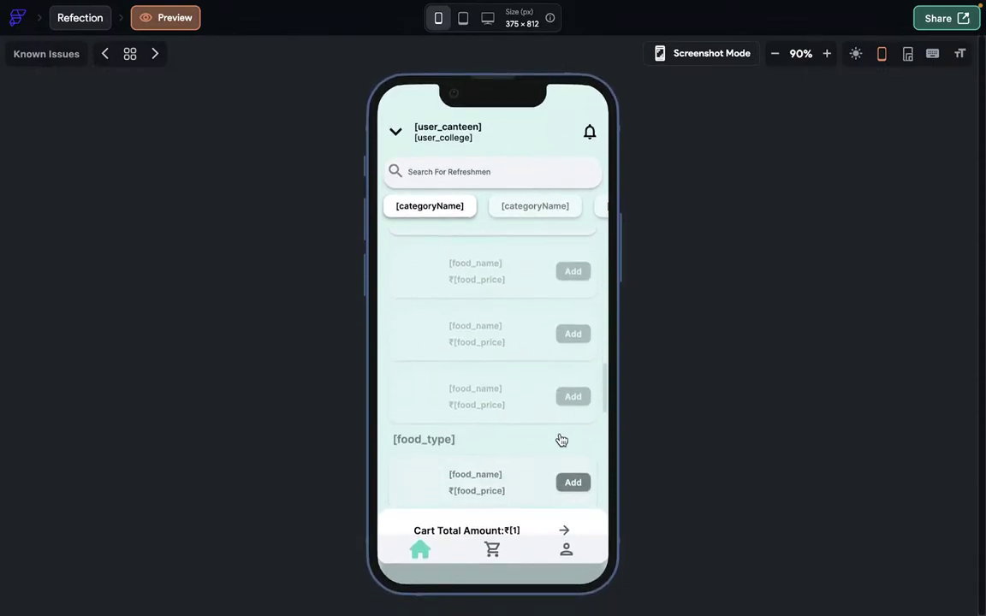
pyautogui.scroll(-3, 562, 440)
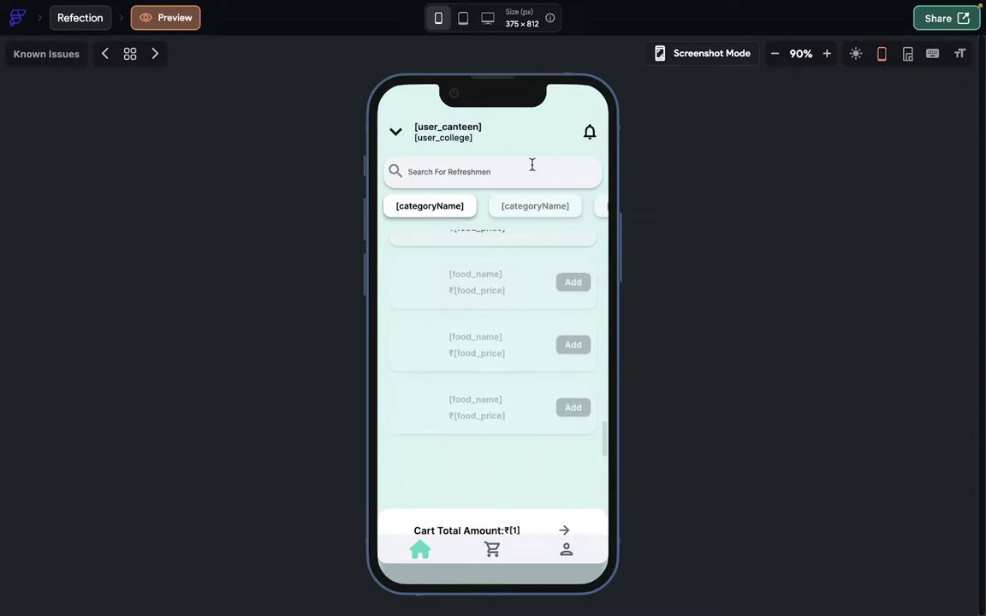
pyautogui.scroll(1, 451, 280)
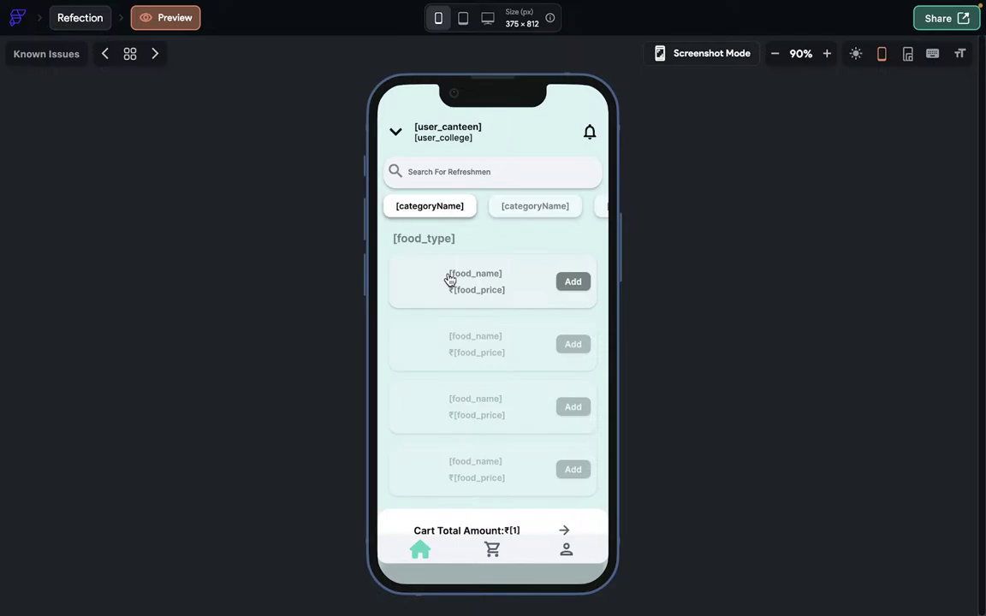
# Switch to OBS Studio, try Scene 2 for the stream, and go back to Scene.
pyautogui.hotkey('ctrl', 'Right')
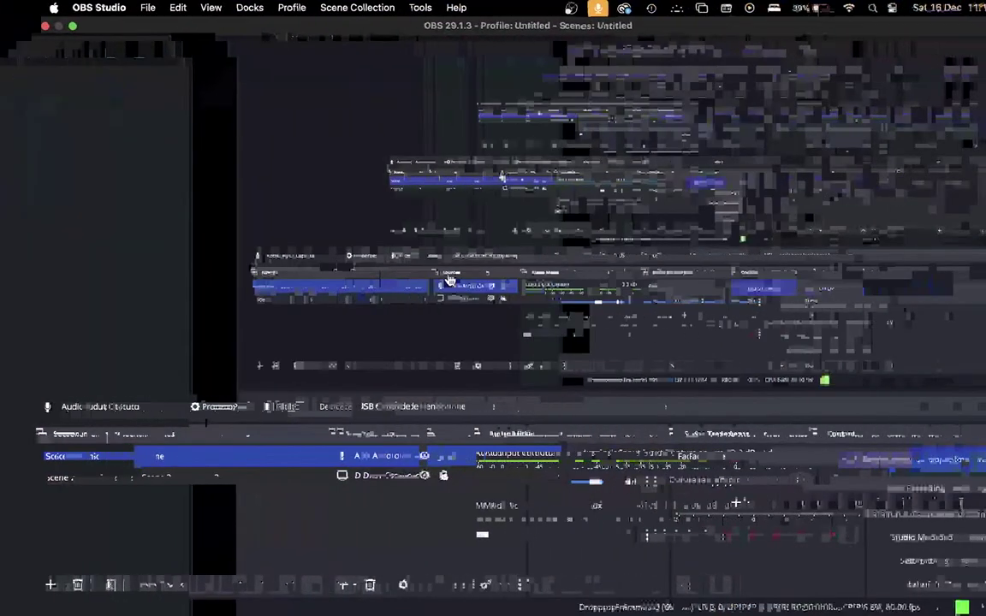
pyautogui.hotkey('ctrl', 'Left')
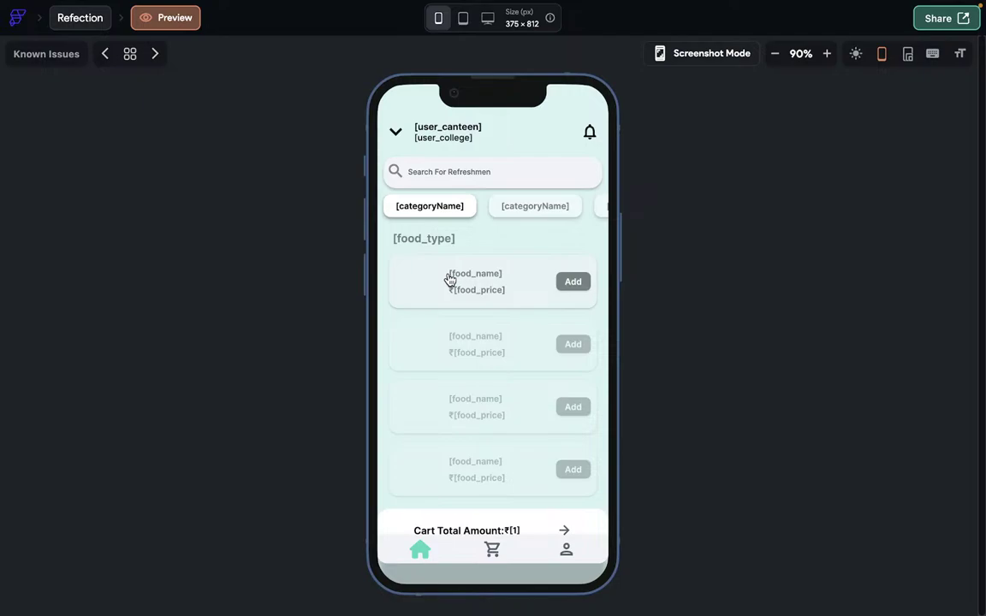
pyautogui.hotkey('ctrl', 'Right')
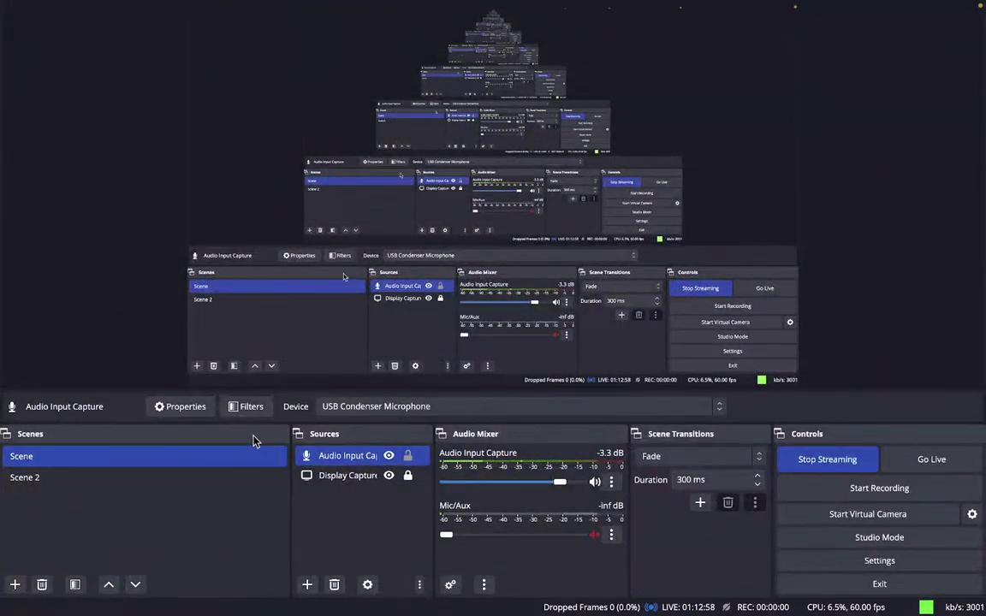
pyautogui.click(387, 481)
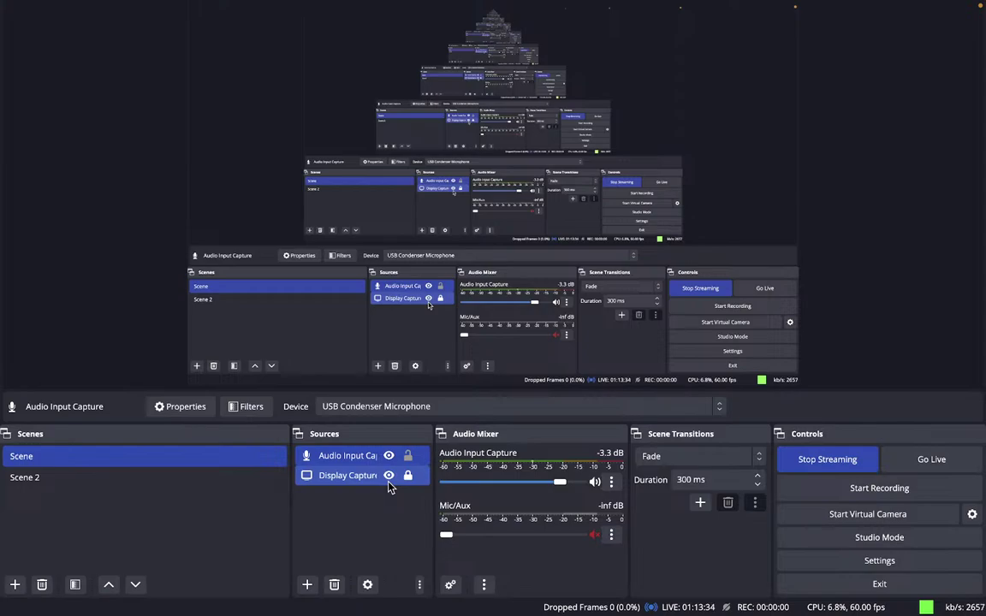
pyautogui.keyDown('ctrl'); pyautogui.click(388, 482); pyautogui.keyUp('ctrl')
pyautogui.click(147, 479)
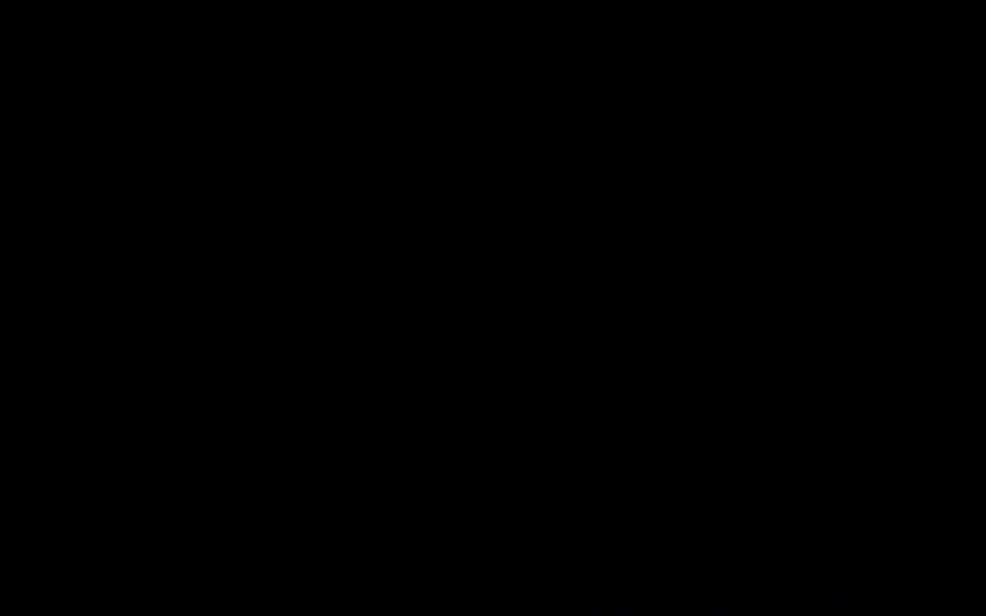
pyautogui.click(192, 458)
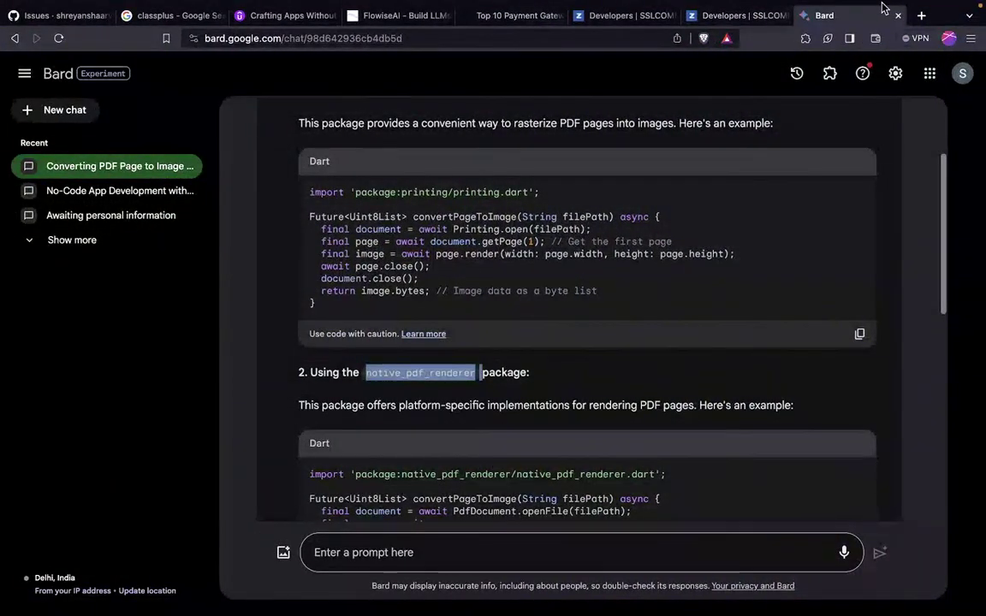
# Search the web for "break" in a new browser tab.
pyautogui.click(921, 15)
pyautogui.write('break')
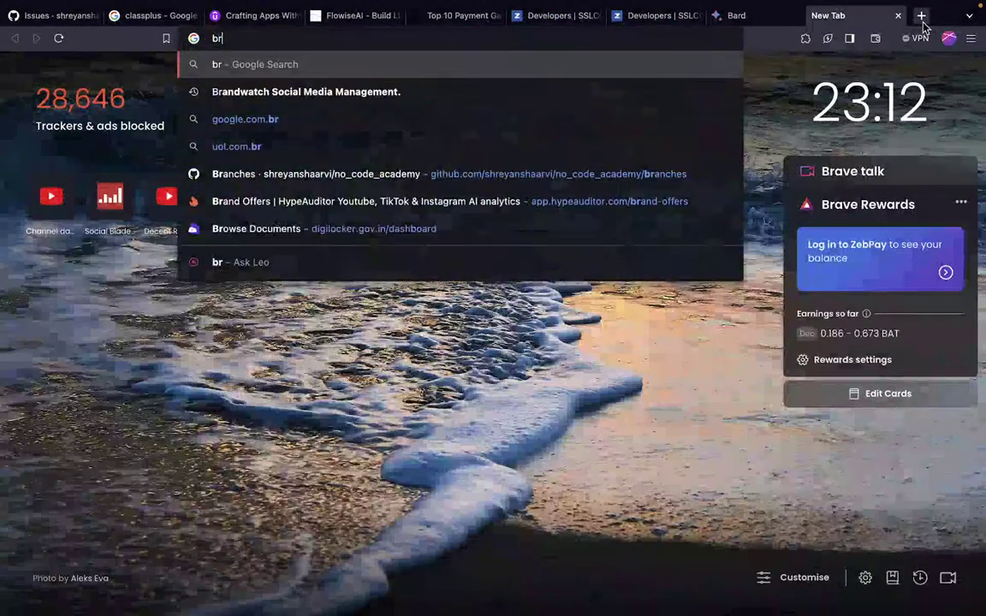
pyautogui.press('Return')
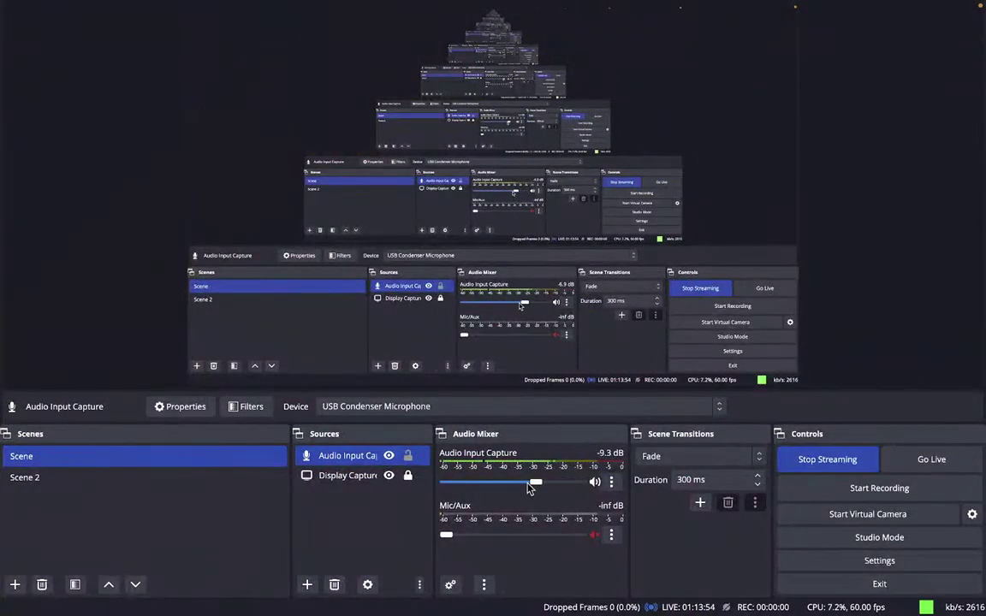
# Silence the Audio Input Capture in the OBS Studio mixer by lowering its level to -inf dB.
pyautogui.moveTo(567, 488); pyautogui.dragTo(446, 483)
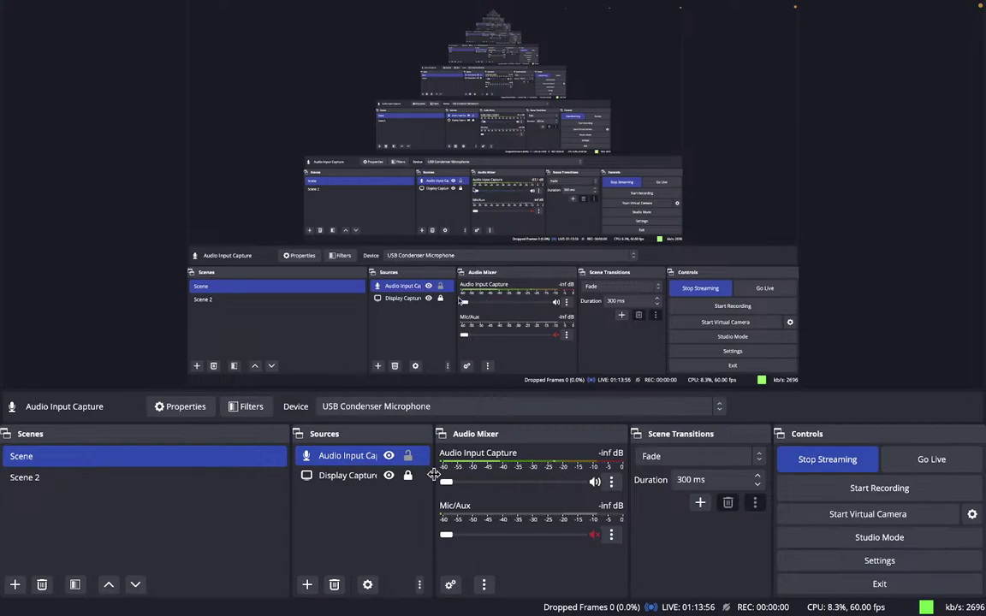
pyautogui.click(404, 483)
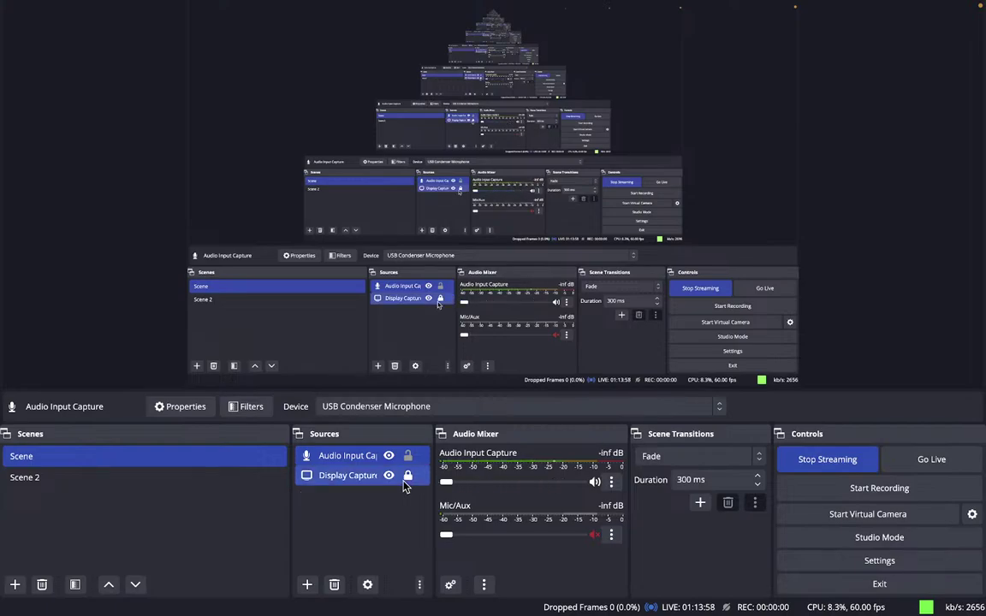
pyautogui.keyDown('ctrl'); pyautogui.click(404, 483); pyautogui.keyUp('ctrl')
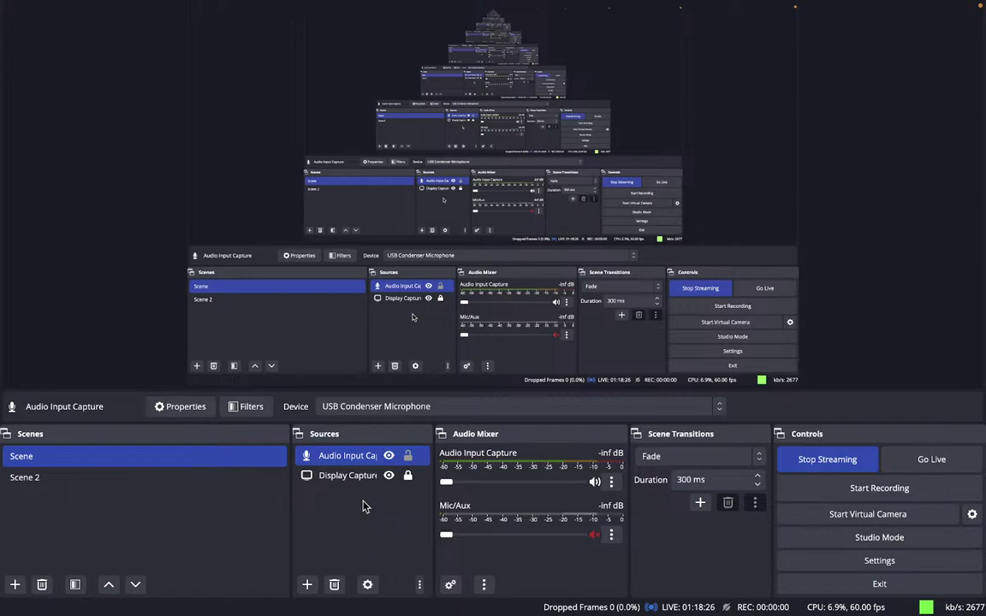
# Raise the Audio Input Capture level to about -11.7 dB.
pyautogui.moveTo(520, 5)
pyautogui.moveTo(447, 486); pyautogui.dragTo(529, 484)
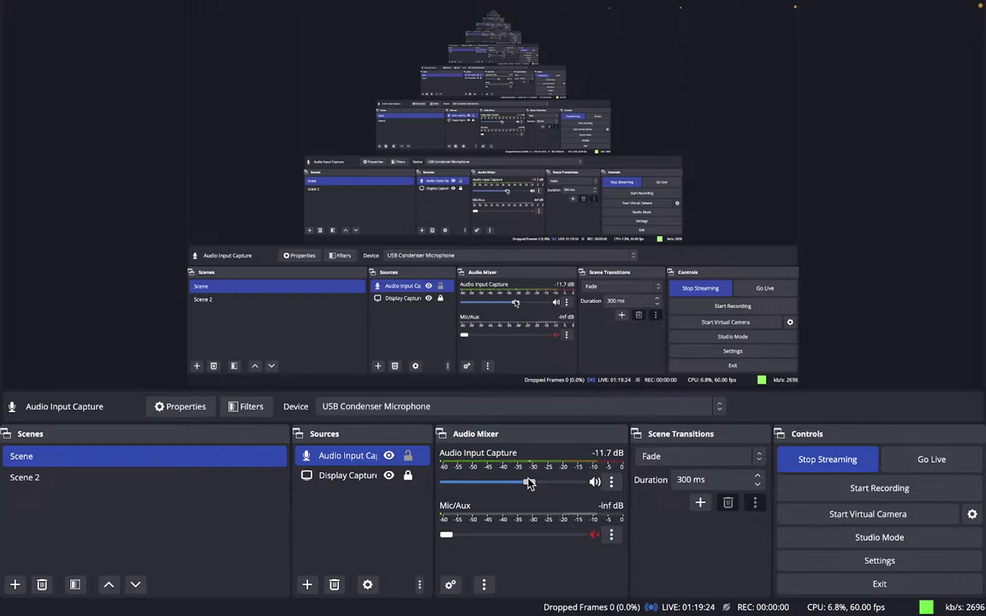
# Switch back to FlutterFlow, leave the Refection preview and project, and return to the overview of all projects.
pyautogui.hotkey('ctrl', 'Left')
pyautogui.hotkey('ctrl', 'Left')
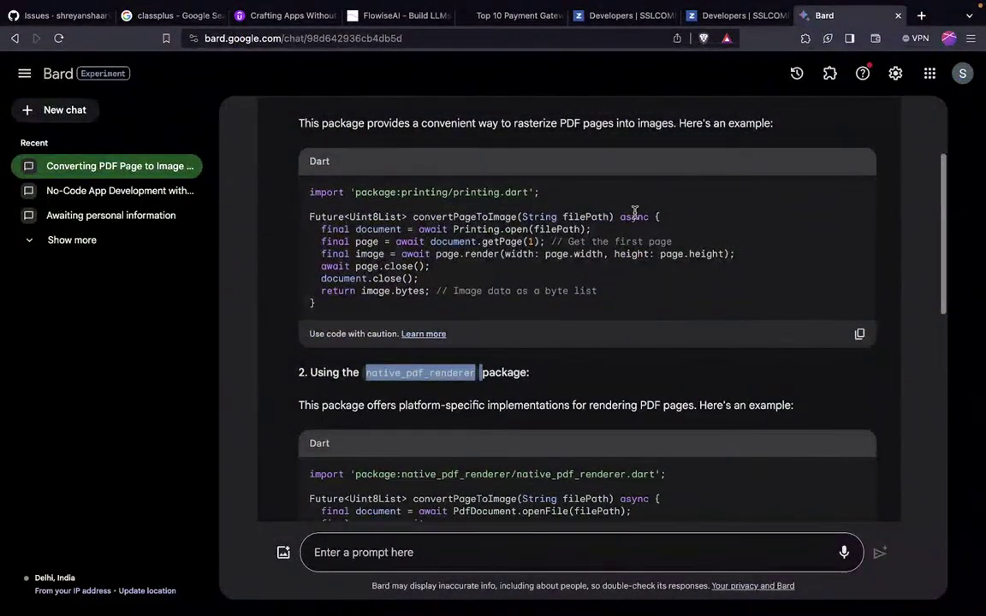
pyautogui.hotkey('ctrl', 'Left')
pyautogui.hotkey('ctrl', 'Right')
pyautogui.hotkey('ctrl', 'Right')
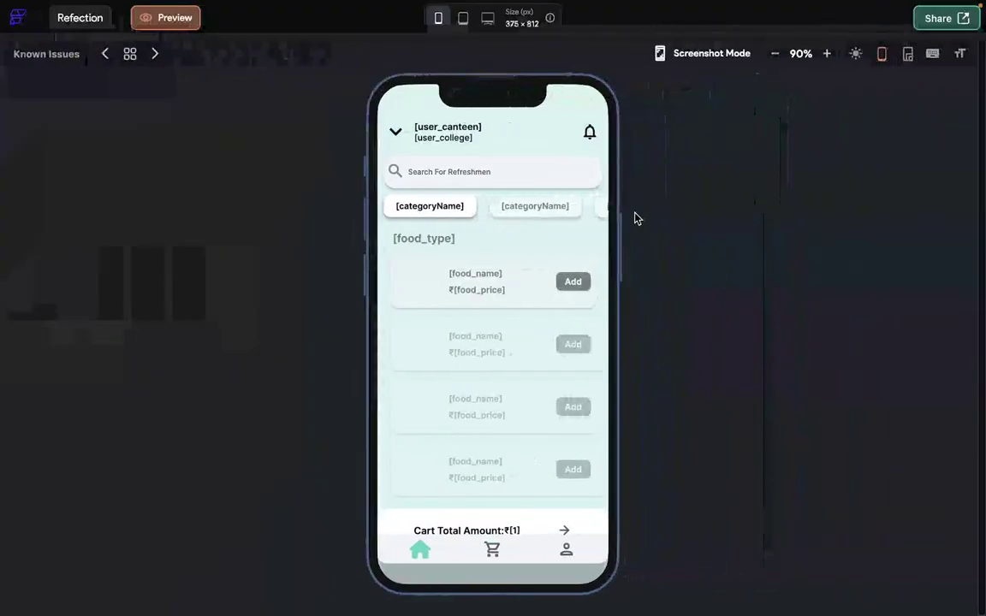
pyautogui.hotkey('ctrl', 'Right')
pyautogui.click(89, 14)
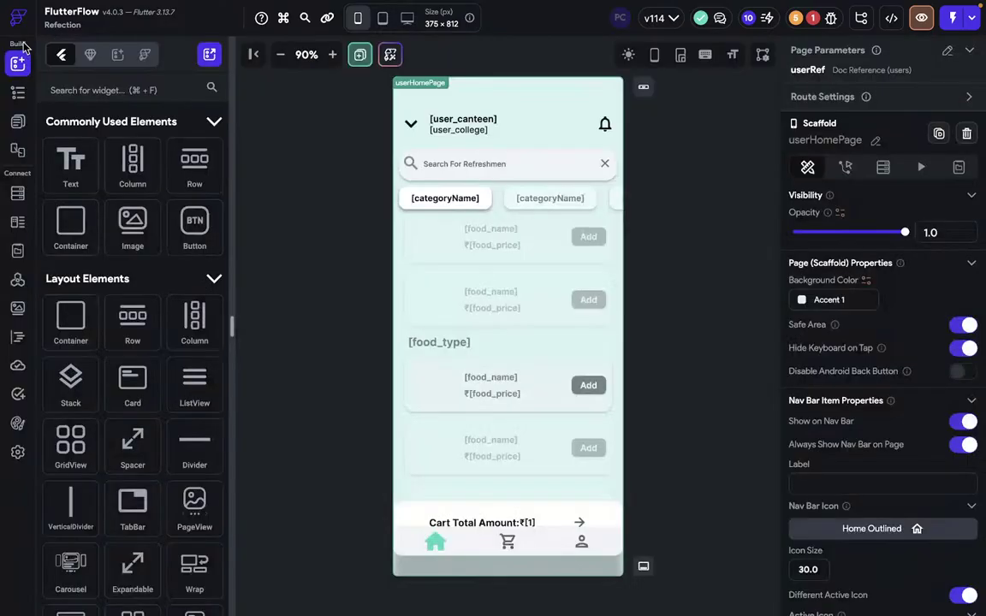
pyautogui.click(17, 17)
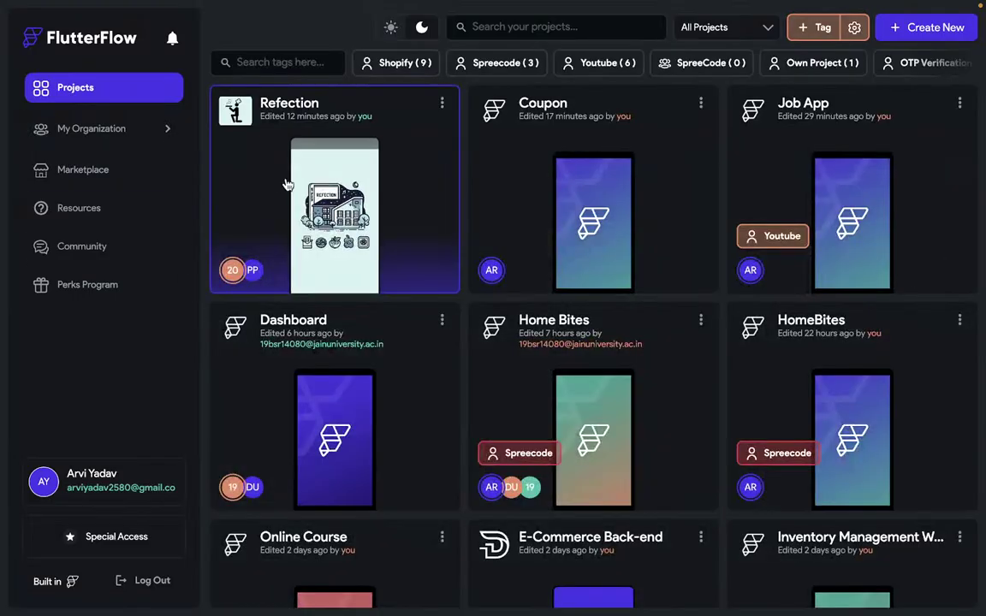
# Open the Coupon project and delete the existing list and its leftover column from the HomePage body.
pyautogui.click(550, 172)
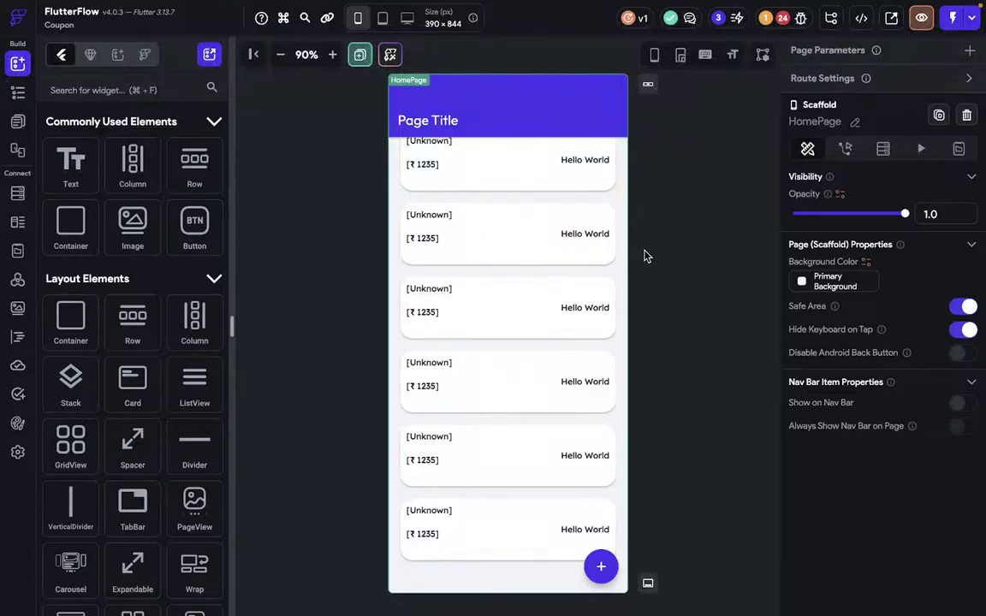
pyautogui.click(430, 214)
pyautogui.press('Delete')
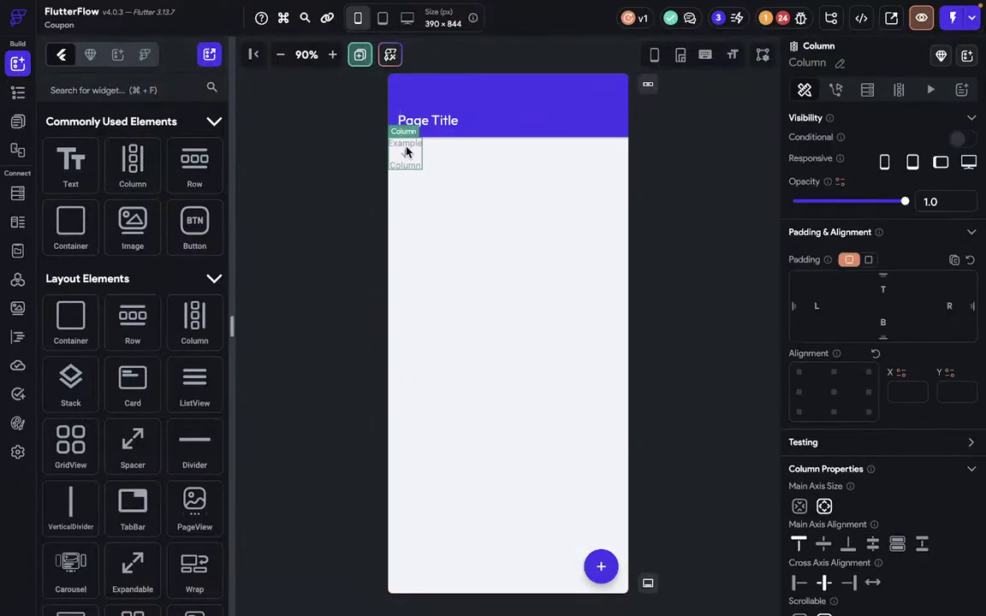
pyautogui.press('Delete')
# Add a Column to the empty HomePage body and place a Text widget inside it.
pyautogui.click(18, 120)
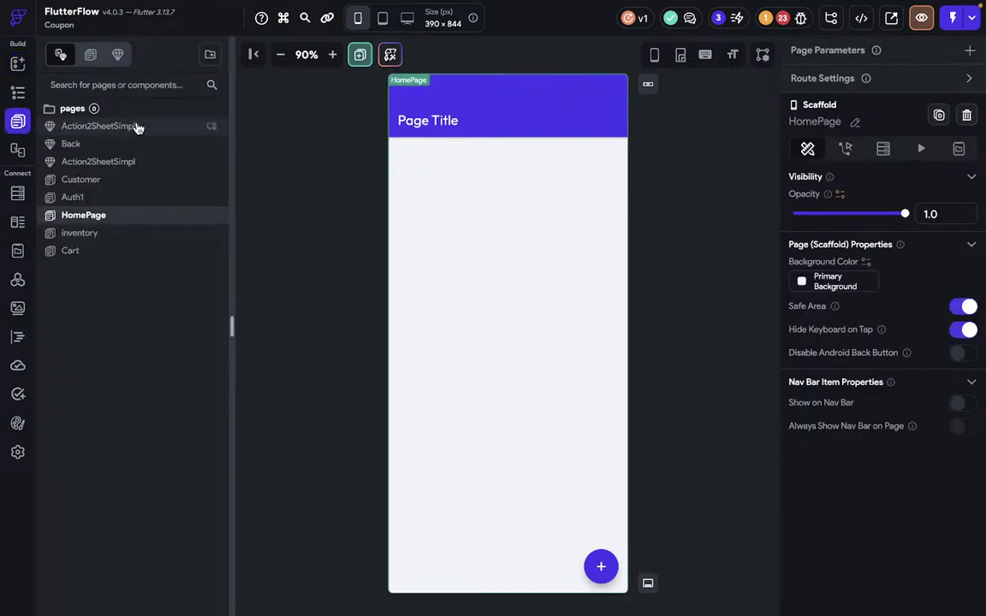
pyautogui.click(17, 63)
pyautogui.moveTo(109, 155); pyautogui.dragTo(578, 238)
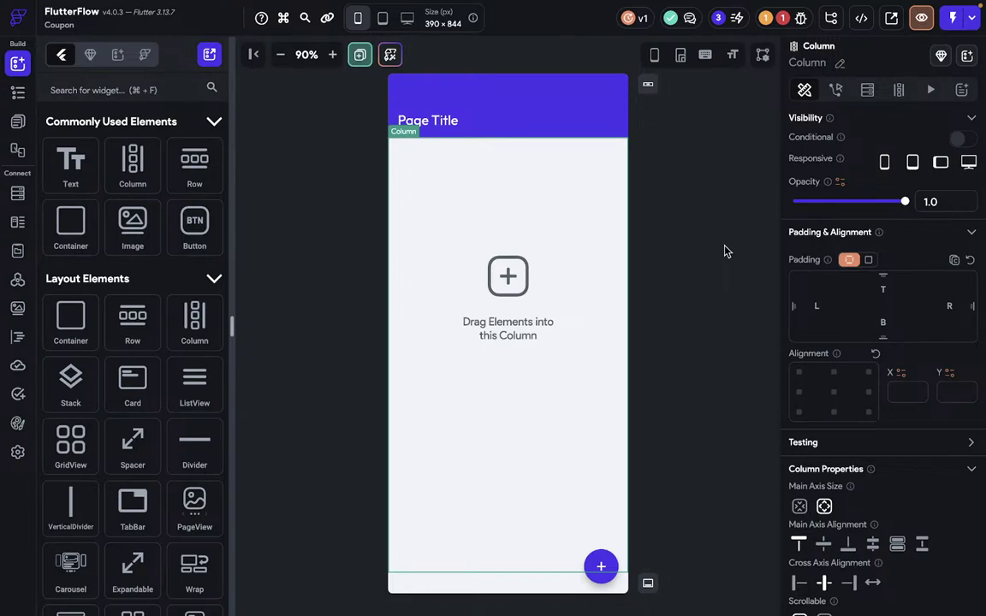
pyautogui.scroll(3, 366, 150)
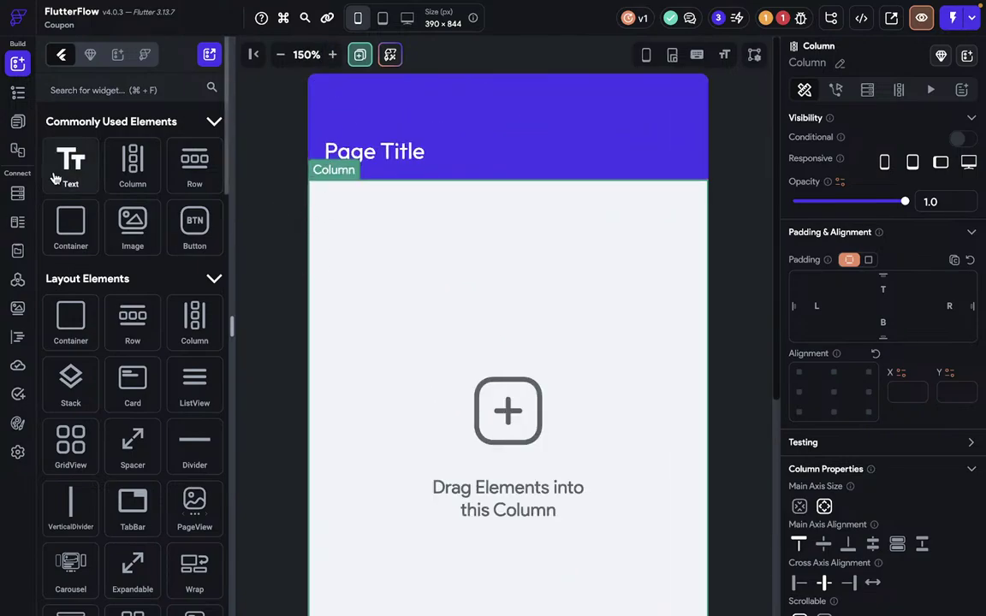
pyautogui.moveTo(54, 176); pyautogui.dragTo(389, 205)
pyautogui.click(295, 192)
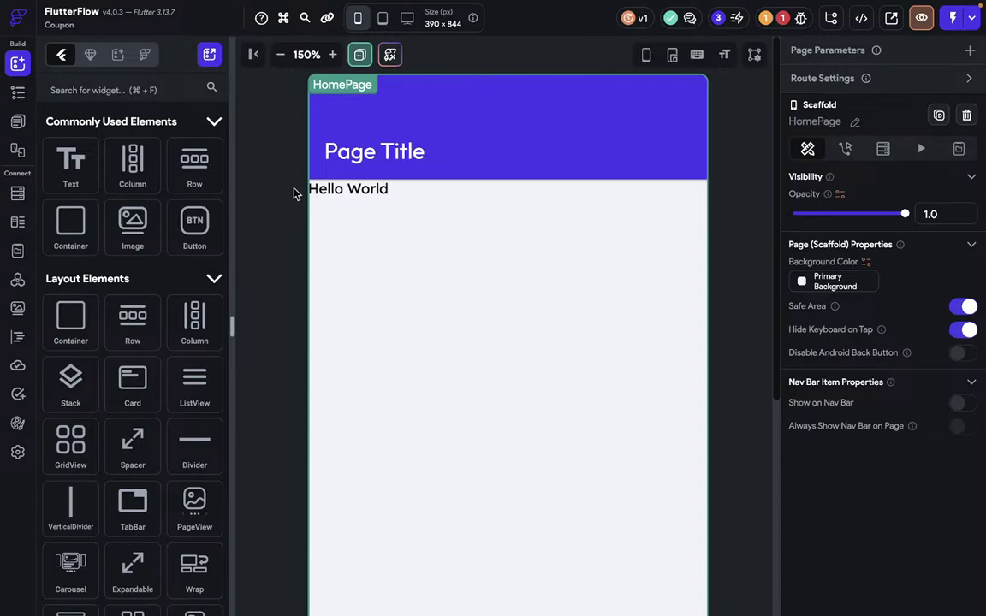
# Give the HomePage column a uniform padding of 6.0.
pyautogui.click(343, 221)
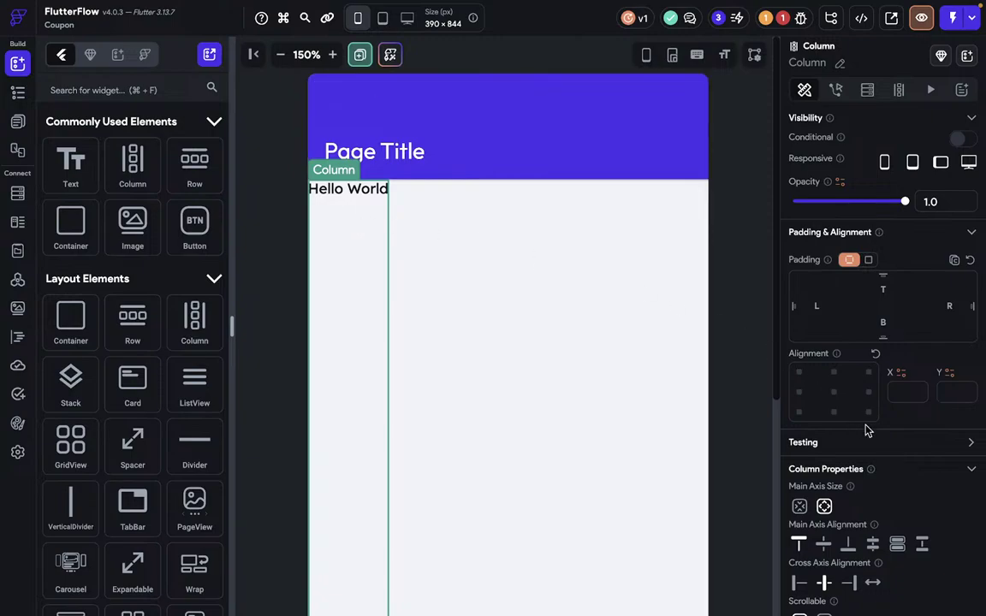
pyautogui.scroll(-1, 865, 427)
pyautogui.click(867, 214)
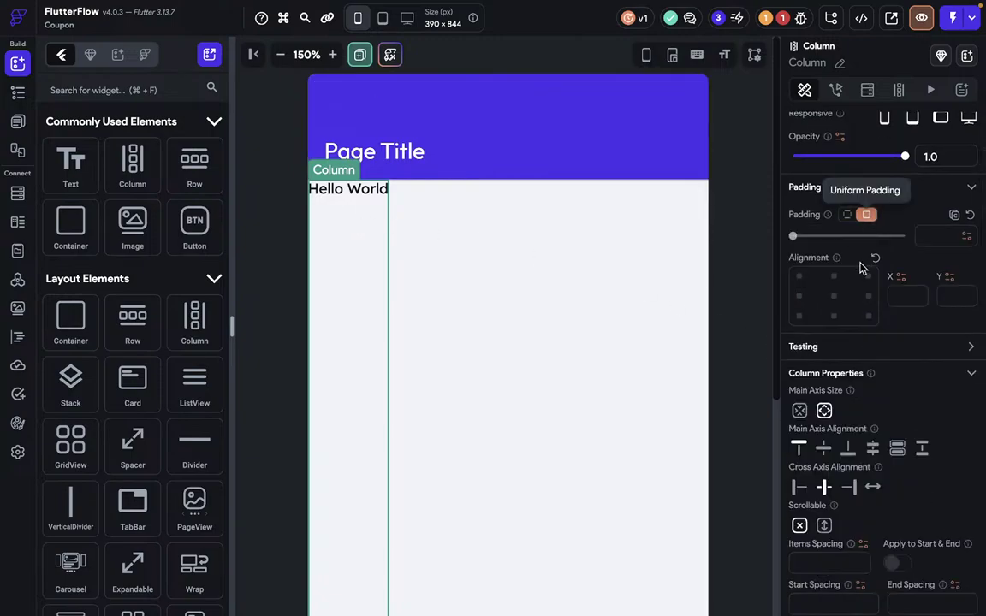
pyautogui.moveTo(795, 241); pyautogui.dragTo(825, 245)
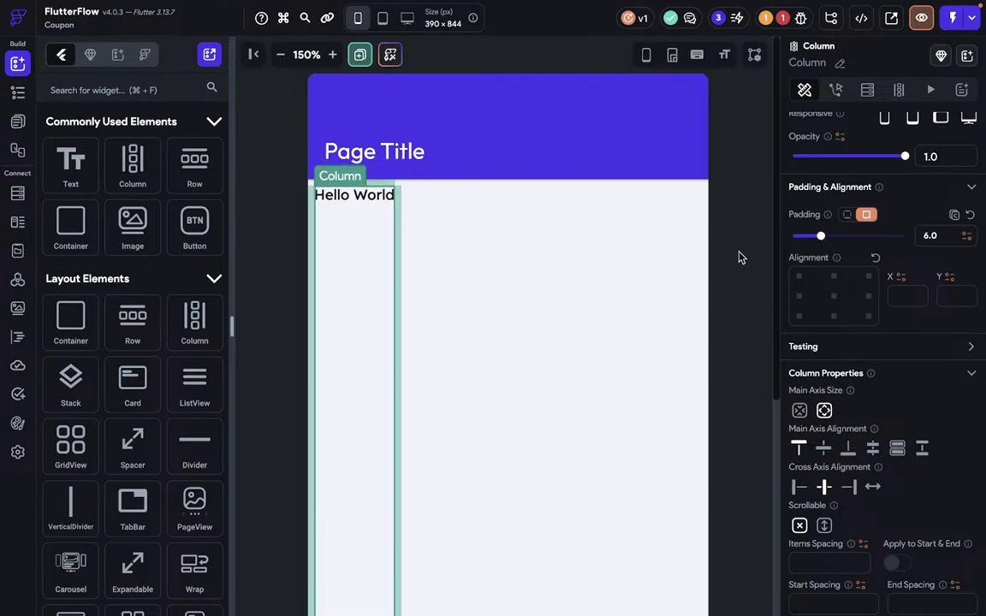
pyautogui.click(757, 271)
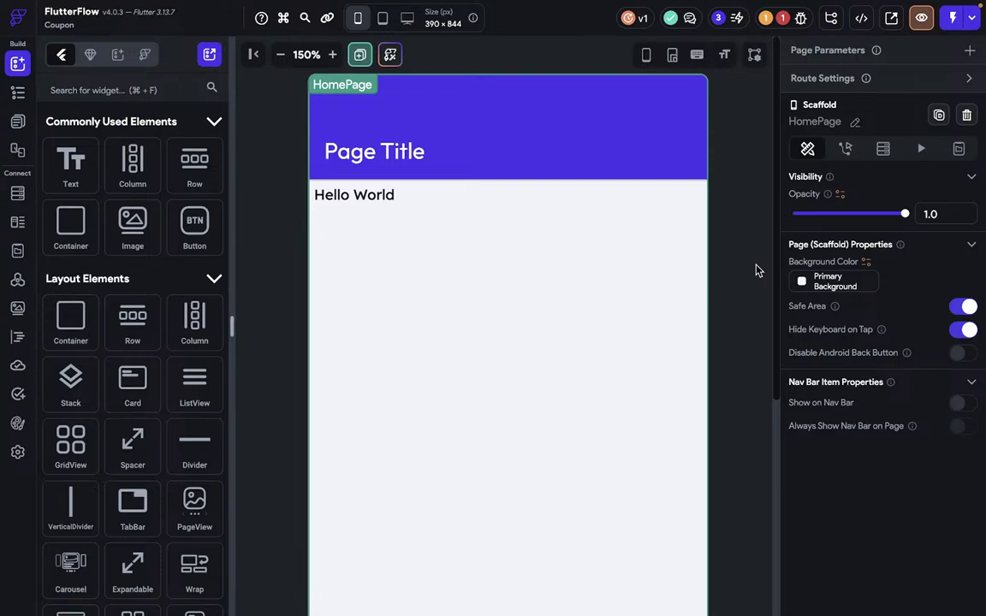
# Switch to the browser and reload the GitHub issues list of the no_code_academy repository.
pyautogui.hotkey('ctrl', 'Right')
pyautogui.hotkey('ctrl', 'Left')
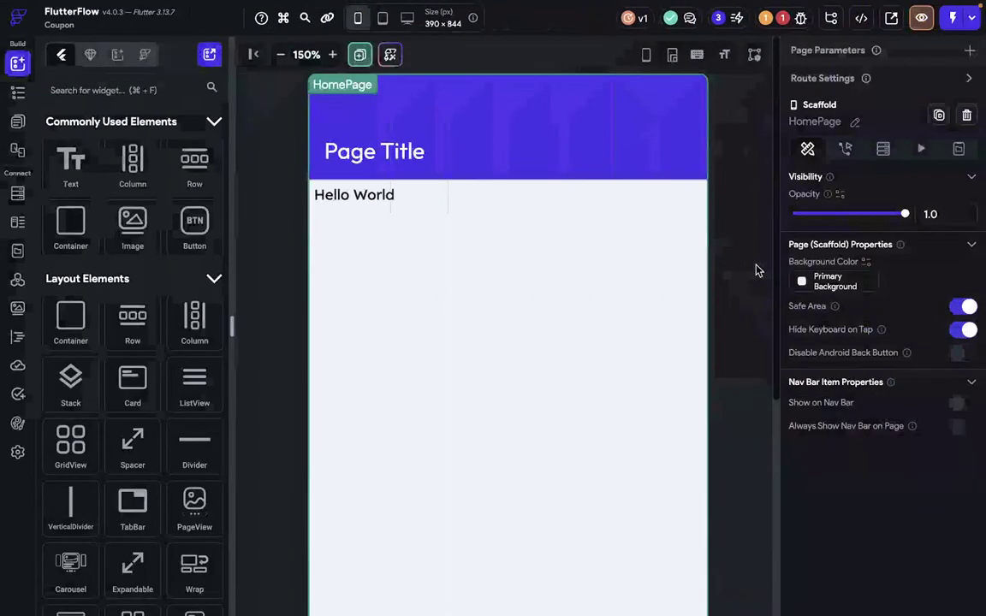
pyautogui.hotkey('ctrl', 'Left')
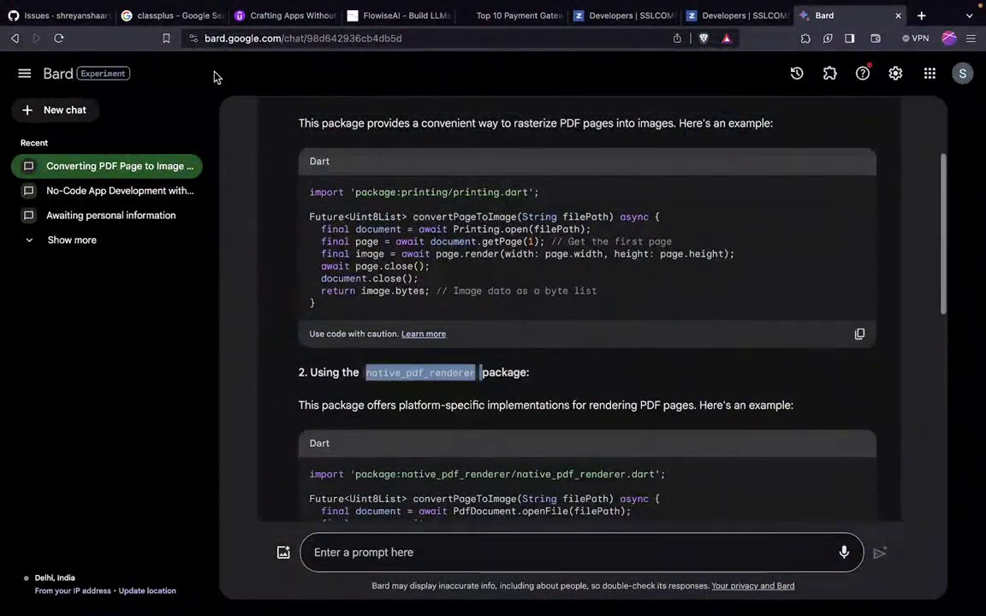
pyautogui.click(86, 20)
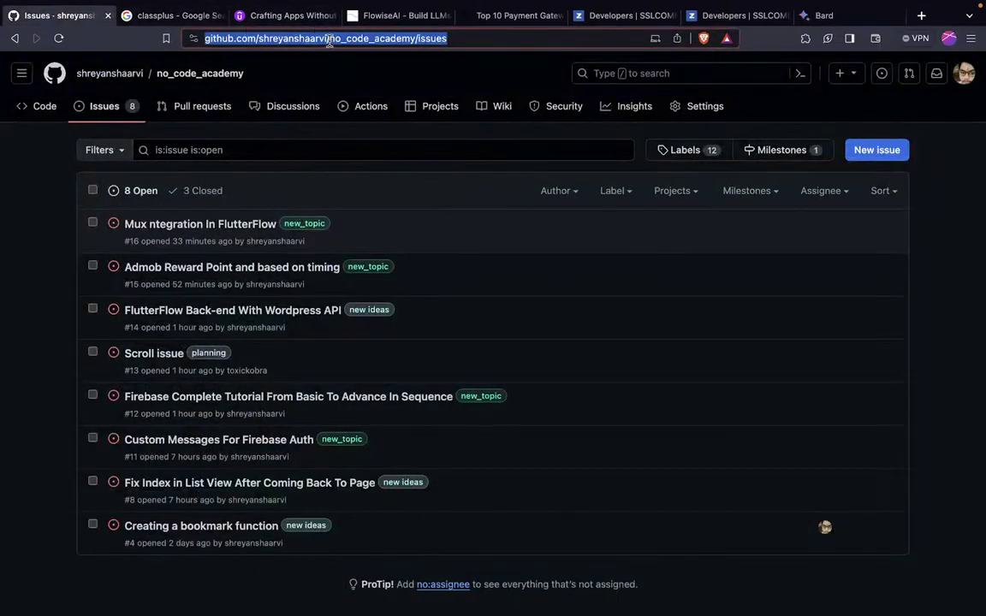
pyautogui.press('Return')
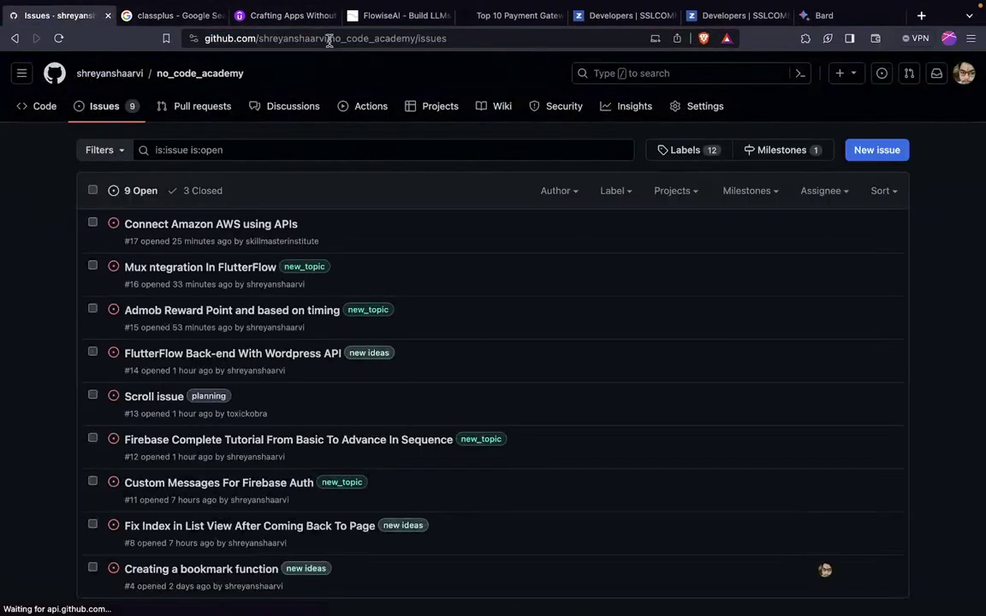
pyautogui.scroll(-2, 262, 232)
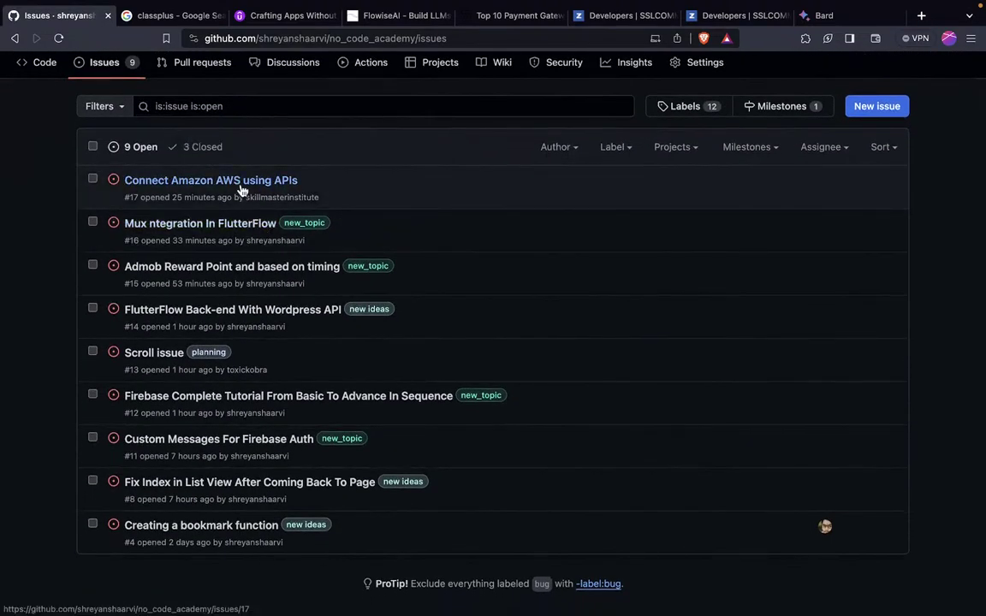
# Apply the new_topic label to the issue "Connect Amazon AWS using APIs" and return to the issues list.
pyautogui.click(239, 181)
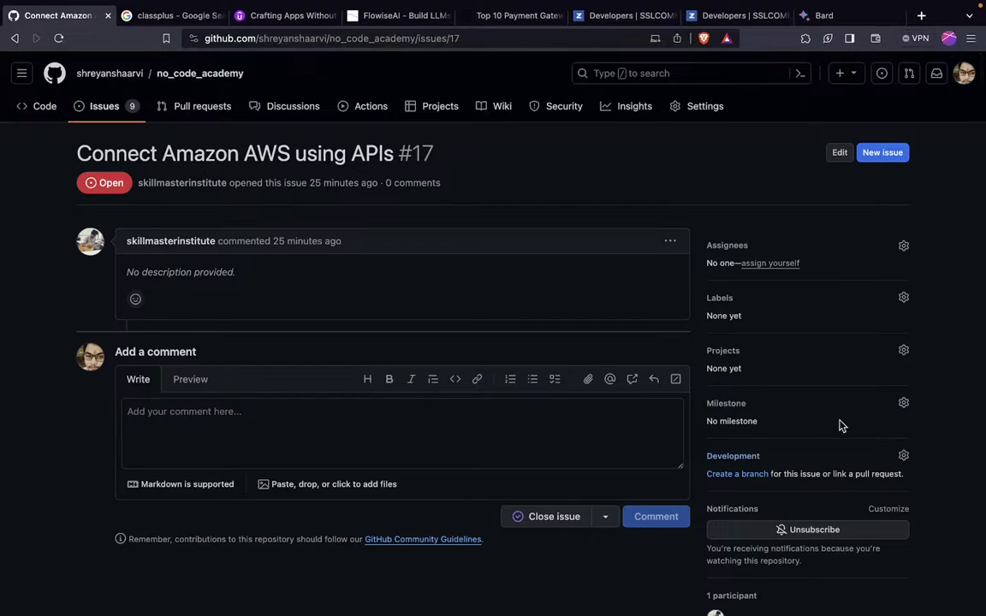
pyautogui.click(719, 300)
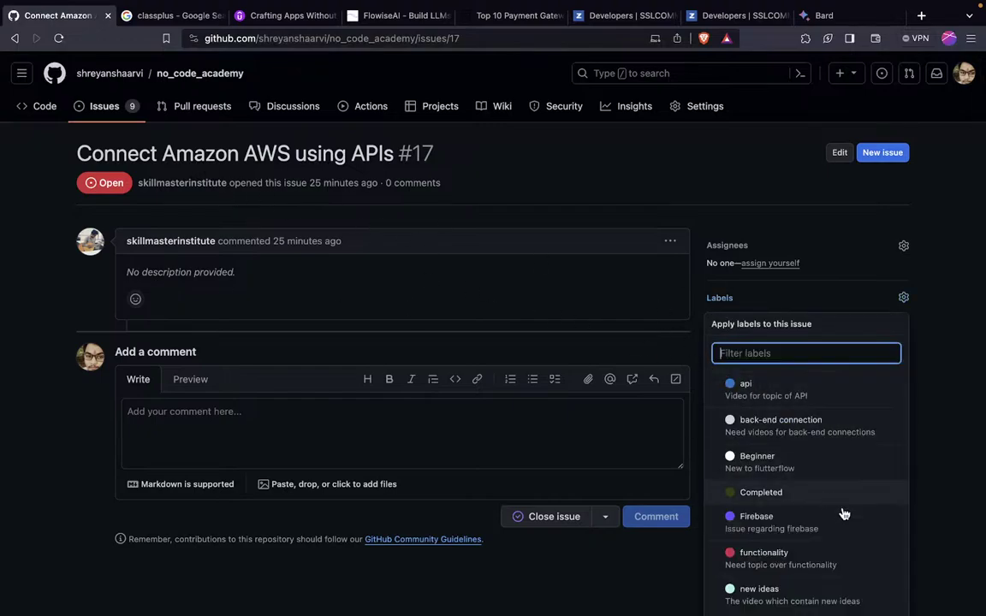
pyautogui.scroll(-3, 852, 518)
pyautogui.click(745, 500)
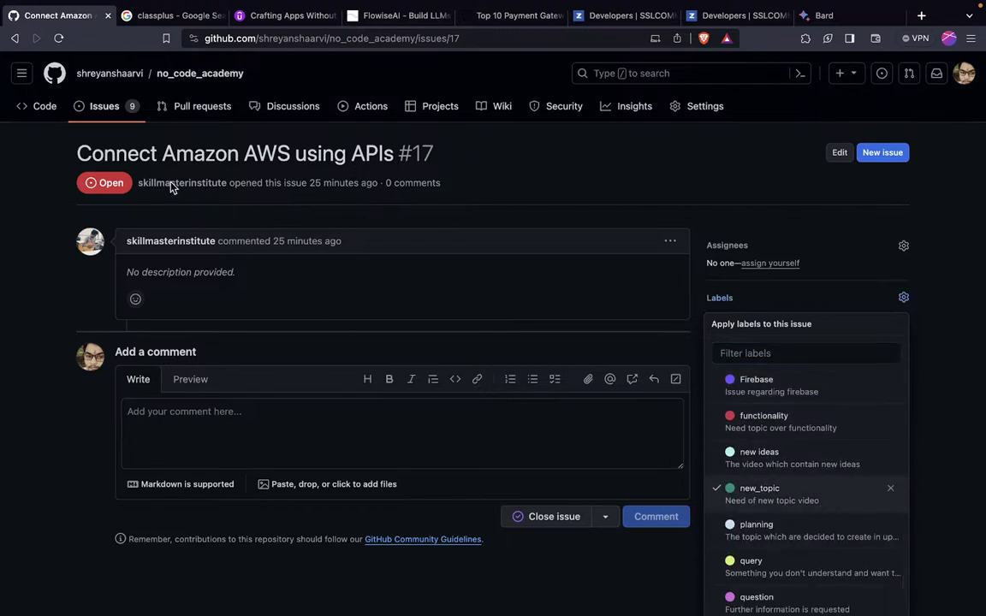
pyautogui.click(112, 106)
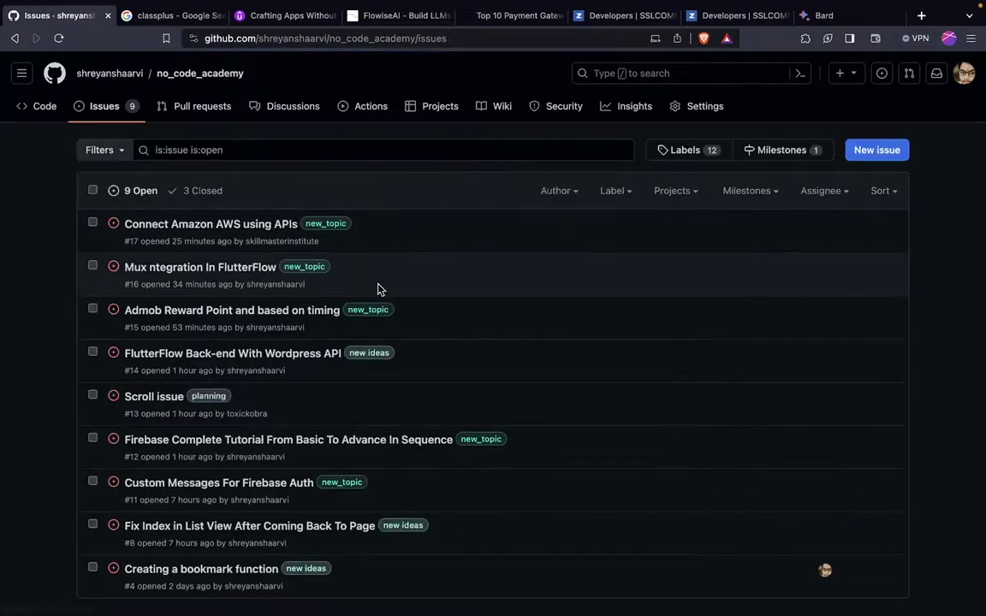
# Look through the open issues, view the repository owner's profile, and go back to the issues list.
pyautogui.scroll(-3, 377, 289)
pyautogui.scroll(3, 376, 289)
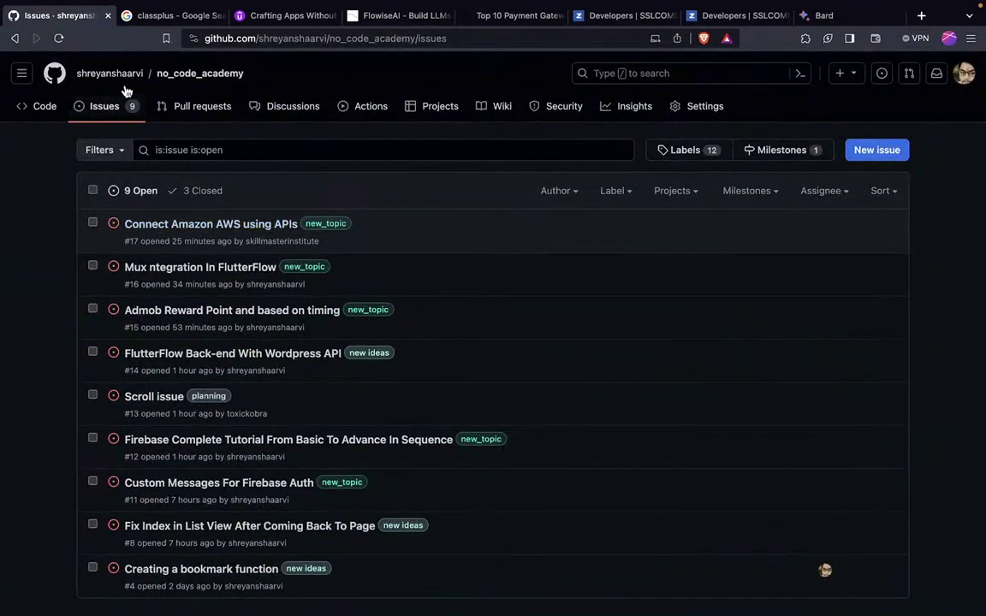
pyautogui.click(108, 75)
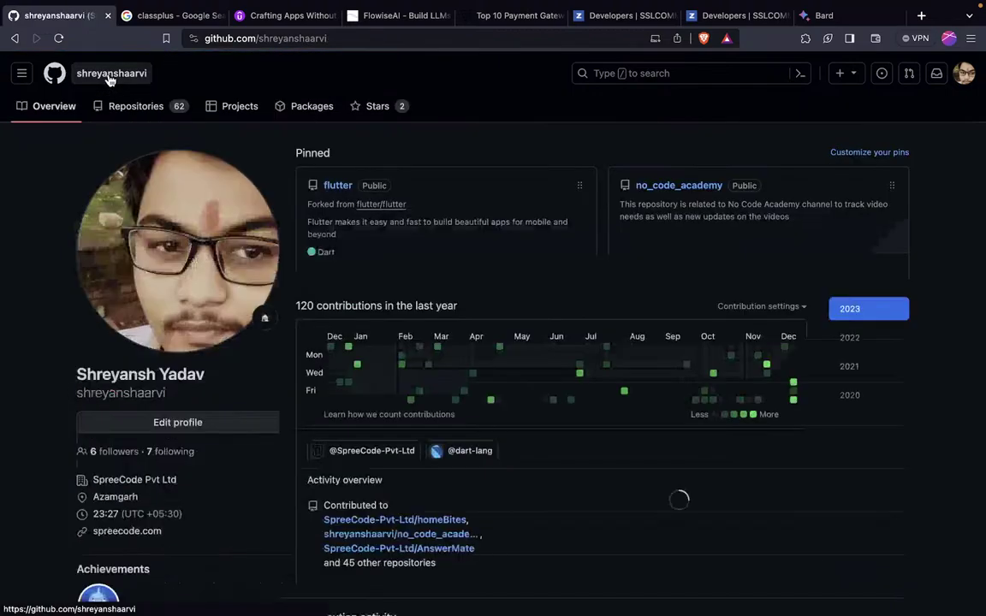
pyautogui.hscroll(-5, 145, 327)
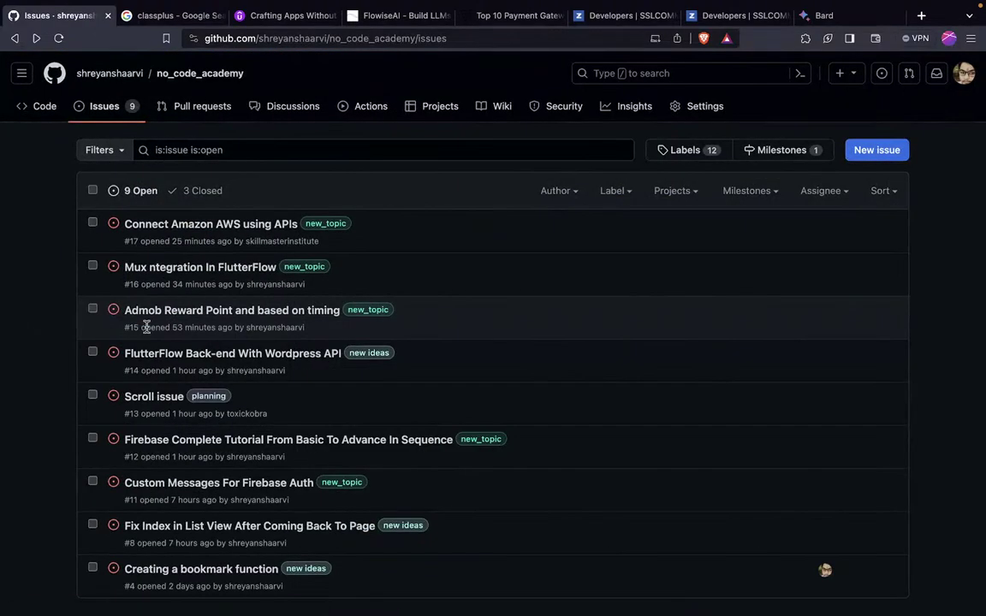
pyautogui.scroll(-3, 146, 327)
# Switch back to FlutterFlow and delete the AppBar and the Hello World text from HomePage.
pyautogui.hotkey('ctrl', 'Right')
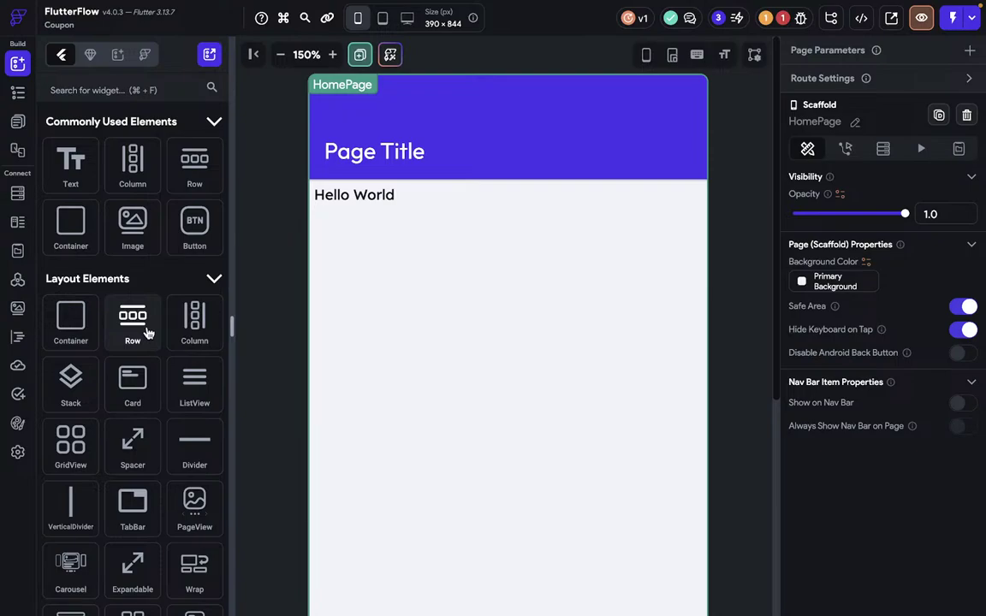
pyautogui.click(433, 156)
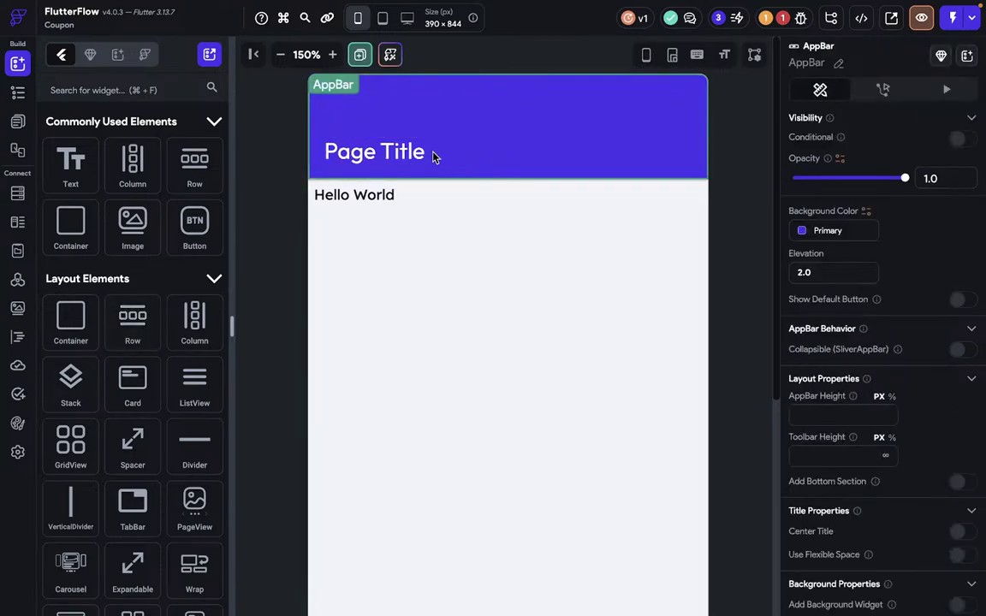
pyautogui.press('Delete')
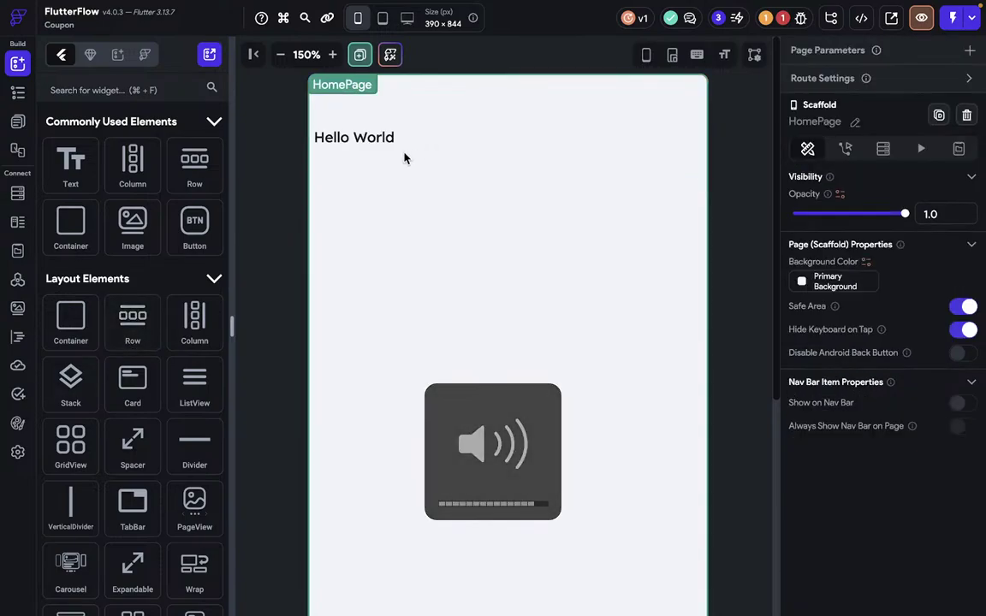
pyautogui.click(348, 141)
pyautogui.press('Delete')
pyautogui.click(645, 79)
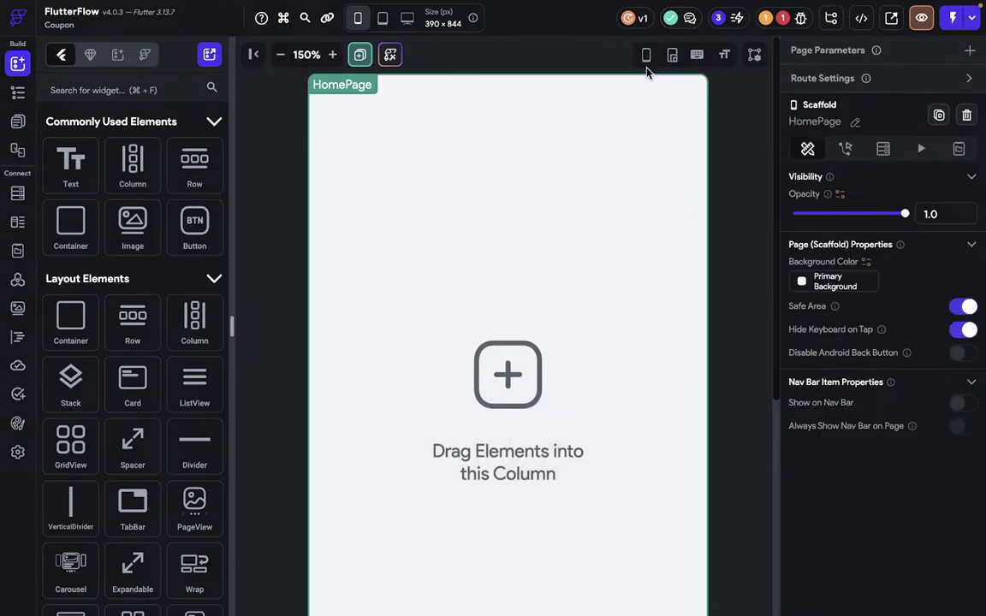
# Delete the floating action button from HomePage.
pyautogui.click(280, 54)
pyautogui.click(280, 54)
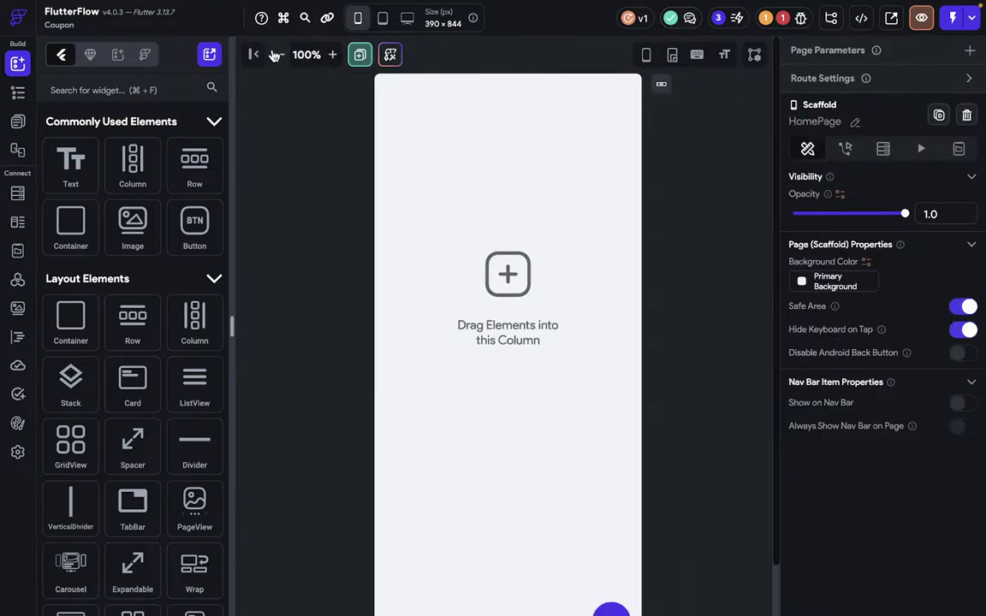
pyautogui.click(280, 54)
pyautogui.click(600, 566)
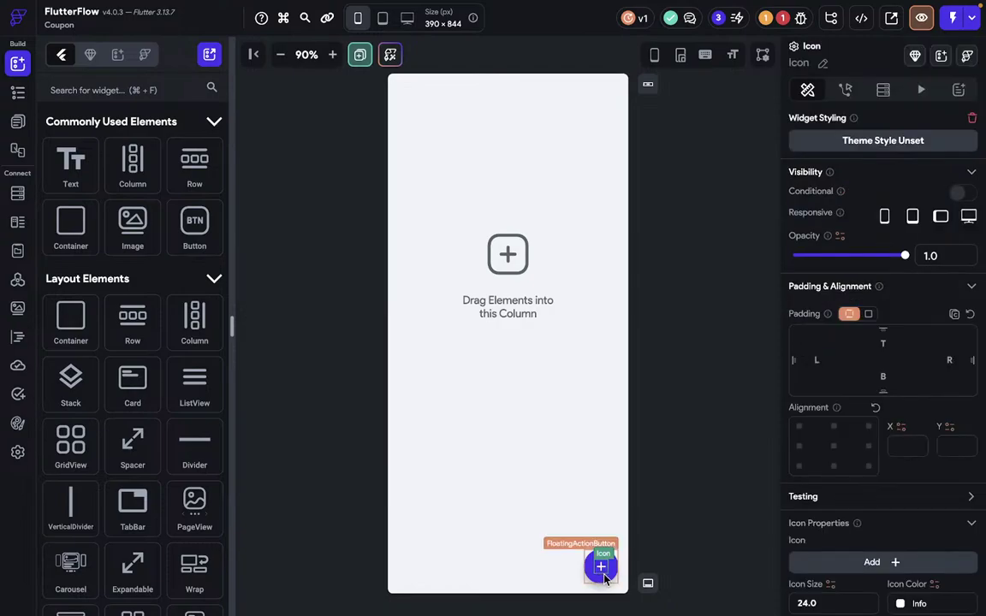
pyautogui.press('Delete')
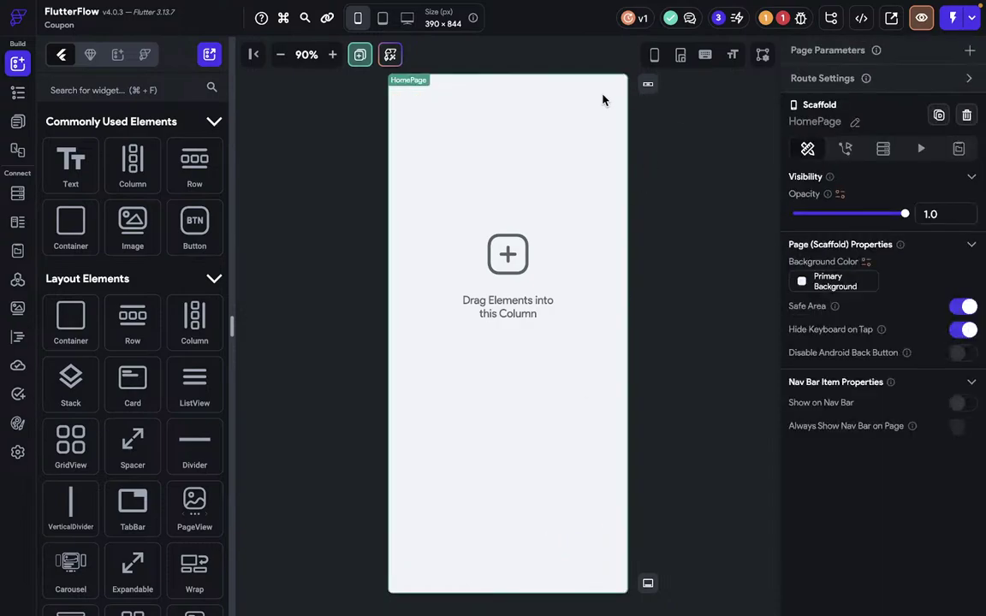
# Search the widget palette for "app" and add a new AppBar to HomePage.
pyautogui.click(577, 135)
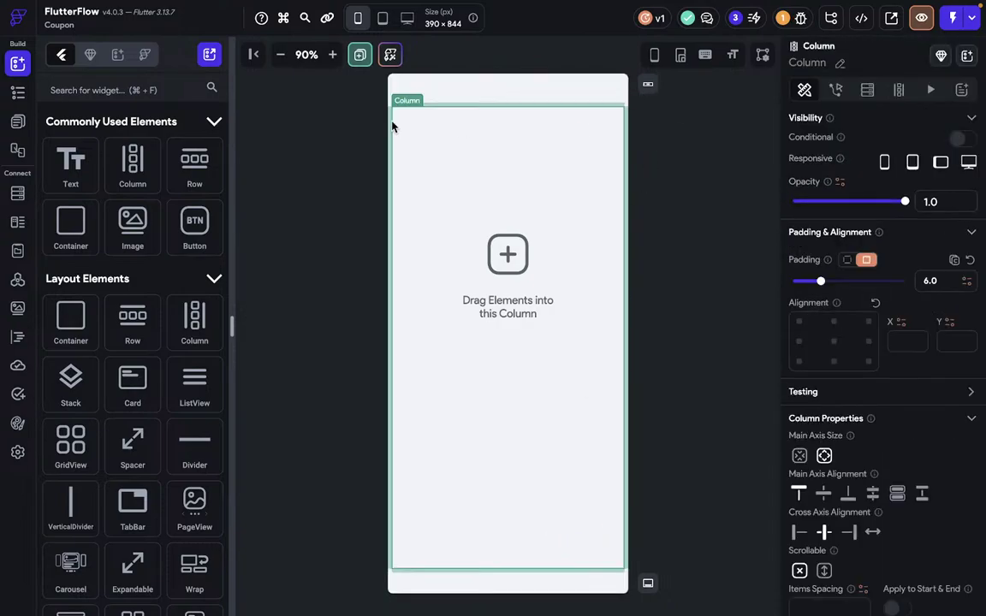
pyautogui.click(76, 92)
pyautogui.write('app')
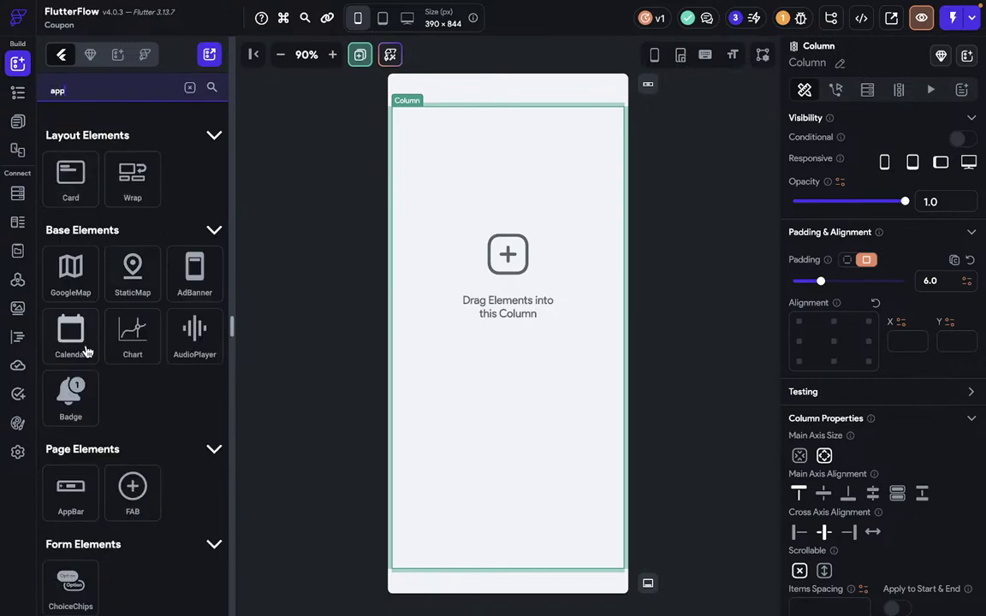
pyautogui.moveTo(89, 503); pyautogui.dragTo(460, 88)
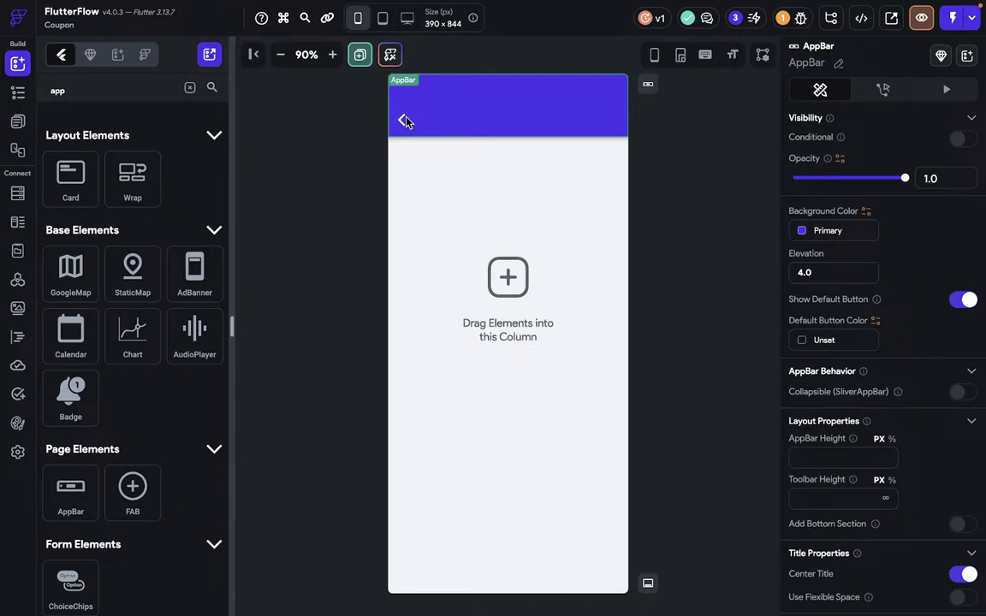
pyautogui.click(684, 144)
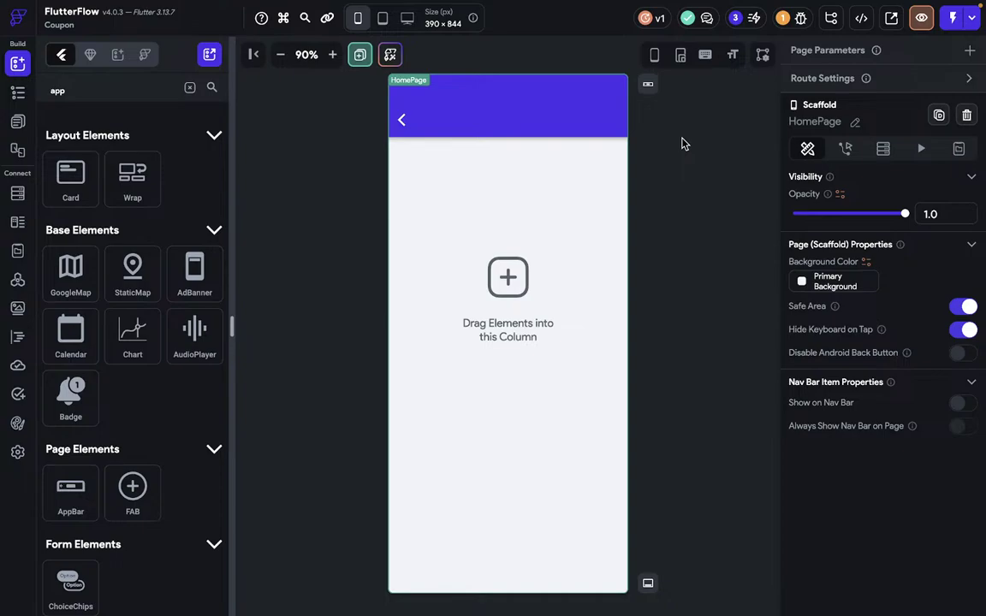
# Check the OBS Studio streaming window, and switch to the GitHub issues list in the browser.
pyautogui.hotkey('ctrl', 'Right')
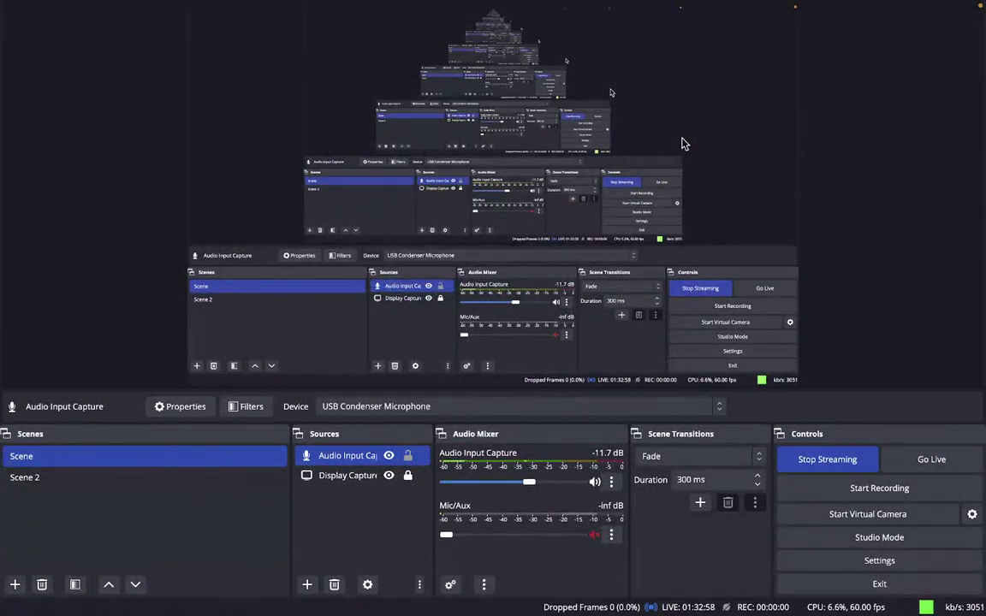
pyautogui.hotkey('ctrl', 'Left')
pyautogui.hotkey('ctrl', 'Left')
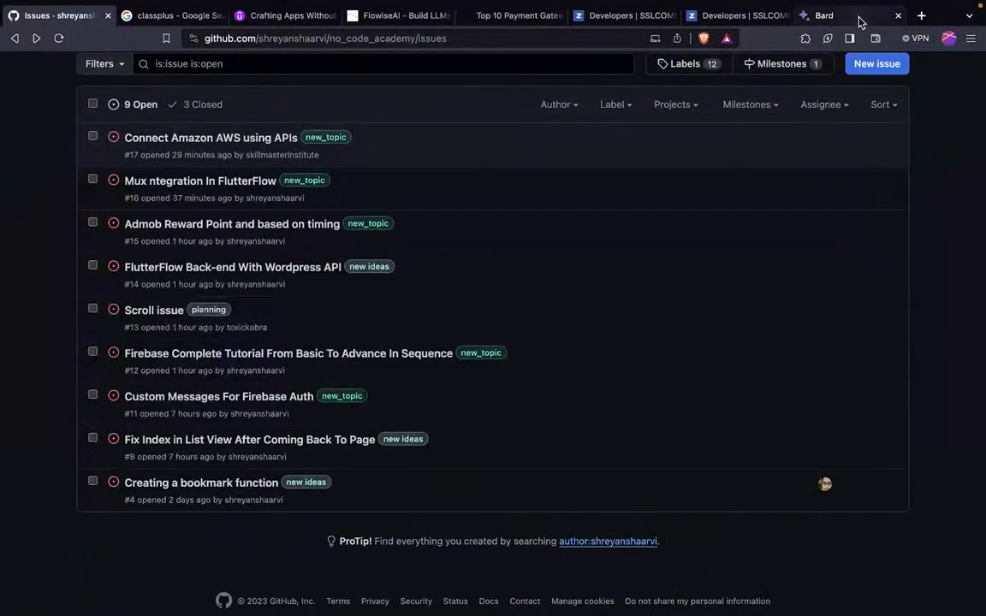
# Load the flutterflow.io desktop app page in the browser tab that holds the Bard chat.
pyautogui.click(856, 17)
pyautogui.click(551, 40)
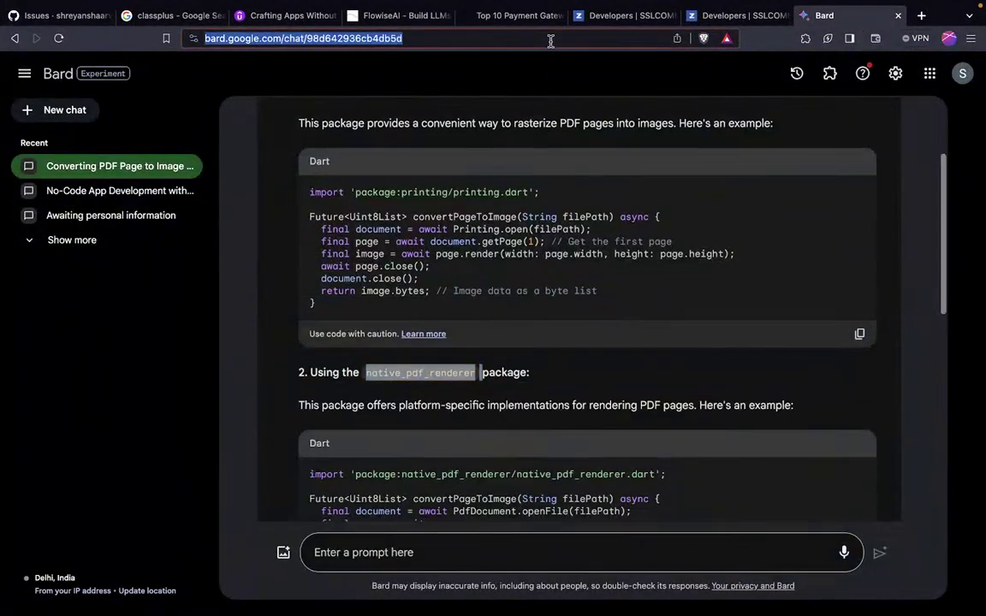
pyautogui.write('l')
pyautogui.press('BackSpace')
pyautogui.press('BackSpace')
pyautogui.write('flu')
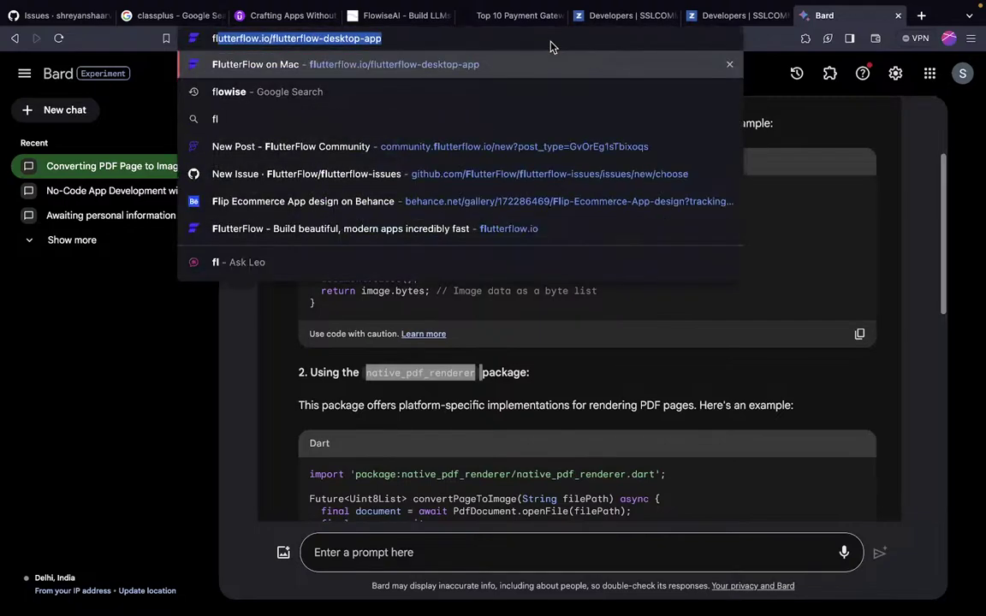
pyautogui.write('tter')
pyautogui.press('Return')
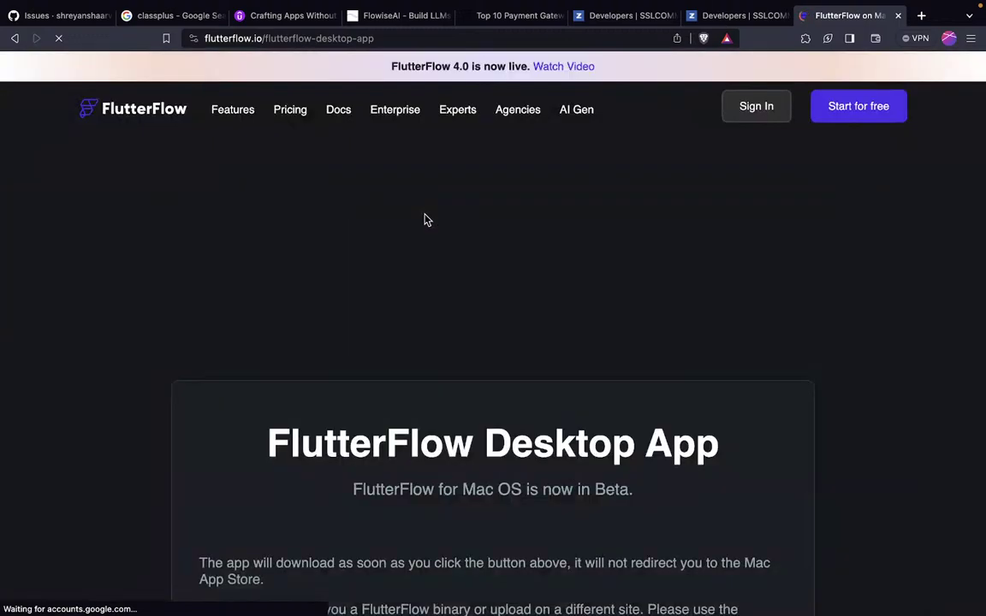
# Open FlutterFlow's Education page from the site footer and review the proof of eligibility and how-to-apply sections.
pyautogui.scroll(-10, 423, 218)
pyautogui.scroll(-10, 423, 218)
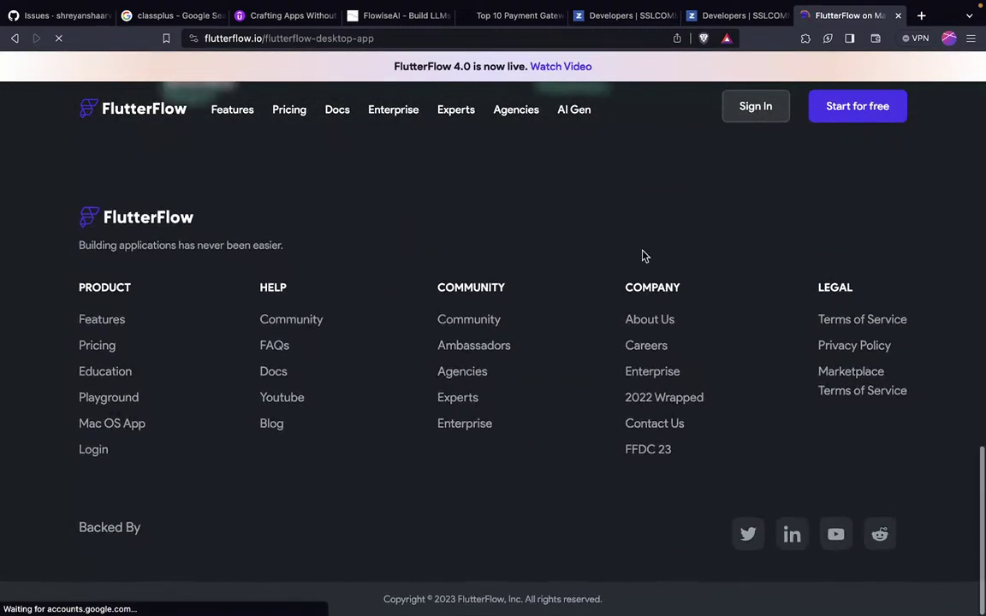
pyautogui.click(128, 373)
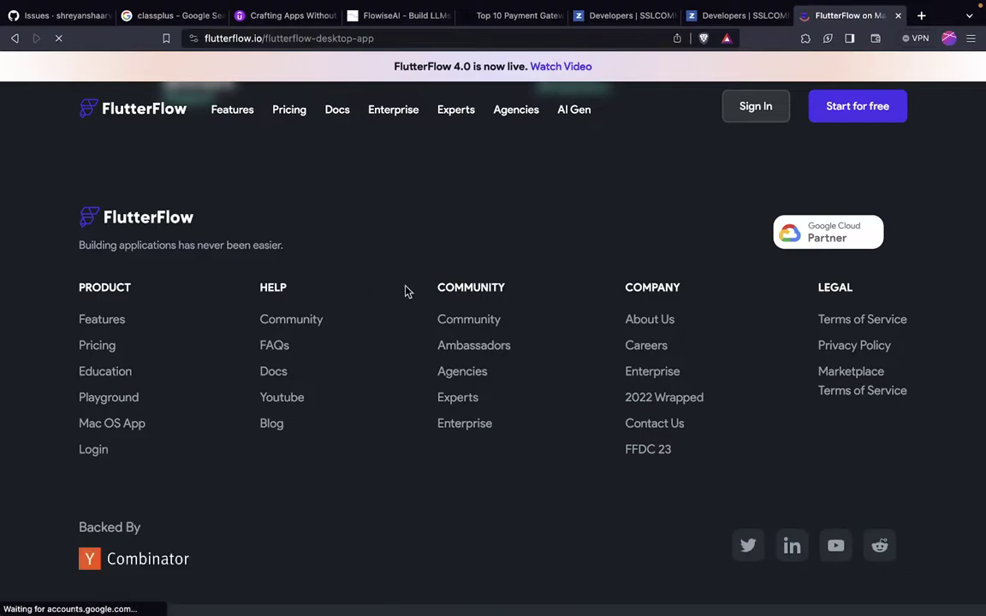
pyautogui.scroll(-5, 455, 402)
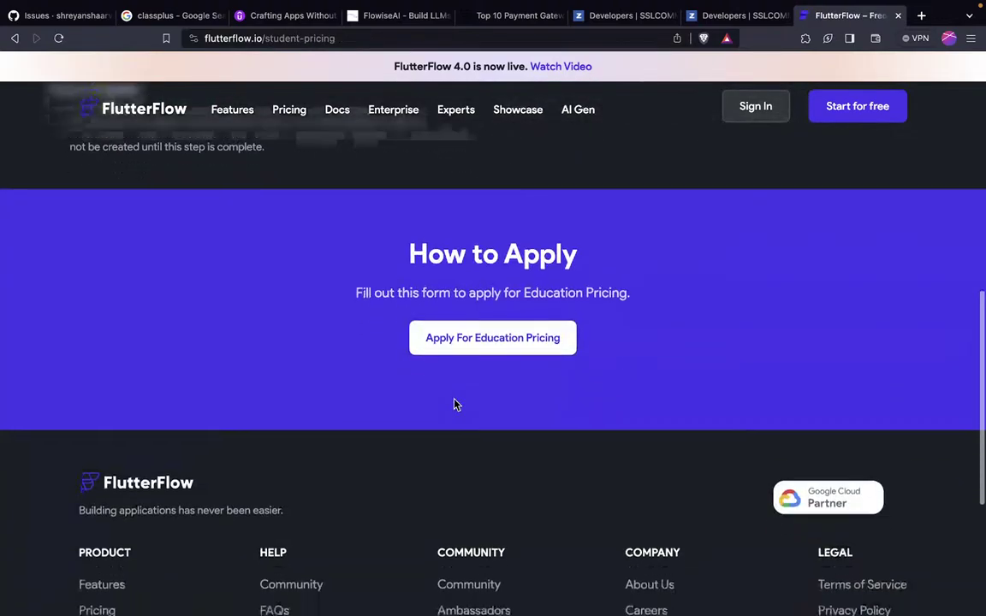
pyautogui.scroll(3, 497, 338)
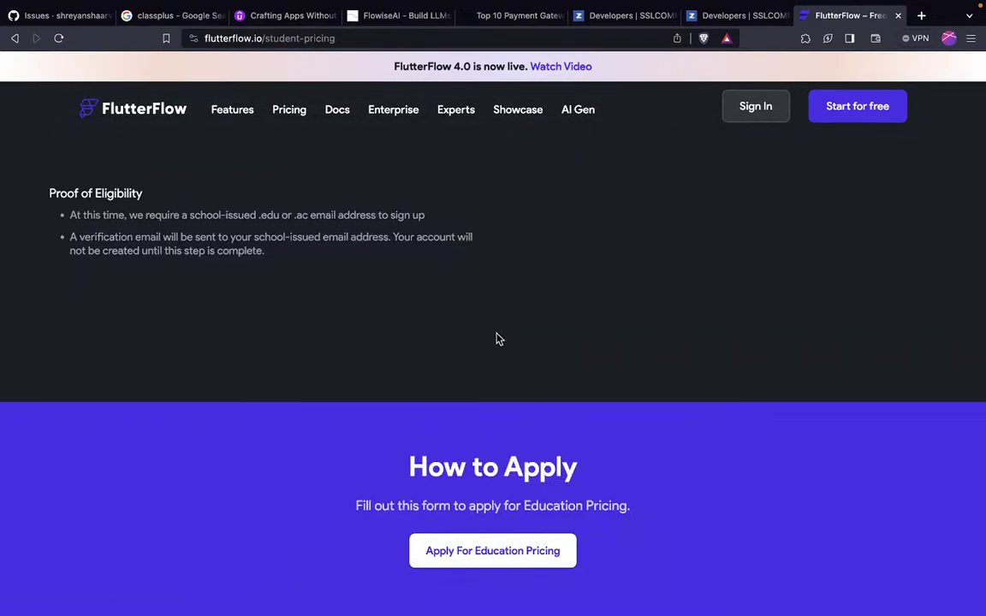
pyautogui.scroll(-2, 492, 530)
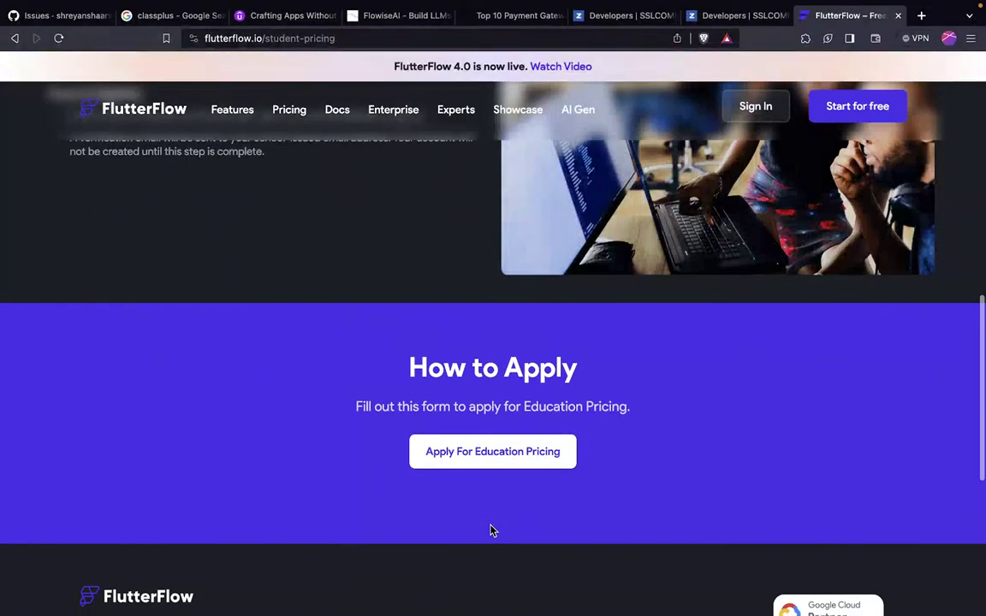
# Open the Education Pricing application form, go through its introductory notes up to the name question, and close the form.
pyautogui.click(511, 445)
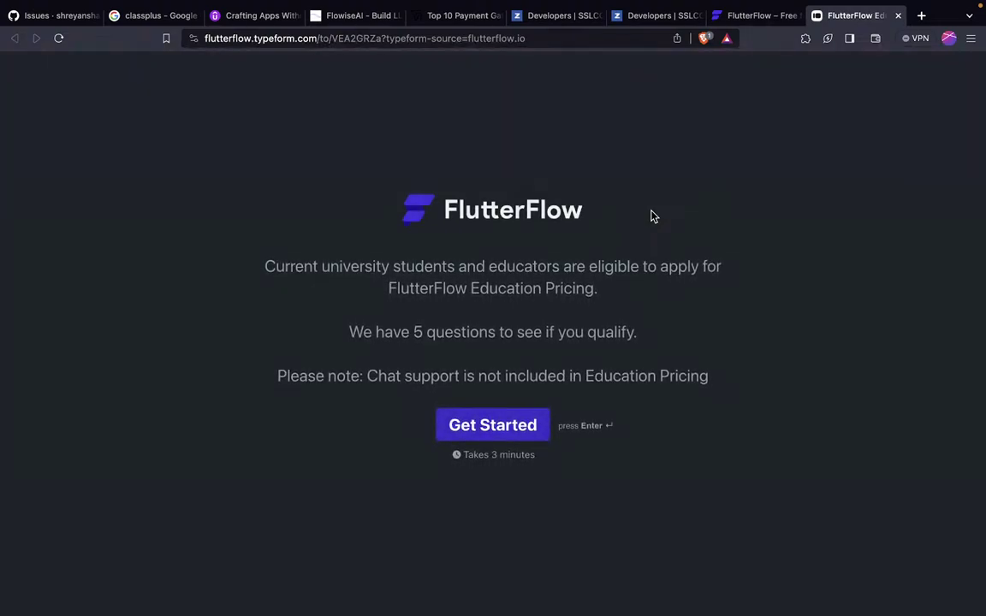
pyautogui.click(512, 425)
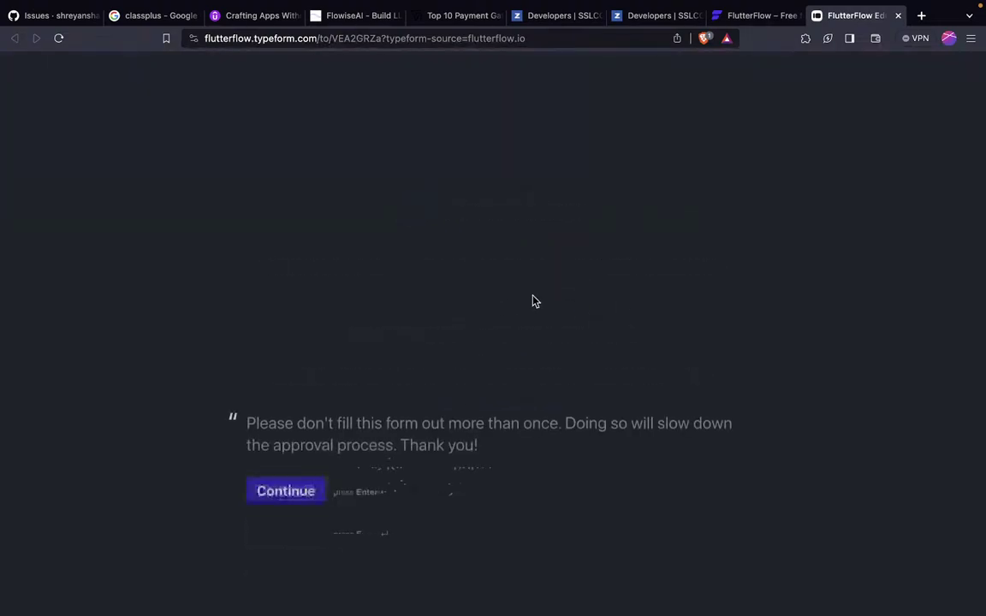
pyautogui.click(314, 349)
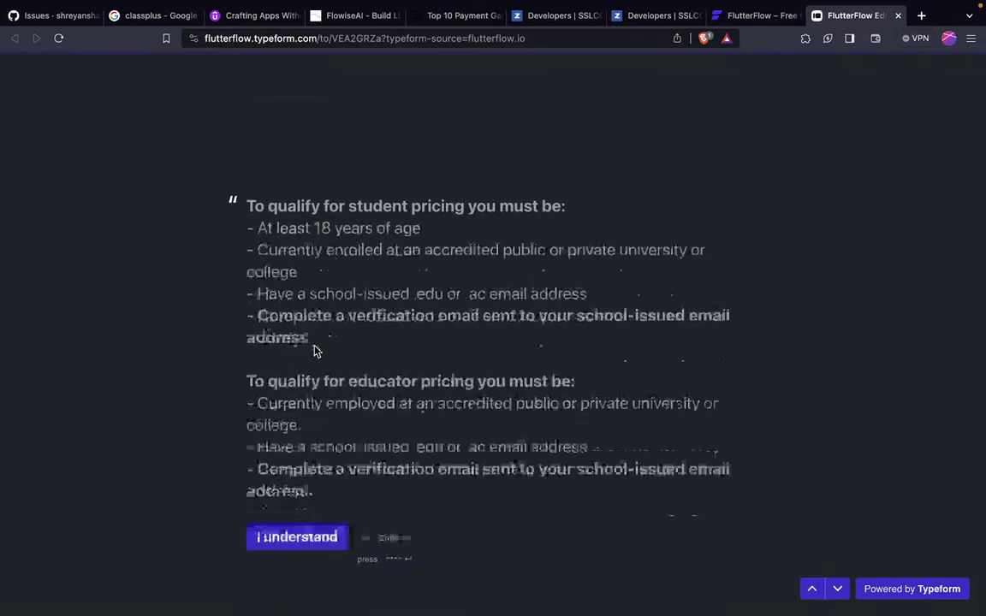
pyautogui.click(325, 478)
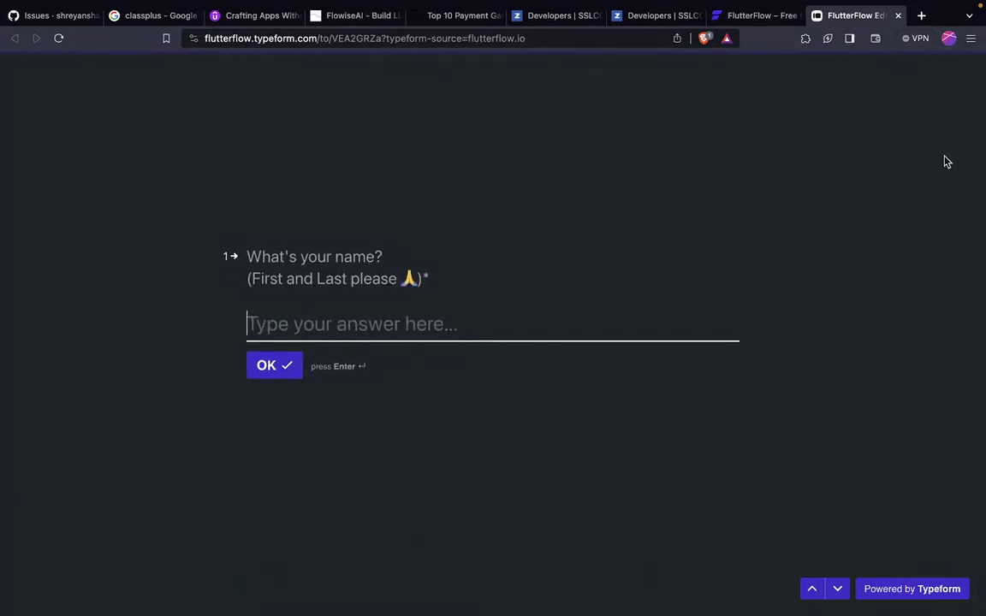
pyautogui.click(898, 15)
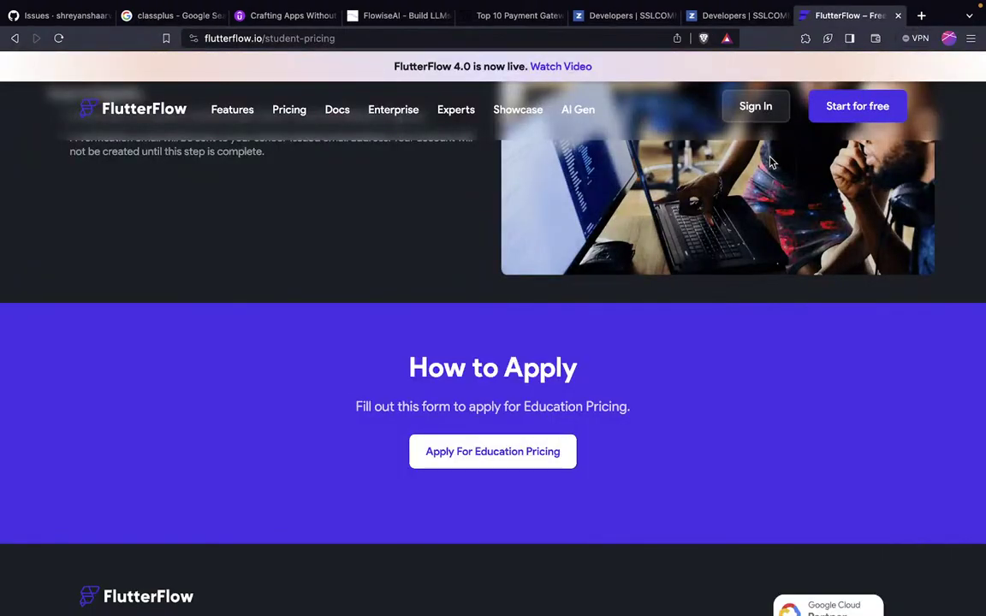
# Switch to FlutterFlow, clear the widget search, and add a Text widget as the title of HomePage's AppBar.
pyautogui.hotkey('ctrl', 'Right')
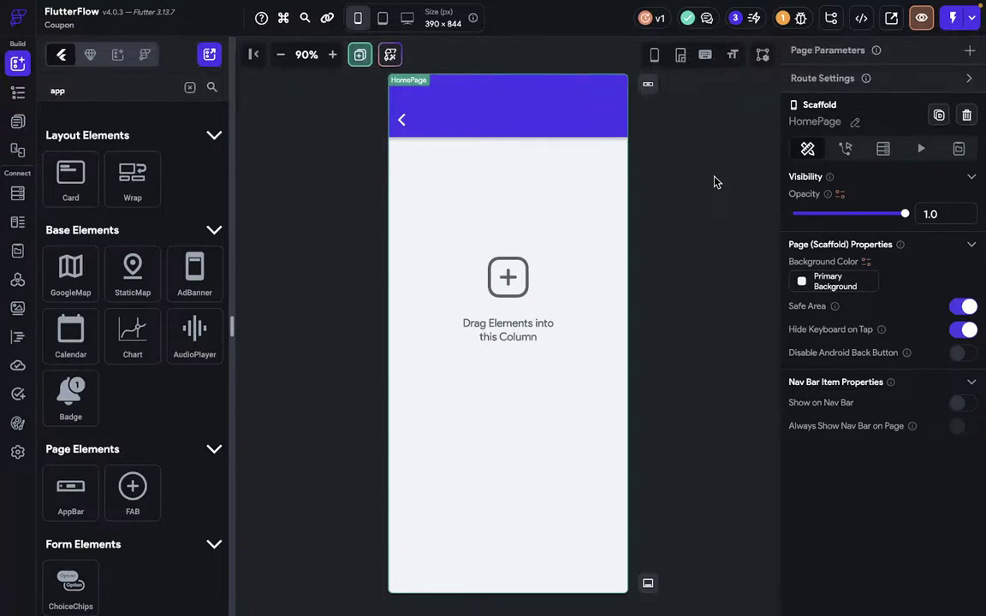
pyautogui.click(527, 116)
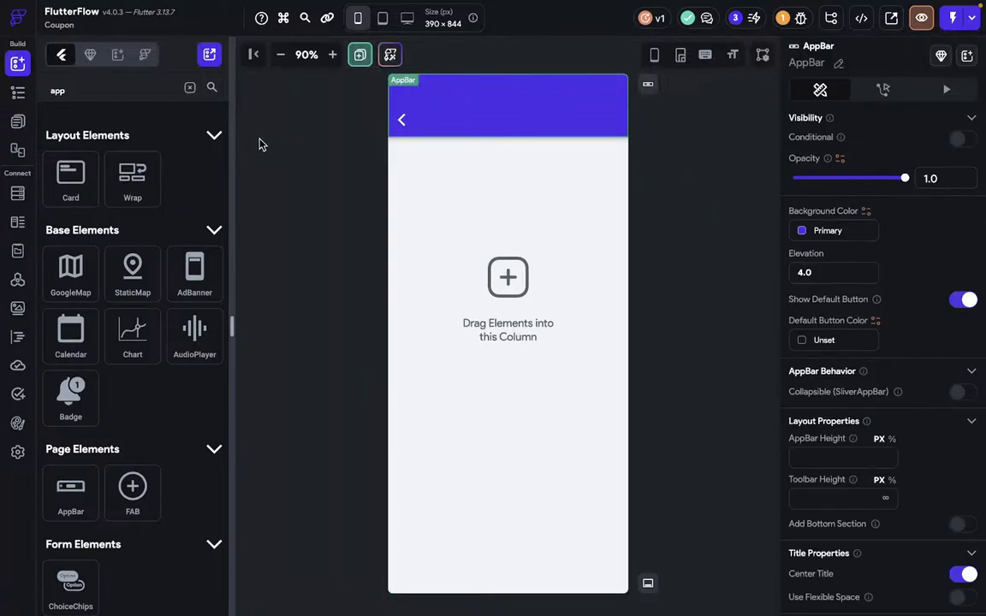
pyautogui.click(189, 88)
pyautogui.moveTo(73, 161); pyautogui.dragTo(512, 107)
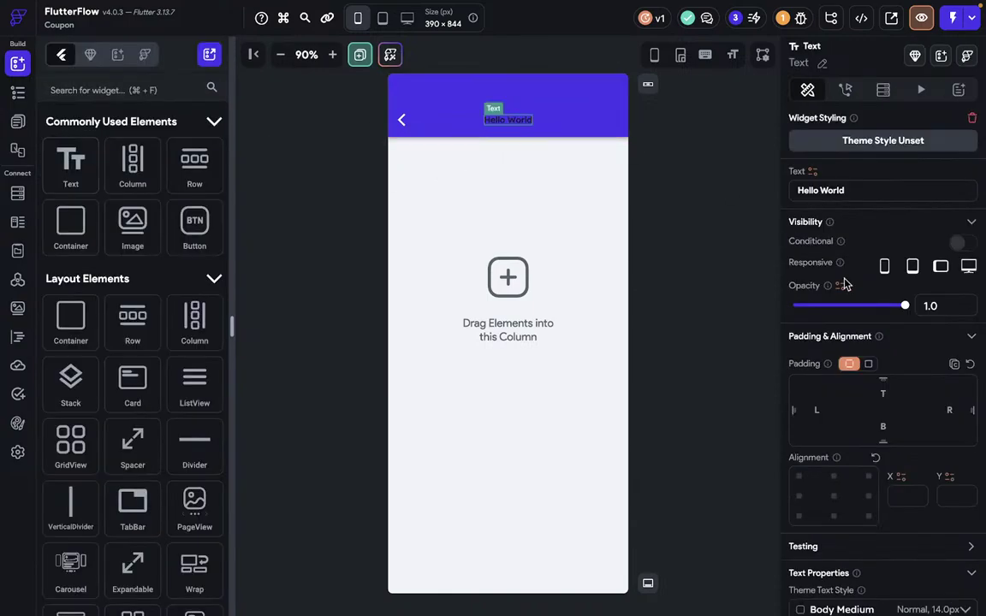
# Set the AppBar title's text color to Primary Background and its font size to 18.
pyautogui.scroll(-5, 908, 390)
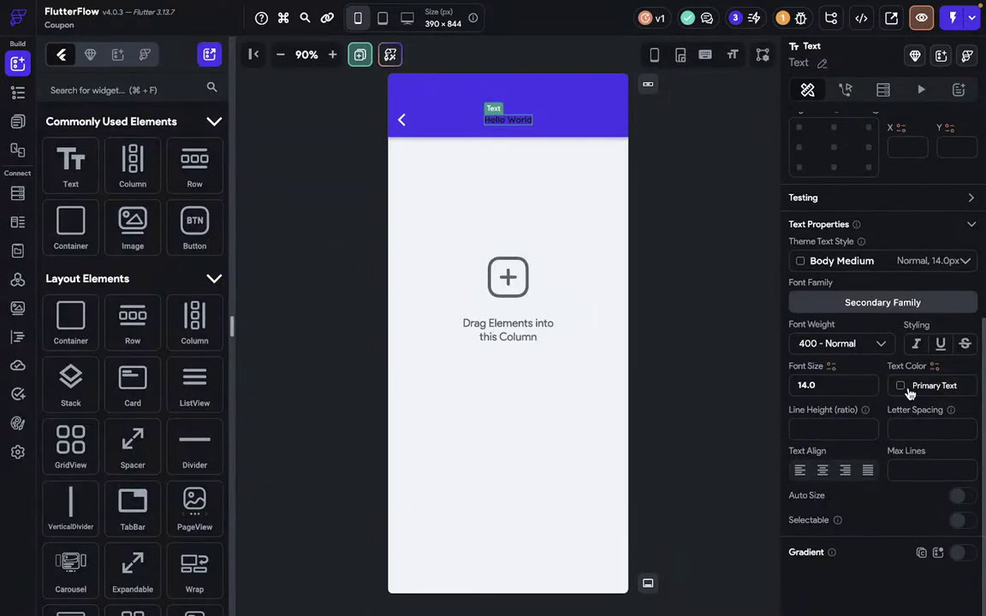
pyautogui.click(909, 392)
pyautogui.click(511, 319)
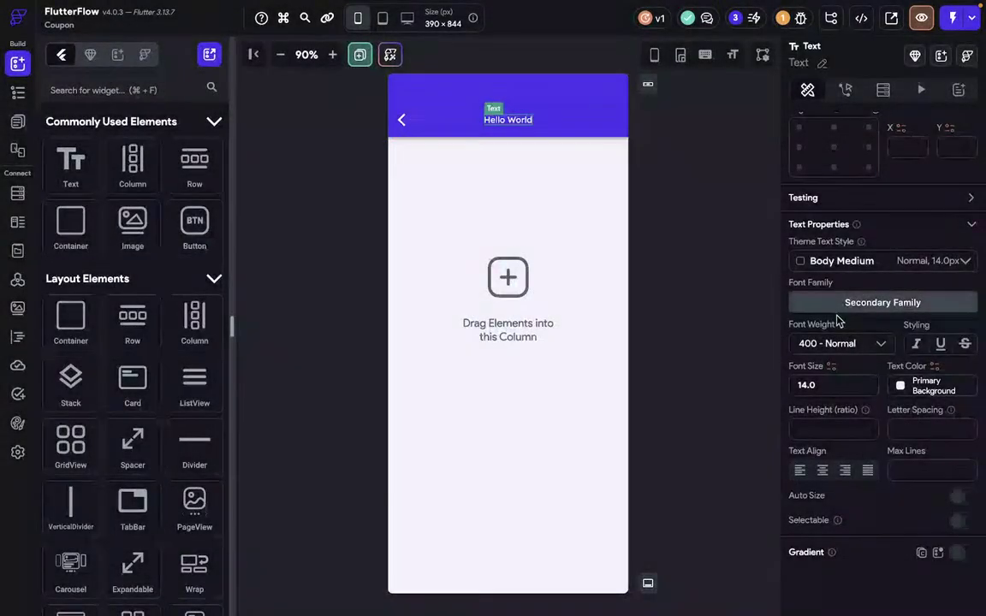
pyautogui.click(851, 384)
pyautogui.press('Up')
pyautogui.press('Up')
pyautogui.press('Up')
pyautogui.press('Up')
# Change the AppBar title's text to "No Code Academy".
pyautogui.scroll(4, 853, 395)
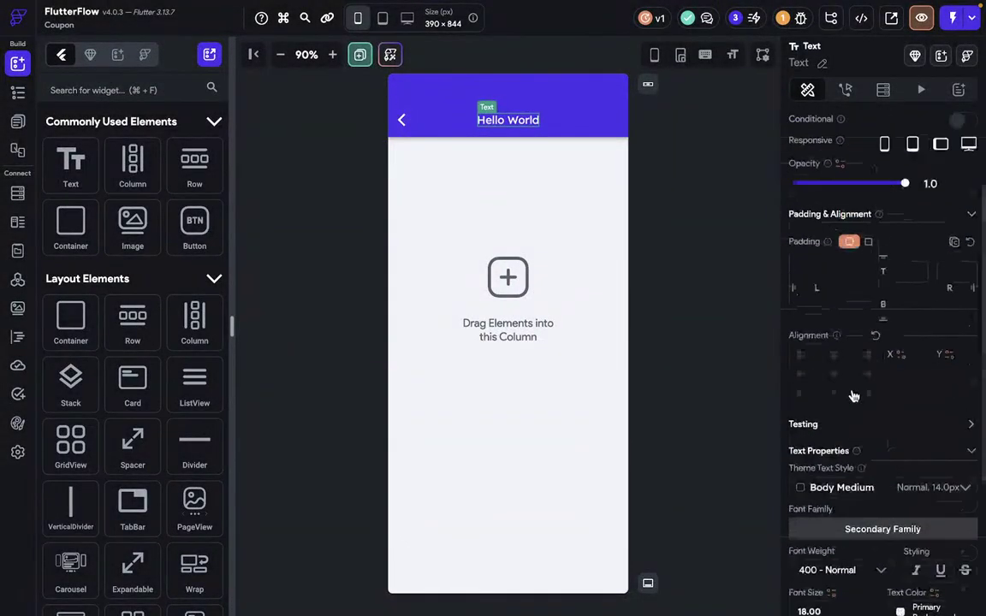
pyautogui.scroll(3, 853, 395)
pyautogui.moveTo(875, 189); pyautogui.dragTo(781, 189)
pyautogui.write('N')
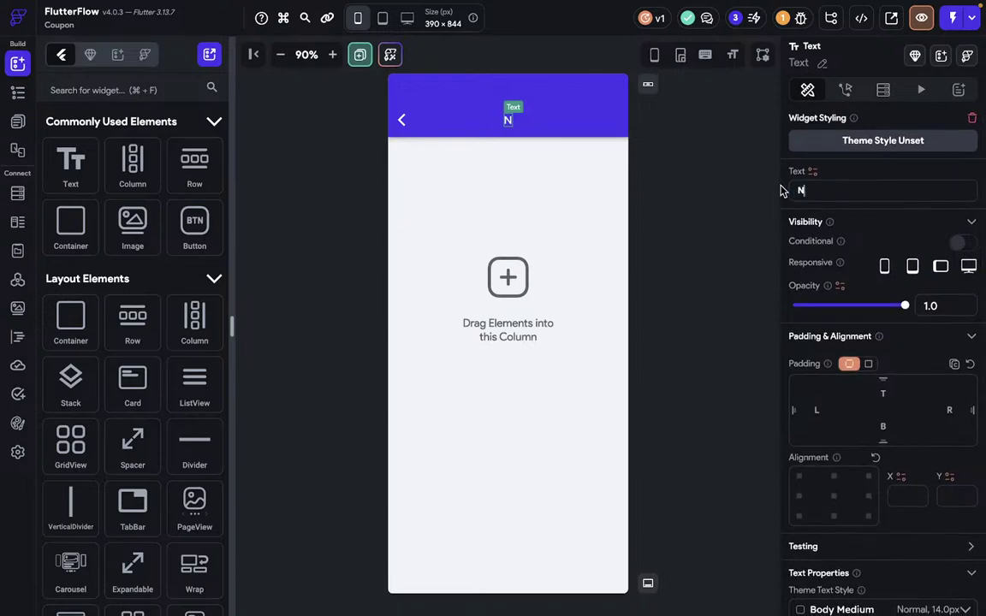
pyautogui.write('o Cd')
pyautogui.press('BackSpace')
pyautogui.write('o')
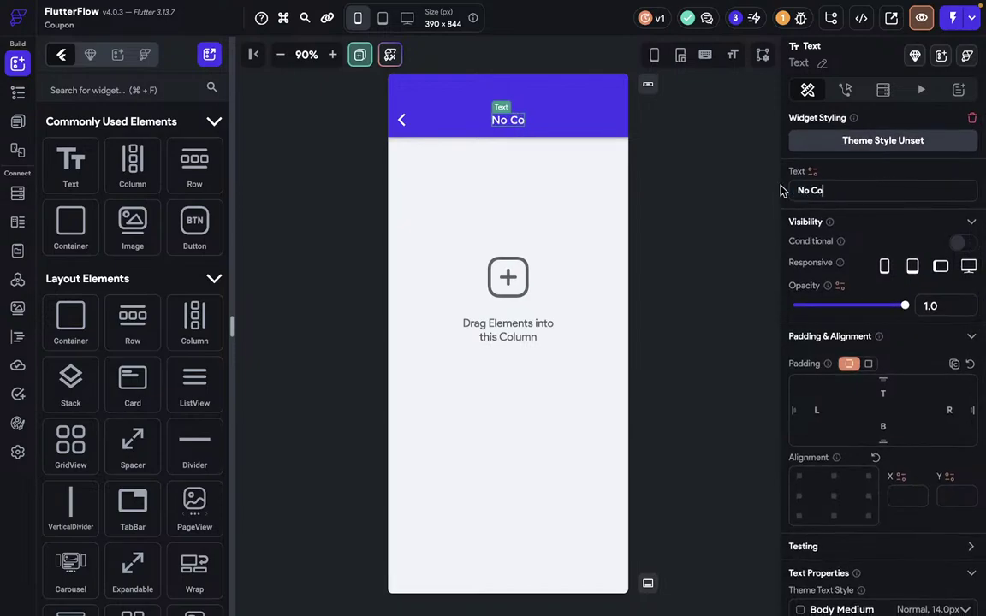
pyautogui.write('de Academy')
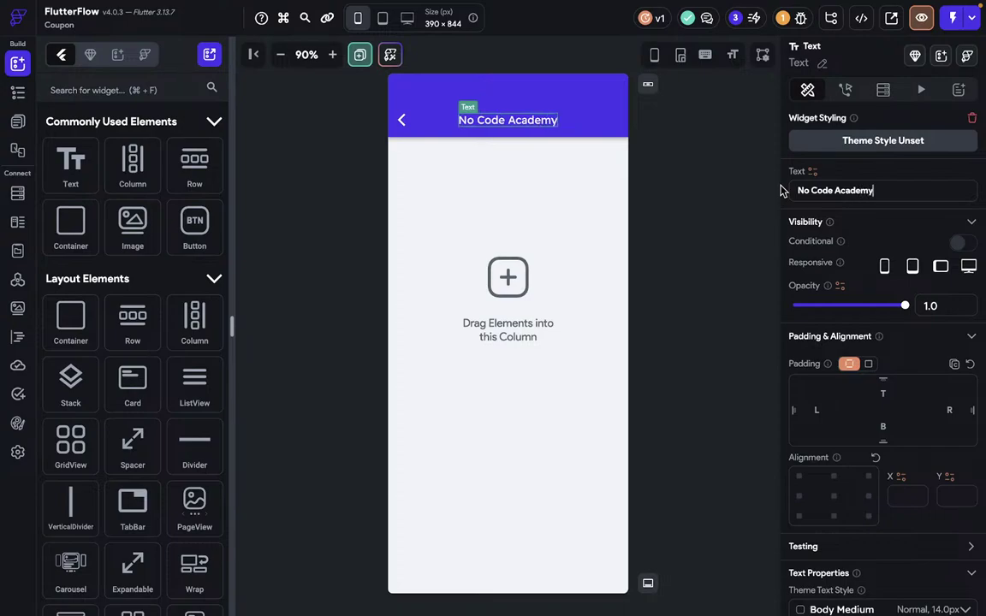
pyautogui.click(673, 220)
# Turn off the default back button on HomePage's AppBar.
pyautogui.click(462, 129)
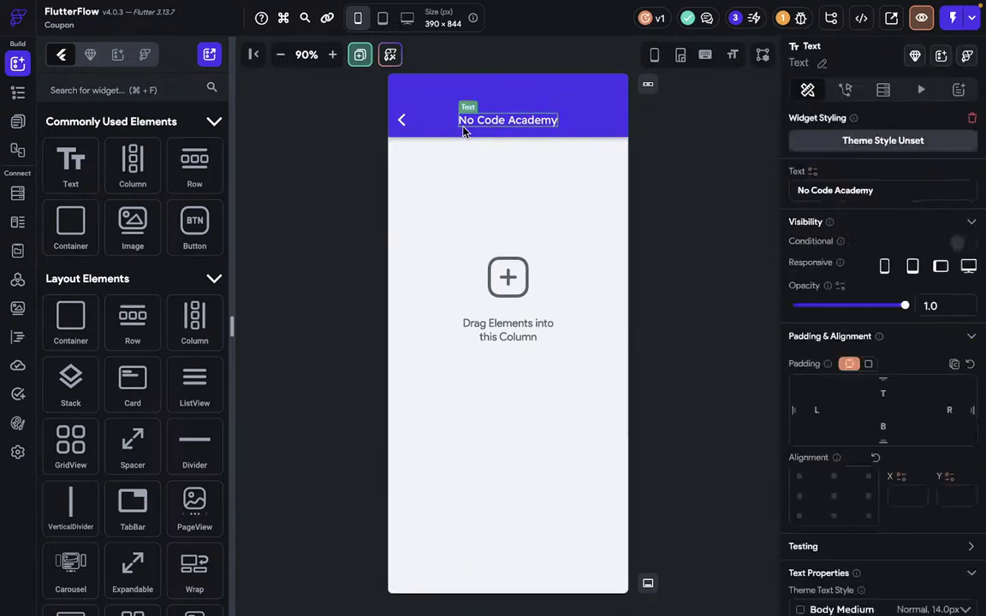
pyautogui.click(409, 126)
pyautogui.click(958, 299)
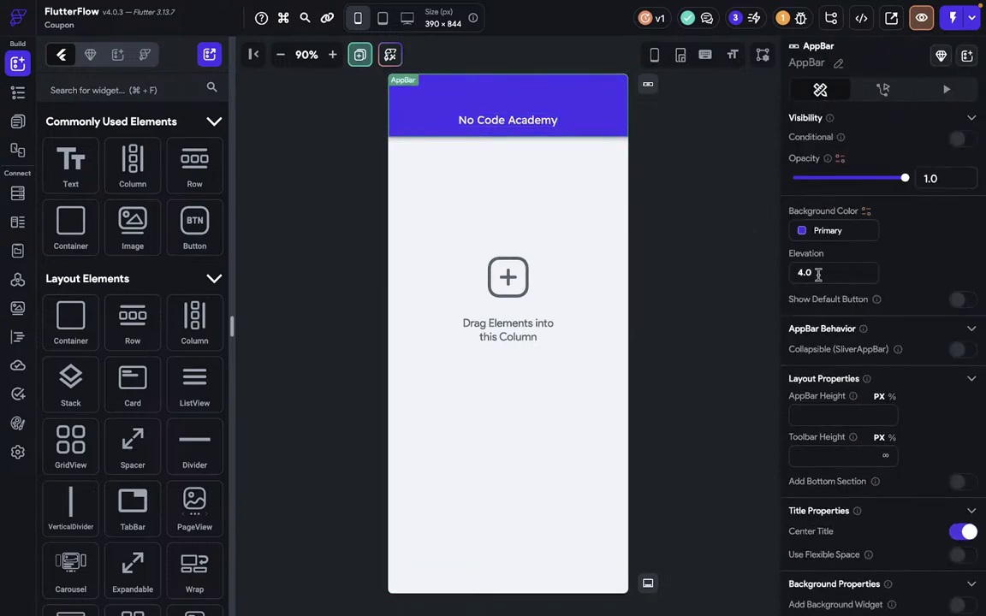
pyautogui.click(635, 173)
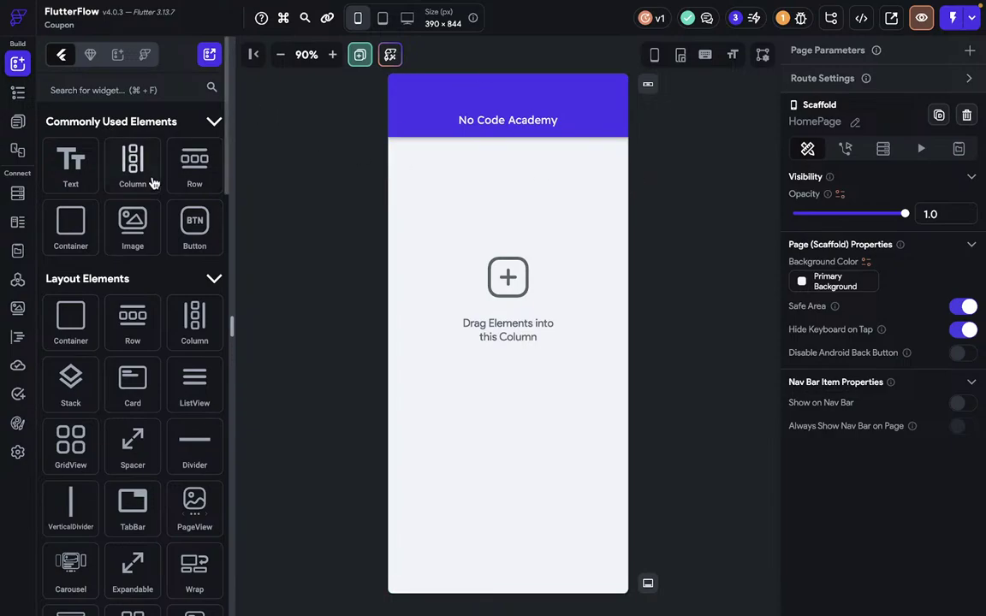
# Add a Text widget to HomePage's Column and set its font size to 20.
pyautogui.click(396, 187)
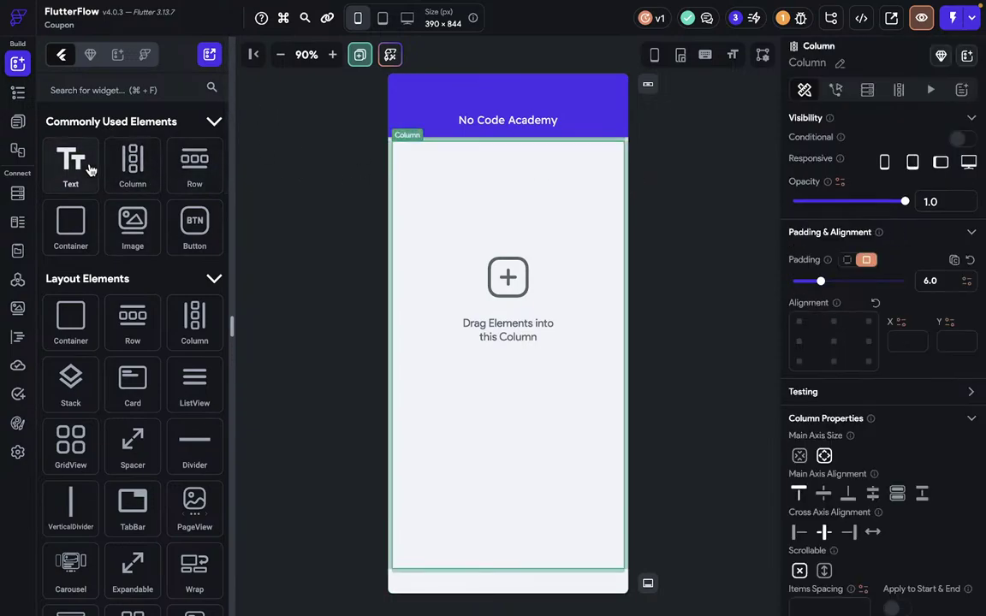
pyautogui.moveTo(90, 170); pyautogui.dragTo(447, 170)
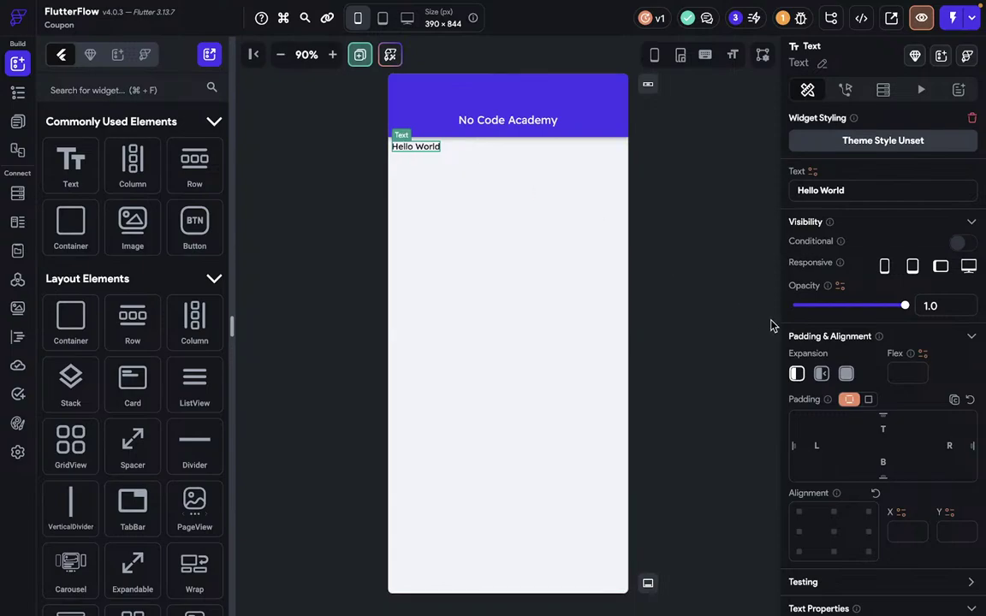
pyautogui.scroll(-5, 880, 419)
pyautogui.click(842, 384)
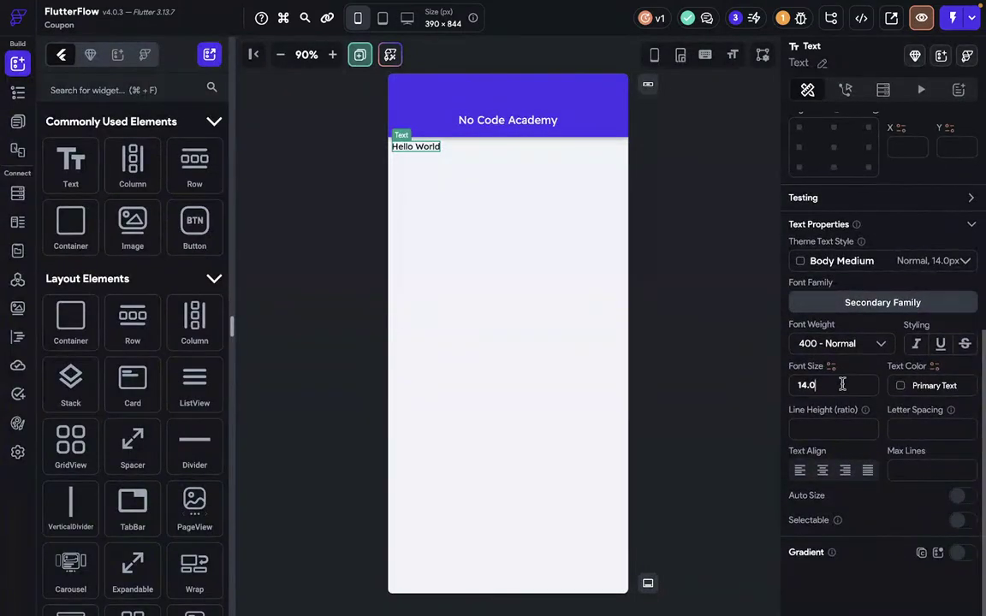
pyautogui.press('Up')
pyautogui.press('Up')
pyautogui.press('Up')
pyautogui.press('Up')
pyautogui.press('Up')
pyautogui.press('Up')
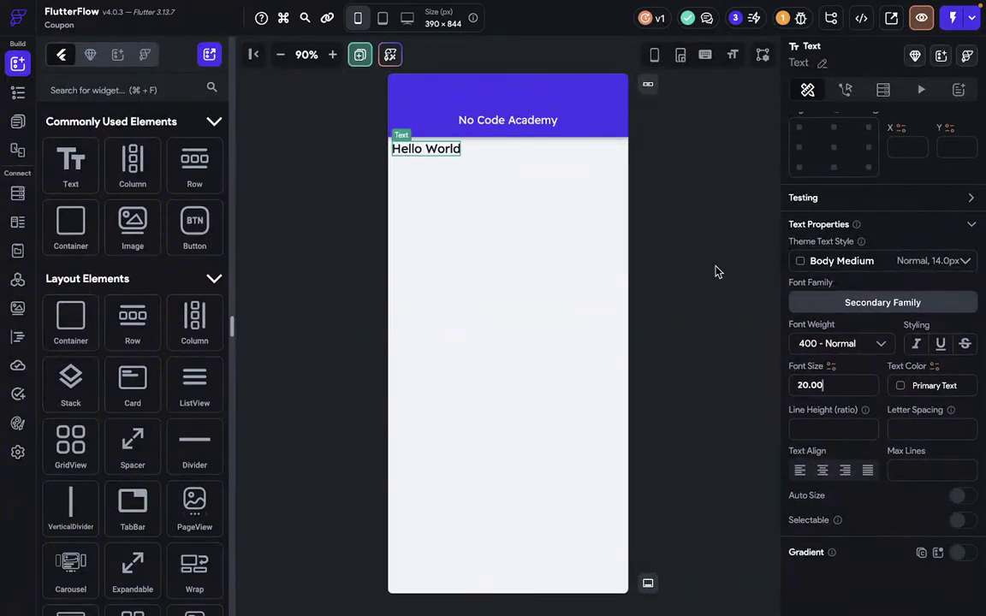
pyautogui.click(716, 272)
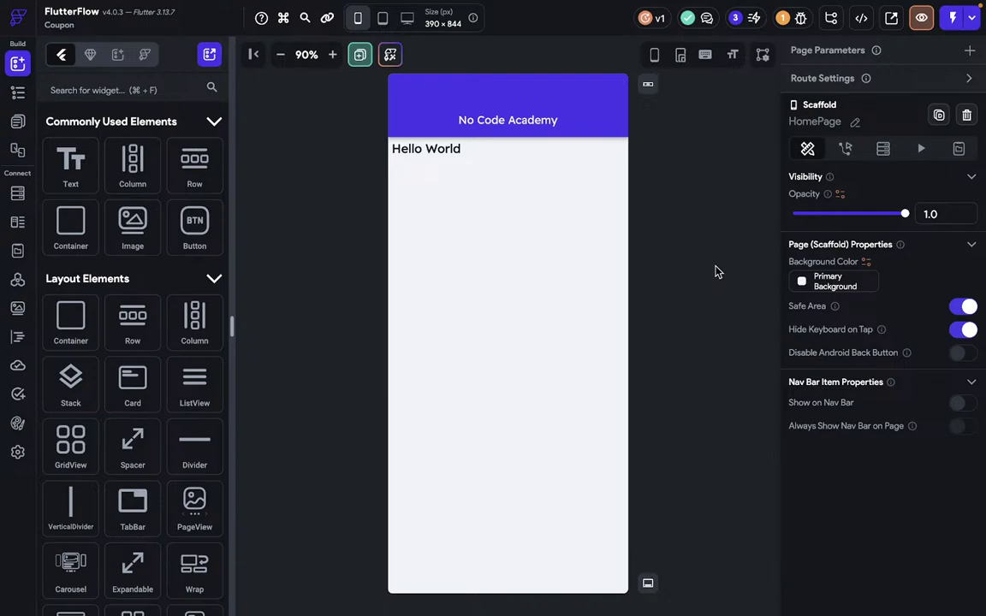
# Check the OBS Studio streaming window, and return to FlutterFlow's Education Pricing page in the browser.
pyautogui.hotkey('ctrl', 'Right')
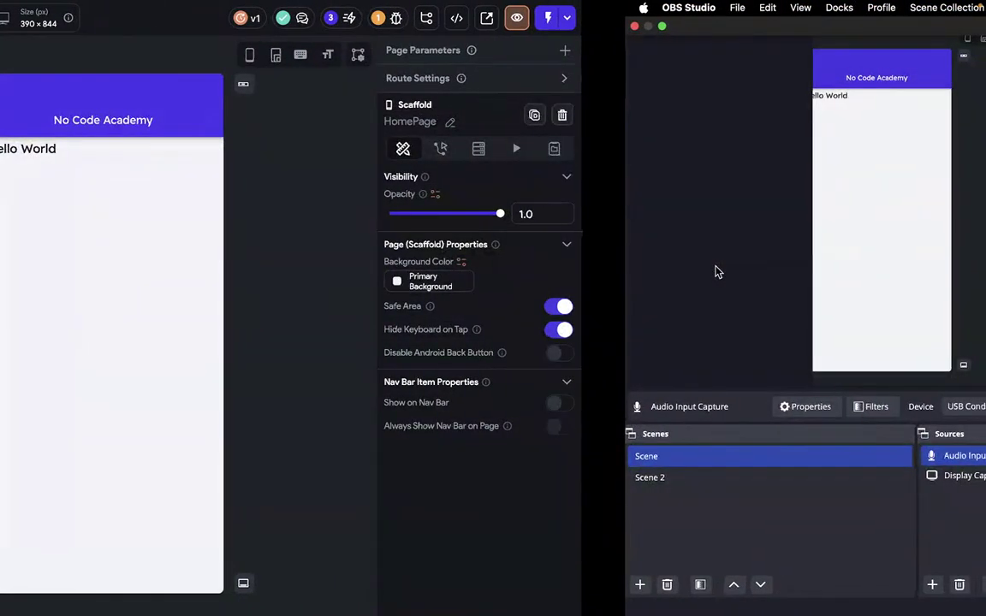
pyautogui.hotkey('ctrl', 'Left')
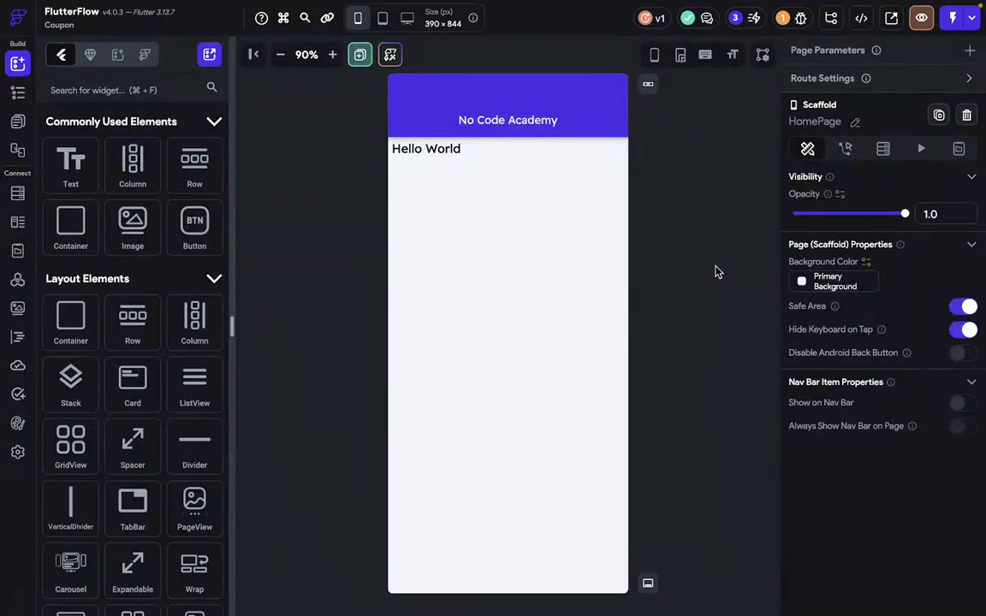
pyautogui.hotkey('ctrl', 'Left')
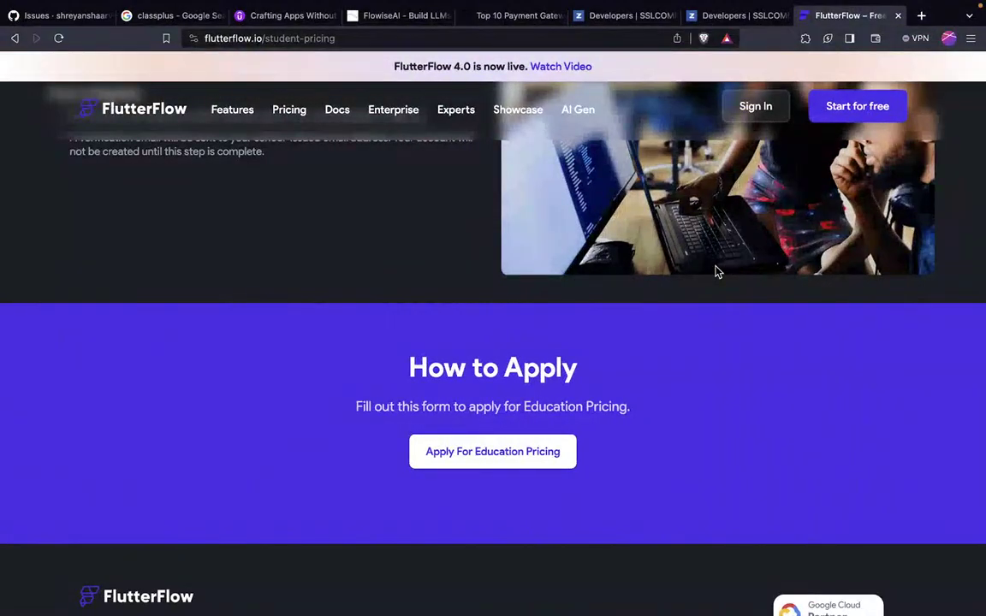
pyautogui.hotkey('ctrl', 'Right')
pyautogui.hotkey('ctrl', 'Right')
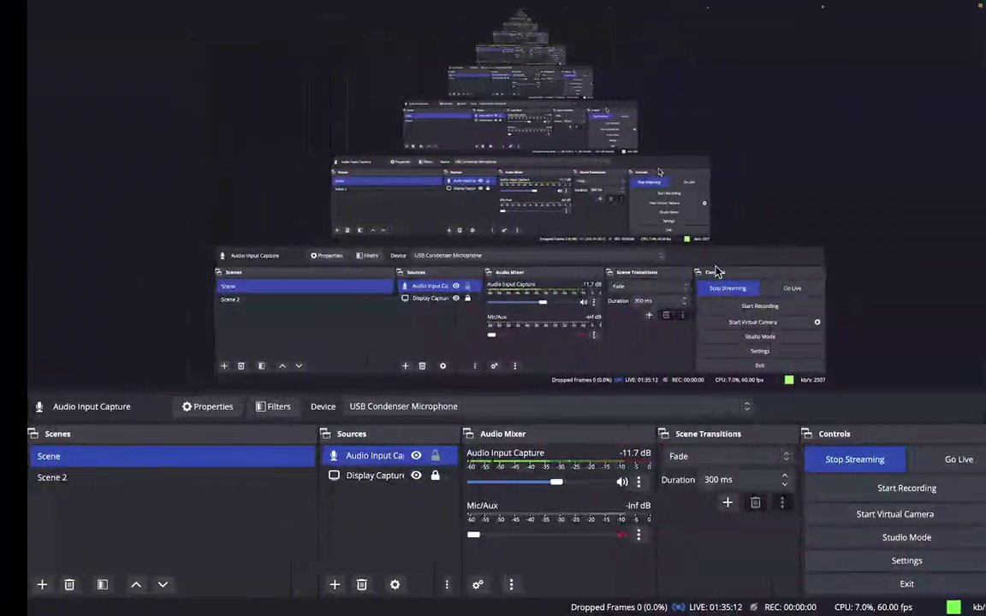
pyautogui.hotkey('ctrl', 'Left')
pyautogui.hotkey('ctrl', 'Left')
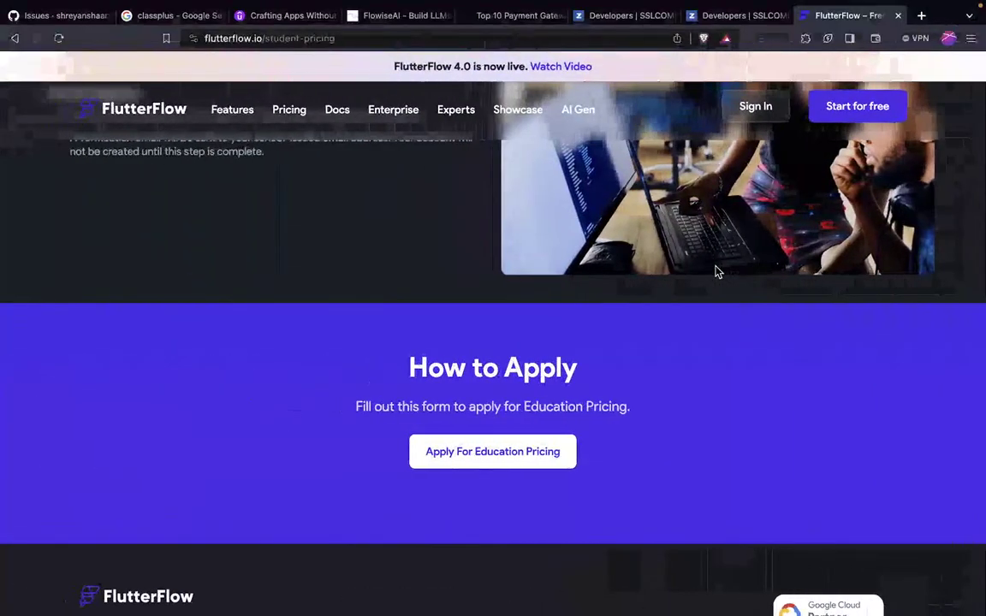
# Replace the Education Pricing page with Udemy's instructor profile settings page in the current browser tab.
pyautogui.hotkey('ctrl', 'Right')
pyautogui.hotkey('ctrl', 'Left')
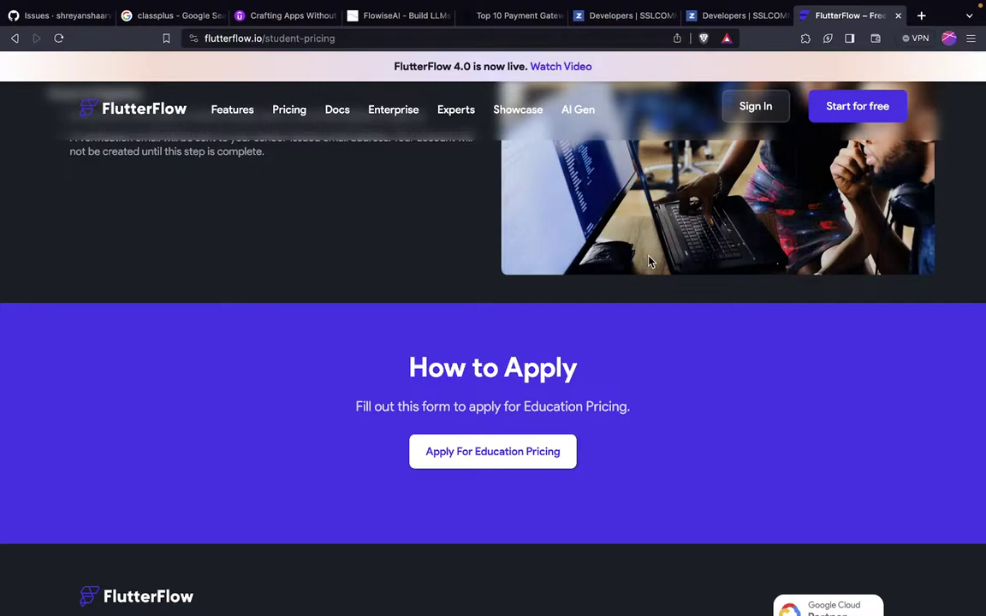
pyautogui.click(625, 36)
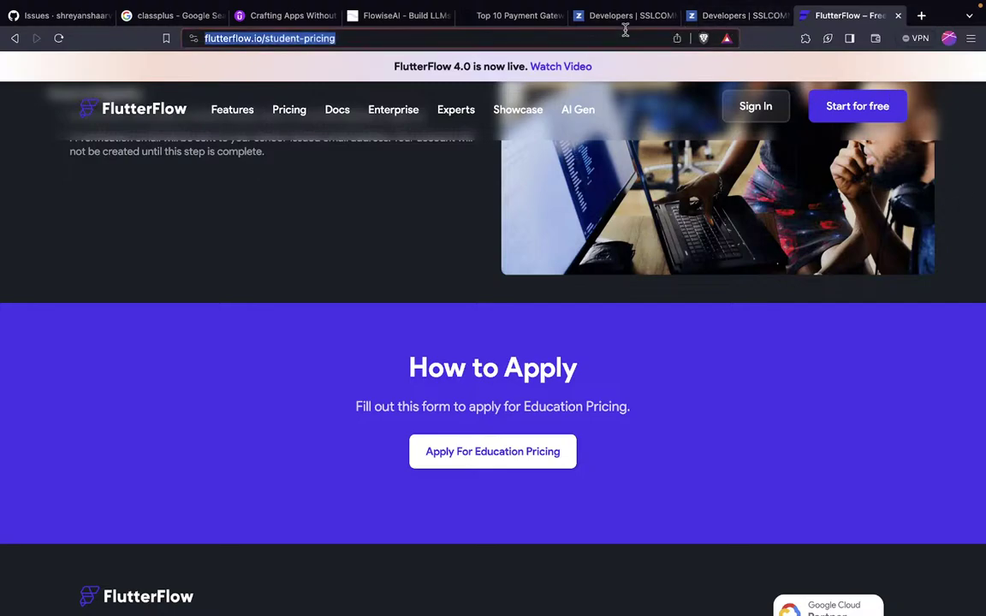
pyautogui.write('ude')
pyautogui.press('Return')
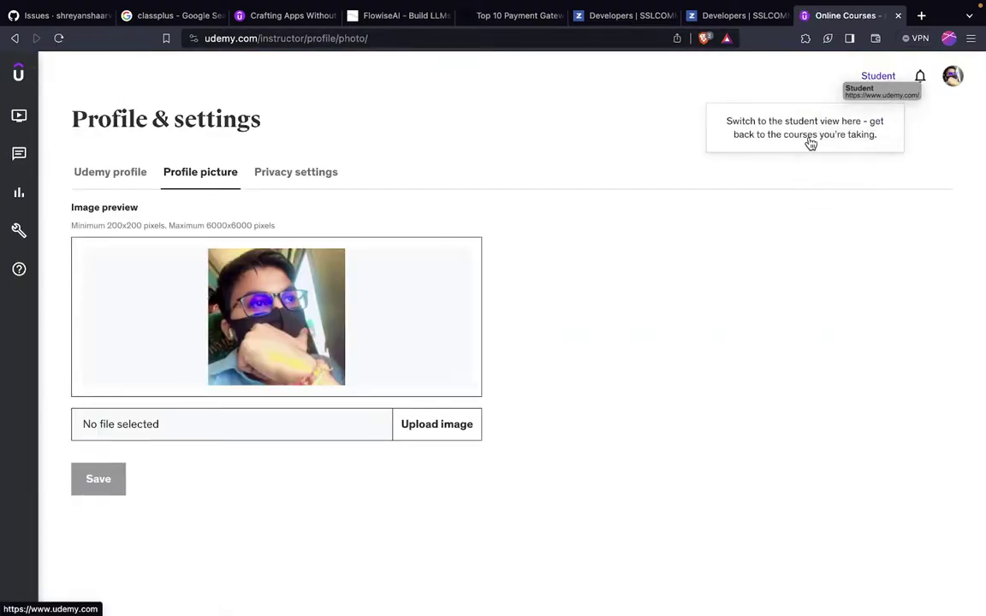
# Open Udemy's student storefront in a separate tab and examine the listed course prices and the ₹499 offer banner.
pyautogui.rightClick(874, 80)
pyautogui.click(863, 87)
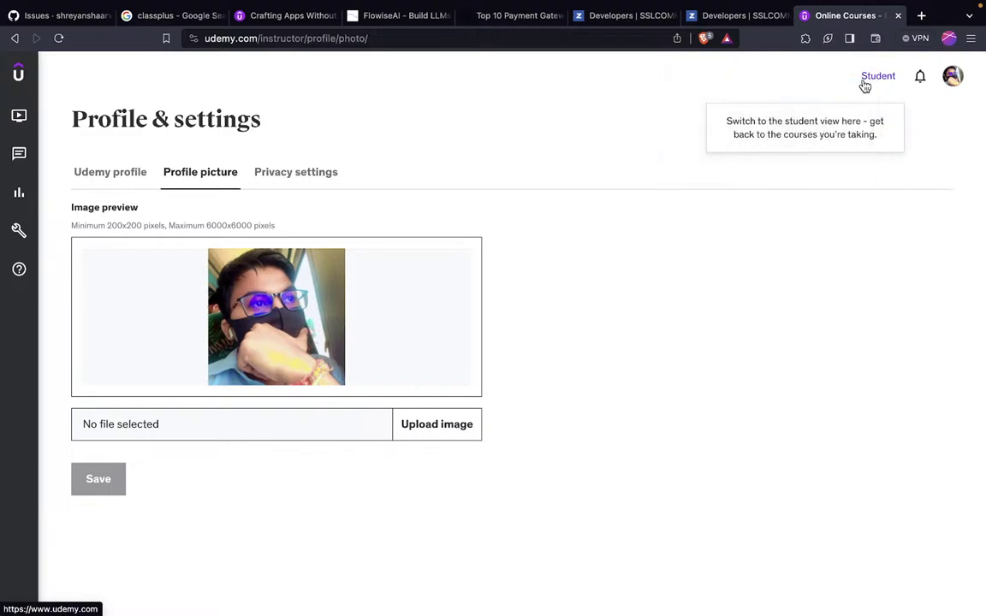
pyautogui.click(842, 16)
pyautogui.scroll(-10, 313, 343)
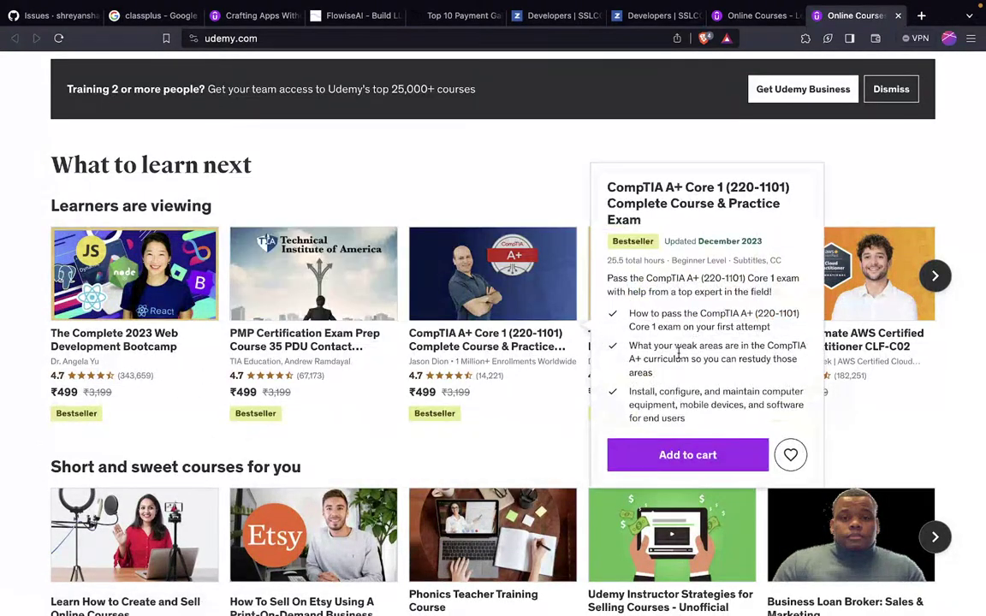
pyautogui.scroll(-3, 679, 353)
pyautogui.moveTo(680, 355)
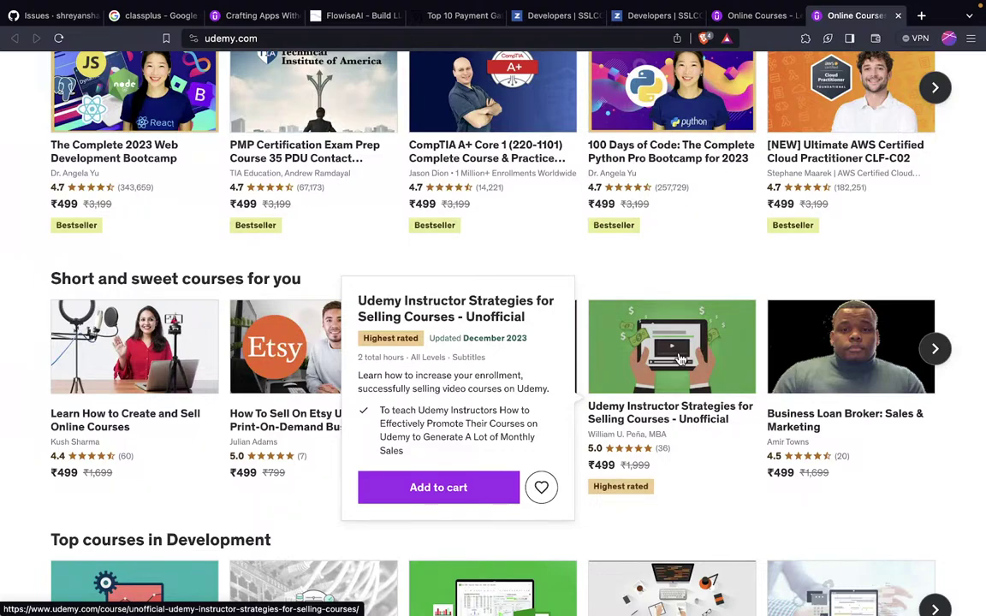
pyautogui.press('super+r')
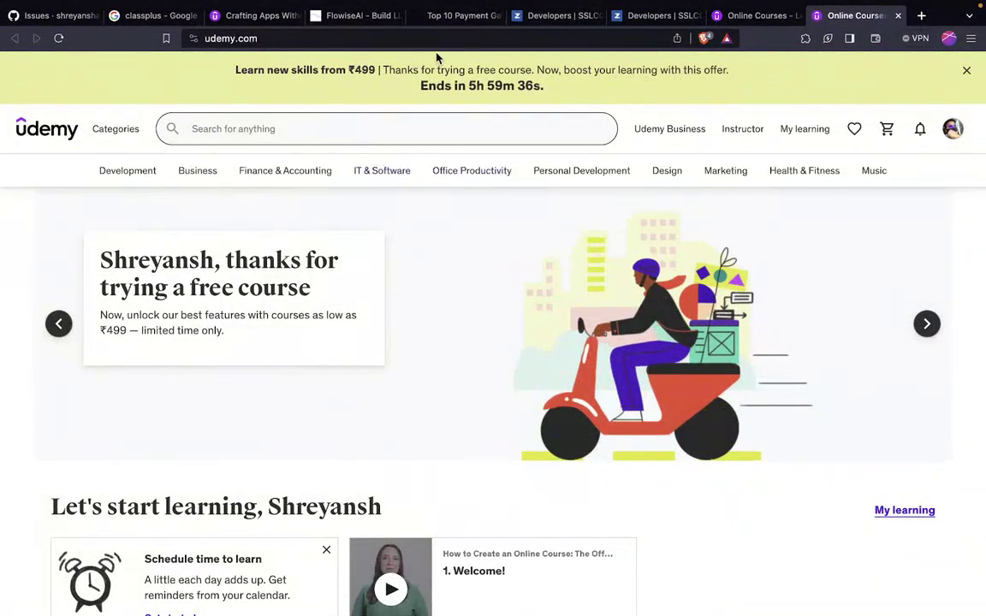
pyautogui.moveTo(235, 69); pyautogui.dragTo(374, 70)
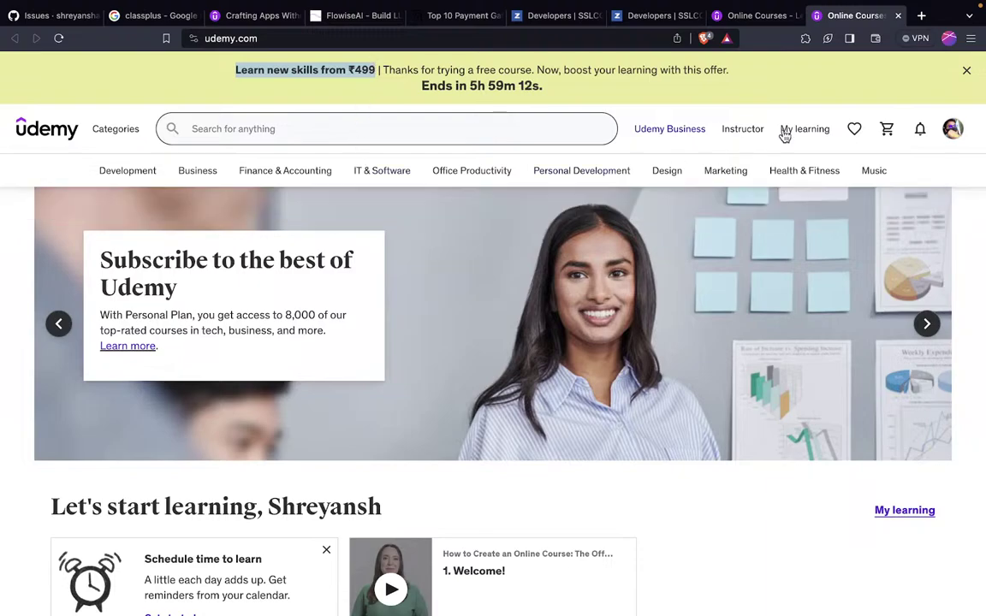
# Open the pricing settings of the instructor's draft course "Crafting Apps Without Code: The Ultimate No-Code Guide".
pyautogui.click(746, 15)
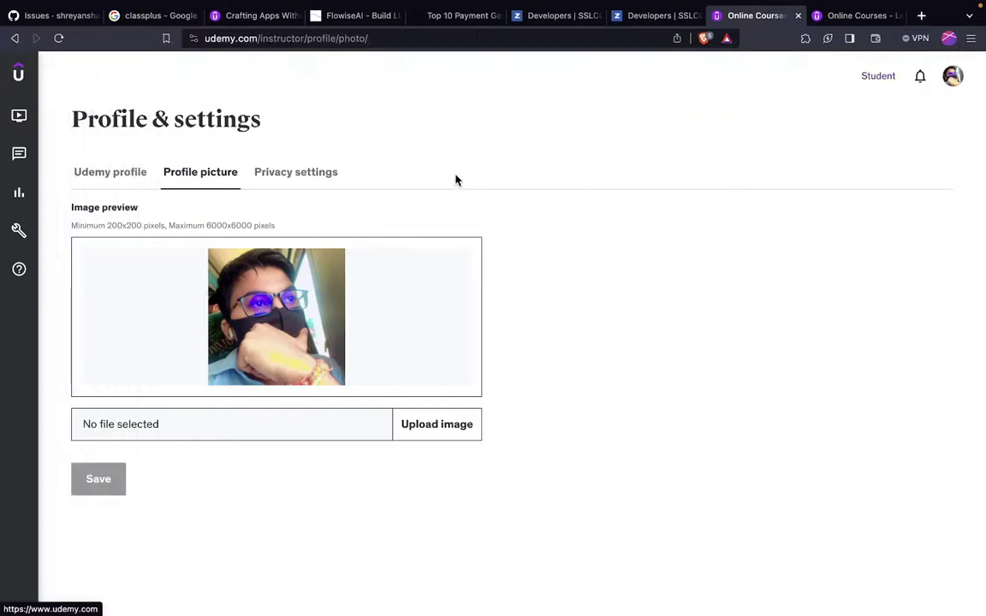
pyautogui.click(53, 113)
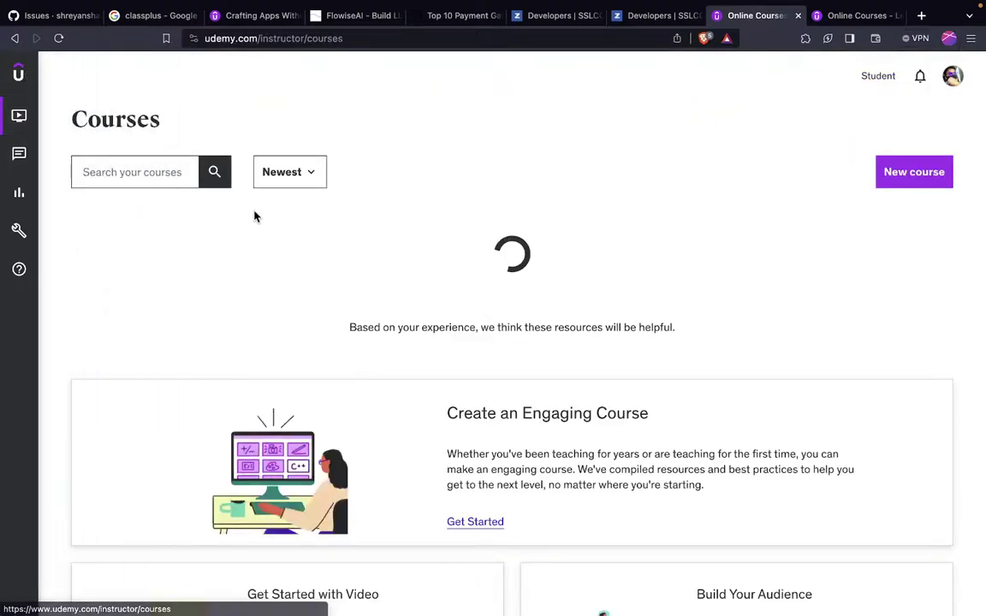
pyautogui.moveTo(291, 335)
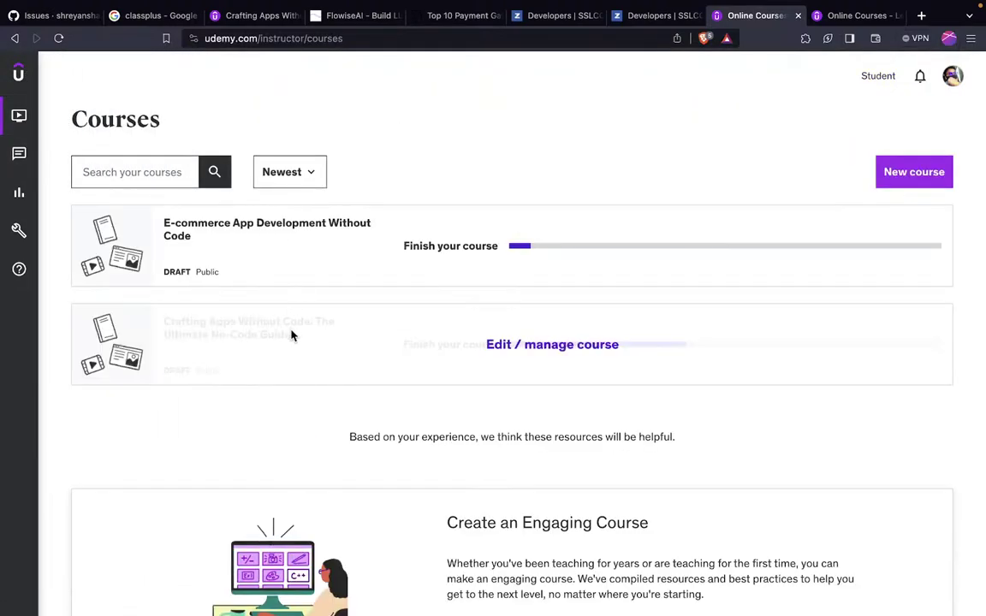
pyautogui.click(533, 345)
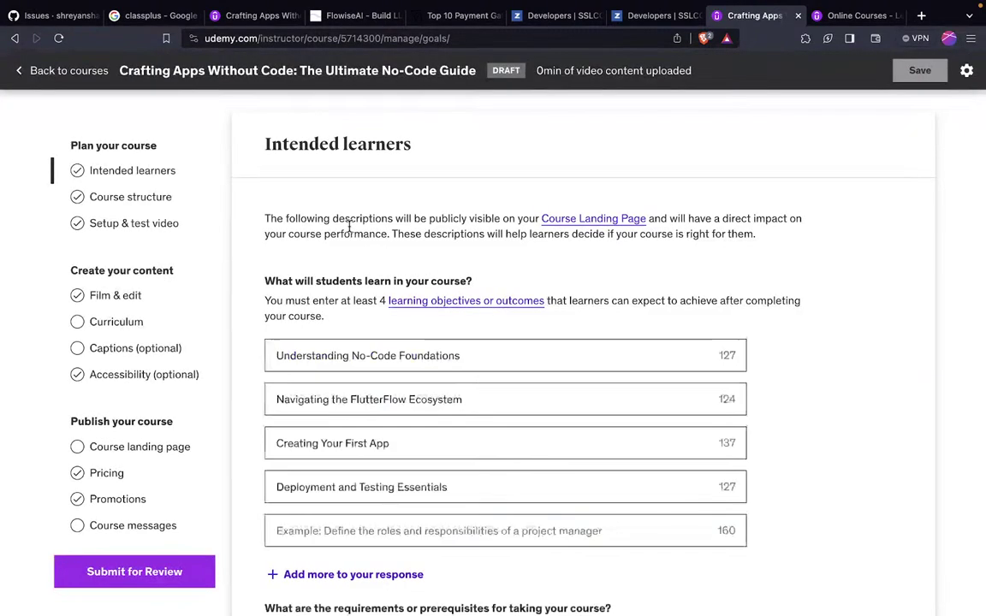
pyautogui.scroll(-5, 348, 225)
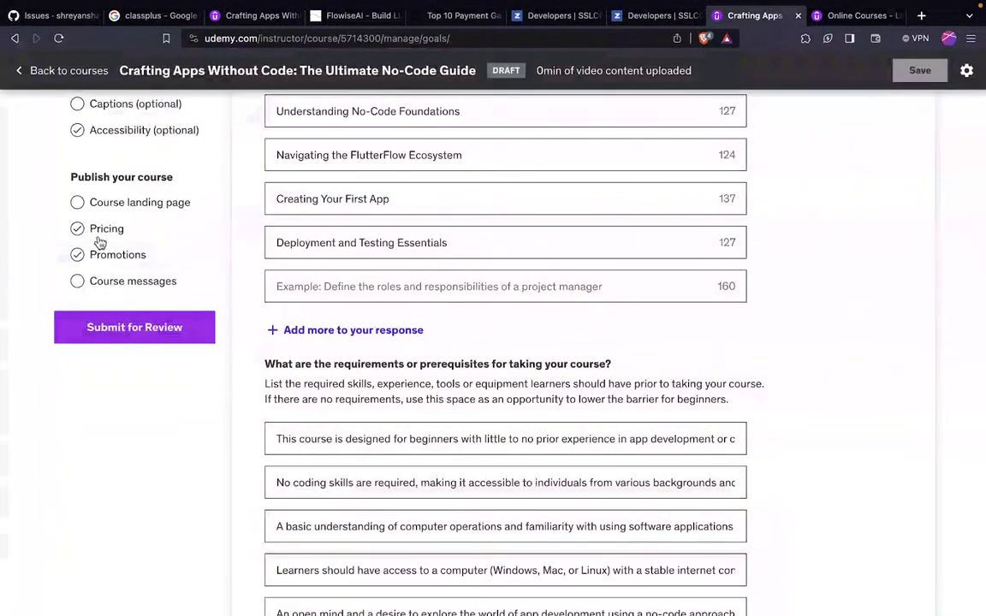
pyautogui.click(101, 231)
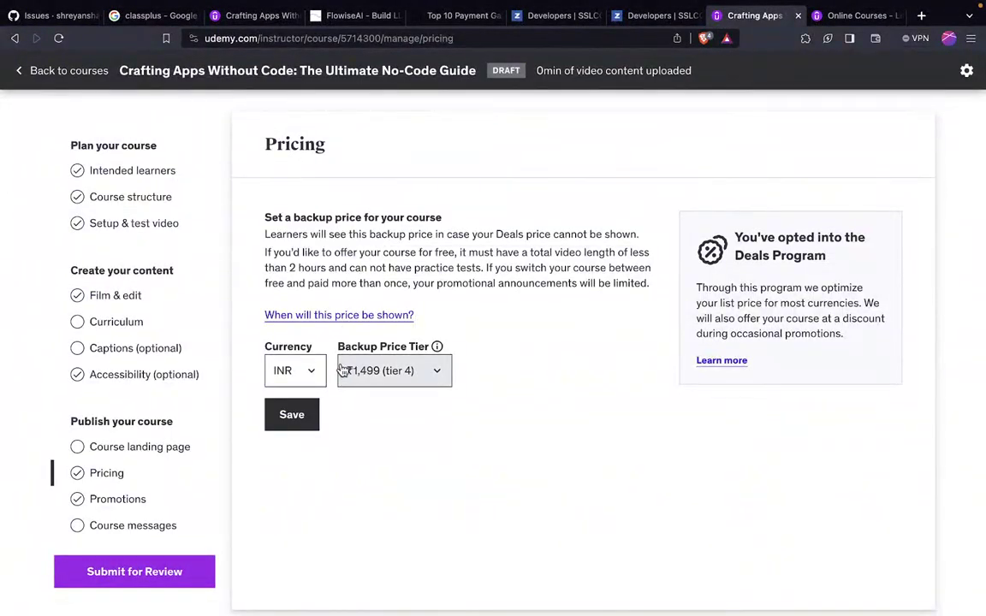
# Choose ₹799 (tier 1) as the course's backup price tier and review the other available tiers.
pyautogui.click(409, 370)
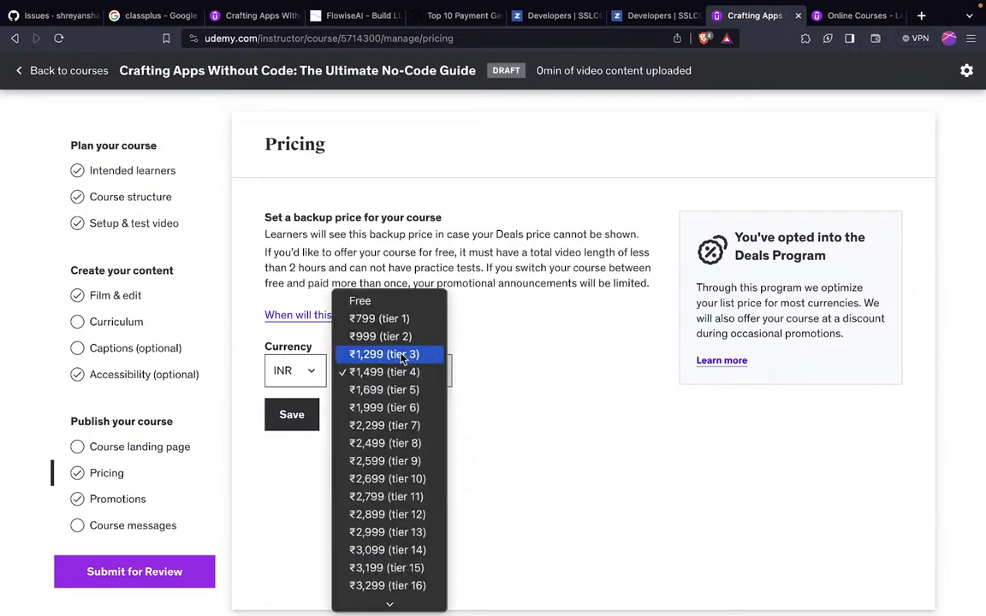
pyautogui.click(366, 326)
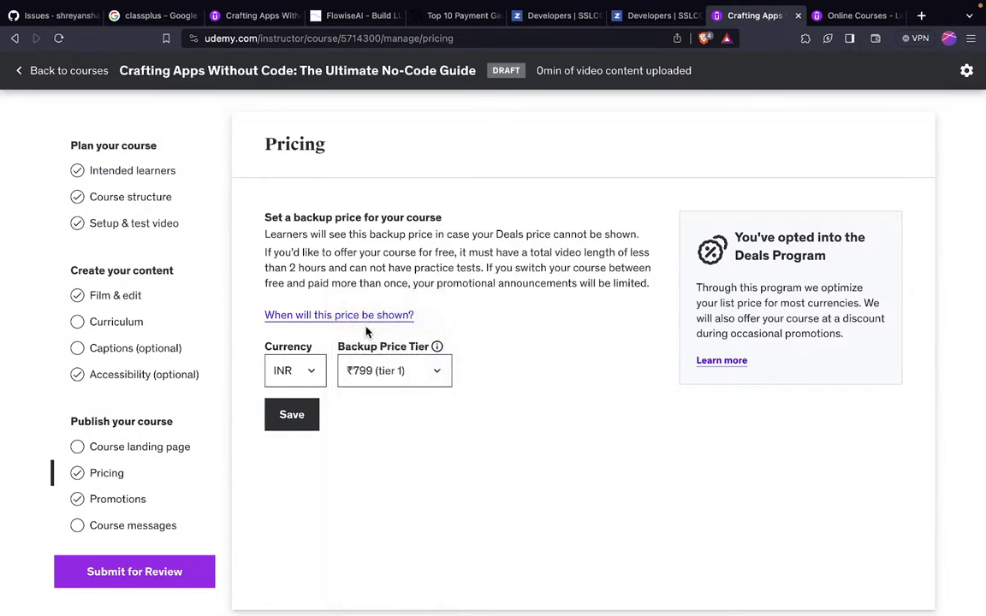
pyautogui.click(359, 319)
pyautogui.click(395, 381)
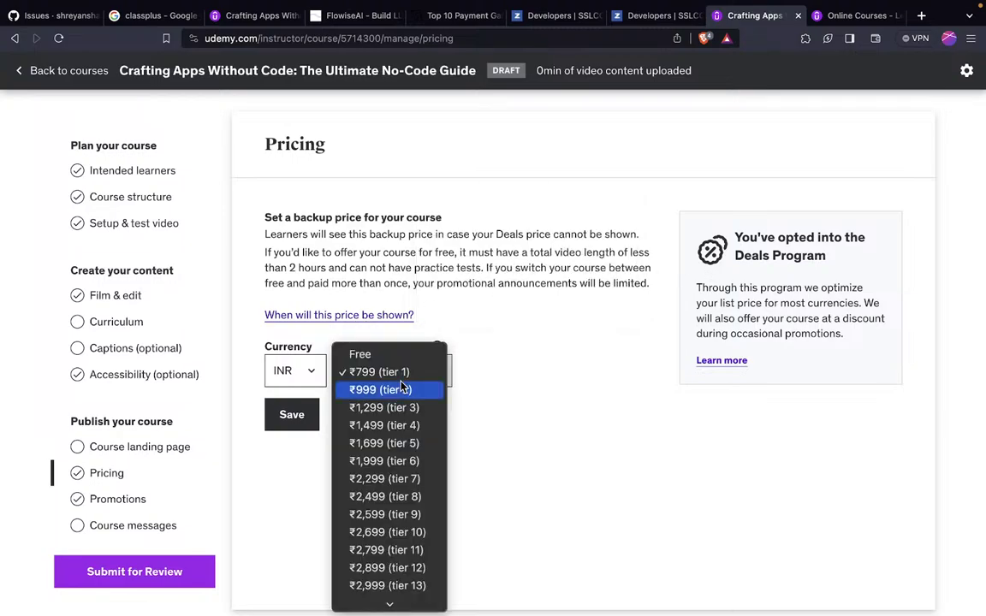
pyautogui.click(276, 379)
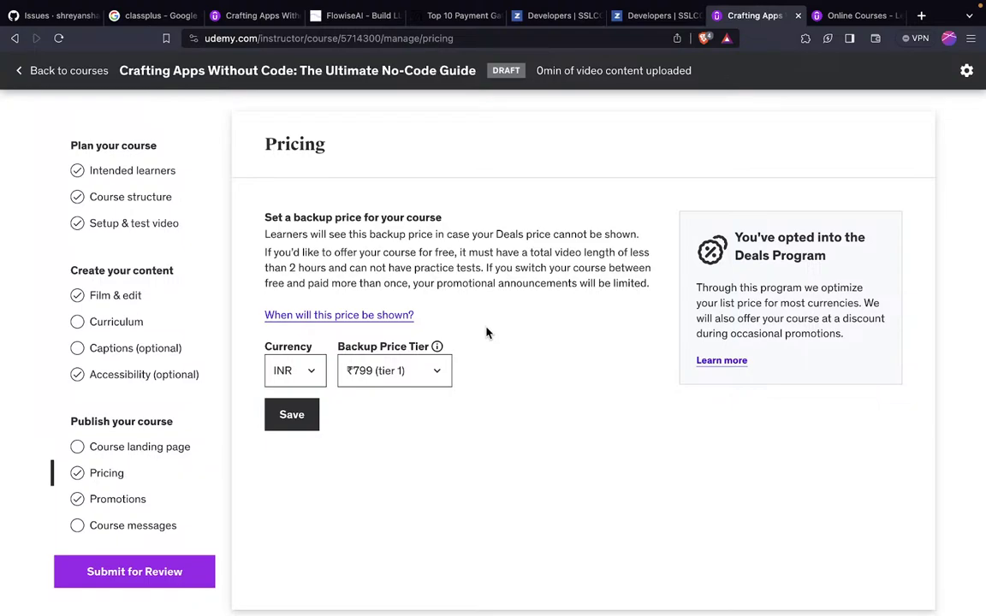
pyautogui.click(418, 38)
pyautogui.write('st')
pyautogui.press('Return')
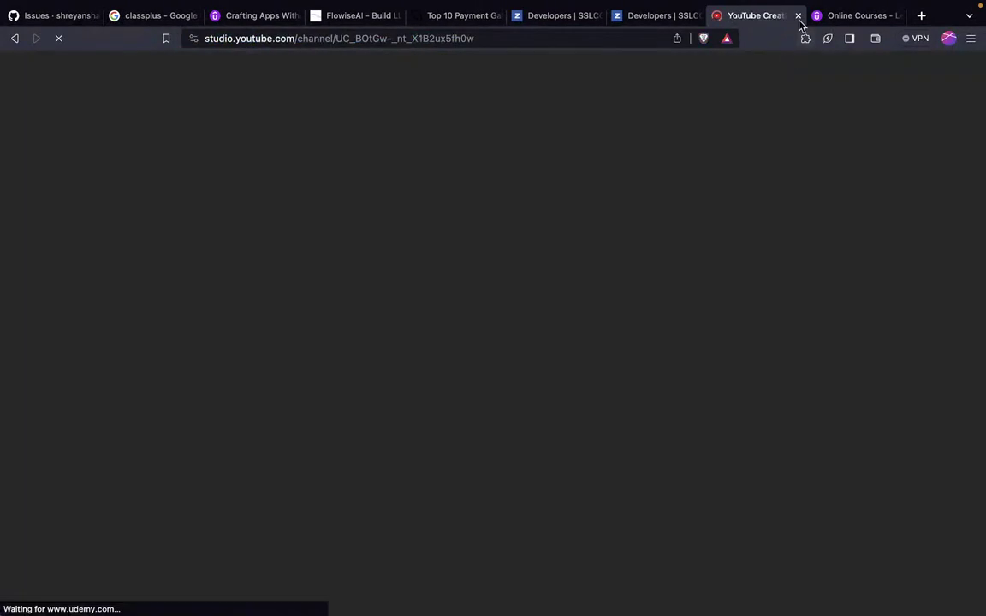
pyautogui.click(797, 16)
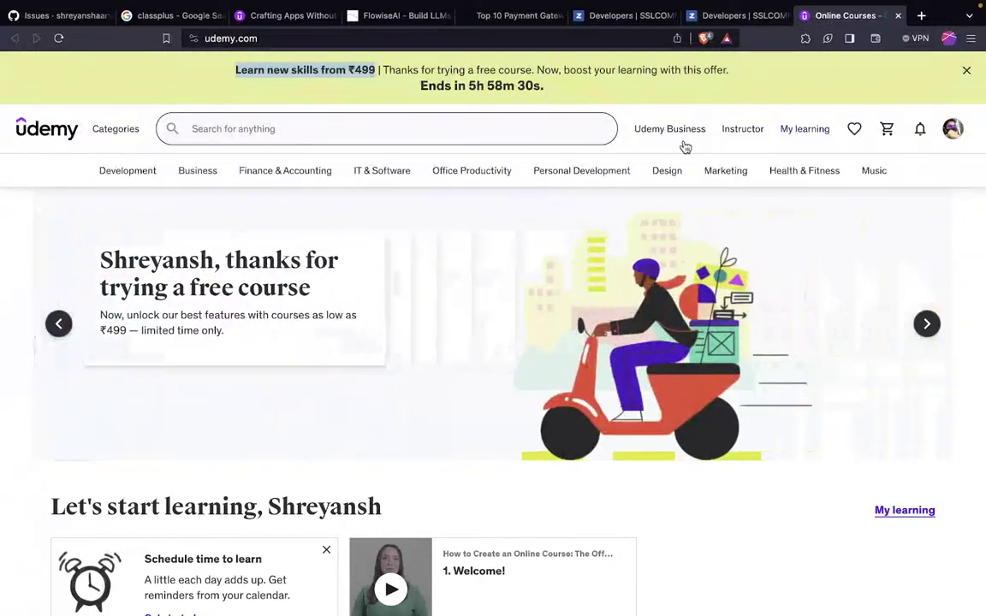
pyautogui.click(922, 17)
pyautogui.write('crea')
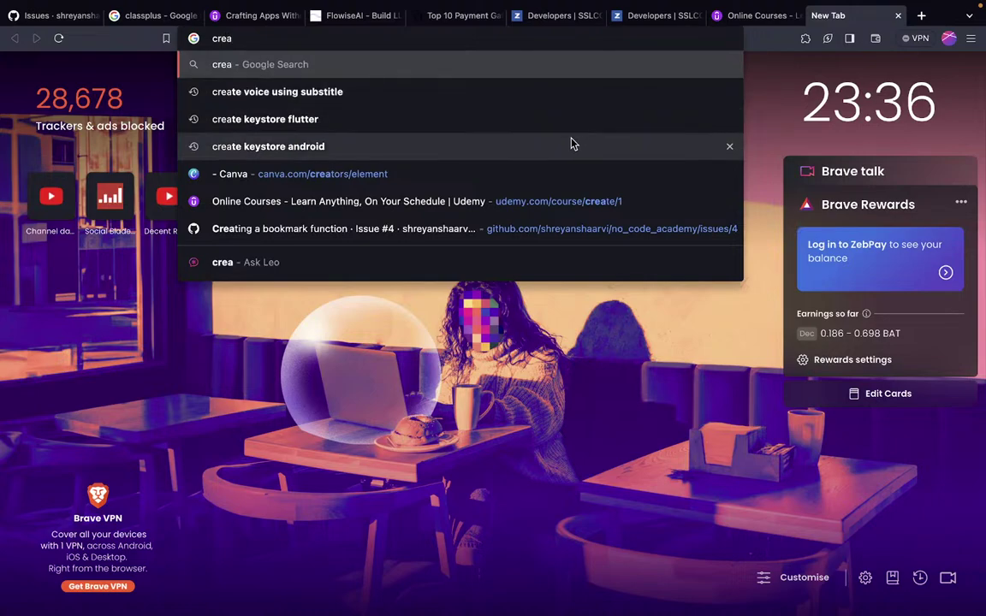
pyautogui.press('Escape')
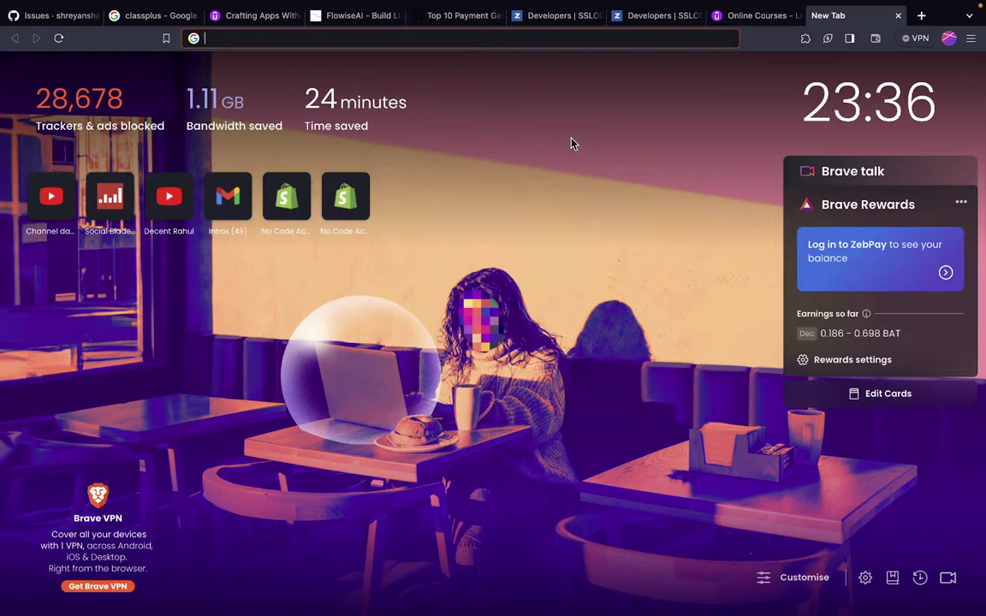
pyautogui.write('https://studio.youtube.com/video/nGKGai3LxcA/livestreaming')
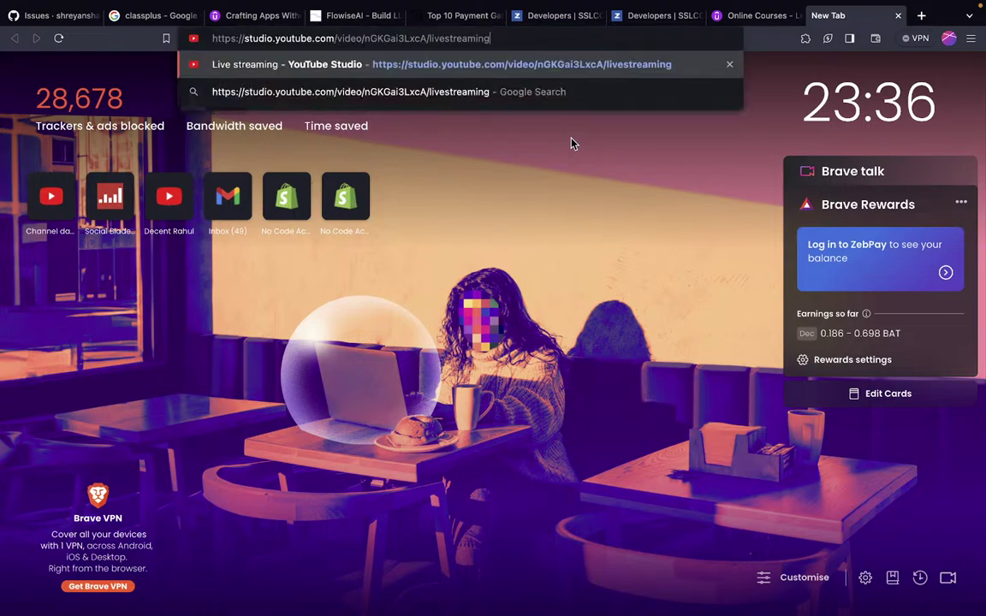
pyautogui.press('Return')
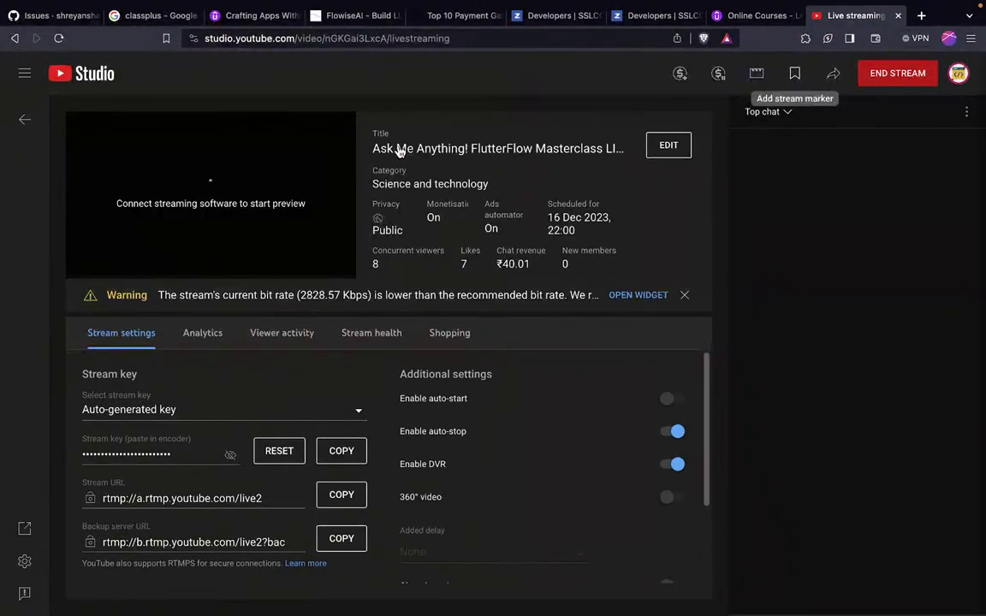
# Go from the live stream page to the Studio channel dashboard, start a community post on the channel page, and close the dashboard.
pyautogui.click(958, 73)
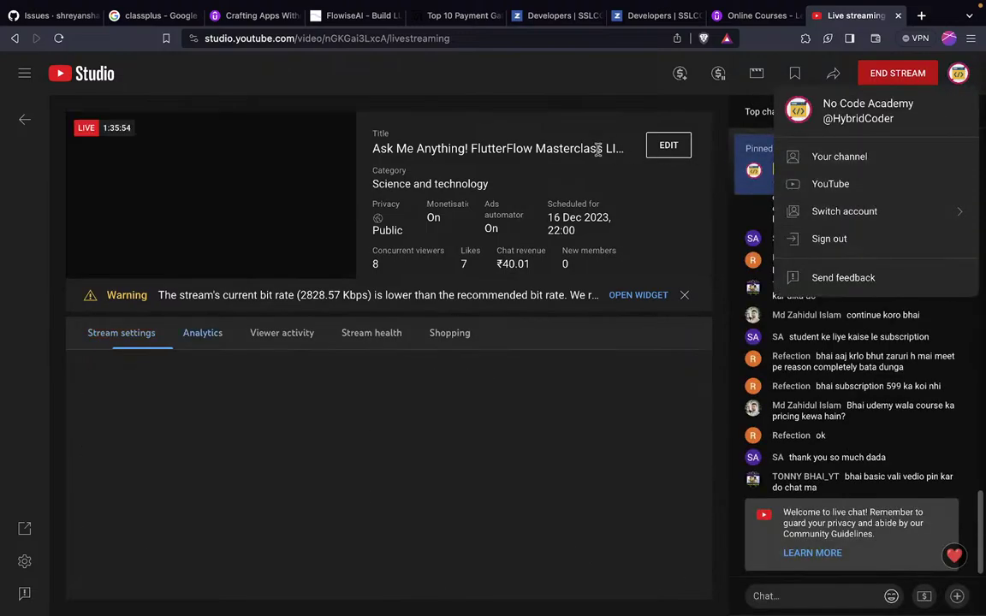
pyautogui.click(34, 130)
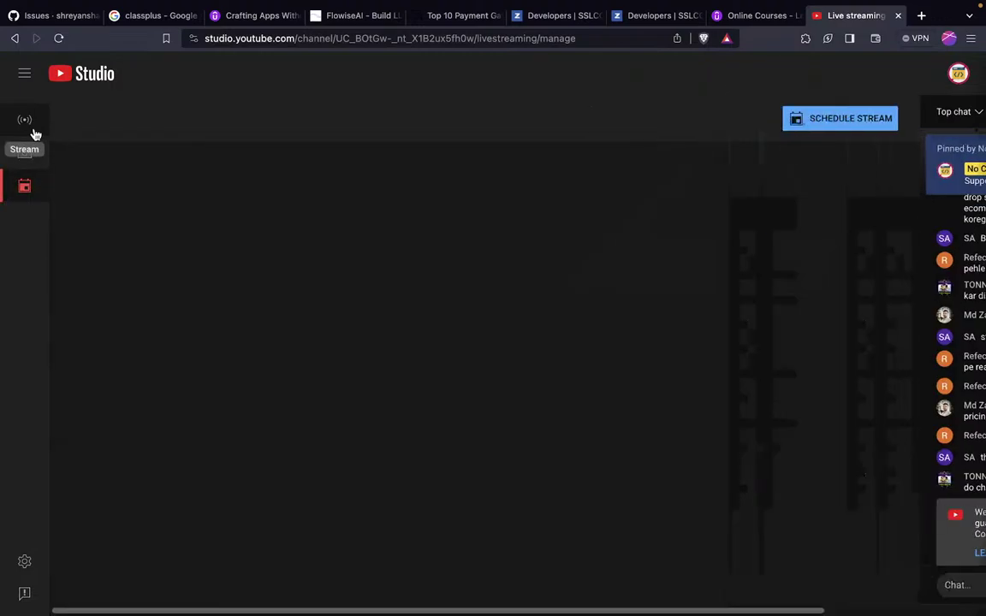
pyautogui.click(71, 85)
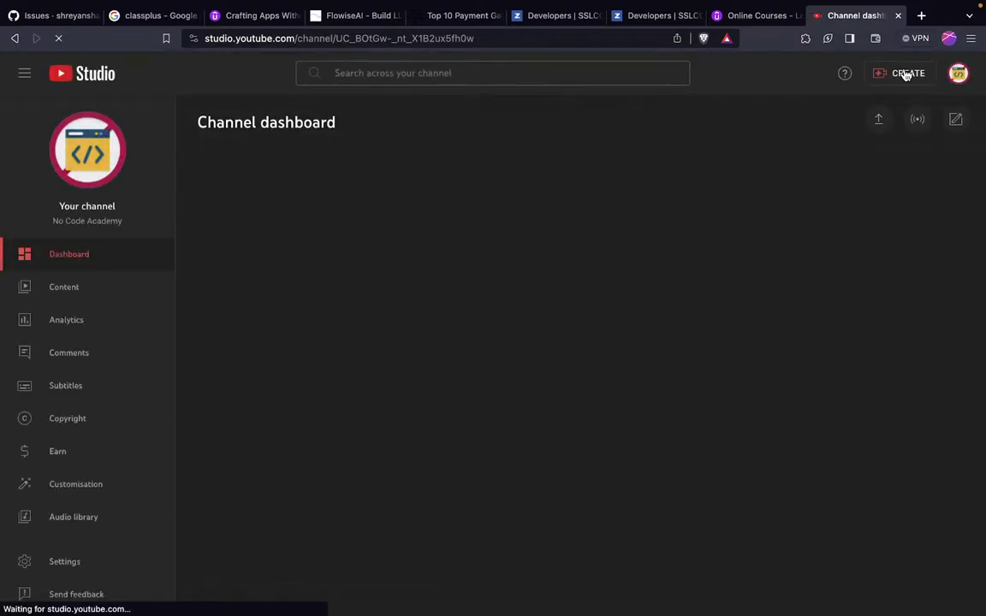
pyautogui.click(904, 73)
pyautogui.click(849, 147)
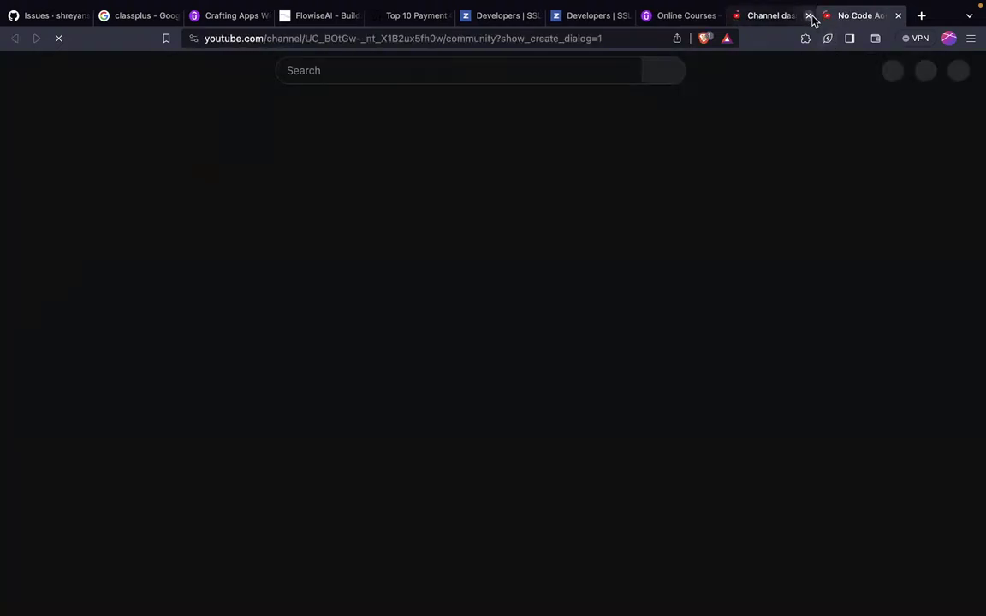
pyautogui.click(811, 15)
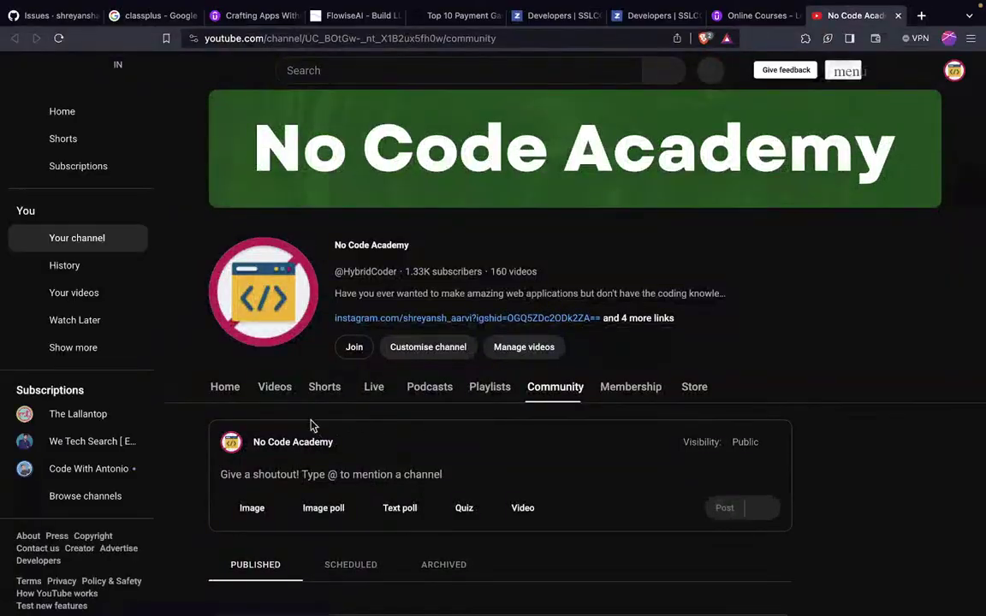
# Look through the No Code Academy channel's uploaded videos for the basic FlutterFlow tutorials on widgets and actions.
pyautogui.click(287, 392)
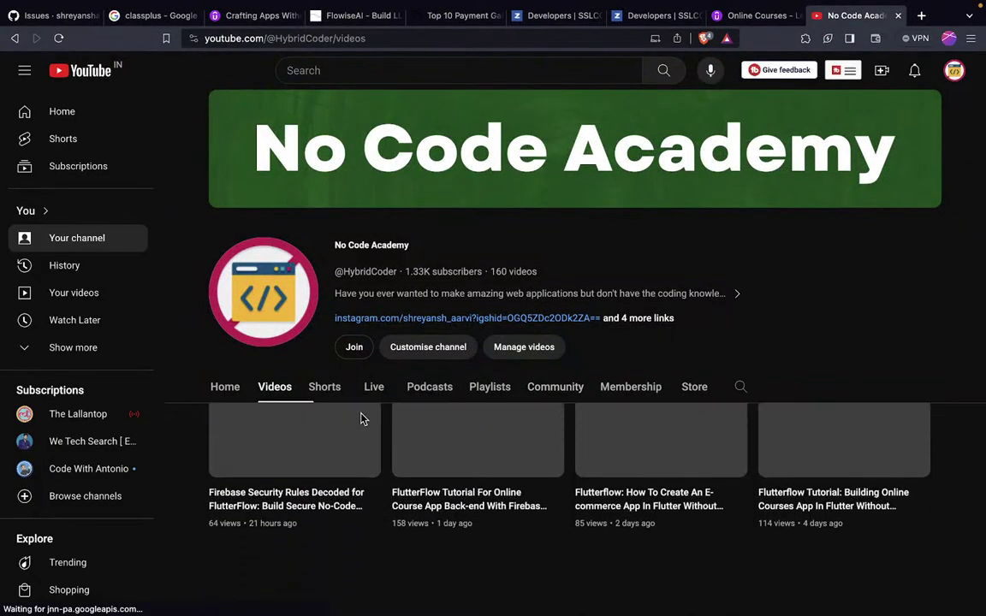
pyautogui.scroll(-8, 361, 419)
pyautogui.scroll(-10, 364, 421)
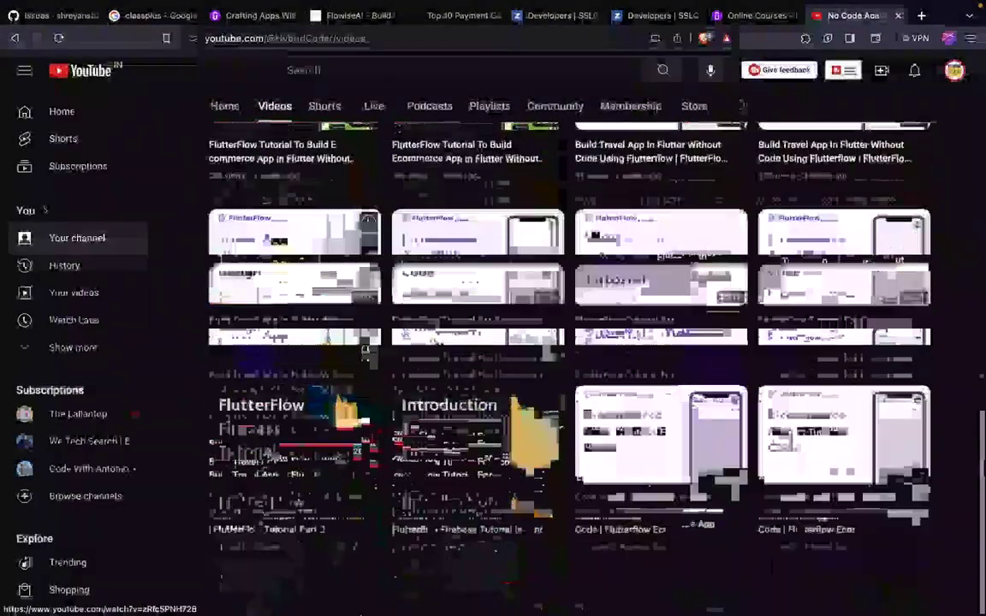
pyautogui.scroll(-10, 364, 421)
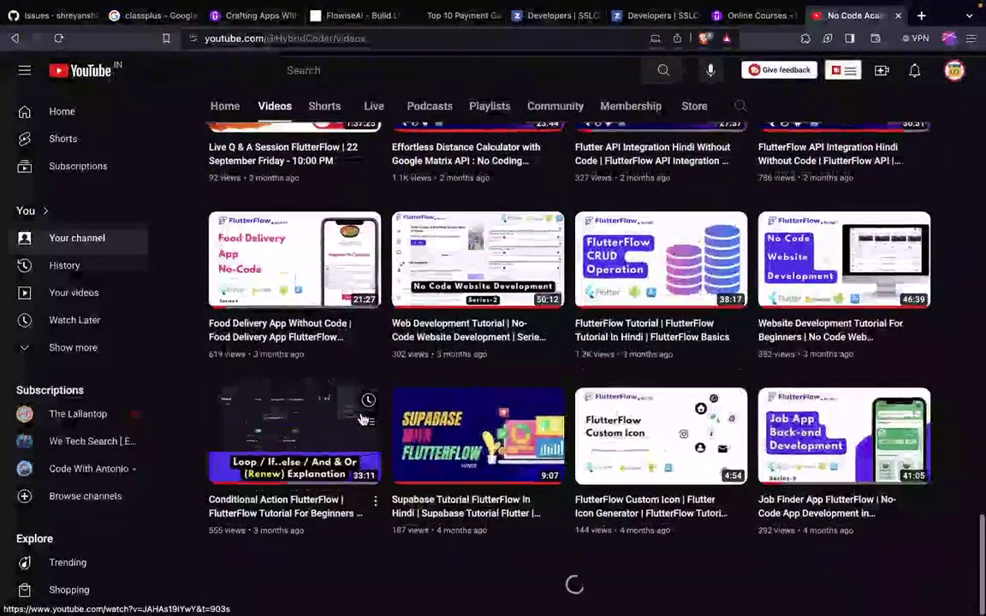
pyautogui.scroll(-10, 364, 419)
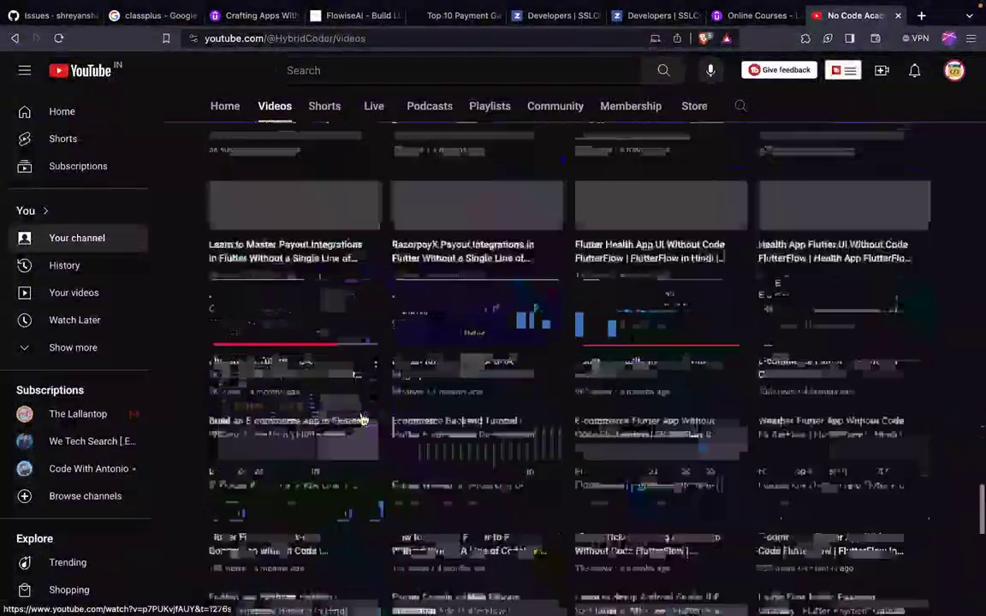
pyautogui.scroll(-8, 364, 419)
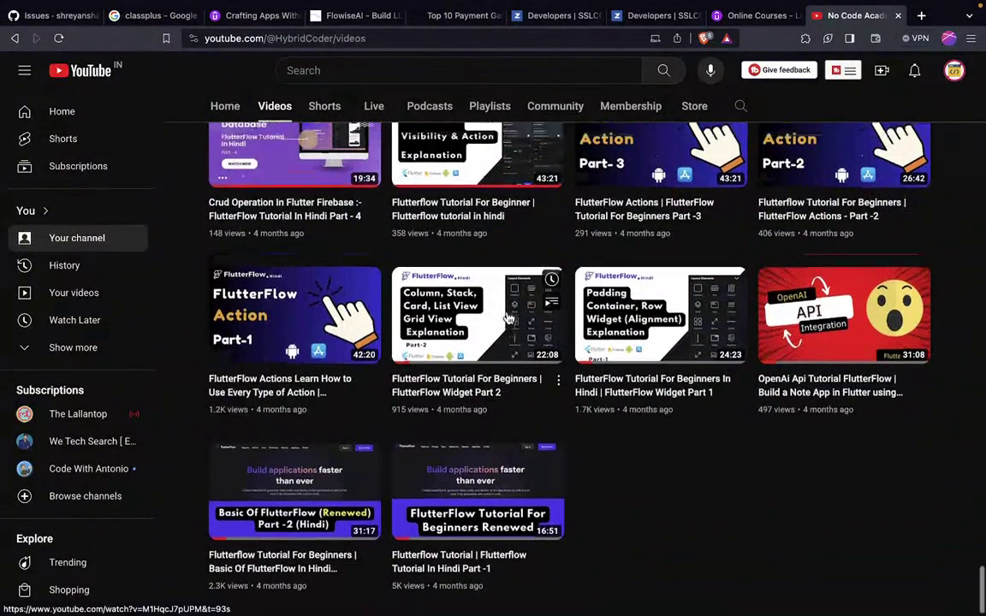
pyautogui.scroll(-10, 513, 342)
pyautogui.scroll(10, 508, 318)
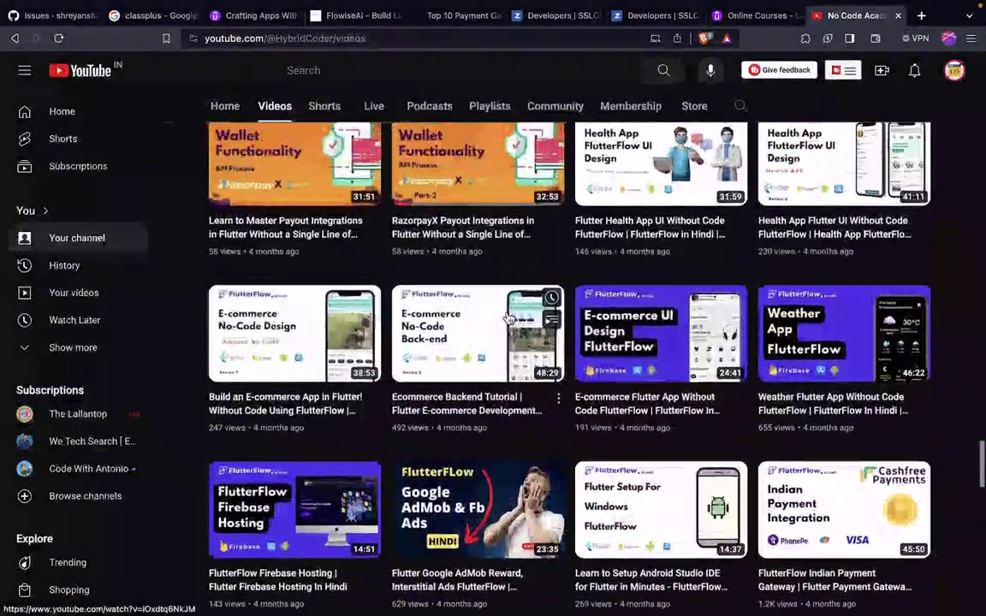
pyautogui.scroll(12, 508, 318)
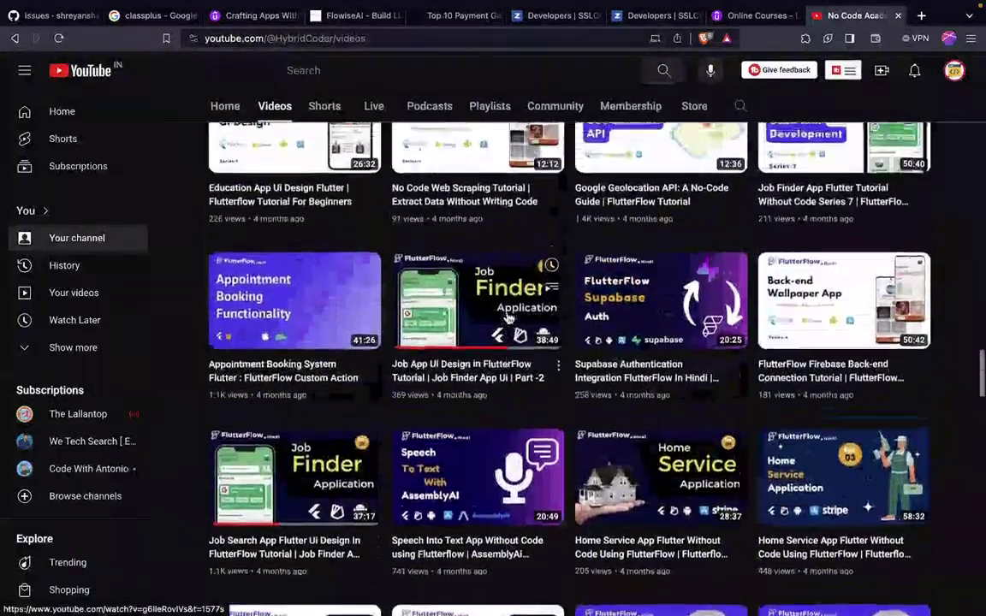
pyautogui.scroll(10, 508, 319)
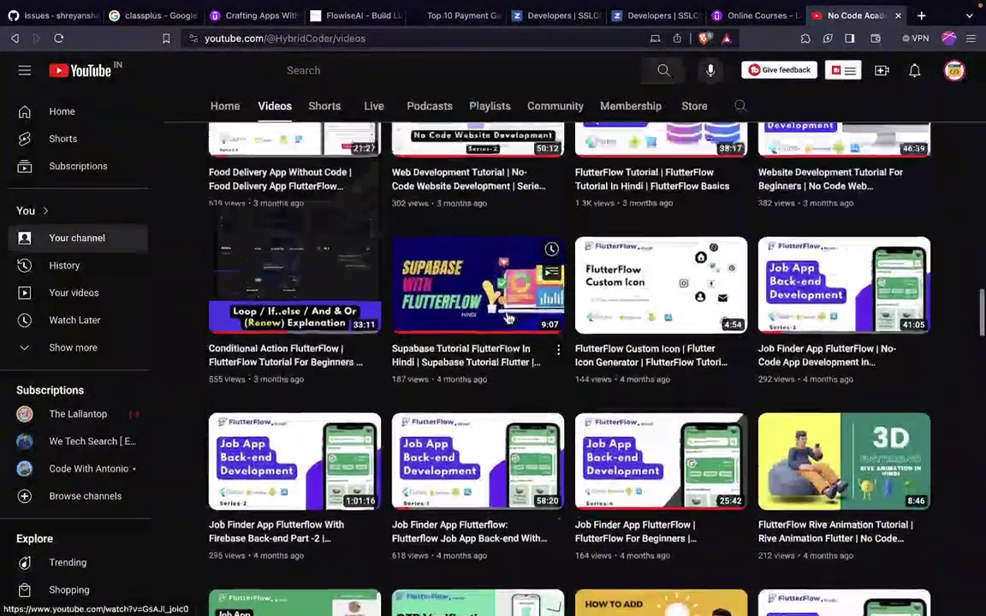
pyautogui.scroll(8, 508, 318)
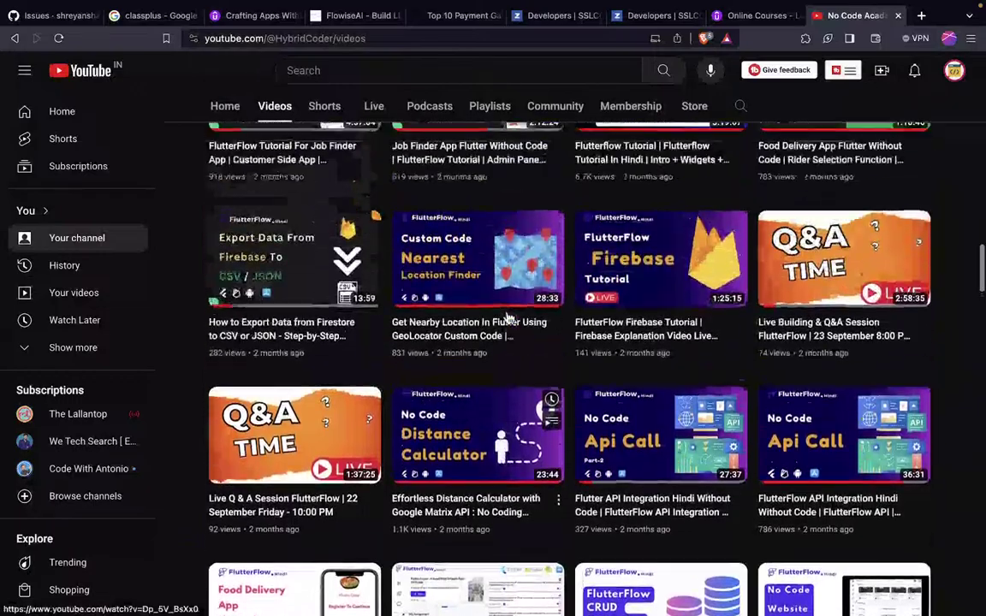
pyautogui.scroll(2, 509, 318)
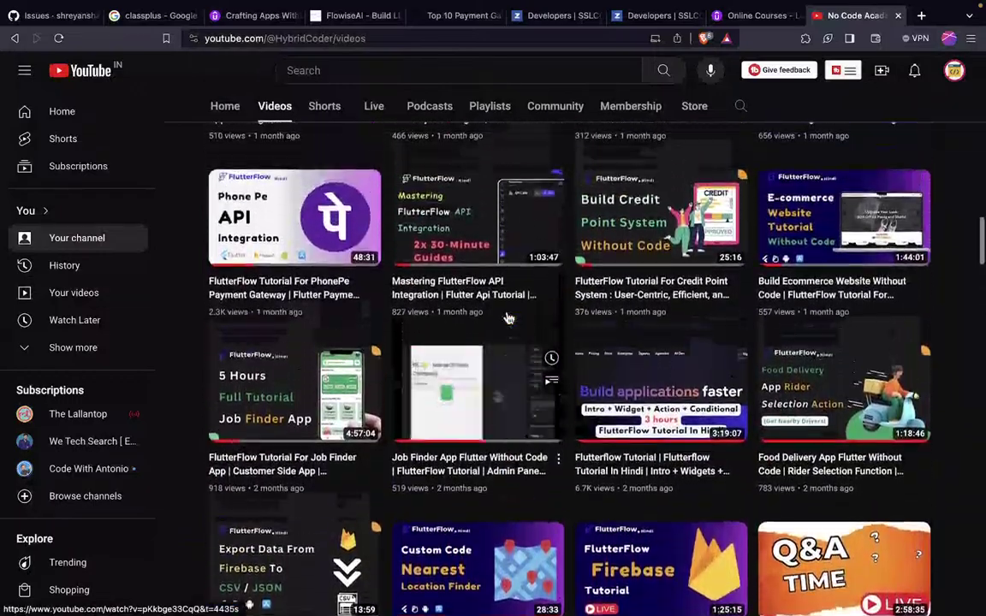
pyautogui.scroll(-8, 508, 318)
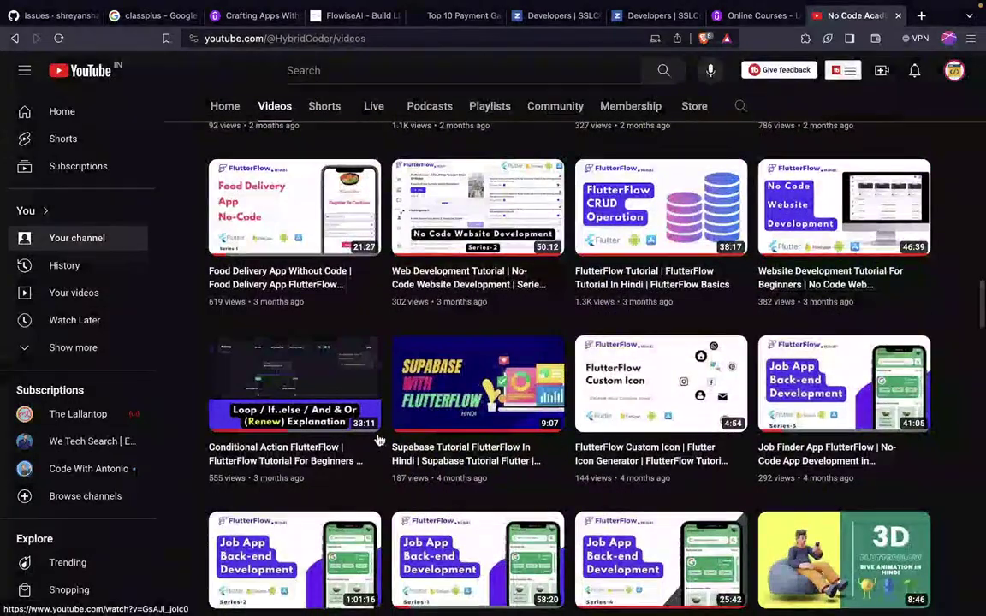
pyautogui.scroll(-8, 440, 434)
pyautogui.scroll(-10, 374, 434)
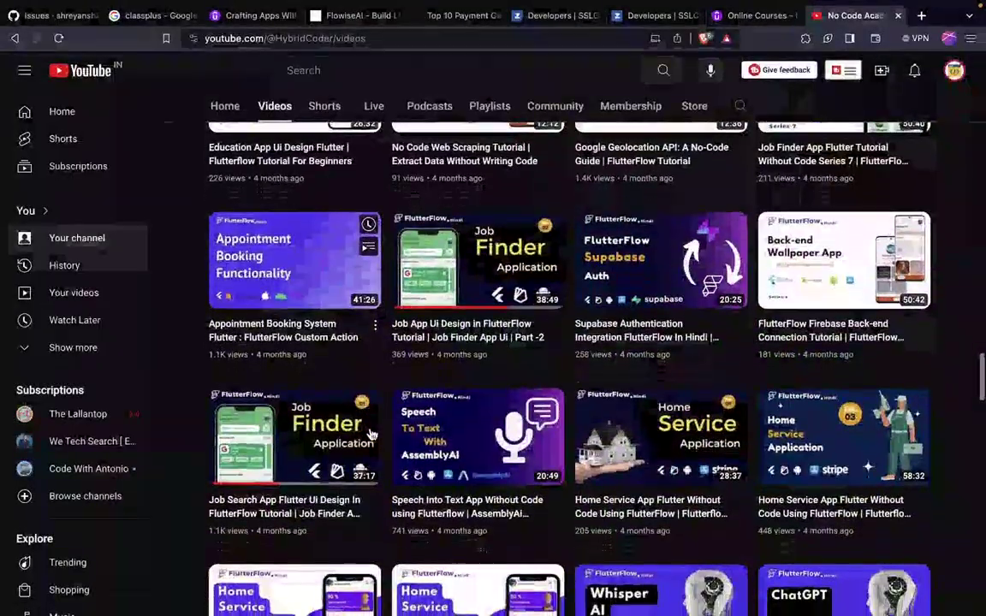
pyautogui.scroll(12, 373, 434)
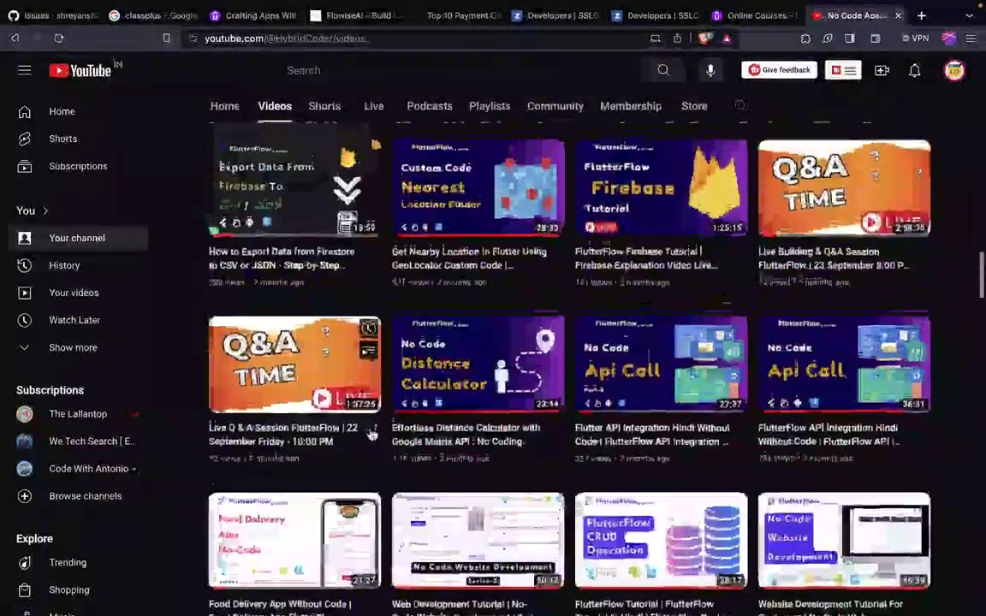
pyautogui.scroll(3, 371, 435)
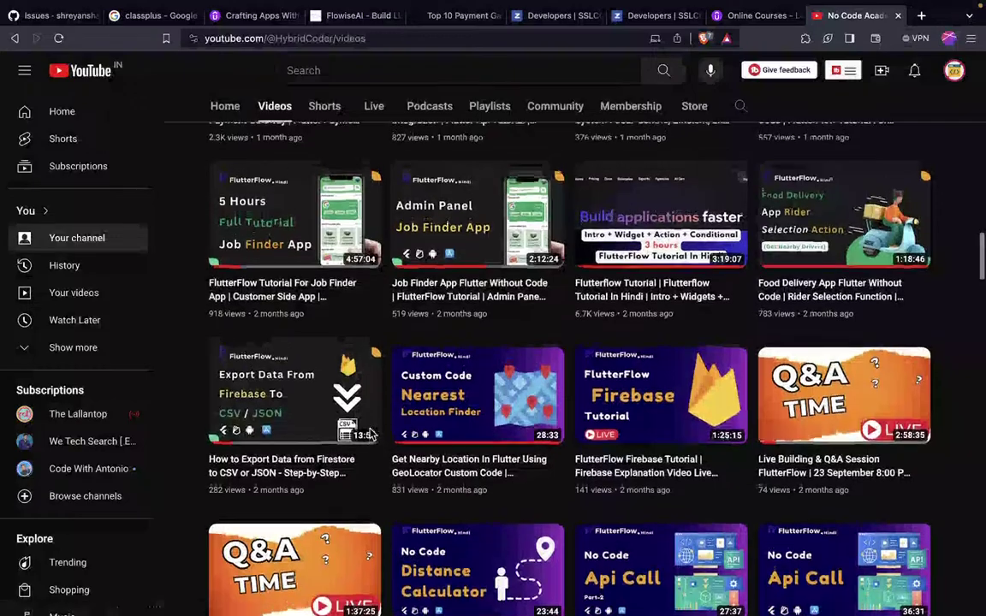
pyautogui.scroll(3, 370, 435)
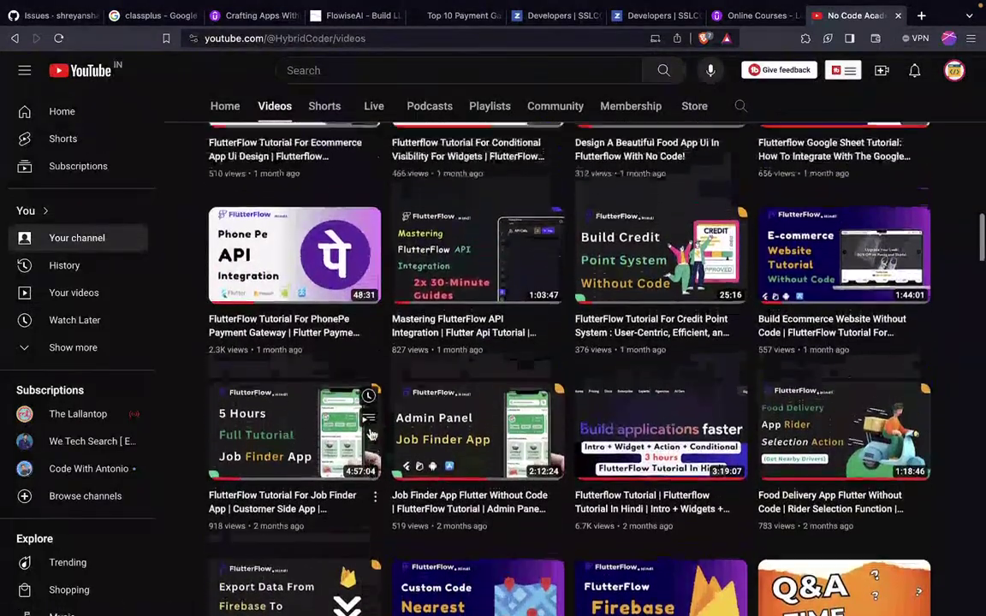
pyautogui.scroll(3, 370, 435)
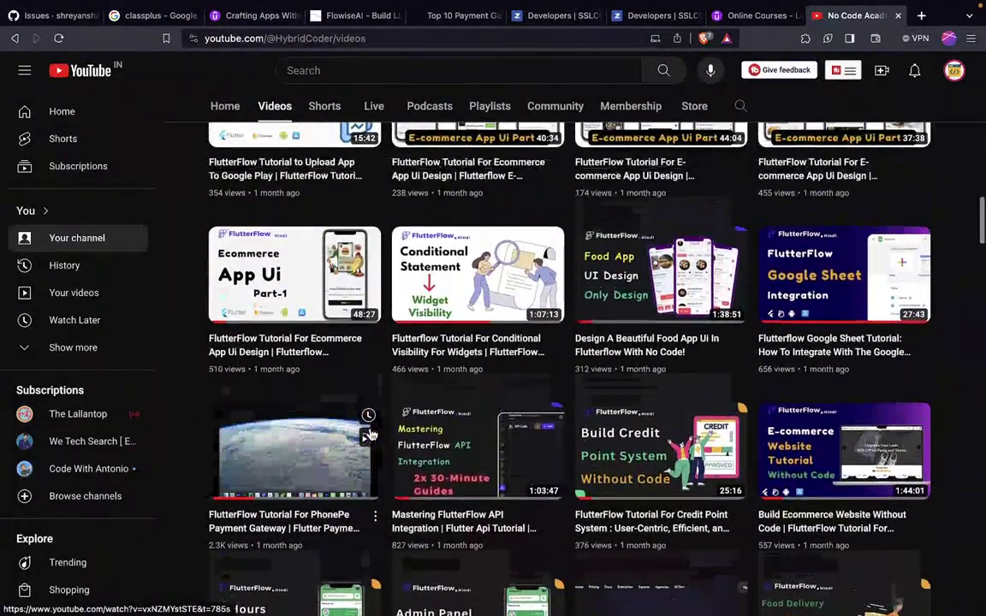
pyautogui.scroll(5, 383, 376)
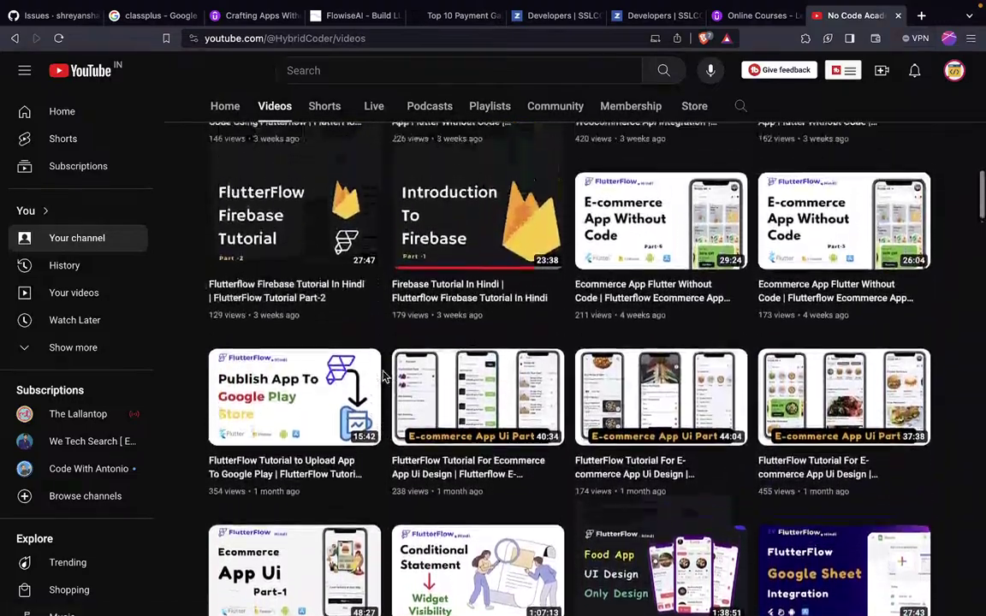
pyautogui.scroll(6, 383, 377)
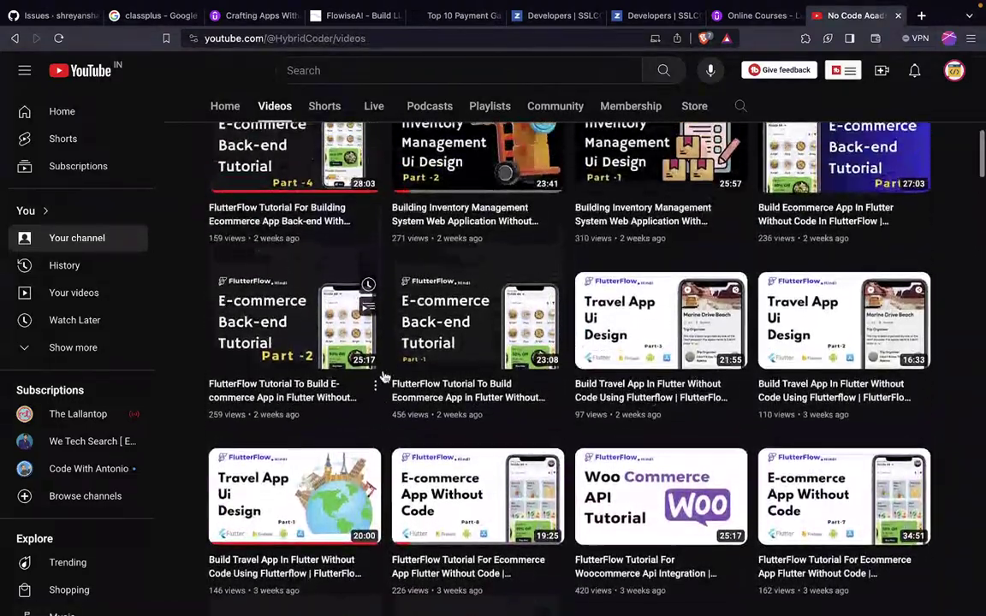
pyautogui.scroll(2, 382, 377)
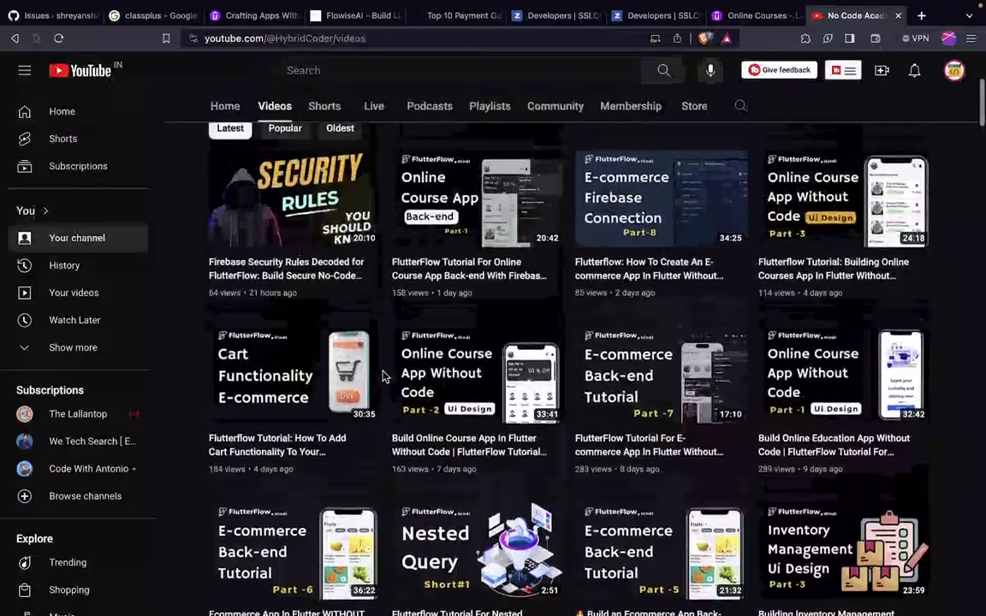
# Copy the share link of the "FlutterFlow Tutorial For Beginners | FlutterFlow Widget Part 2" video and close the channel page.
pyautogui.scroll(-20, 383, 376)
pyautogui.scroll(-15, 382, 377)
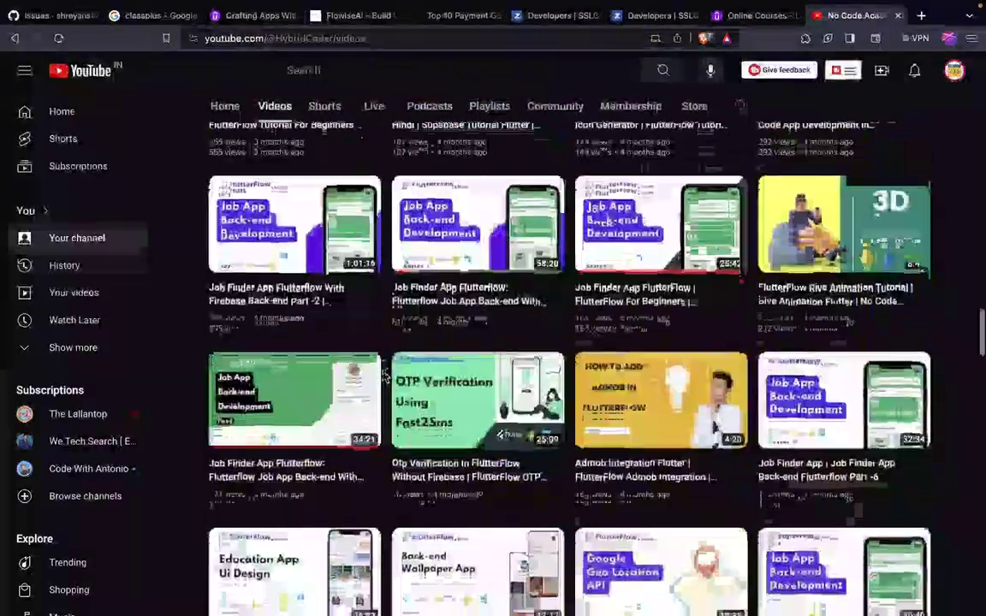
pyautogui.scroll(-6, 382, 376)
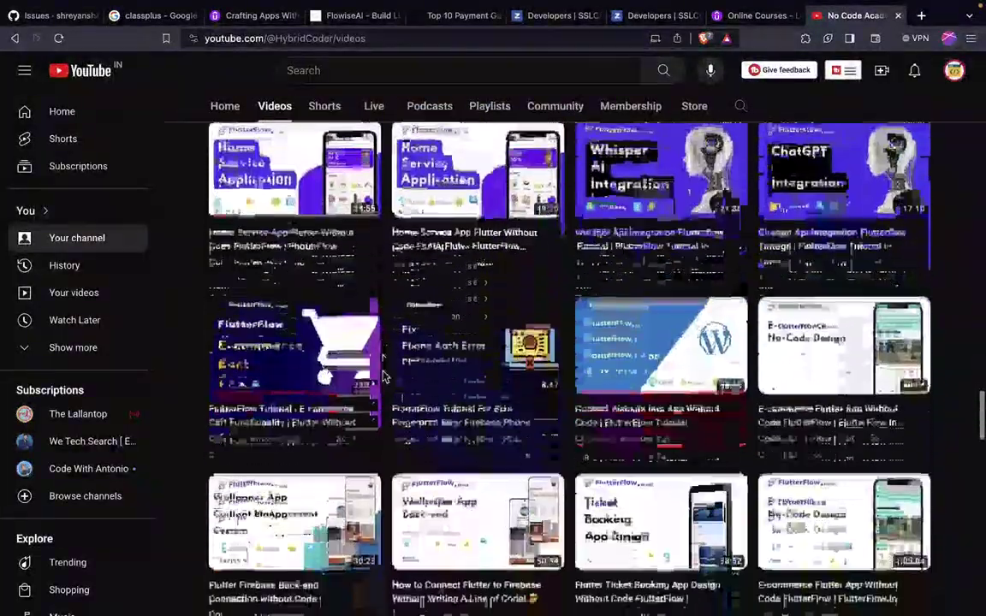
pyautogui.scroll(-9, 382, 377)
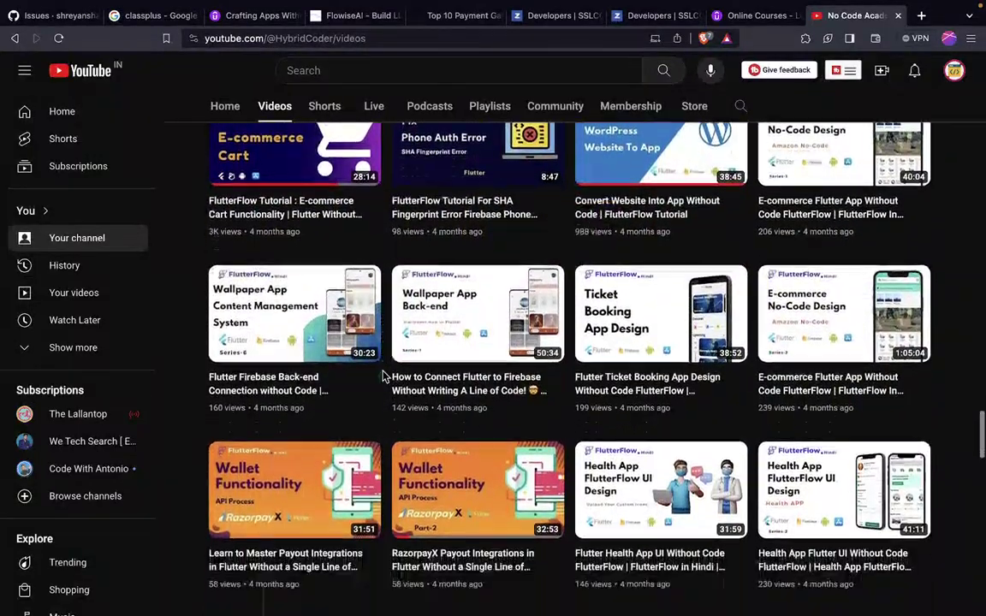
pyautogui.scroll(-12, 382, 377)
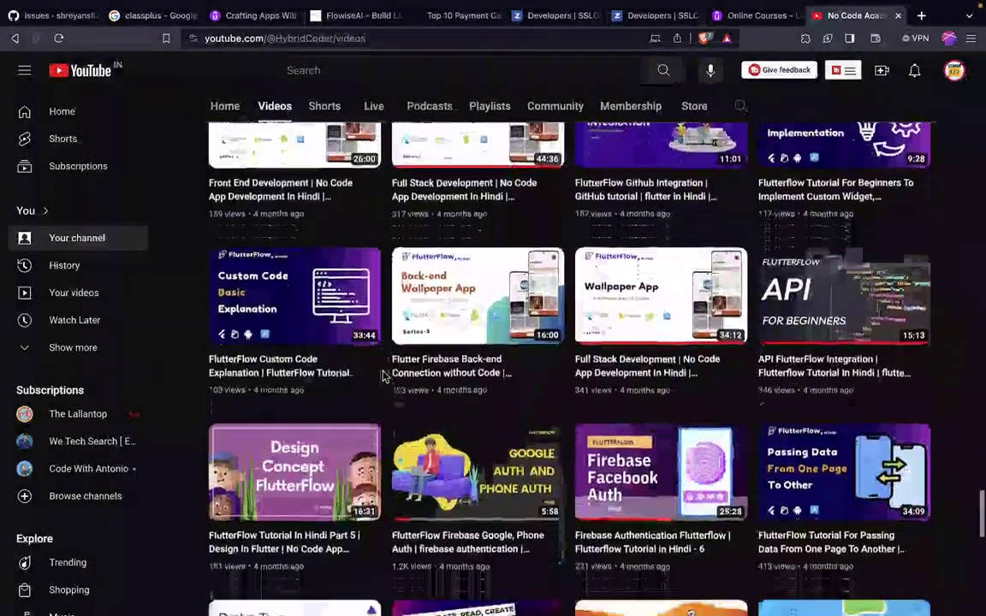
pyautogui.scroll(-3, 382, 377)
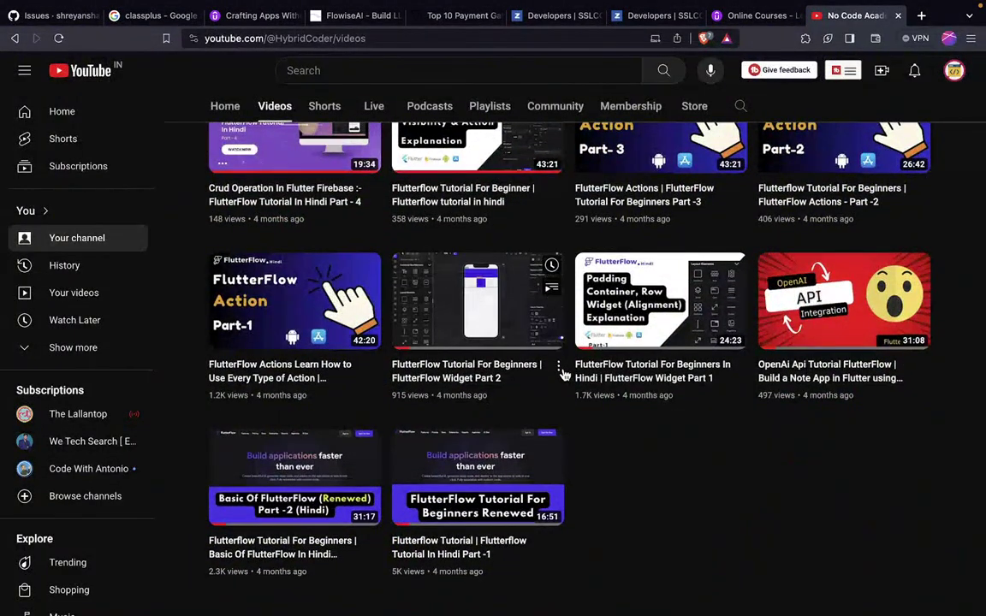
pyautogui.click(558, 369)
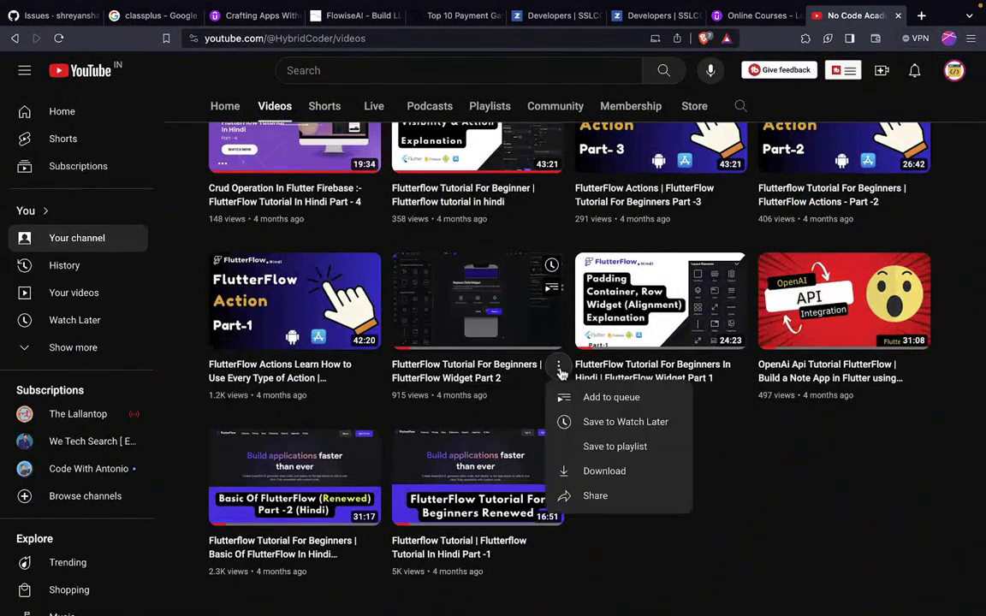
pyautogui.click(605, 499)
pyautogui.click(624, 411)
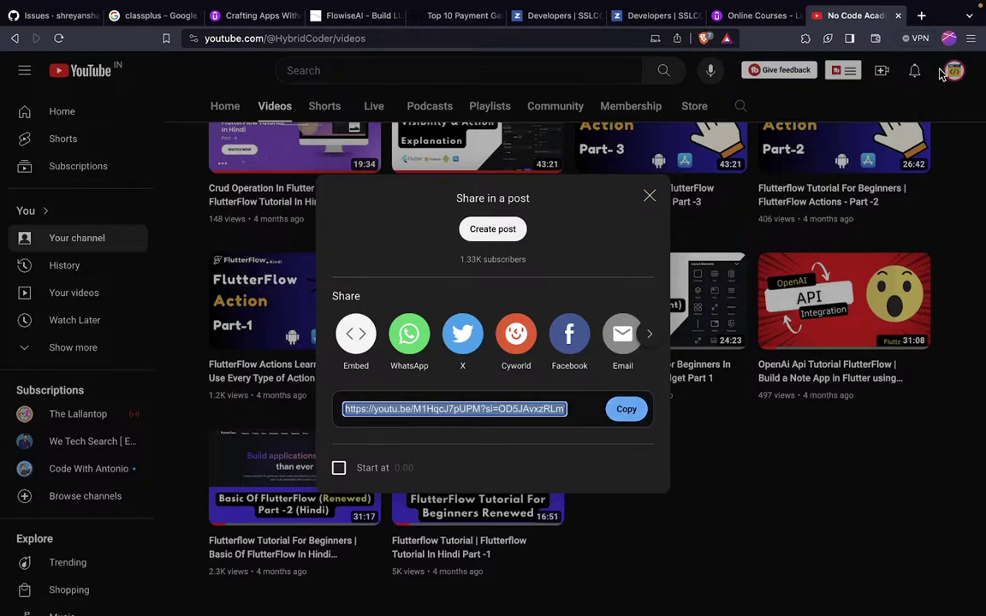
pyautogui.middleClick(818, 15)
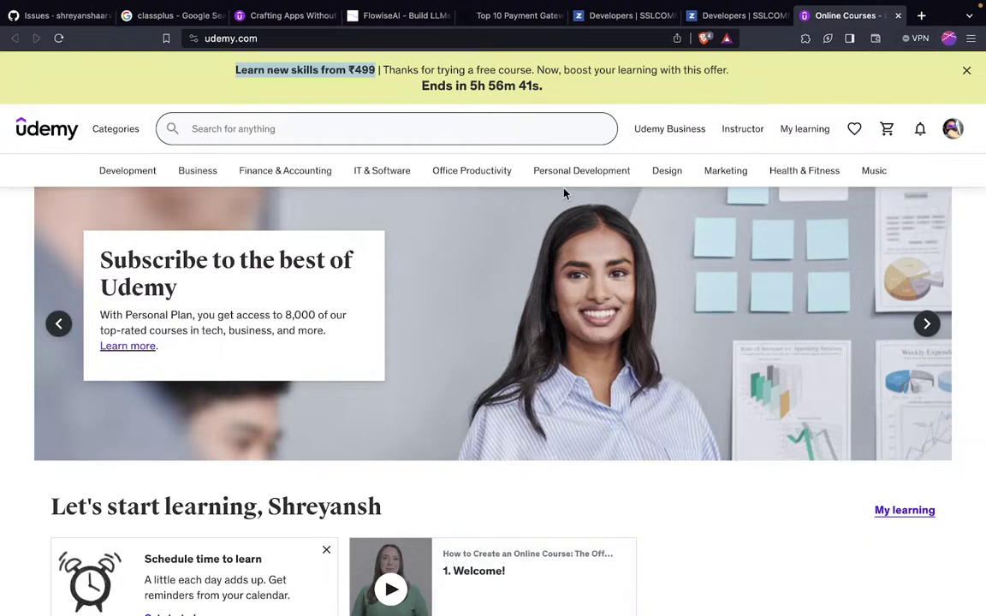
# Open the issues list of the no_code_academy repository on GitHub and select the page's web address.
pyautogui.click(551, 36)
pyautogui.write('git')
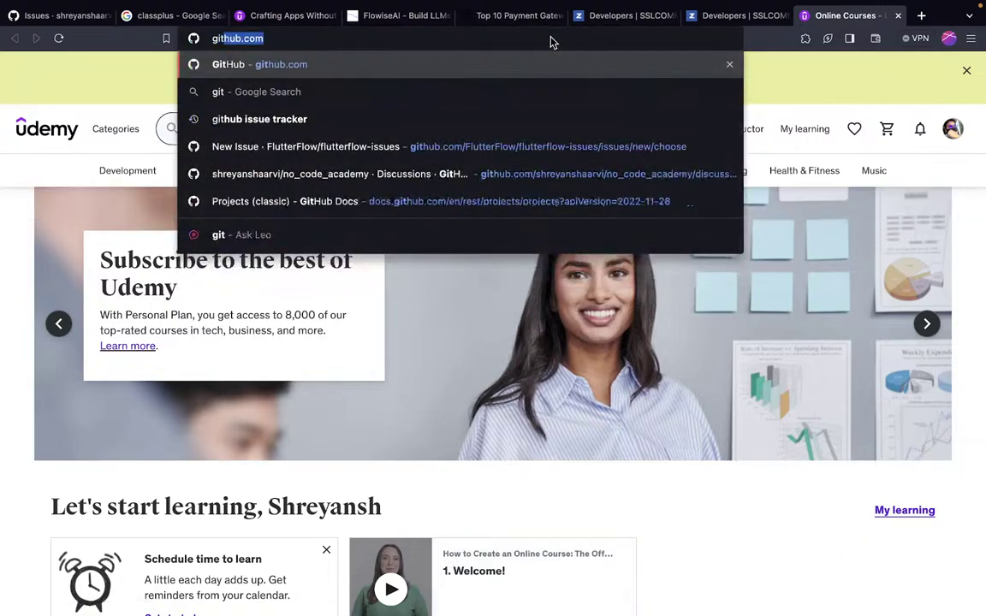
pyautogui.click(427, 177)
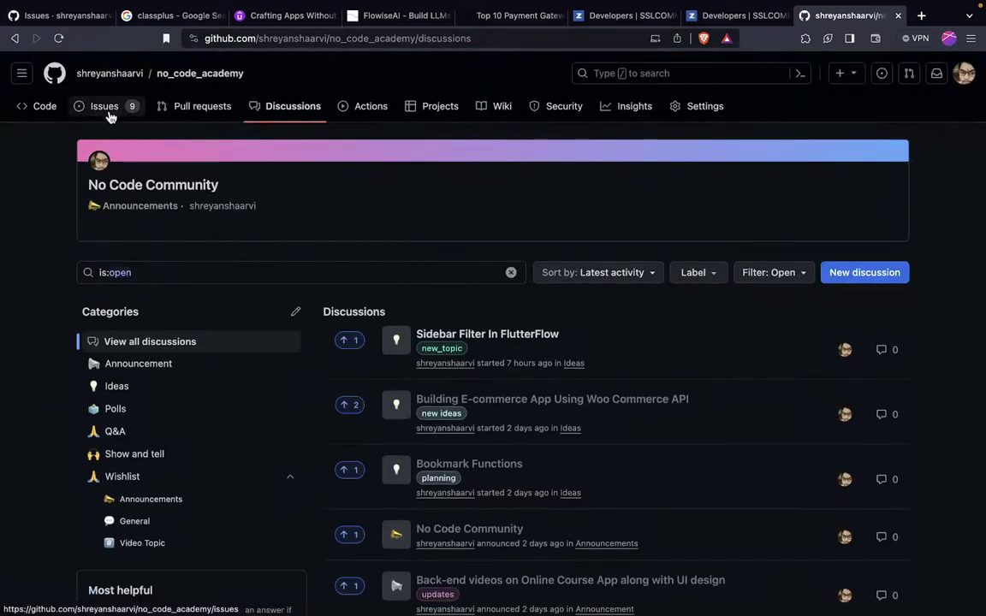
pyautogui.click(83, 114)
pyautogui.click(359, 39)
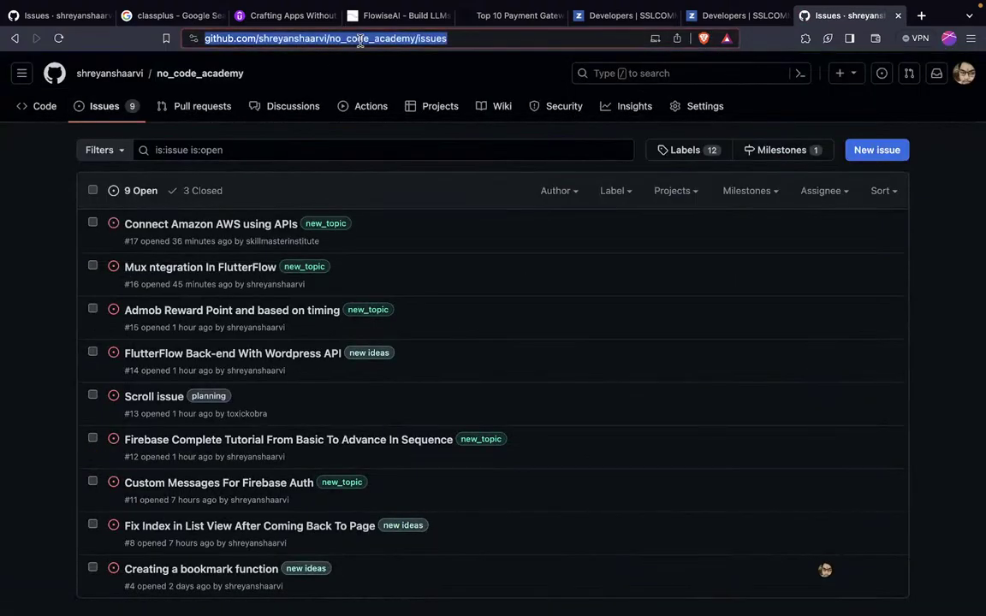
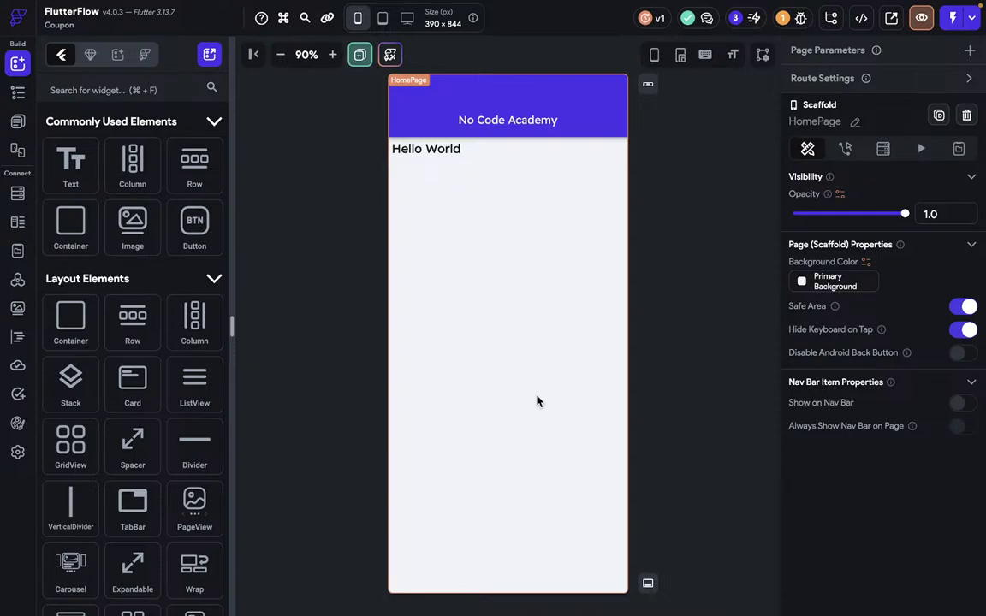
pyautogui.hotkey('ctrl', 'Left')
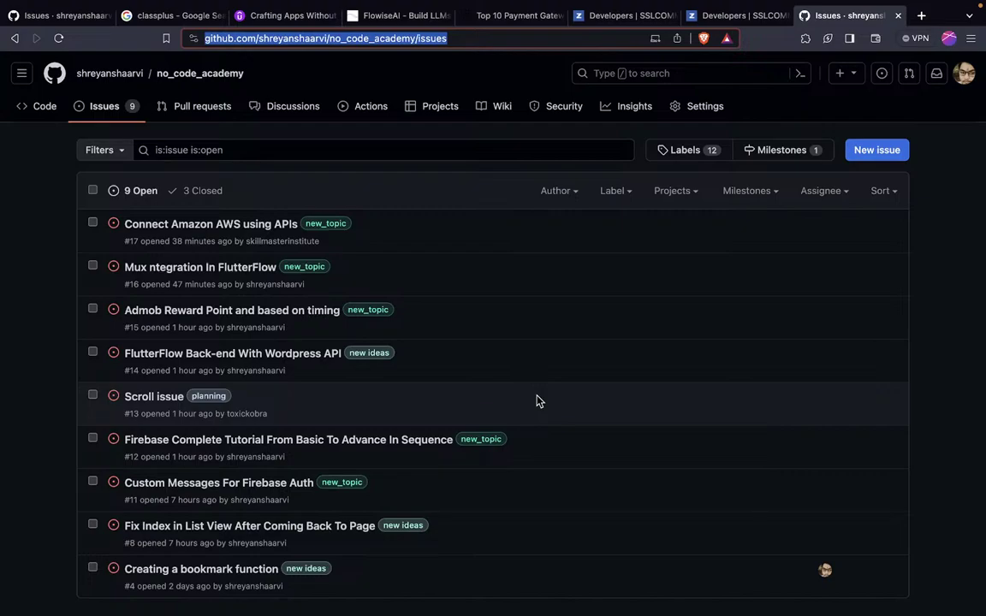
pyautogui.hotkey('ctrl', 'Right')
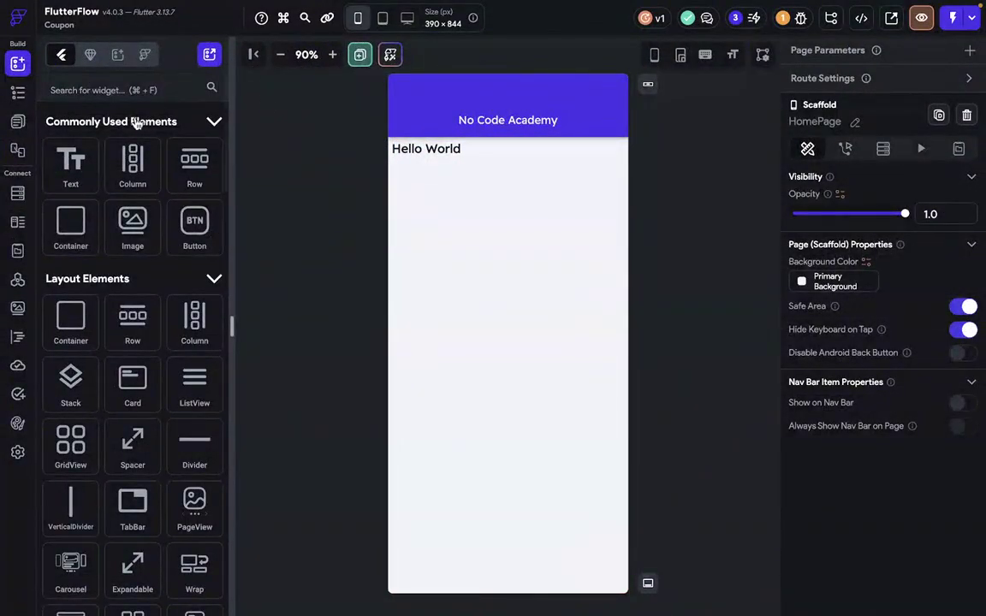
# Create a page named Auth1g from the Auth 1 template using its default theme.
pyautogui.click(360, 55)
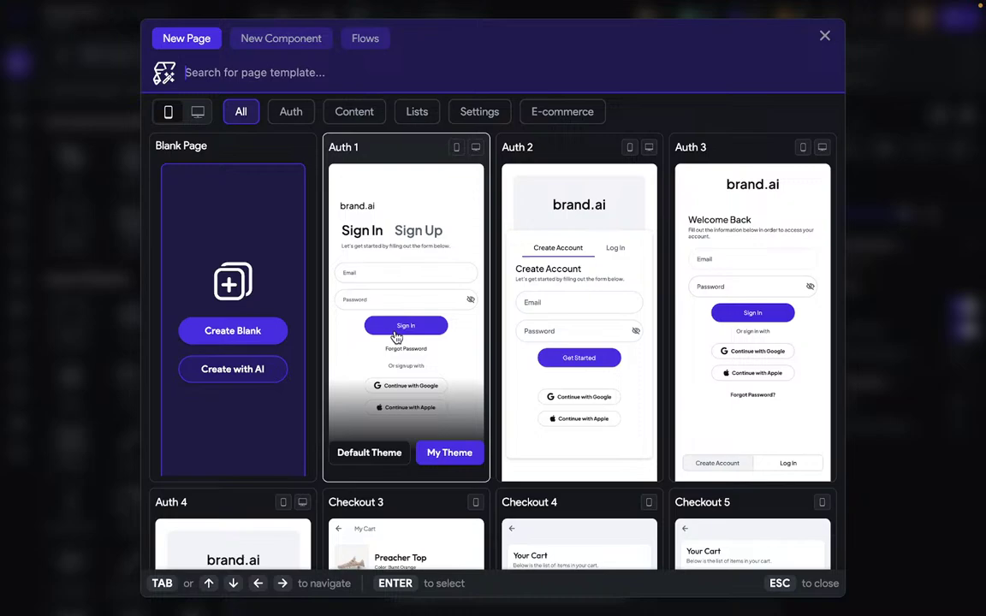
pyautogui.click(396, 339)
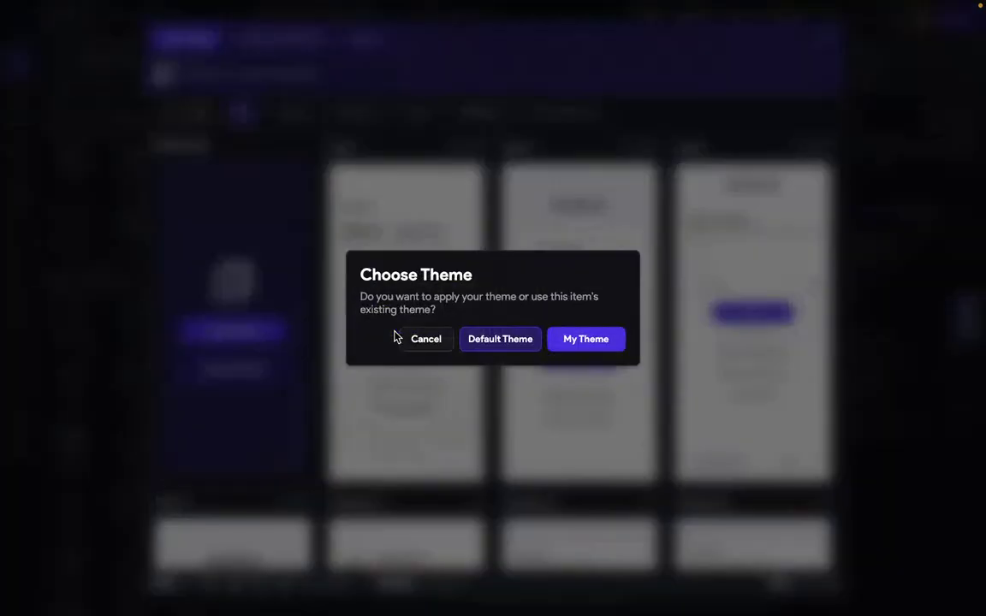
pyautogui.click(497, 344)
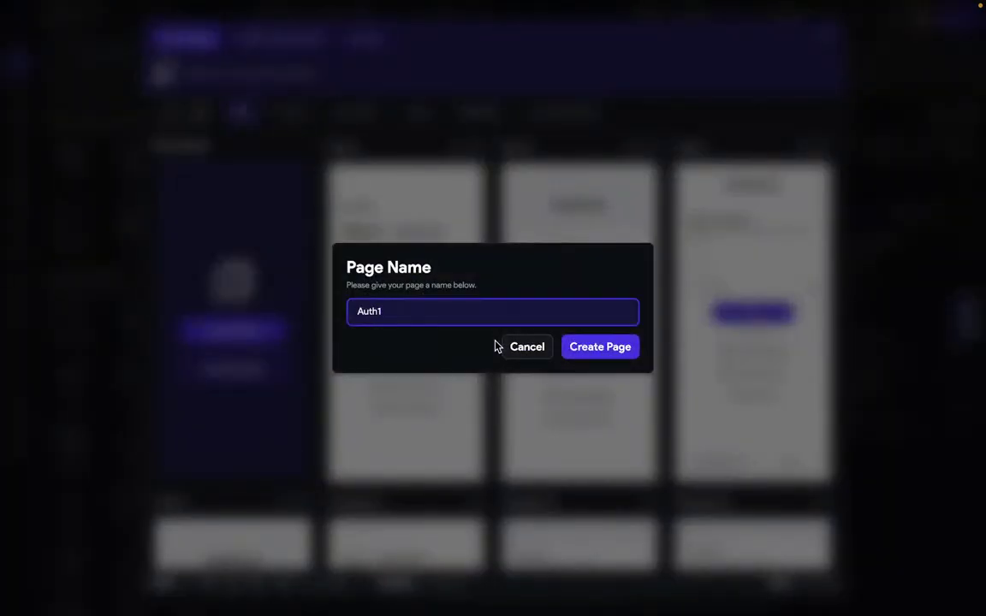
pyautogui.click(582, 351)
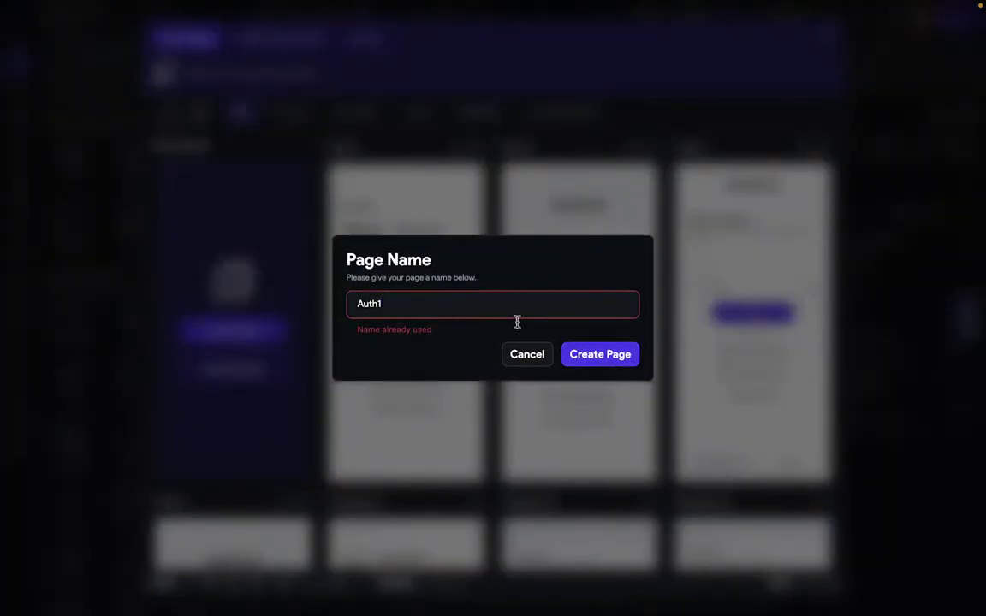
pyautogui.click(486, 308)
pyautogui.write('g')
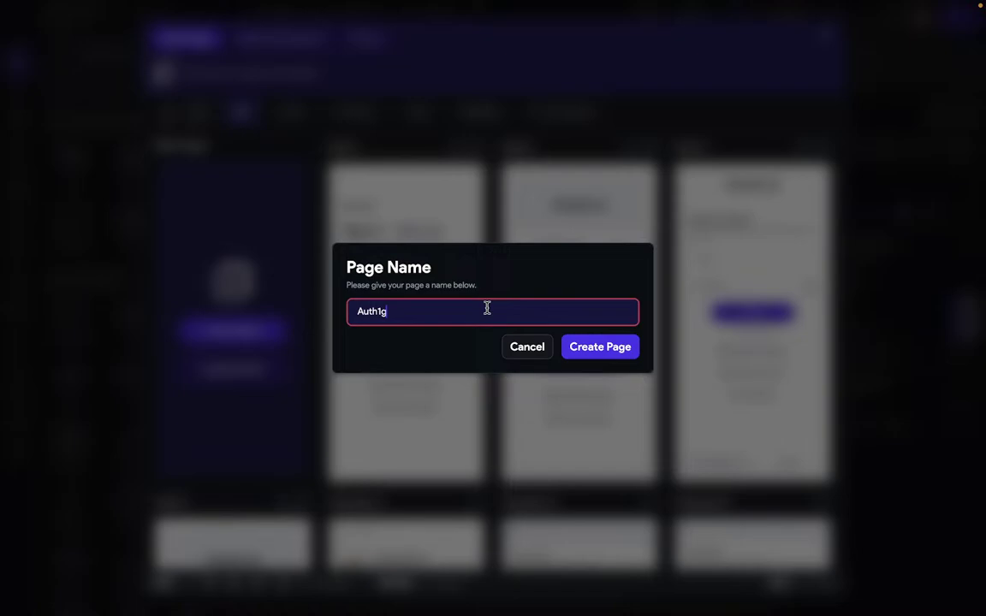
pyautogui.click(608, 353)
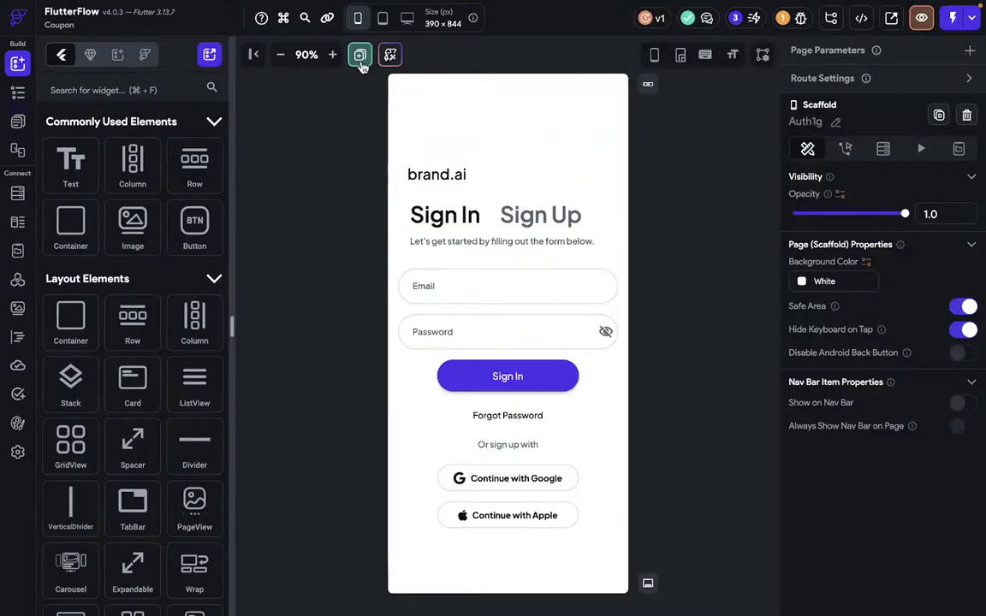
# Give the Hello World text on the HomePage an On Tap action that navigates to the Auth1g page.
pyautogui.click(17, 123)
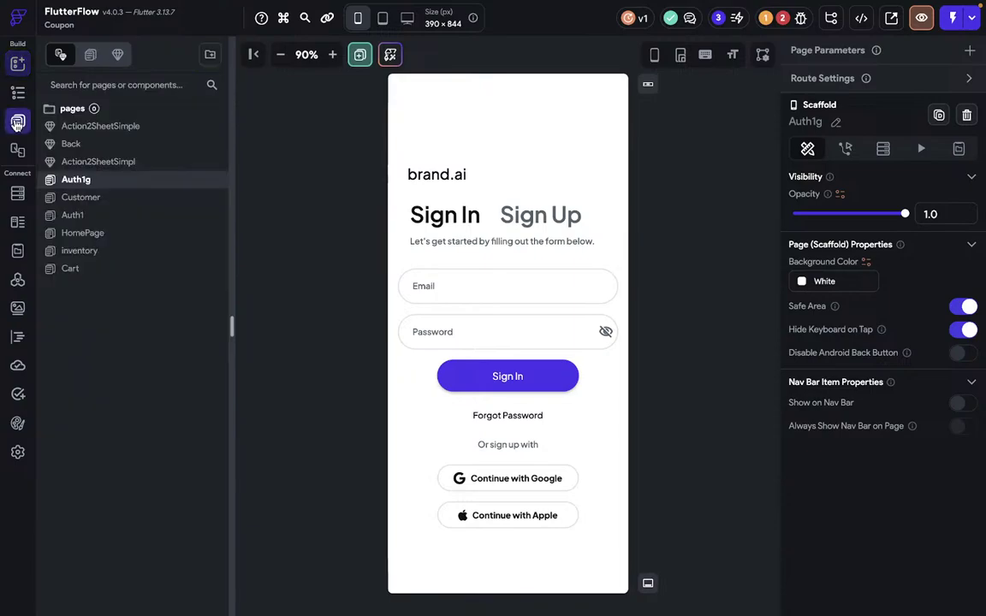
pyautogui.click(97, 235)
pyautogui.click(432, 150)
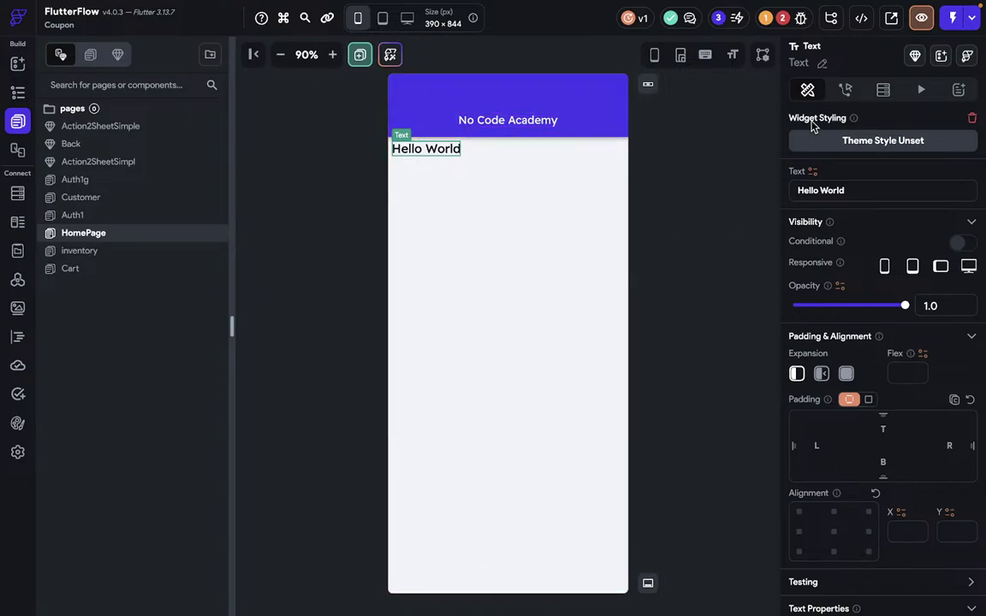
pyautogui.click(844, 92)
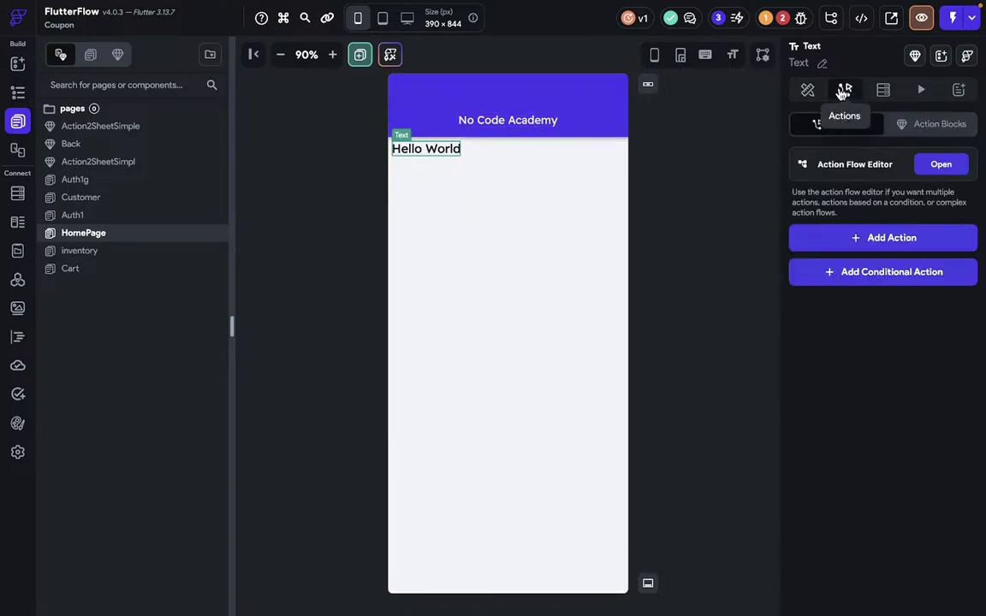
pyautogui.click(847, 237)
pyautogui.click(838, 345)
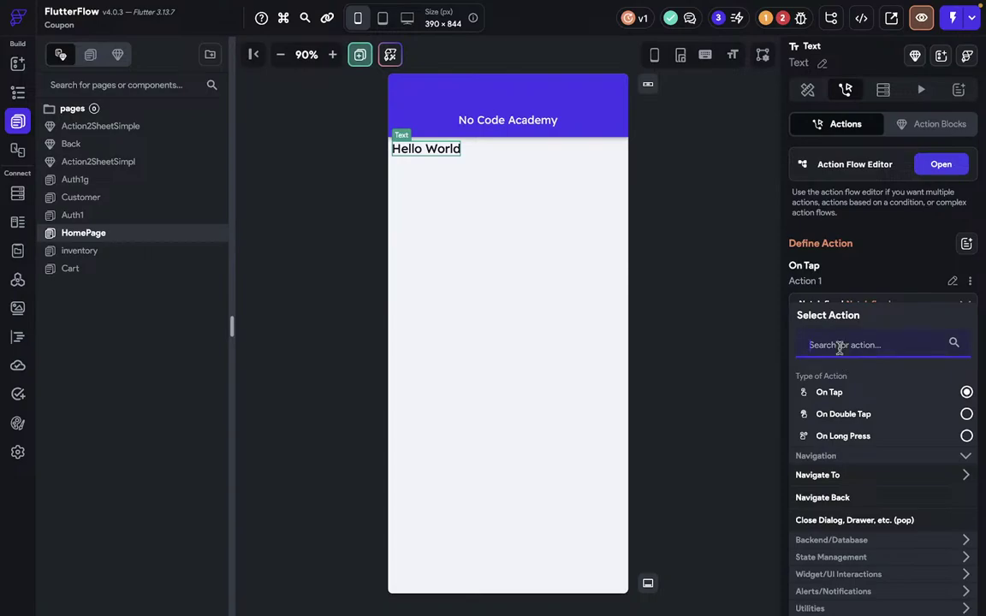
pyautogui.write('navi')
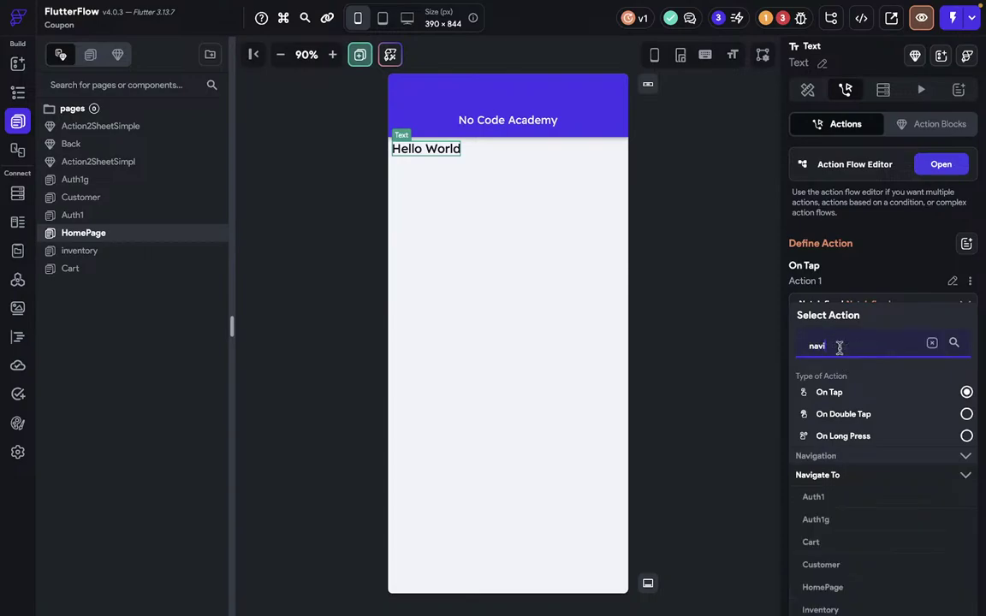
pyautogui.write('gatie')
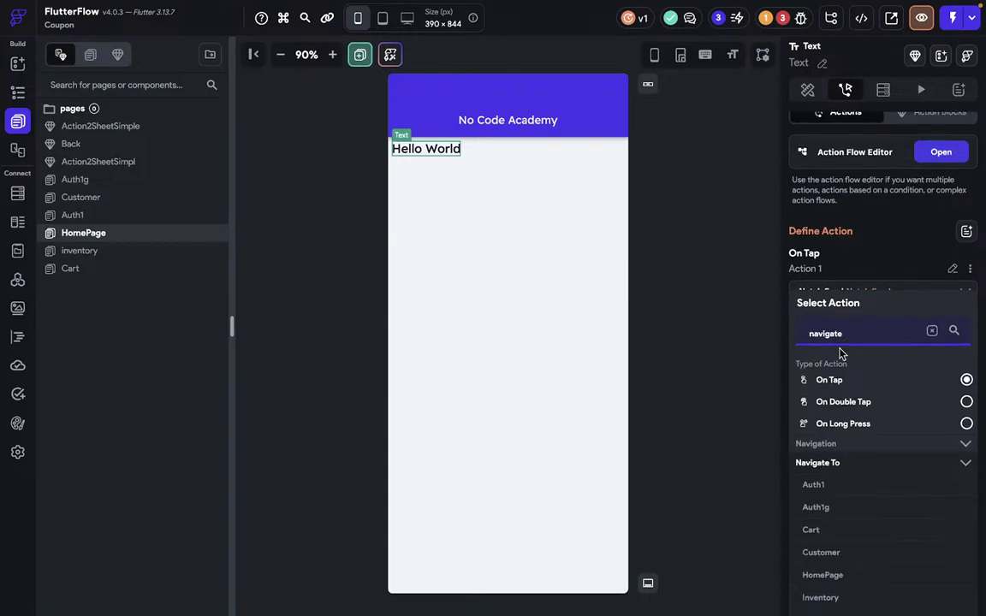
pyautogui.scroll(-1, 841, 351)
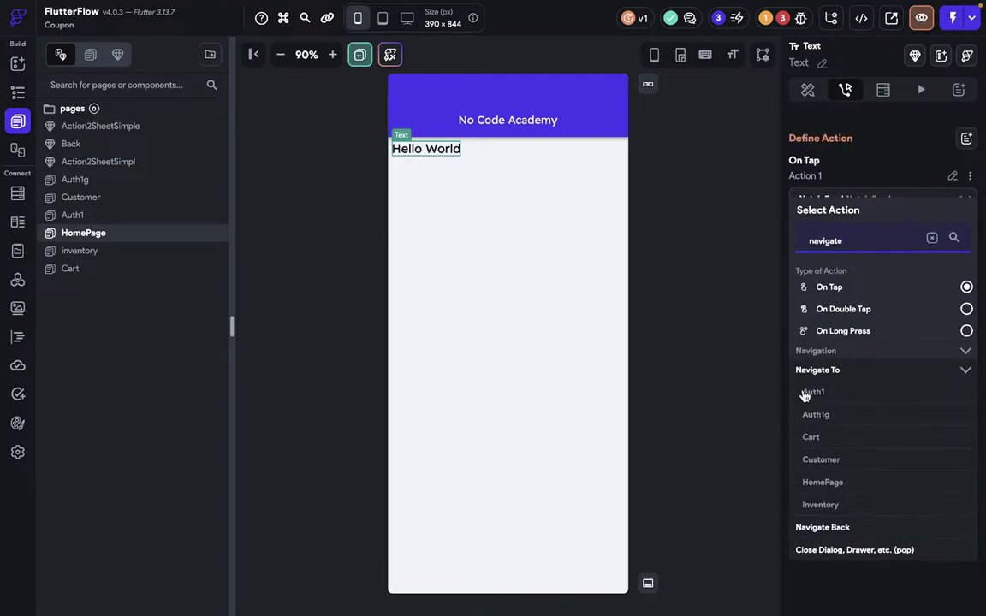
pyautogui.click(811, 414)
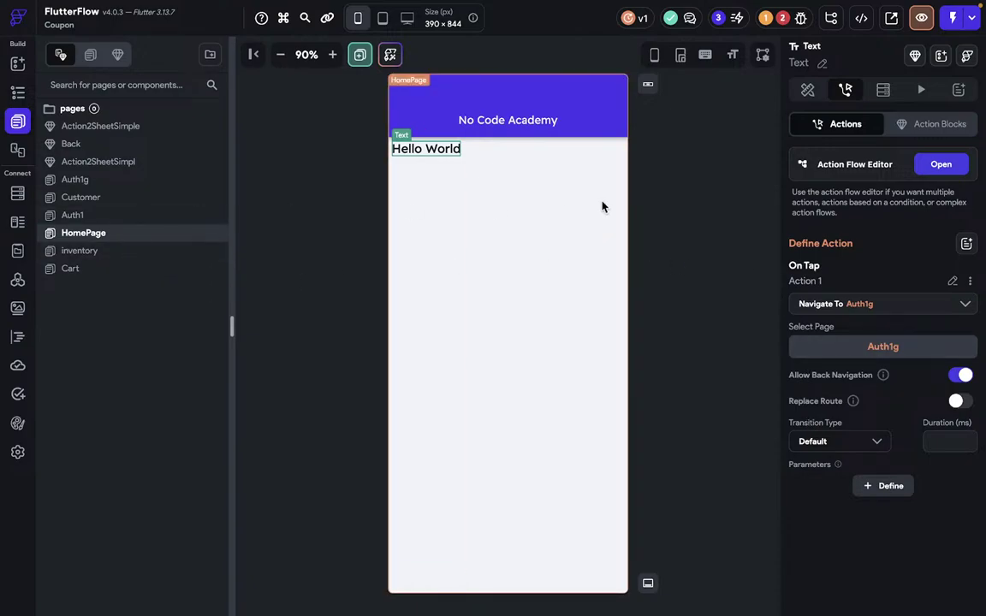
# Preview the HomePage in the app preview and return to the project editor.
pyautogui.click(921, 18)
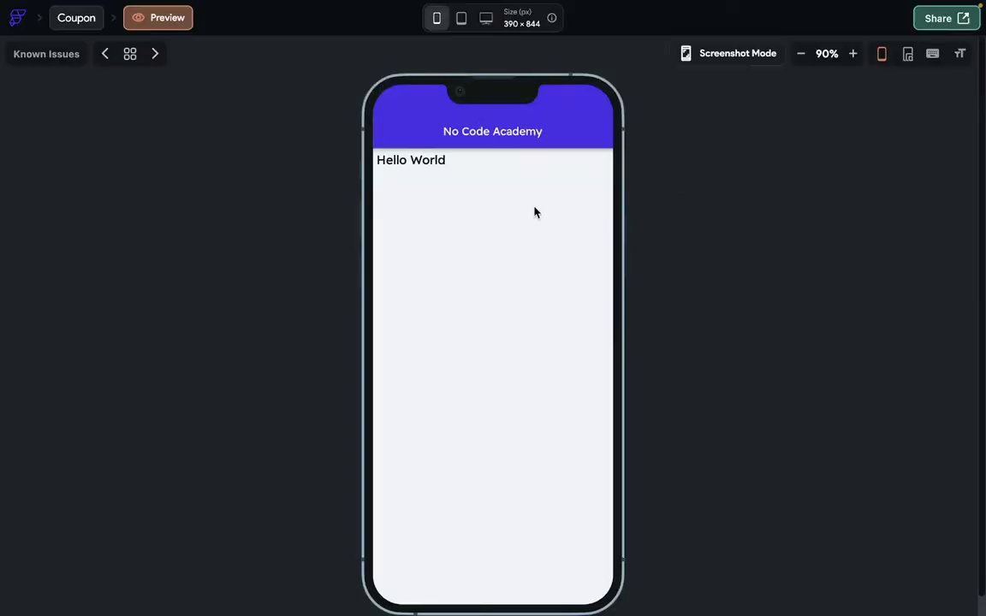
pyautogui.click(96, 24)
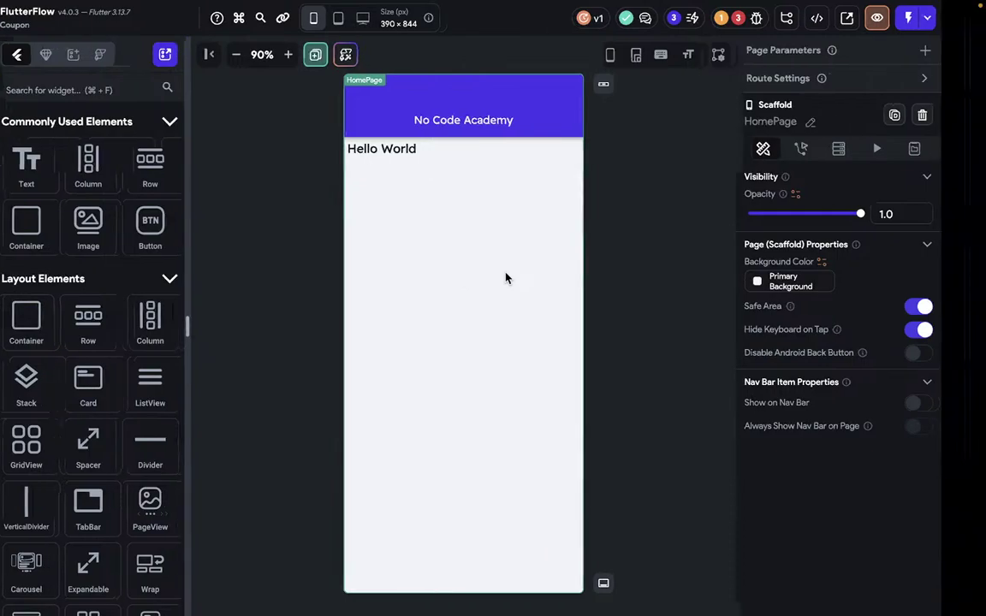
pyautogui.hotkey('ctrl', 'Right')
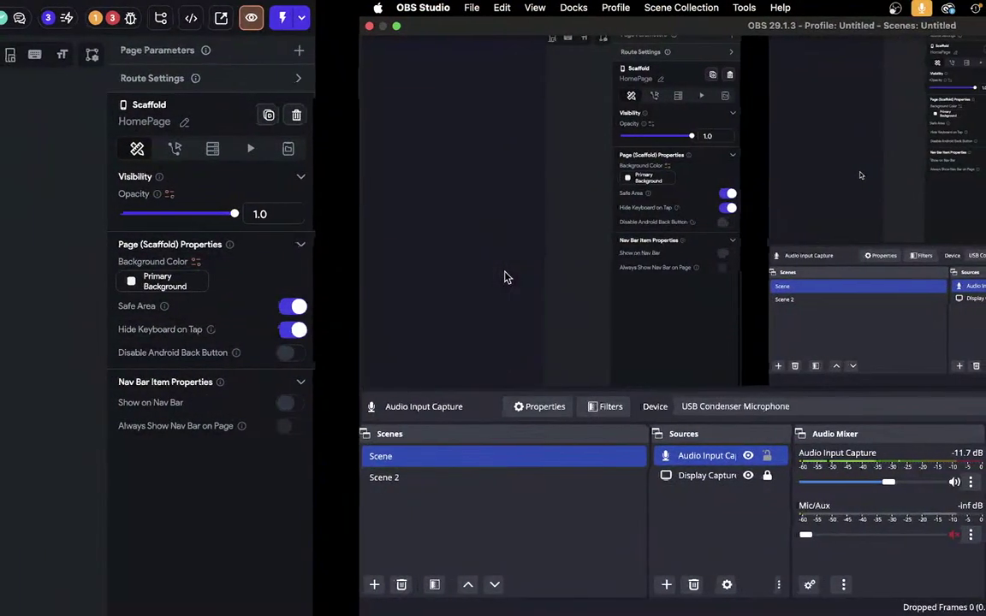
pyautogui.hotkey('ctrl', 'Left')
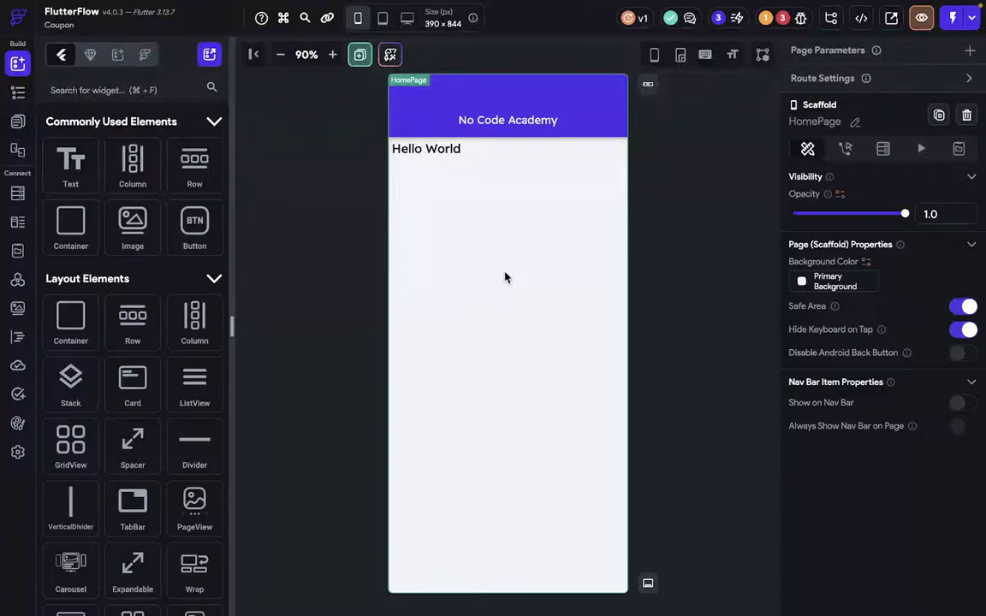
pyautogui.hotkey('ctrl', 'Left')
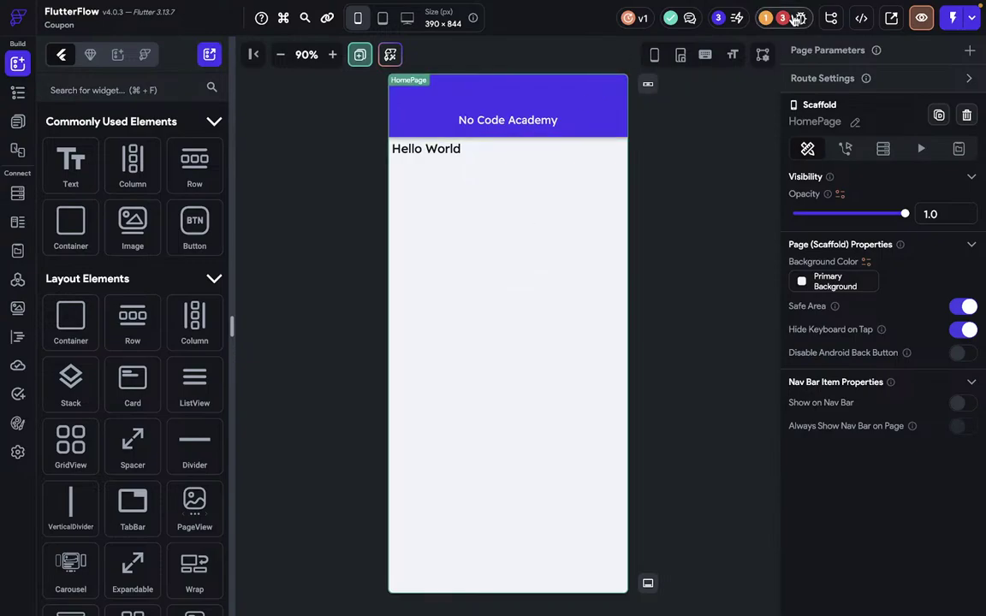
# From the project's issues, find the undefined On Tap action of the Hello World text and delete it.
pyautogui.click(773, 17)
pyautogui.click(704, 113)
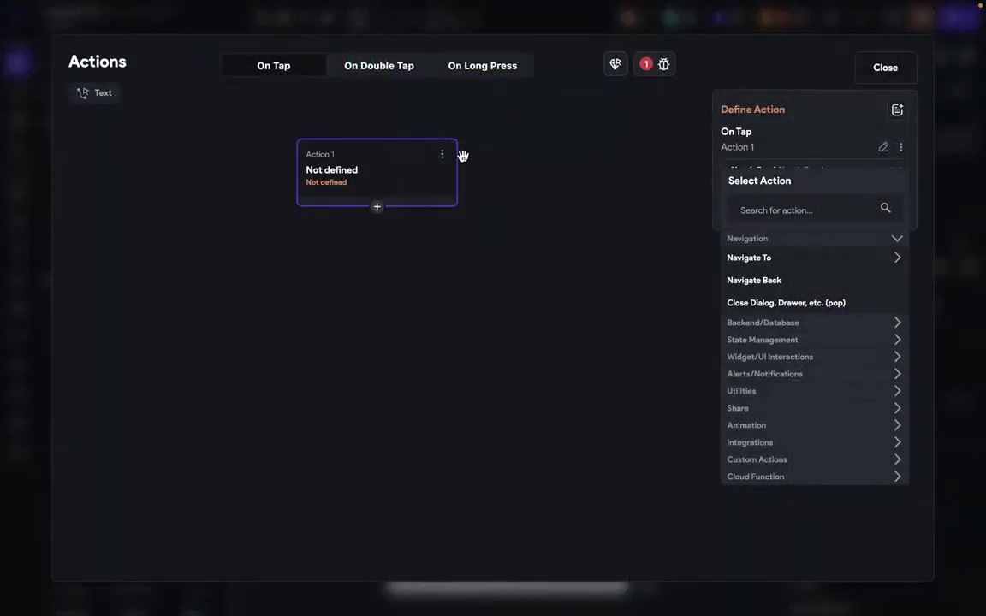
pyautogui.click(441, 155)
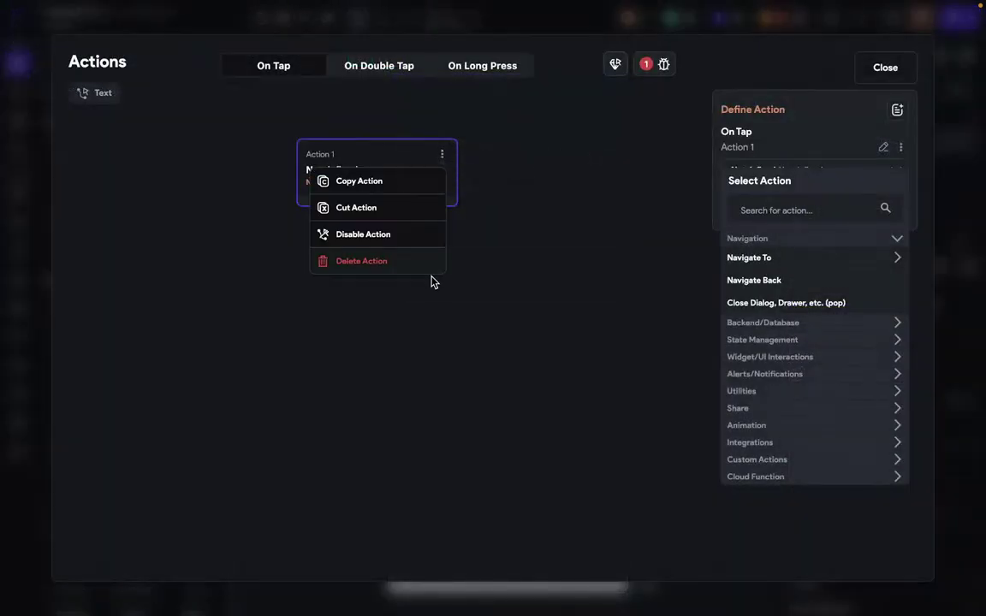
pyautogui.click(427, 262)
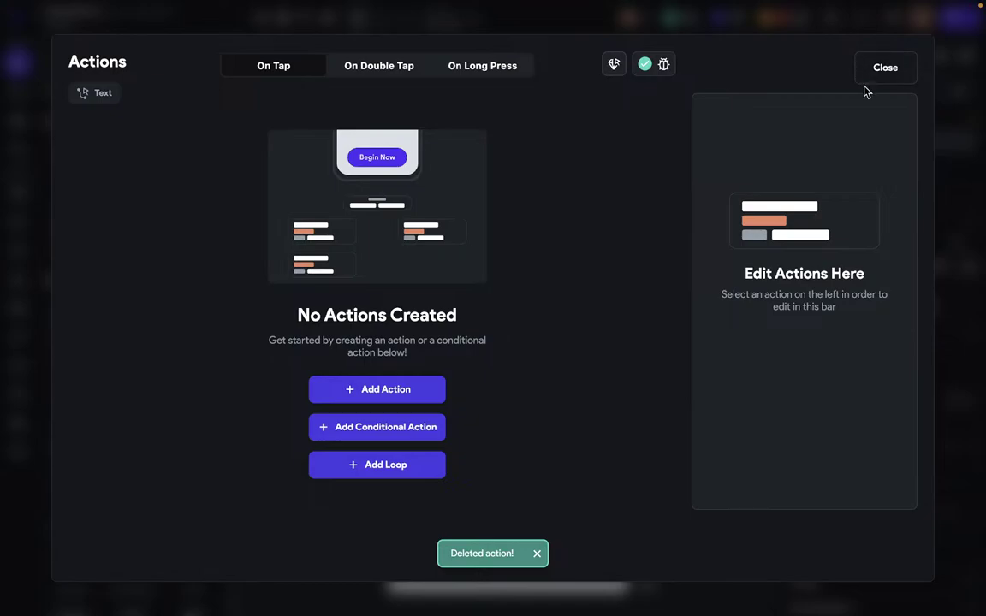
pyautogui.click(866, 77)
# Go to the SignIn property override error and delete the SignIn column and the remaining content from the Auth1g page.
pyautogui.click(787, 20)
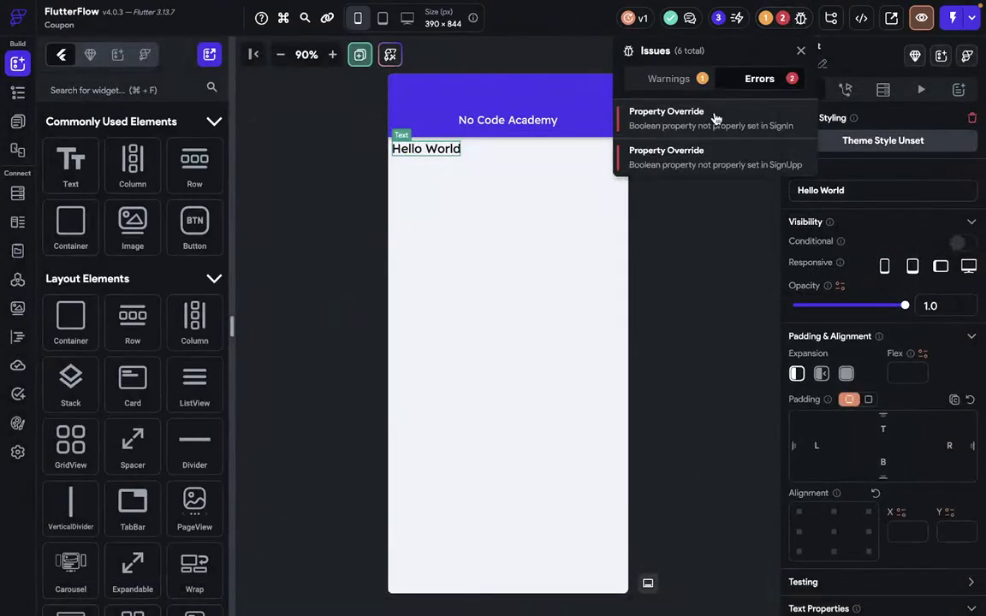
pyautogui.click(712, 115)
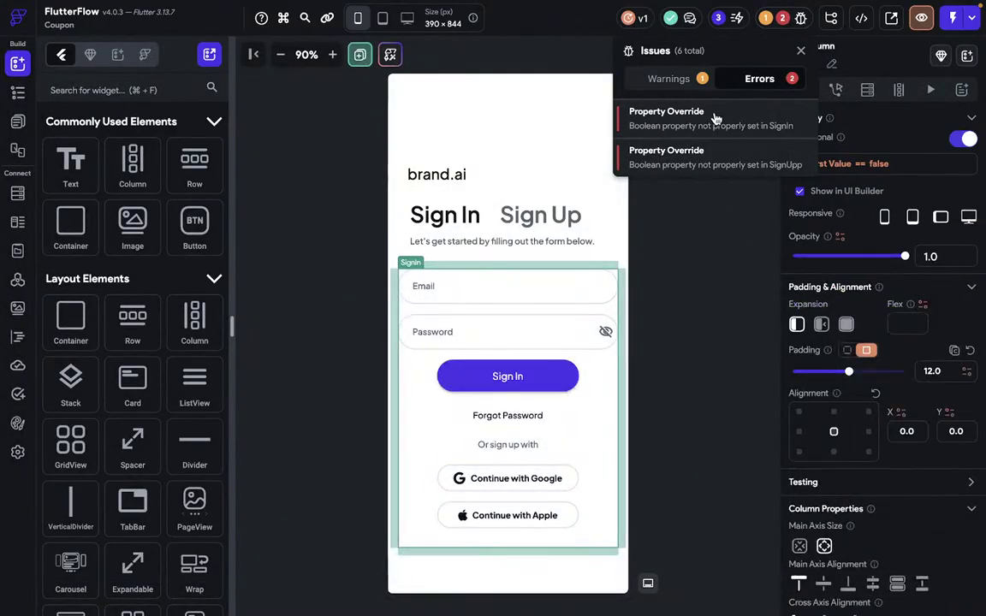
pyautogui.click(578, 306)
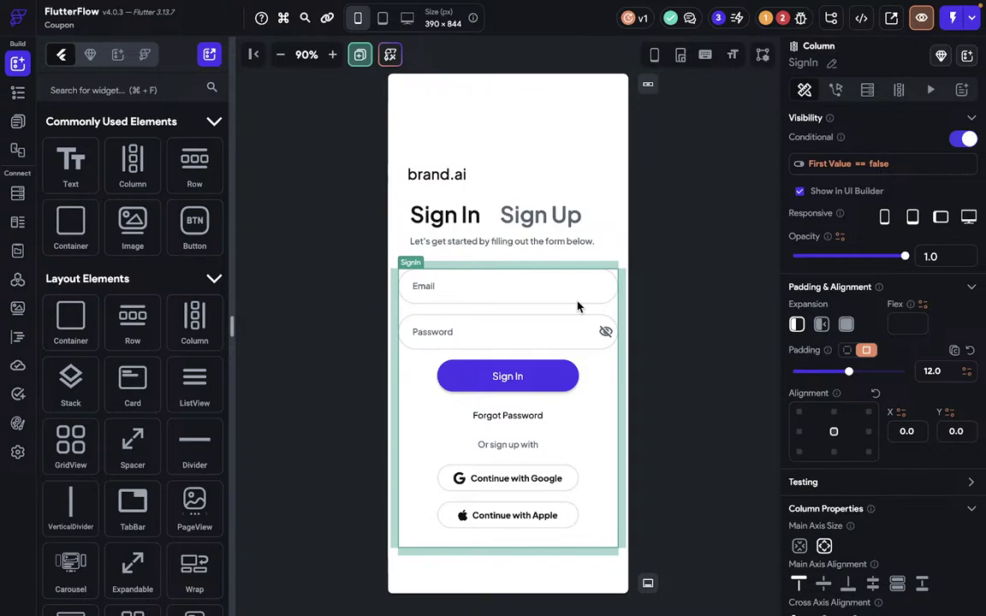
pyautogui.press('Escape')
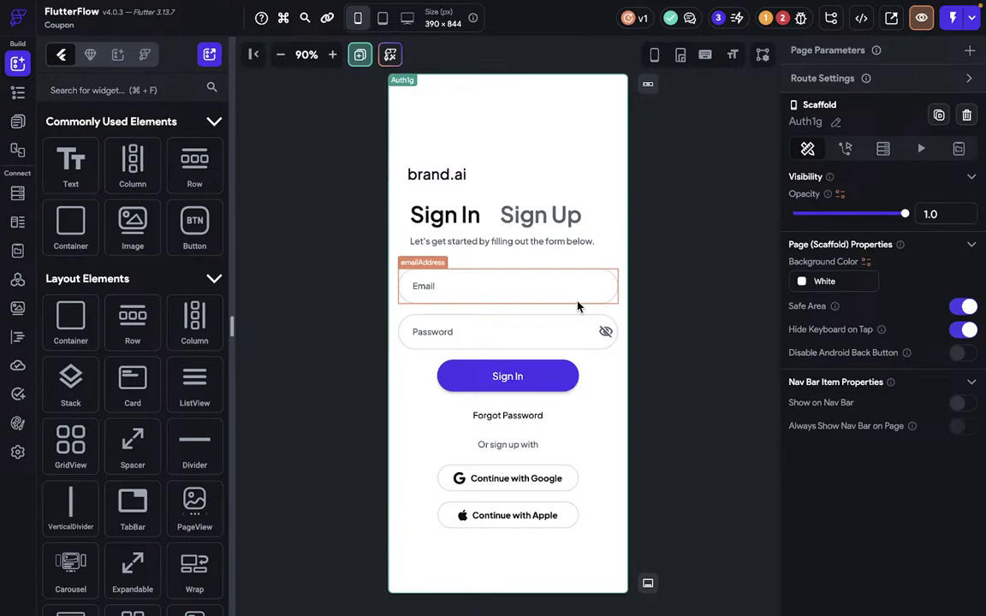
pyautogui.press('BackSpace')
pyautogui.click(590, 368)
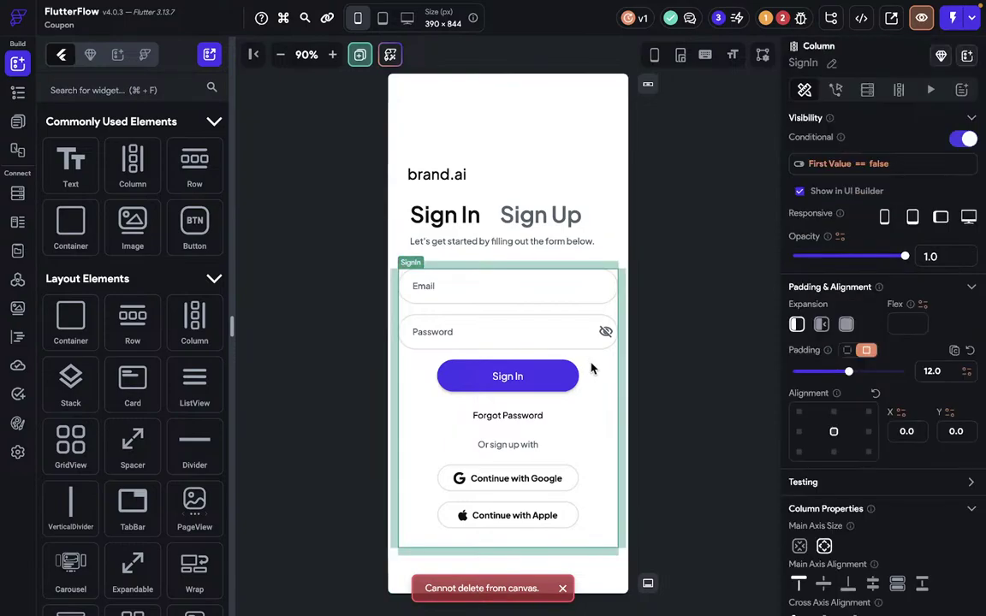
pyautogui.press('super+BackSpace')
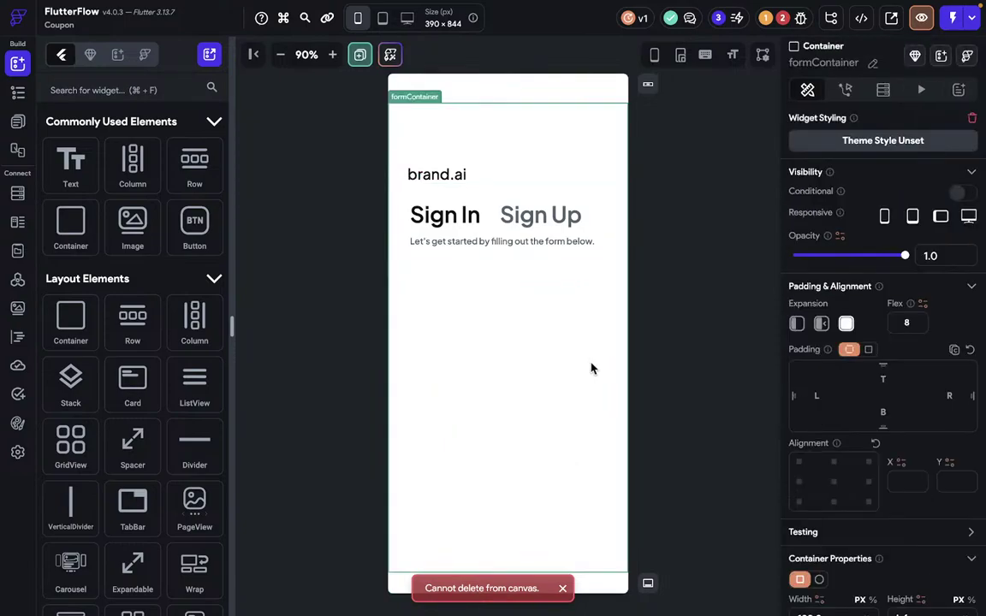
pyautogui.click(638, 347)
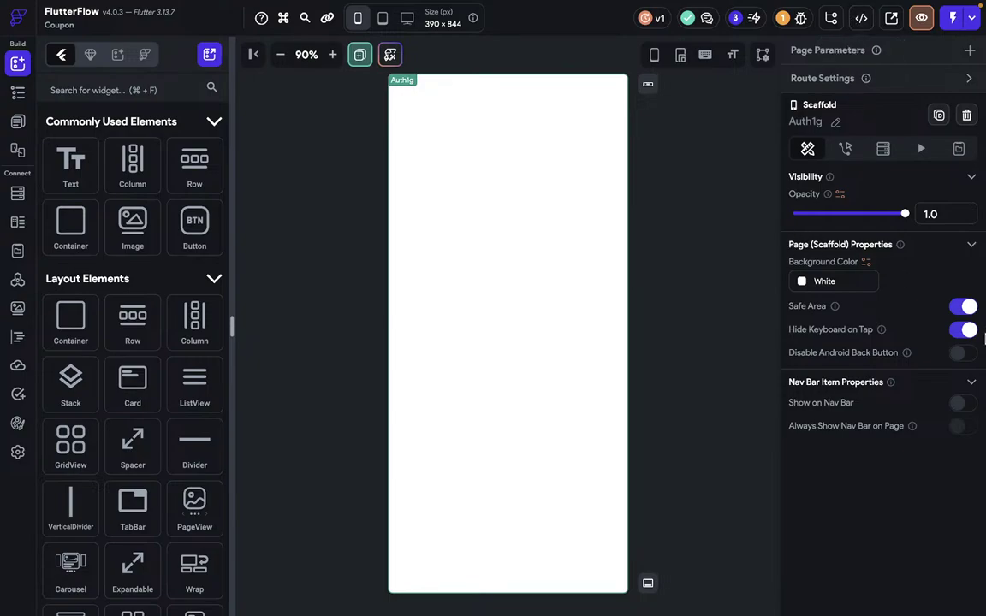
# Connect the iPad as a separate display through the system's screen mirroring, and collapse its display options.
pyautogui.moveTo(597, 5)
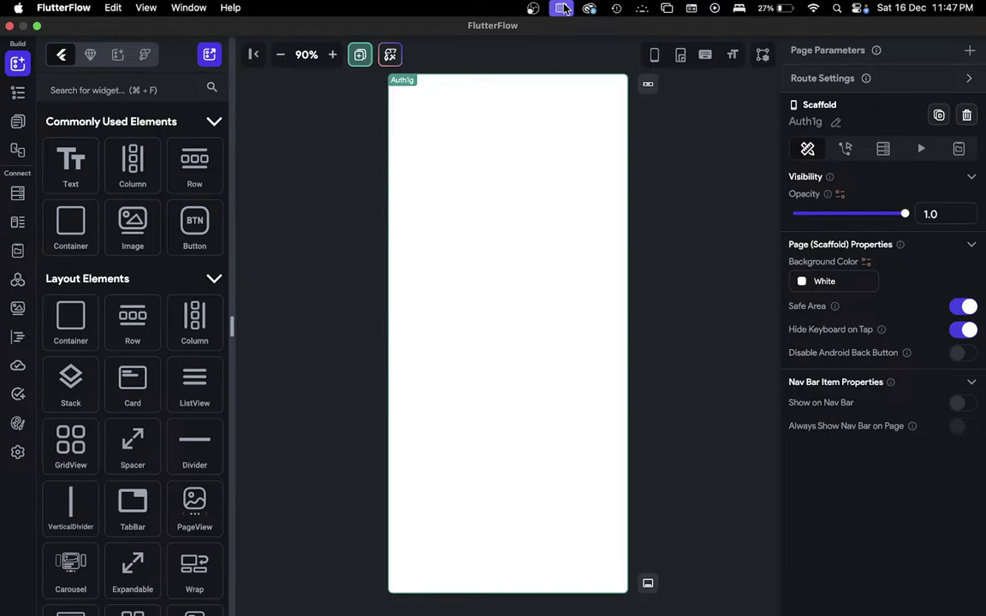
pyautogui.click(666, 8)
pyautogui.moveTo(691, 8)
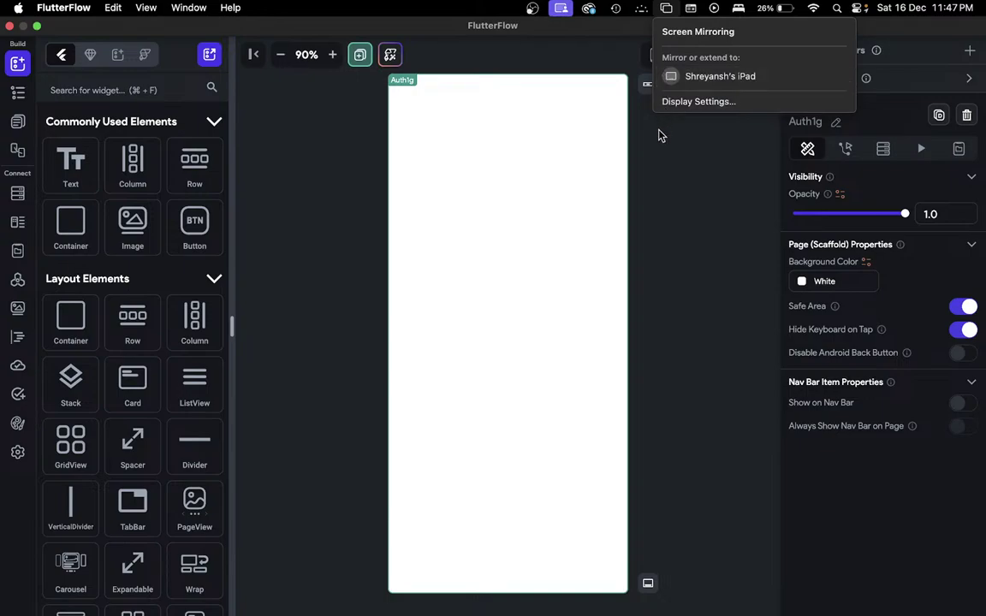
pyautogui.click(673, 85)
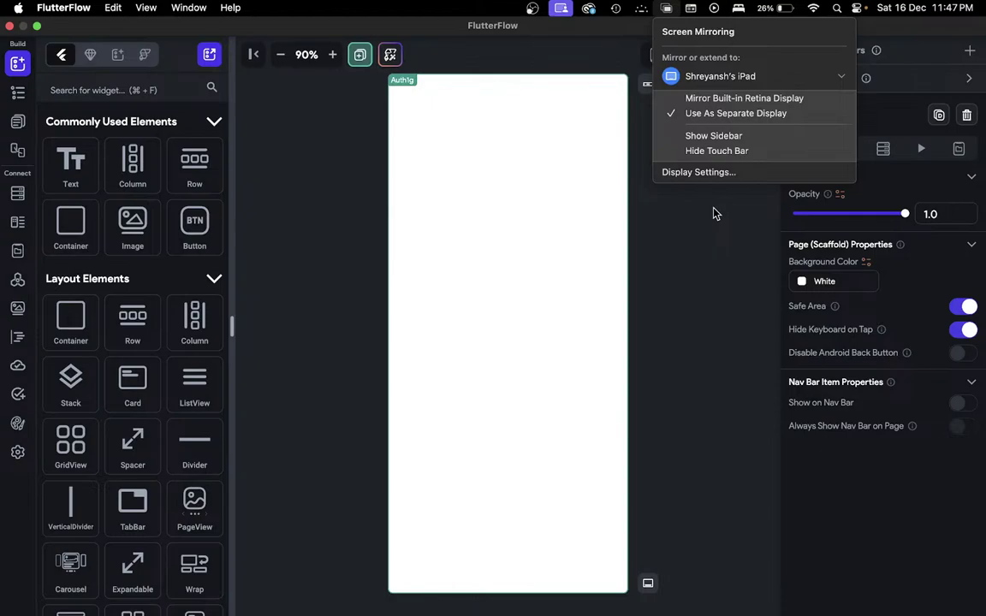
pyautogui.click(693, 77)
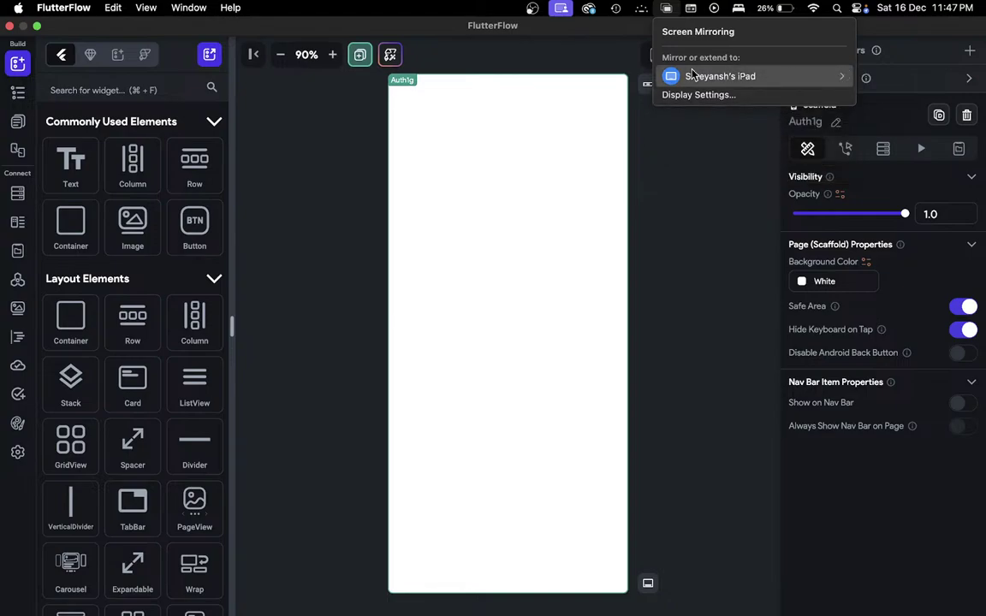
pyautogui.click(725, 201)
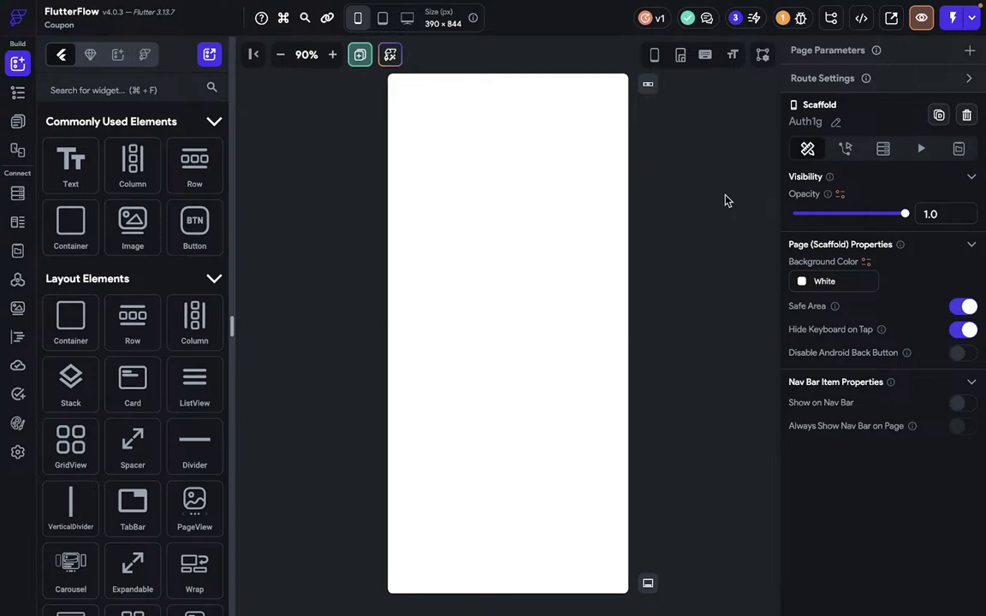
pyautogui.hotkey('ctrl', 'Right')
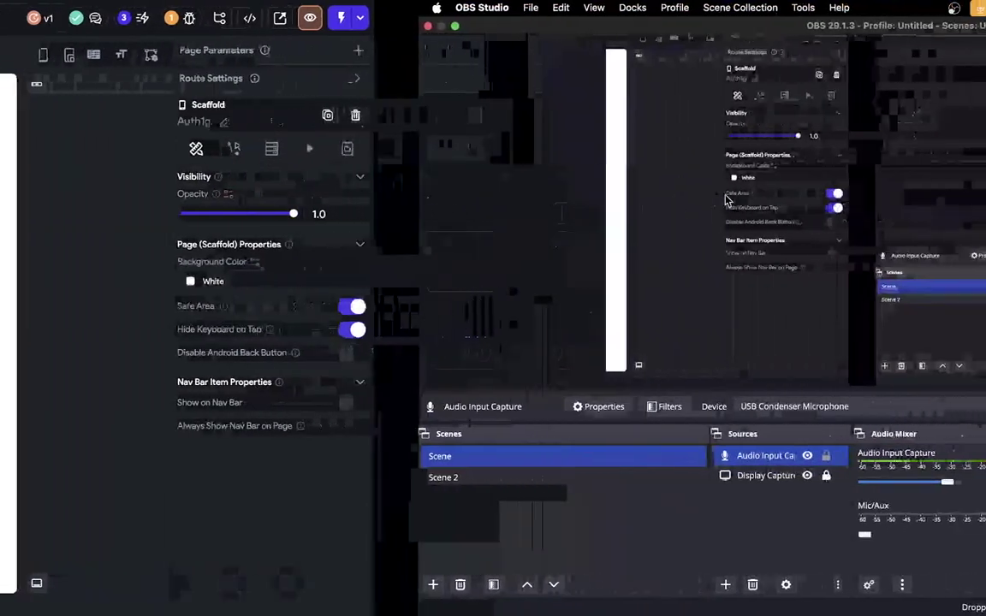
pyautogui.hotkey('ctrl', 'Left')
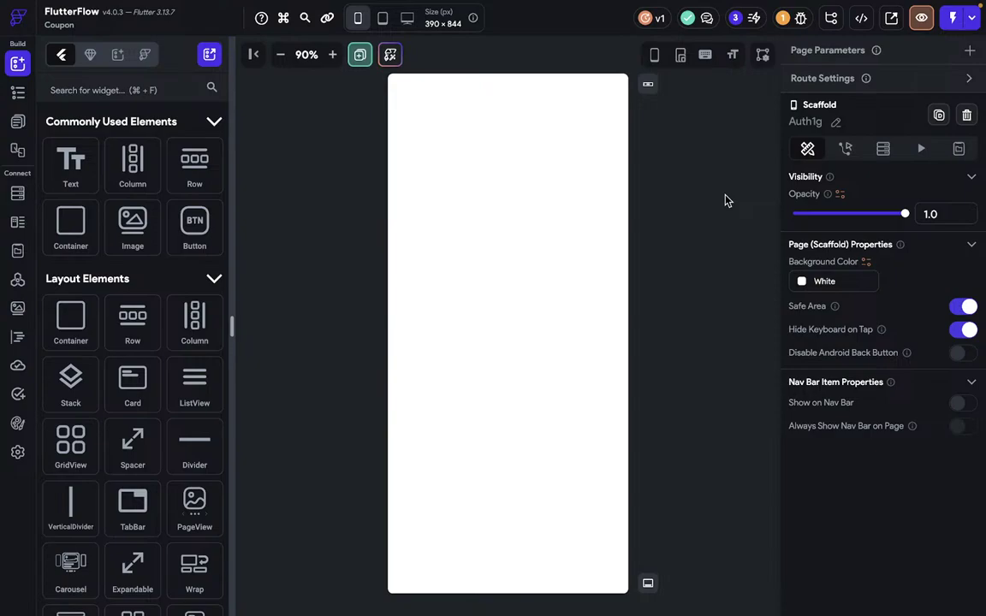
pyautogui.hotkey('ctrl', 'Right')
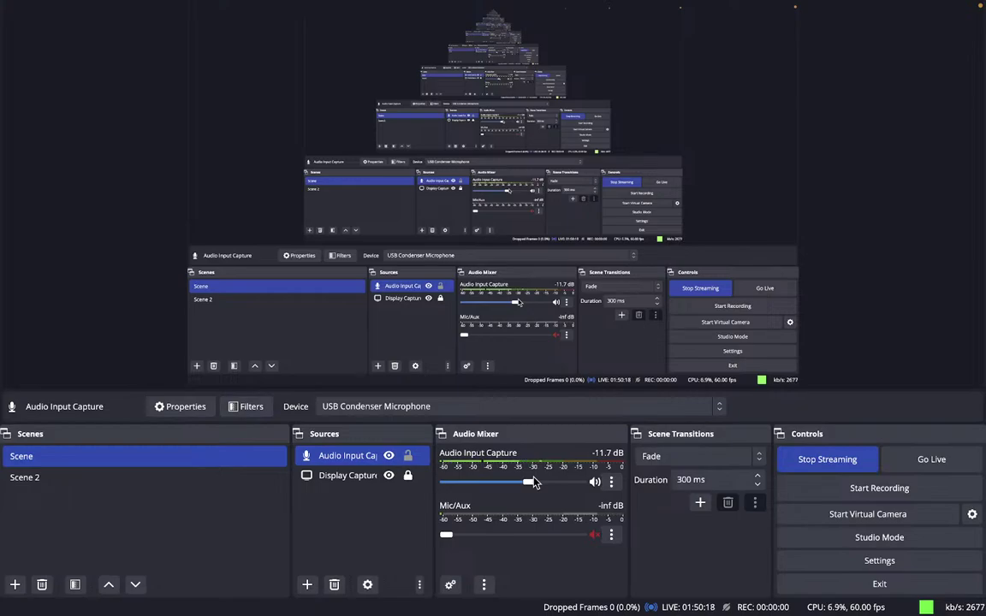
pyautogui.hotkey('ctrl', 'Left')
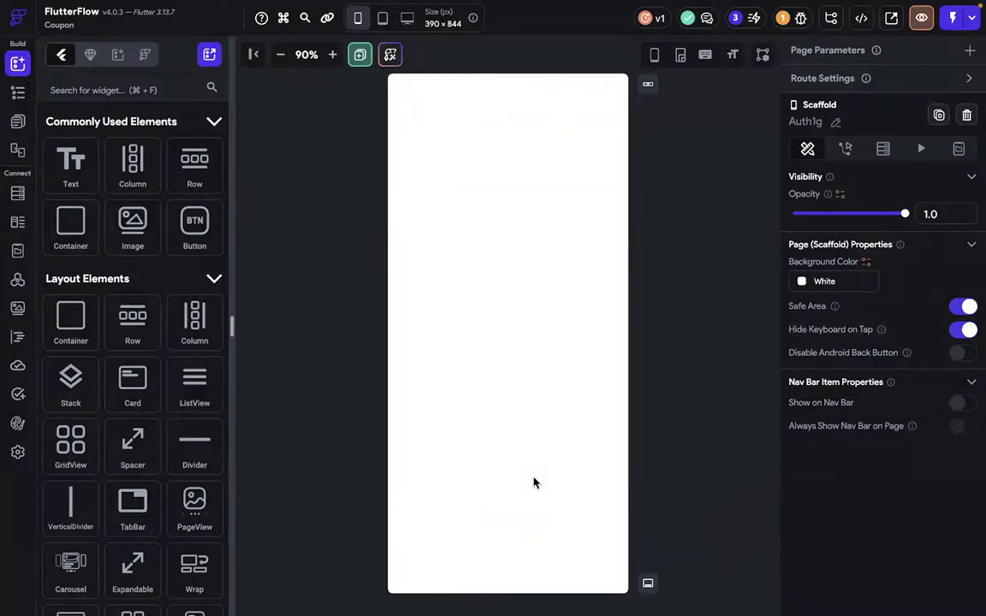
# Switch to OBS Studio, raise the Audio Input Capture level to -1.5 dB, and return to FlutterFlow.
pyautogui.moveTo(682, 6)
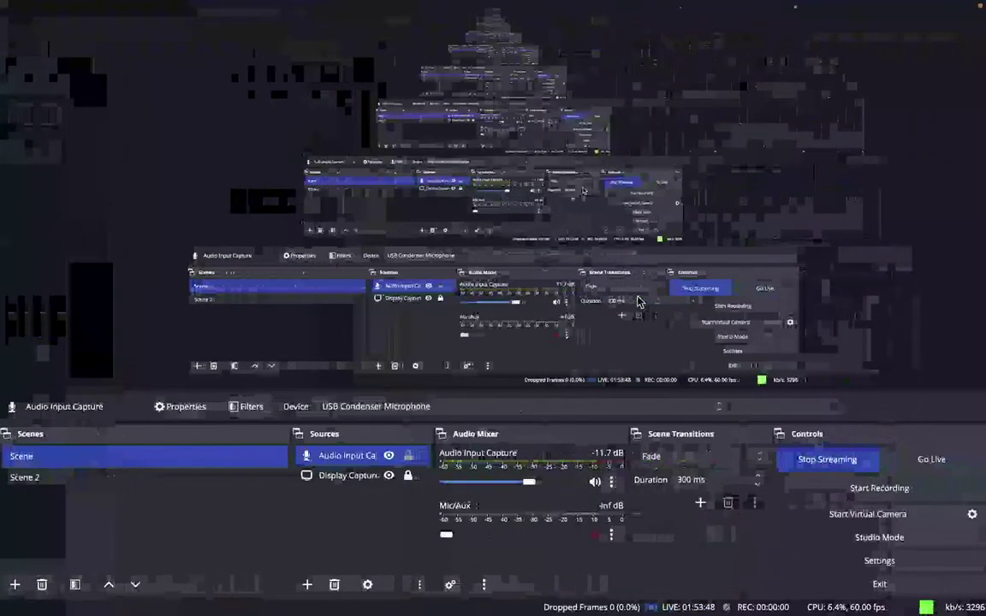
pyautogui.moveTo(529, 482); pyautogui.dragTo(569, 484)
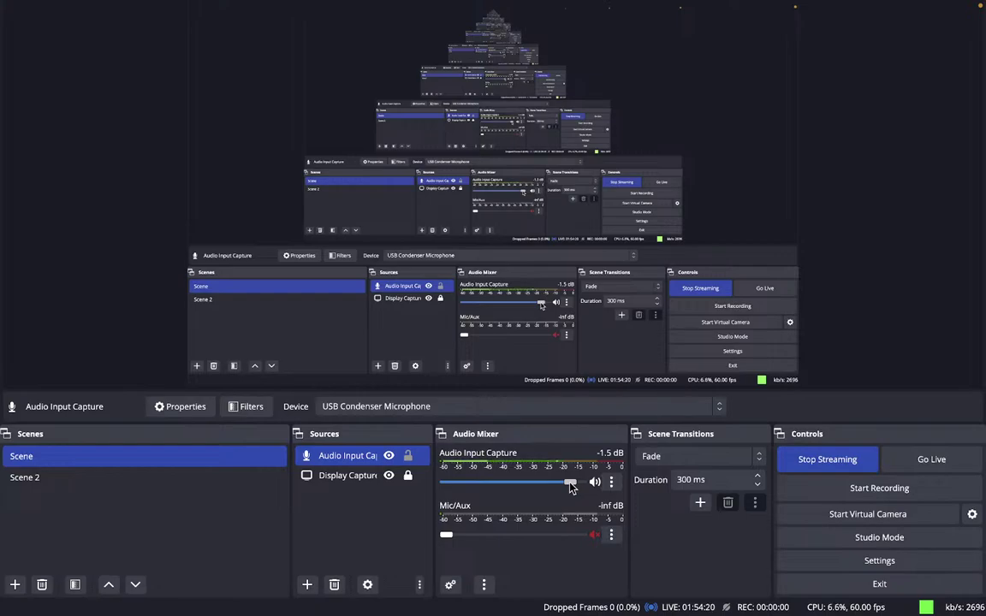
pyautogui.hotkey('ctrl', 'Left')
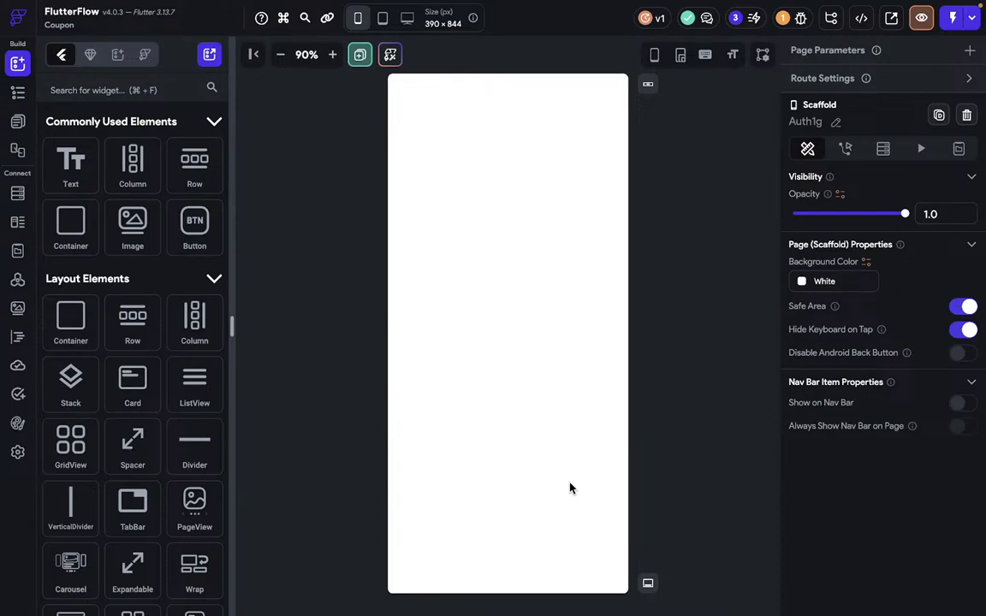
# Go back to OBS Studio and lower the Audio Input Capture level to -4.9 dB in the audio mixer.
pyautogui.hscroll(3, 570, 489)
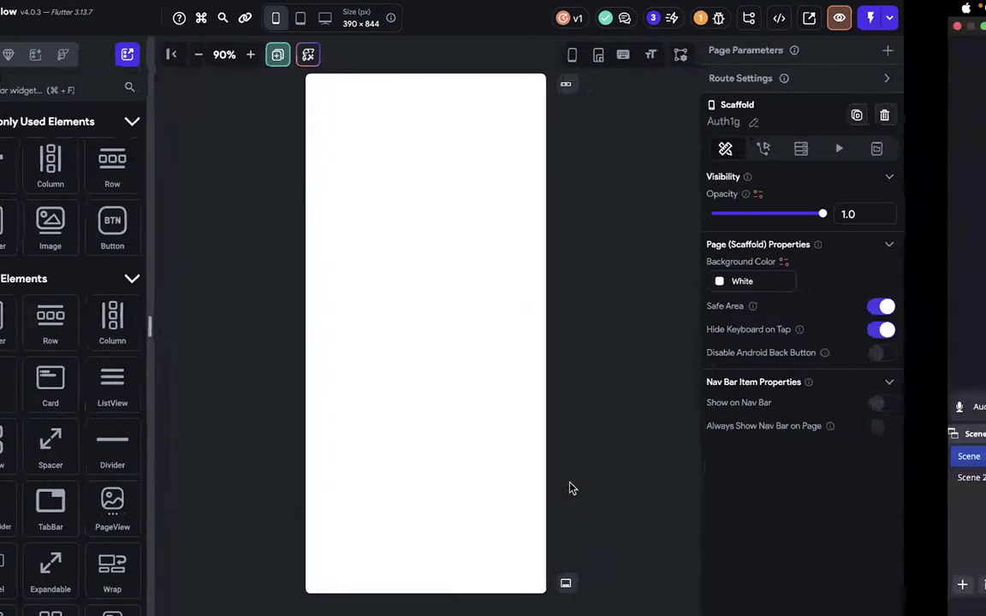
pyautogui.hscroll(5, 573, 489)
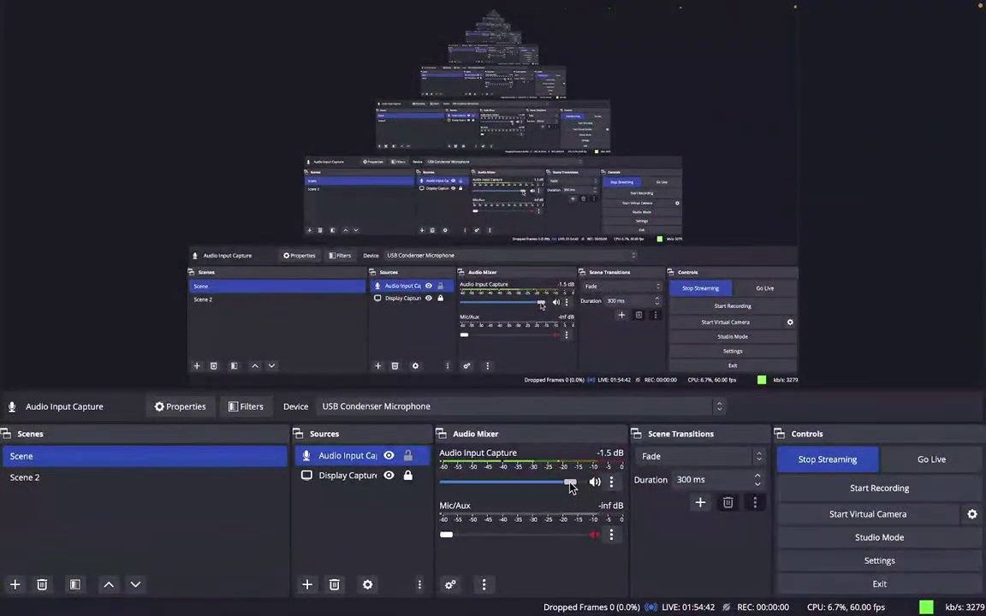
pyautogui.click(564, 484)
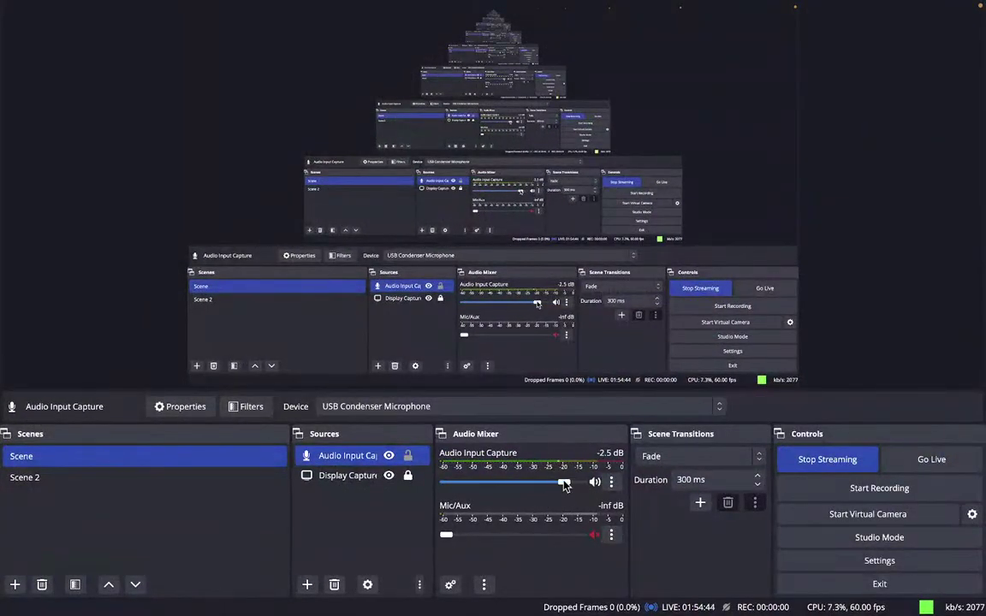
pyautogui.moveTo(565, 484); pyautogui.dragTo(552, 484)
# Look at the audio monitoring options of Audio Input Capture in its advanced audio properties, and close them without changing anything.
pyautogui.click(612, 482)
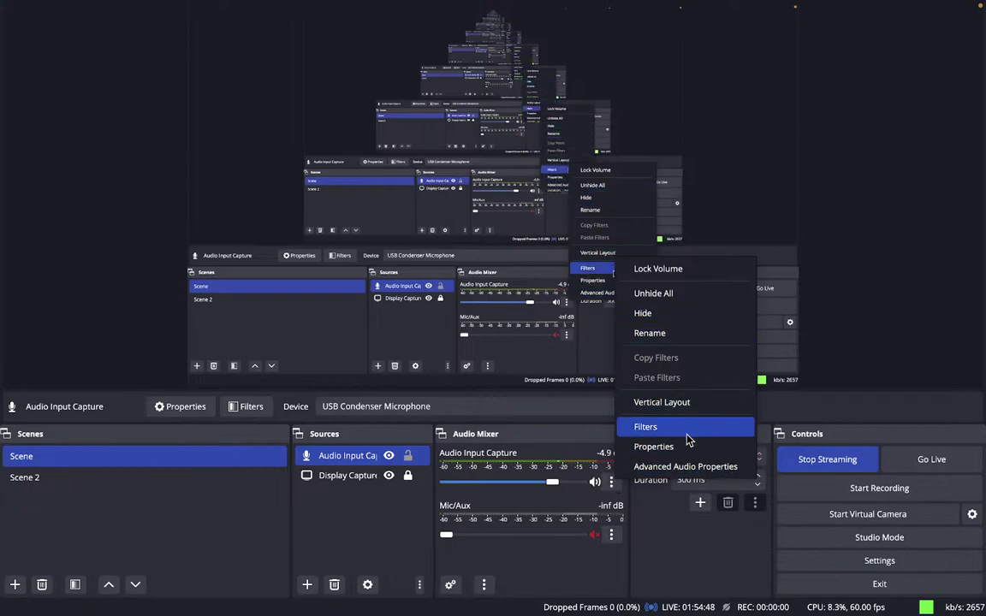
pyautogui.click(685, 467)
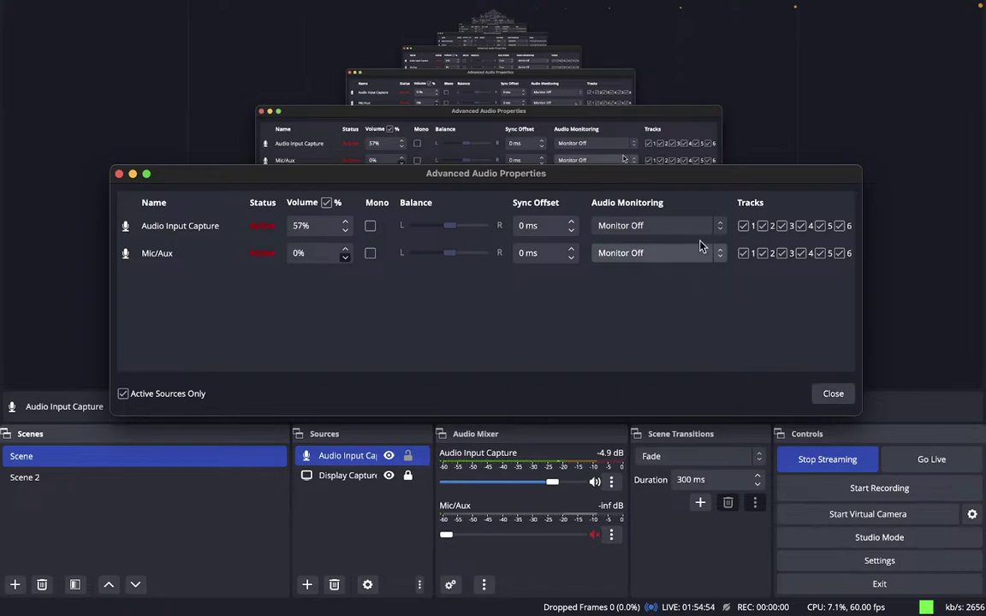
pyautogui.click(682, 221)
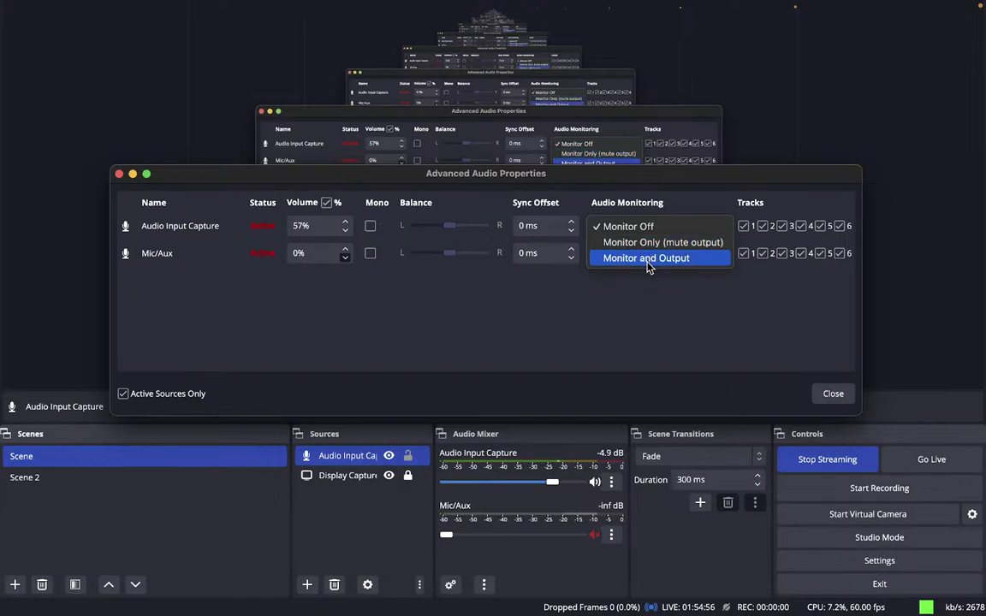
pyautogui.click(669, 311)
pyautogui.click(821, 396)
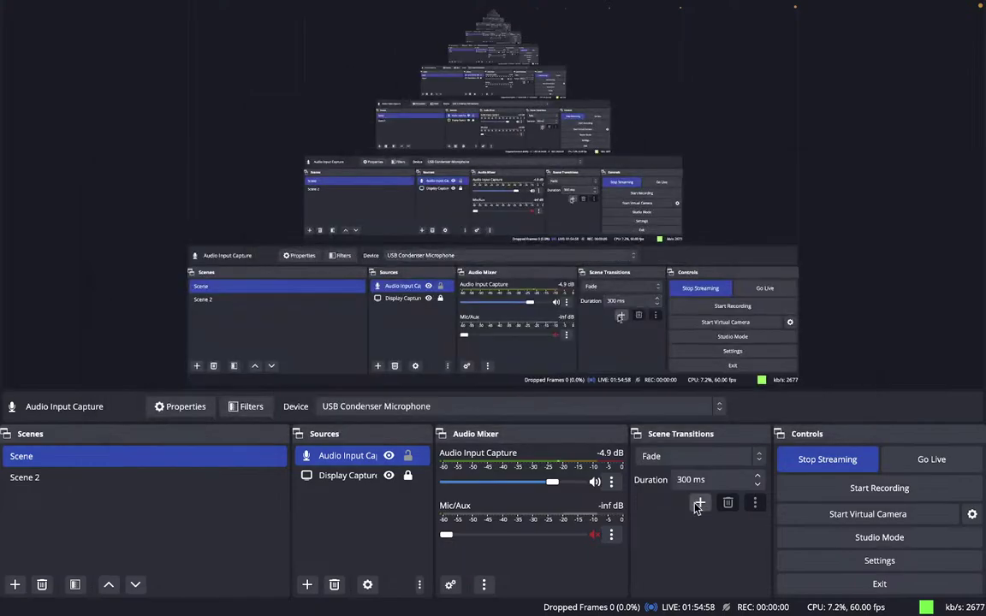
# Look at the open GitHub issues of the no_code_academy repository in the browser and return to the FlutterFlow project.
pyautogui.hotkey('ctrl', 'Left')
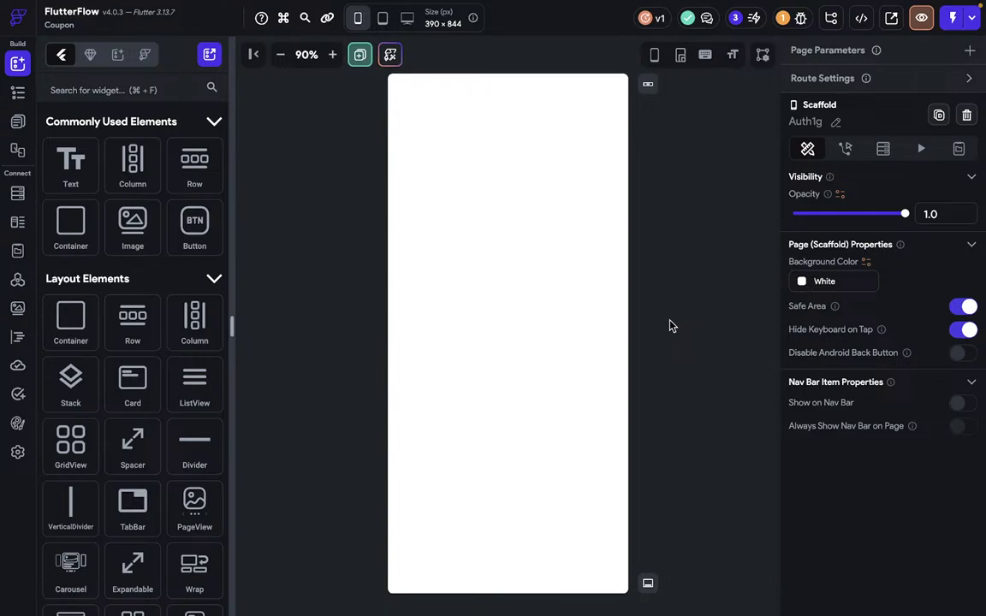
pyautogui.hotkey('ctrl', 'Right')
pyautogui.hotkey('ctrl', 'Left')
pyautogui.hotkey('ctrl', 'Left')
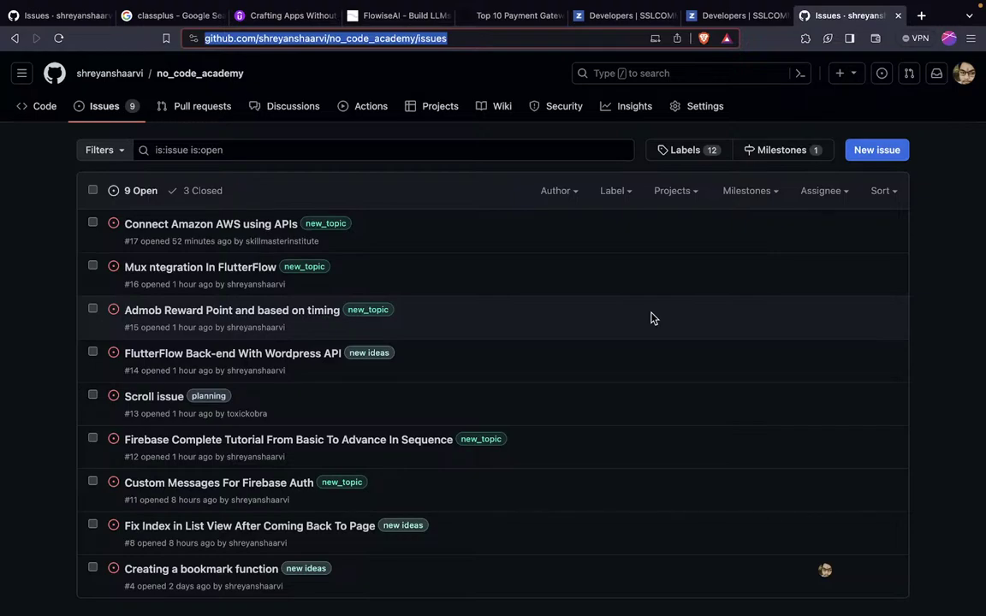
pyautogui.hotkey('ctrl', 'Right')
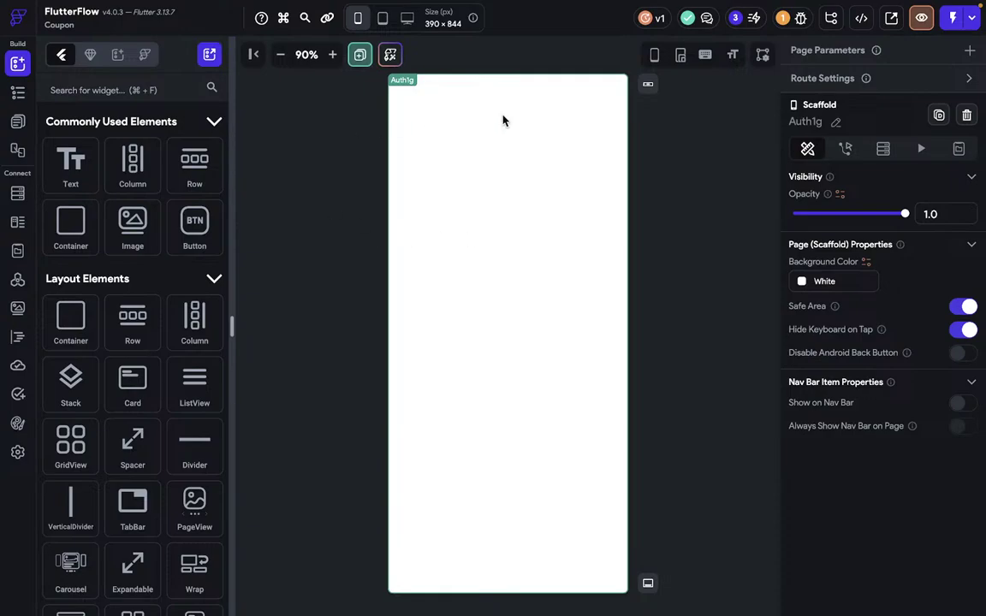
# Look through the project's App Details, App Assets, and Nav Bar & App Bar settings for the relevant option.
pyautogui.click(18, 451)
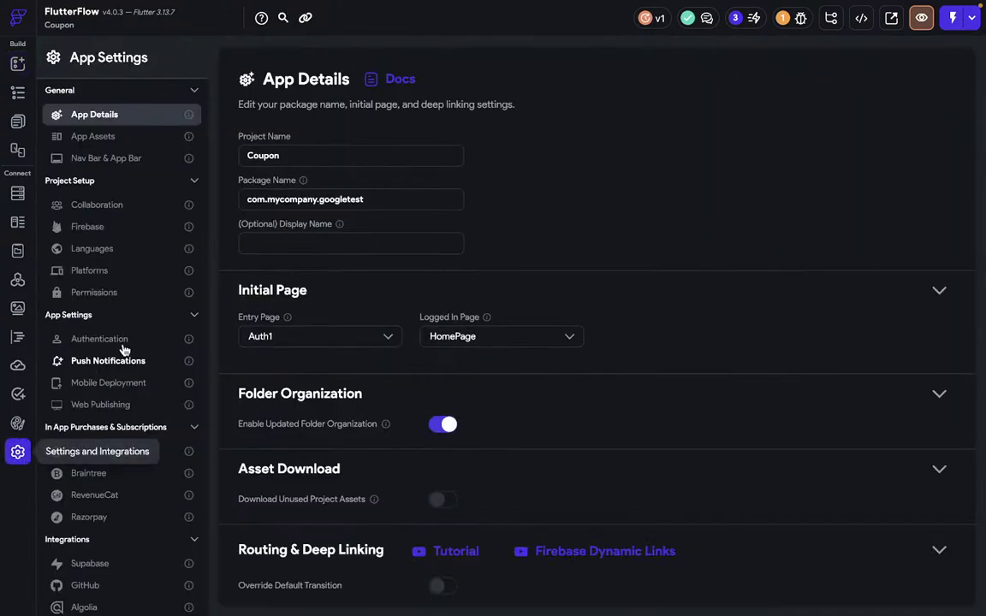
pyautogui.click(135, 136)
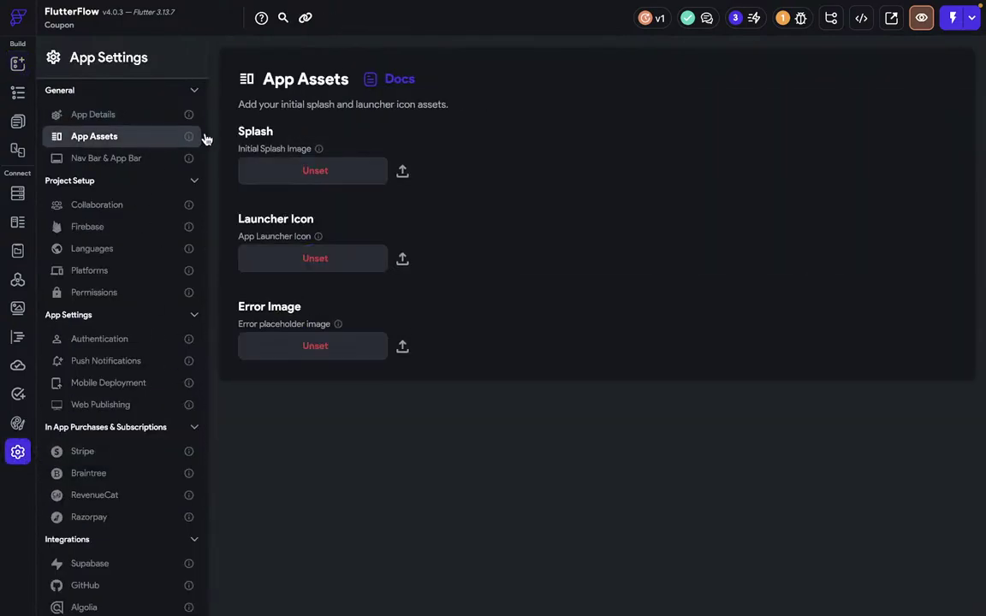
pyautogui.click(166, 120)
pyautogui.scroll(-5, 381, 330)
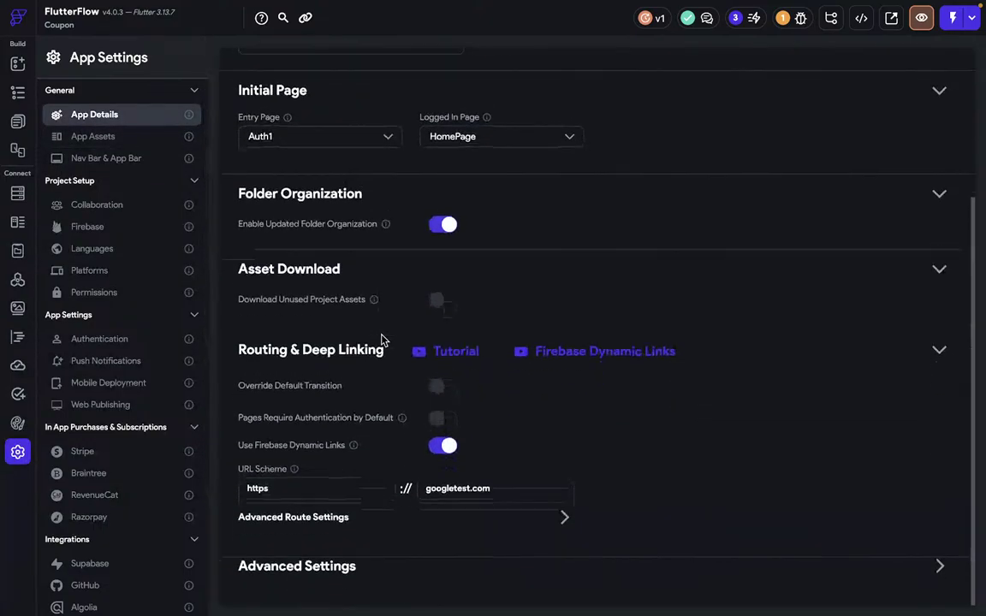
pyautogui.click(147, 159)
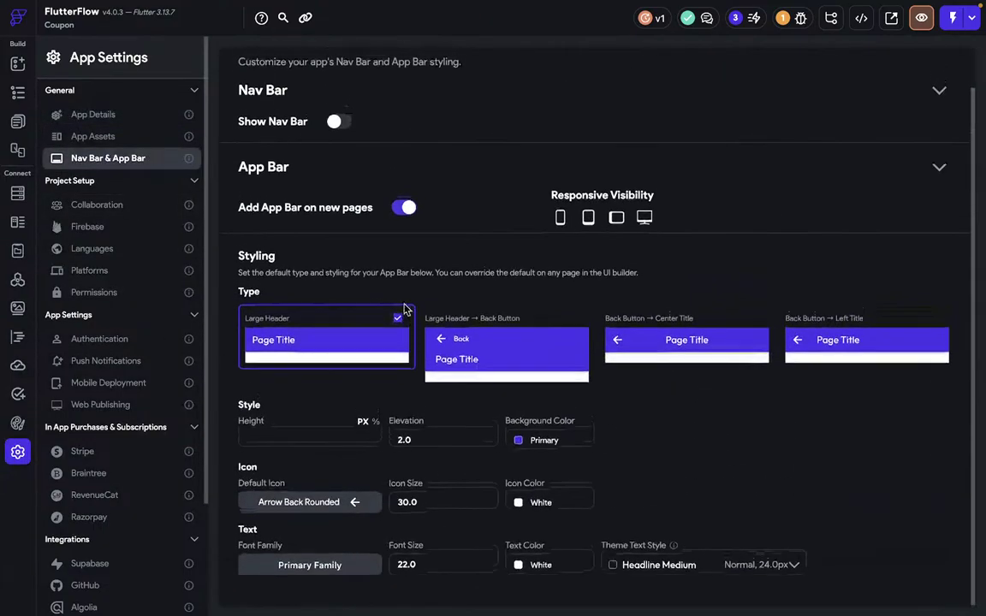
pyautogui.scroll(-3, 159, 479)
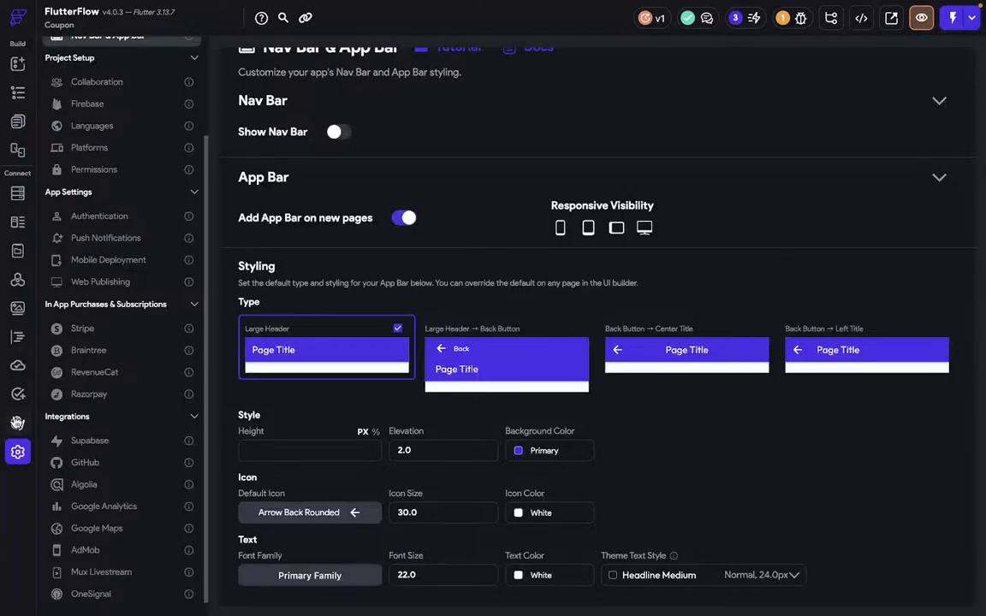
# In the theme's Design System settings, set the loading indicator type to Fading Four (SpinKit).
pyautogui.click(17, 423)
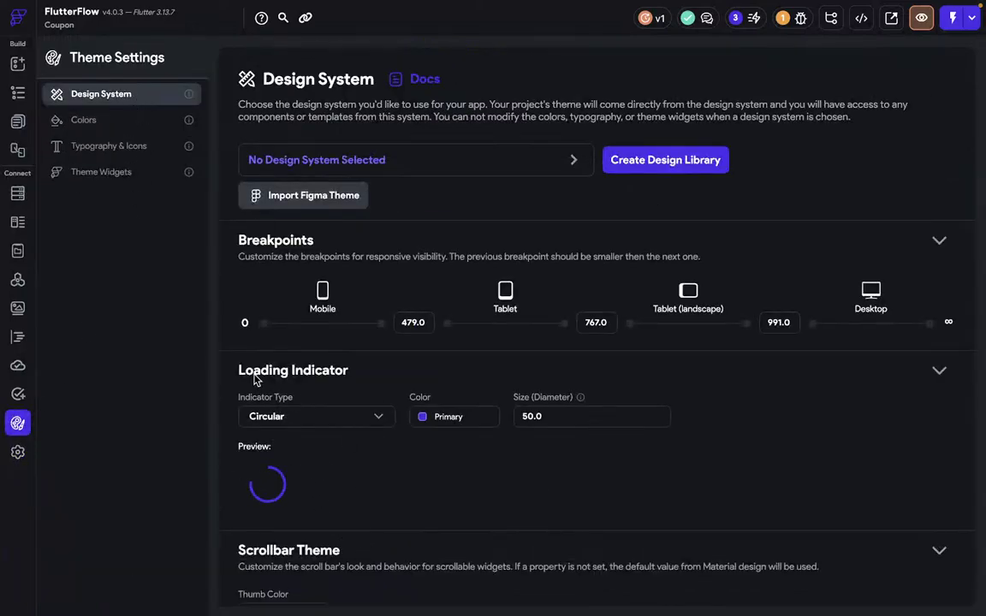
pyautogui.click(297, 429)
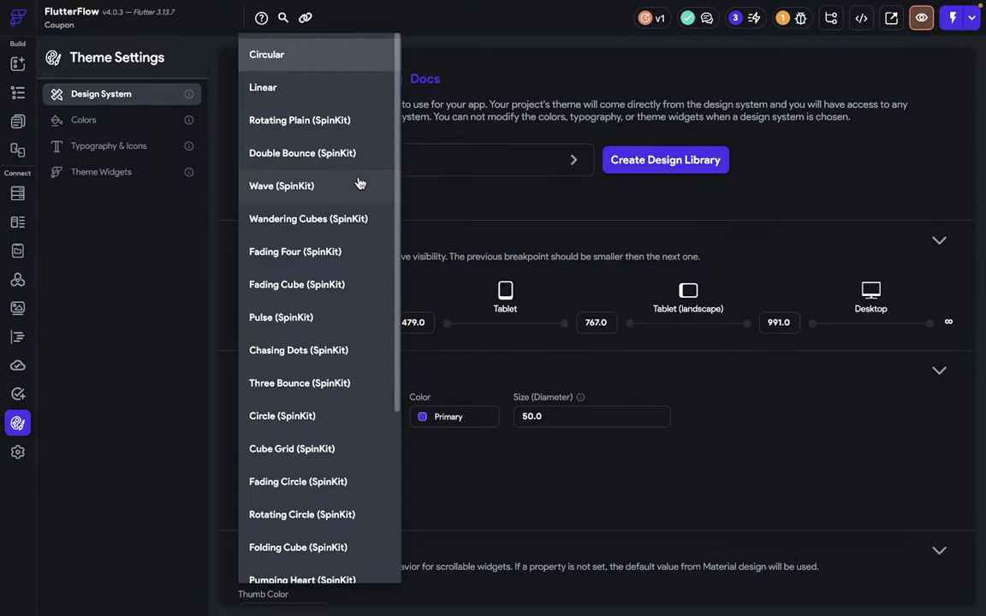
pyautogui.click(313, 252)
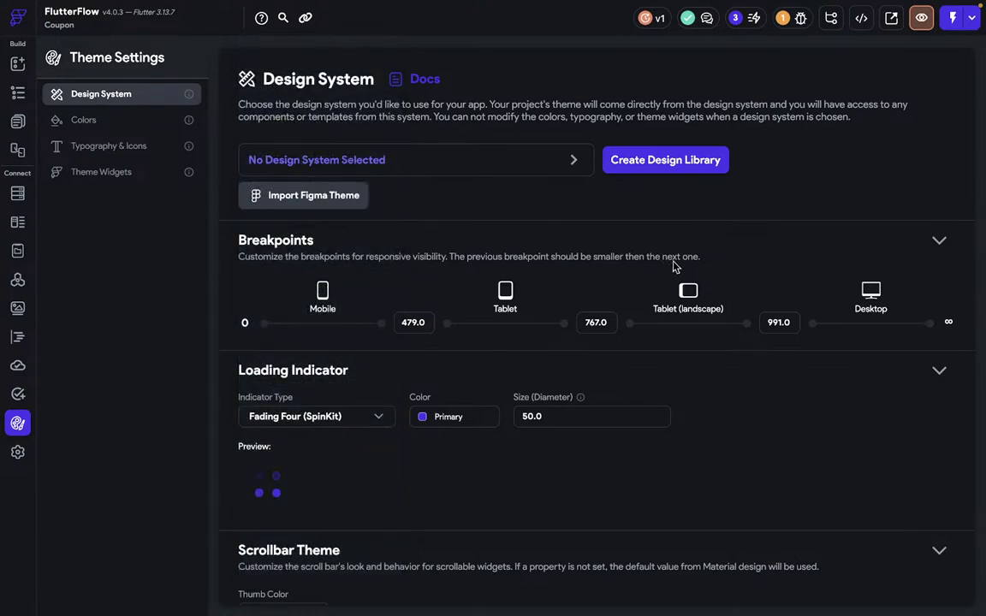